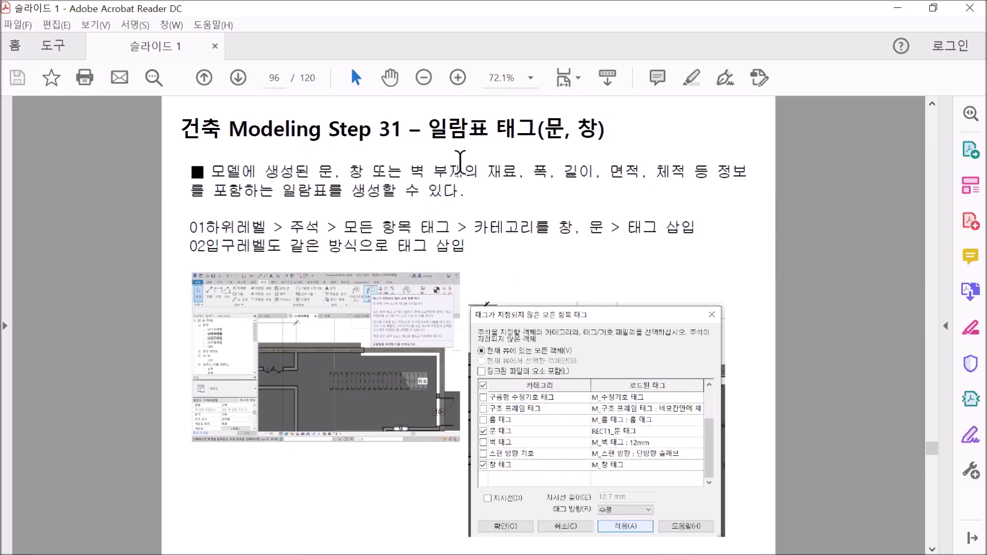
# Review the slides from page 96 onward on door and window tags, schedules, wall takeoff, rooms and room legends
pyautogui.scroll(-1, 460, 162)
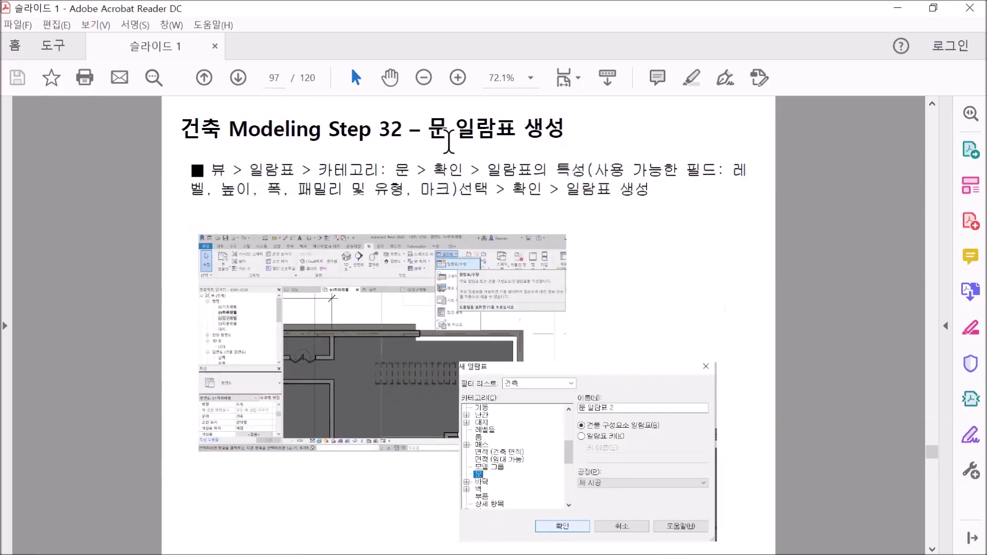
pyautogui.scroll(-1, 529, 269)
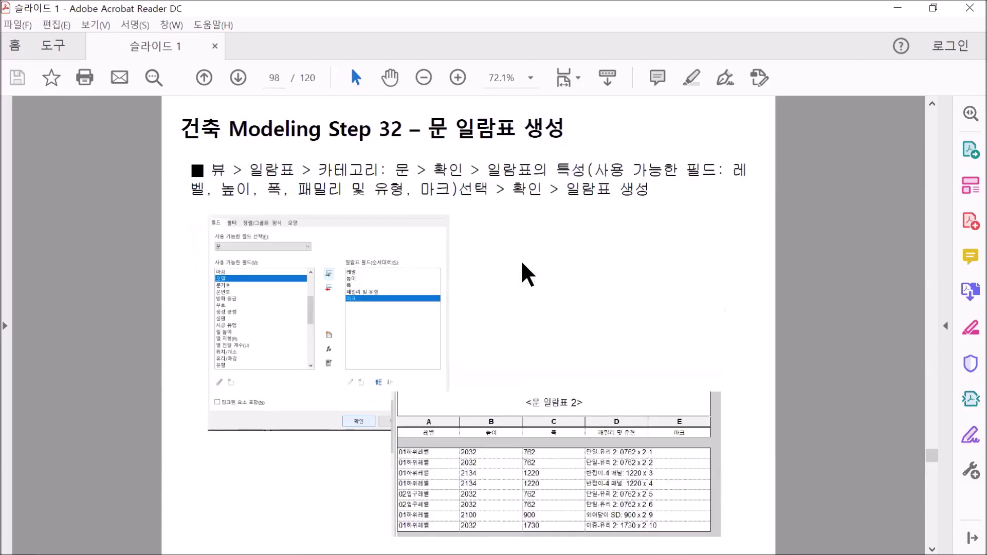
pyautogui.scroll(-1, 476, 257)
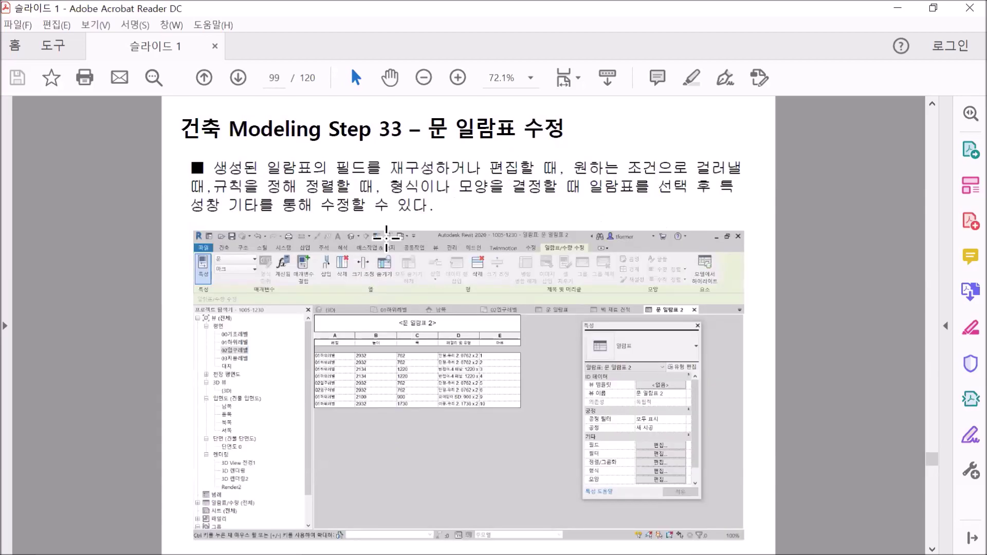
pyautogui.scroll(-1, 483, 252)
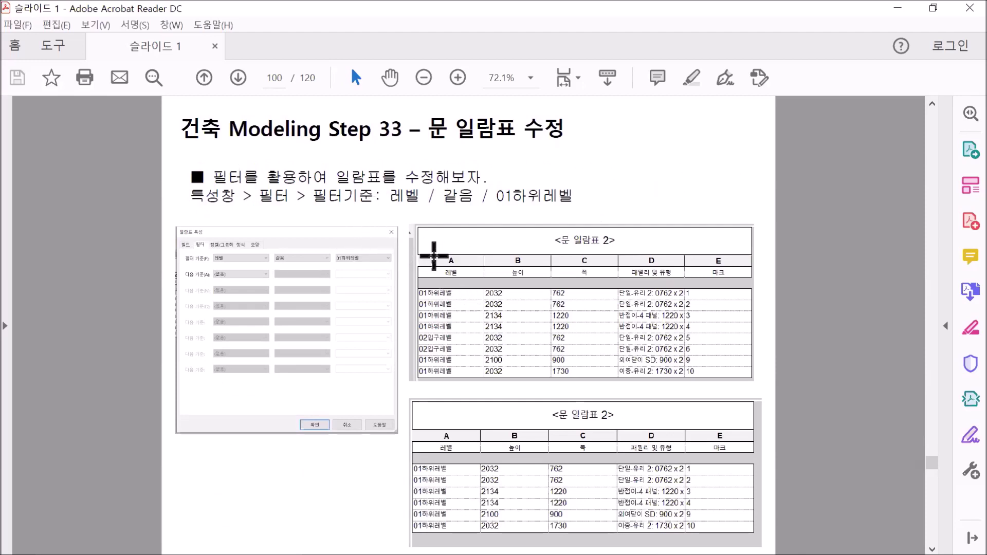
pyautogui.scroll(-1, 433, 255)
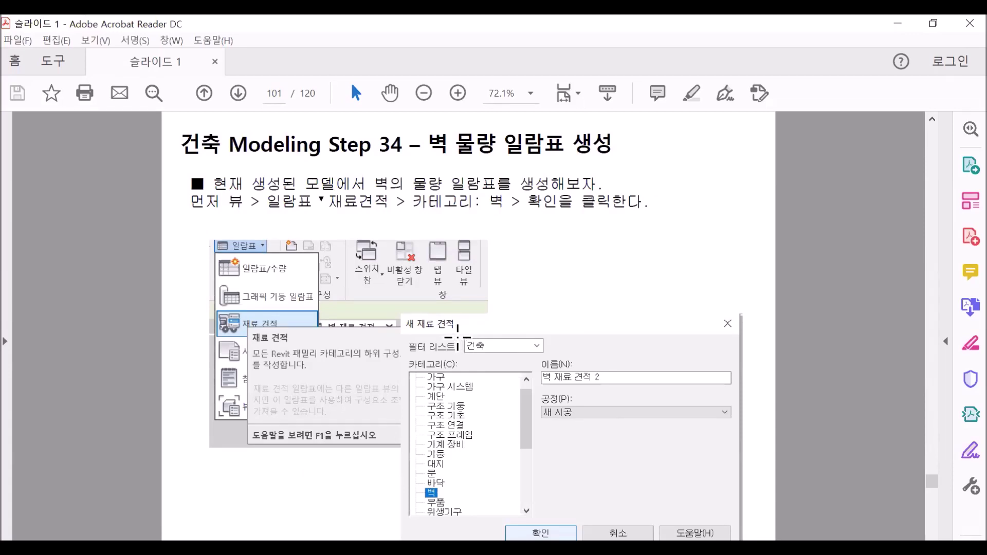
pyautogui.press('Right')
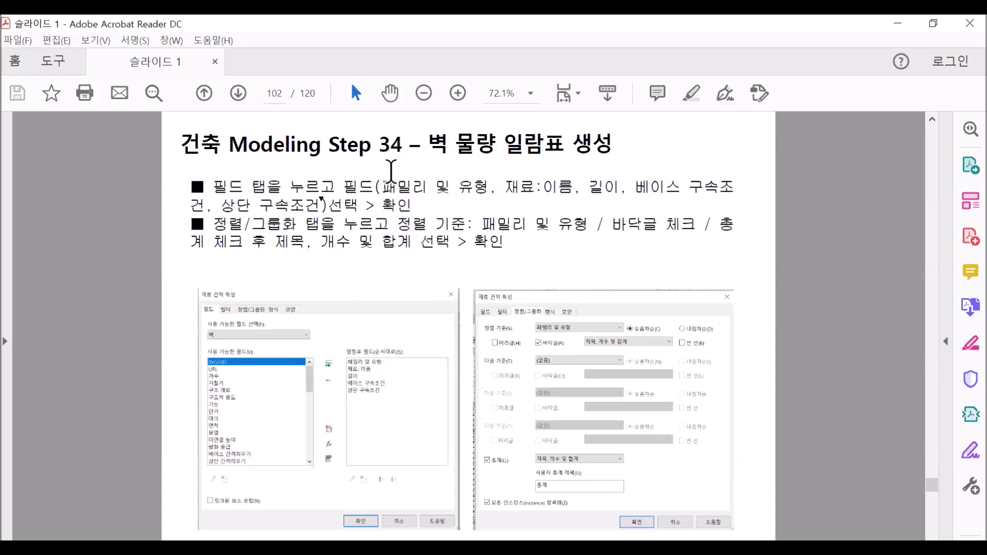
pyautogui.press('Right')
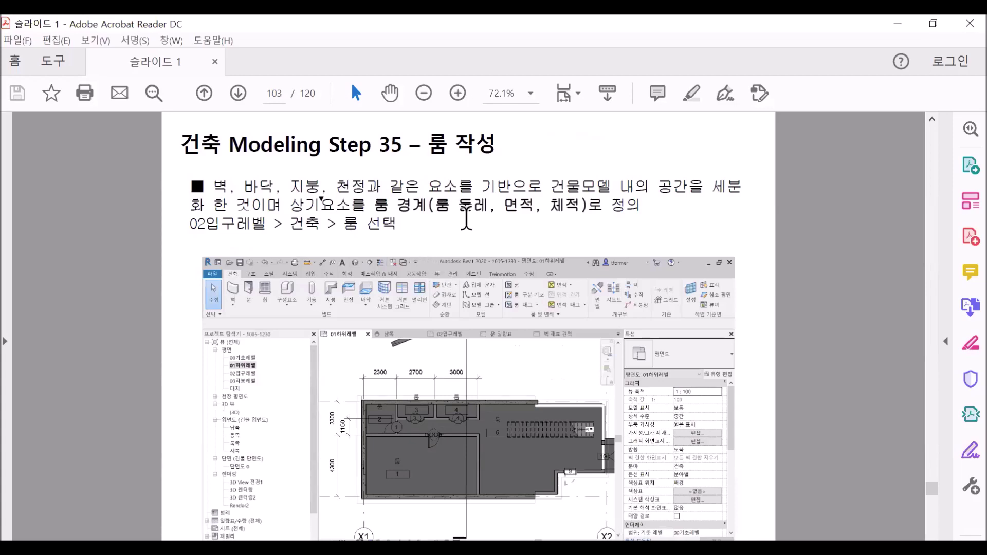
pyautogui.press('Right')
pyautogui.press('Right')
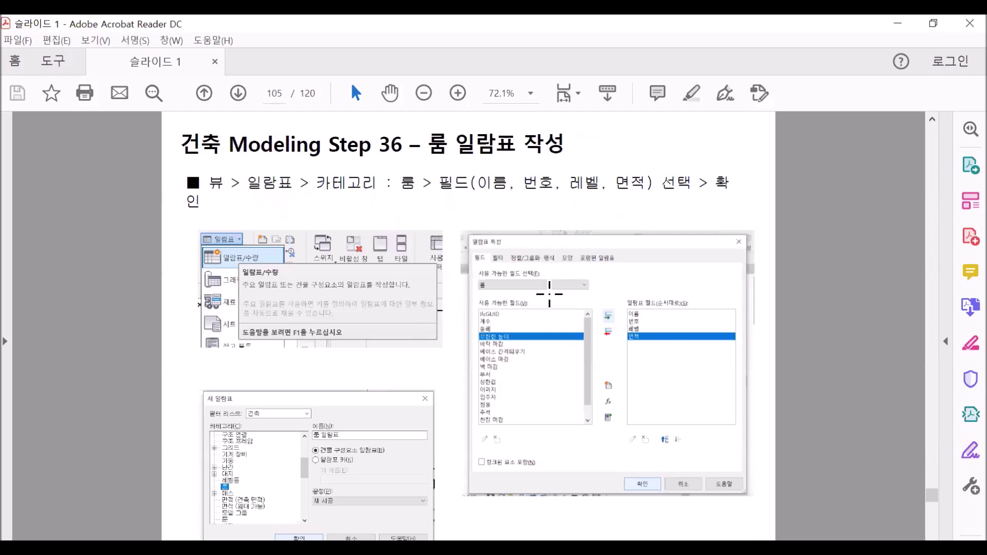
pyautogui.press('Right')
pyautogui.press('Right')
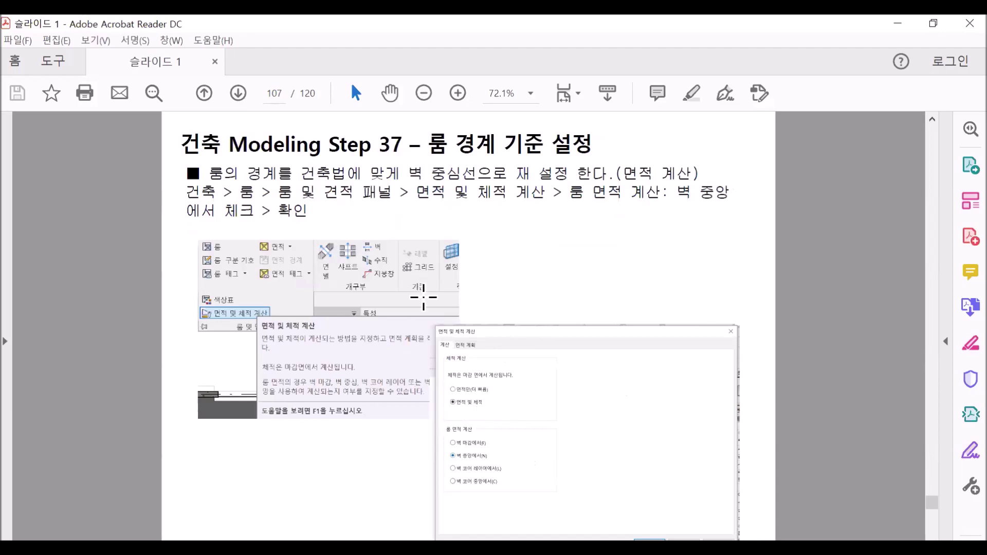
pyautogui.scroll(-1, 525, 274)
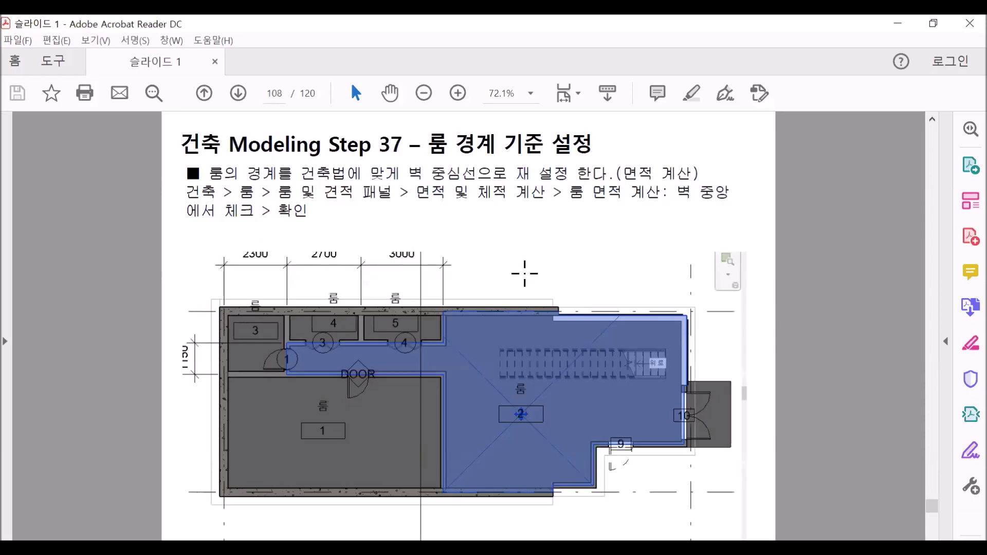
pyautogui.scroll(-1, 525, 274)
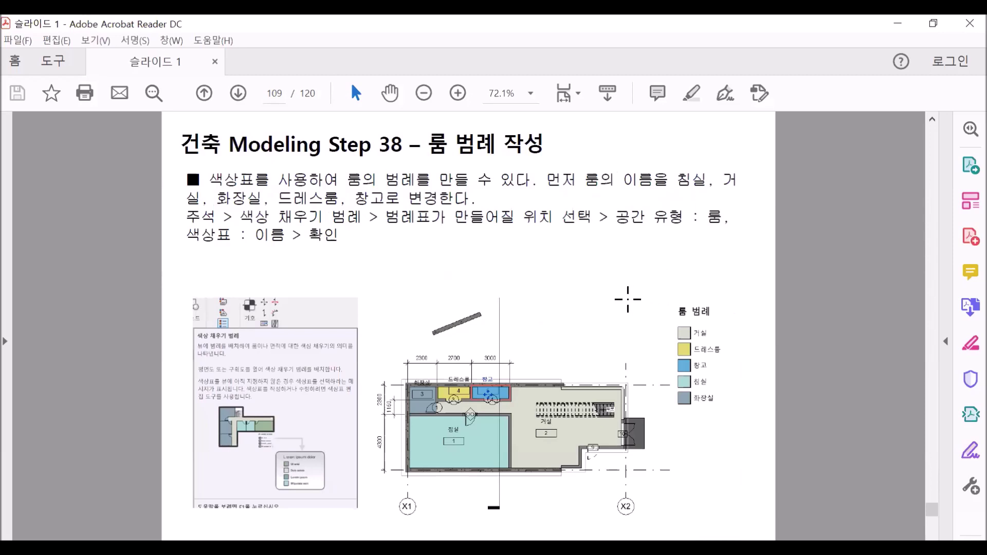
pyautogui.scroll(-1, 628, 303)
pyautogui.scroll(-2, 628, 311)
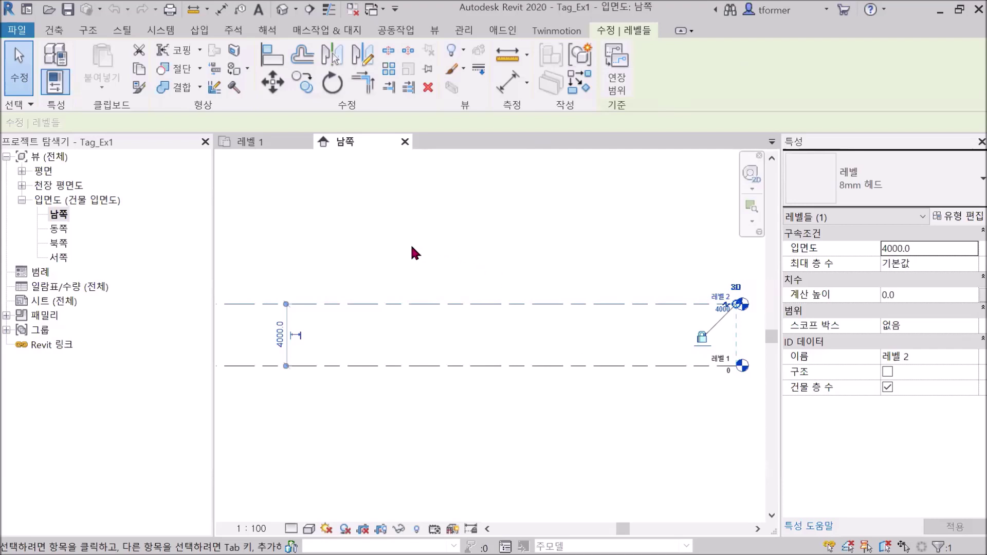
# Switch to the 레벨 1 floor plan and start the Wall command
pyautogui.click(246, 142)
pyautogui.moveTo(480, 336); pyautogui.dragTo(539, 319, button='middle')
pyautogui.scroll(2, 508, 313)
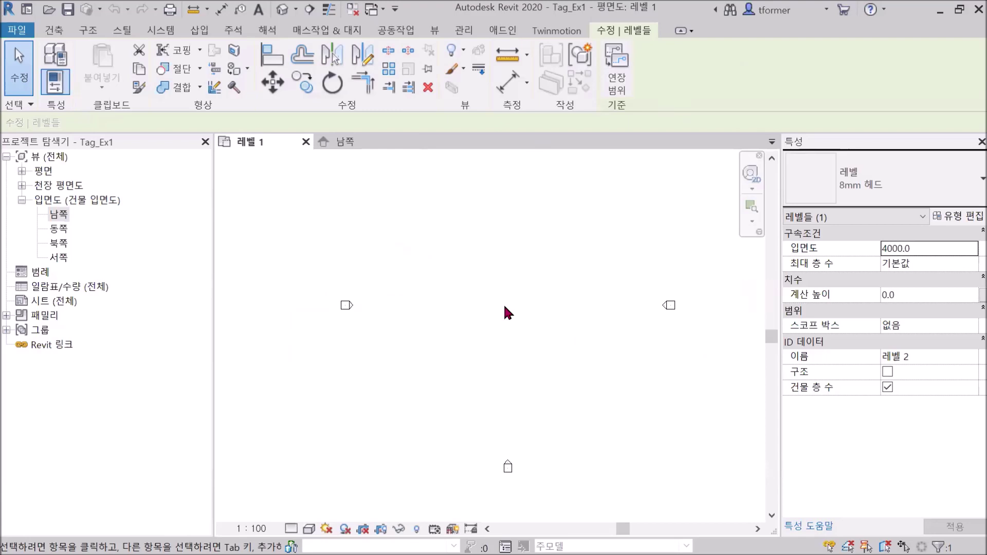
pyautogui.moveTo(496, 314); pyautogui.dragTo(460, 363, button='middle')
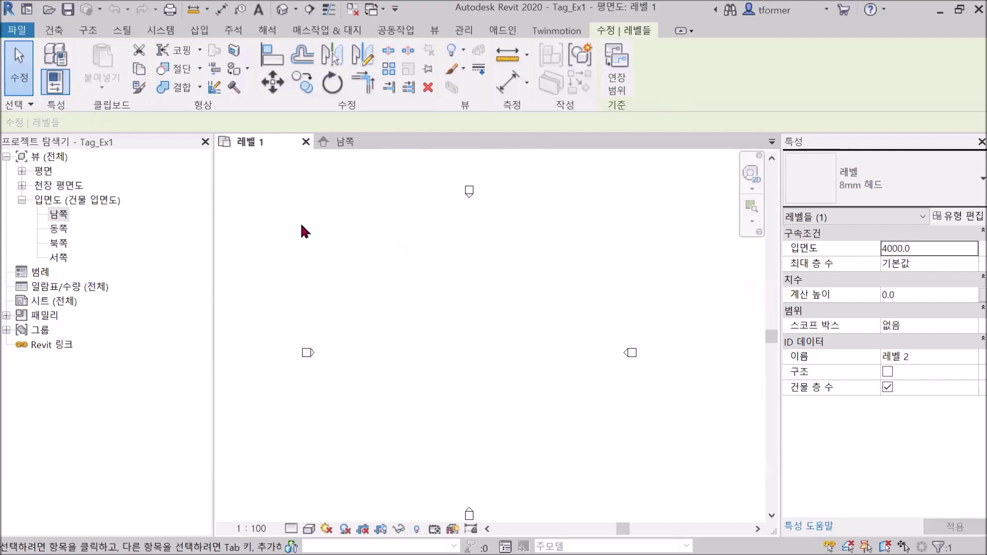
pyautogui.click(55, 30)
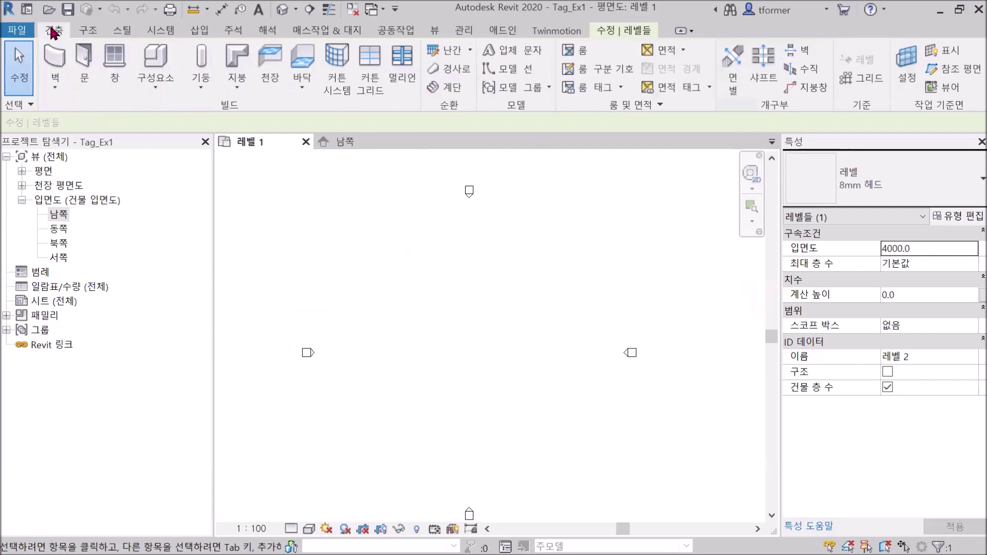
pyautogui.click(55, 66)
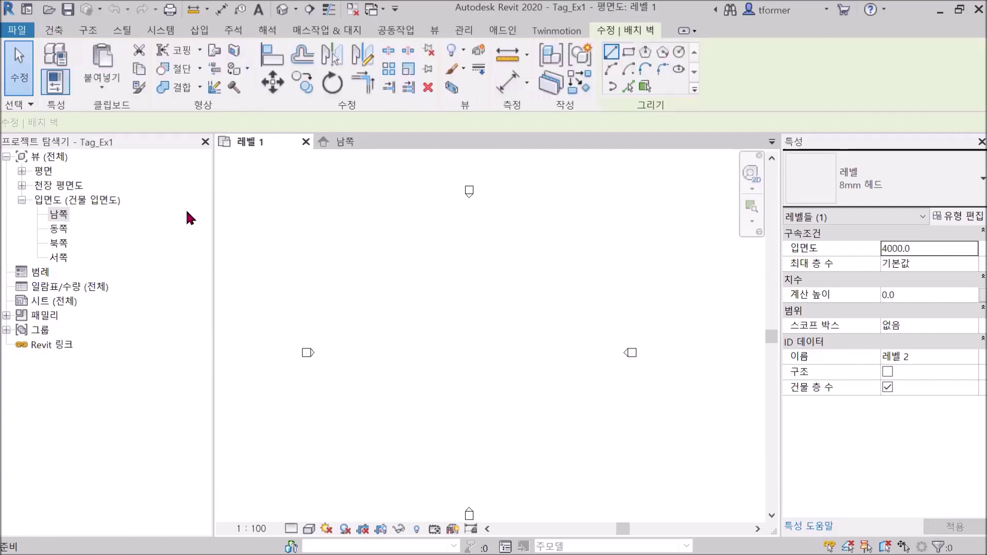
pyautogui.click(374, 278)
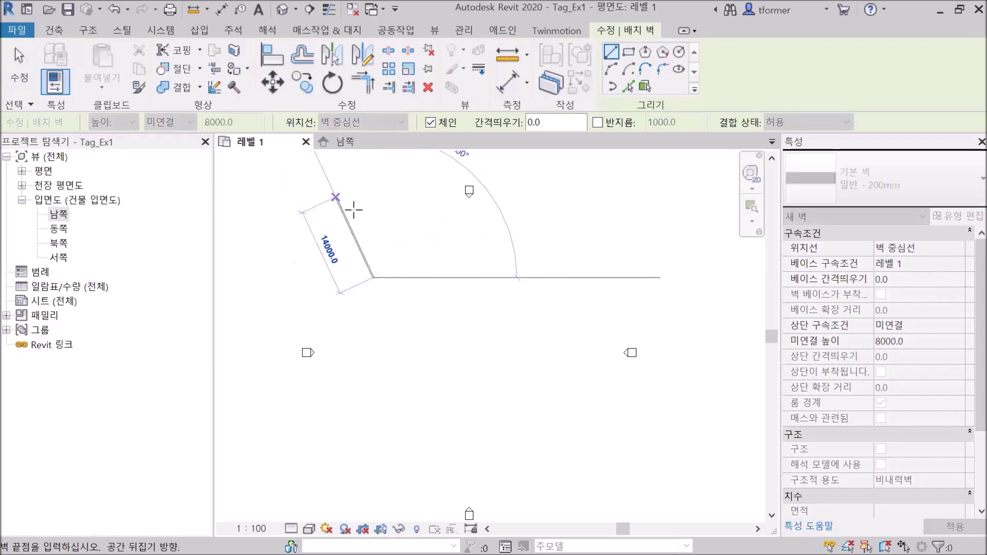
pyautogui.rightClick(398, 229)
pyautogui.click(408, 237)
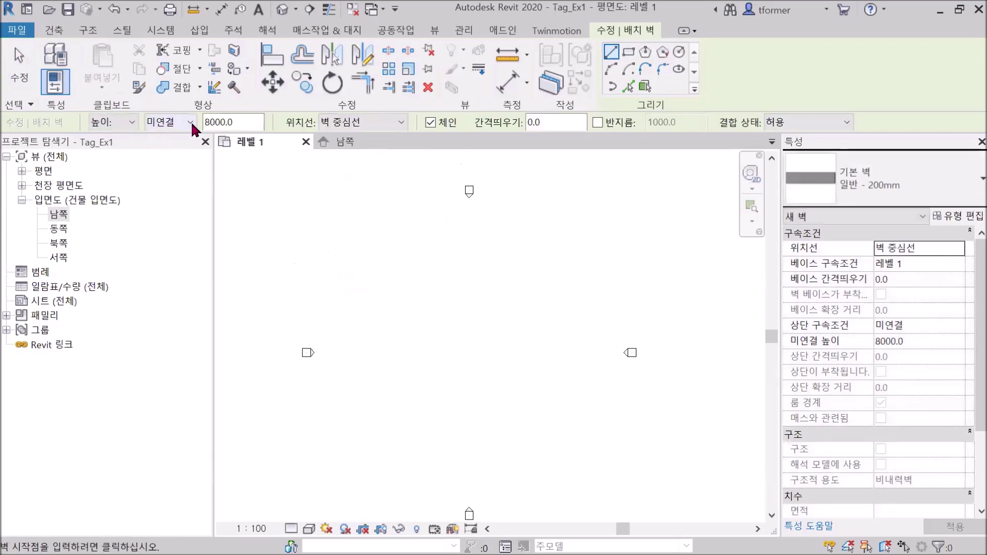
# Draw a closed rectangle of 일반 - 200mm walls, about 30000 by 15000 mm, with the height set up to 레벨 2
pyautogui.click(190, 125)
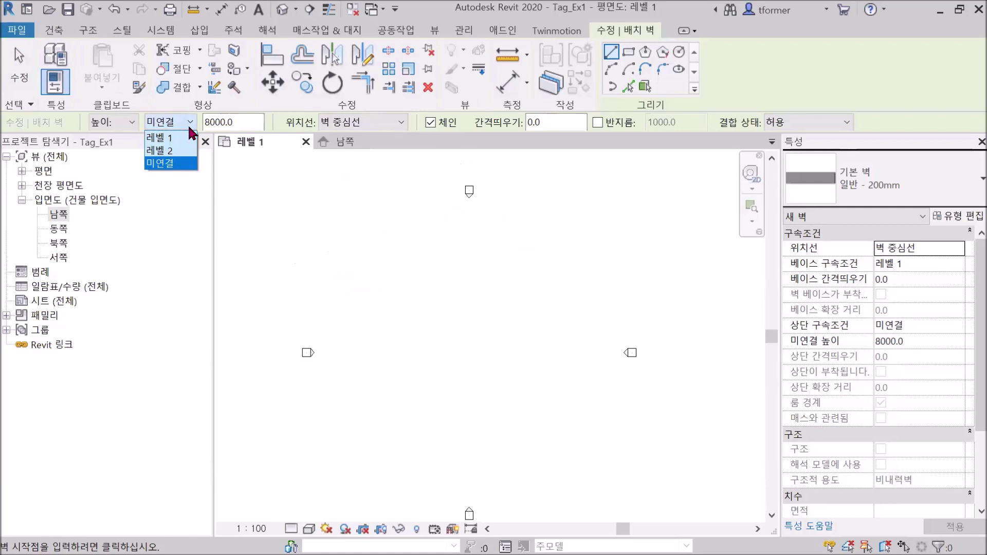
pyautogui.click(162, 150)
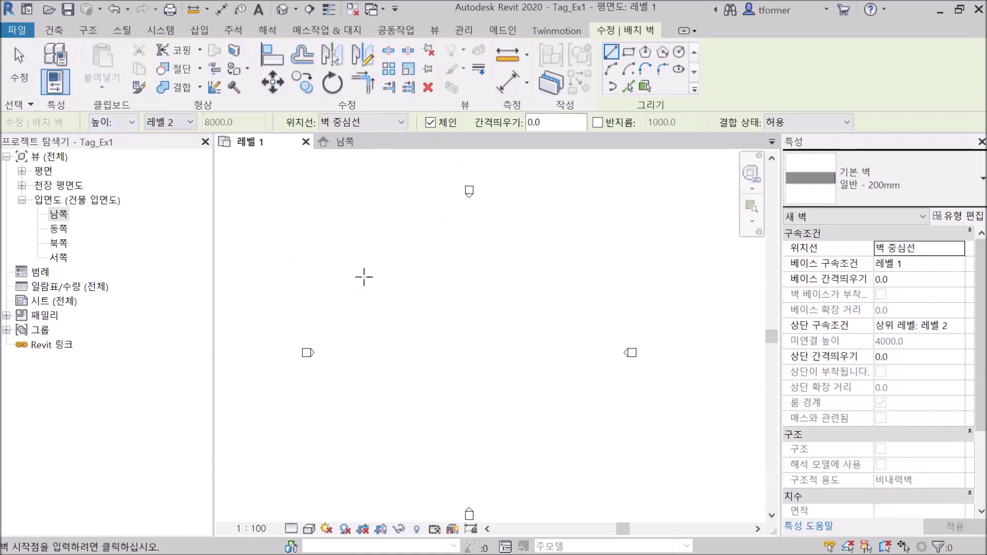
pyautogui.click(382, 289)
pyautogui.click(571, 289)
pyautogui.click(572, 385)
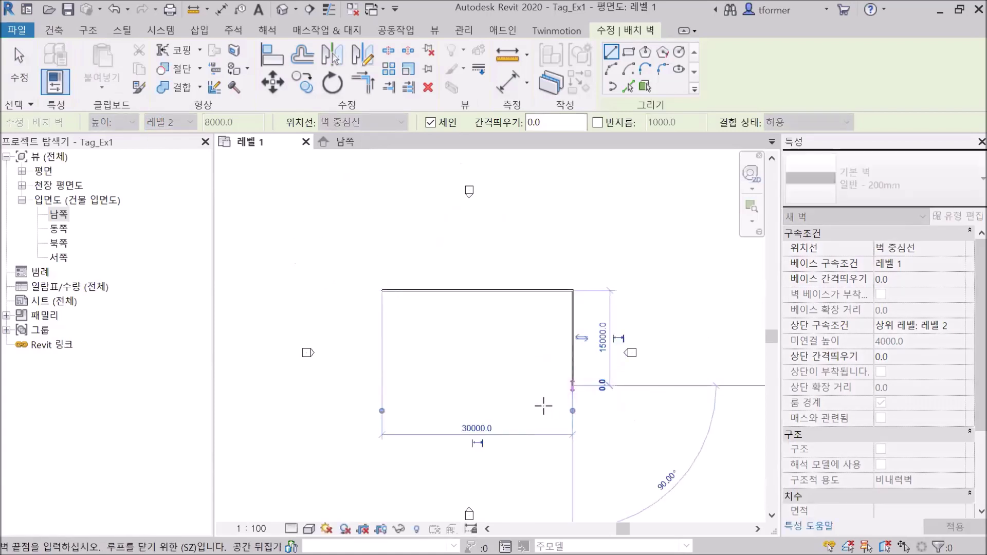
pyautogui.click(382, 385)
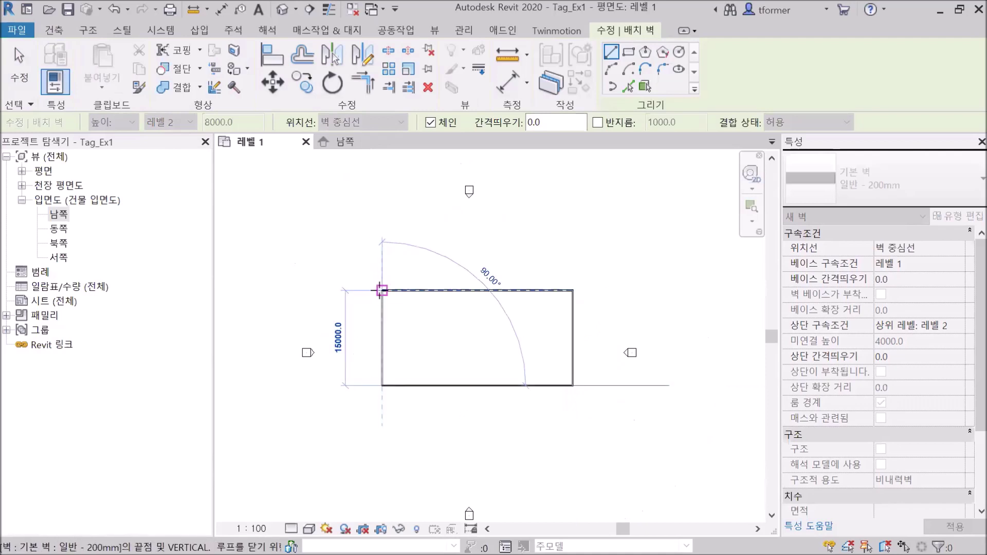
pyautogui.click(382, 290)
pyautogui.rightClick(362, 206)
pyautogui.click(383, 214)
pyautogui.scroll(2, 487, 310)
pyautogui.rightClick(469, 212)
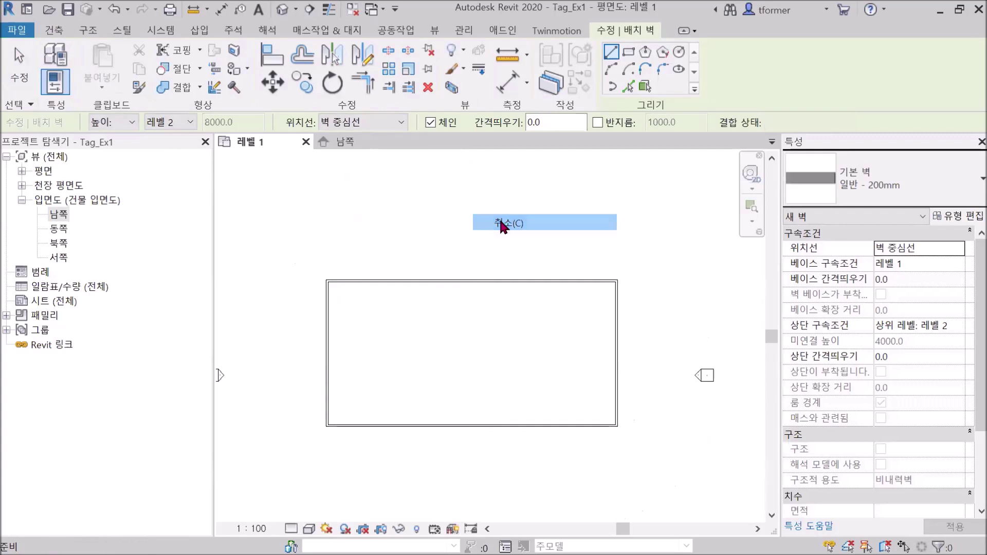
pyautogui.click(481, 218)
# Draw a vertical interior wall between the north and south walls, about 13000 mm from the west wall
pyautogui.scroll(-1, 485, 242)
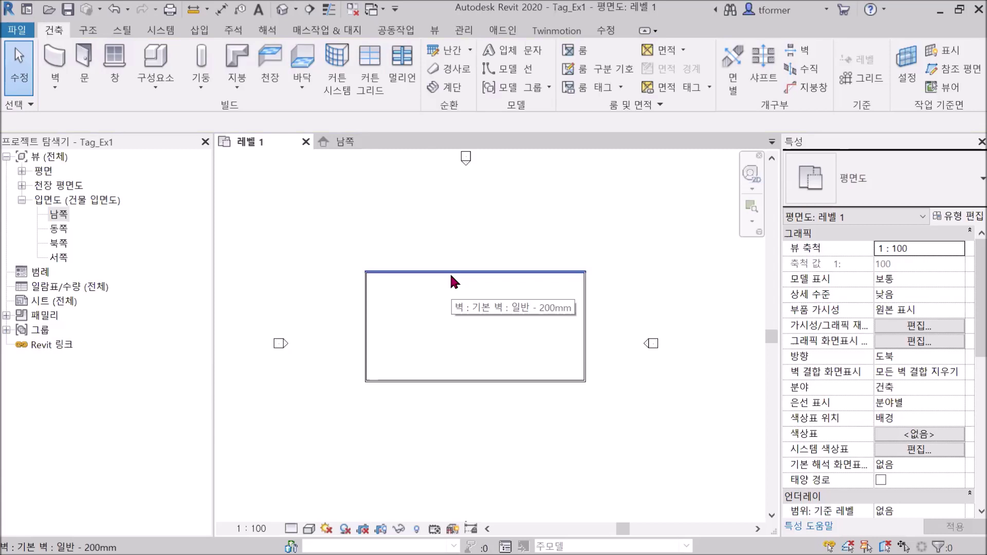
pyautogui.click(55, 57)
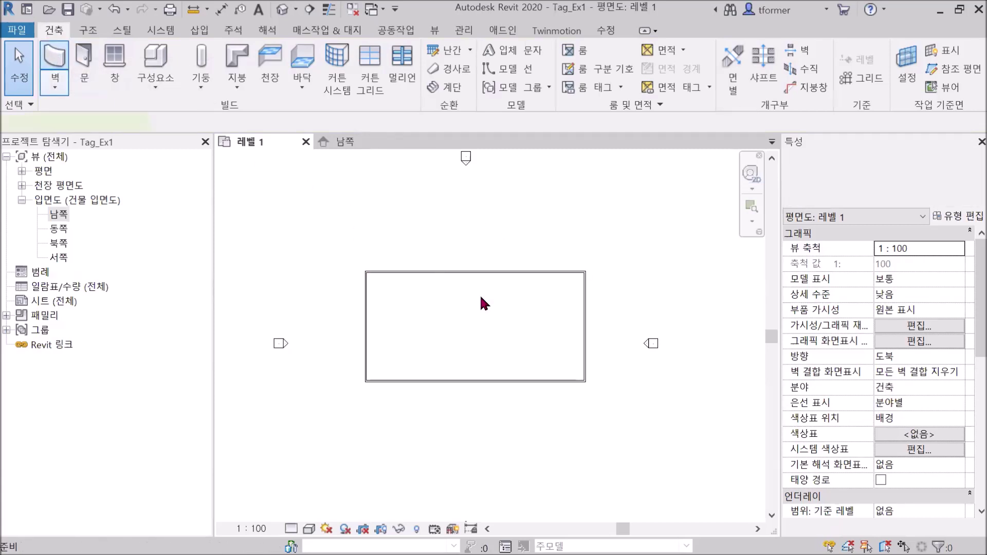
pyautogui.click(460, 272)
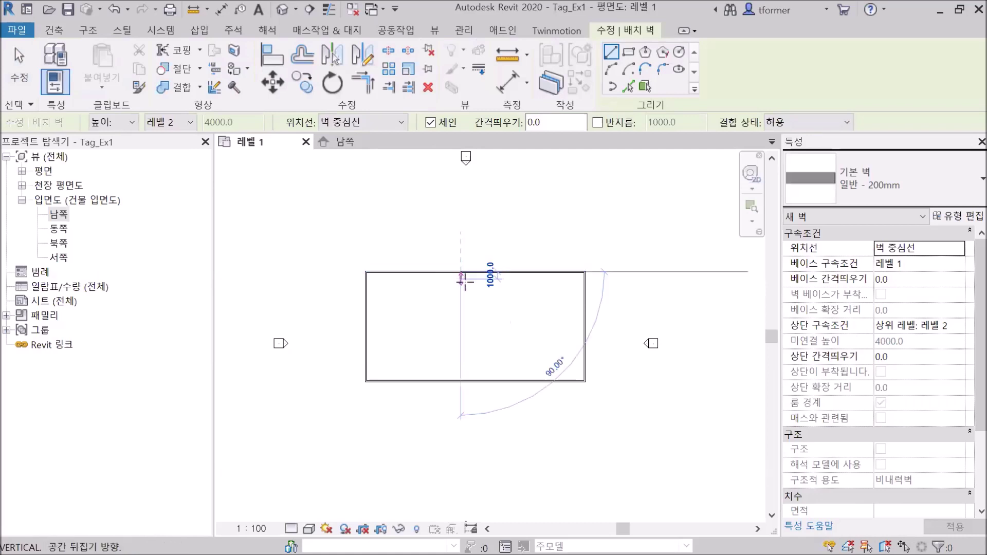
pyautogui.click(461, 381)
pyautogui.press('Escape')
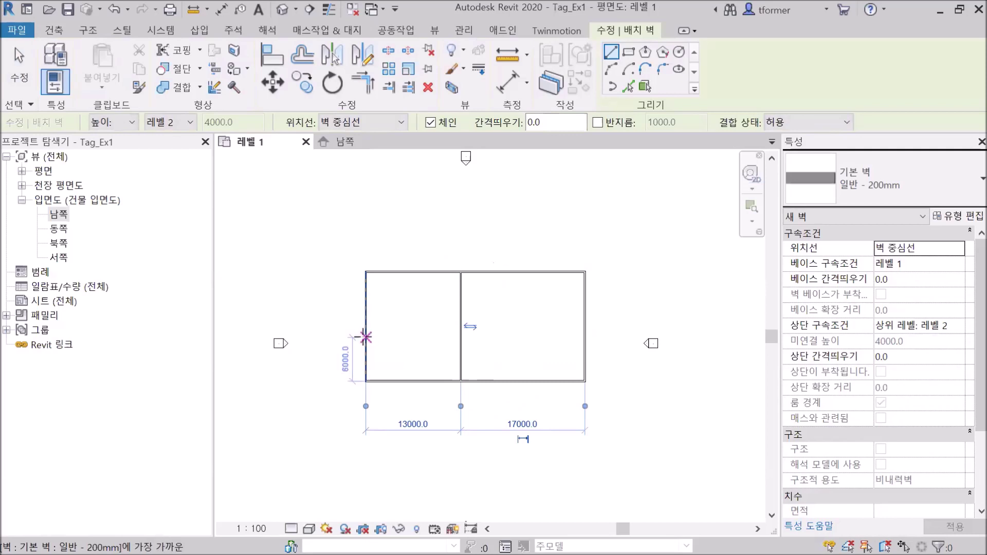
# Draw a horizontal interior wall from the west to the east wall, about 6000 mm above the south wall, and end the Wall command
pyautogui.click(365, 337)
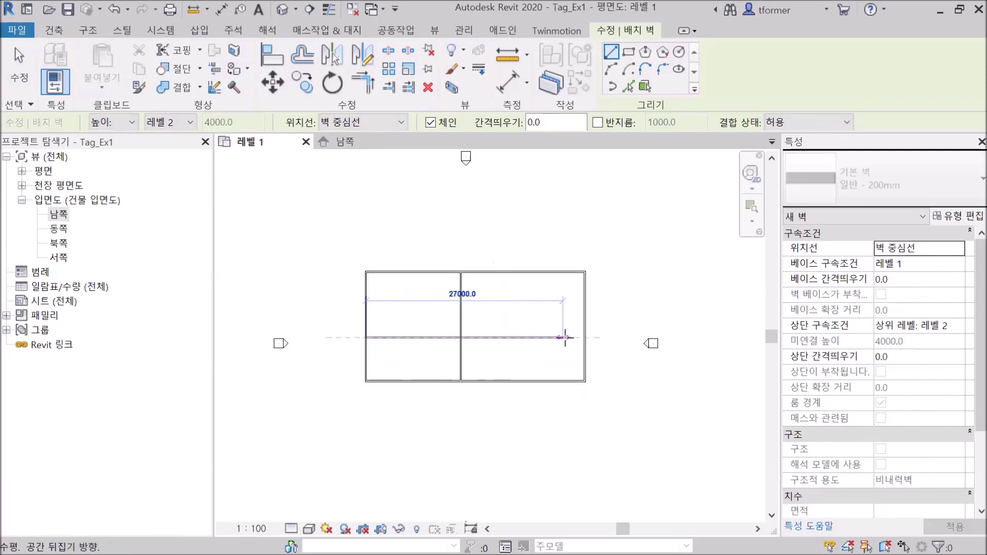
pyautogui.click(584, 337)
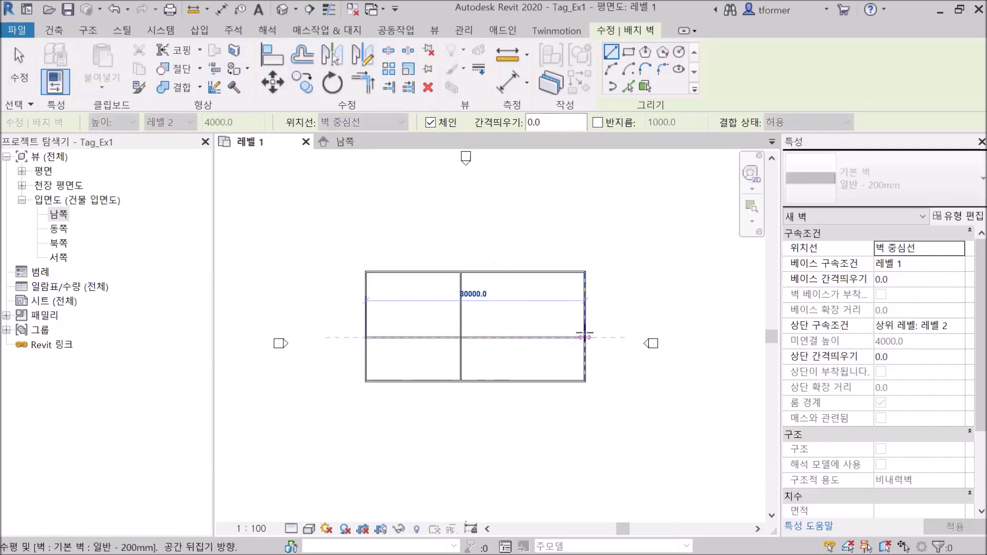
pyautogui.rightClick(580, 211)
pyautogui.click(598, 218)
pyautogui.rightClick(491, 211)
pyautogui.click(508, 220)
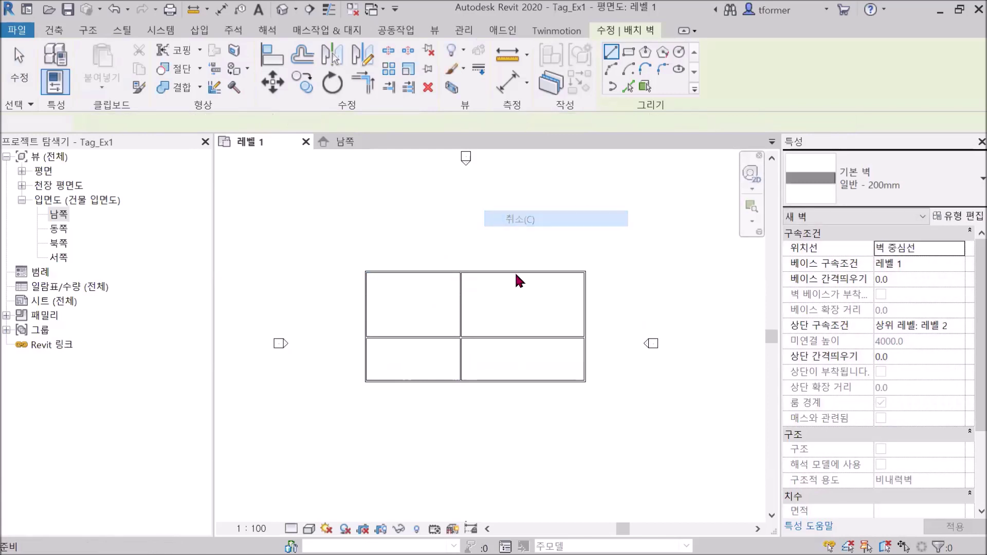
# Move the horizontal interior wall up about 2900 mm toward the north wall
pyautogui.scroll(-2, 501, 294)
pyautogui.scroll(3, 498, 298)
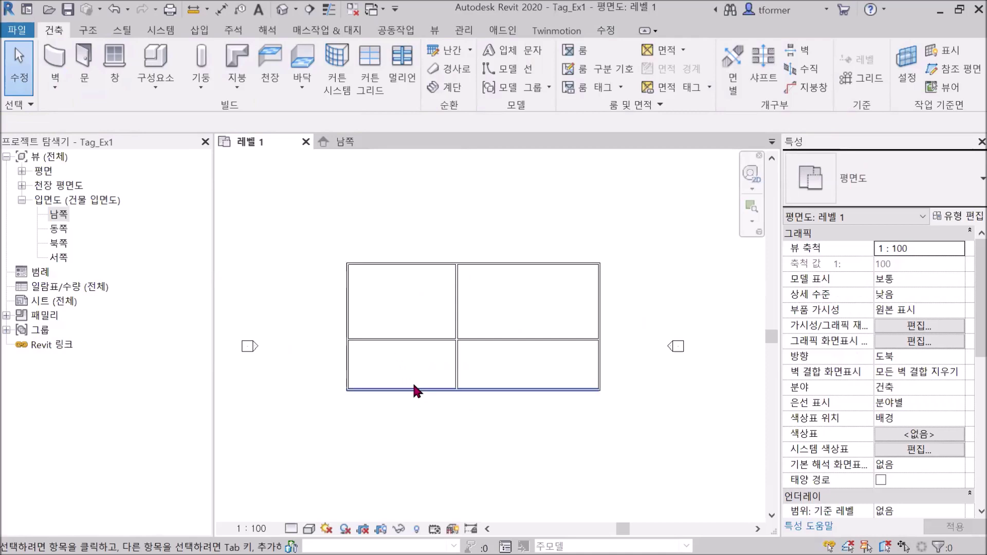
pyautogui.scroll(1, 415, 386)
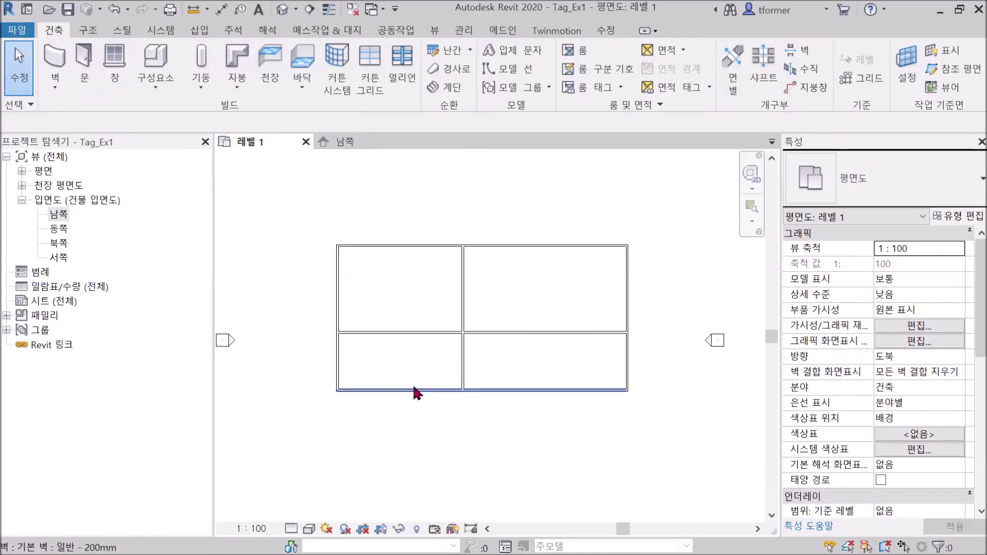
pyautogui.click(486, 333)
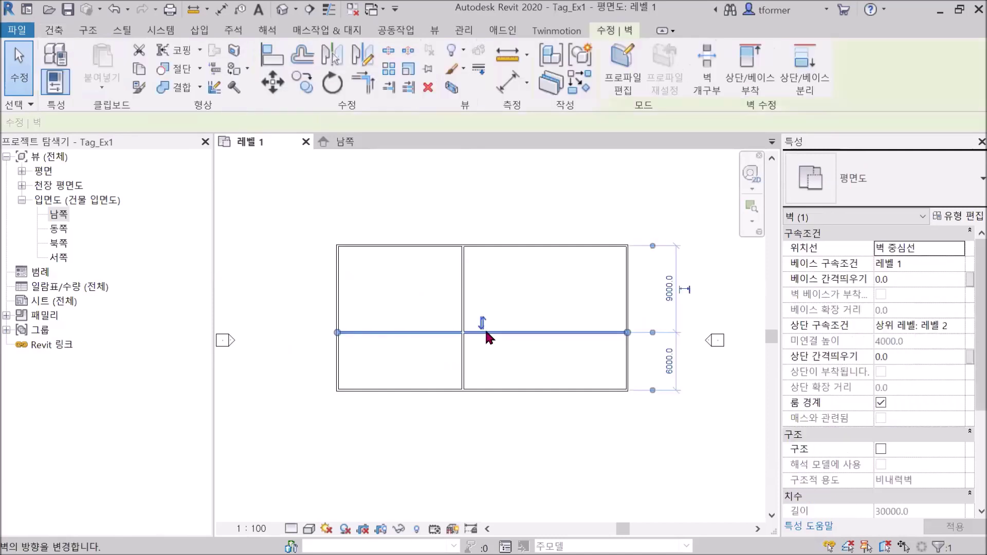
pyautogui.click(273, 82)
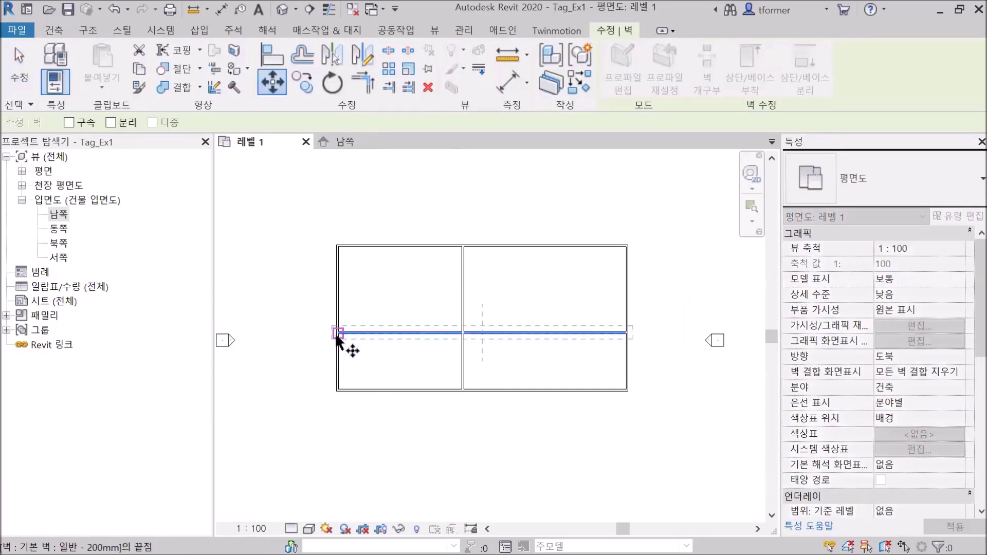
pyautogui.scroll(3, 337, 334)
pyautogui.click(340, 329)
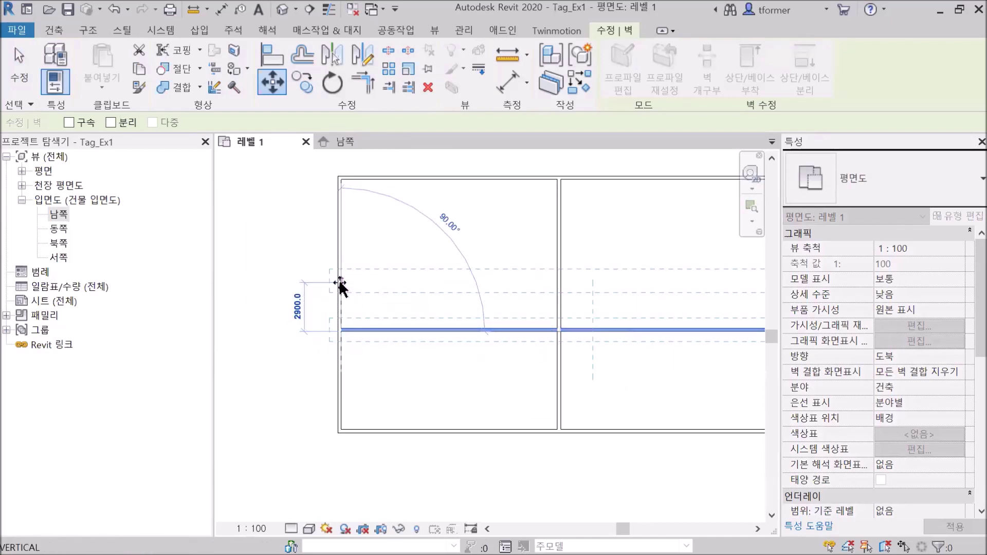
pyautogui.click(337, 280)
pyautogui.press('Escape')
pyautogui.scroll(-2, 507, 320)
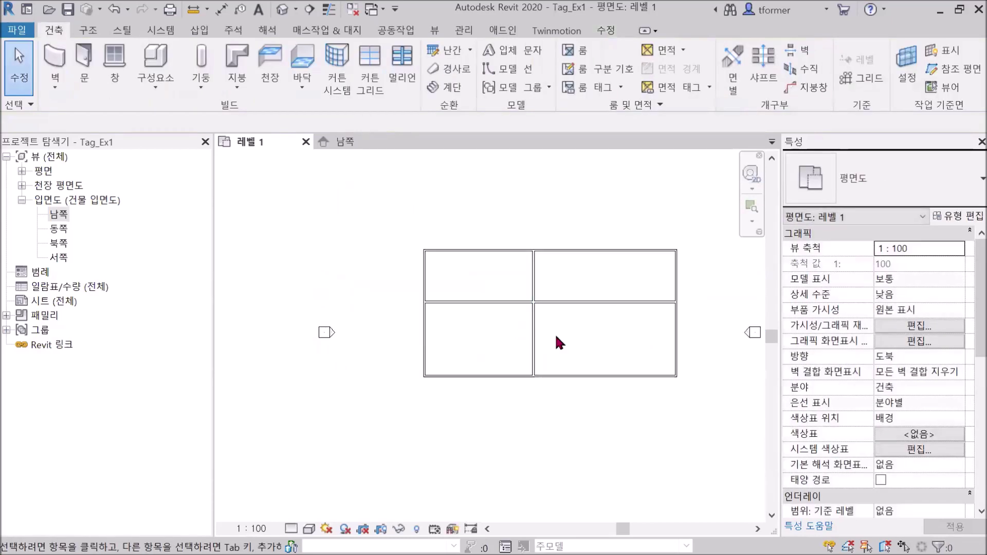
# Place two M_단일-플러시 0915 x 2134mm doors in the vertical interior wall, just above and just below the wall intersection, about 1500 mm apart
pyautogui.moveTo(556, 337); pyautogui.dragTo(461, 320, button='middle')
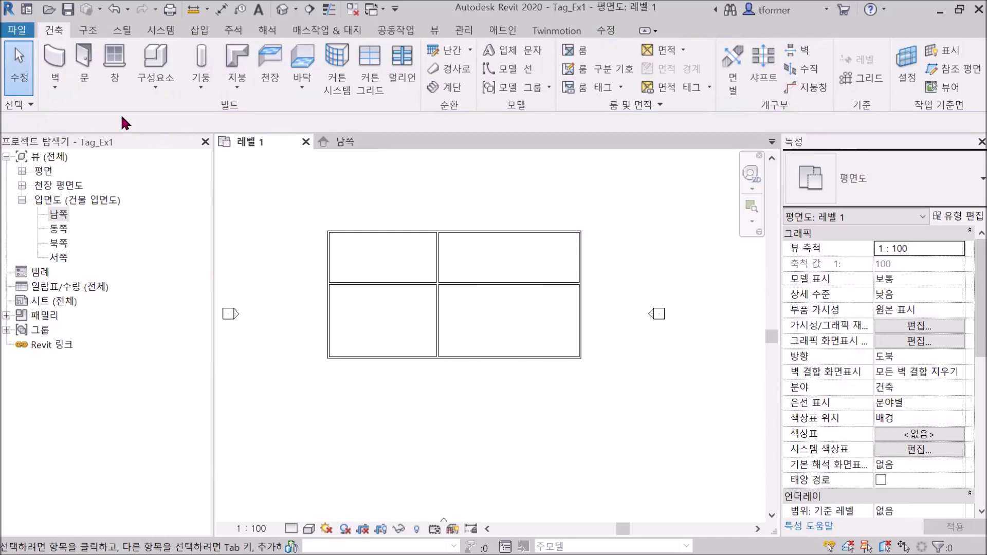
pyautogui.click(85, 64)
pyautogui.scroll(2, 461, 309)
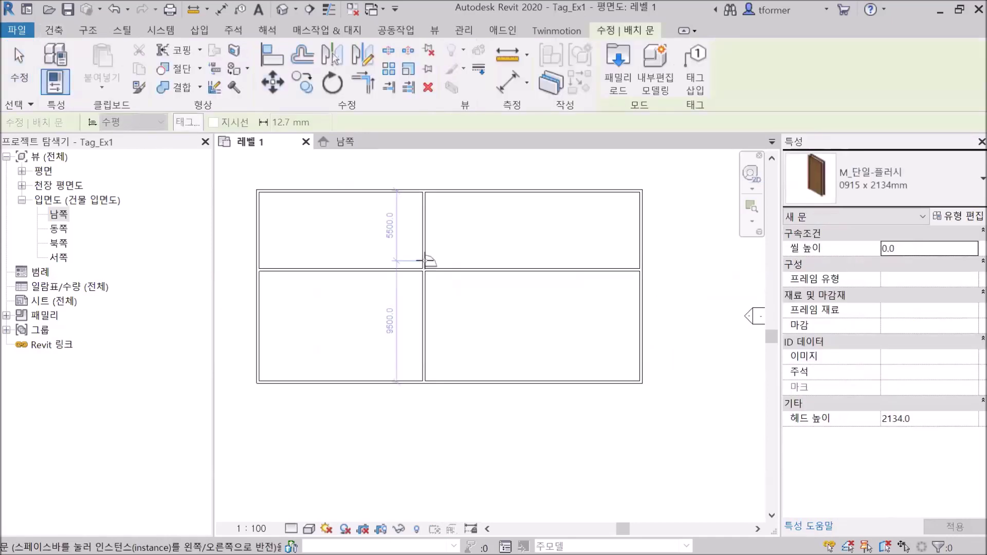
pyautogui.click(425, 260)
pyautogui.scroll(3, 429, 308)
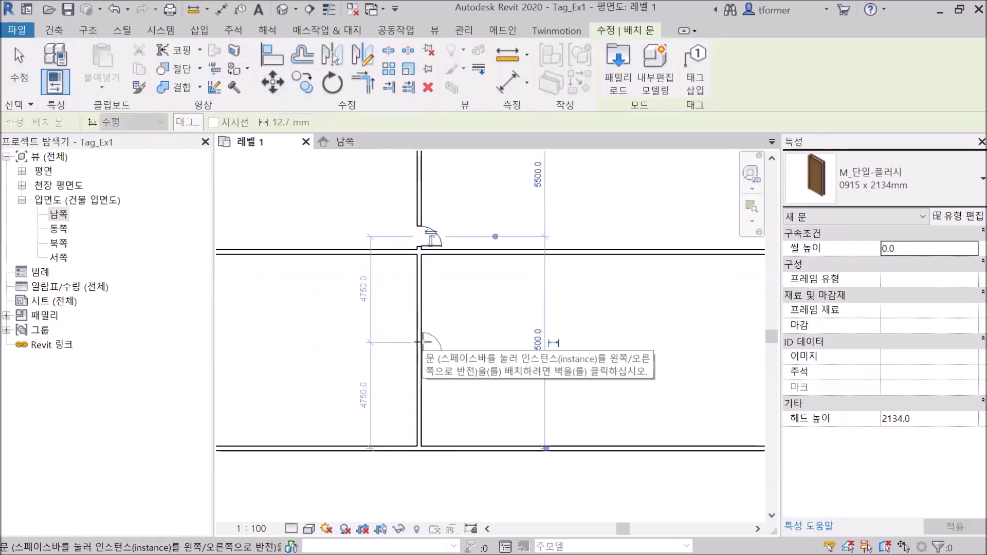
pyautogui.scroll(-2, 427, 329)
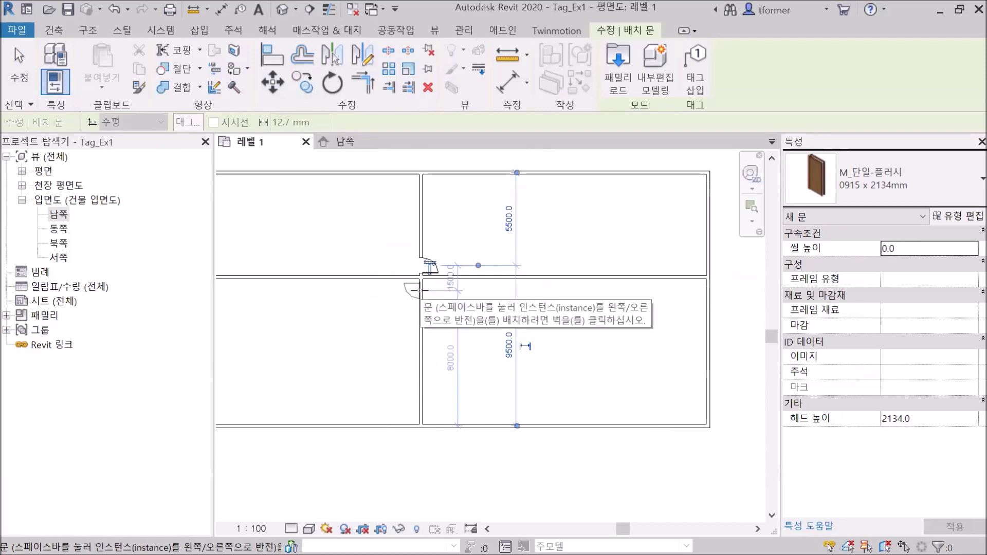
pyautogui.scroll(1, 486, 306)
pyautogui.scroll(1, 486, 307)
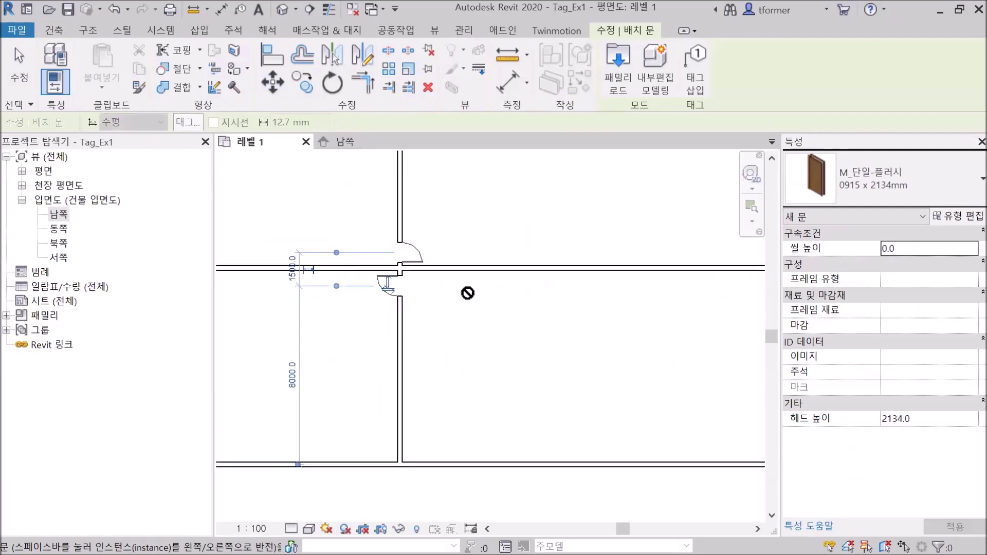
# Place another 0915 x 2134mm door in the horizontal interior wall just east of the intersection and end the Door command
pyautogui.scroll(2, 460, 295)
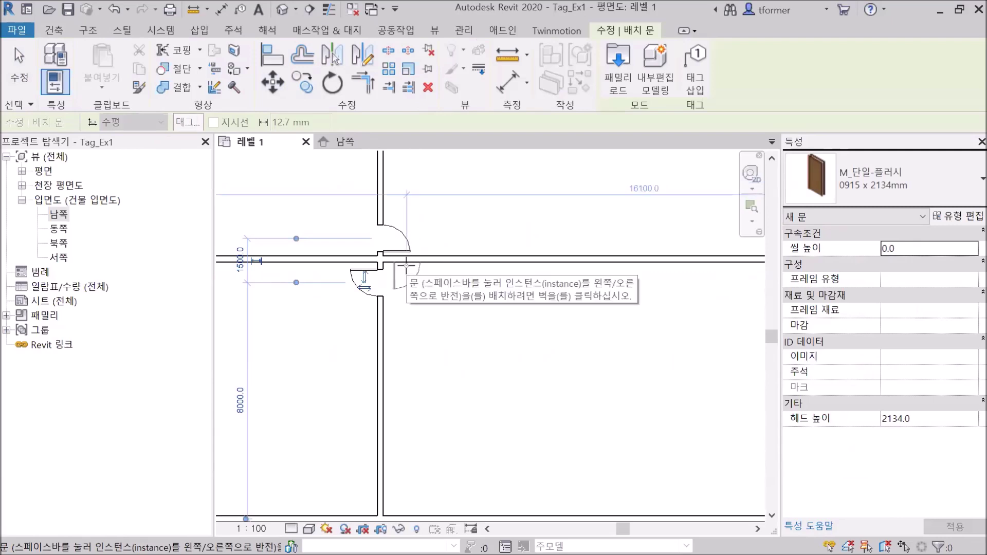
pyautogui.scroll(-2, 472, 279)
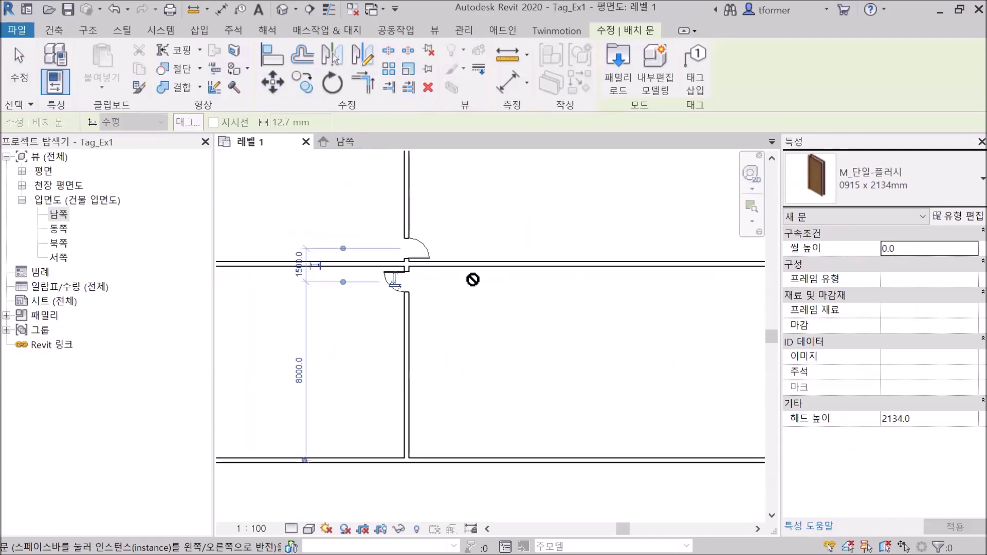
pyautogui.rightClick(438, 188)
pyautogui.click(448, 201)
pyautogui.rightClick(324, 190)
pyautogui.click(346, 205)
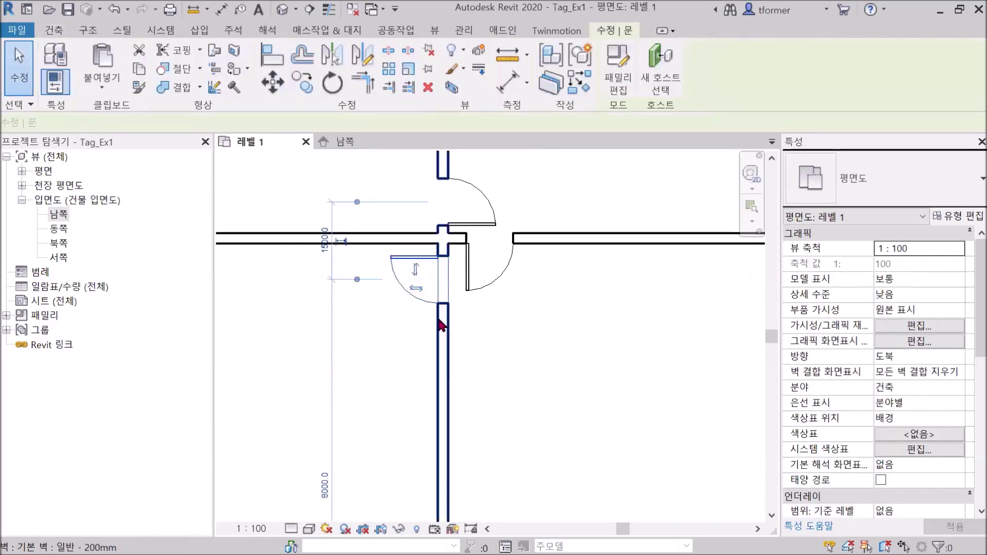
# Move the door below the intersection down the vertical interior wall to about 900 mm from the south wall
pyautogui.scroll(-5, 437, 321)
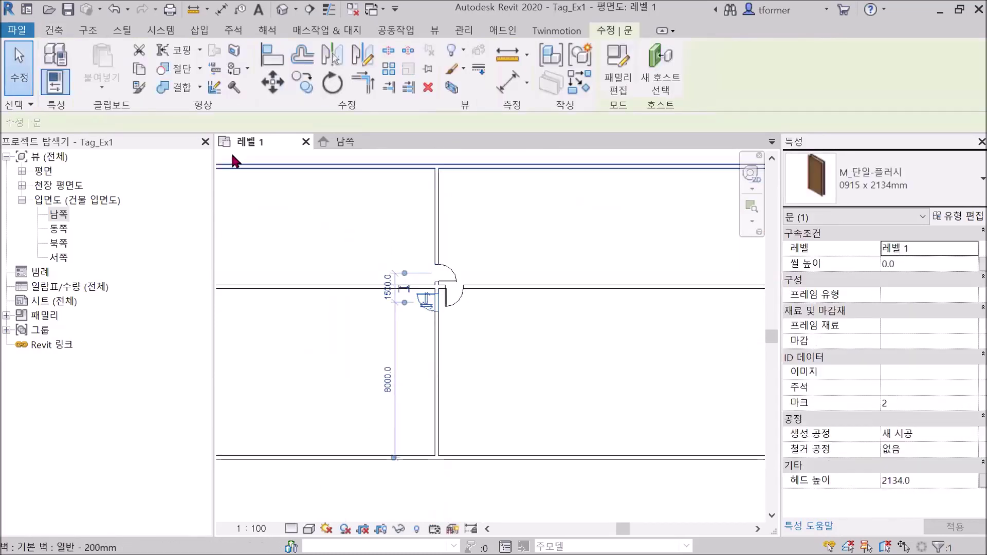
pyautogui.click(267, 89)
pyautogui.scroll(3, 436, 298)
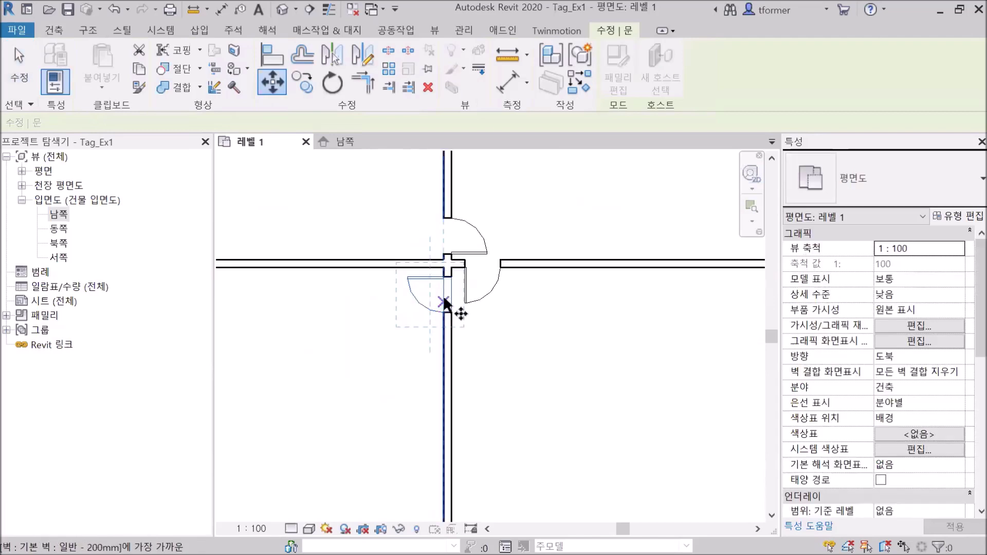
pyautogui.click(447, 303)
pyautogui.scroll(-3, 443, 406)
pyautogui.scroll(3, 465, 406)
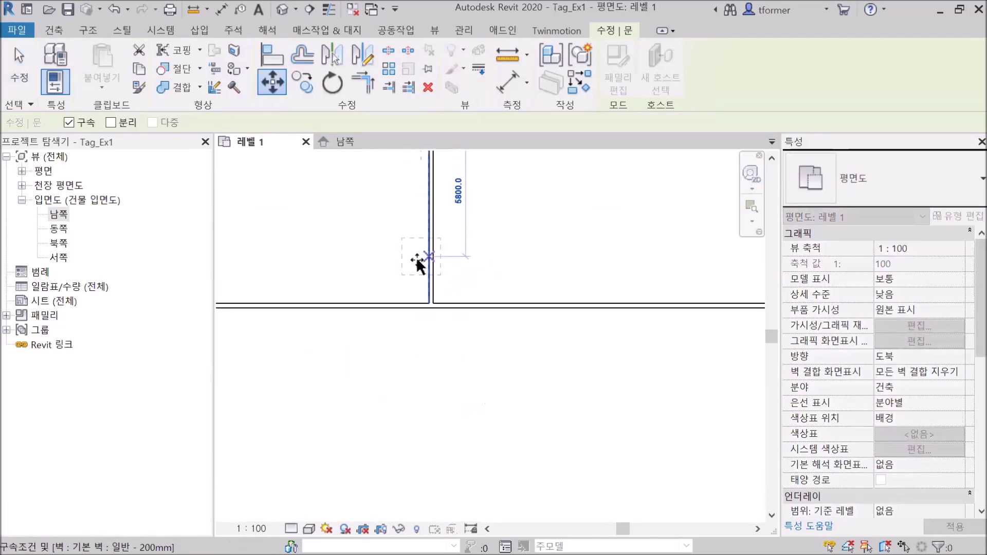
pyautogui.click(436, 297)
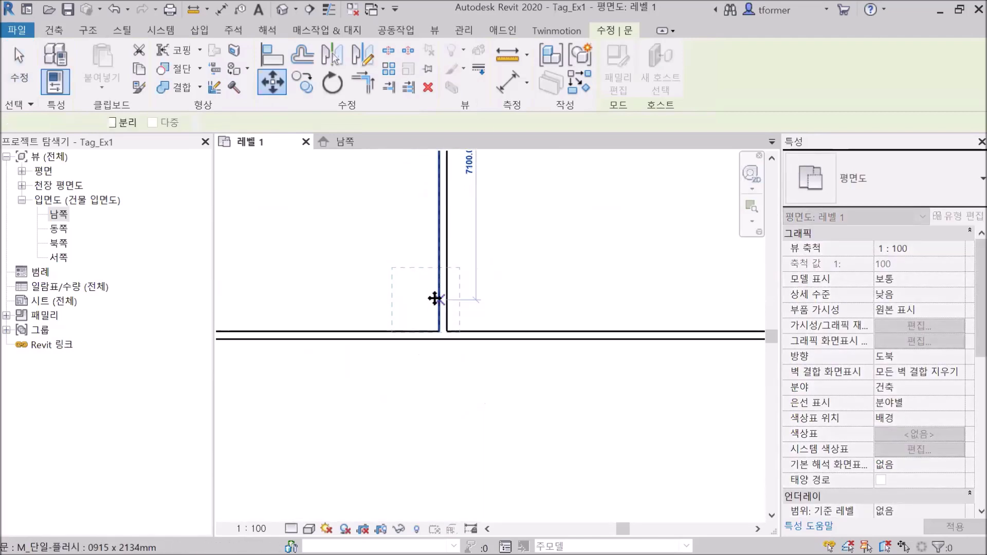
# Flip the door near the south wall so that its hinge is on the south side and it swings into the west room
pyautogui.scroll(2, 435, 306)
pyautogui.click(425, 307)
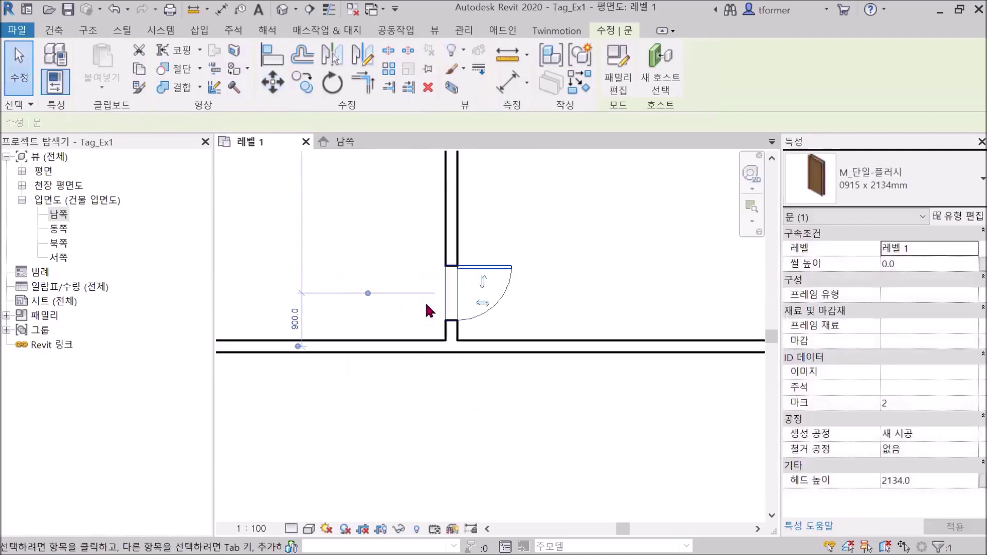
pyautogui.click(483, 282)
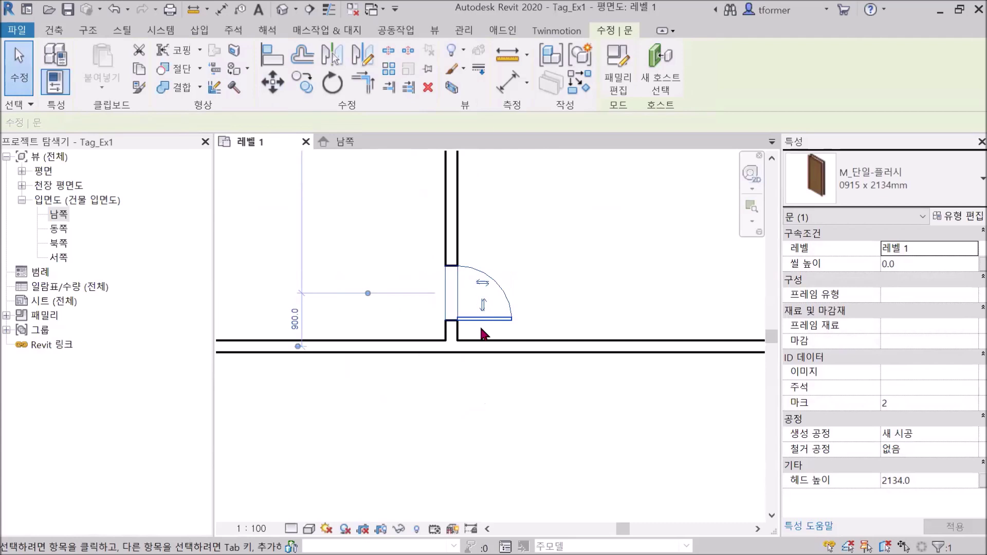
pyautogui.click(481, 282)
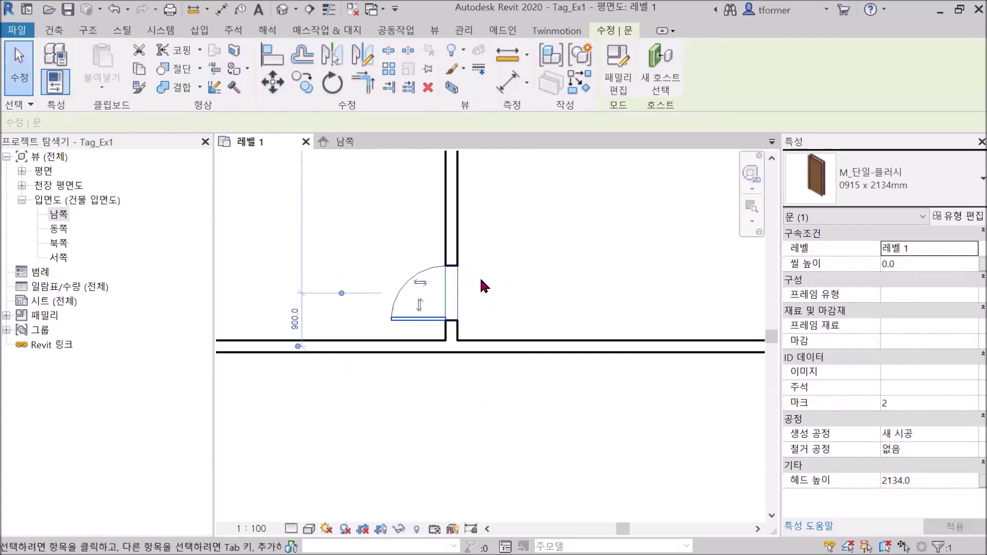
# Flip the door just above the intersection so that it swings into the northwest room, and clear the selection
pyautogui.scroll(-4, 498, 252)
pyautogui.moveTo(493, 241); pyautogui.dragTo(487, 429, button='middle')
pyautogui.scroll(2, 467, 307)
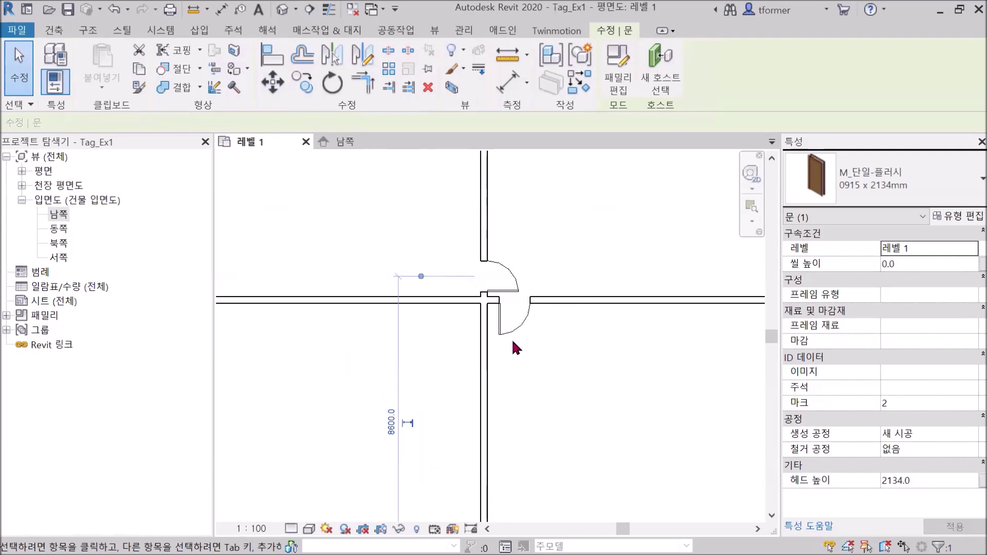
pyautogui.click(514, 294)
pyautogui.click(501, 280)
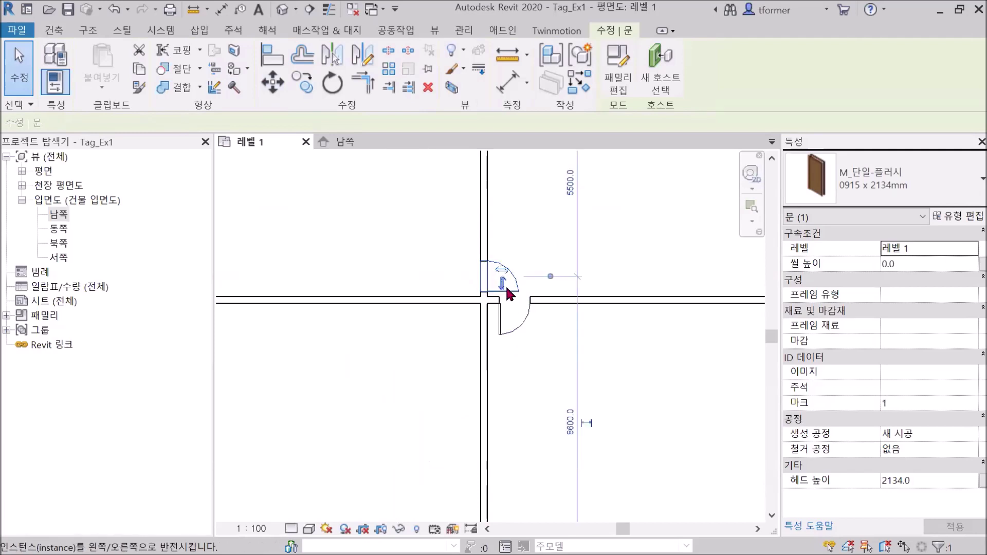
pyautogui.click(515, 251)
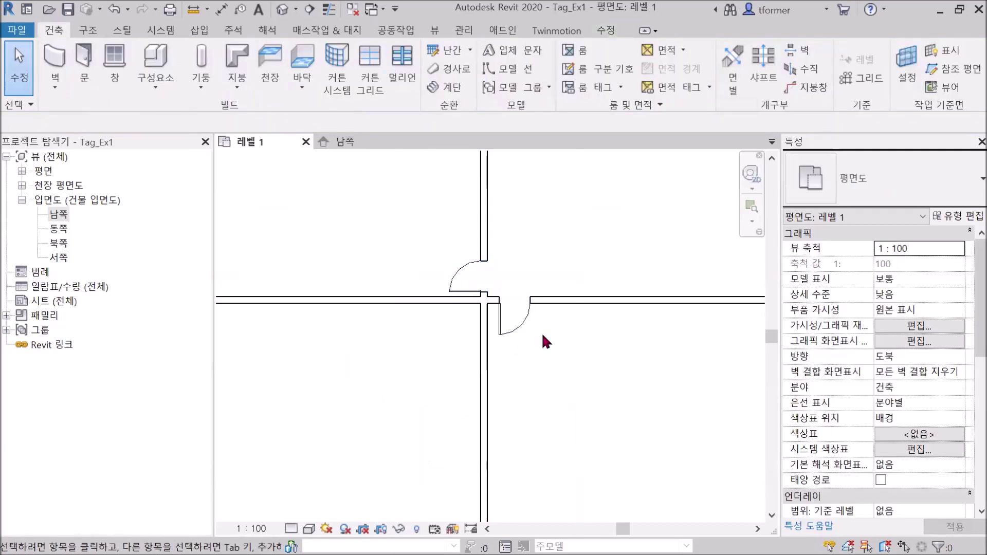
# Change the north exterior wall's type to 옹벽 - 300mm 콘크리트
pyautogui.scroll(-4, 542, 333)
pyautogui.moveTo(605, 377); pyautogui.dragTo(481, 314, button='middle')
pyautogui.scroll(3, 409, 283)
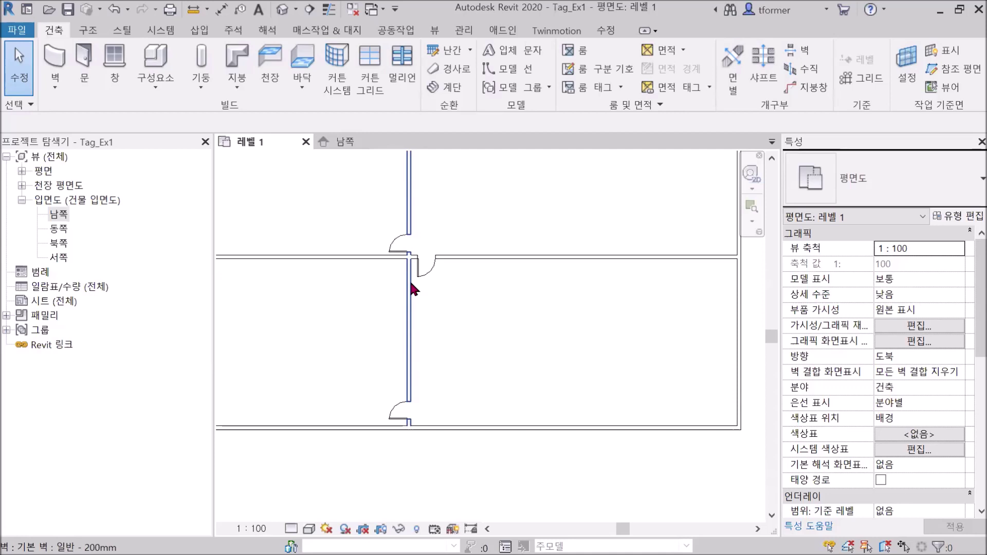
pyautogui.scroll(-2, 417, 290)
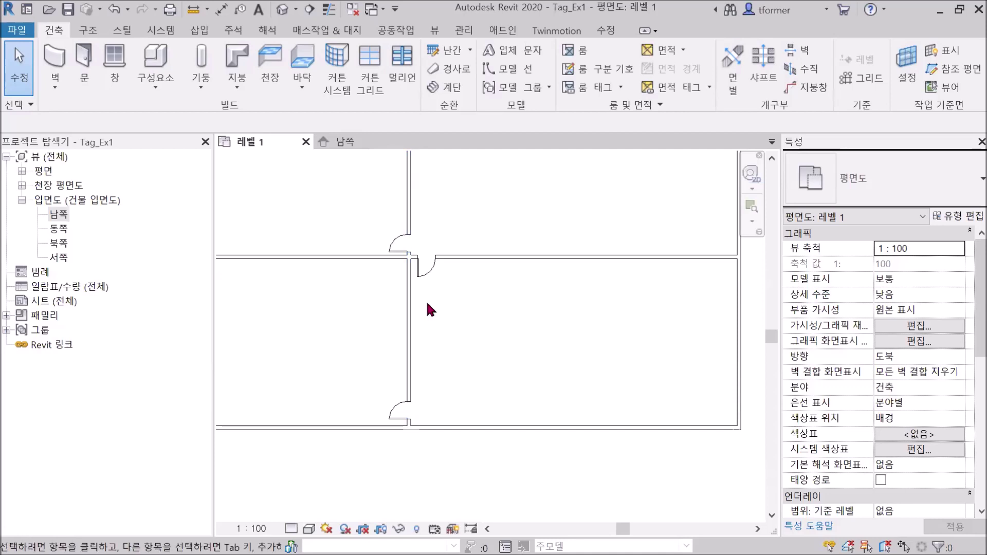
pyautogui.click(468, 178)
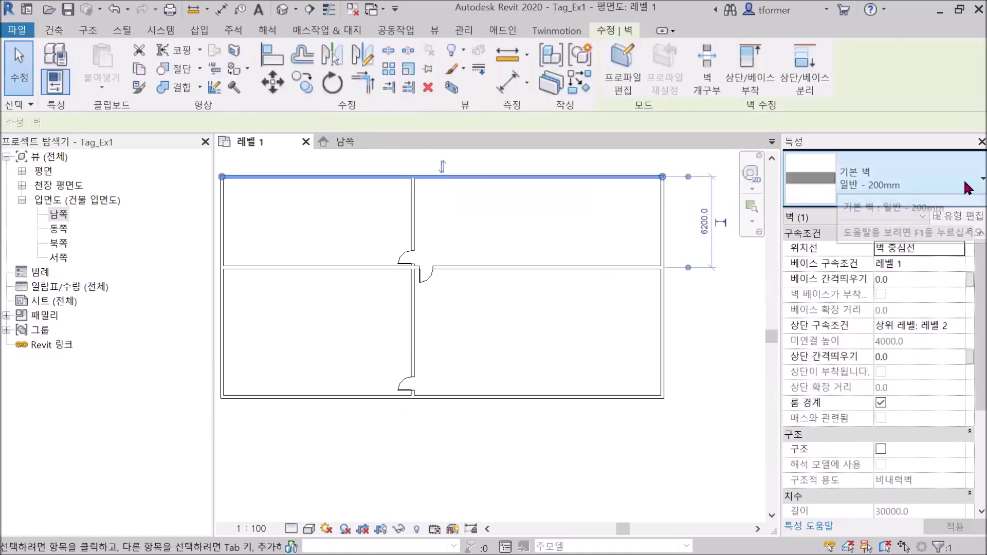
pyautogui.click(942, 193)
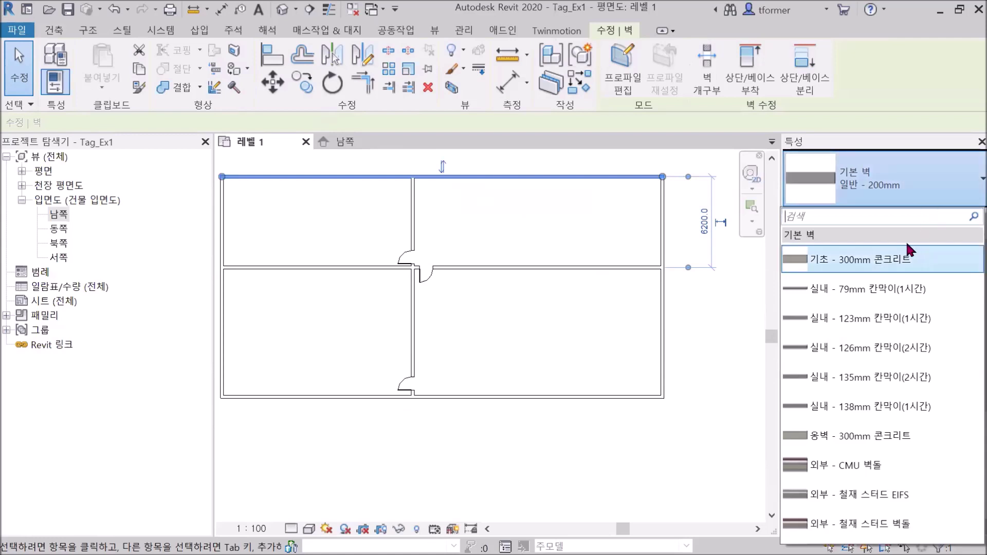
pyautogui.click(909, 441)
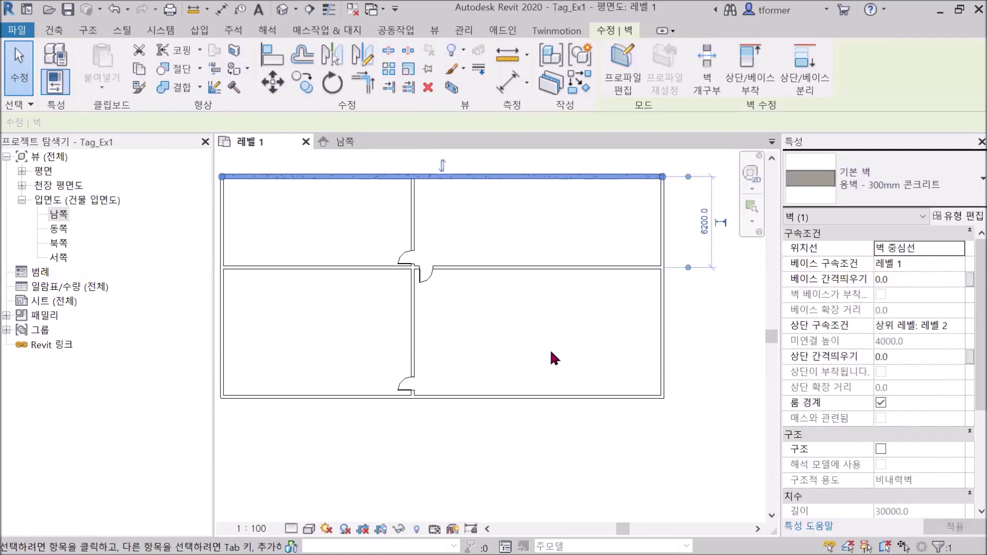
# Change the west, south and east exterior walls together to the type 옹벽 - 300mm 콘크리트 and clear the selection
pyautogui.click(222, 228)
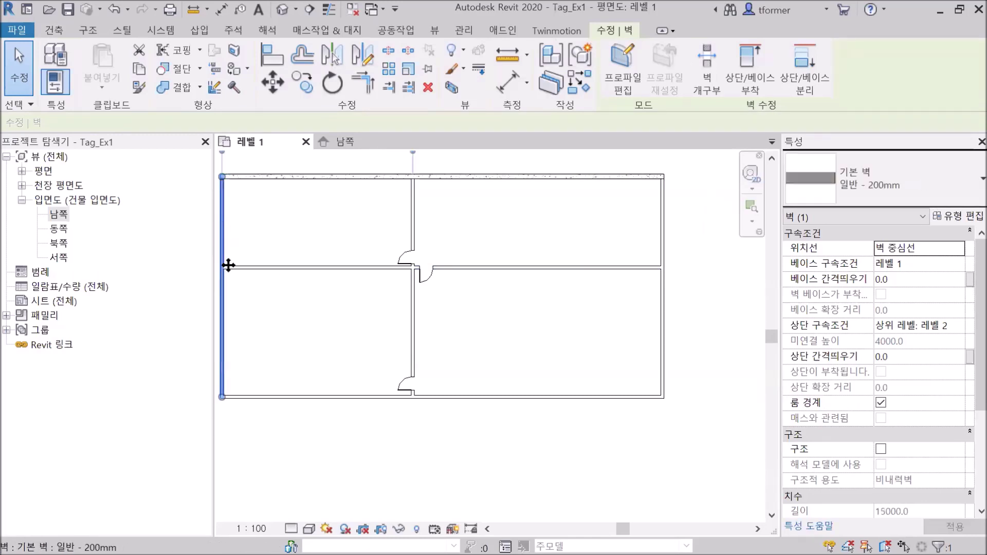
pyautogui.keyDown('ctrl'); pyautogui.click(575, 397); pyautogui.keyUp('ctrl')
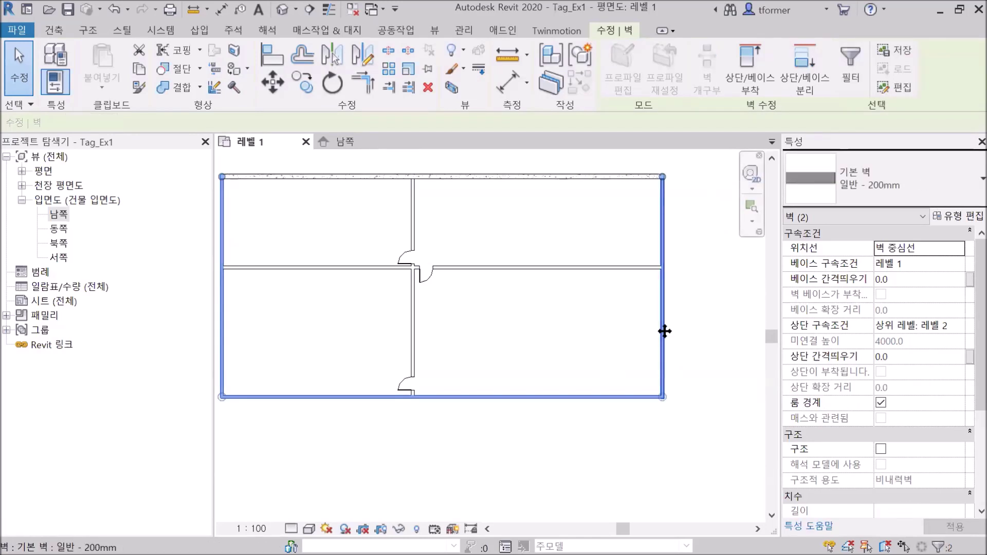
pyautogui.keyDown('ctrl'); pyautogui.click(662, 330); pyautogui.keyUp('ctrl')
pyautogui.click(968, 183)
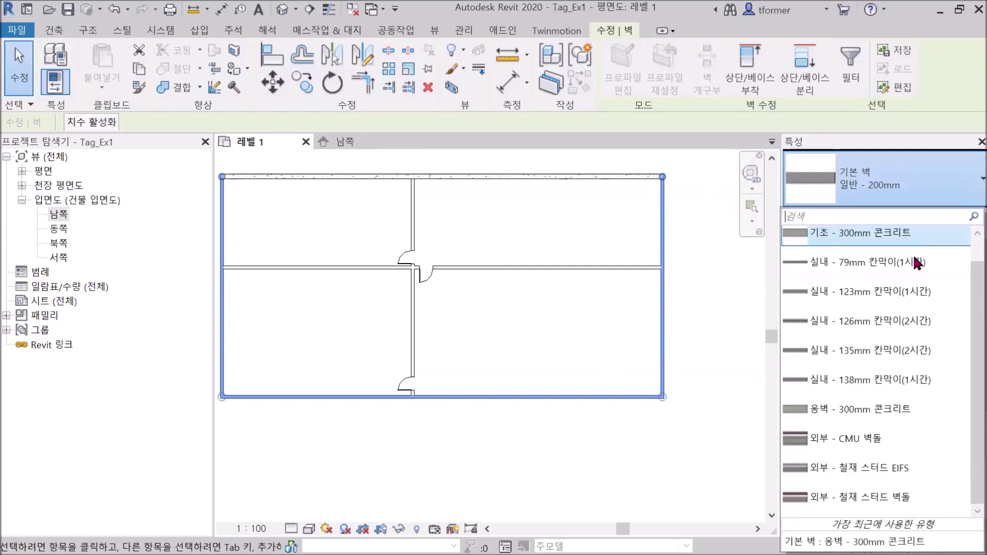
pyautogui.click(902, 411)
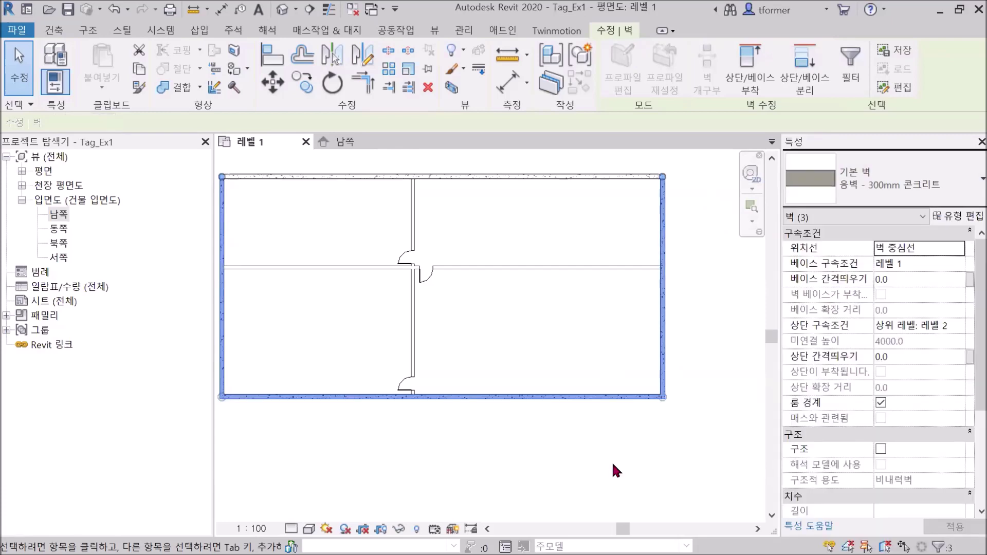
pyautogui.click(617, 448)
pyautogui.moveTo(451, 311); pyautogui.dragTo(479, 317, button='middle')
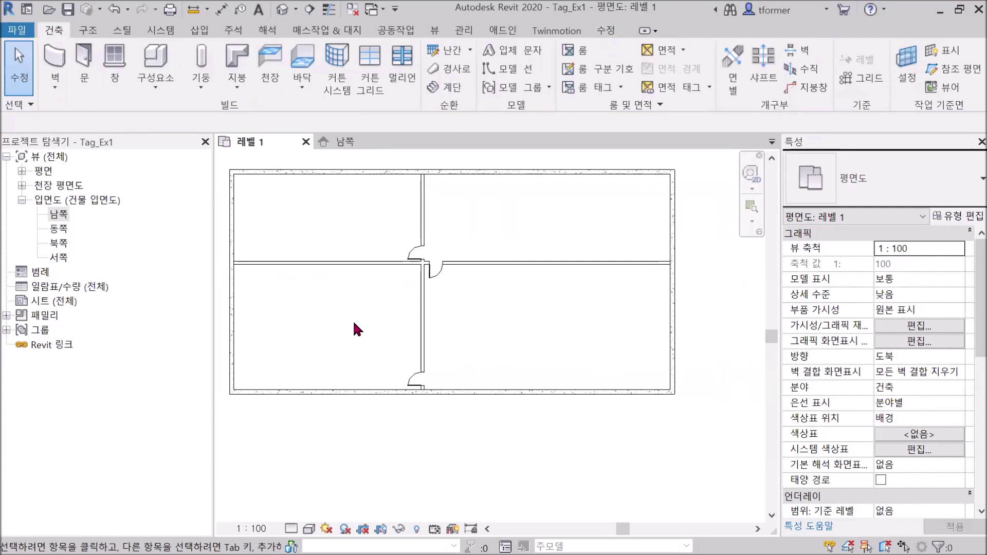
pyautogui.moveTo(492, 330); pyautogui.dragTo(480, 326, button='middle')
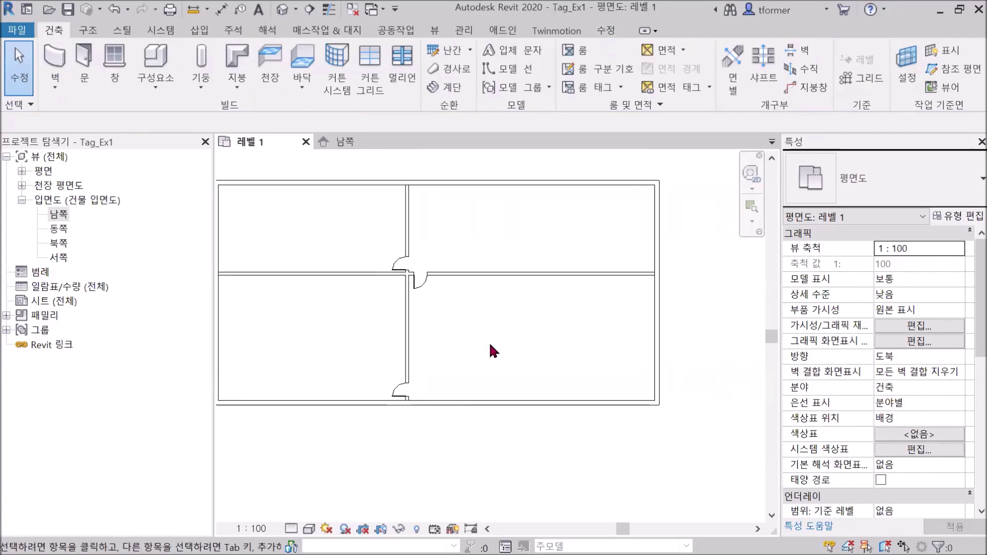
# Close the 남쪽 elevation, reopen it to view the south wall, and expand the floor plans in the project browser
pyautogui.scroll(2, 550, 349)
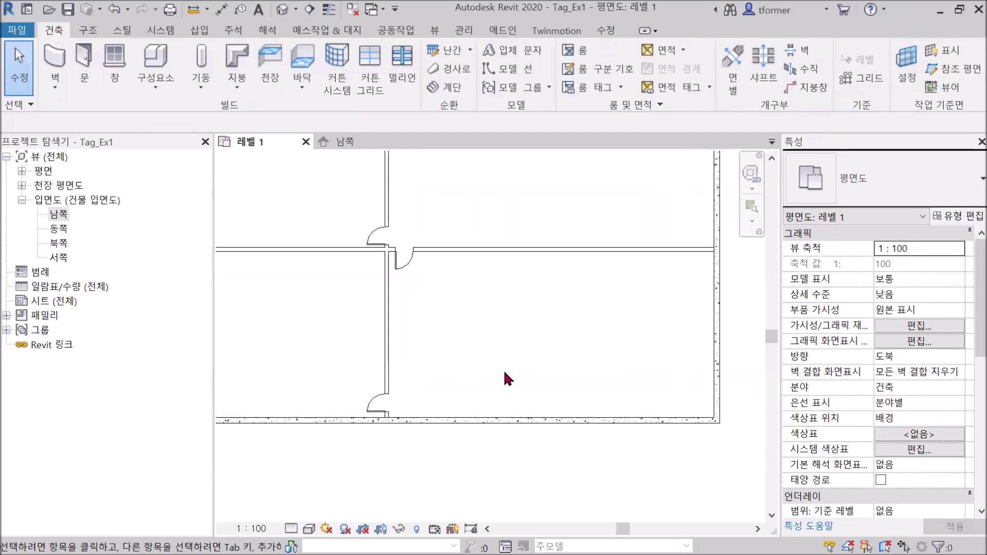
pyautogui.moveTo(606, 375); pyautogui.dragTo(539, 356, button='middle')
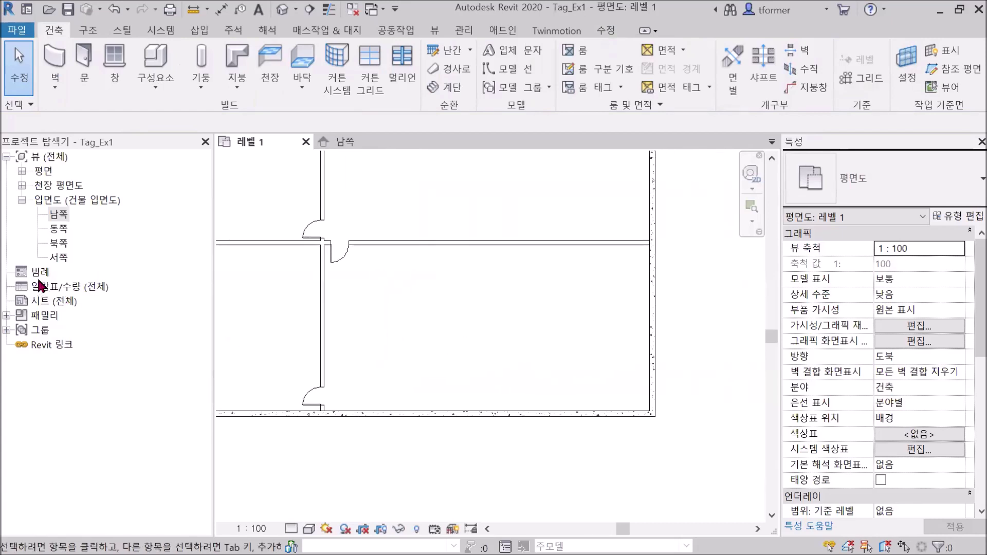
pyautogui.click(58, 214)
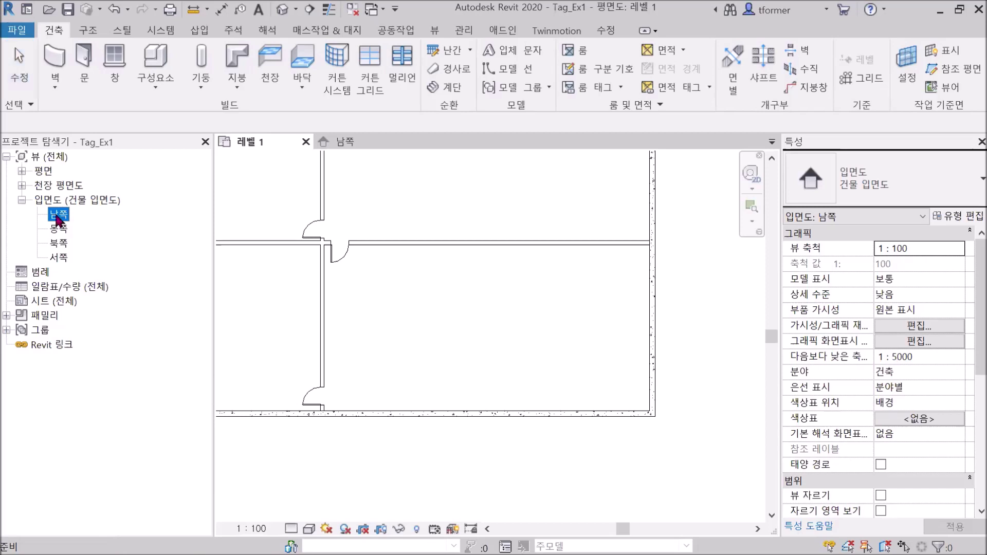
pyautogui.click(405, 142)
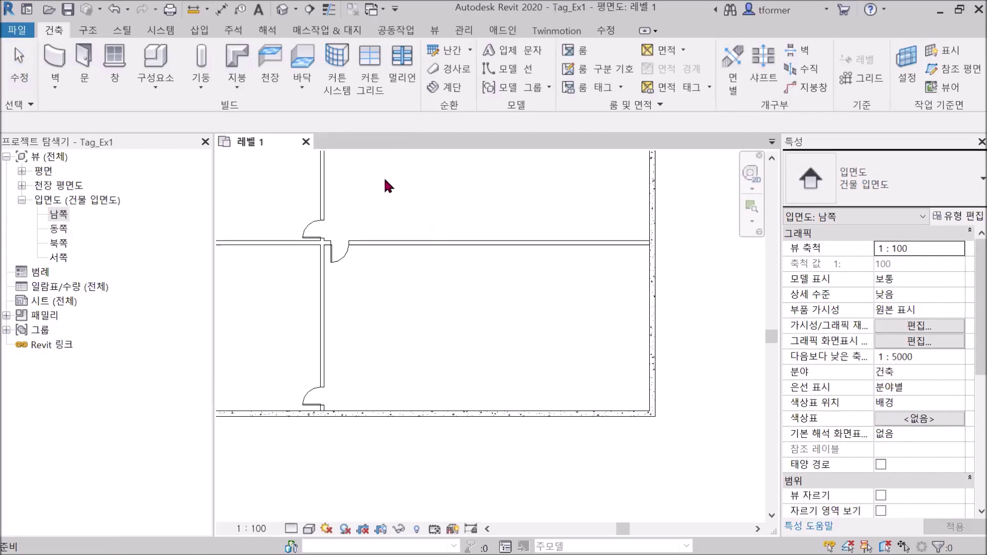
pyautogui.doubleClick(61, 215)
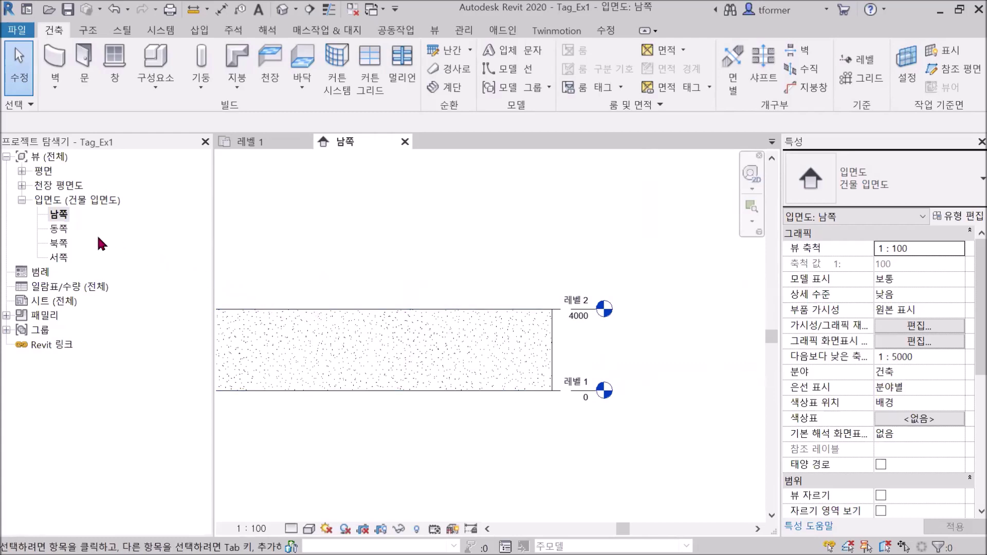
pyautogui.click(21, 170)
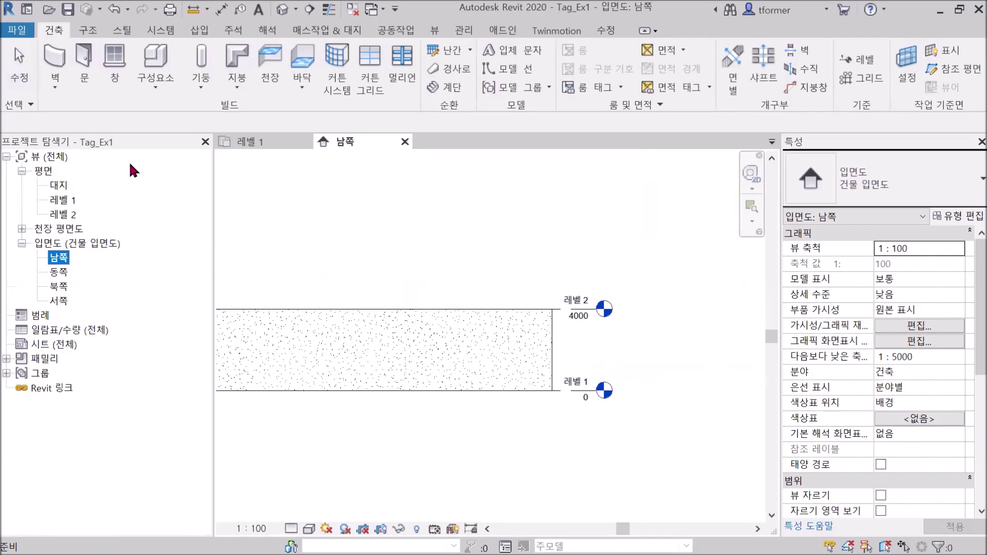
# Return to the 레벨 1 floor plan at the northeast room
pyautogui.click(247, 141)
pyautogui.moveTo(418, 306); pyautogui.dragTo(604, 419, button='middle')
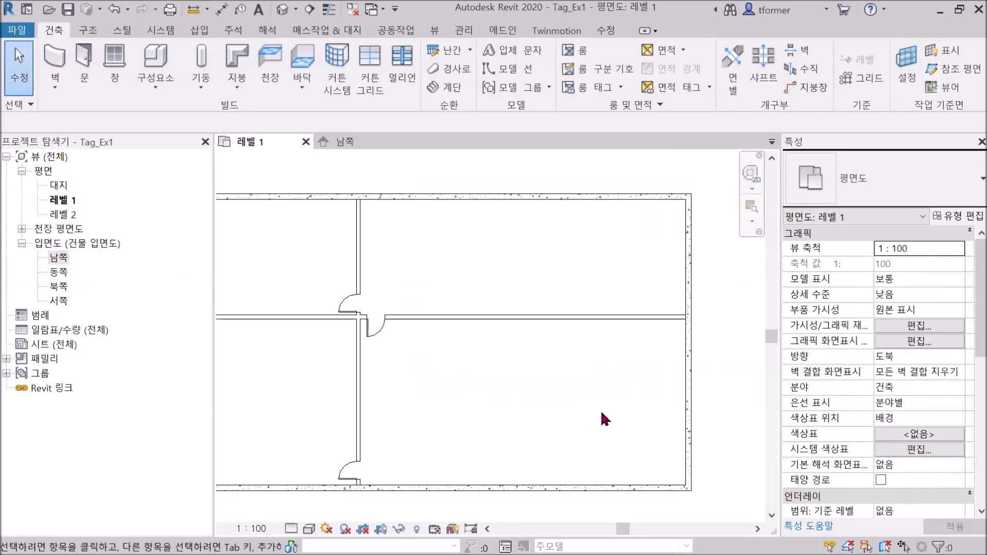
pyautogui.scroll(-2, 572, 254)
pyautogui.moveTo(571, 286); pyautogui.dragTo(553, 359, button='middle')
pyautogui.scroll(2, 584, 316)
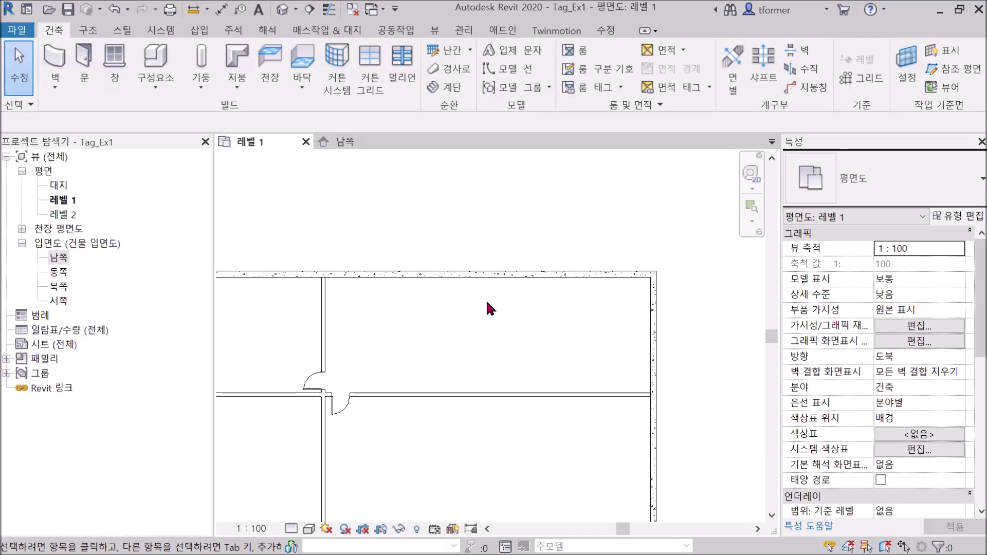
pyautogui.moveTo(518, 321); pyautogui.dragTo(535, 301, button='middle')
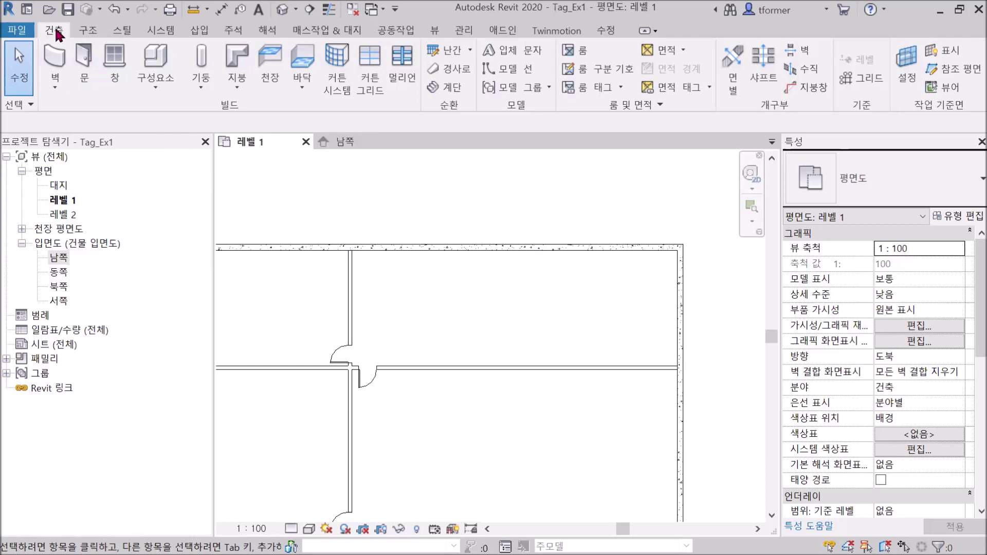
# Create a straight stair from 레벨 1 to 레벨 2 in the northeast room, heading west with all 23 risers in one 1000 mm wide run
pyautogui.click(446, 86)
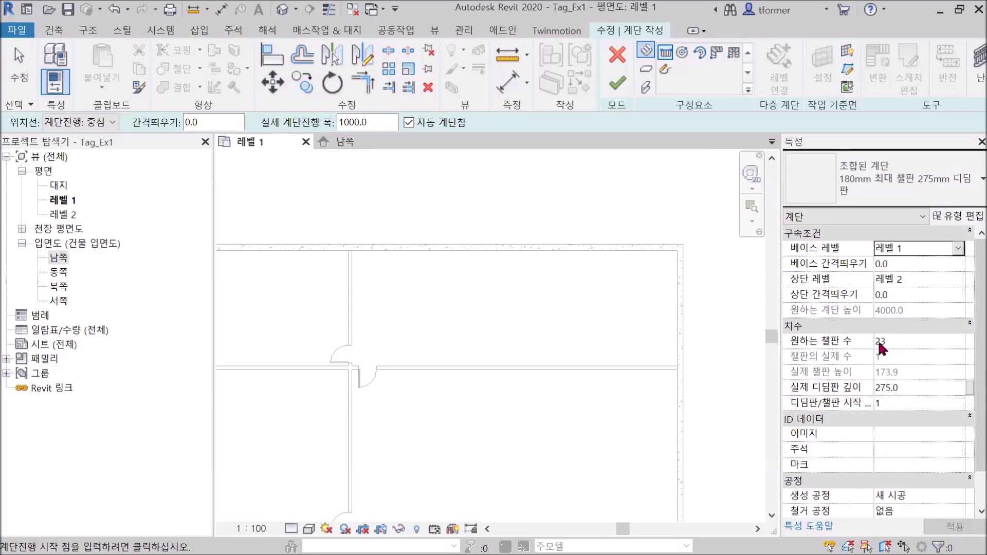
pyautogui.moveTo(584, 346); pyautogui.dragTo(550, 378, button='middle')
pyautogui.scroll(1, 559, 336)
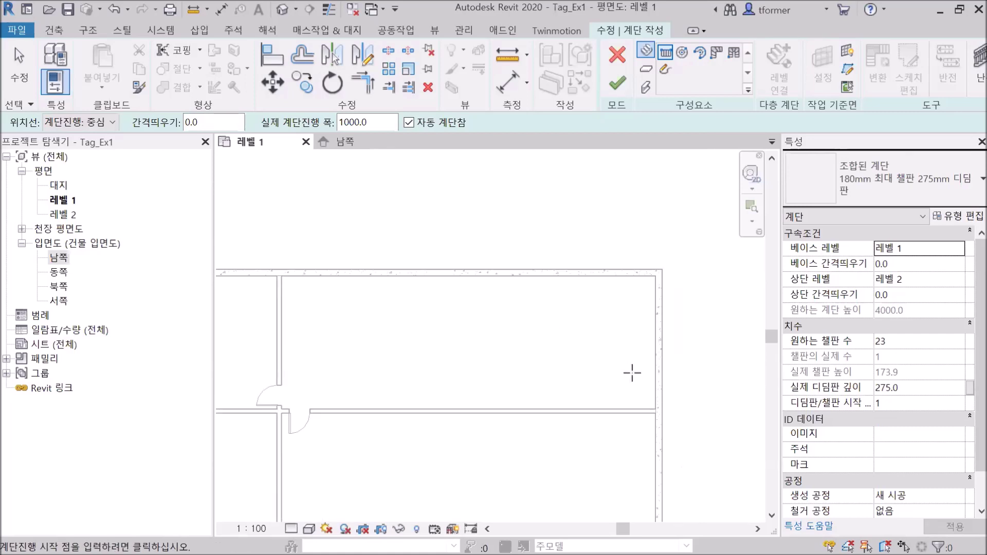
pyautogui.click(633, 372)
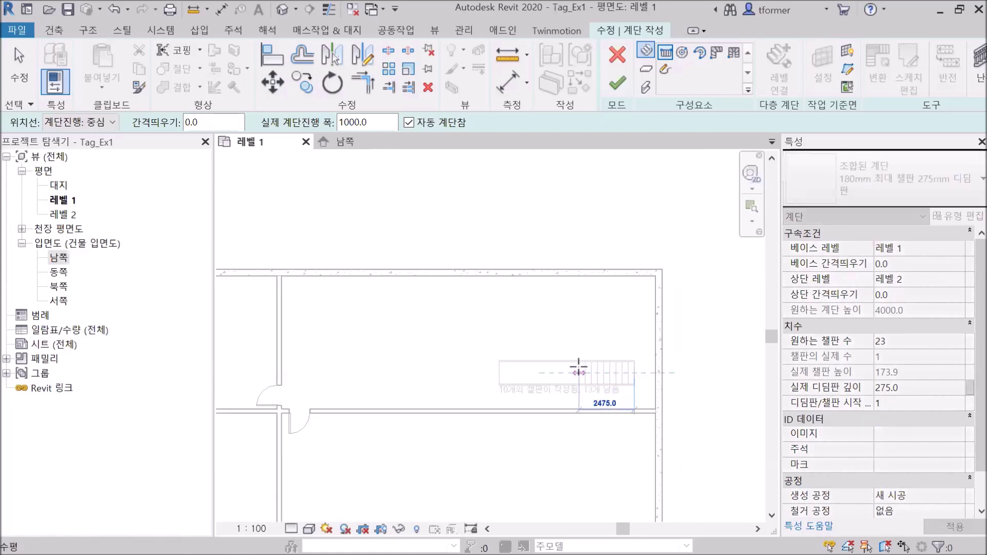
pyautogui.scroll(3, 578, 369)
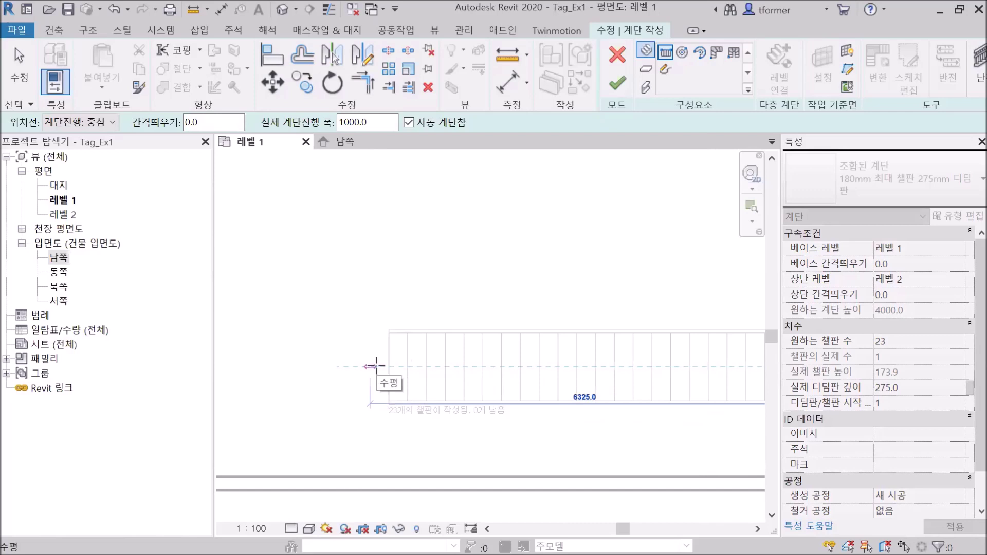
pyautogui.click(376, 367)
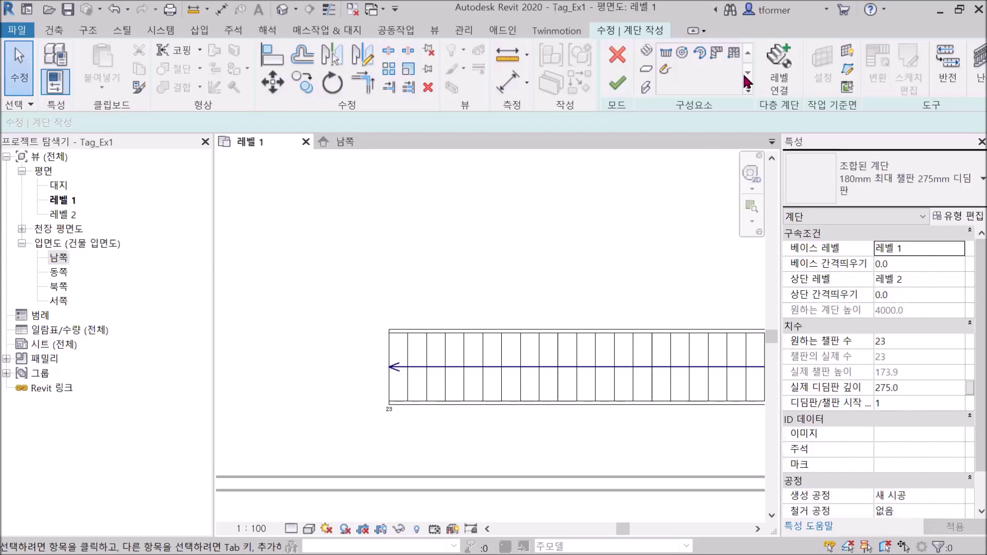
pyautogui.scroll(-2, 538, 307)
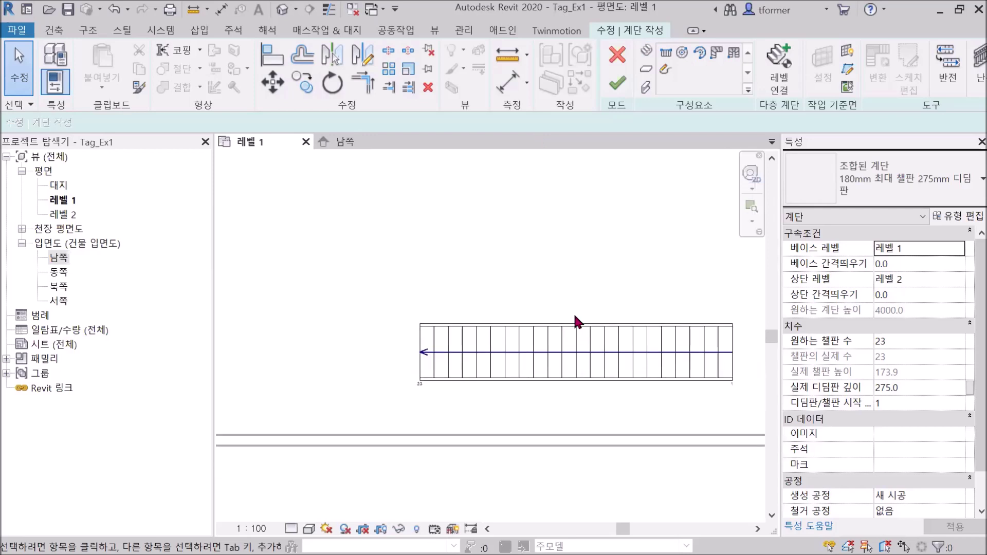
pyautogui.scroll(-1, 565, 334)
pyautogui.scroll(1, 520, 308)
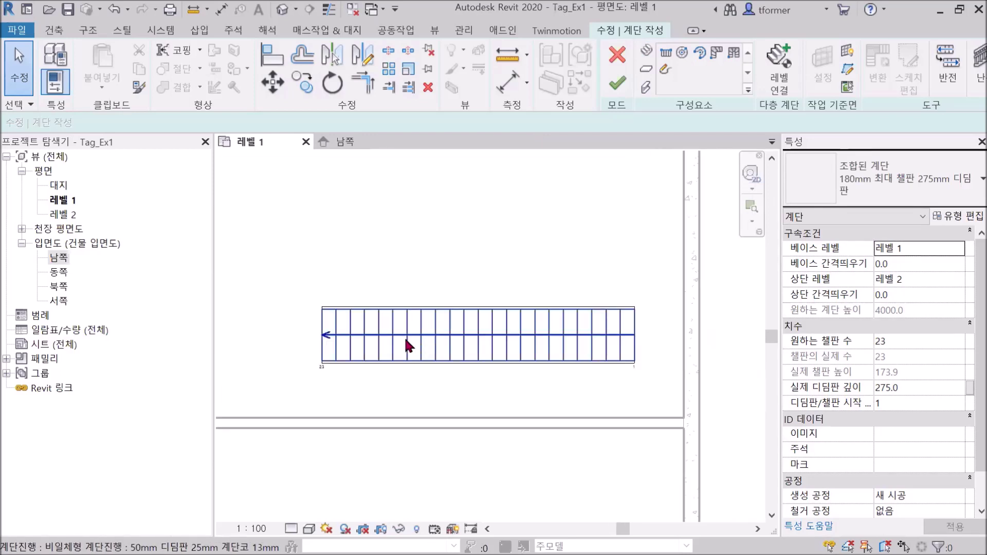
pyautogui.click(618, 84)
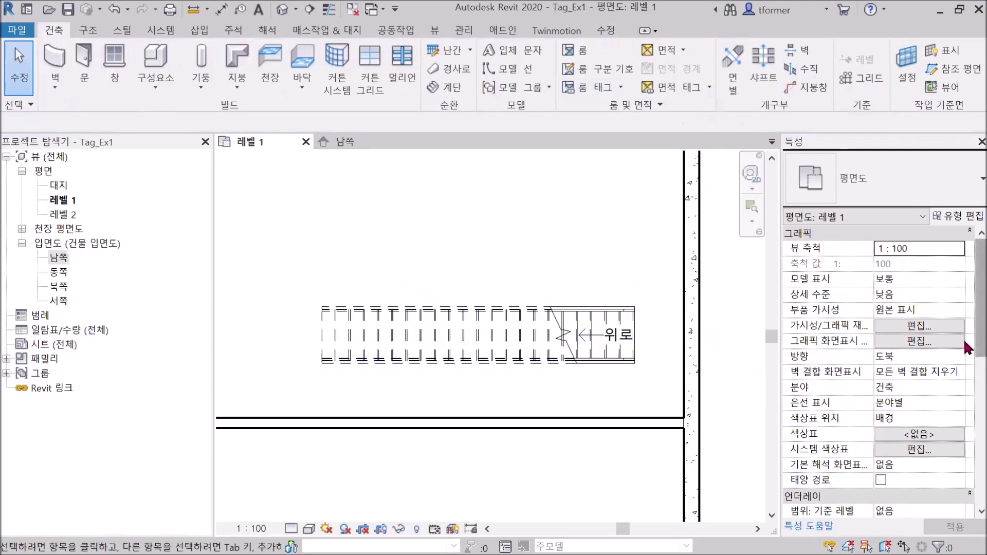
# Open the default 3D view and examine the stair in the northeast room from the northeast side
pyautogui.scroll(-1, 516, 247)
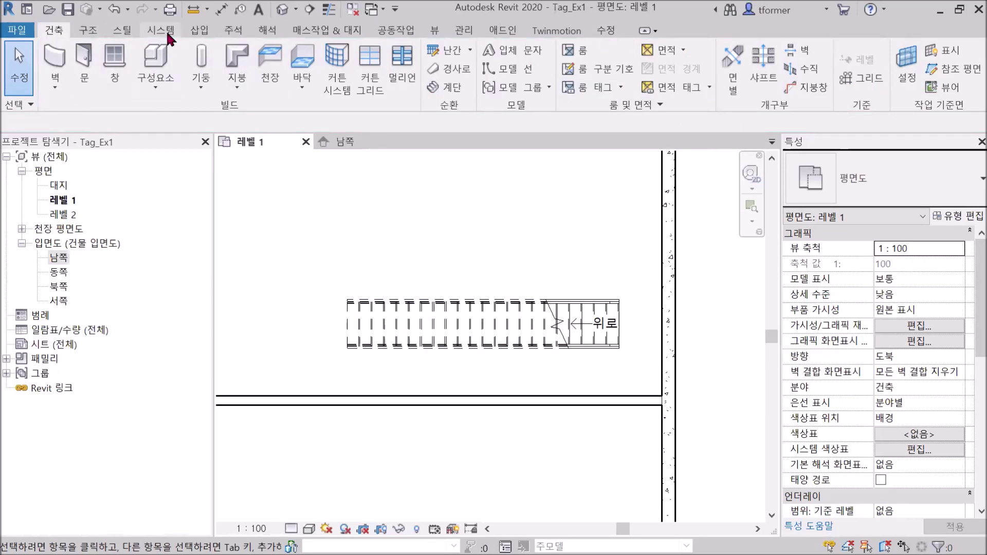
pyautogui.click(435, 30)
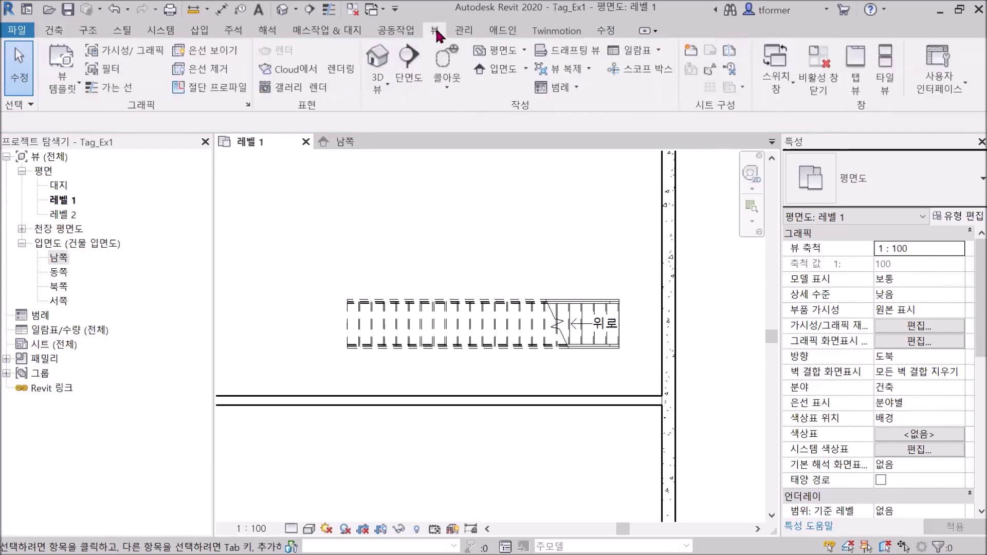
pyautogui.click(369, 69)
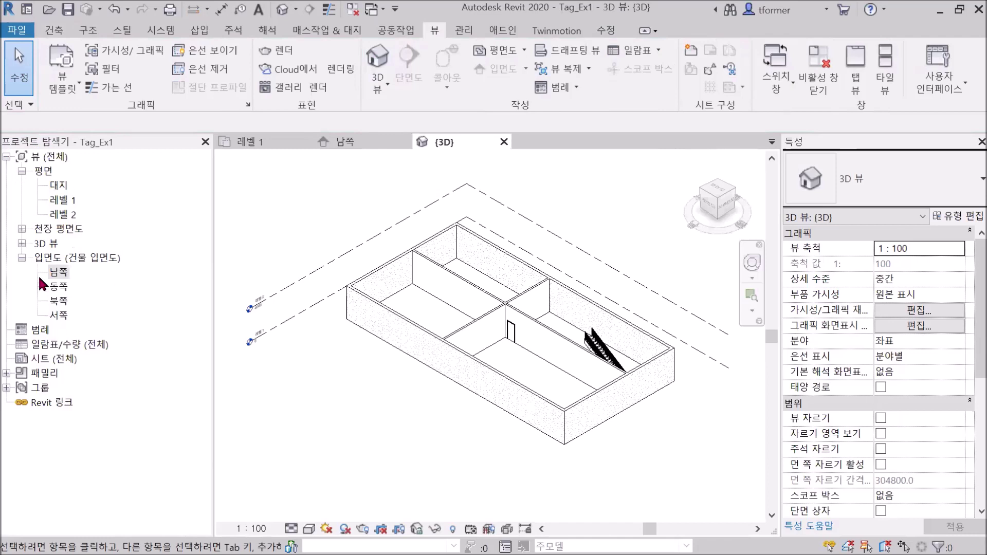
pyautogui.click(21, 244)
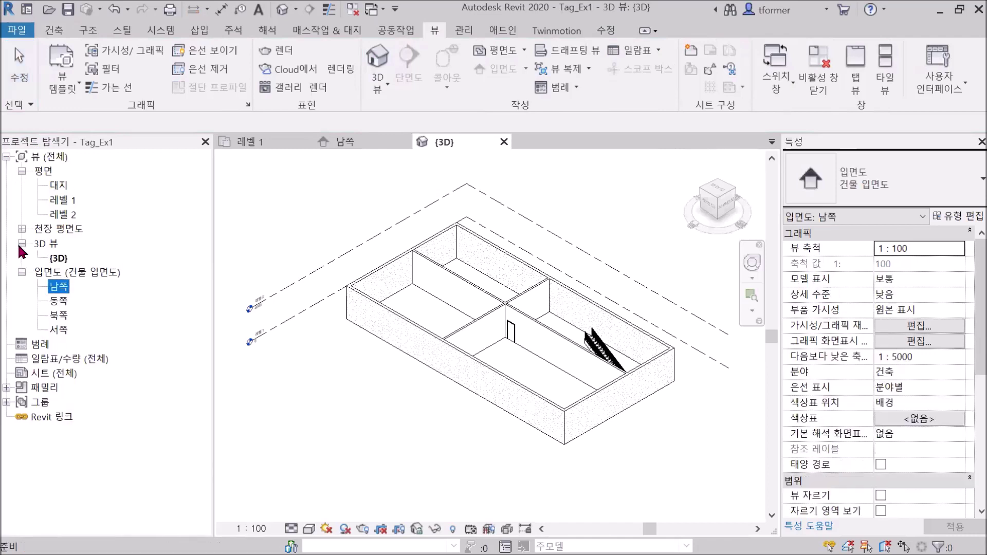
pyautogui.click(59, 258)
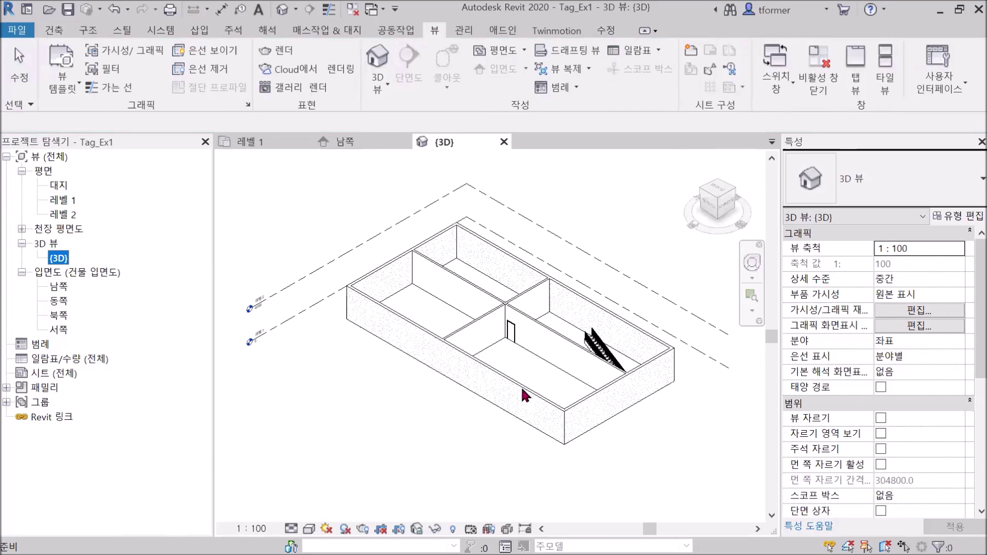
pyautogui.scroll(4, 622, 369)
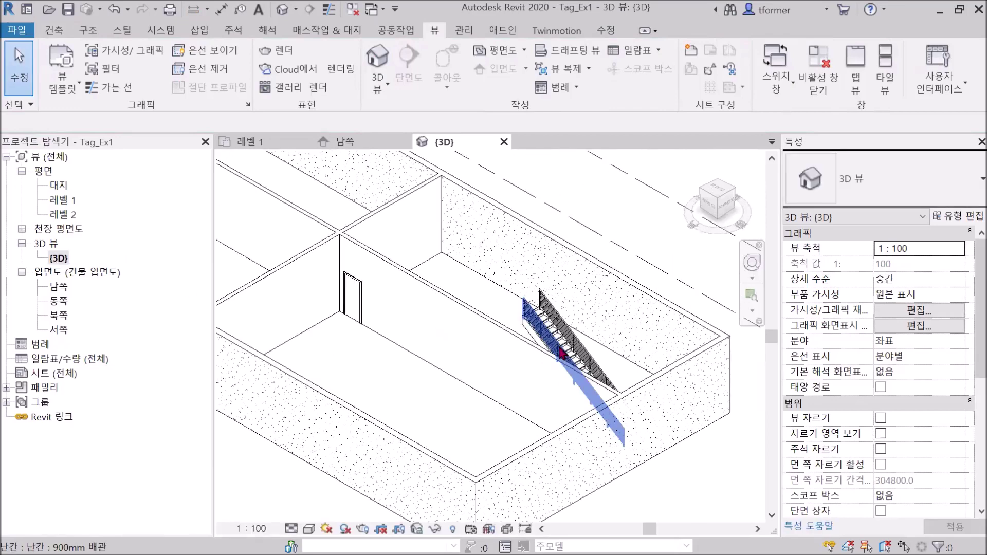
pyautogui.keyDown('shift'); pyautogui.moveTo(579, 405); pyautogui.dragTo(368, 392, button='middle'); pyautogui.keyUp('shift')
pyautogui.scroll(-2, 354, 378)
pyautogui.scroll(5, 469, 363)
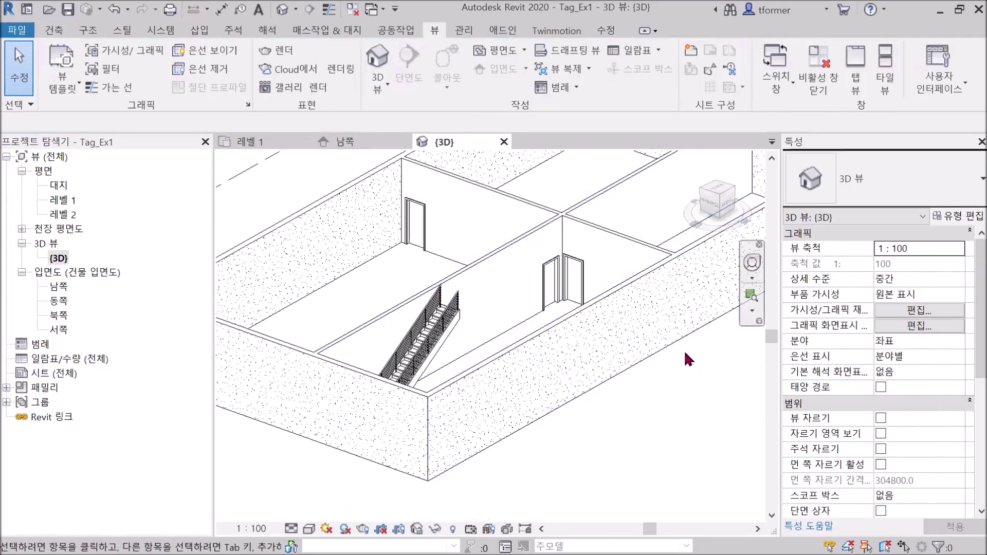
# In the 레벨 1 plan, start a second stair north of the first with a 12-riser run 3025 mm long heading west
pyautogui.click(262, 146)
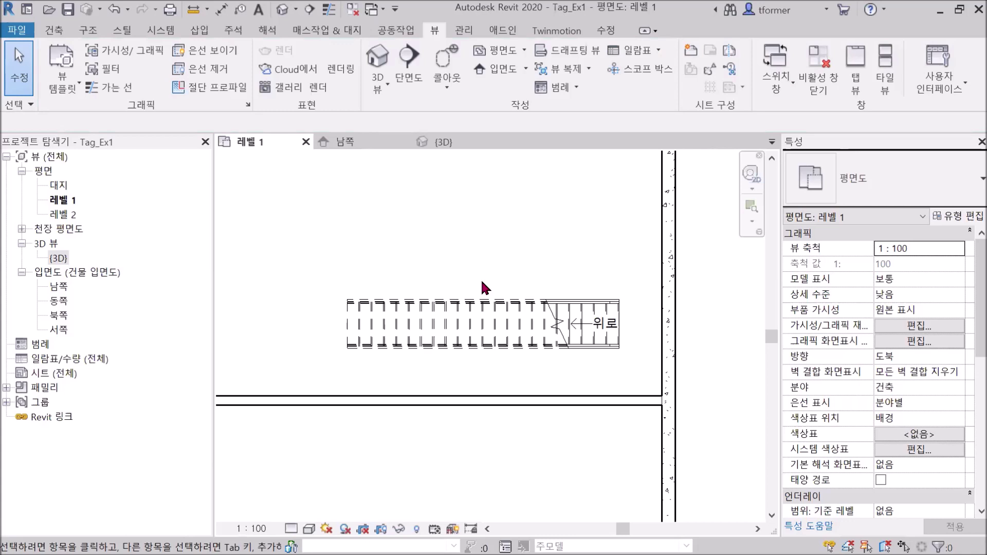
pyautogui.moveTo(507, 260); pyautogui.dragTo(491, 280, button='middle')
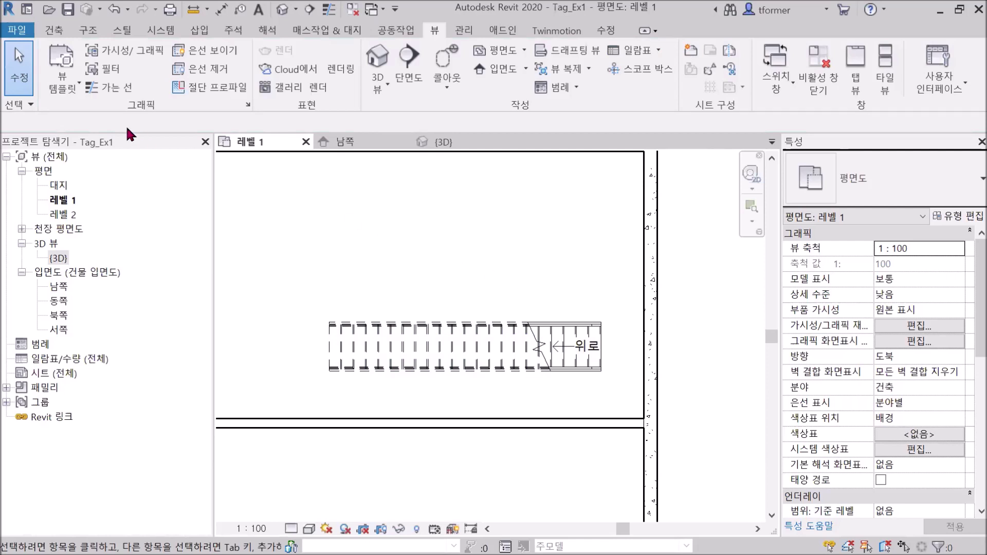
pyautogui.click(54, 32)
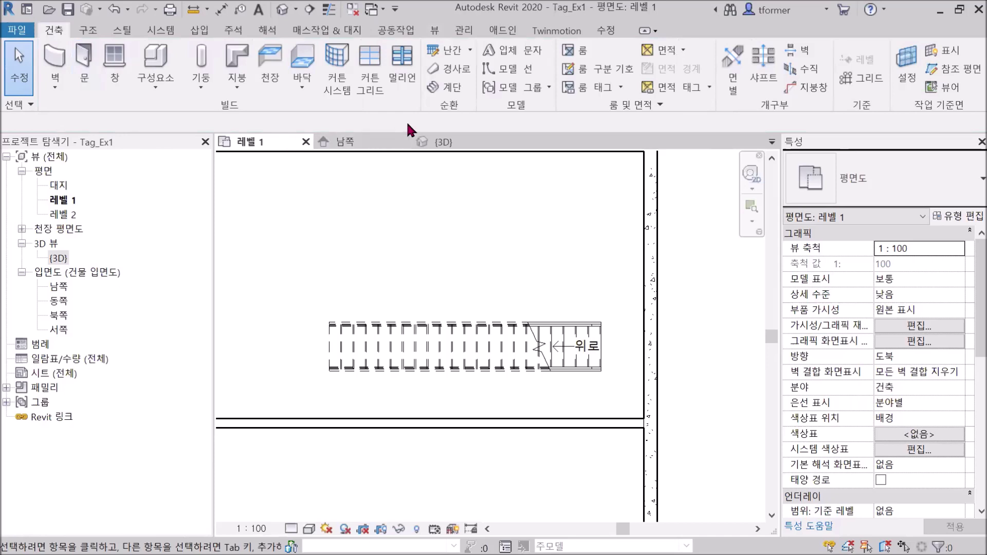
pyautogui.click(445, 87)
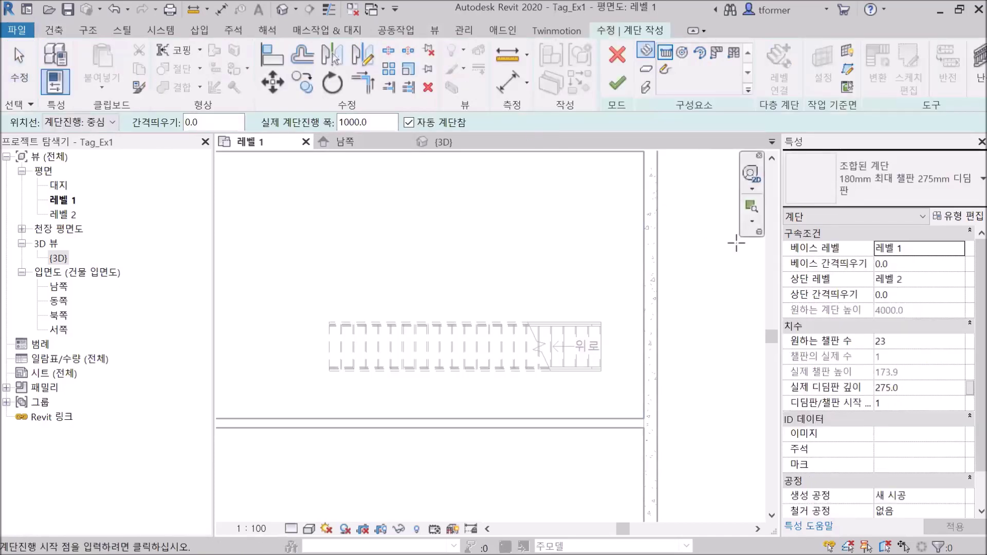
pyautogui.click(600, 261)
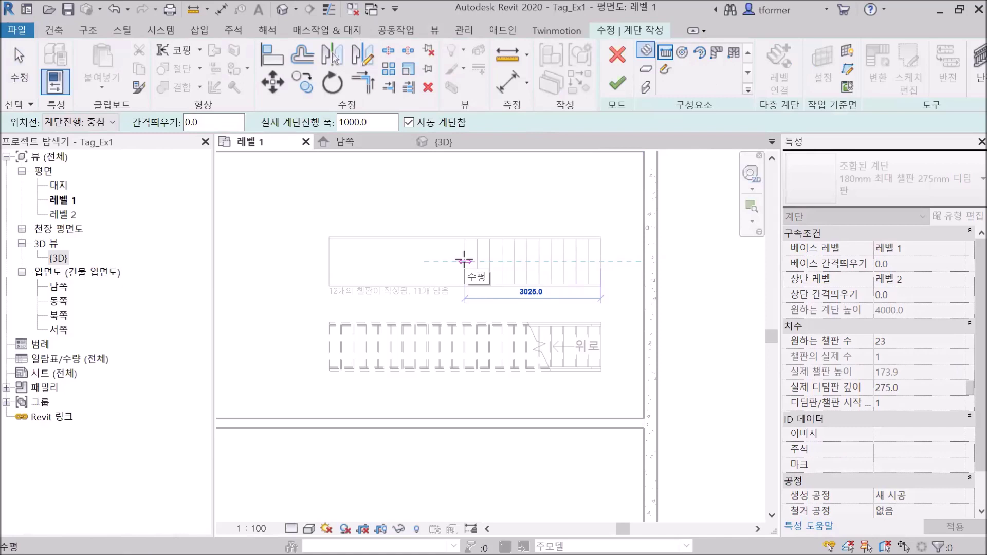
pyautogui.click(463, 260)
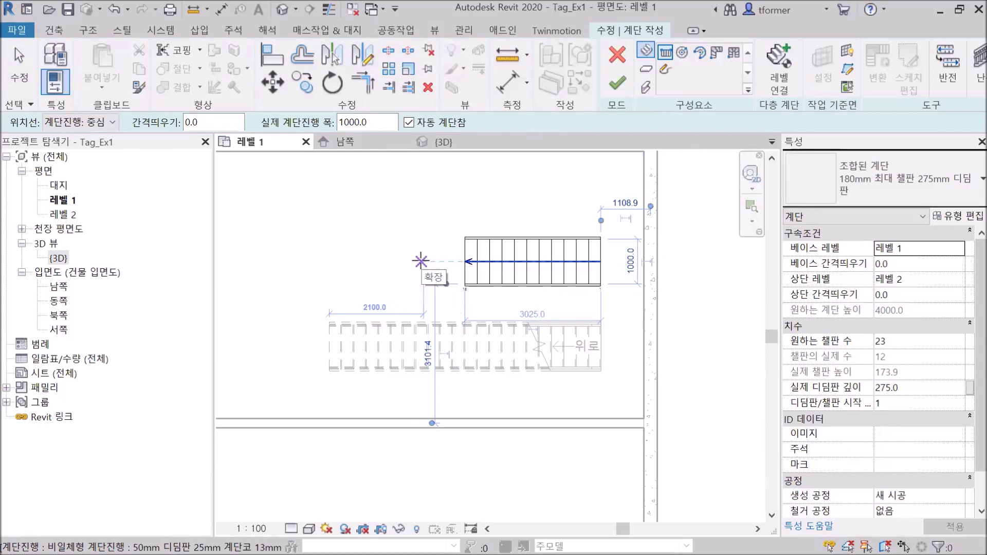
# Add an 11-riser run in line west of the first run with an automatic landing between them, and finish the stair
pyautogui.click(420, 261)
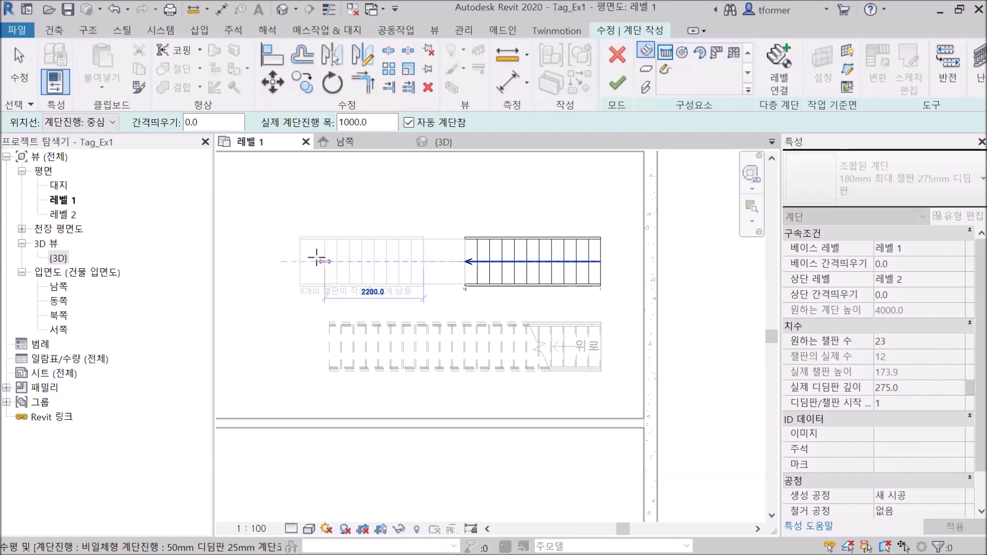
pyautogui.click(285, 262)
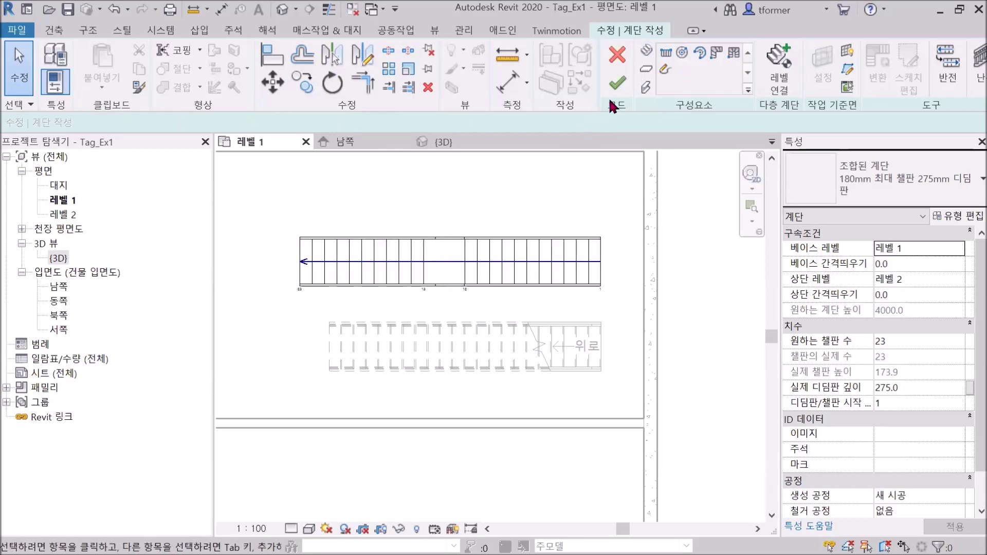
pyautogui.click(615, 85)
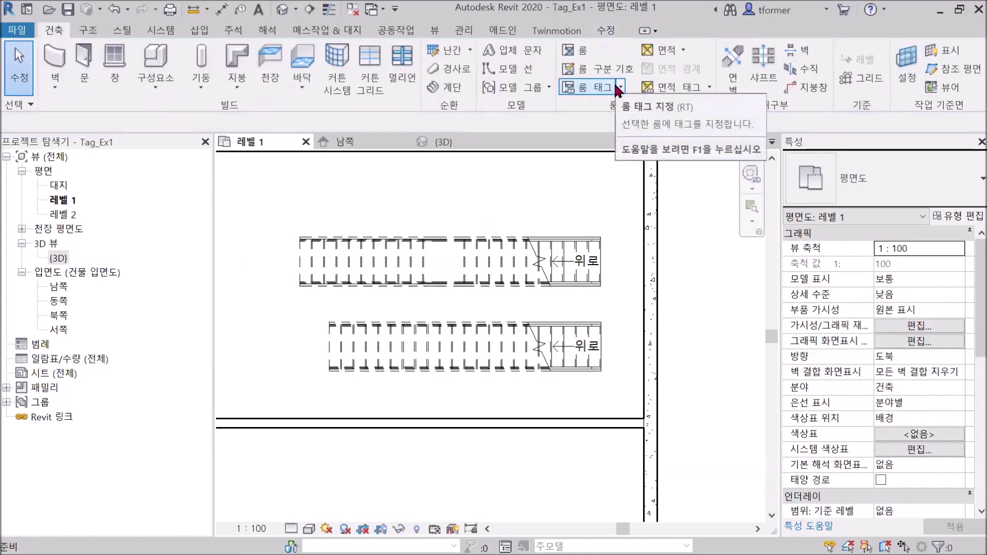
# Examine the stair with the landing beside the straight stair in the 3D view
pyautogui.click(444, 142)
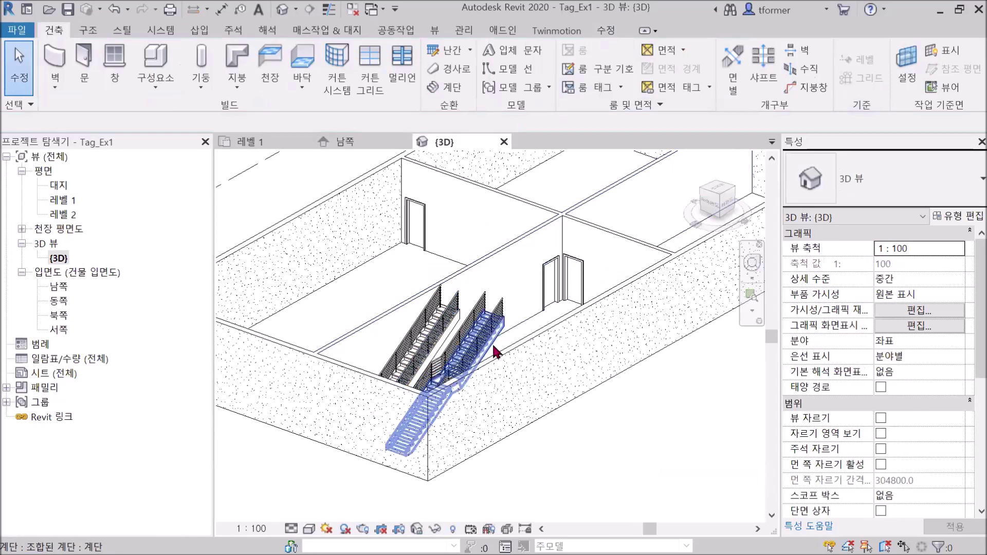
pyautogui.moveTo(479, 397); pyautogui.dragTo(472, 319, button='middle')
pyautogui.scroll(1, 472, 319)
pyautogui.scroll(-4, 513, 434)
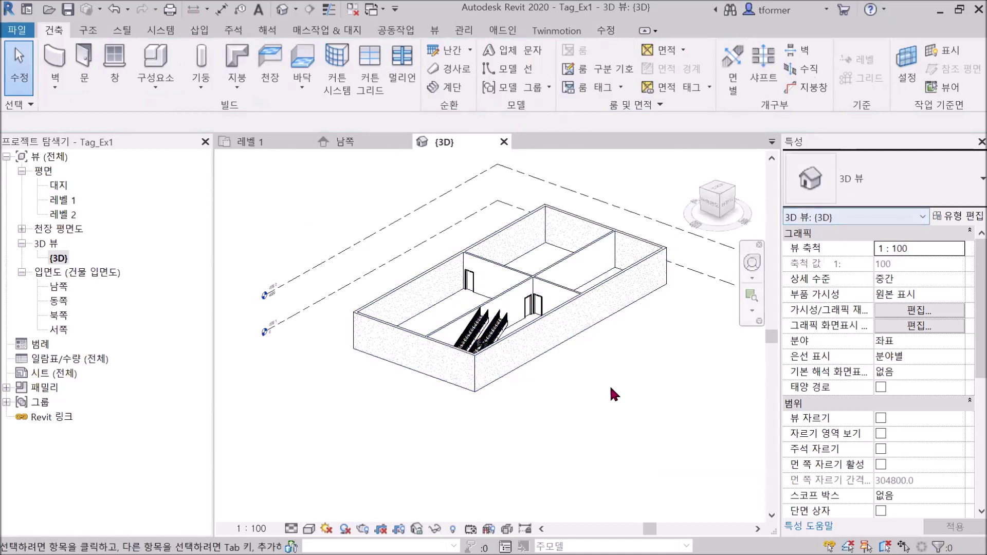
# Enable the section box in the 3D view and pull its north face inward past the exterior north wall
pyautogui.scroll(-2, 909, 388)
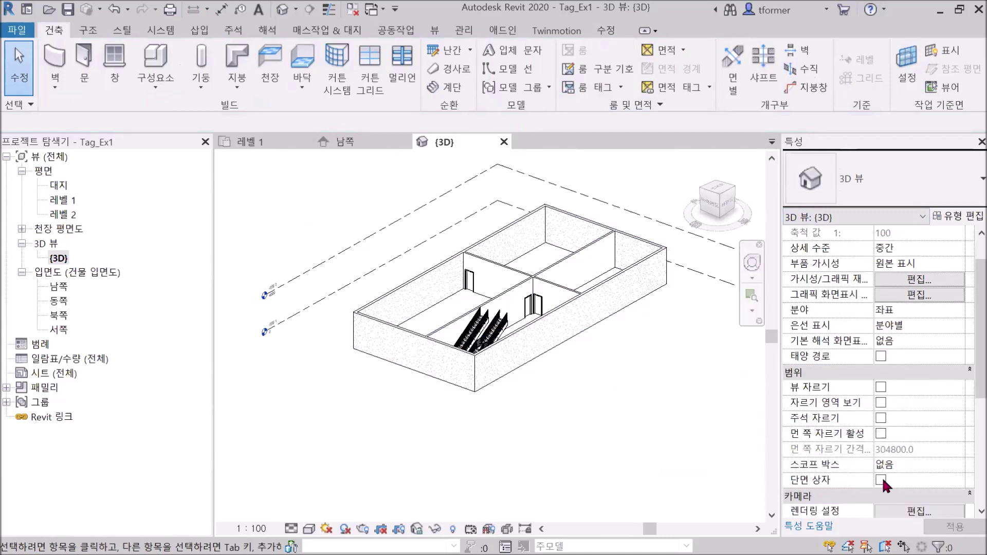
pyautogui.click(881, 478)
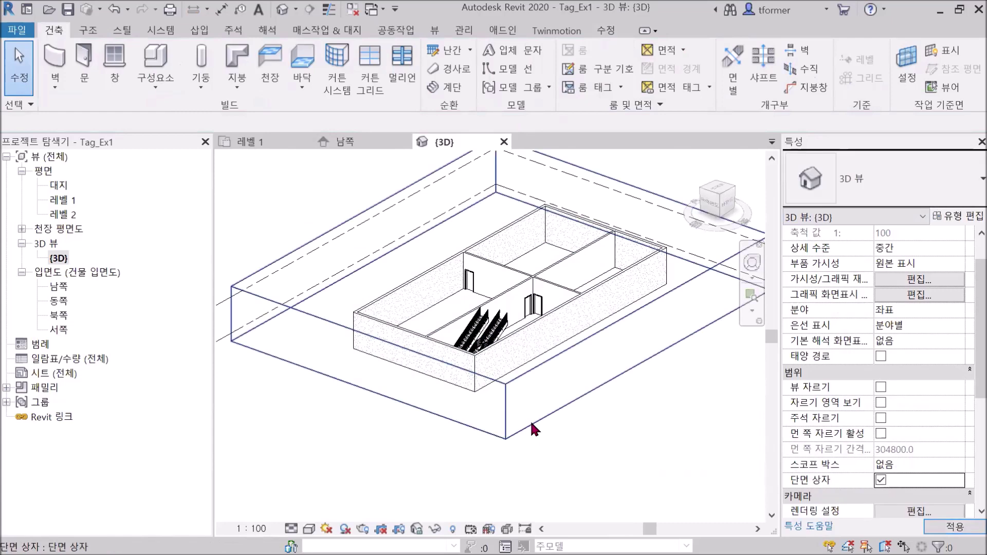
pyautogui.click(569, 404)
pyautogui.moveTo(636, 339); pyautogui.dragTo(571, 314)
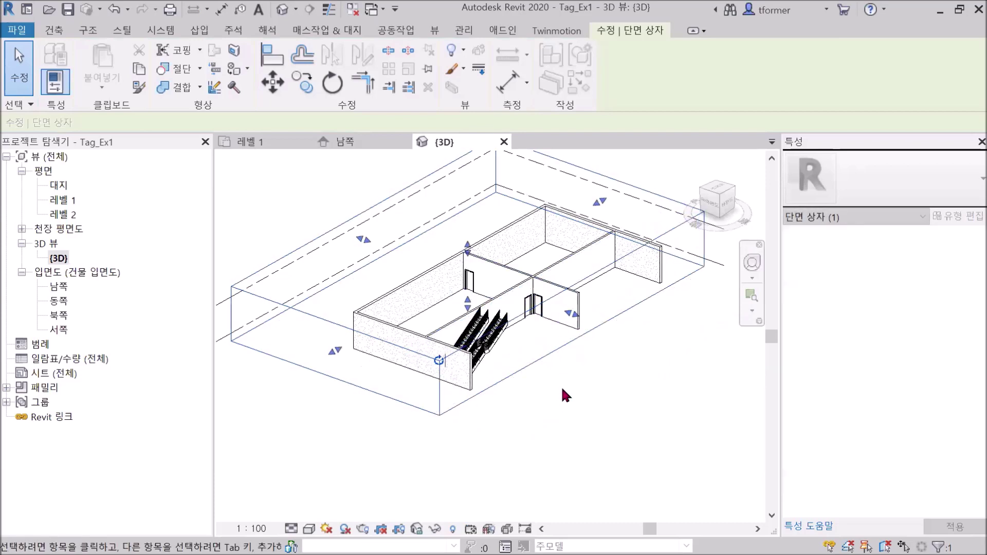
# Examine the two stairs, especially the underside of the landing, from the cut-away north side of the 3D view
pyautogui.scroll(5, 560, 396)
pyautogui.keyDown('shift'); pyautogui.moveTo(563, 406); pyautogui.dragTo(442, 348, button='middle'); pyautogui.keyUp('shift')
pyautogui.scroll(-4, 595, 420)
pyautogui.scroll(3, 516, 407)
pyautogui.keyDown('shift'); pyautogui.moveTo(511, 419); pyautogui.dragTo(561, 413, button='middle'); pyautogui.keyUp('shift')
pyautogui.scroll(8, 535, 378)
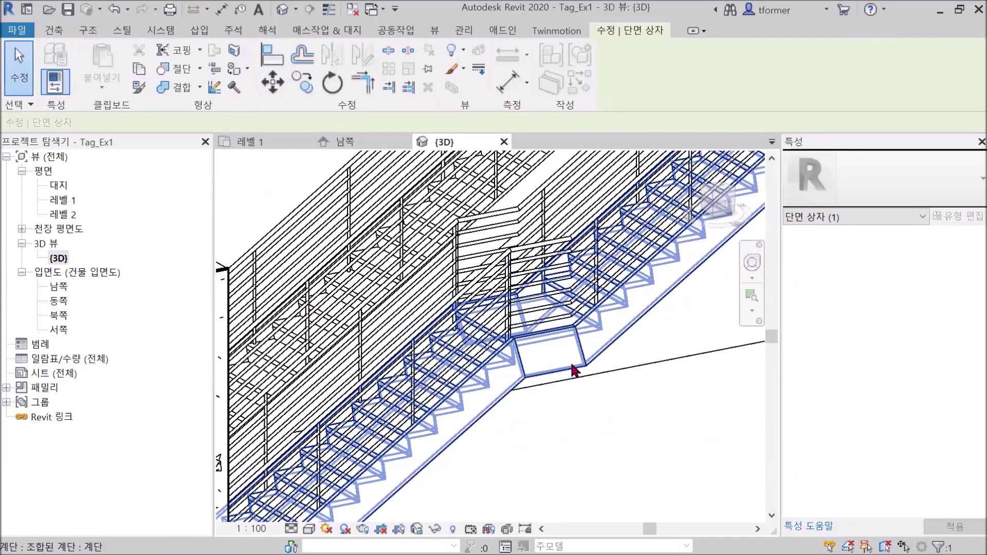
pyautogui.scroll(-1, 560, 352)
pyautogui.scroll(-5, 560, 351)
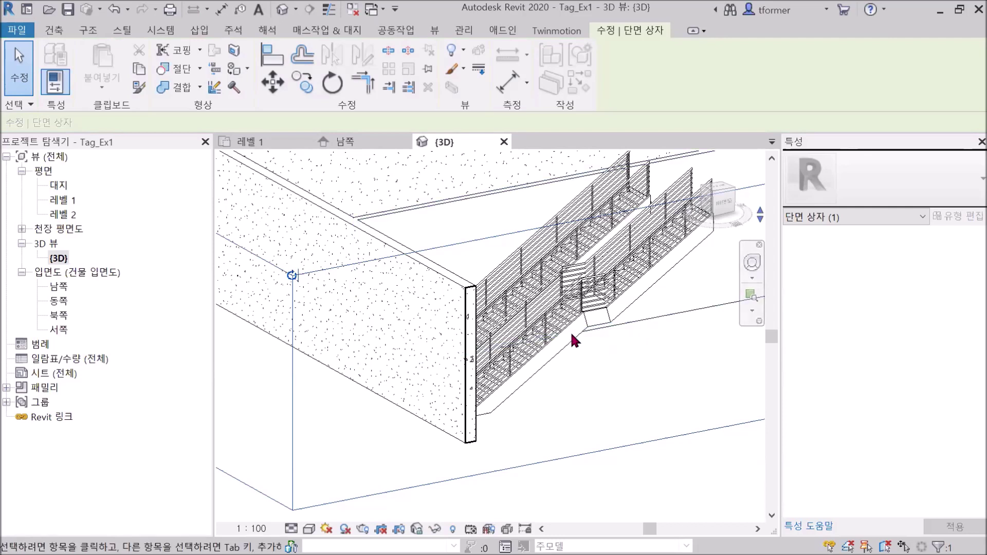
# In the 레벨 1 plan, create a south-facing building section along the north side of the stairs, from outside the east wall heading west
pyautogui.click(253, 142)
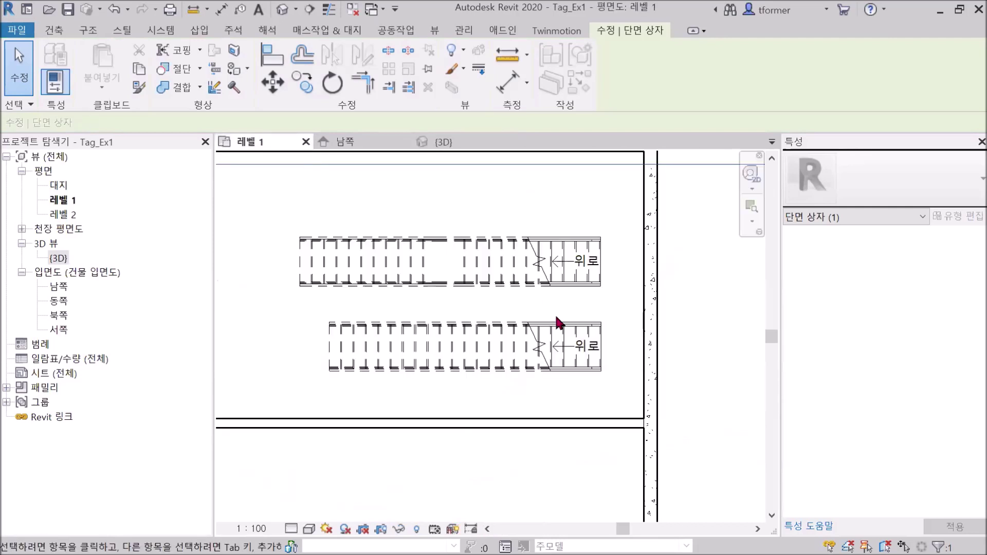
pyautogui.scroll(-3, 558, 322)
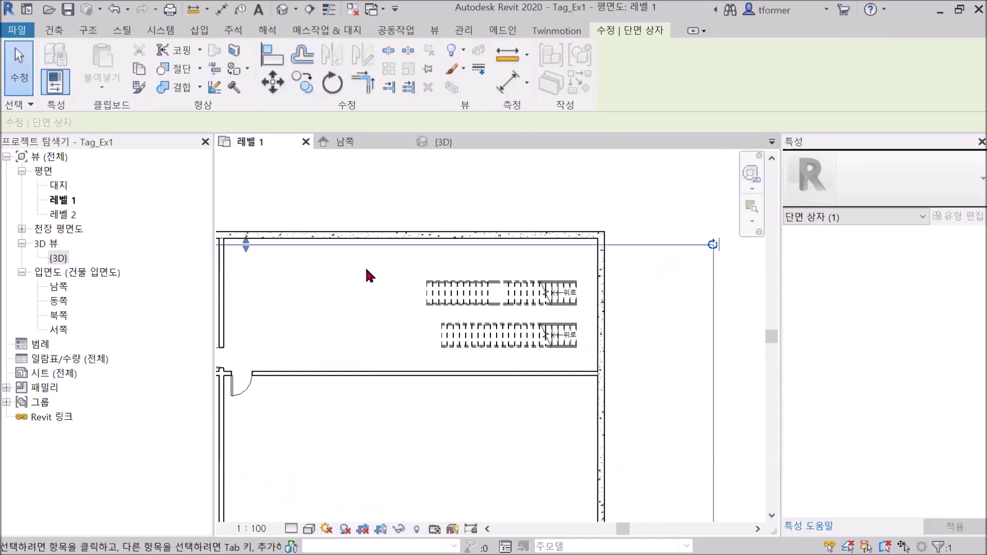
pyautogui.moveTo(329, 295); pyautogui.dragTo(402, 307, button='middle')
pyautogui.scroll(-2, 399, 303)
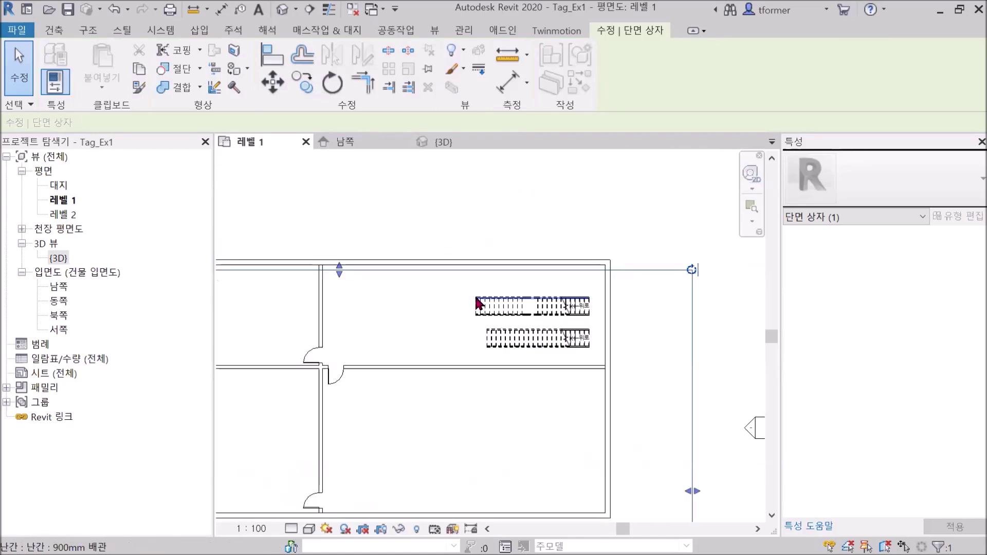
pyautogui.scroll(3, 475, 297)
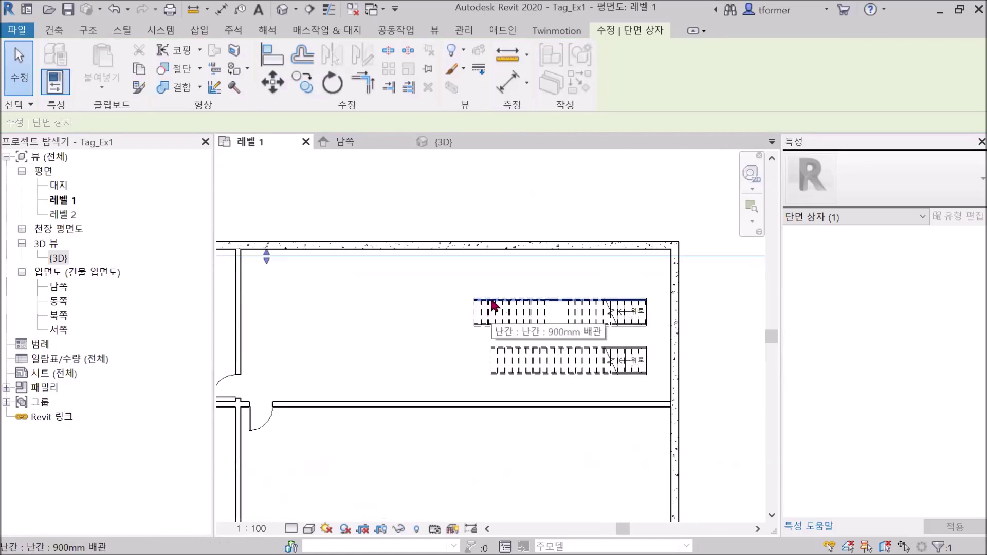
pyautogui.click(434, 31)
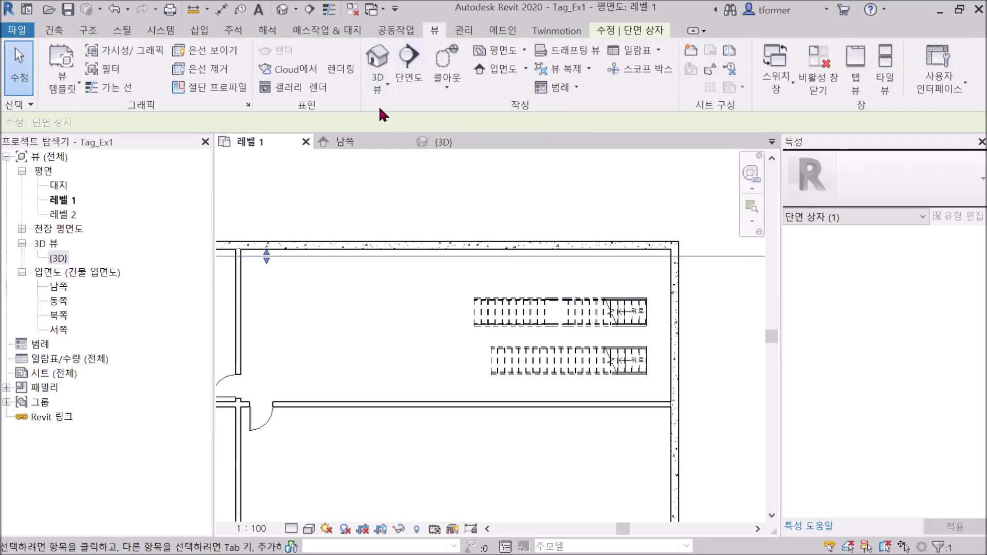
pyautogui.click(408, 57)
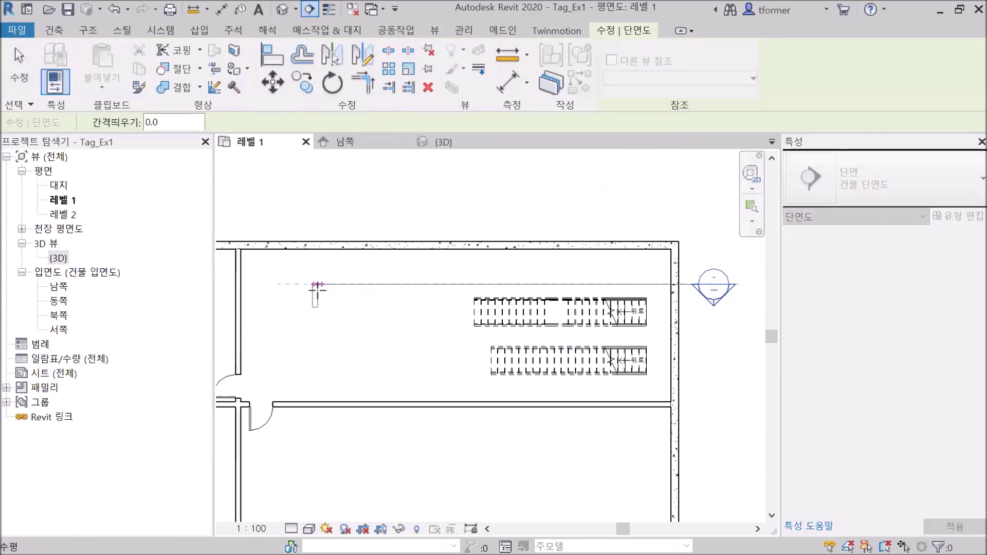
pyautogui.click(325, 291)
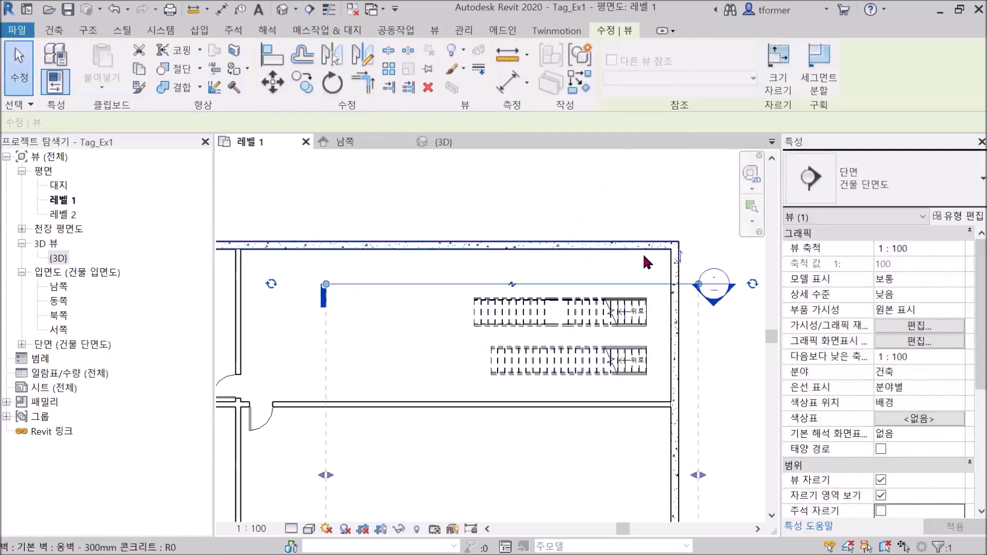
# Flip the section's viewing direction to face north and deselect it
pyautogui.scroll(-2, 417, 291)
pyautogui.moveTo(417, 292); pyautogui.dragTo(392, 220, button='middle')
pyautogui.scroll(2, 542, 246)
pyautogui.moveTo(654, 231); pyautogui.dragTo(574, 297, button='middle')
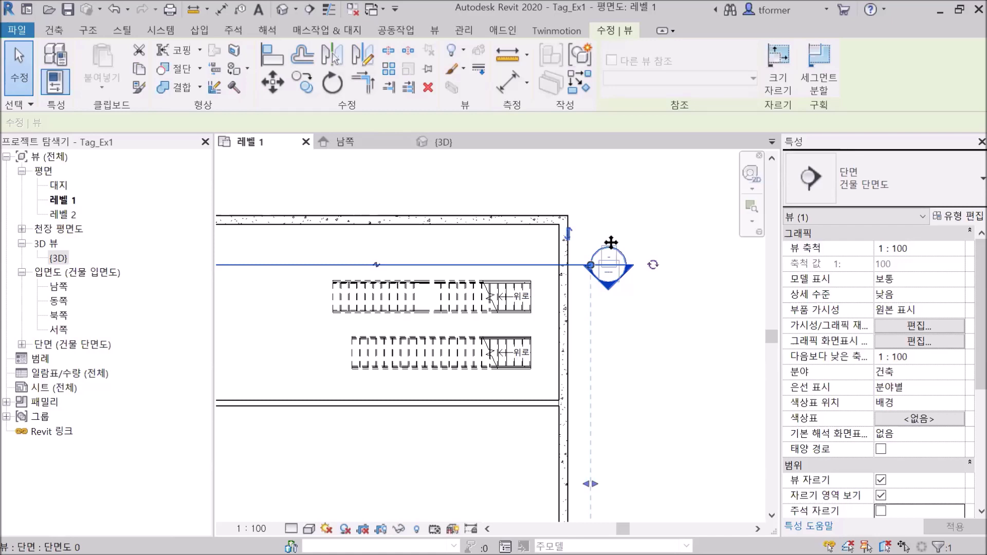
pyautogui.scroll(5, 576, 251)
pyautogui.scroll(3, 496, 298)
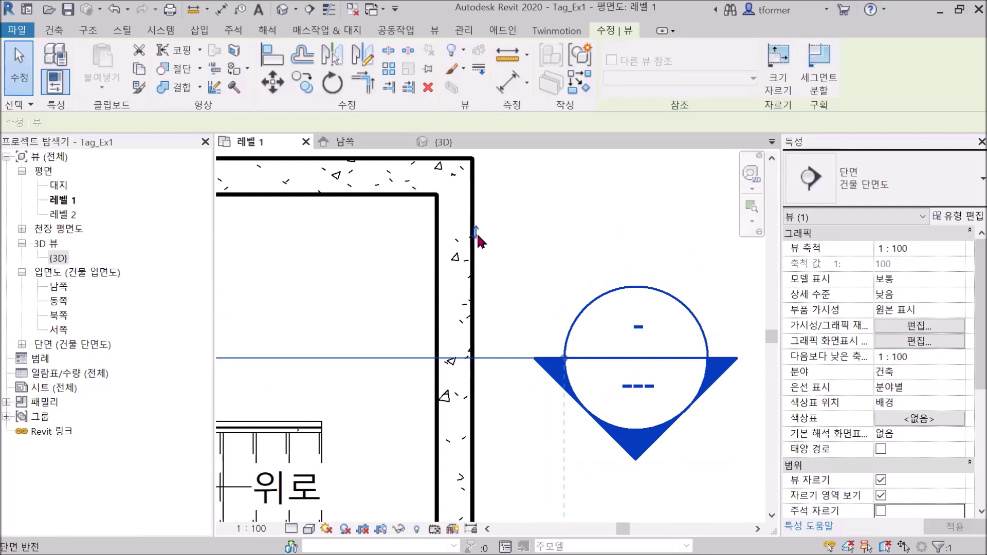
pyautogui.scroll(2, 475, 240)
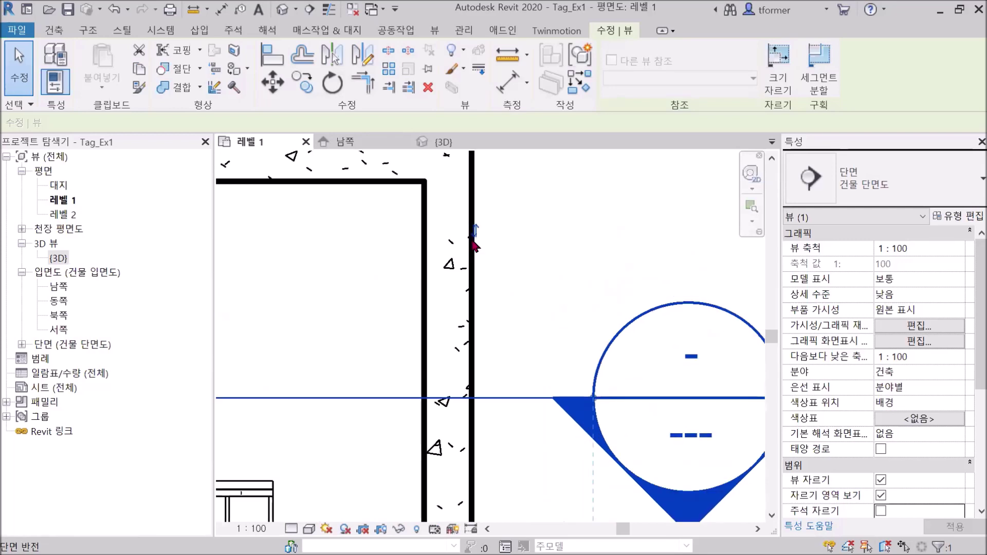
pyautogui.click(471, 239)
pyautogui.scroll(-4, 471, 241)
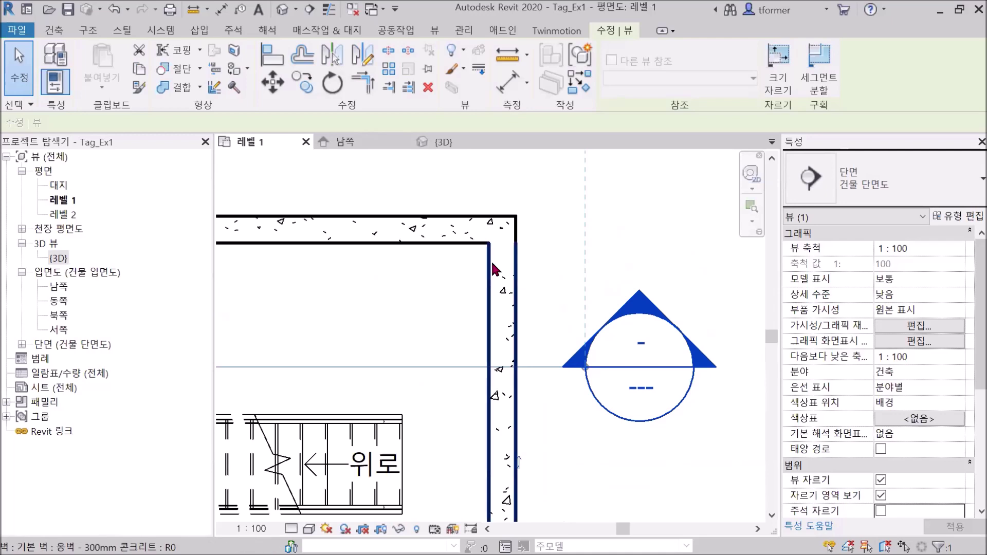
pyautogui.scroll(-4, 599, 374)
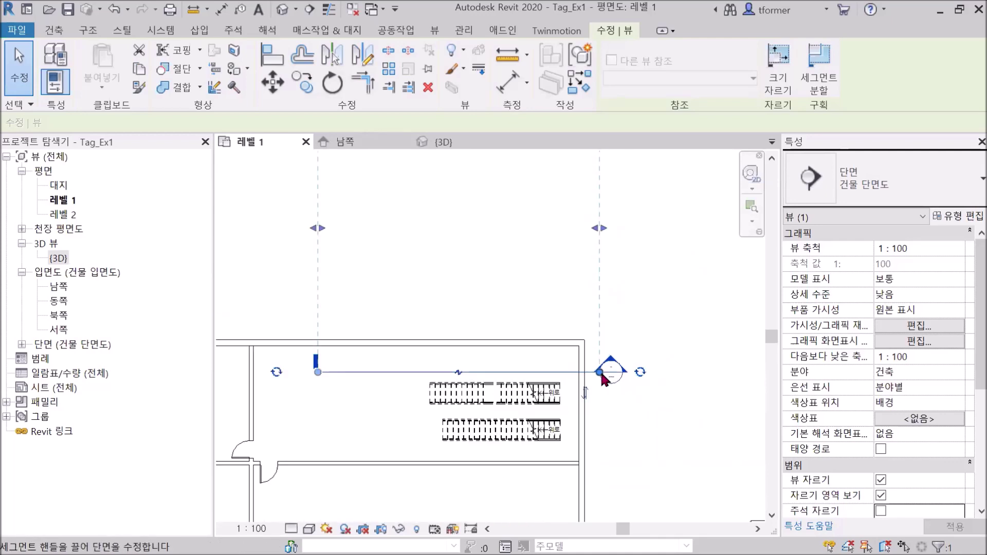
pyautogui.scroll(5, 608, 382)
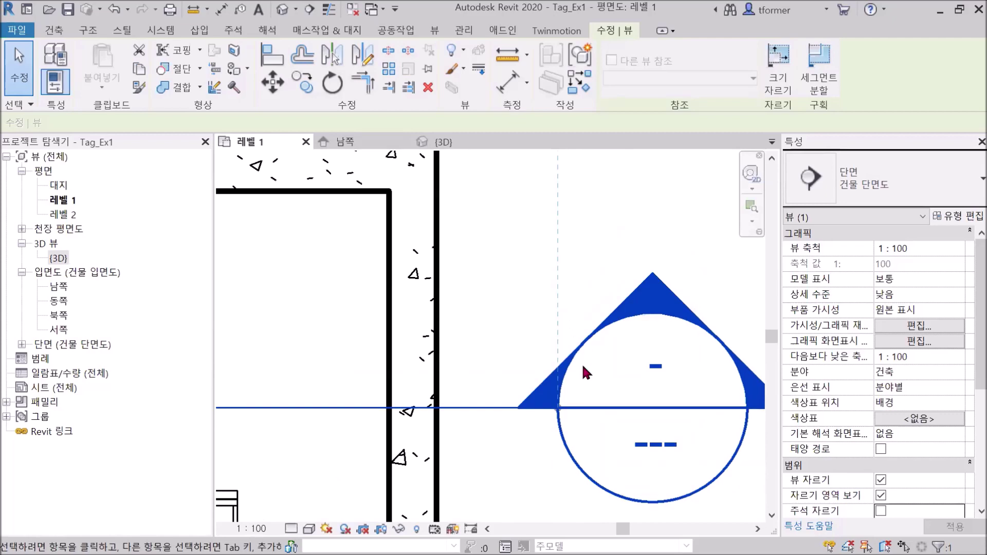
pyautogui.click(582, 362)
# Select the section line north of the stairs again and flip its viewing direction back to the south
pyautogui.scroll(-3, 517, 319)
pyautogui.scroll(-3, 519, 324)
pyautogui.moveTo(502, 384); pyautogui.dragTo(639, 348, button='middle')
pyautogui.scroll(3, 406, 341)
pyautogui.scroll(1, 410, 348)
pyautogui.scroll(-4, 493, 334)
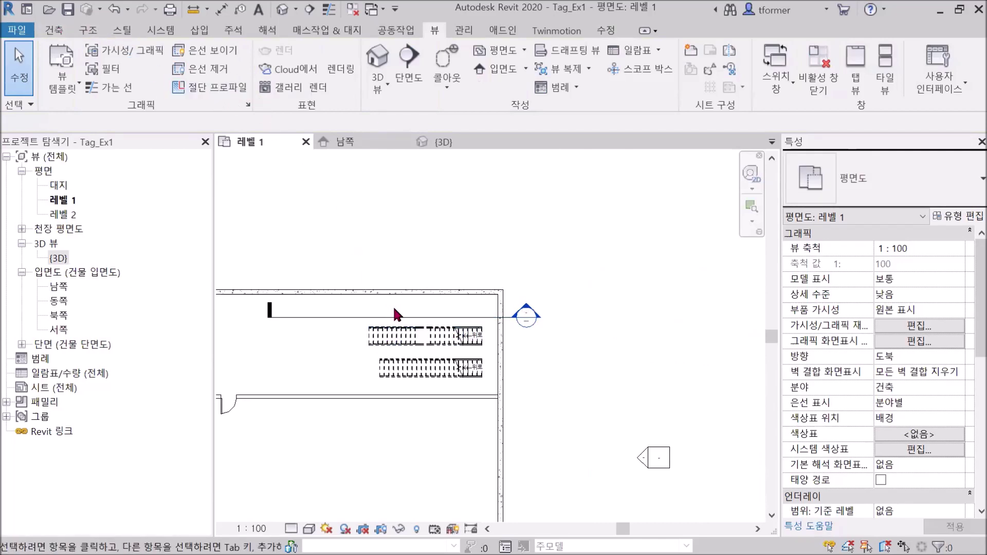
pyautogui.scroll(2, 524, 322)
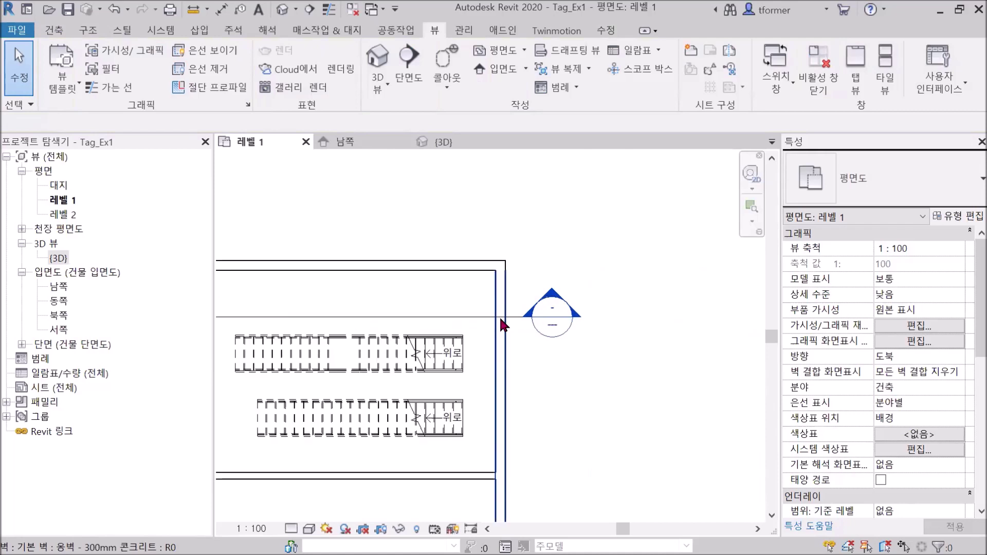
pyautogui.click(454, 316)
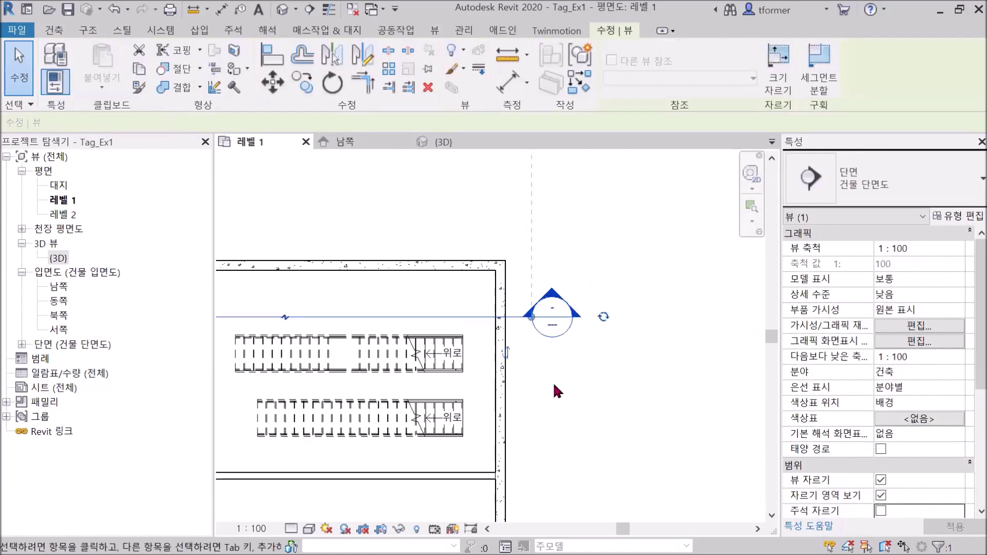
pyautogui.scroll(-2, 382, 315)
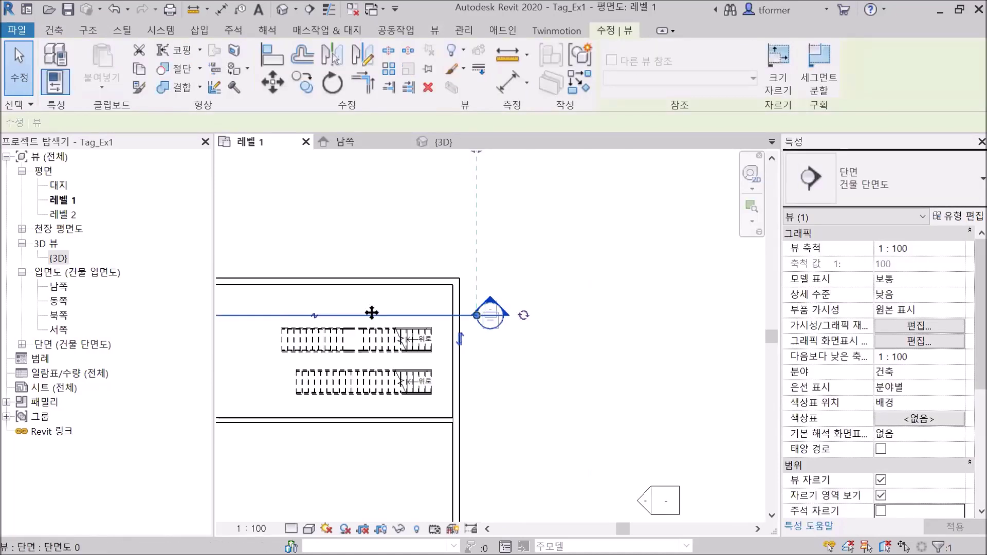
pyautogui.moveTo(389, 323); pyautogui.dragTo(485, 305, button='middle')
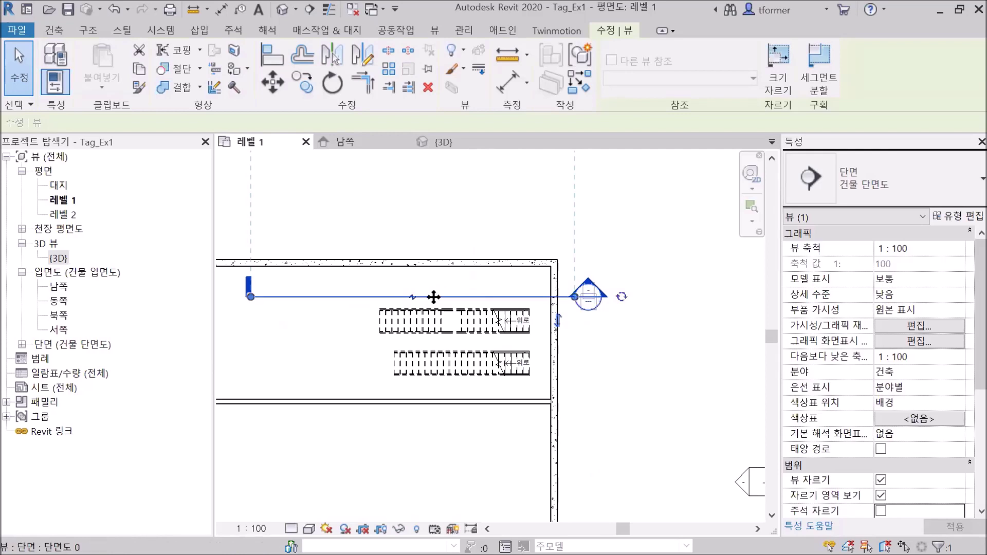
pyautogui.scroll(2, 586, 334)
pyautogui.click(576, 305)
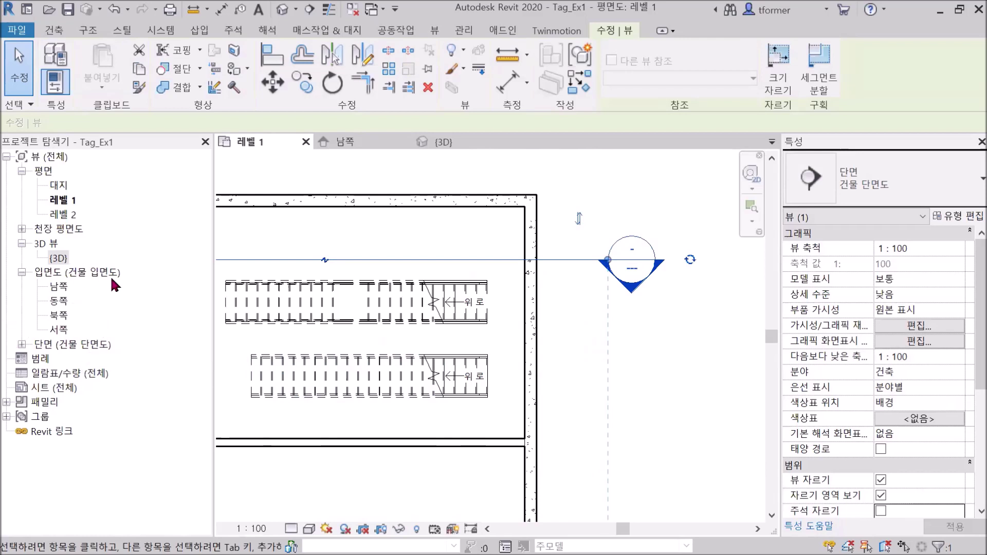
# Rename the new building section view as StairSection
pyautogui.click(21, 343)
pyautogui.click(65, 358)
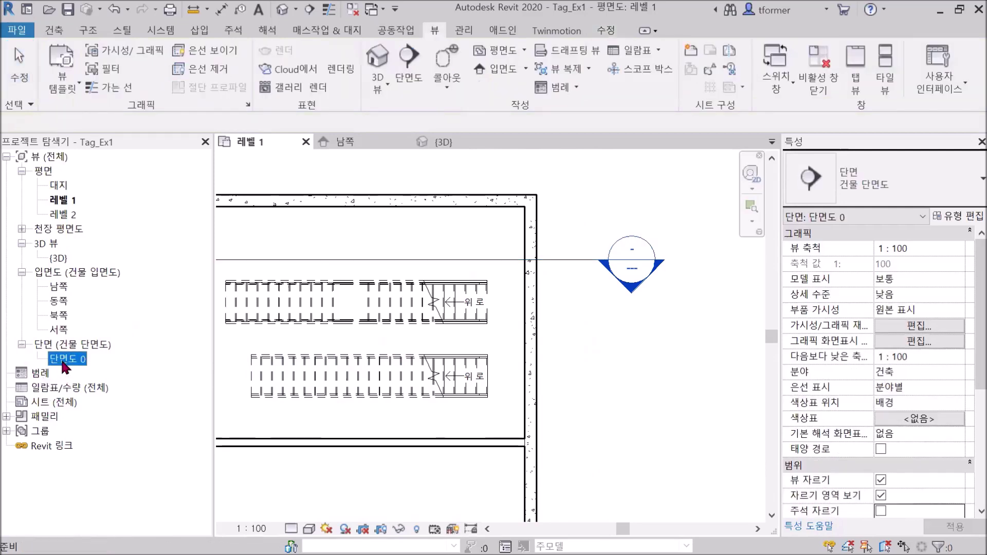
pyautogui.rightClick(66, 364)
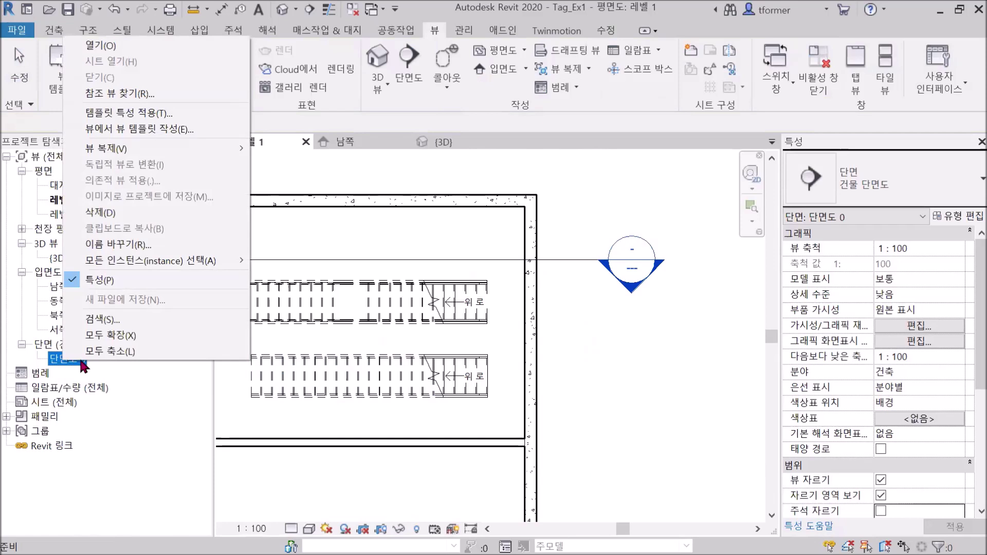
pyautogui.click(154, 246)
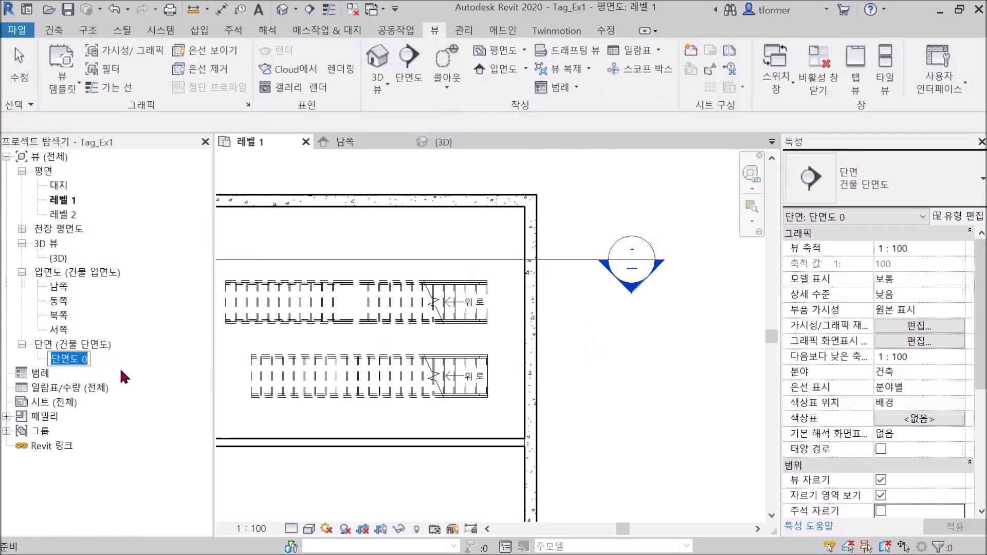
pyautogui.write('Stair')
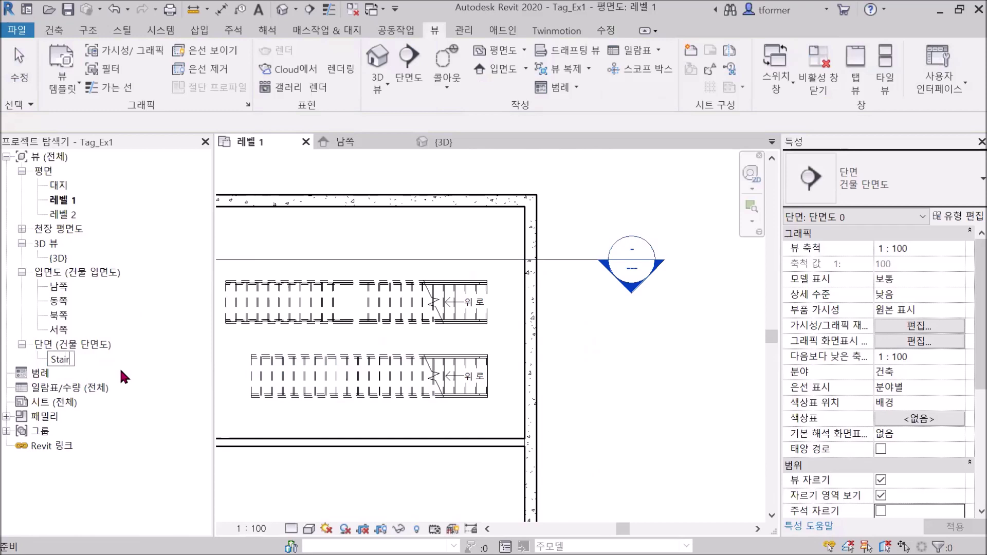
pyautogui.write('Section')
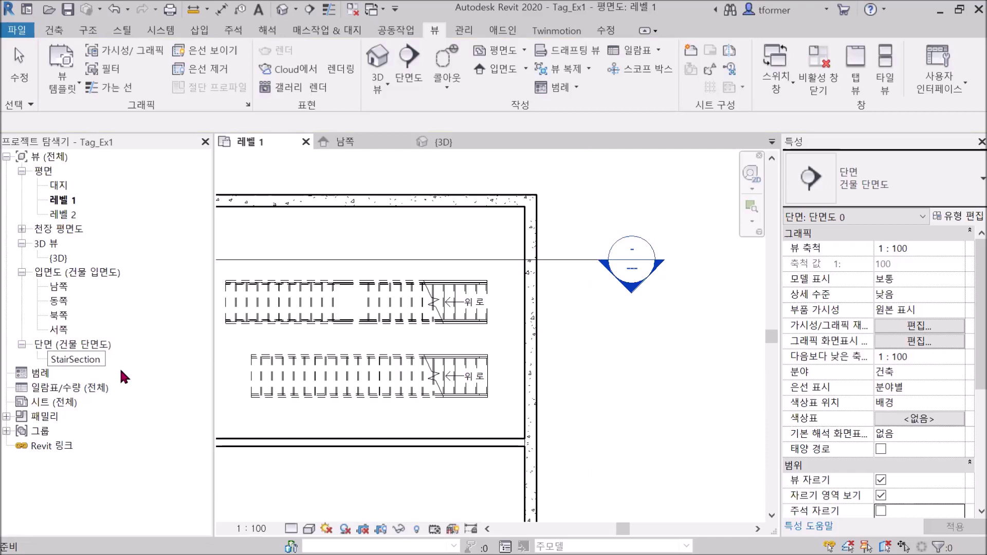
pyautogui.press('Return')
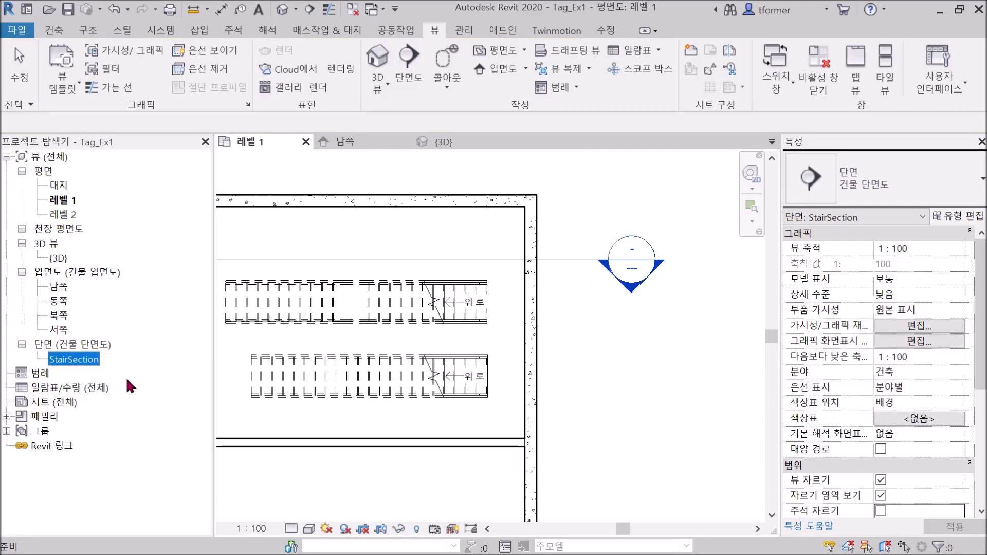
# Open the StairSection view and examine the stair's landing and its upper end at 레벨 2
pyautogui.doubleClick(83, 359)
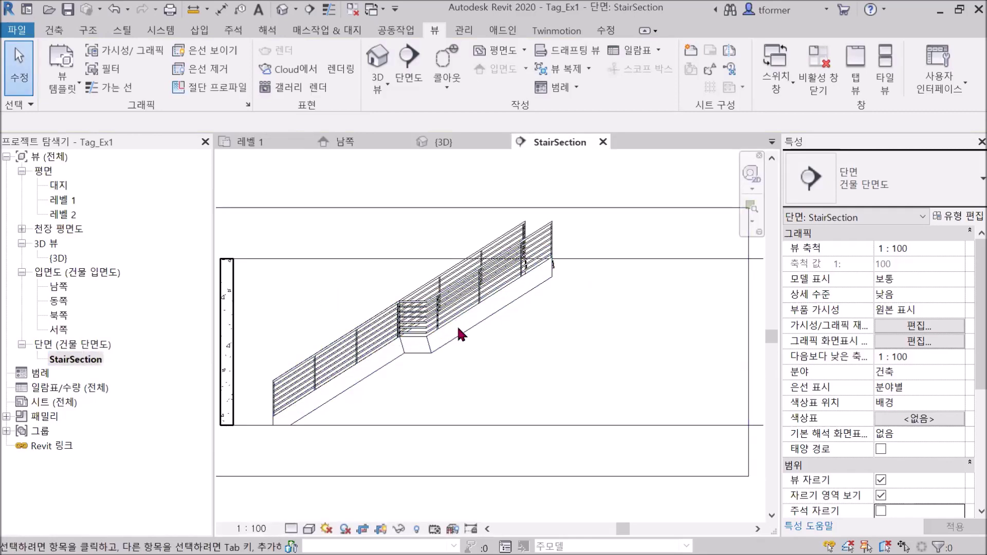
pyautogui.scroll(-2, 385, 329)
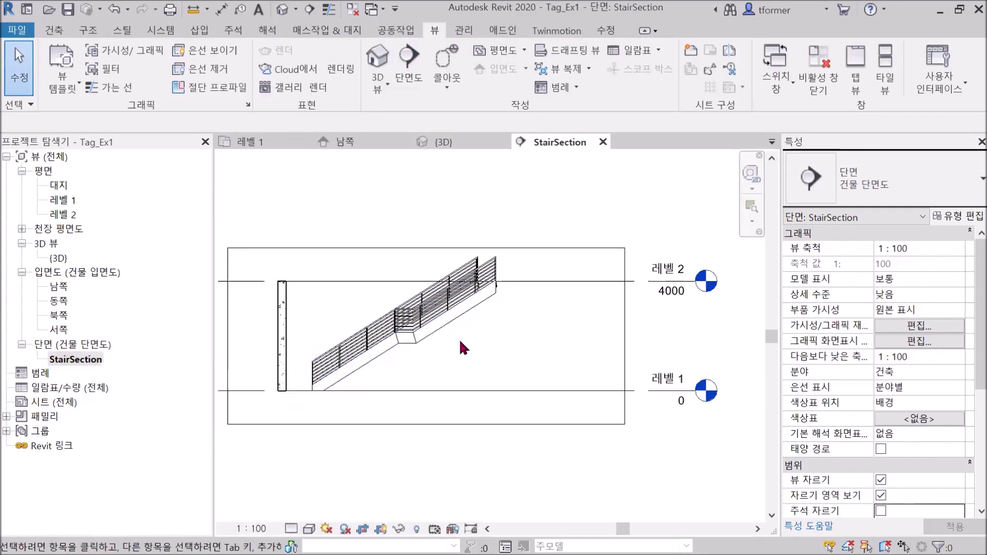
pyautogui.scroll(2, 417, 362)
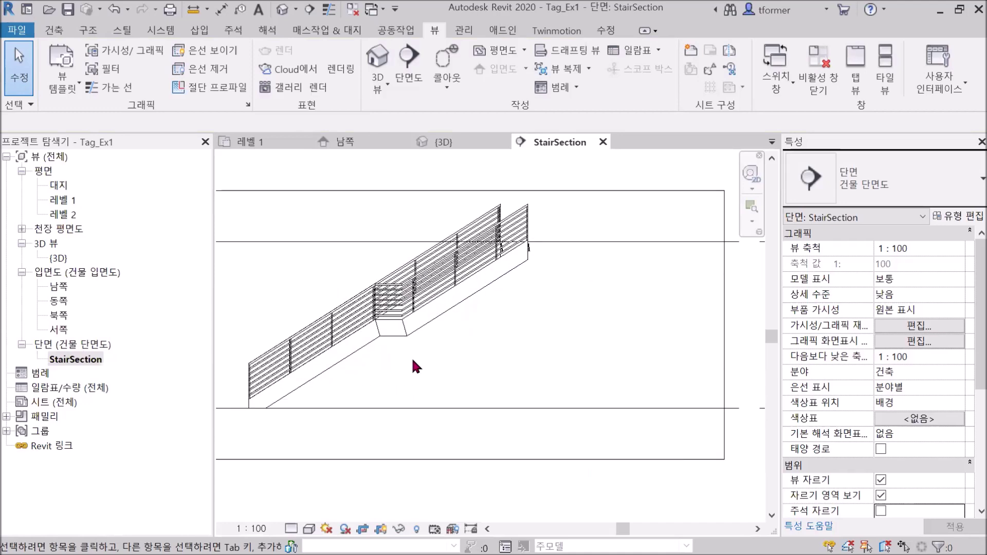
pyautogui.scroll(2, 501, 276)
pyautogui.scroll(4, 545, 216)
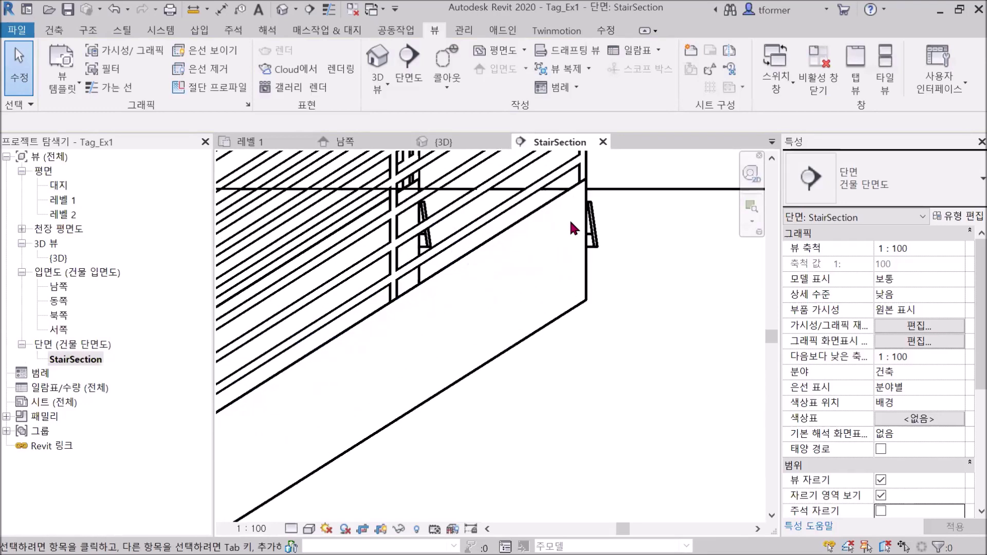
pyautogui.scroll(-8, 544, 237)
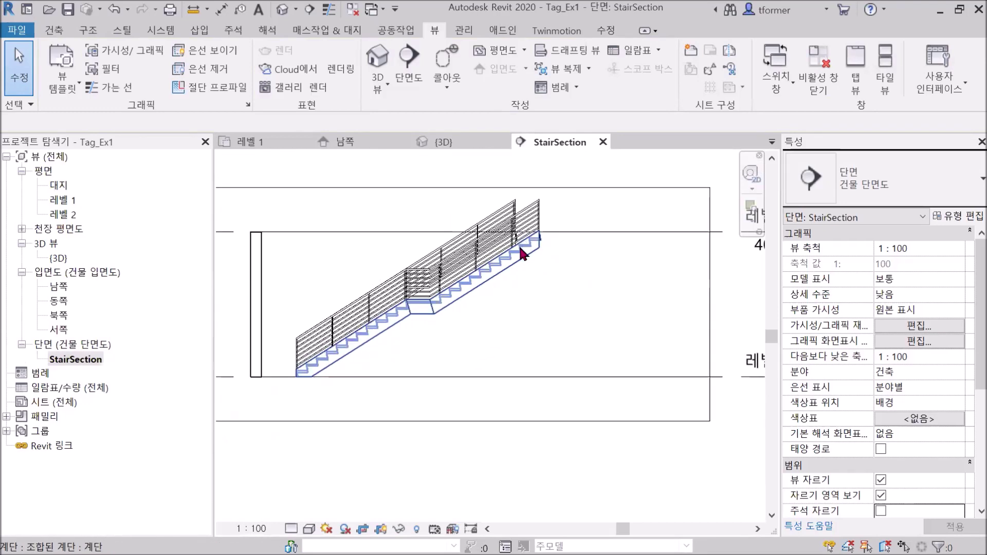
# Examine the stair's flights, landing and railings closely in the StairSection view
pyautogui.scroll(2, 433, 311)
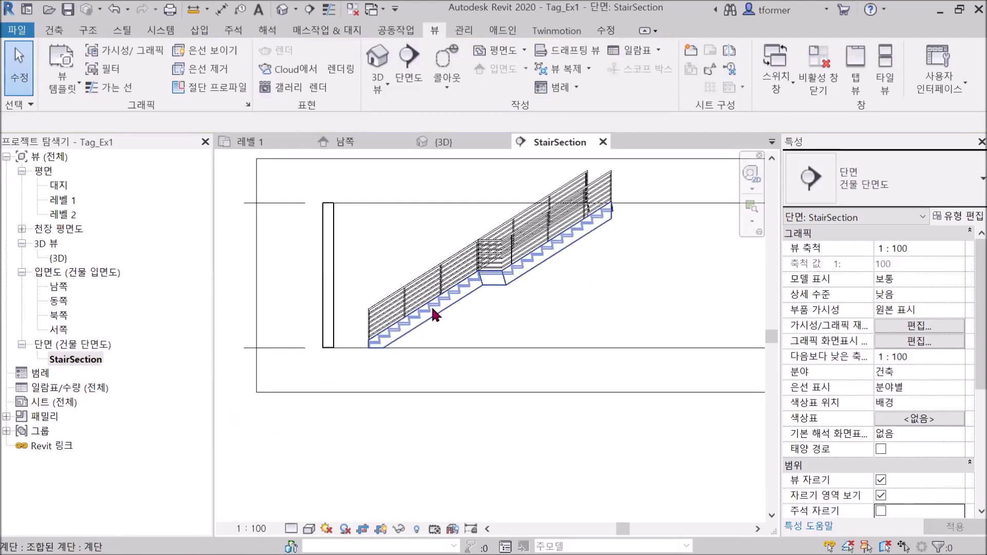
pyautogui.scroll(2, 488, 279)
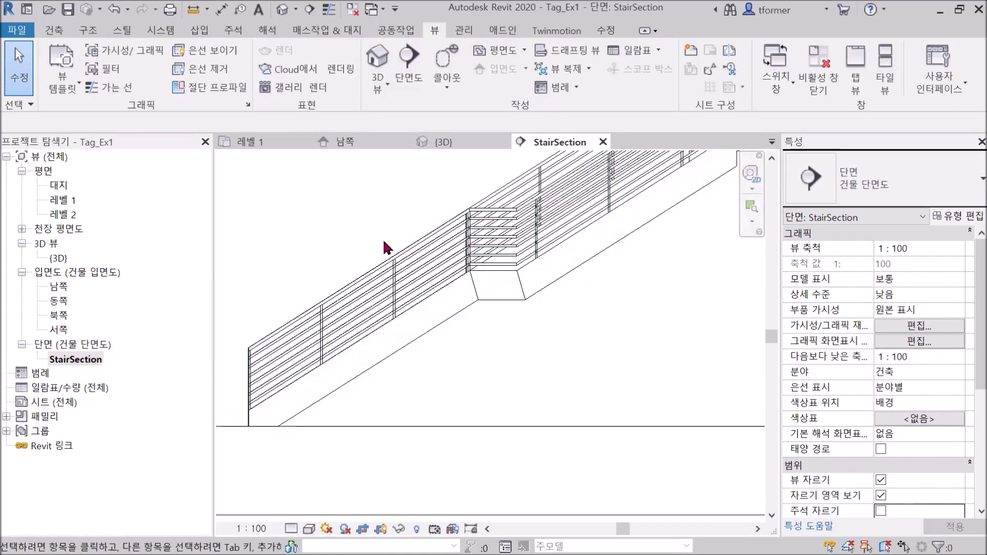
pyautogui.scroll(-4, 564, 211)
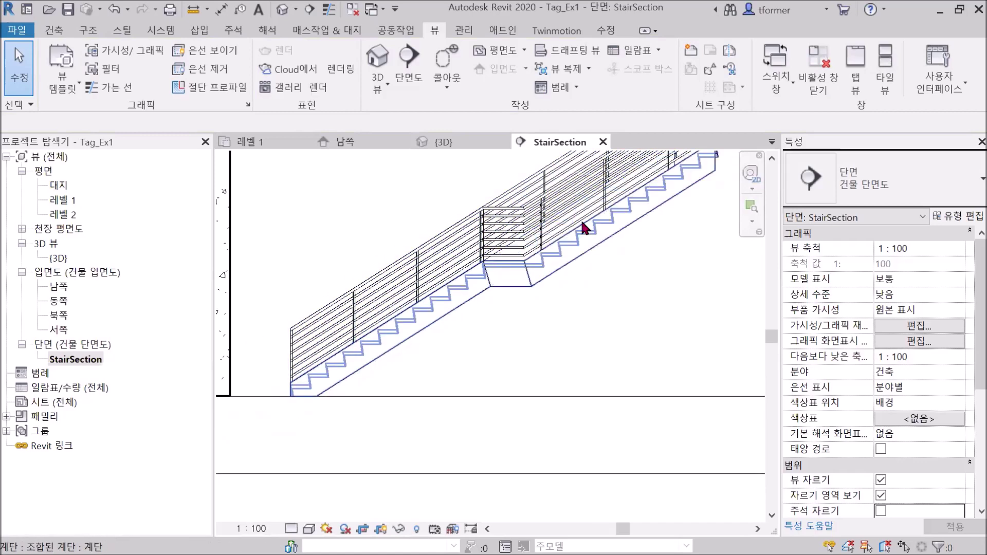
pyautogui.scroll(-2, 512, 249)
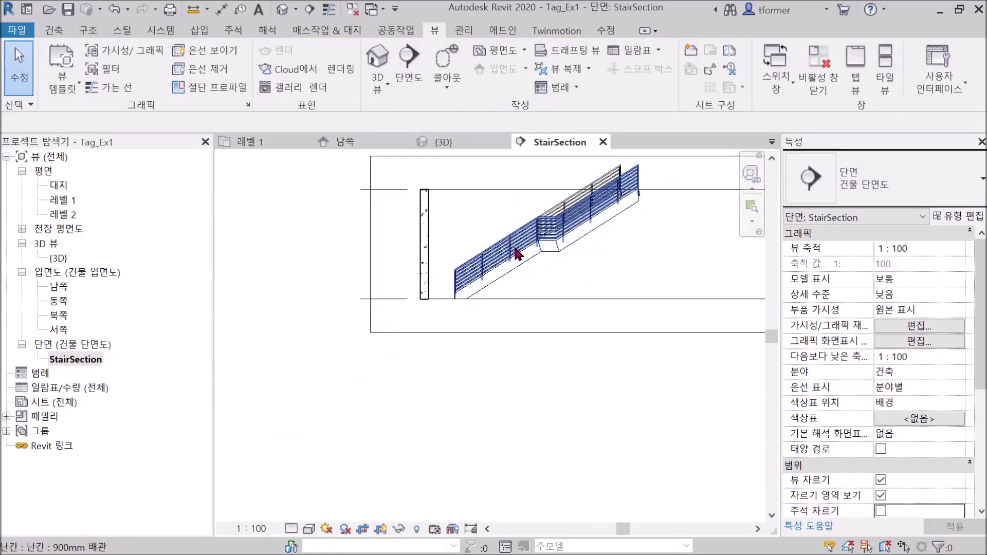
# Delete both straight stairs from the upper-right room in the 레벨 1 floor plan and dismiss the warning
pyautogui.click(249, 141)
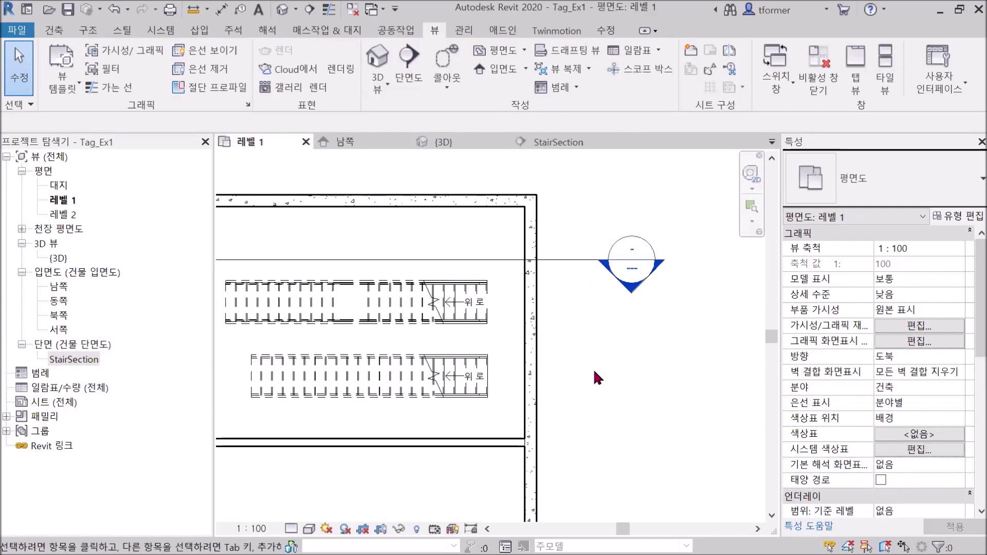
pyautogui.scroll(-1, 578, 370)
pyautogui.moveTo(577, 370); pyautogui.dragTo(667, 337, button='middle')
pyautogui.scroll(2, 567, 315)
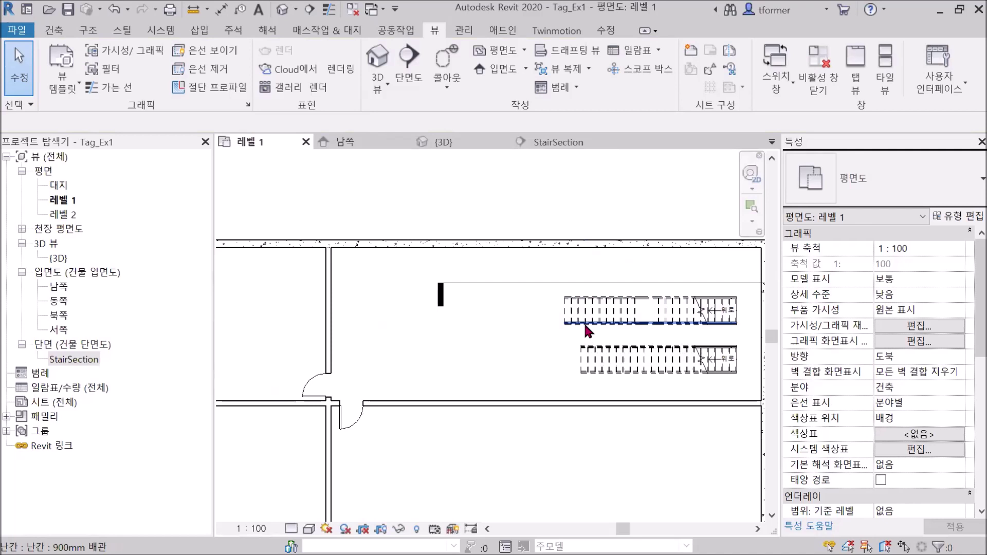
pyautogui.moveTo(714, 382); pyautogui.dragTo(598, 357, button='middle')
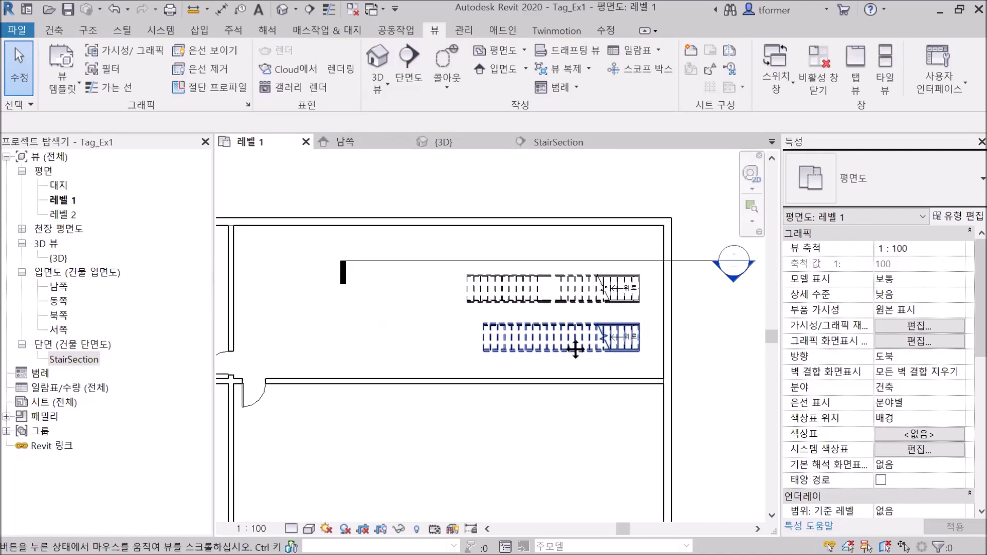
pyautogui.scroll(3, 561, 341)
pyautogui.scroll(-2, 351, 220)
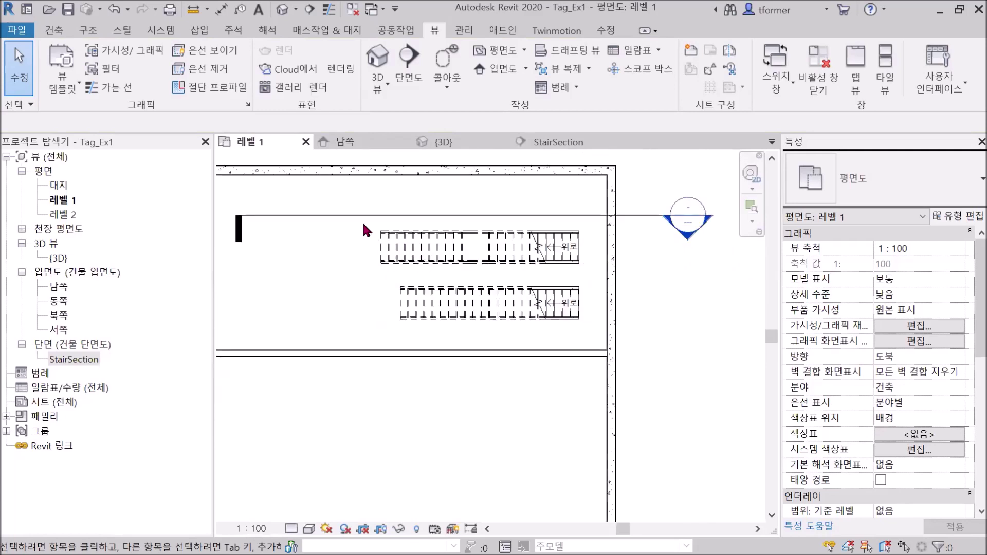
pyautogui.moveTo(356, 220); pyautogui.dragTo(598, 339)
pyautogui.press('Delete')
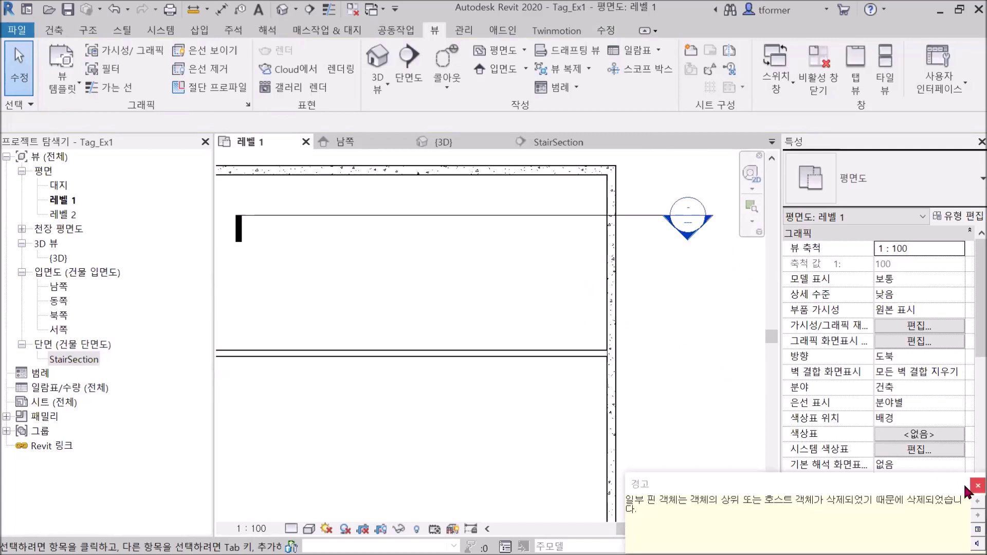
pyautogui.click(976, 486)
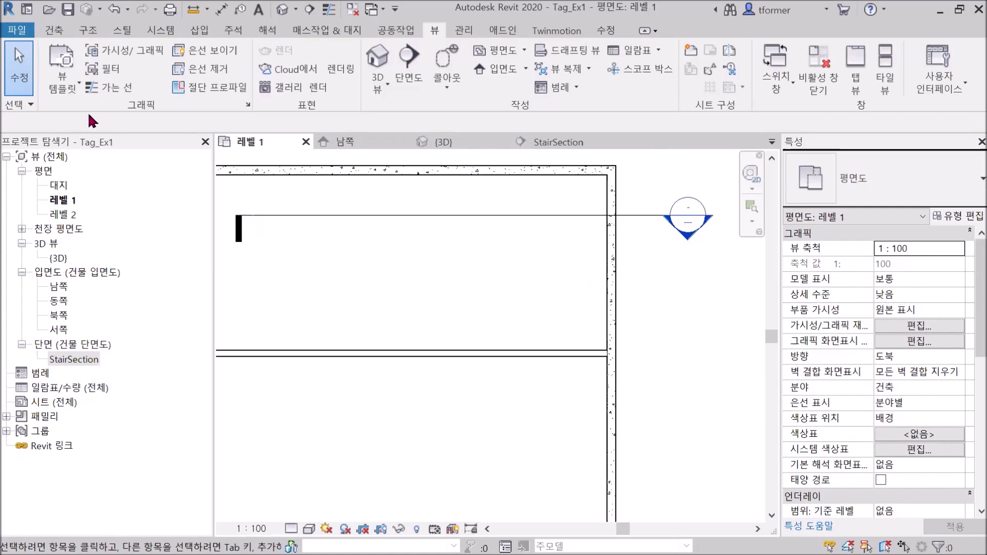
# Start a stair in the upper-right room and draw a westward first run about 3025 mm long and 1000 mm wide
pyautogui.click(54, 30)
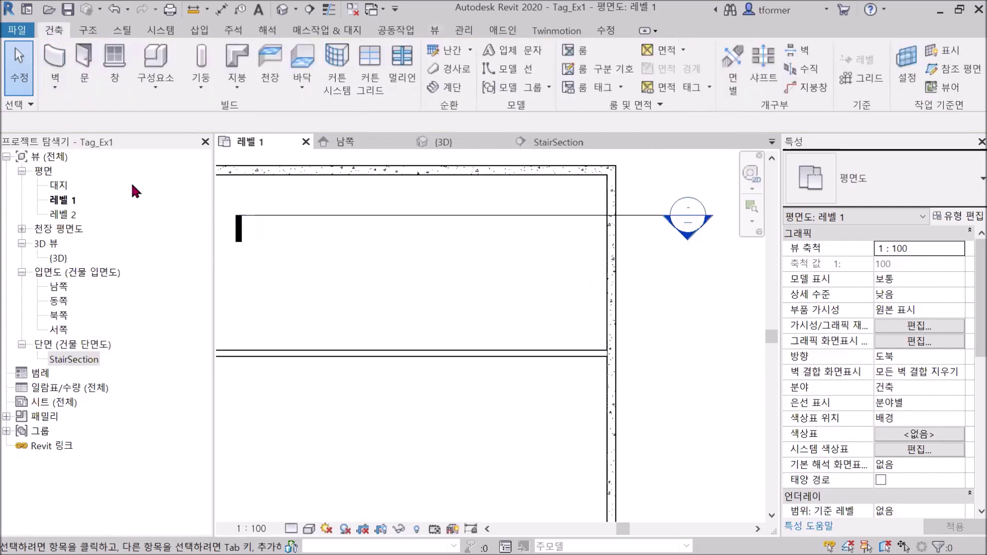
pyautogui.click(446, 87)
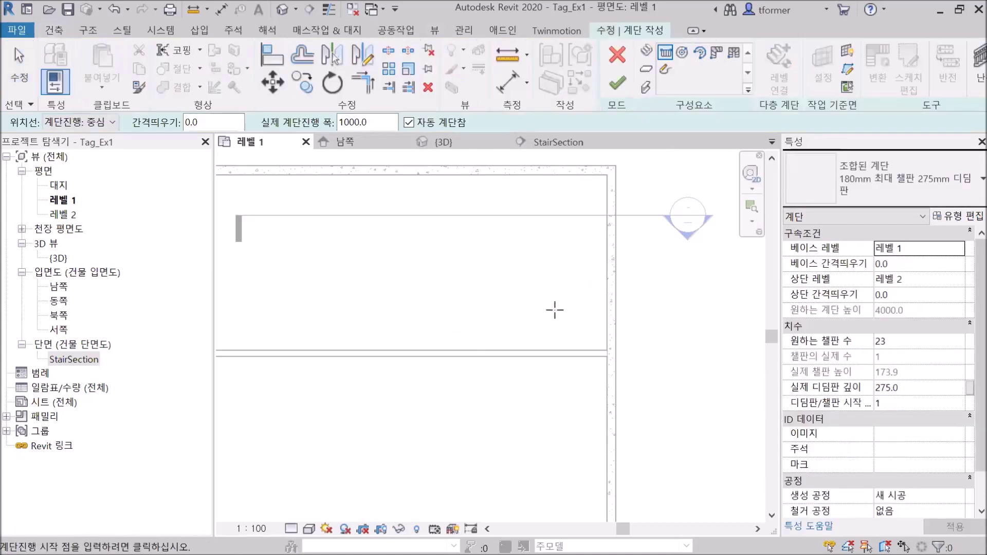
pyautogui.click(571, 313)
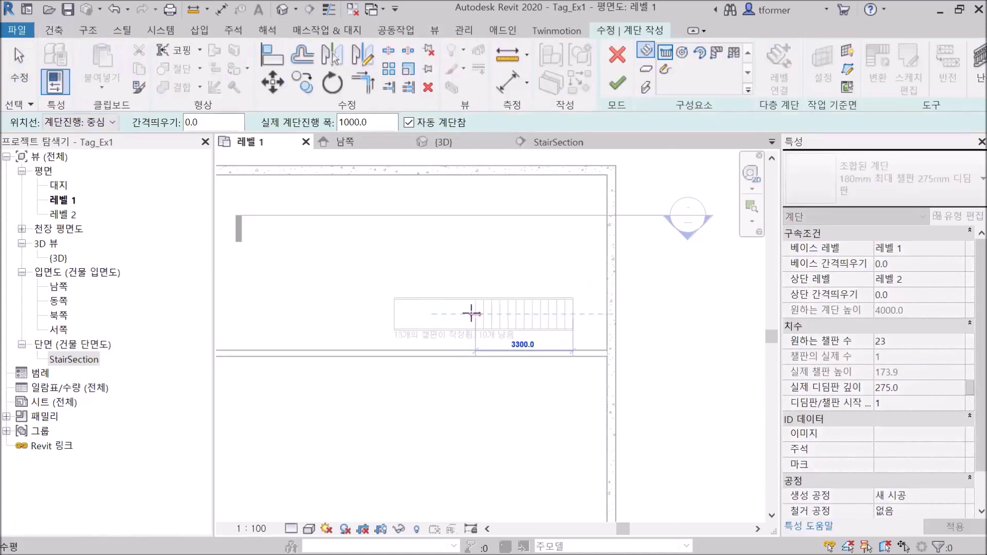
pyautogui.click(482, 313)
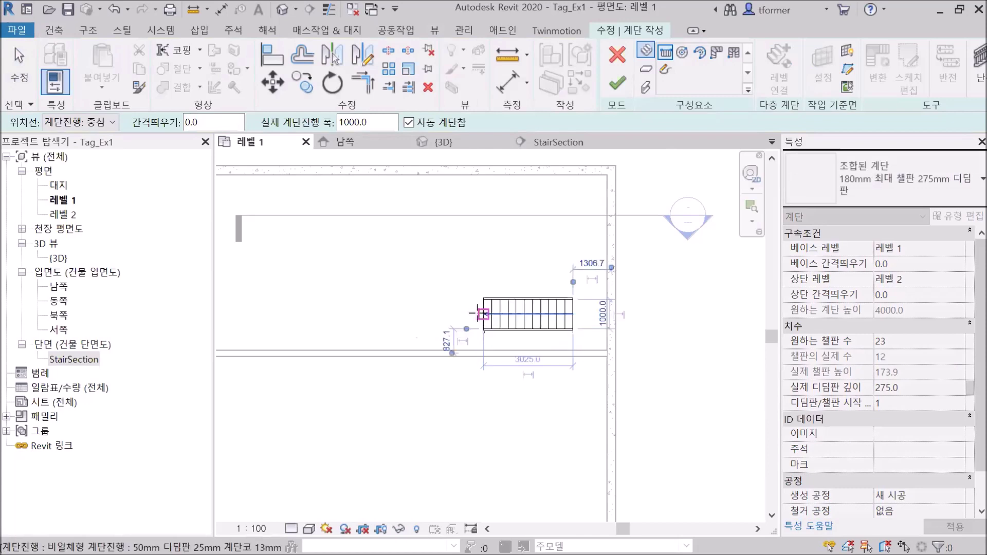
# Draw a parallel eastward return run north of the first run, finish the U-shaped stair and dismiss the railing warning
pyautogui.scroll(3, 478, 312)
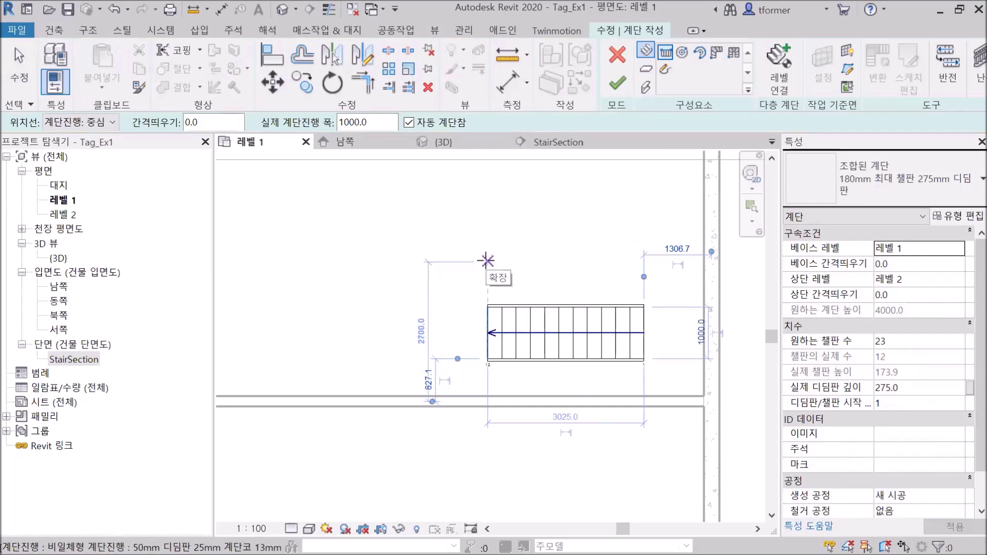
pyautogui.click(486, 260)
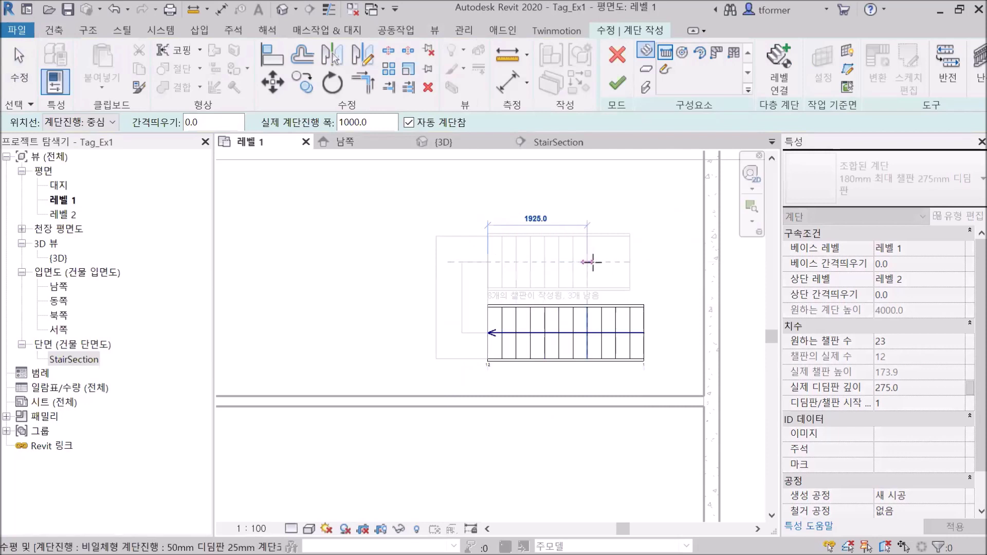
pyautogui.click(651, 259)
pyautogui.scroll(2, 565, 288)
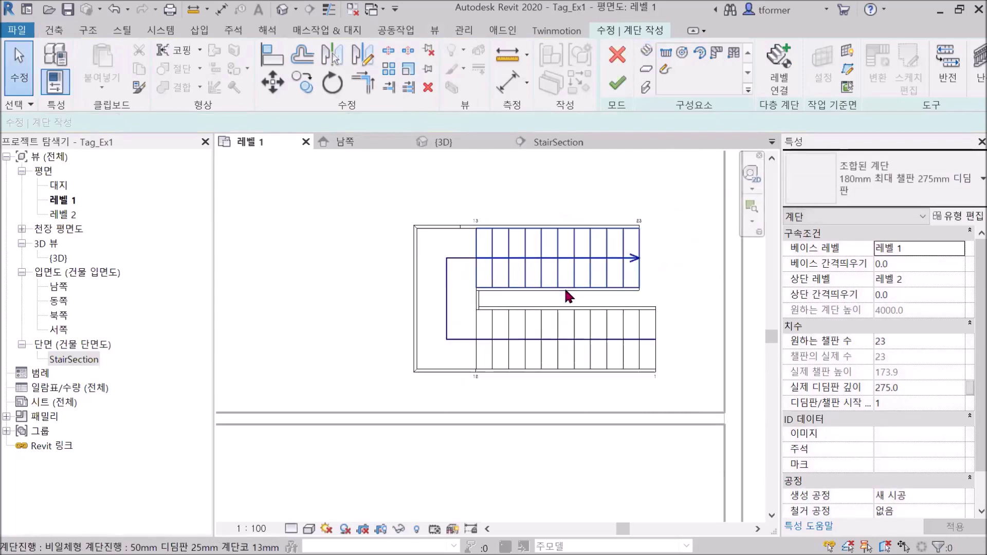
pyautogui.click(613, 89)
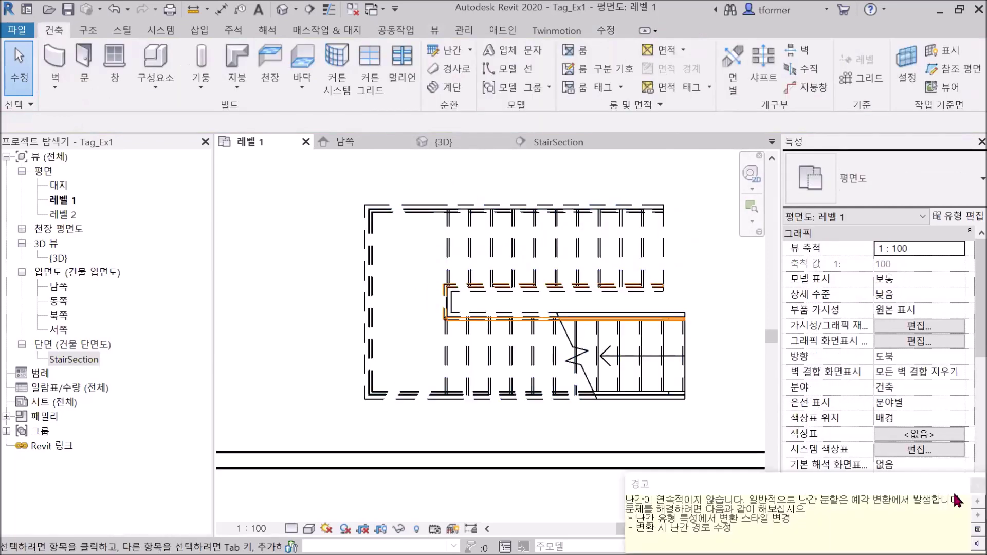
pyautogui.click(975, 486)
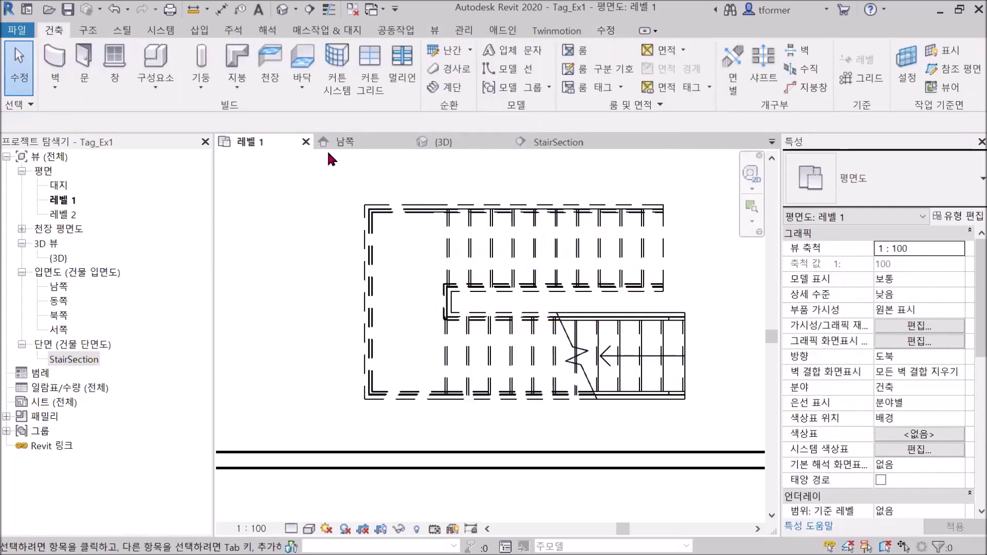
# Open the {3D} view and examine the U-shaped stair, its landing and railings within the building from different angles
pyautogui.click(449, 137)
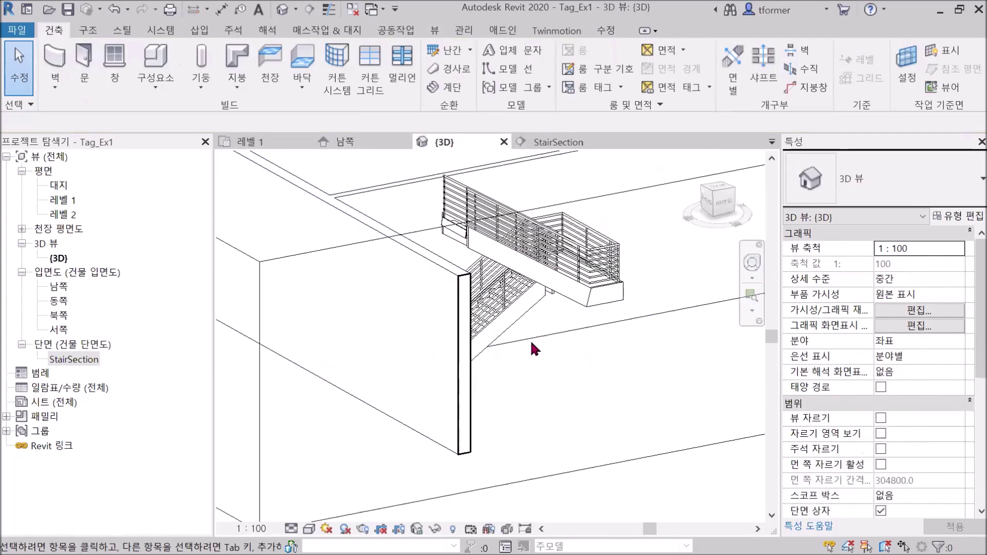
pyautogui.scroll(-2, 525, 326)
pyautogui.keyDown('shift'); pyautogui.moveTo(525, 326); pyautogui.dragTo(458, 247, button='middle'); pyautogui.keyUp('shift')
pyautogui.scroll(-3, 569, 470)
pyautogui.scroll(2, 527, 363)
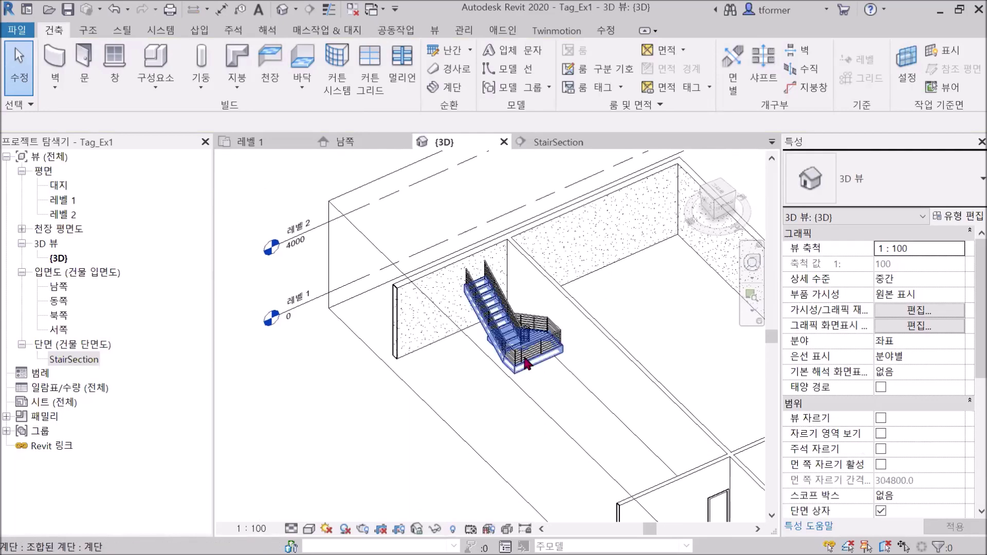
pyautogui.scroll(4, 527, 363)
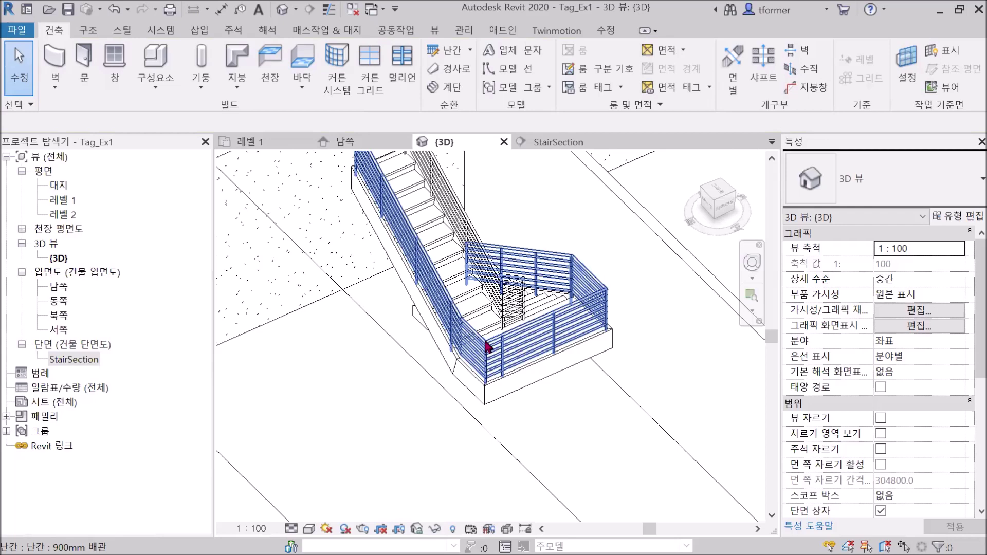
pyautogui.scroll(-2, 553, 224)
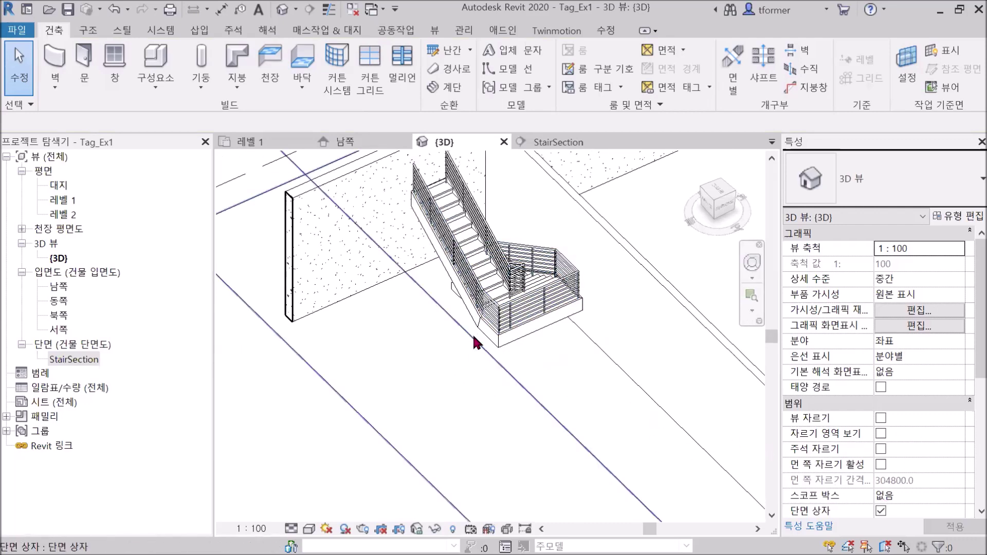
pyautogui.scroll(-2, 451, 336)
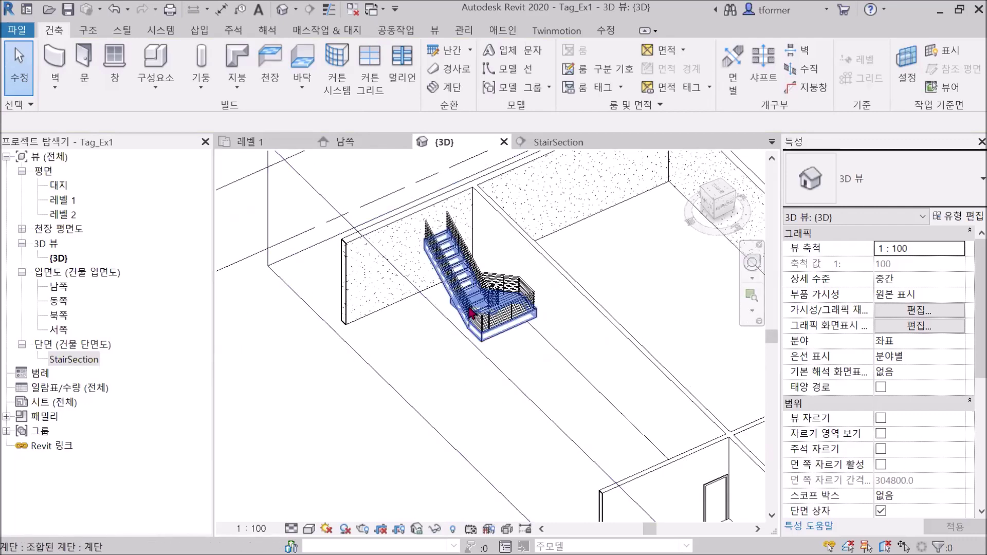
pyautogui.scroll(-2, 447, 323)
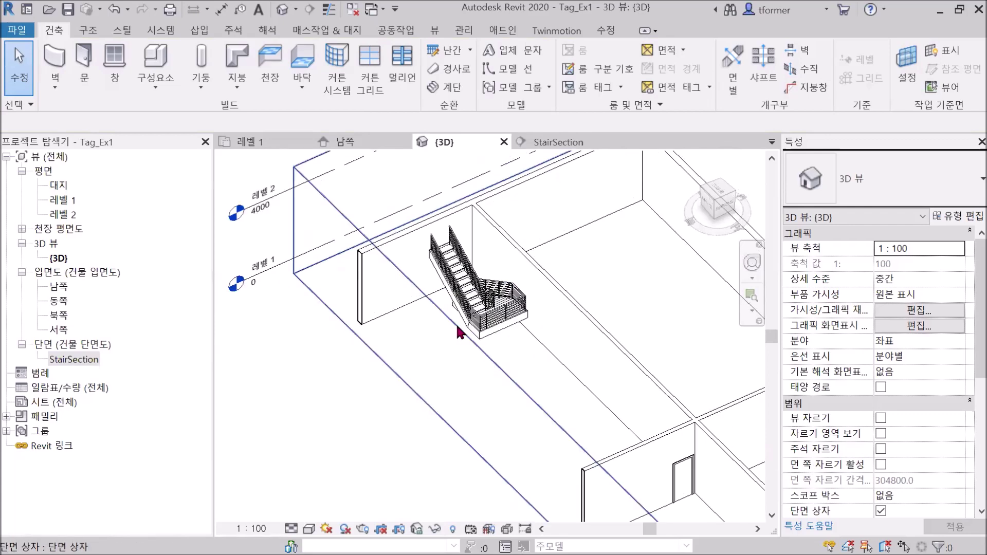
pyautogui.keyDown('shift'); pyautogui.moveTo(435, 359); pyautogui.dragTo(534, 344, button='middle'); pyautogui.keyUp('shift')
pyautogui.scroll(-1, 581, 318)
pyautogui.scroll(-1, 537, 349)
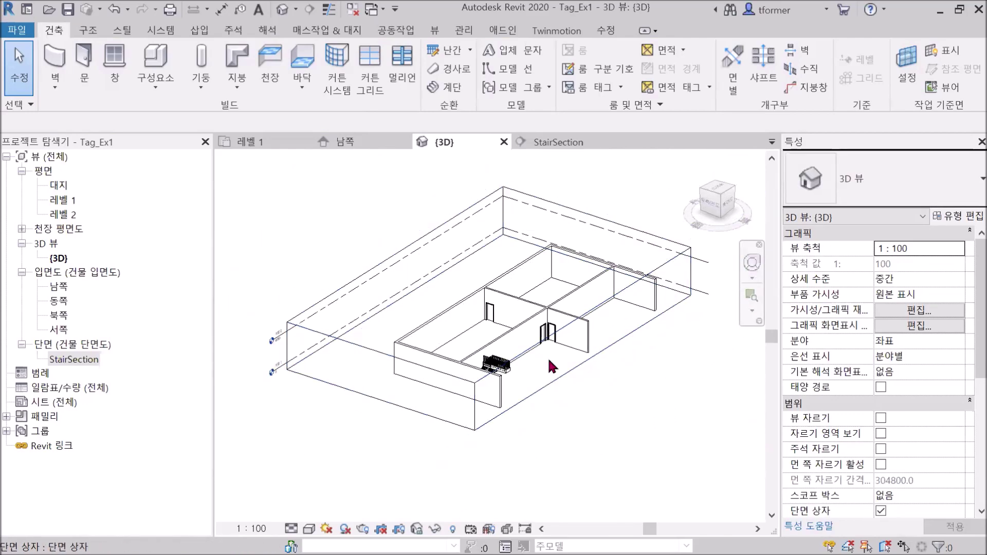
# Extend the 3D view's section box outward past the cut side of the building and deselect it
pyautogui.click(685, 256)
pyautogui.moveTo(584, 341); pyautogui.dragTo(657, 456)
pyautogui.moveTo(641, 364); pyautogui.dragTo(670, 374)
pyautogui.click(599, 430)
pyautogui.scroll(-2, 383, 267)
# Return to the 레벨 1 floor plan and review the four-room layout with the U-shaped stair
pyautogui.click(263, 144)
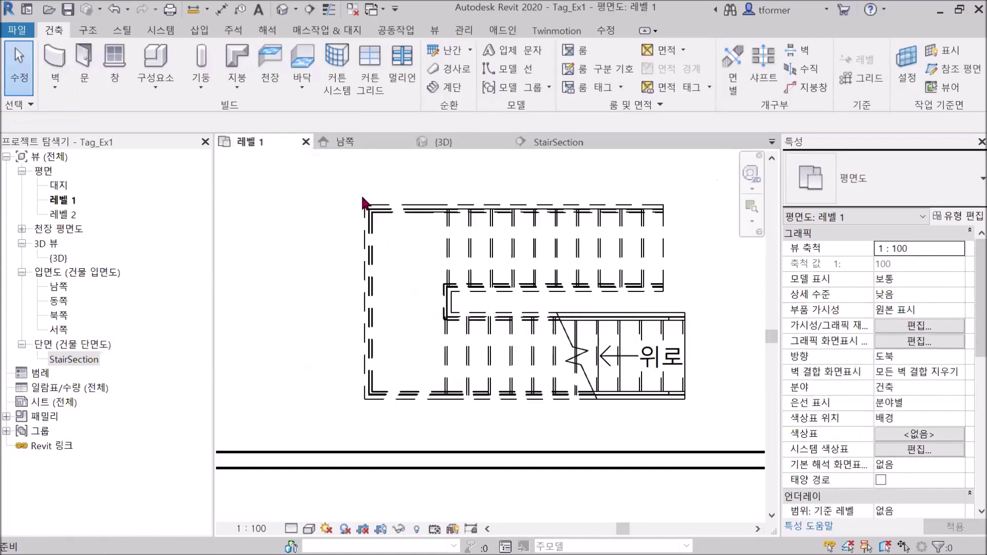
pyautogui.scroll(-3, 548, 341)
pyautogui.scroll(-1, 458, 293)
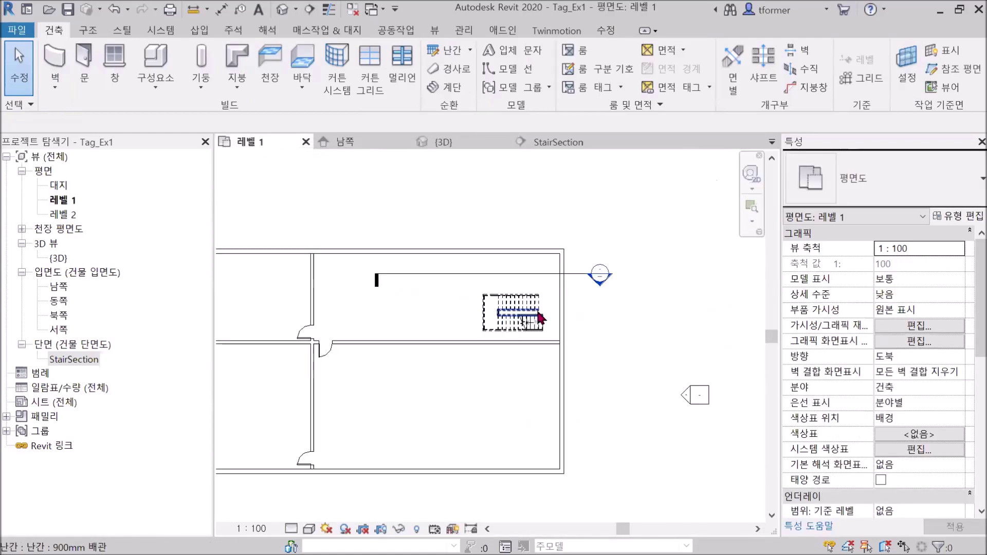
pyautogui.moveTo(582, 331); pyautogui.dragTo(655, 332, button='middle')
pyautogui.scroll(-2, 411, 346)
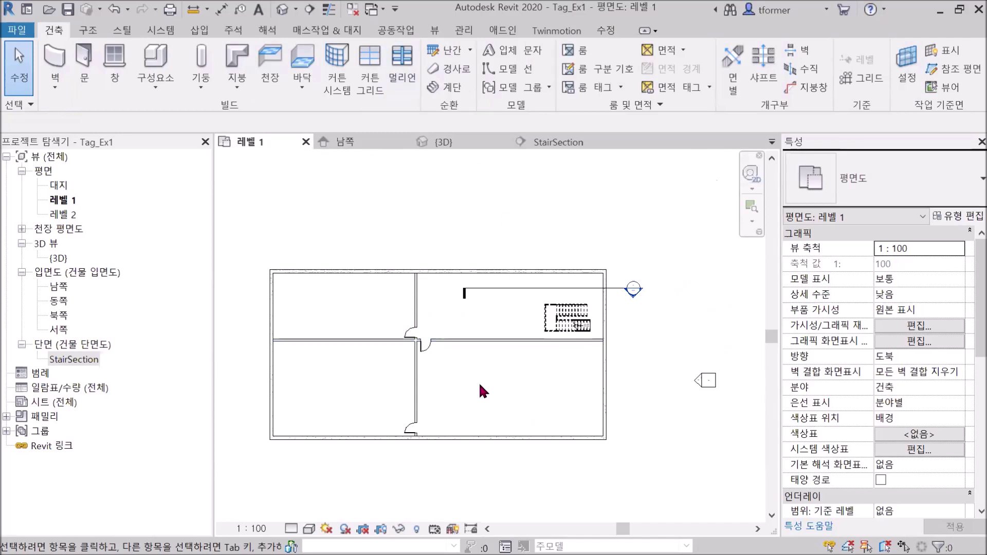
pyautogui.scroll(2, 479, 382)
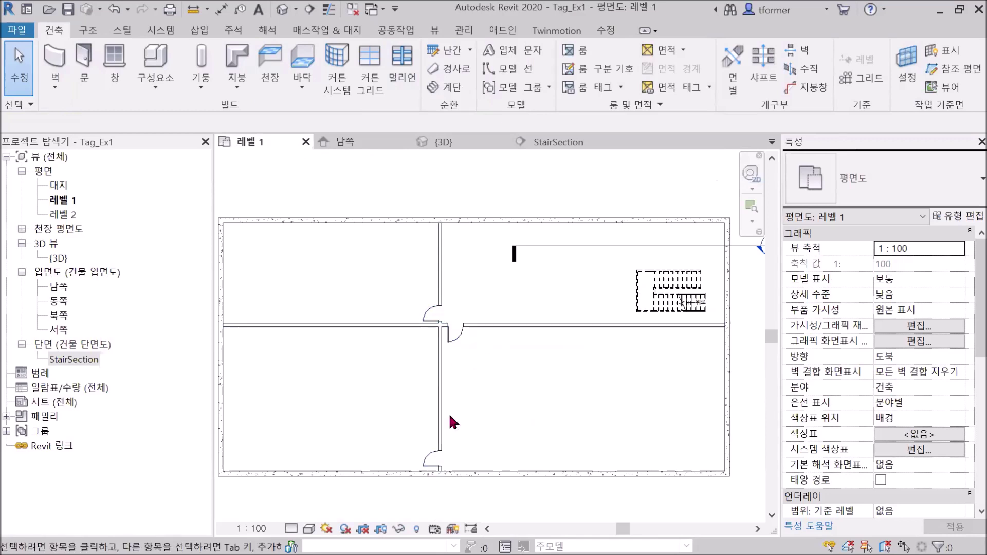
# Select each of the three interior doors in turn to check its type and properties, then deselect
pyautogui.click(455, 332)
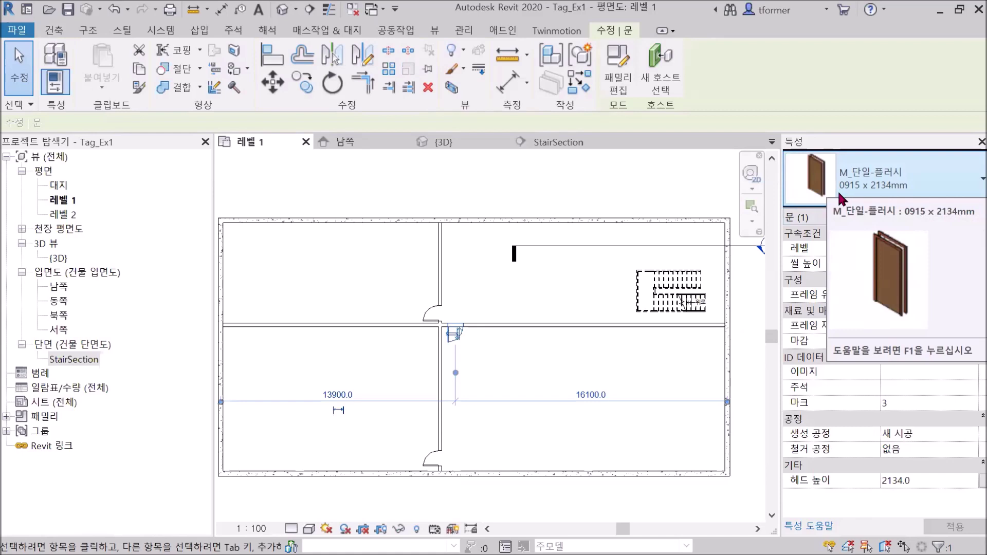
pyautogui.click(433, 314)
pyautogui.click(433, 459)
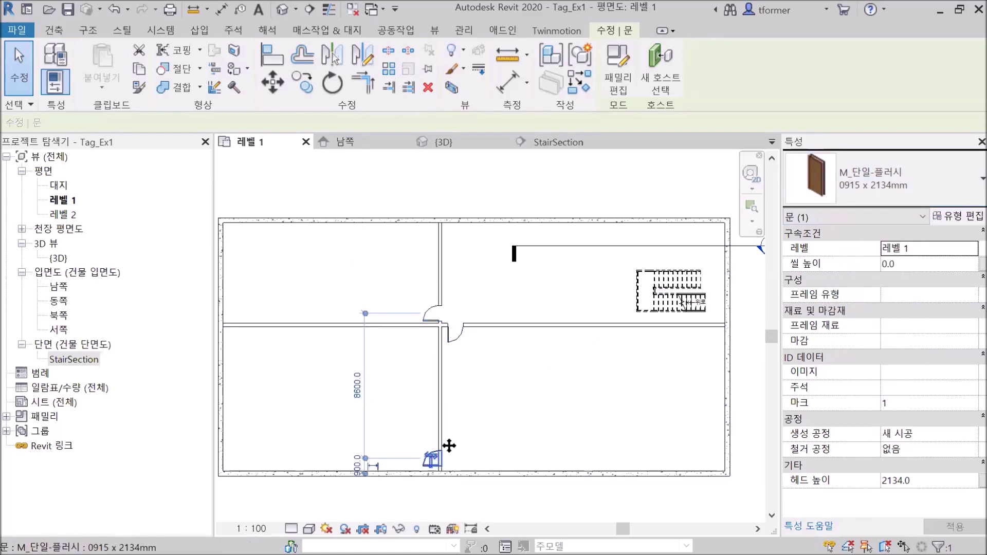
pyautogui.click(526, 430)
pyautogui.scroll(-2, 523, 403)
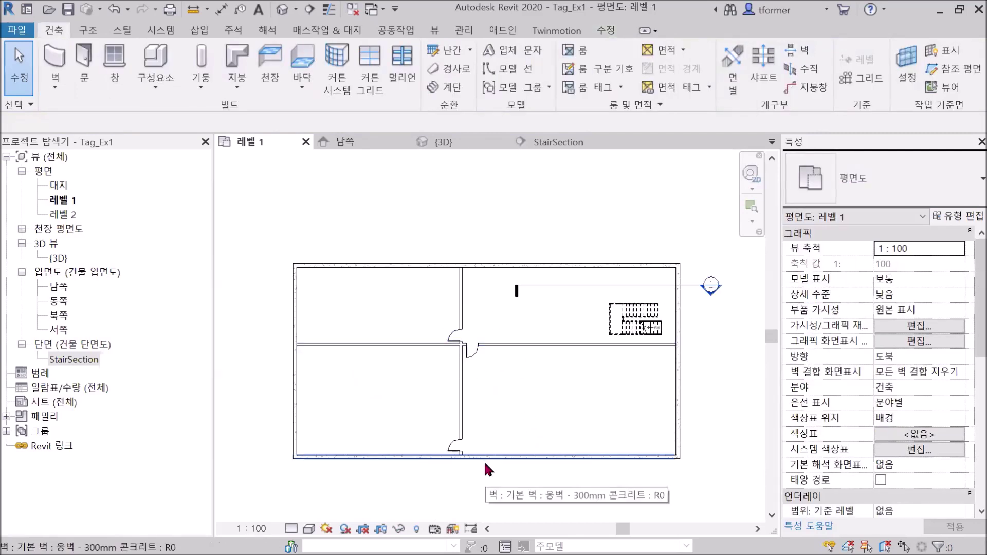
pyautogui.scroll(-1, 504, 413)
pyautogui.moveTo(516, 412); pyautogui.dragTo(501, 364, button='middle')
pyautogui.scroll(2, 467, 357)
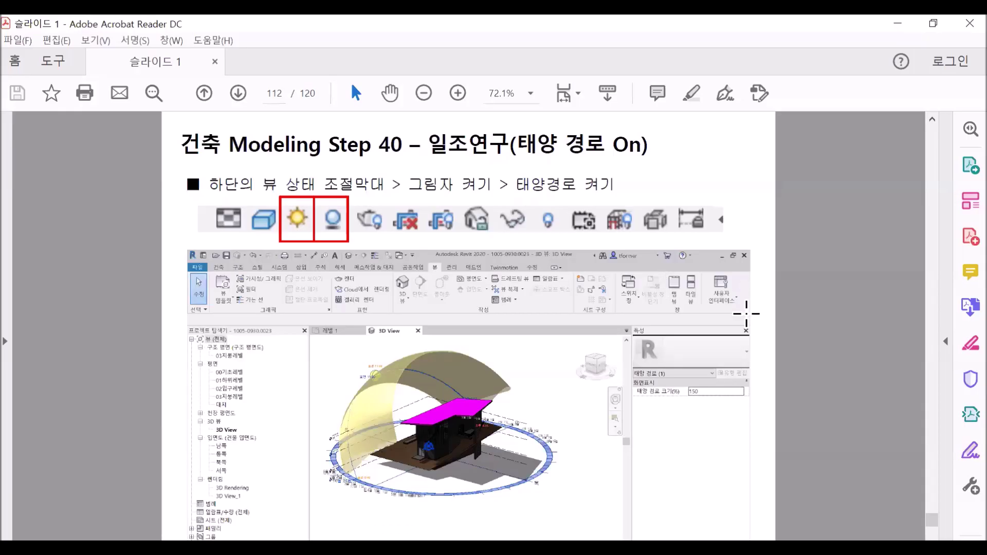
# Go back through the PDF slides to the Modeling Step 31 page on door and window tags
pyautogui.scroll(5, 753, 324)
pyautogui.scroll(15, 755, 341)
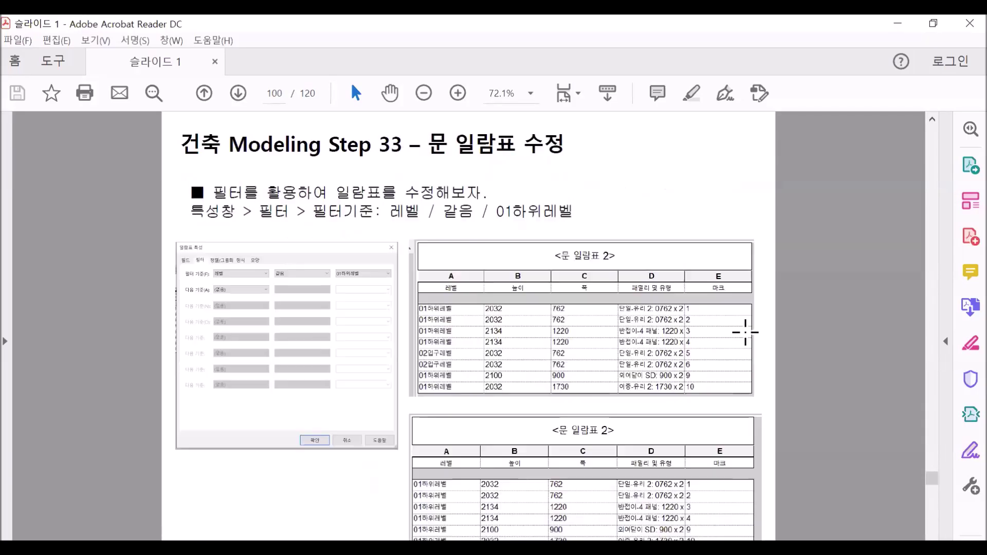
pyautogui.scroll(-3, 750, 346)
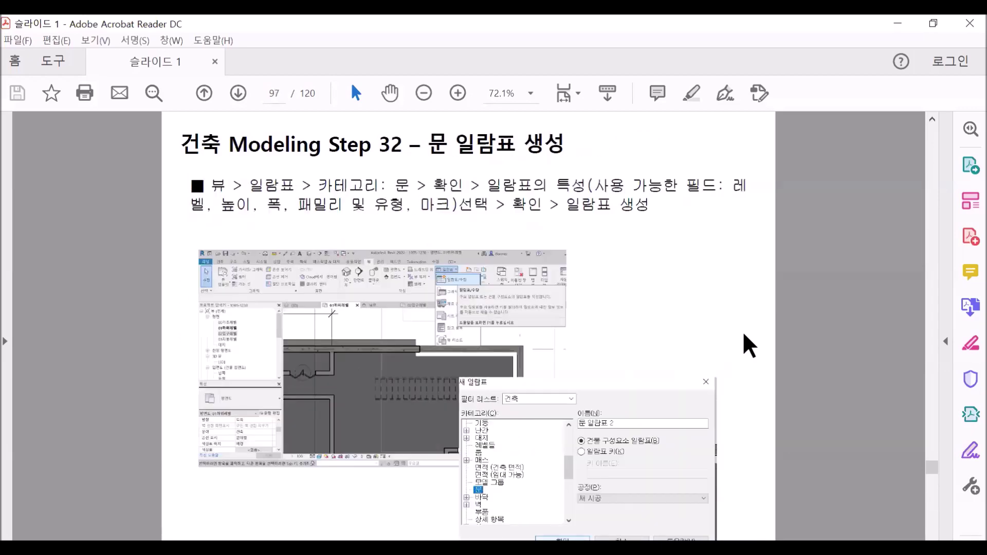
pyautogui.scroll(1, 750, 347)
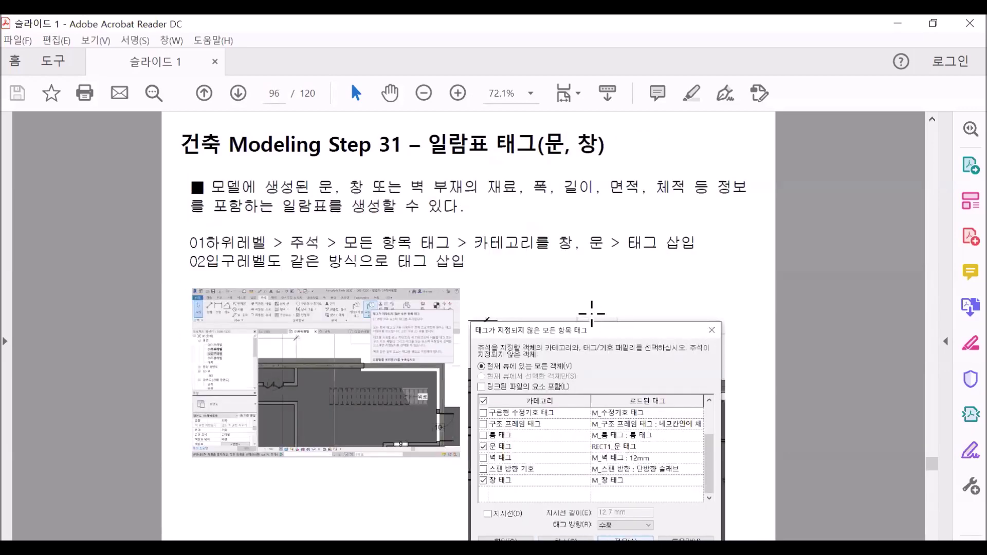
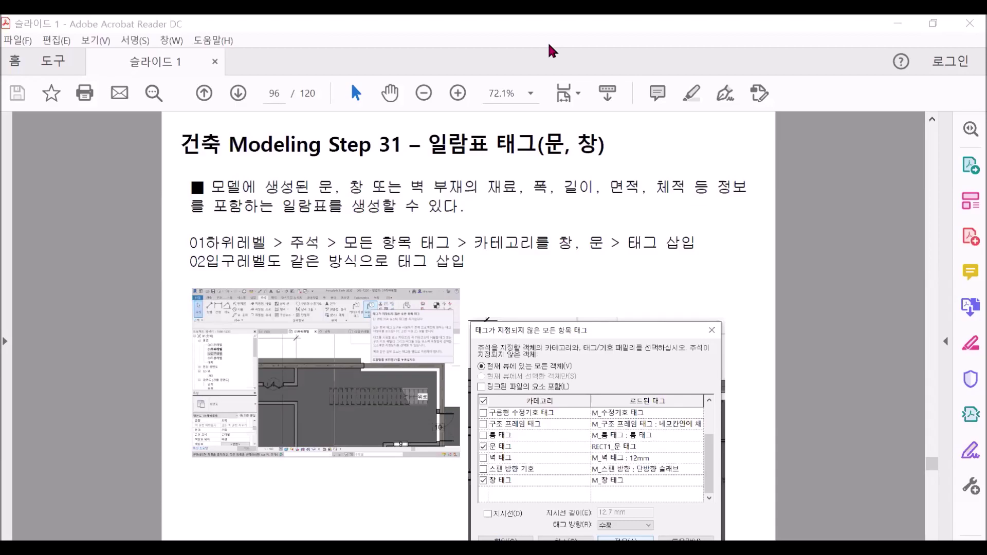
# Switch to Revit and tag all untagged doors and windows in the 레벨 1 plan with M_문 태그 and M_창 태그
pyautogui.hotkey('alt', 'Tab')
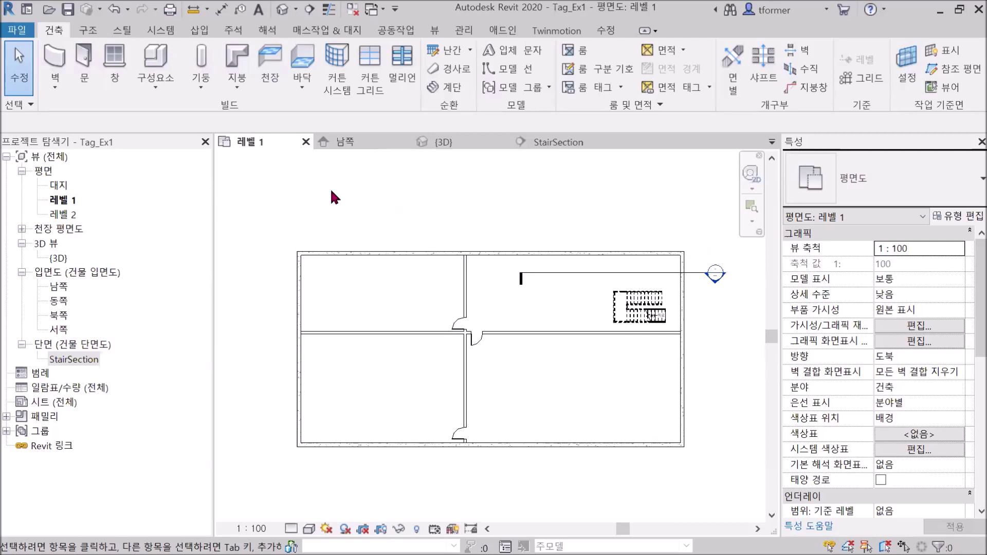
pyautogui.click(234, 30)
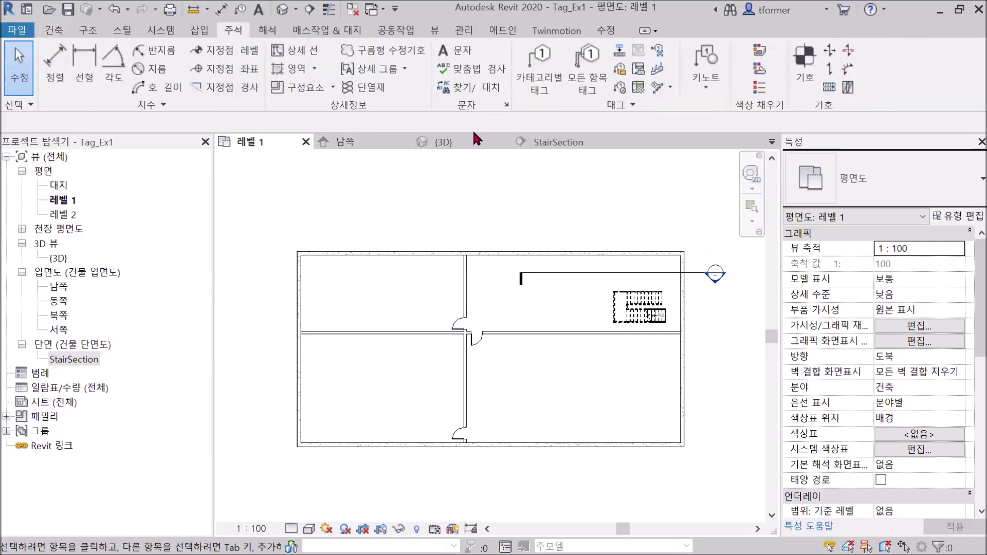
pyautogui.click(589, 56)
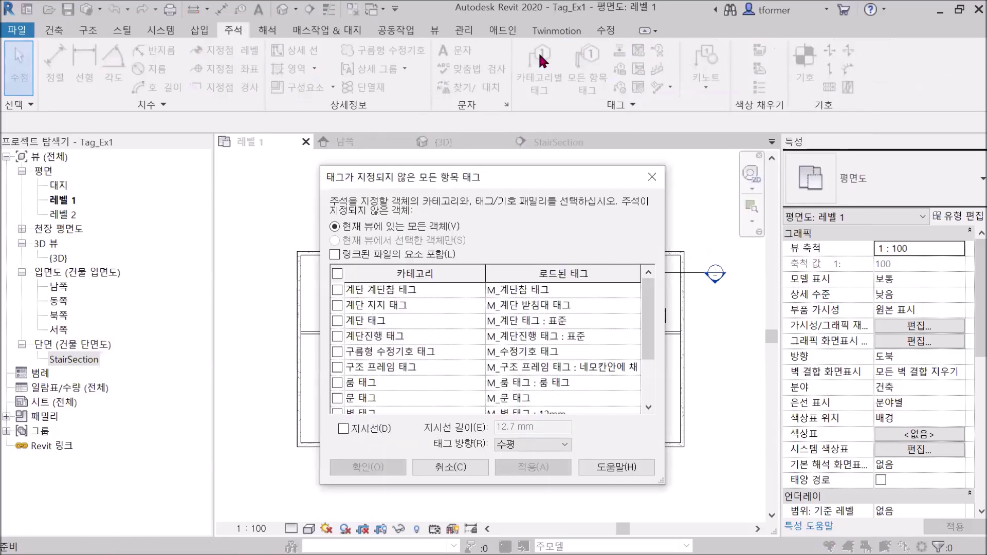
pyautogui.moveTo(456, 172); pyautogui.dragTo(465, 93)
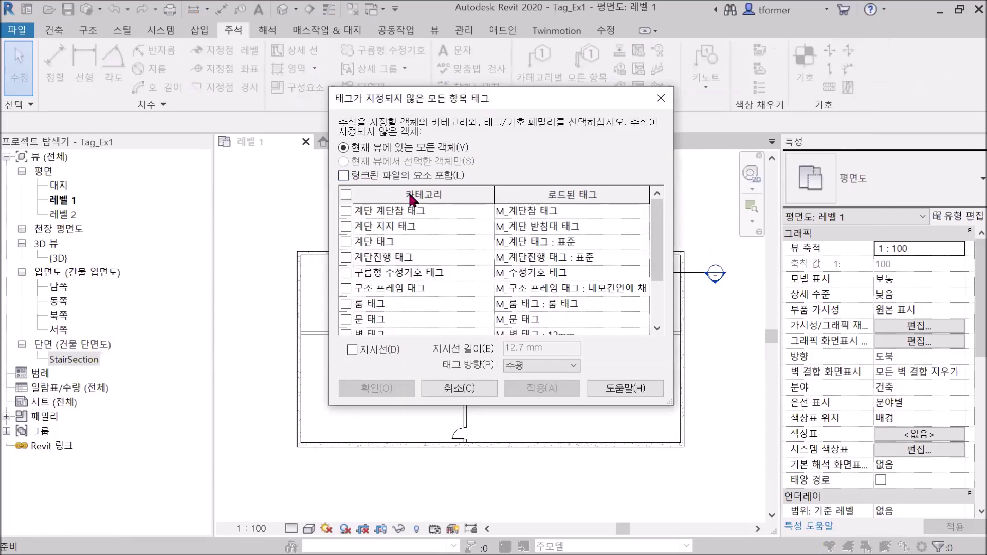
pyautogui.scroll(-1, 395, 289)
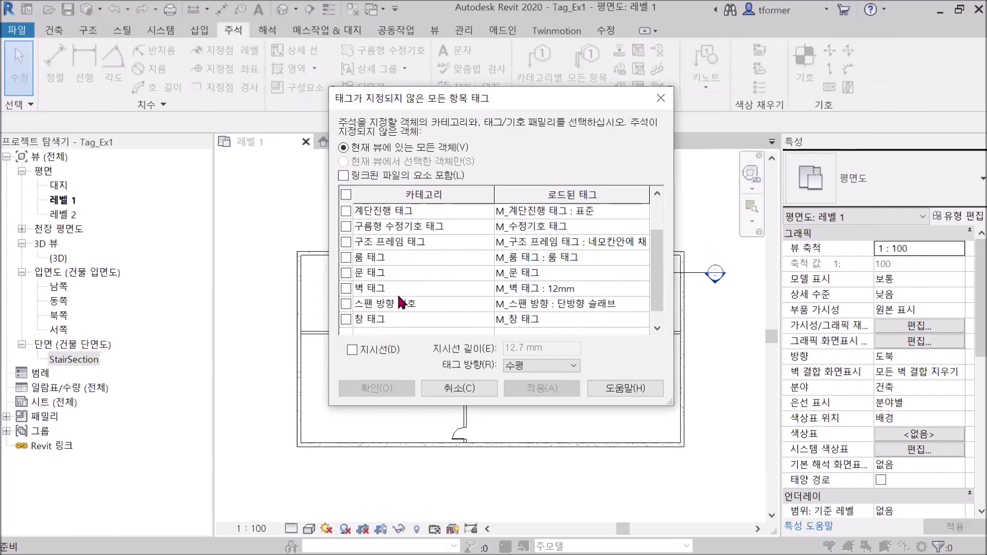
pyautogui.click(346, 272)
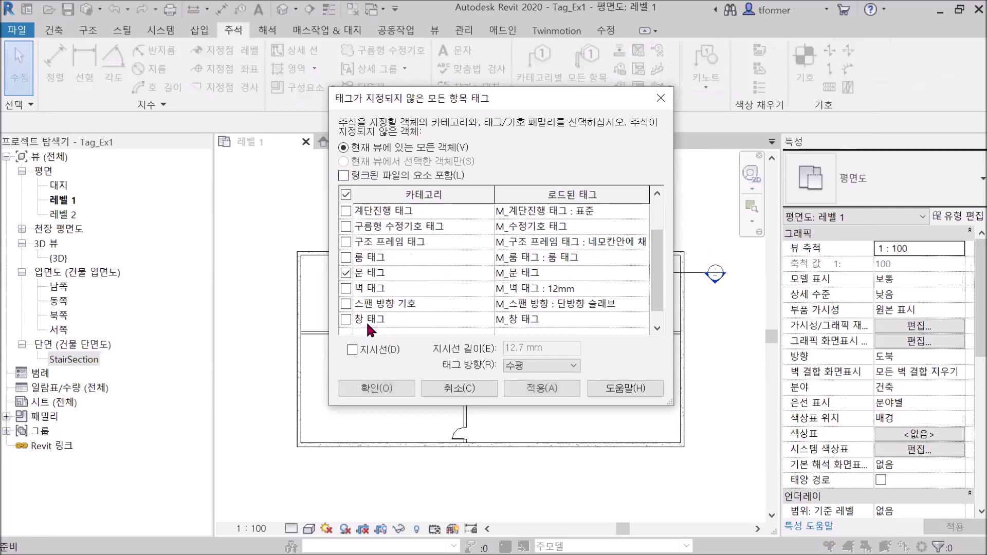
pyautogui.click(347, 319)
pyautogui.click(540, 390)
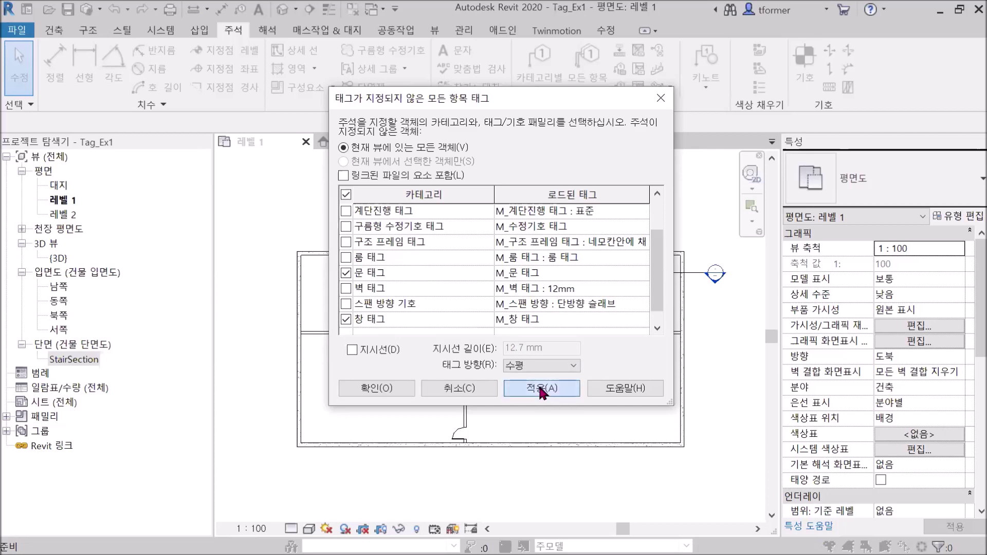
pyautogui.click(386, 394)
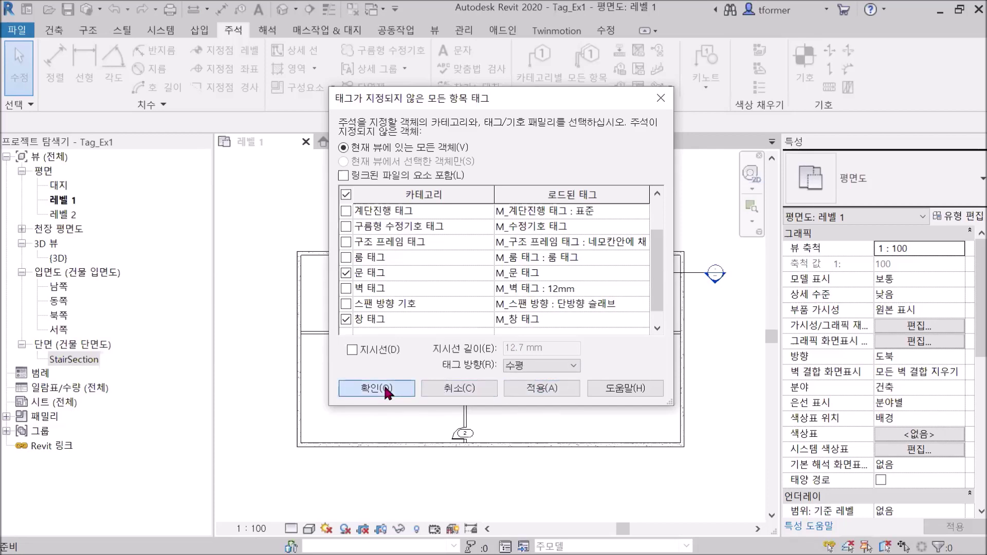
pyautogui.scroll(2, 495, 337)
pyautogui.moveTo(495, 336); pyautogui.dragTo(445, 236, button='middle')
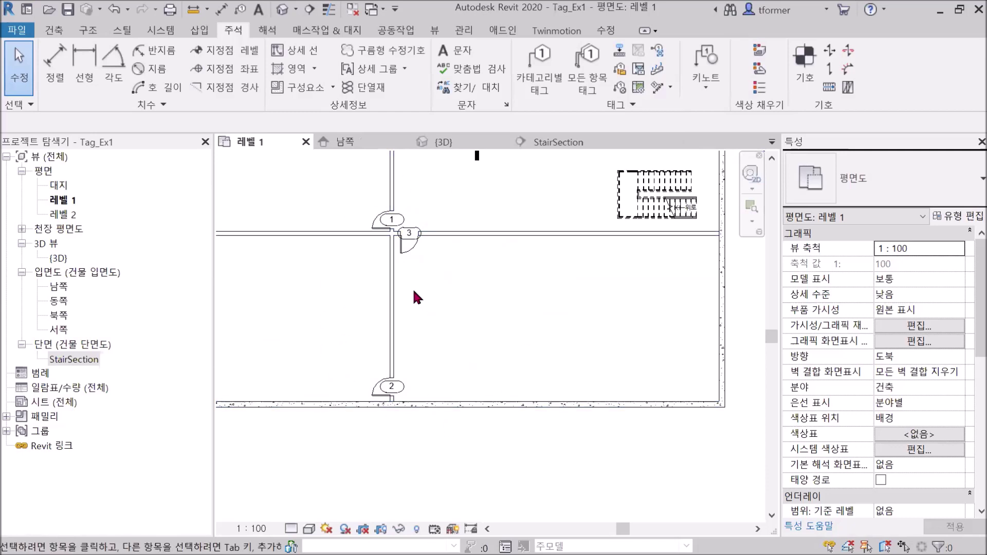
pyautogui.scroll(-3, 417, 297)
pyautogui.moveTo(467, 363); pyautogui.dragTo(491, 324, button='middle')
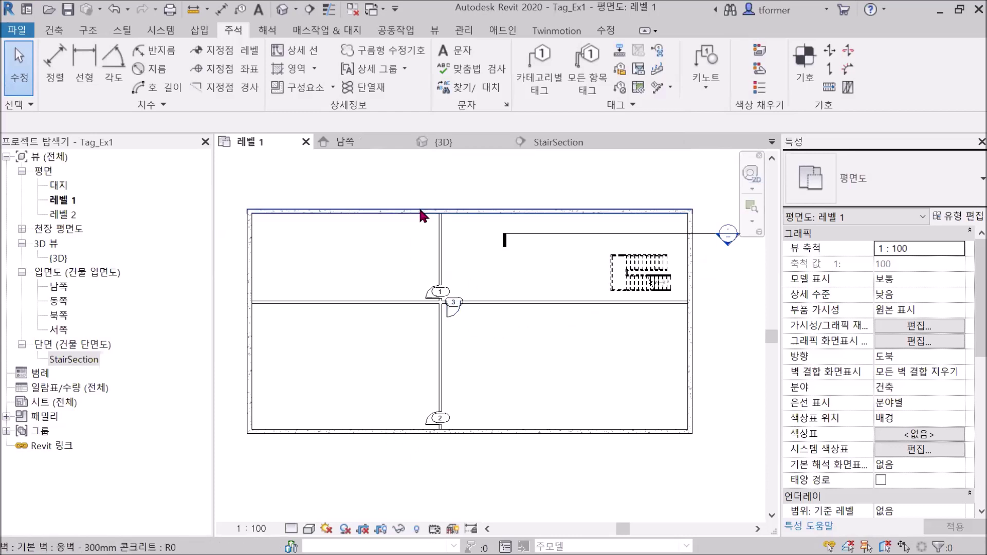
# Start a new 일람표/수량 schedule of building components for the 문 category
pyautogui.click(434, 31)
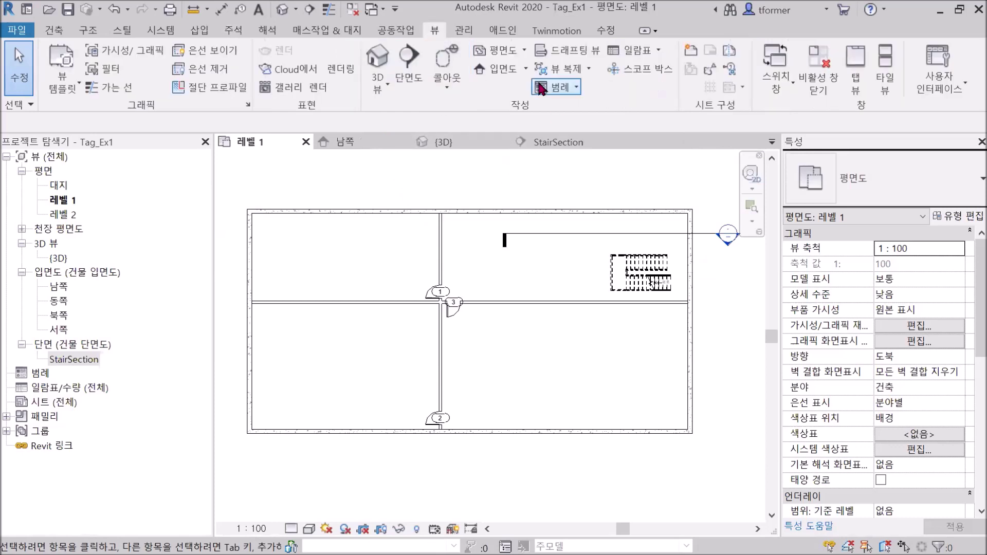
pyautogui.click(659, 53)
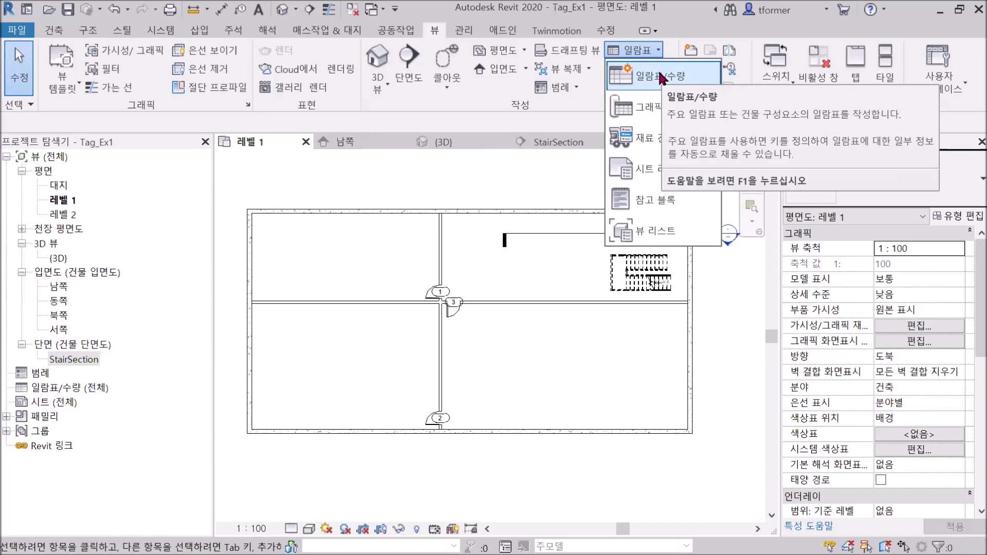
pyautogui.click(646, 76)
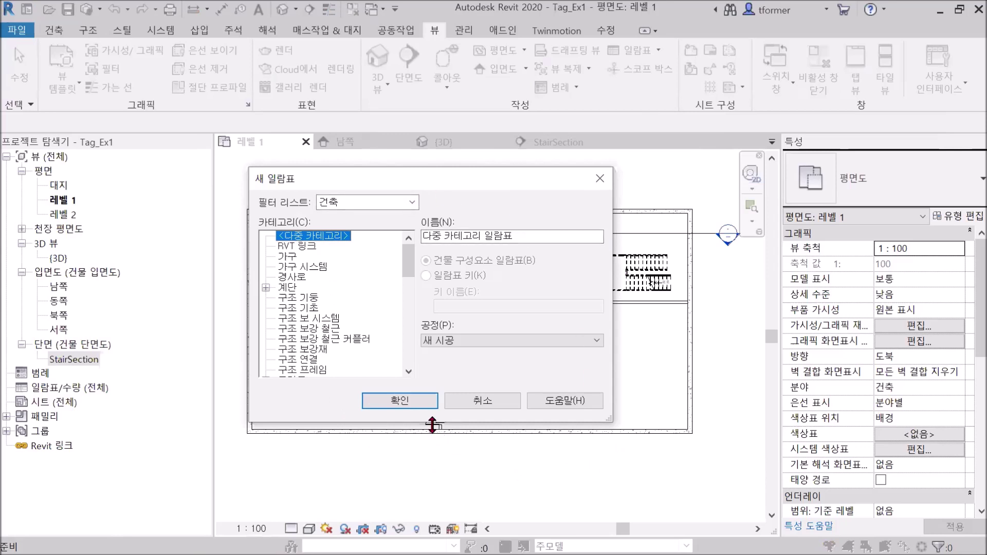
pyautogui.scroll(-4, 365, 291)
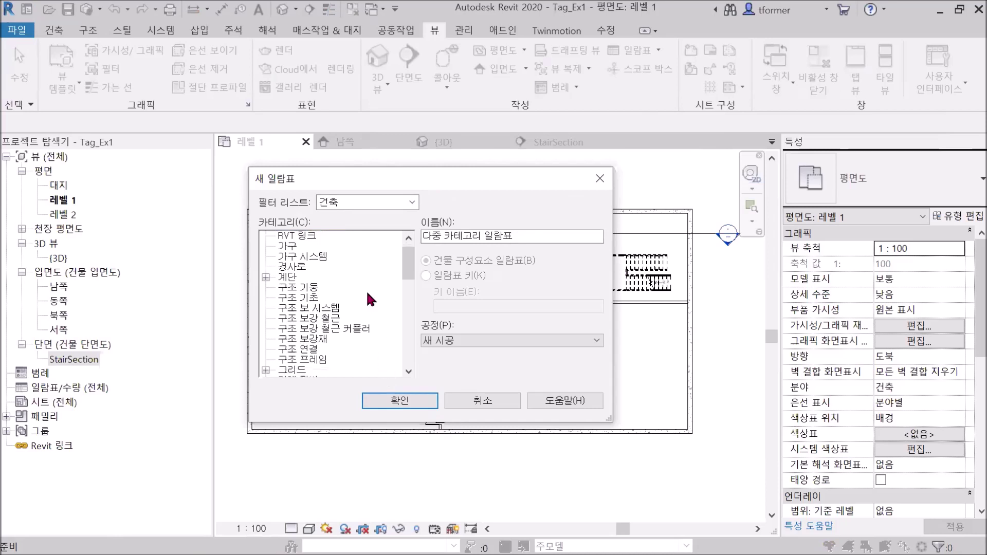
pyautogui.scroll(-2, 362, 298)
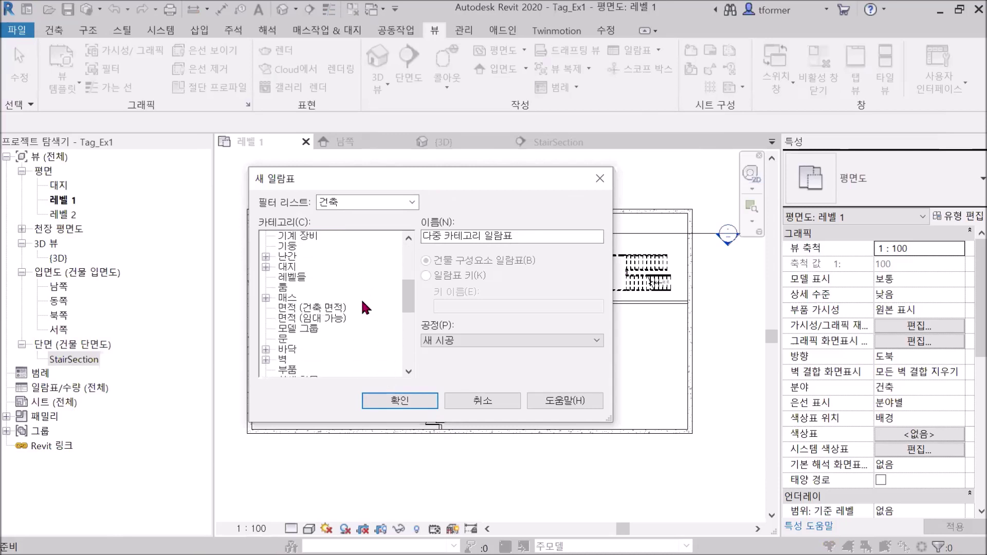
pyautogui.scroll(-1, 362, 309)
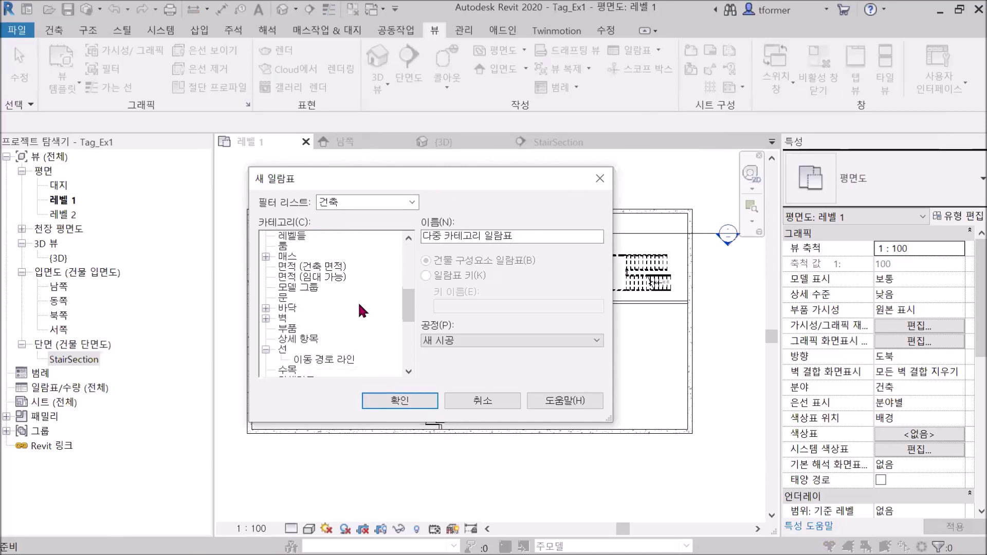
pyautogui.click(291, 300)
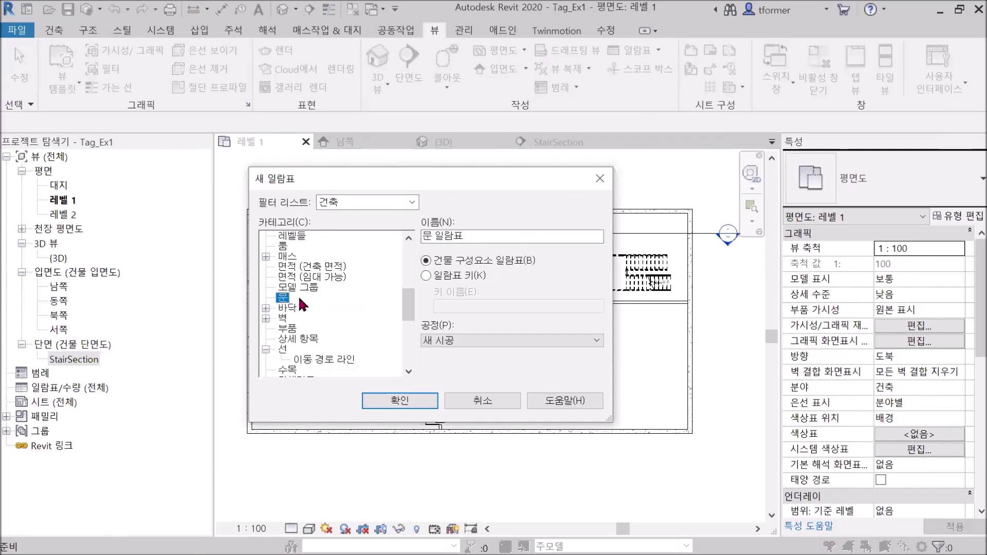
# Name the new door schedule "Door 일람표" and proceed to its schedule properties
pyautogui.click(430, 236)
pyautogui.press('BackSpace')
pyautogui.press('BackSpace')
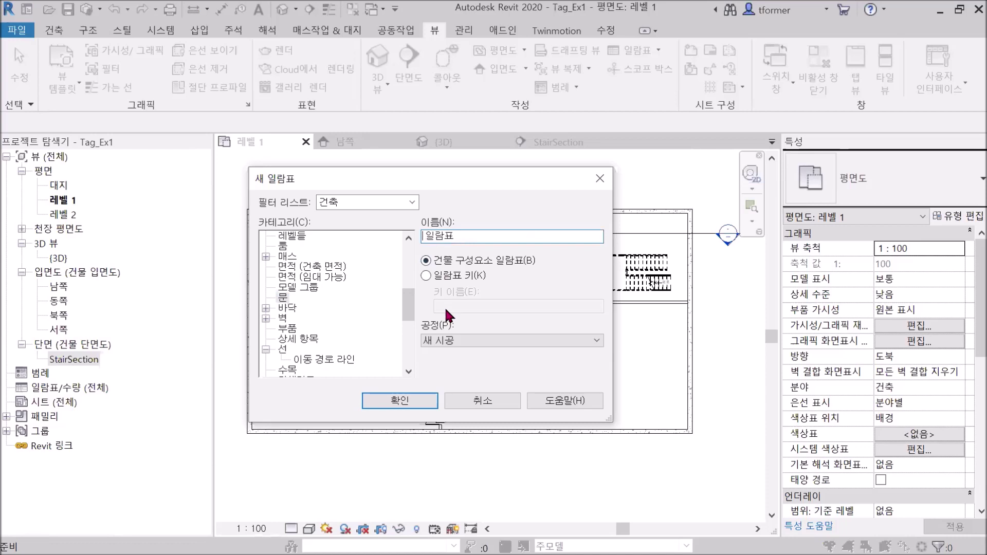
pyautogui.write('Door')
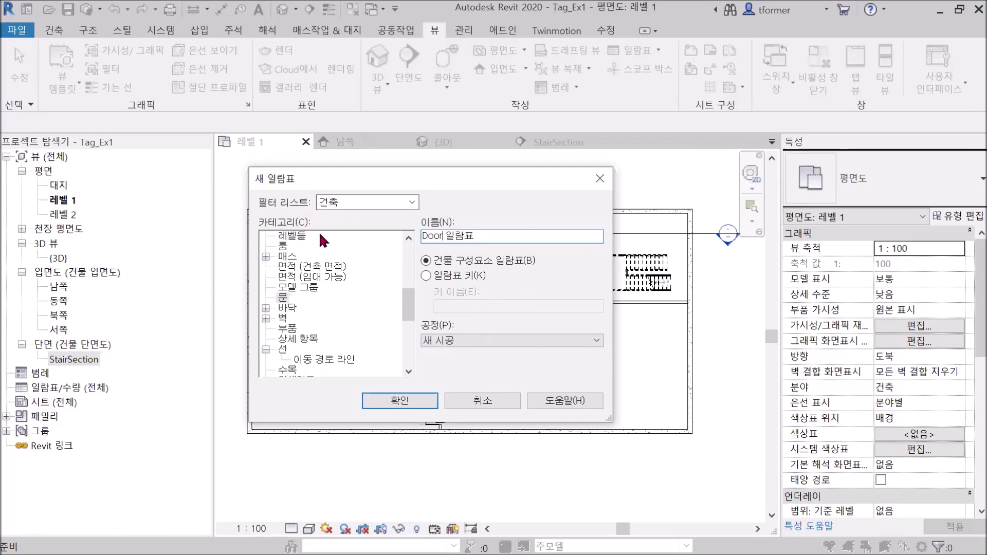
pyautogui.click(401, 401)
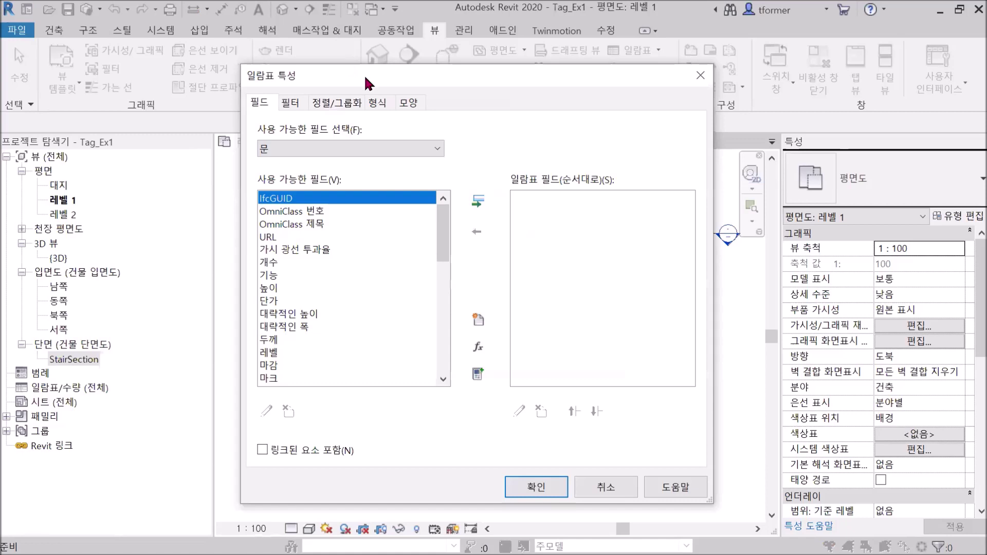
# Add the fields 패밀리 and 패밀리 및 유형 to the Door 일람표 and generate the schedule
pyautogui.moveTo(362, 74); pyautogui.dragTo(331, 66)
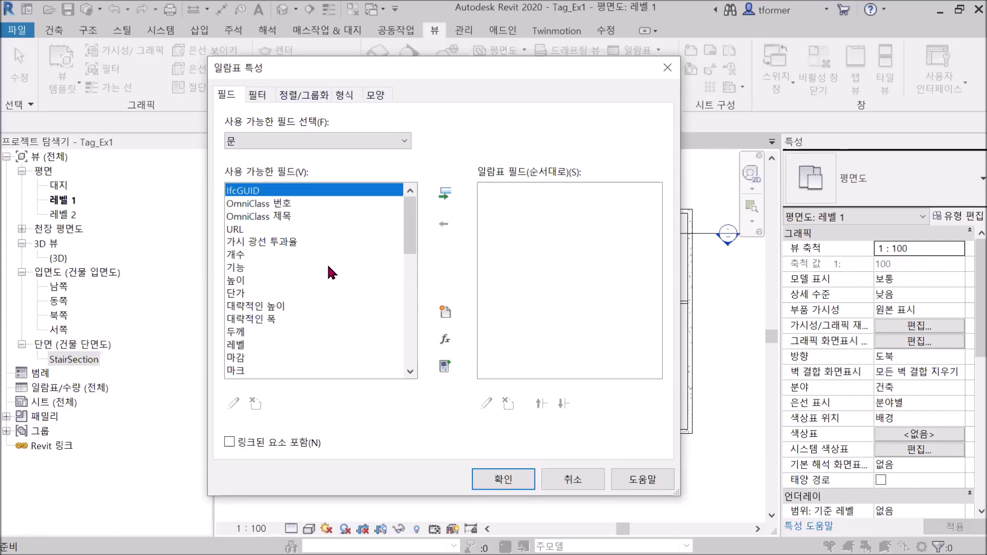
pyautogui.scroll(-2, 321, 282)
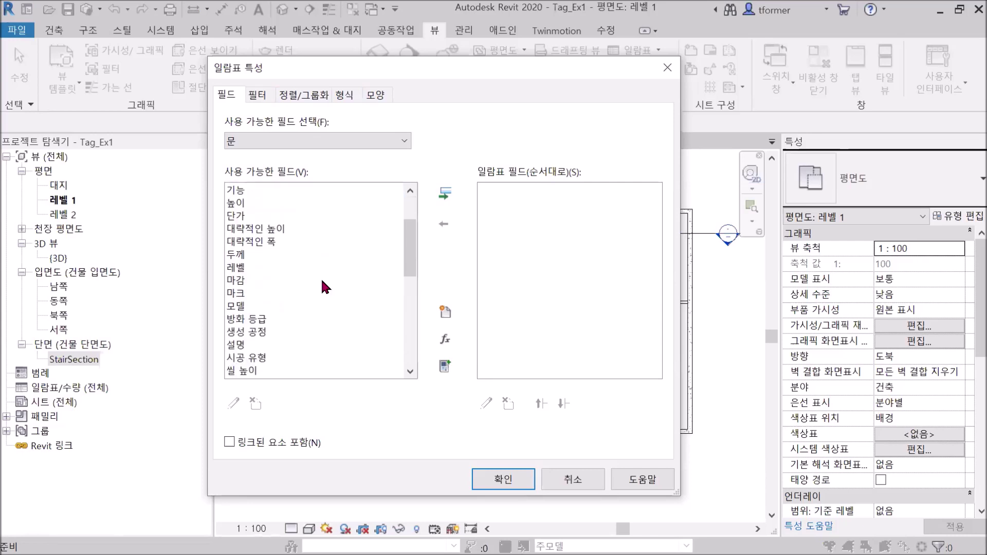
pyautogui.scroll(-4, 317, 280)
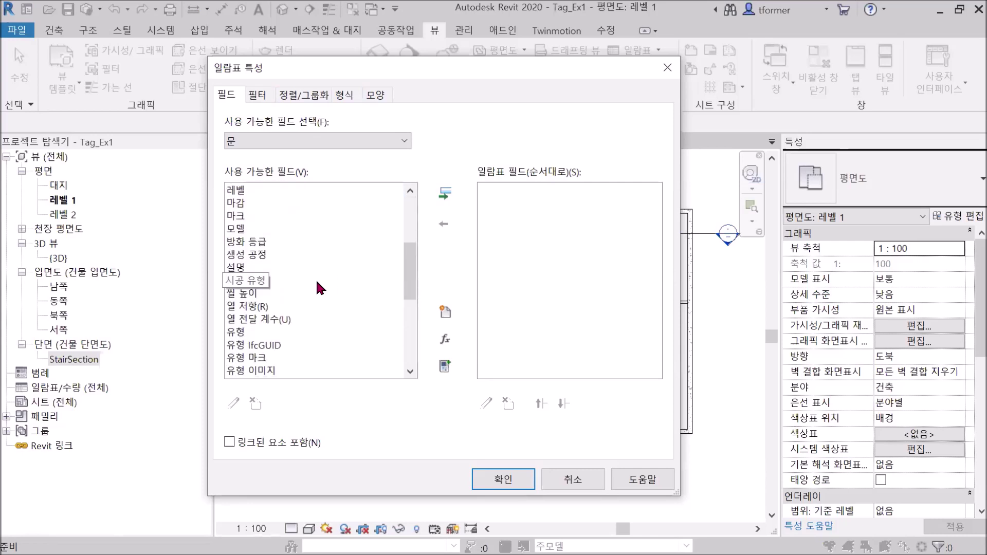
pyautogui.scroll(-4, 317, 289)
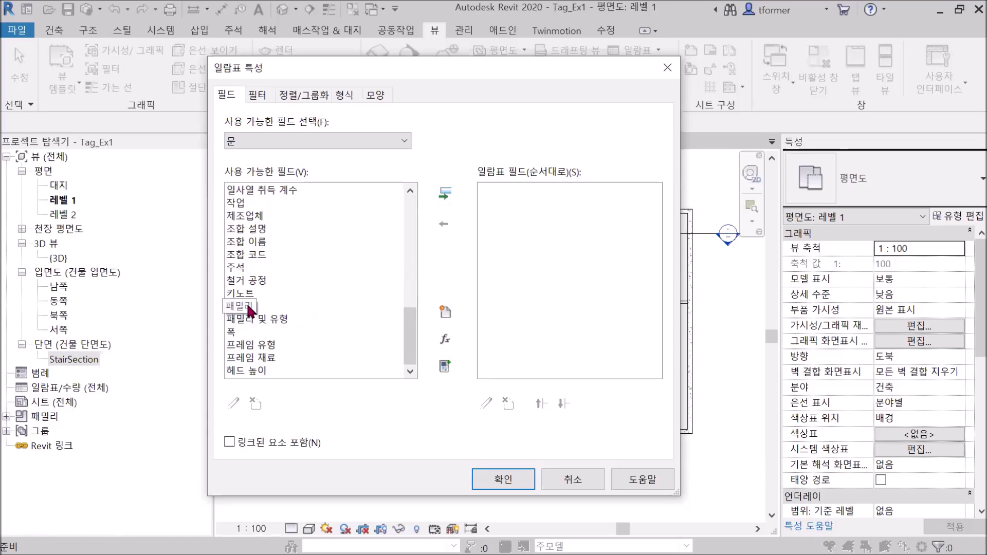
pyautogui.click(249, 306)
pyautogui.click(445, 194)
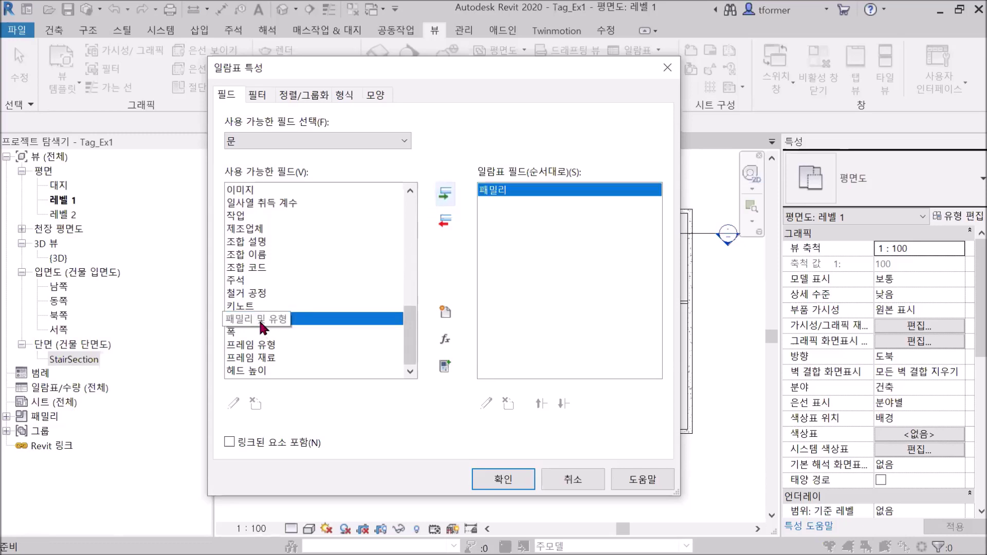
pyautogui.click(444, 198)
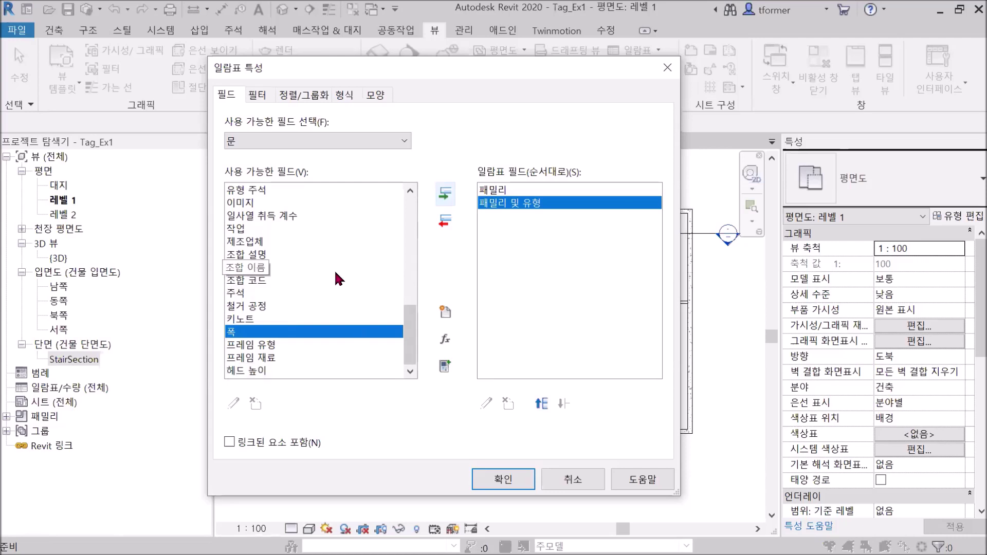
pyautogui.scroll(4, 349, 334)
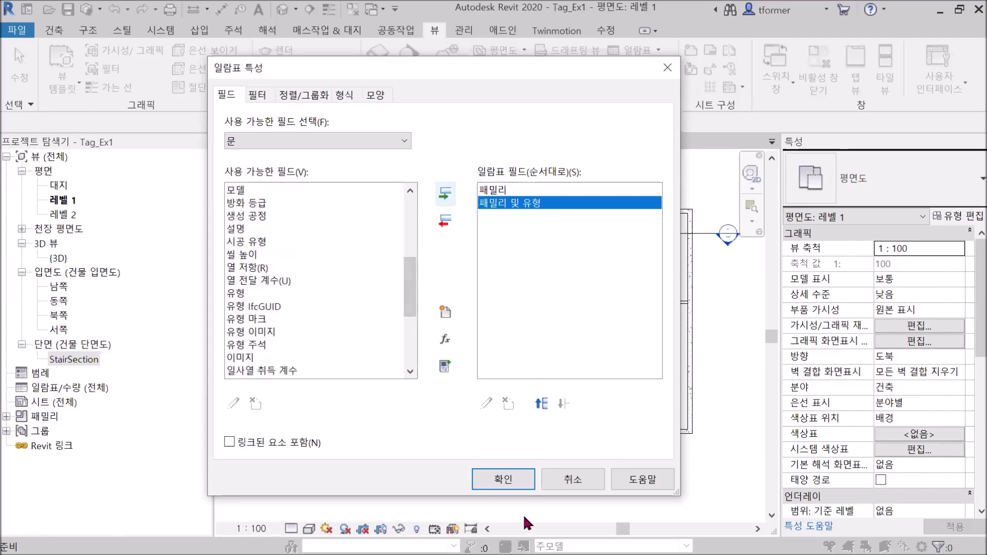
pyautogui.click(504, 480)
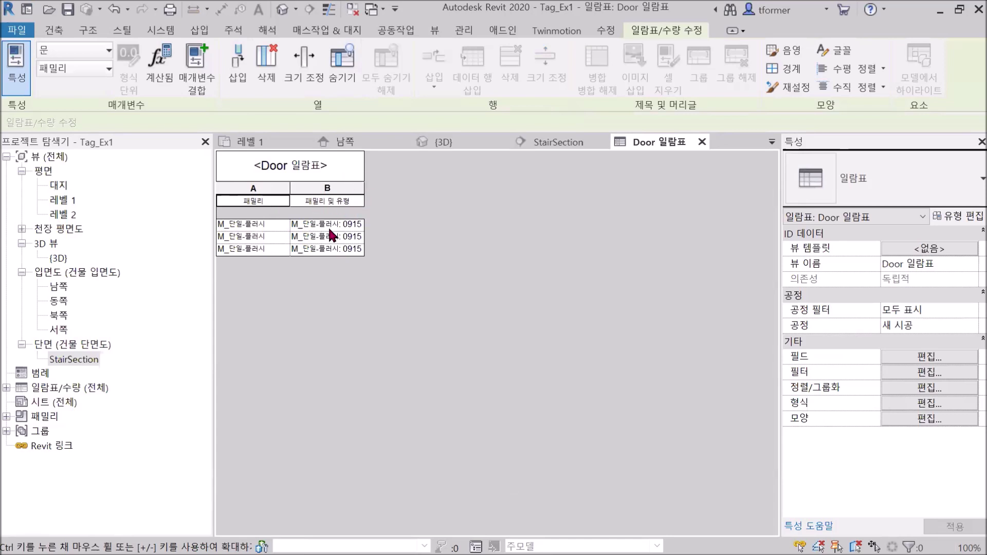
# Add the fields 개수, 단가, 레벨 and 마크 to the Door 일람표
pyautogui.keyDown('ctrl'); pyautogui.scroll(5, 302, 202); pyautogui.keyUp('ctrl')
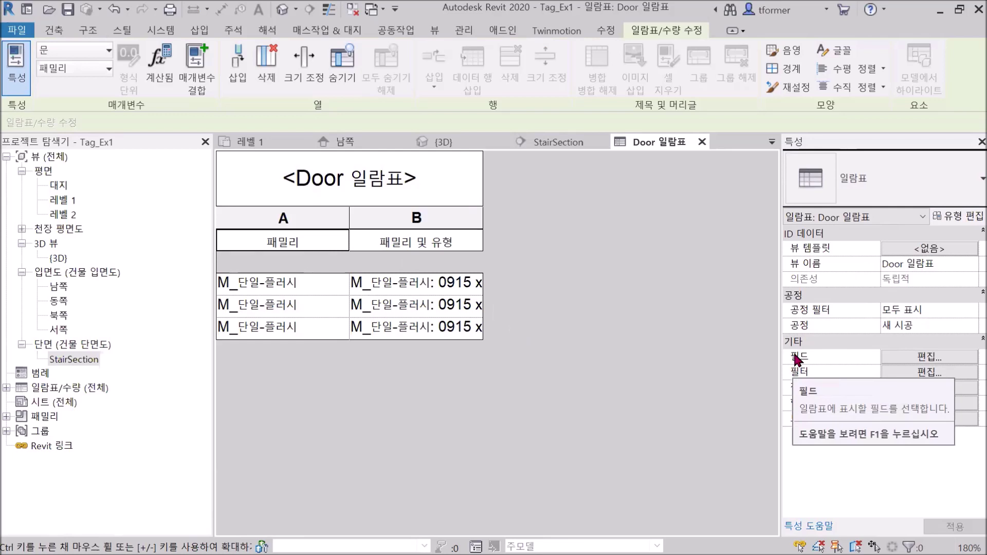
pyautogui.click(931, 358)
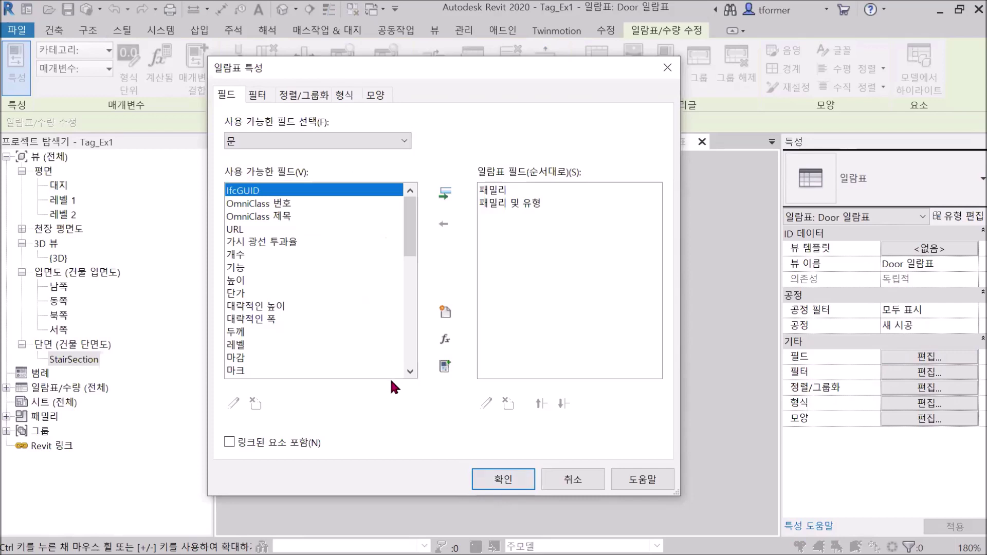
pyautogui.click(237, 255)
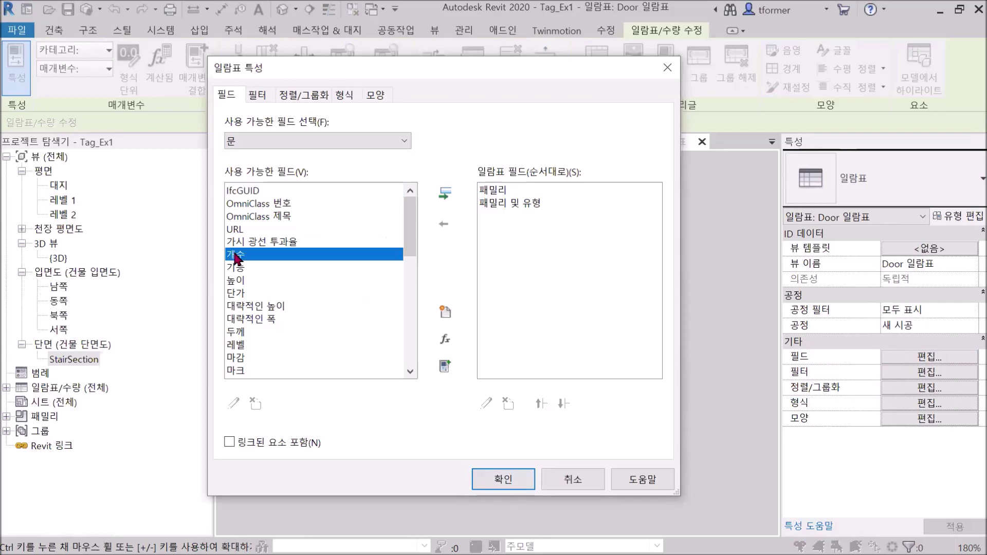
pyautogui.click(442, 196)
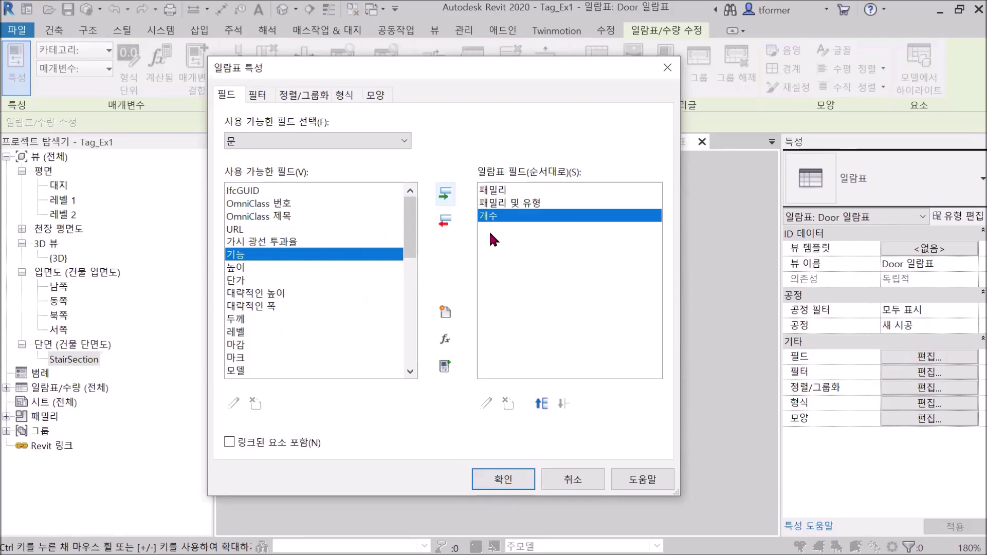
pyautogui.click(236, 280)
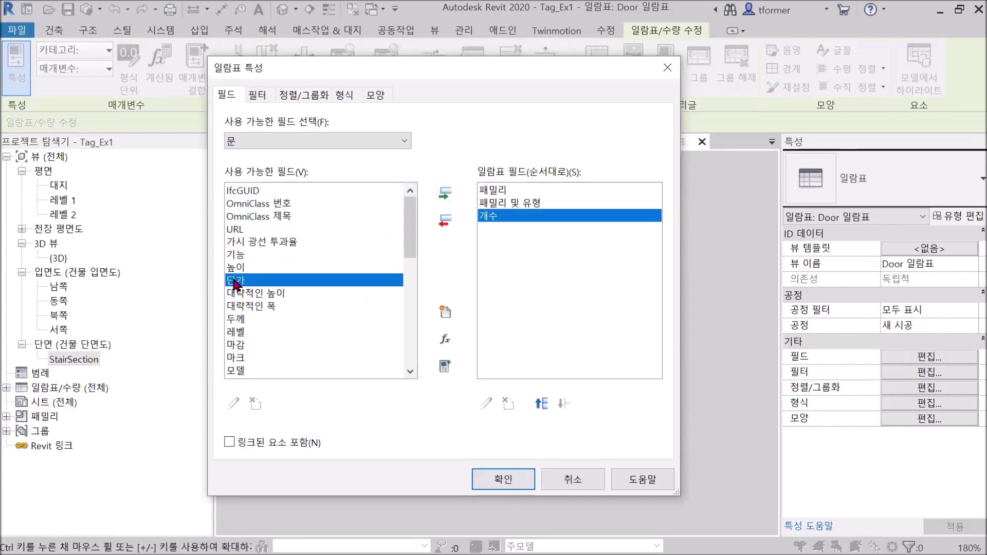
pyautogui.click(441, 196)
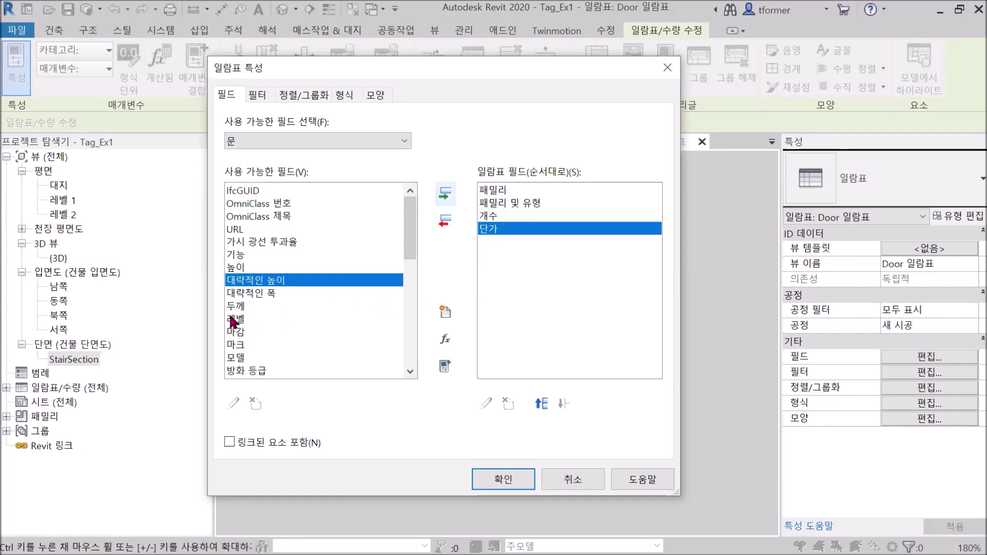
pyautogui.click(277, 318)
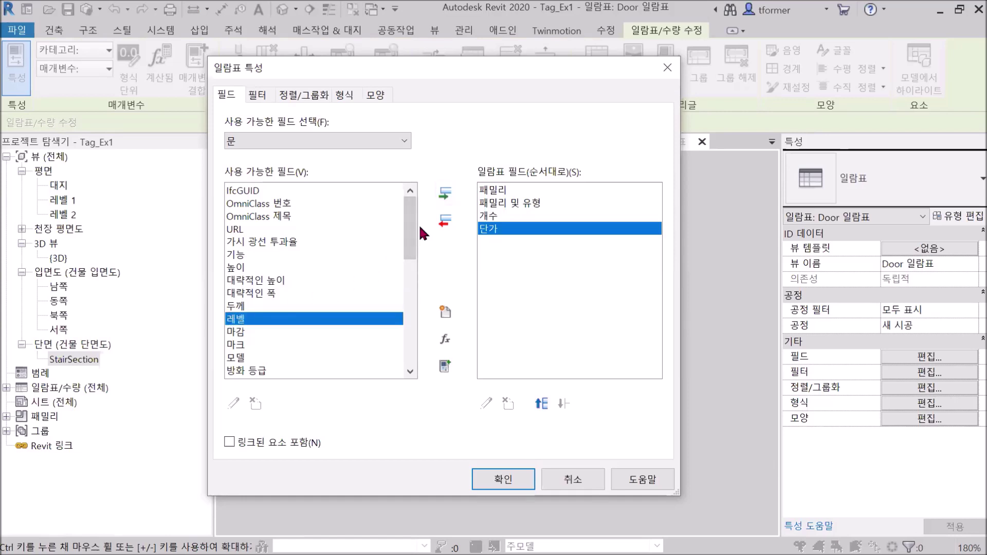
pyautogui.click(445, 195)
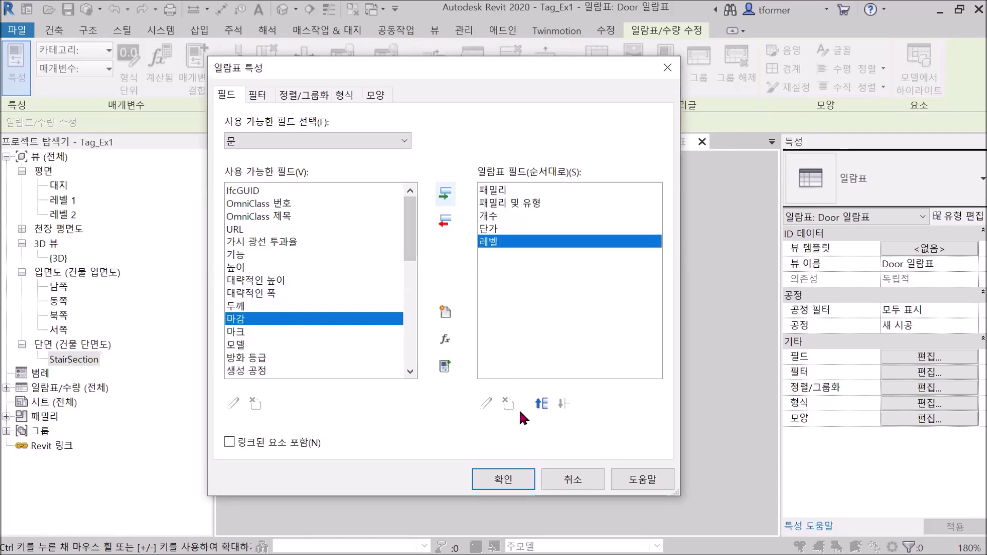
pyautogui.click(237, 333)
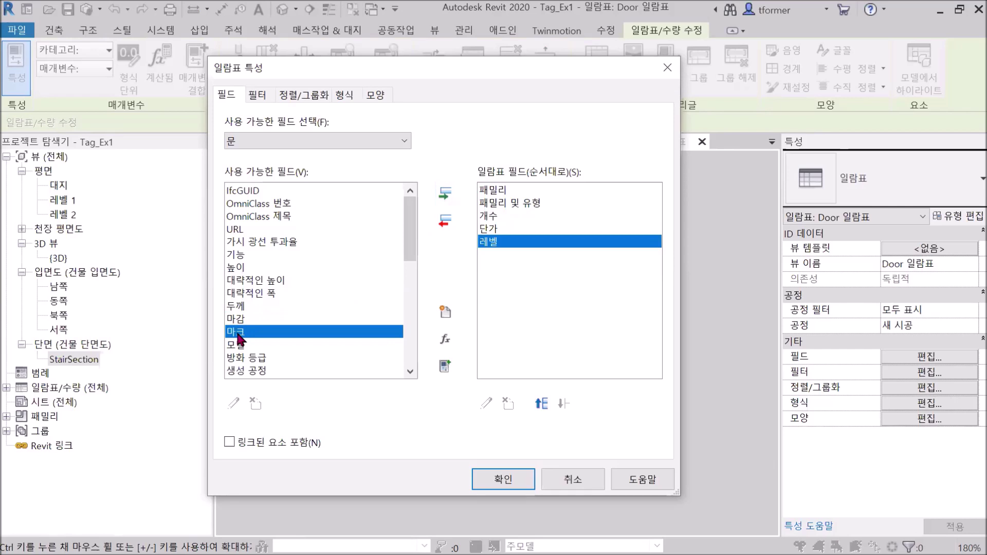
pyautogui.click(445, 194)
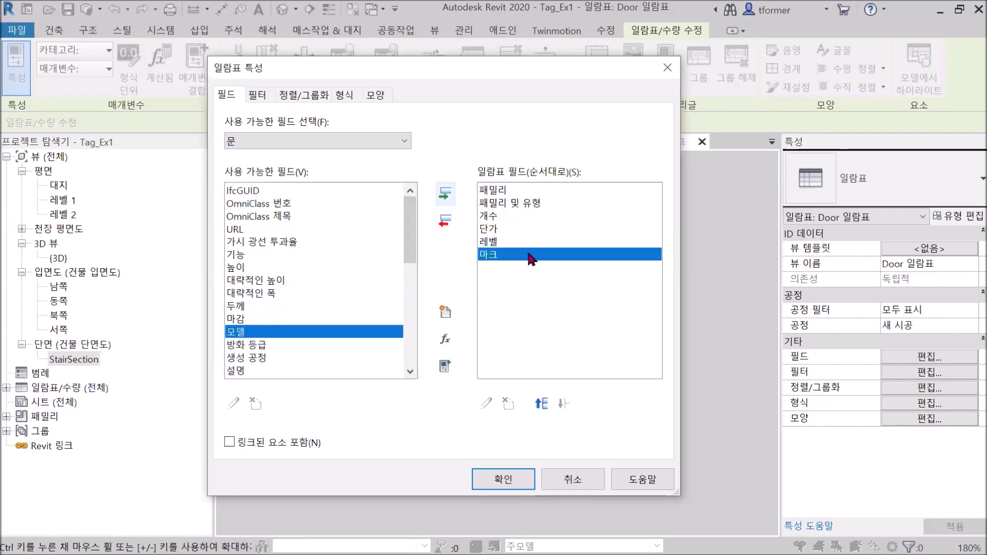
pyautogui.click(501, 483)
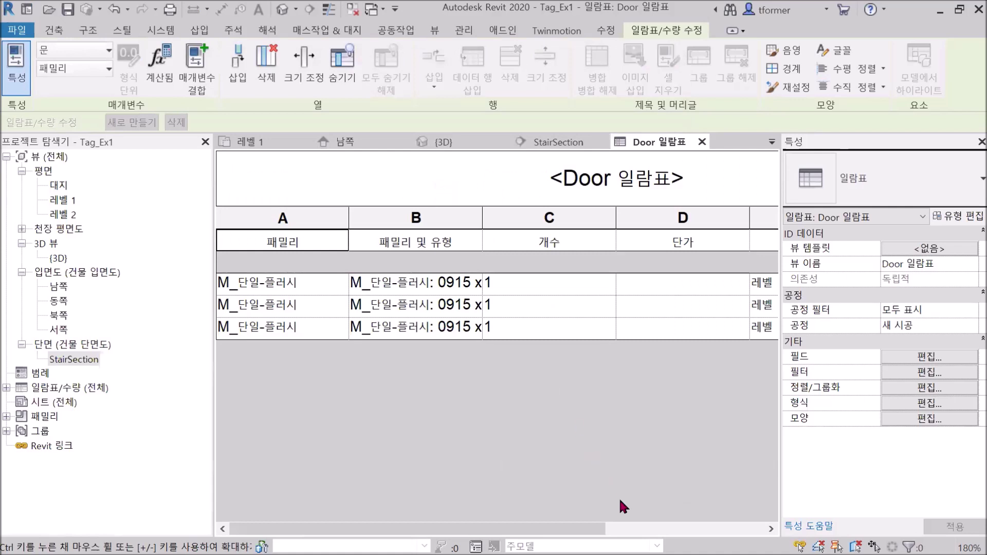
# Filter the Door 일람표 so that 레벨 is 같음 (equal) to 레벨 1
pyautogui.keyDown('ctrl'); pyautogui.scroll(-3, 518, 387); pyautogui.keyUp('ctrl')
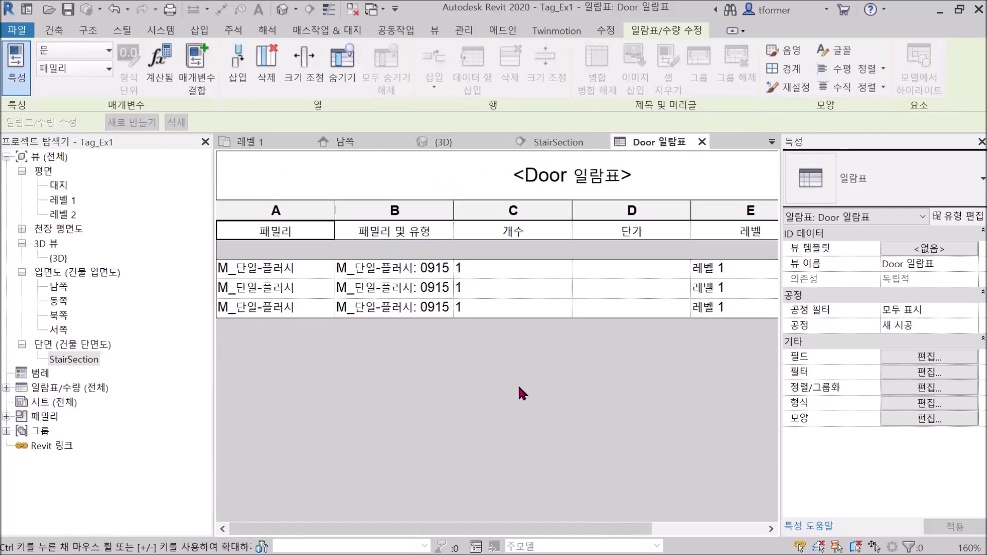
pyautogui.keyDown('ctrl'); pyautogui.scroll(-2, 514, 383); pyautogui.keyUp('ctrl')
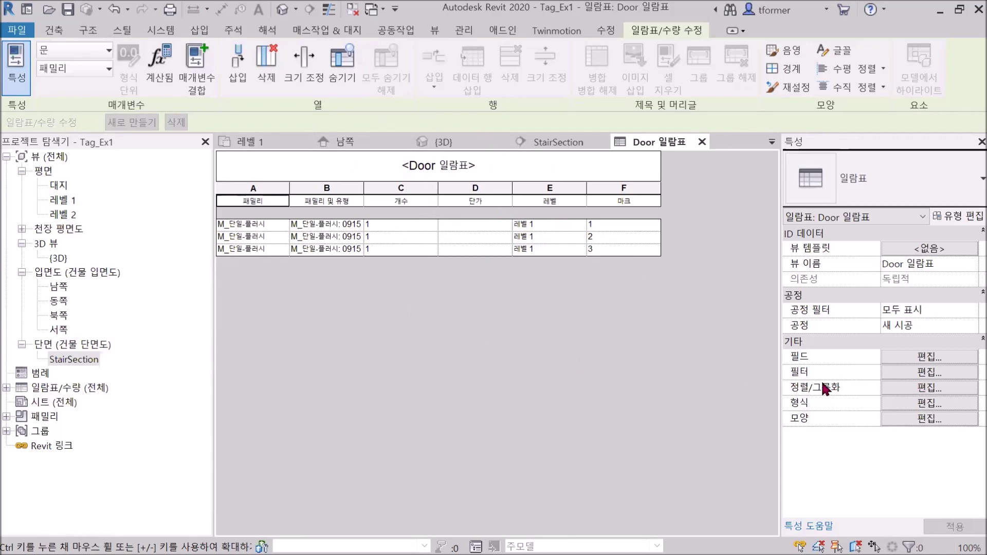
pyautogui.click(922, 373)
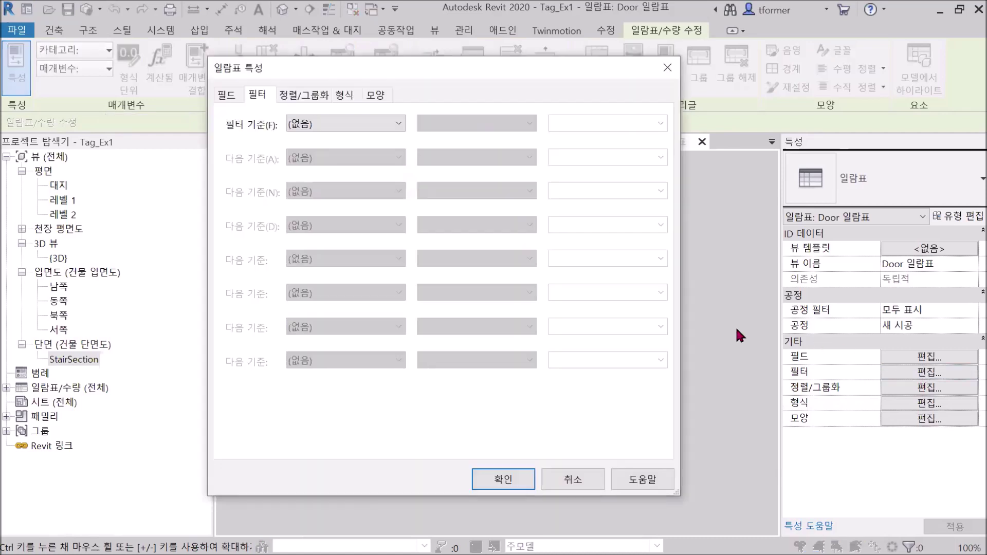
pyautogui.click(225, 99)
pyautogui.click(256, 98)
pyautogui.click(395, 122)
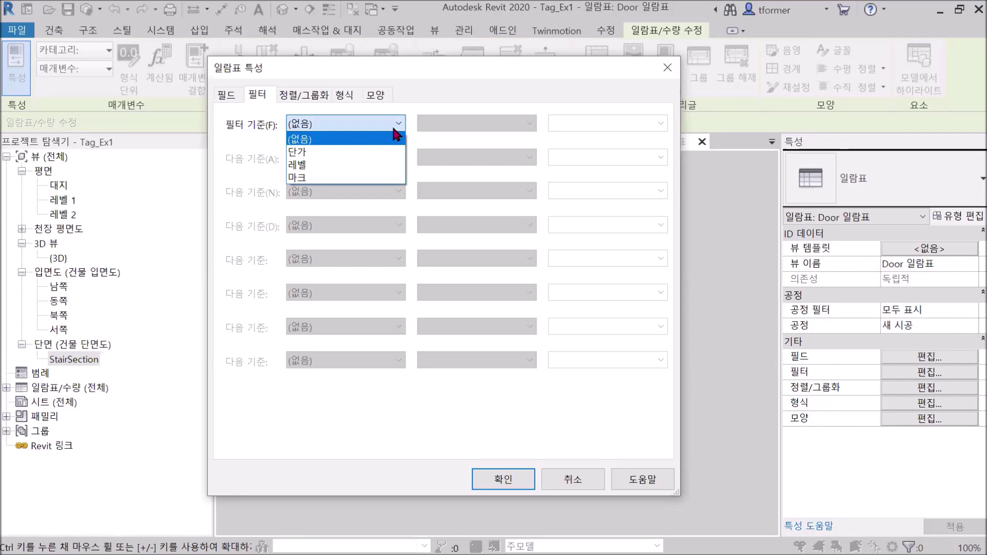
pyautogui.click(328, 165)
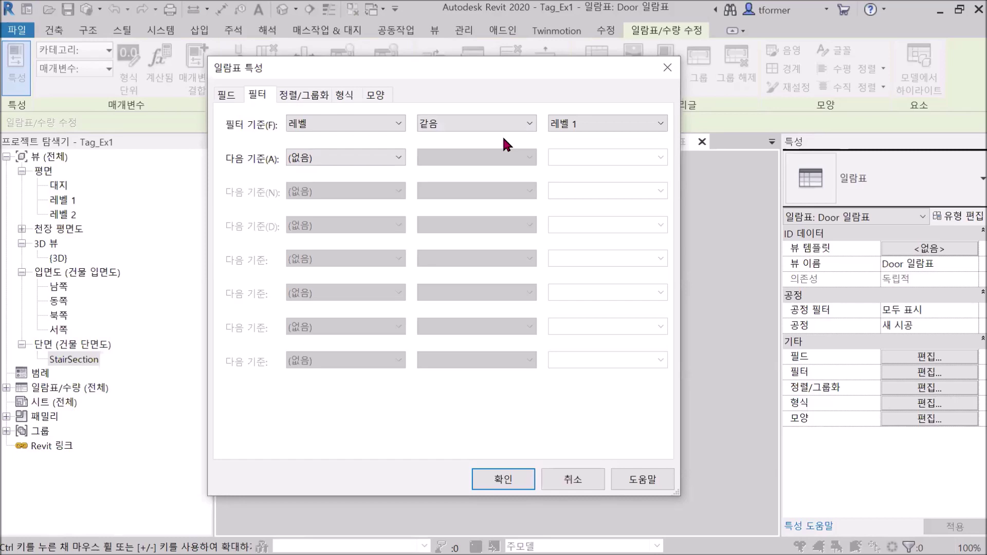
pyautogui.click(507, 480)
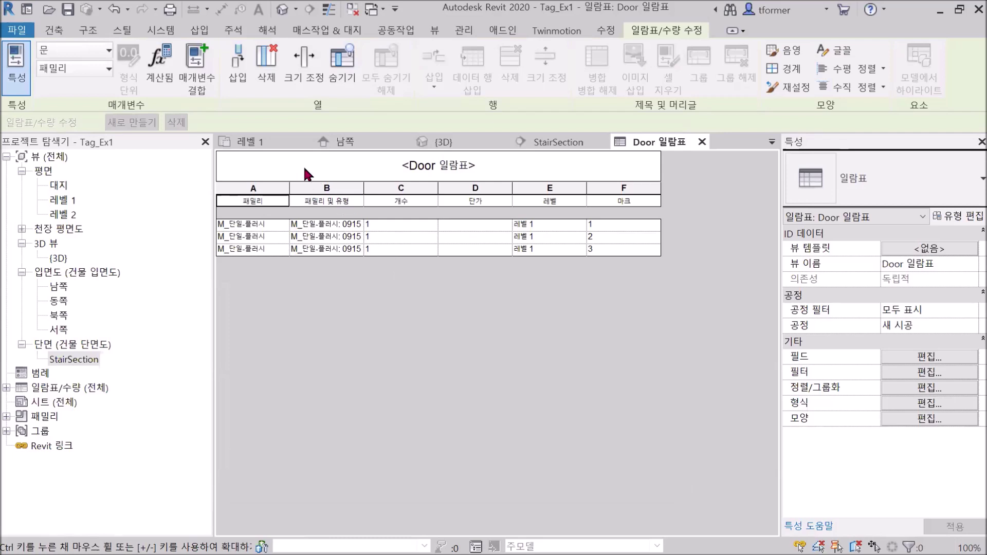
# Compare the Door 일람표 rows with the tagged doors in the 레벨 1 plan and inspect door 3
pyautogui.click(265, 144)
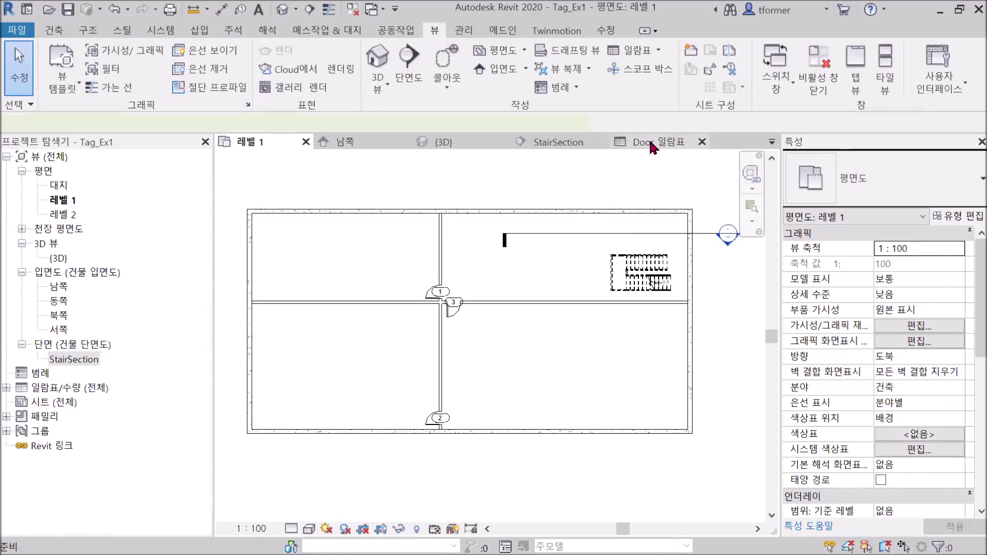
pyautogui.click(651, 147)
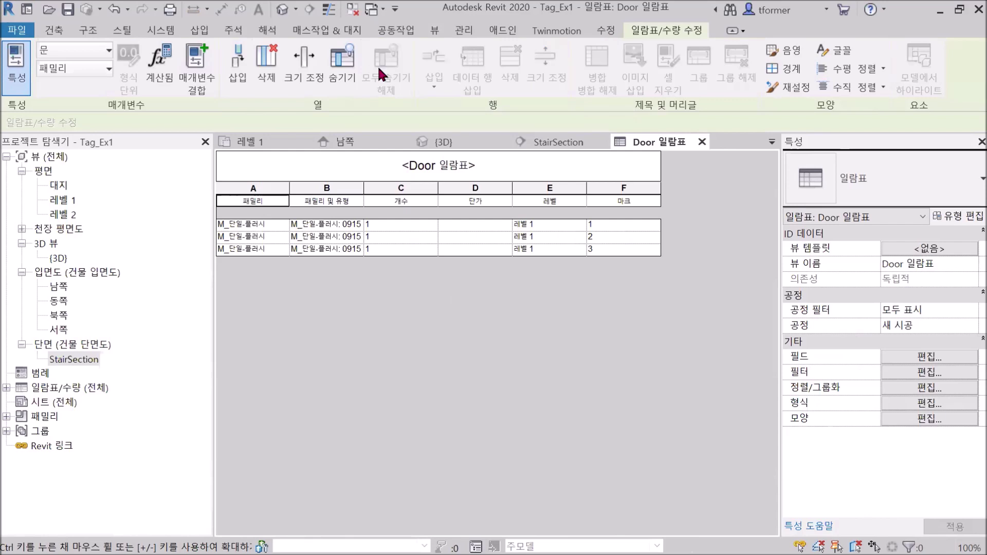
pyautogui.click(270, 143)
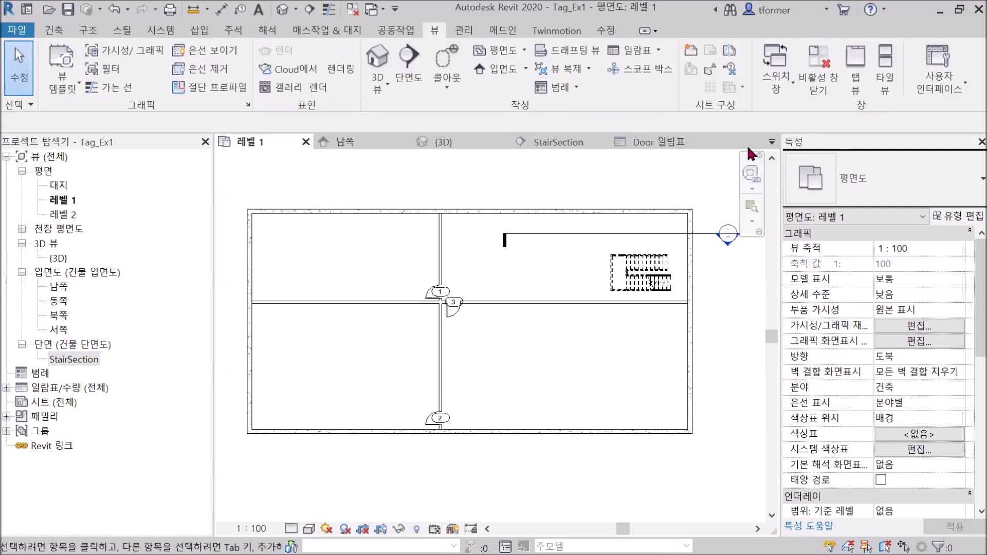
pyautogui.scroll(5, 454, 332)
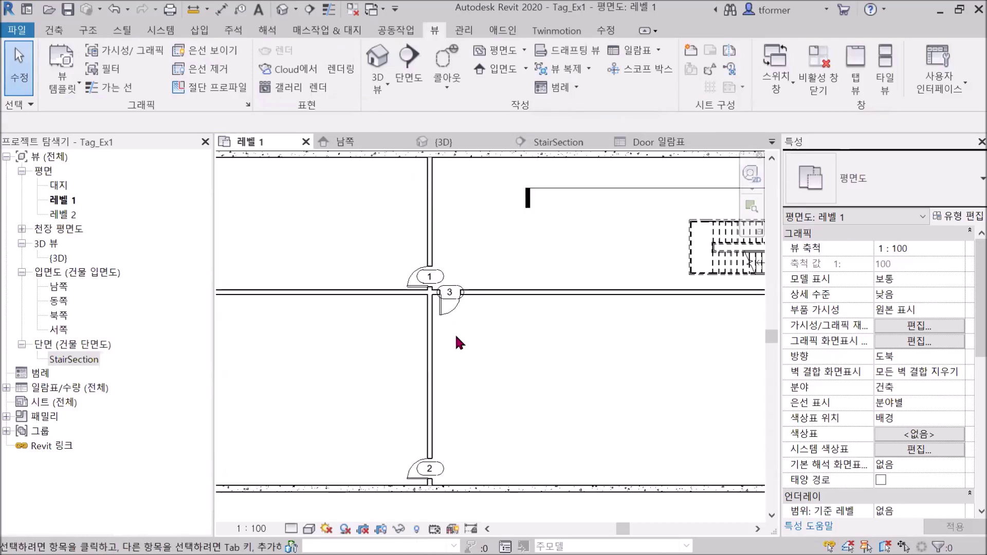
pyautogui.click(451, 294)
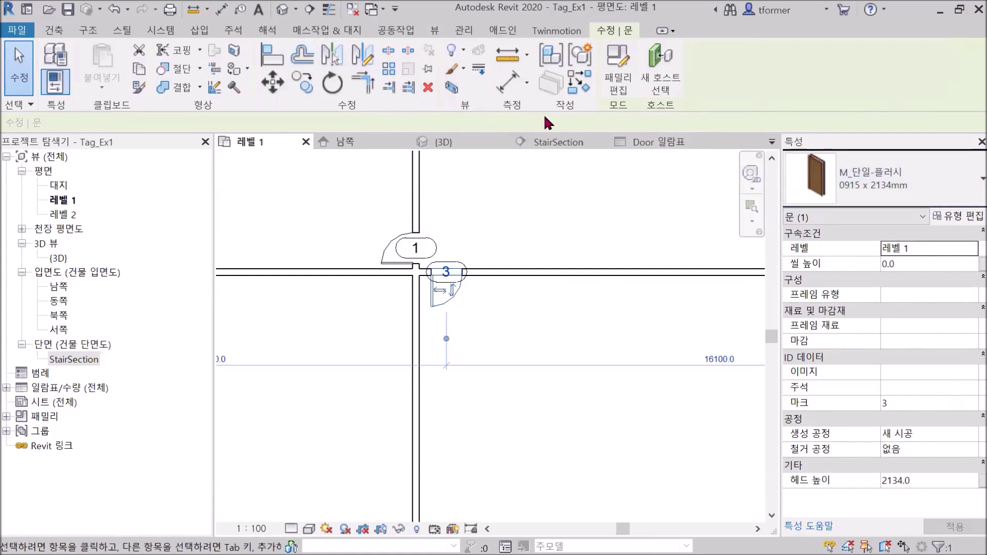
# Load the door family 단일-패널 1.rfa from the 문 library folder into the project
pyautogui.click(201, 31)
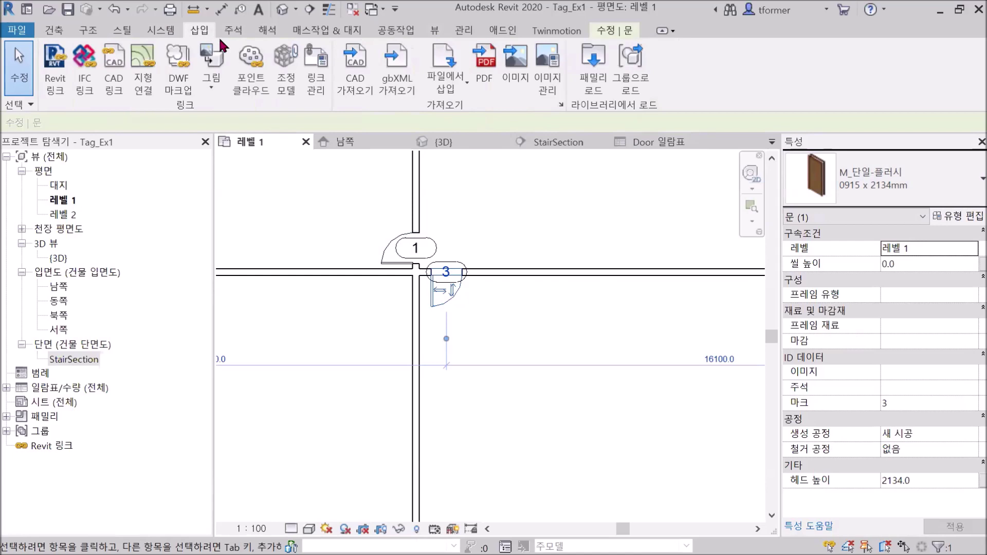
pyautogui.click(596, 64)
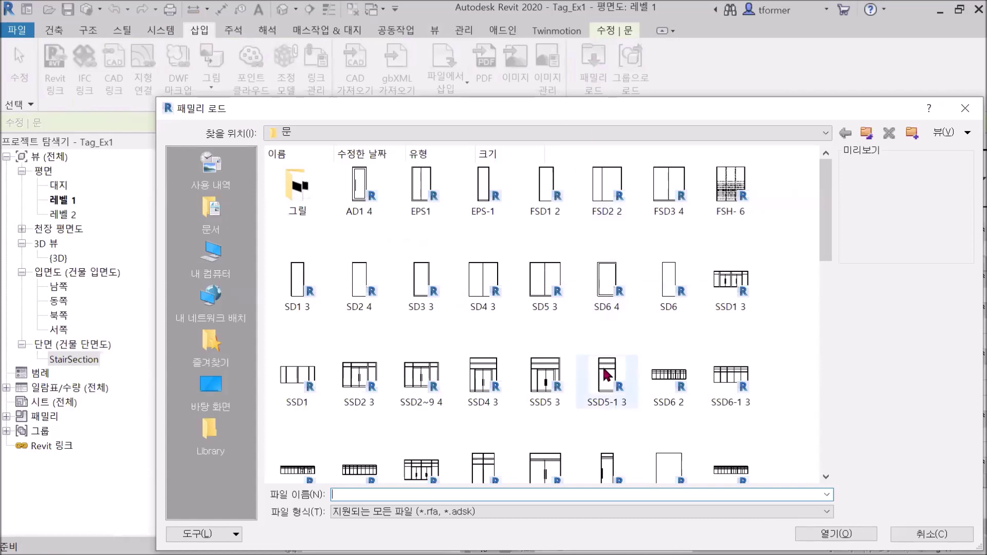
pyautogui.scroll(-3, 578, 310)
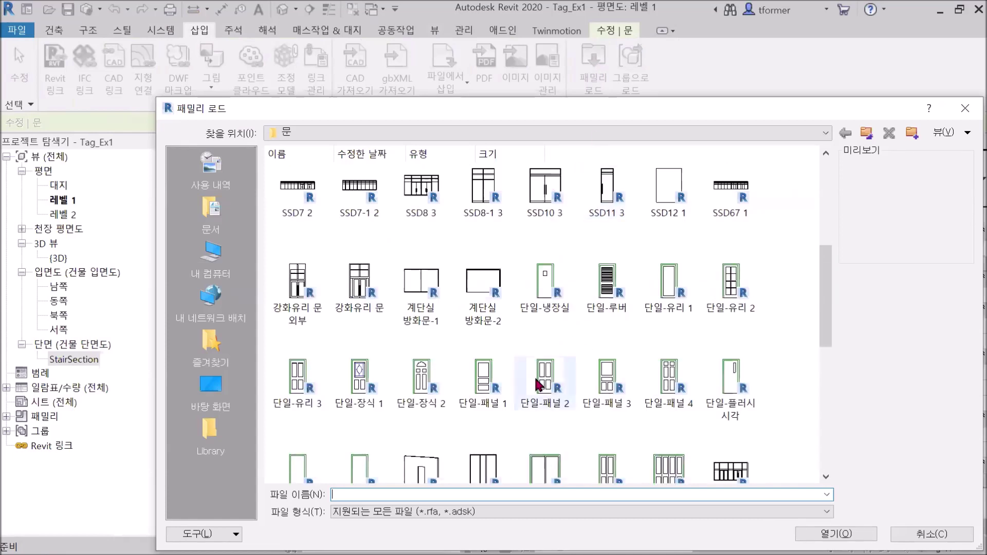
pyautogui.click(485, 366)
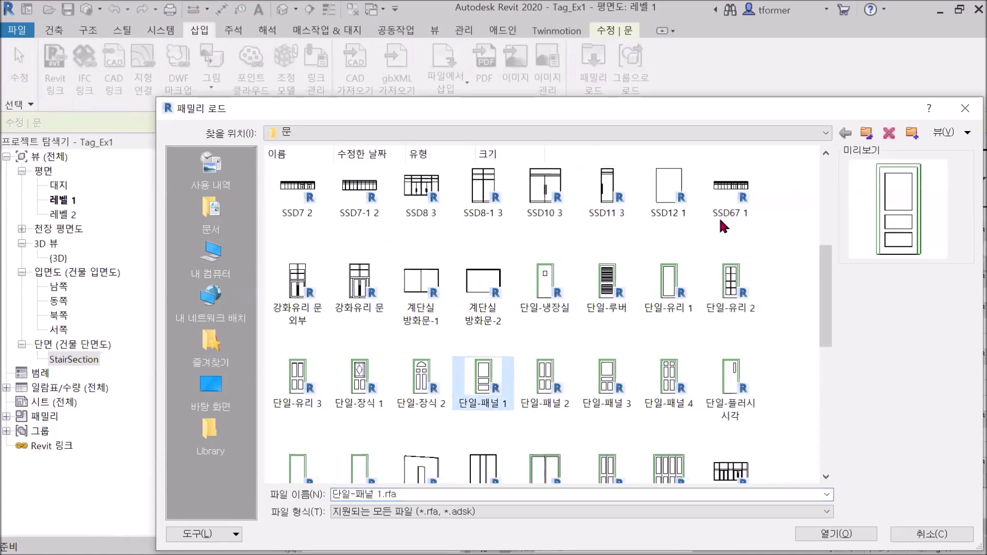
pyautogui.moveTo(544, 109); pyautogui.dragTo(457, 48)
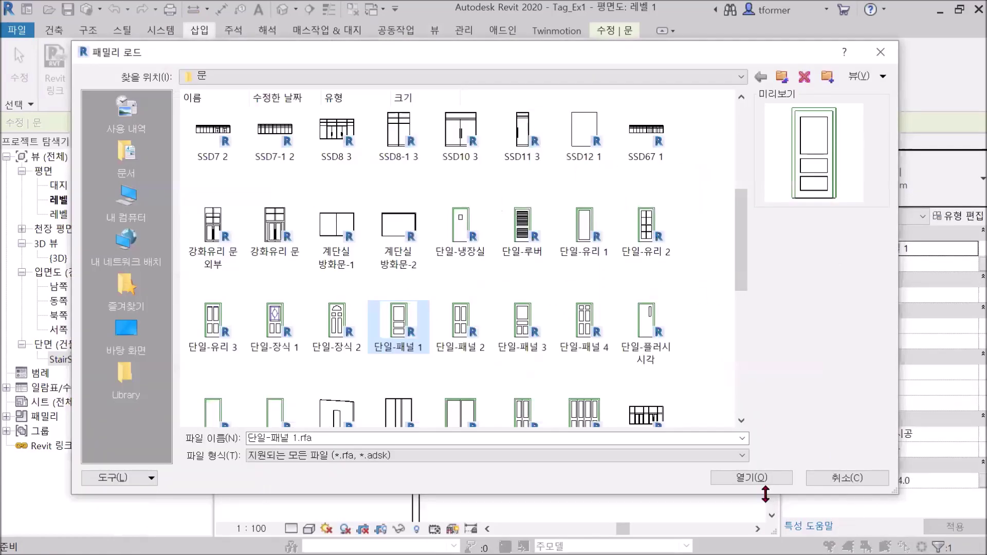
pyautogui.click(750, 478)
pyautogui.click(756, 323)
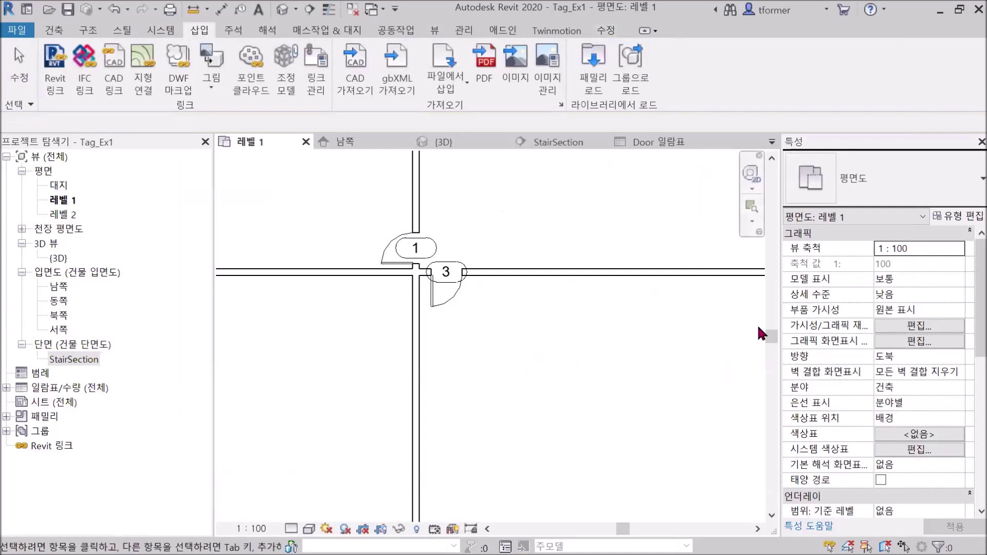
# Change door 3 in the 레벨 1 plan to the type 단일-패널 1, 0762 x 2032mm
pyautogui.click(452, 301)
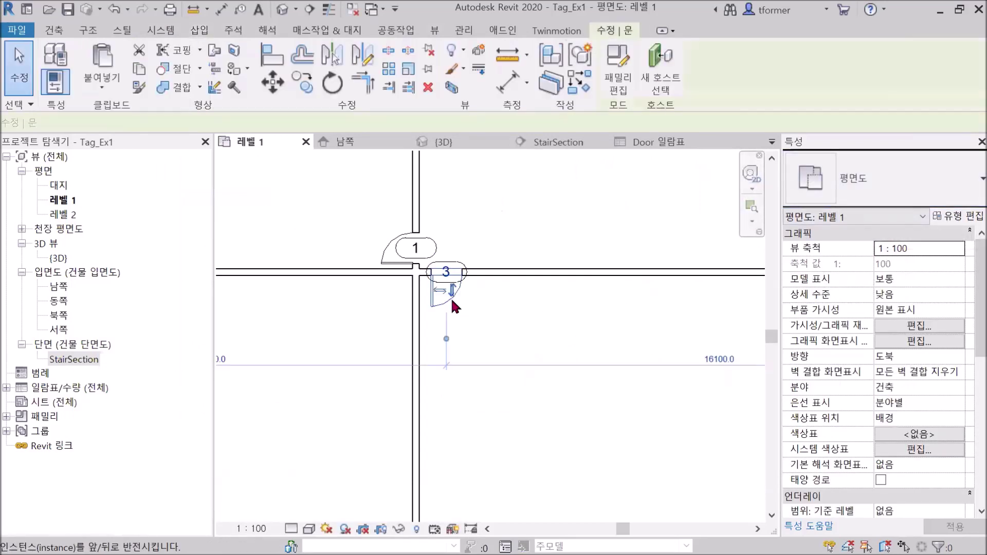
pyautogui.click(968, 180)
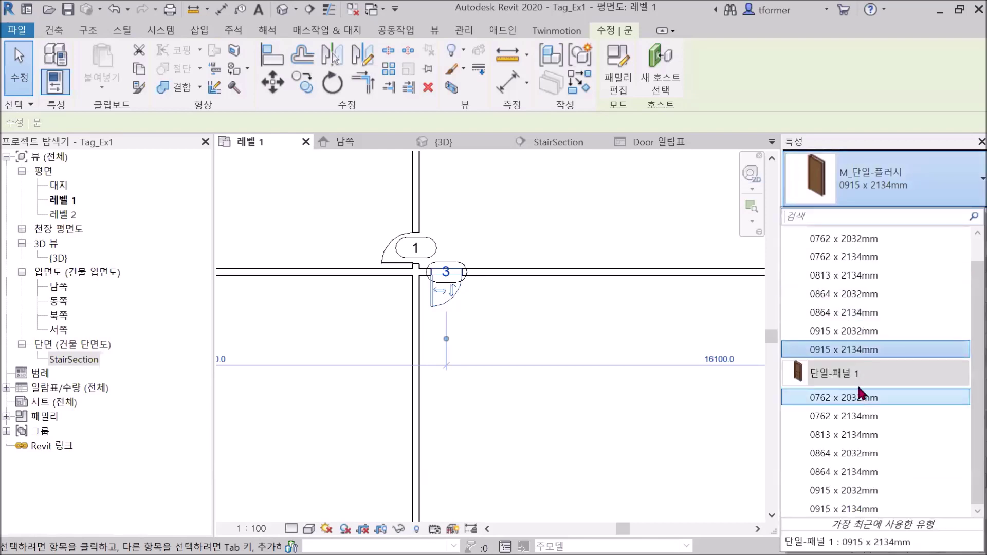
pyautogui.scroll(1, 865, 380)
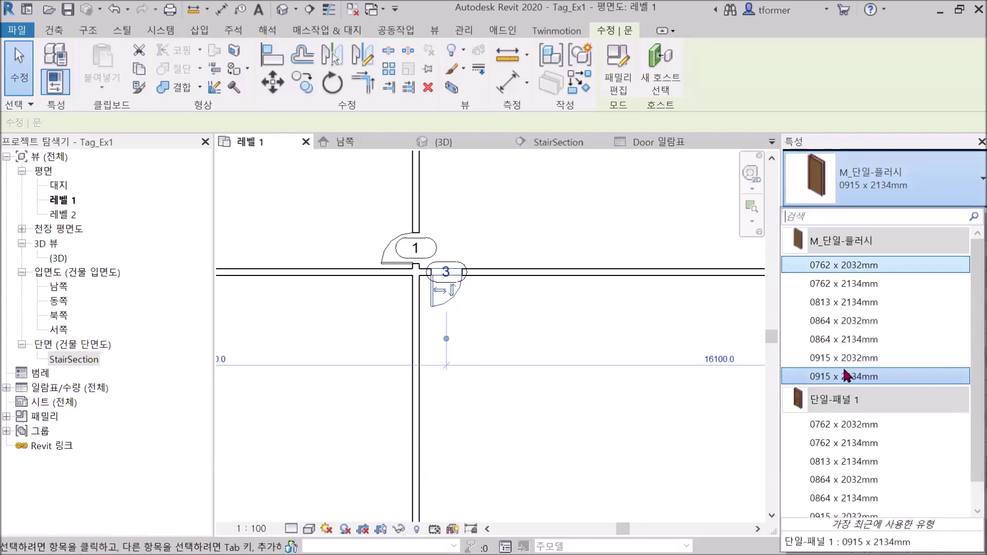
pyautogui.scroll(-1, 876, 479)
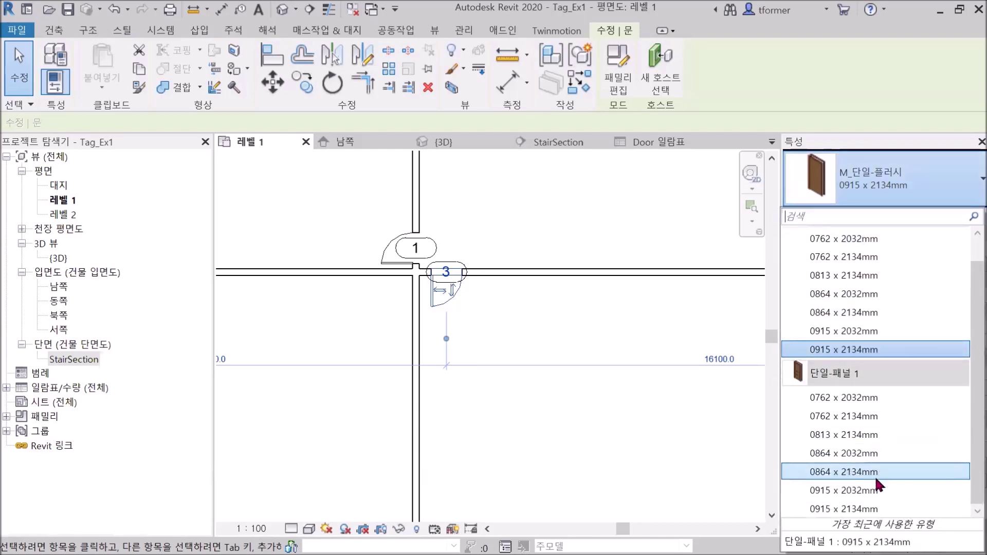
pyautogui.click(856, 397)
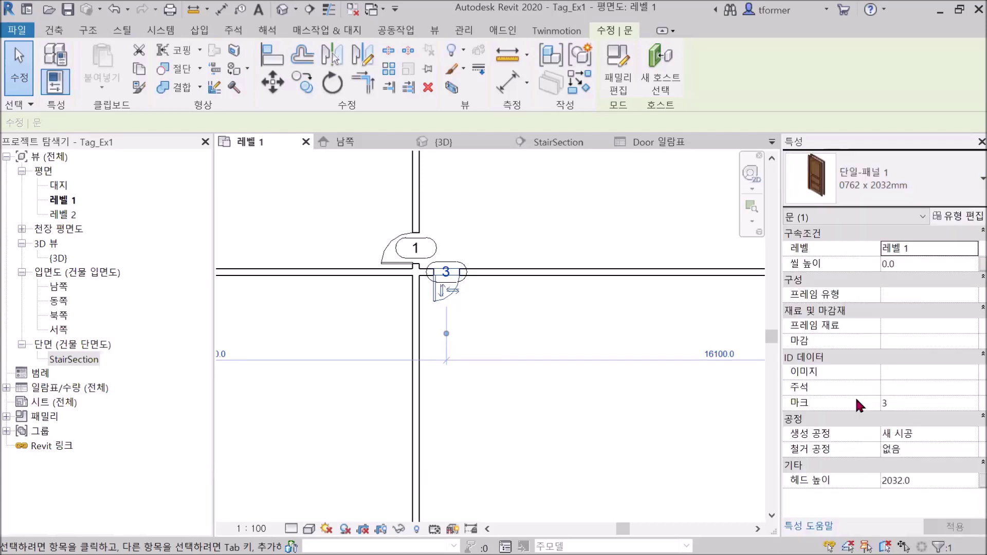
pyautogui.click(570, 206)
# Compare the family and type of doors 1 and 3 in the 레벨 1 plan with their rows in the Door 일람표
pyautogui.scroll(2, 434, 304)
pyautogui.scroll(1, 432, 300)
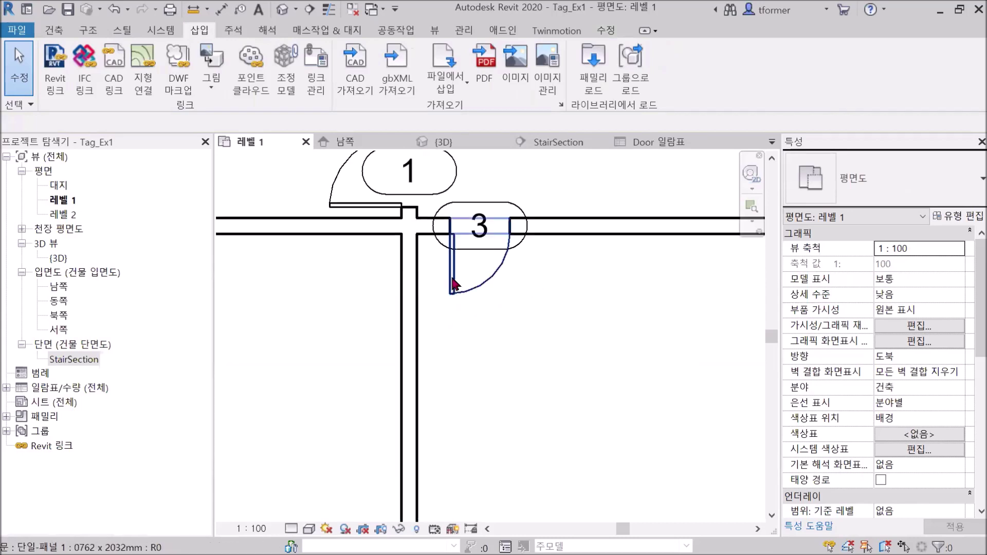
pyautogui.click(339, 204)
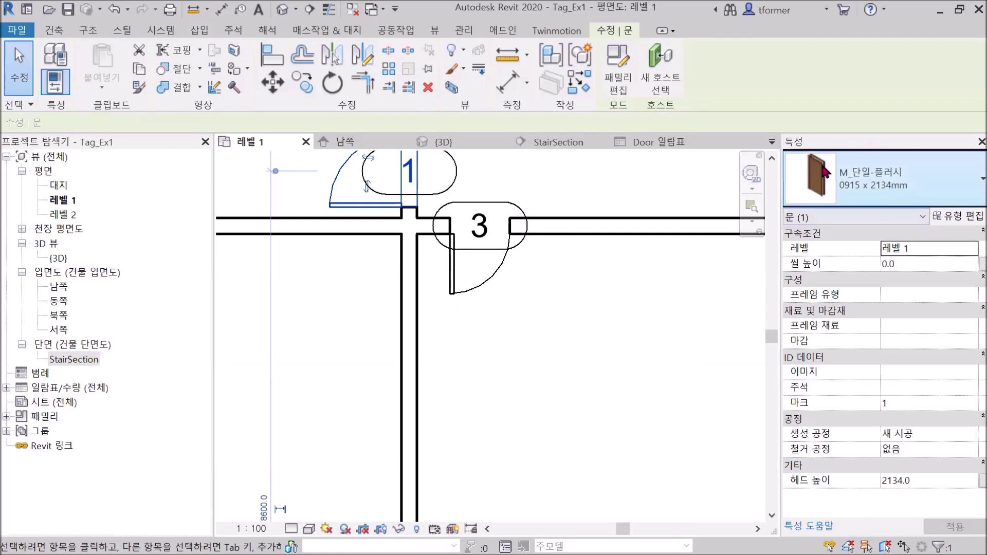
pyautogui.click(493, 279)
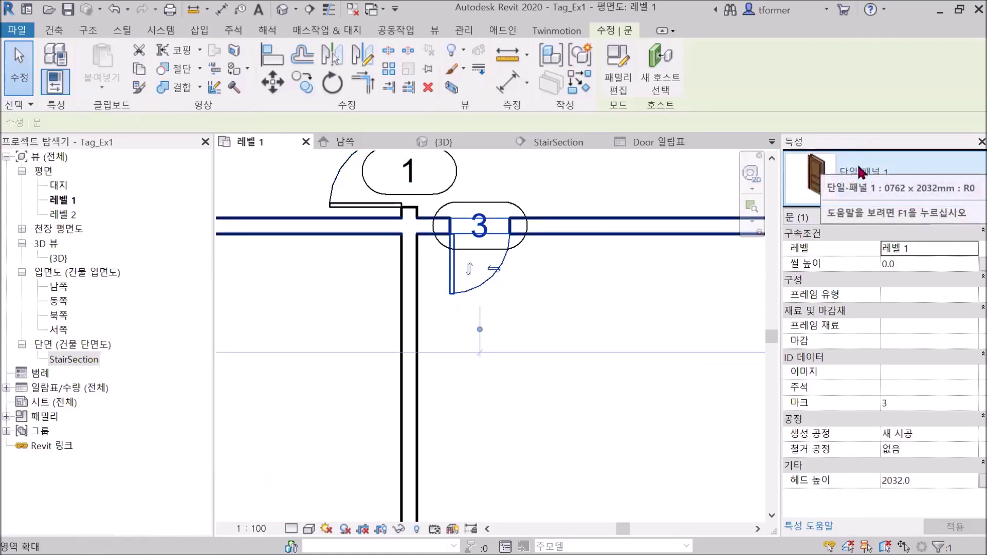
pyautogui.click(579, 289)
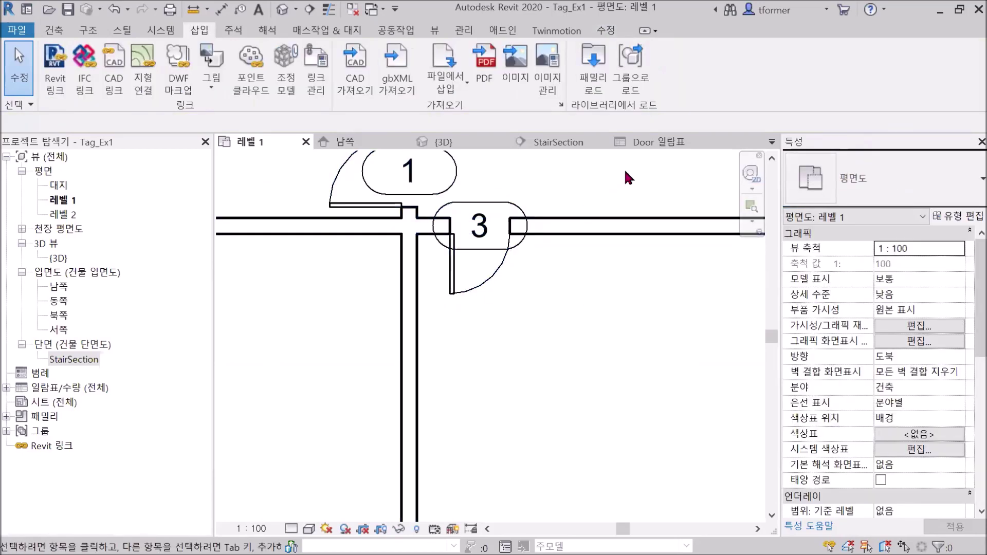
pyautogui.click(660, 142)
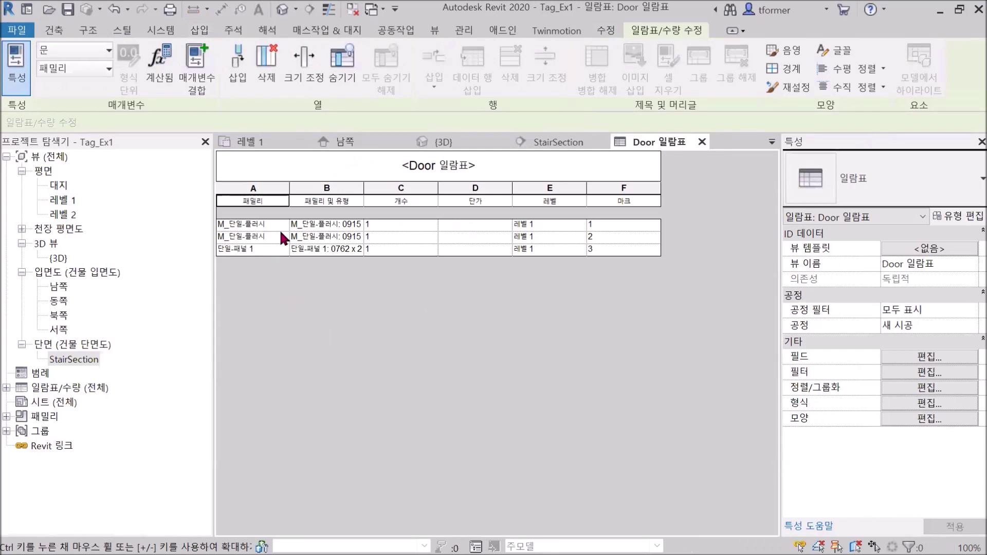
pyautogui.keyDown('ctrl'); pyautogui.scroll(2, 279, 228); pyautogui.keyUp('ctrl')
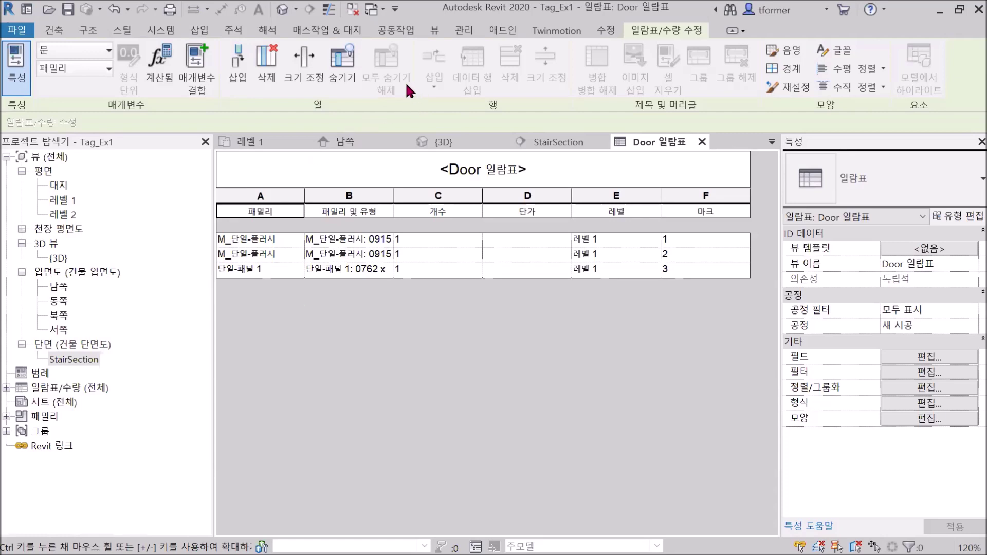
# Load the sliding door family 미닫이 문.rfa from the 문 library folder into the project
pyautogui.click(199, 30)
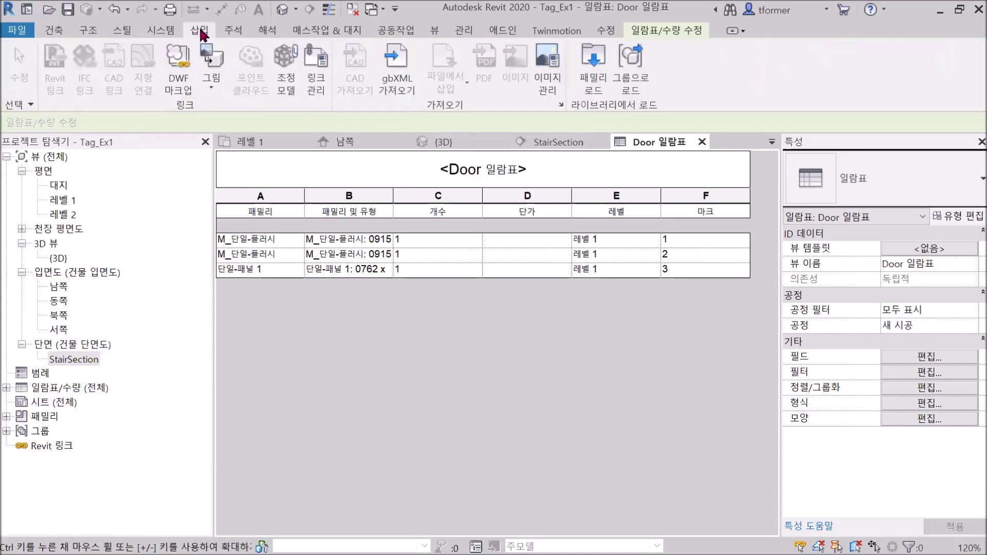
pyautogui.click(594, 57)
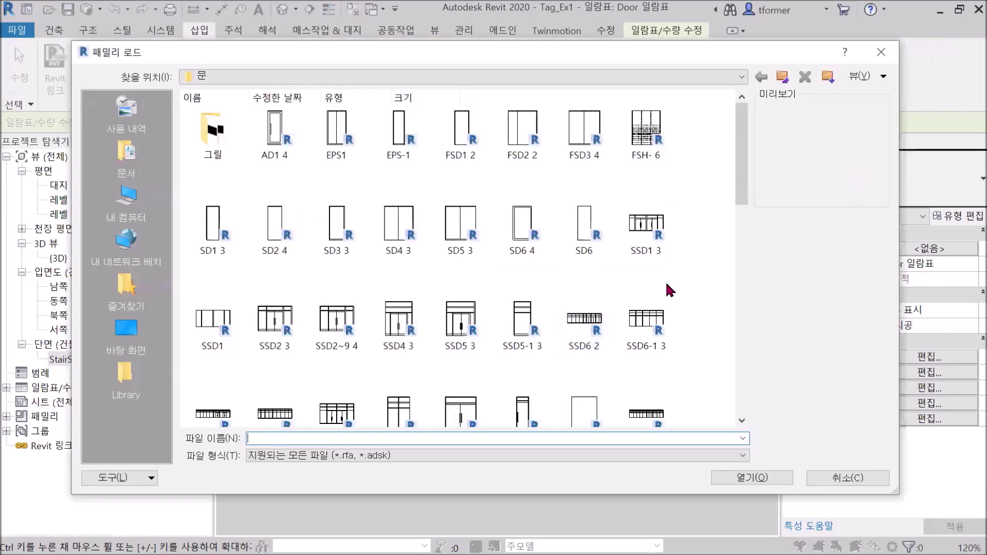
pyautogui.scroll(-3, 665, 283)
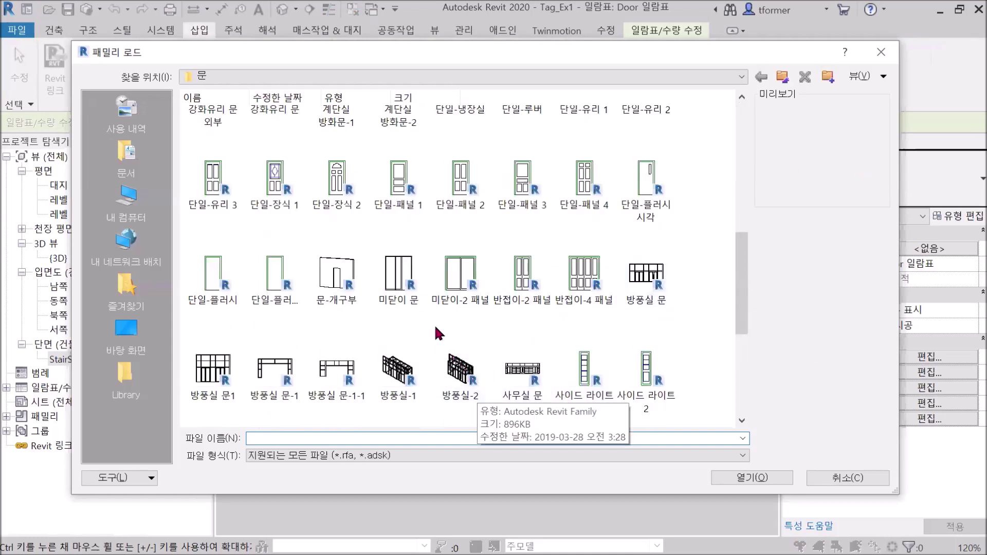
pyautogui.click(398, 282)
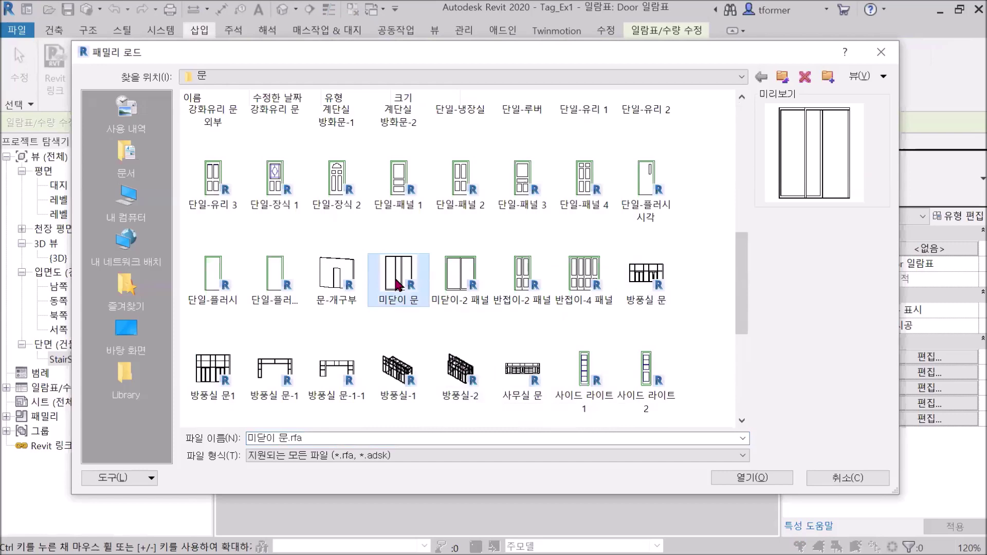
pyautogui.click(743, 479)
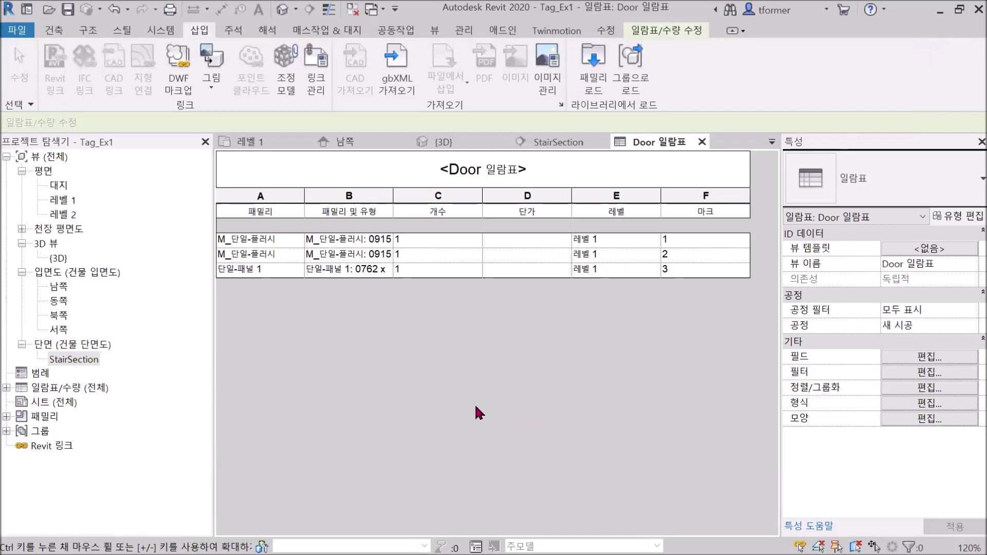
# Change the 패밀리 value of the door with 마크 3 to 미닫이 문 in the Door 일람표
pyautogui.click(297, 270)
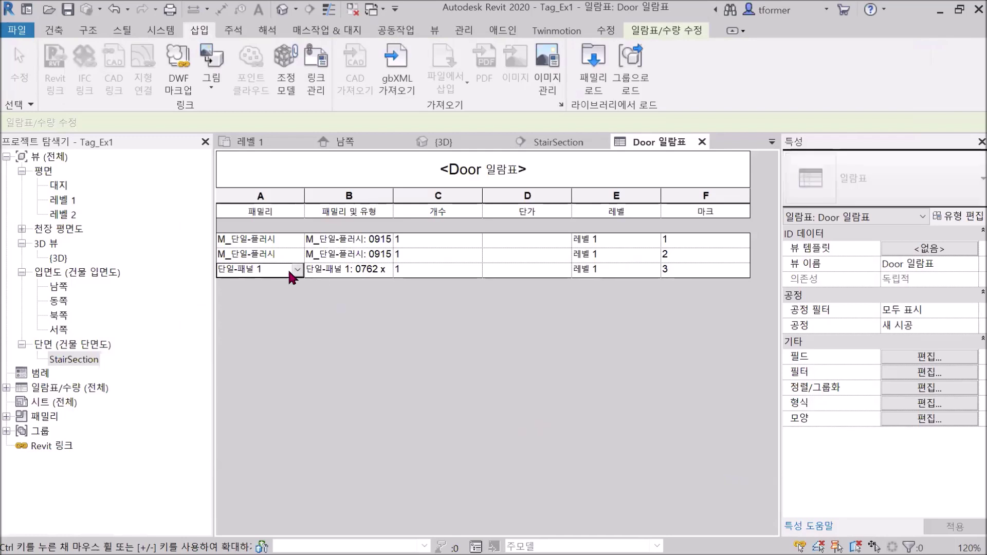
pyautogui.click(296, 270)
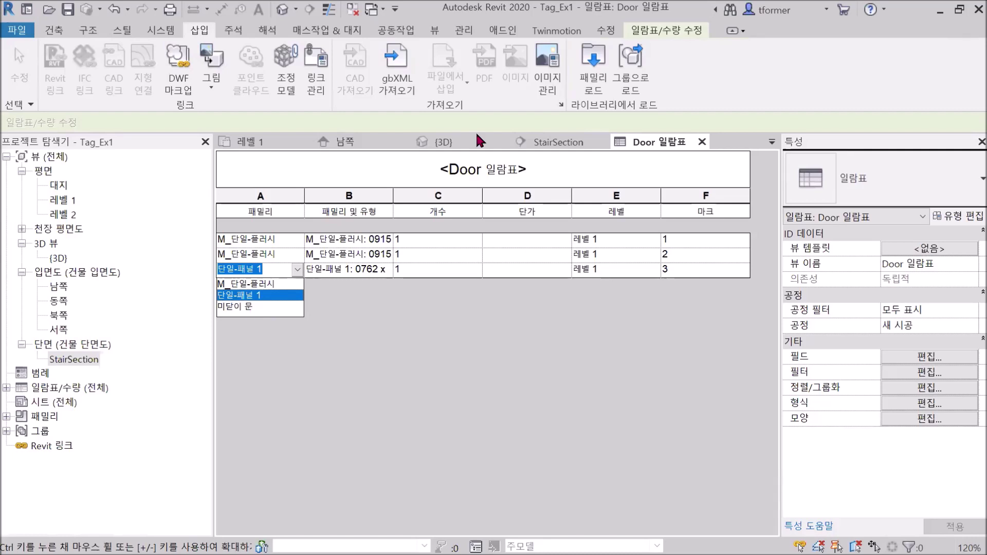
pyautogui.click(245, 307)
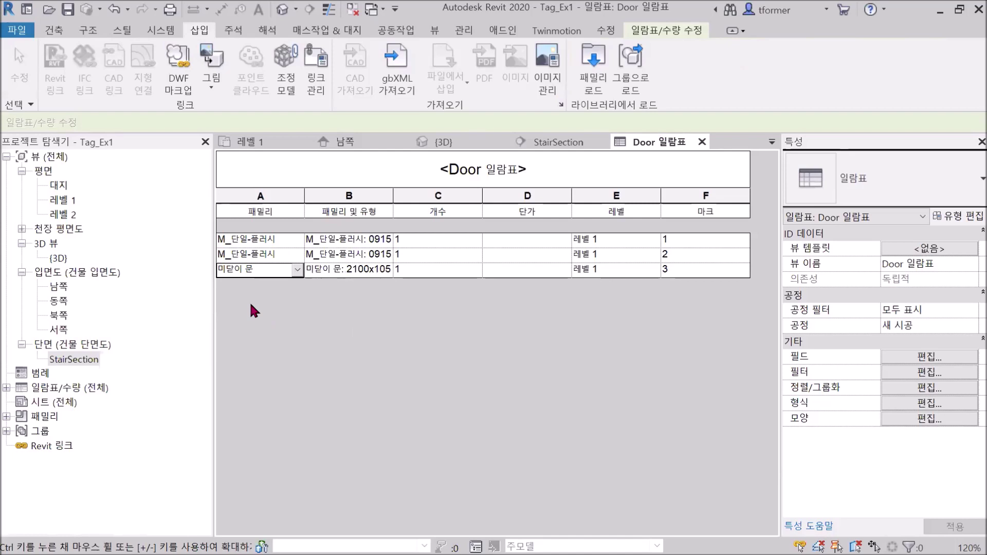
# Move sliding door 3 in the 레벨 1 plan along its horizontal wall, away from the wall junction near door 1
pyautogui.click(273, 139)
pyautogui.scroll(-1, 468, 185)
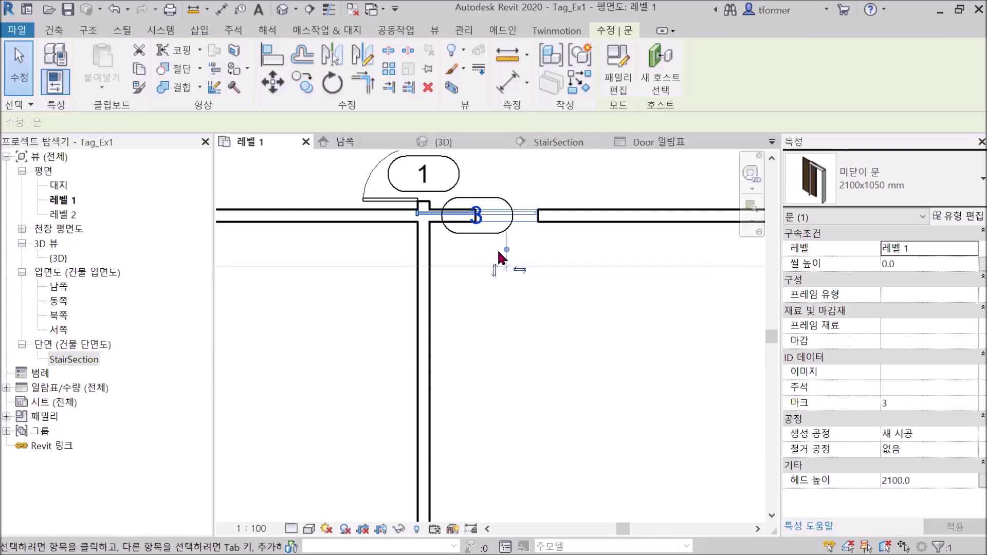
pyautogui.click(545, 319)
pyautogui.click(520, 224)
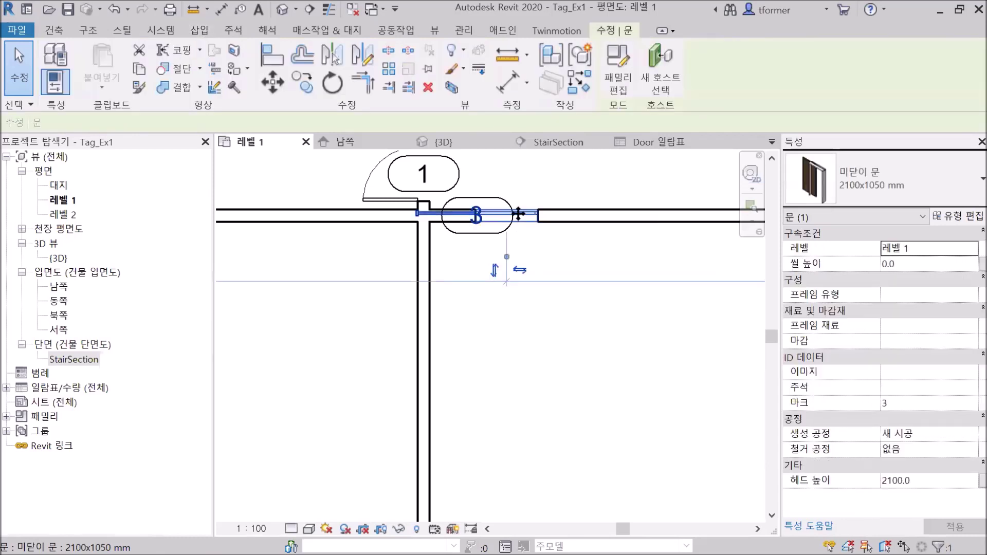
pyautogui.click(272, 82)
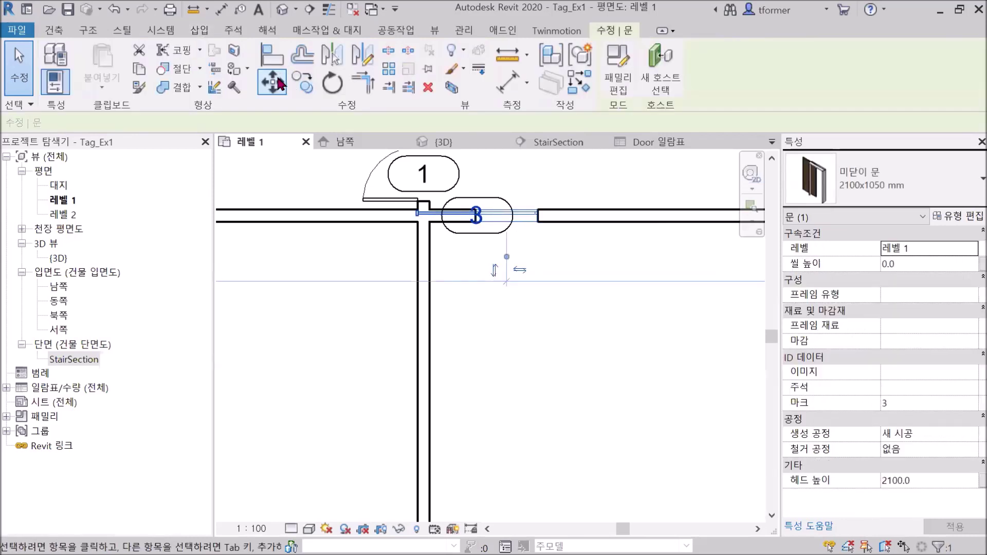
pyautogui.click(506, 226)
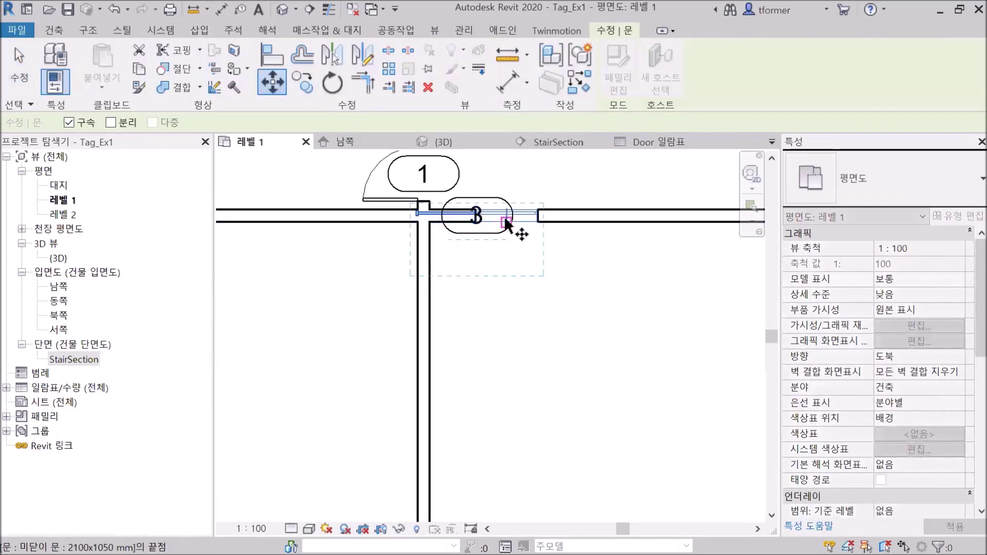
pyautogui.click(567, 226)
pyautogui.click(544, 361)
pyautogui.scroll(-1, 557, 245)
pyautogui.moveTo(569, 247); pyautogui.dragTo(463, 286, button='middle')
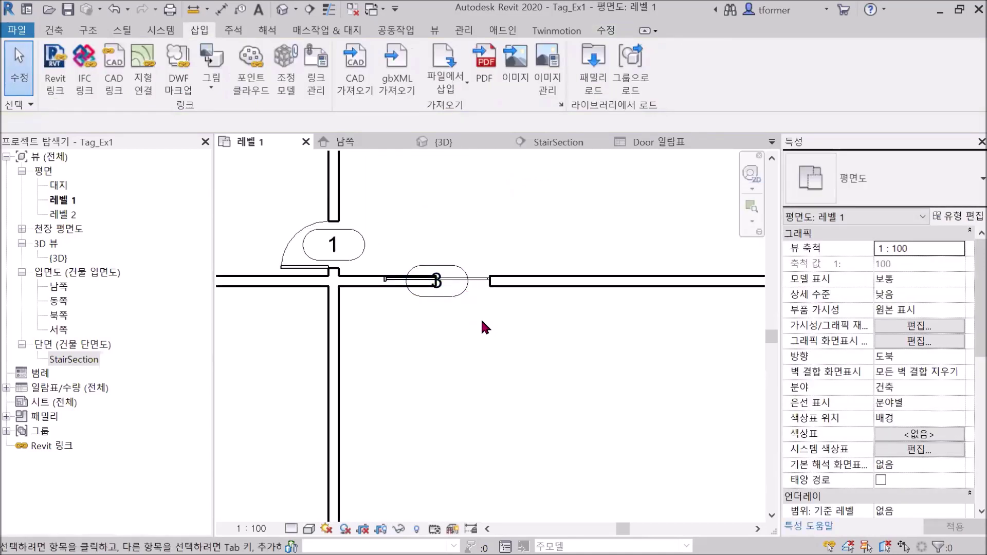
# Delete door 3 from the 레벨 1 plan and check the remaining rows and row options in the Door 일람표
pyautogui.click(470, 281)
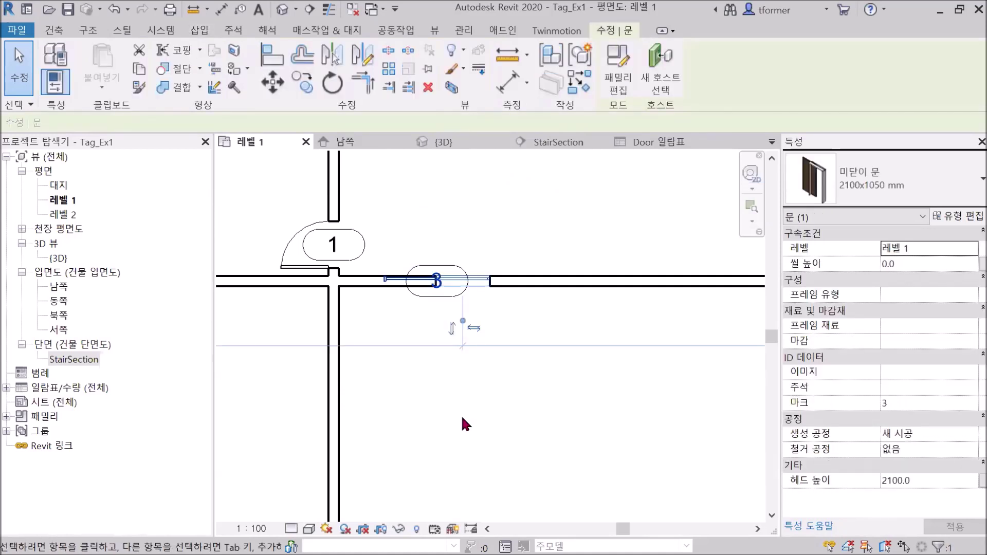
pyautogui.press('Delete')
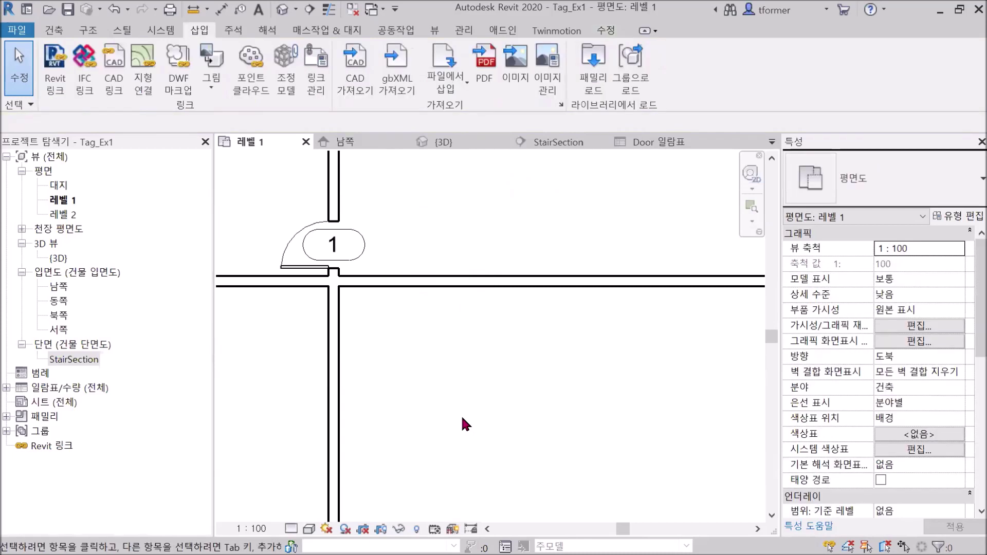
pyautogui.click(661, 142)
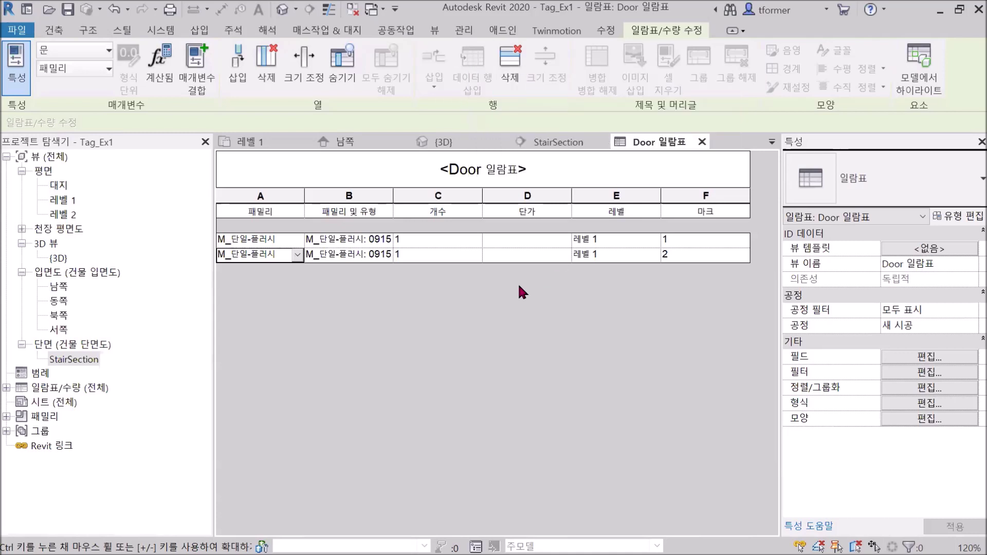
pyautogui.click(446, 257)
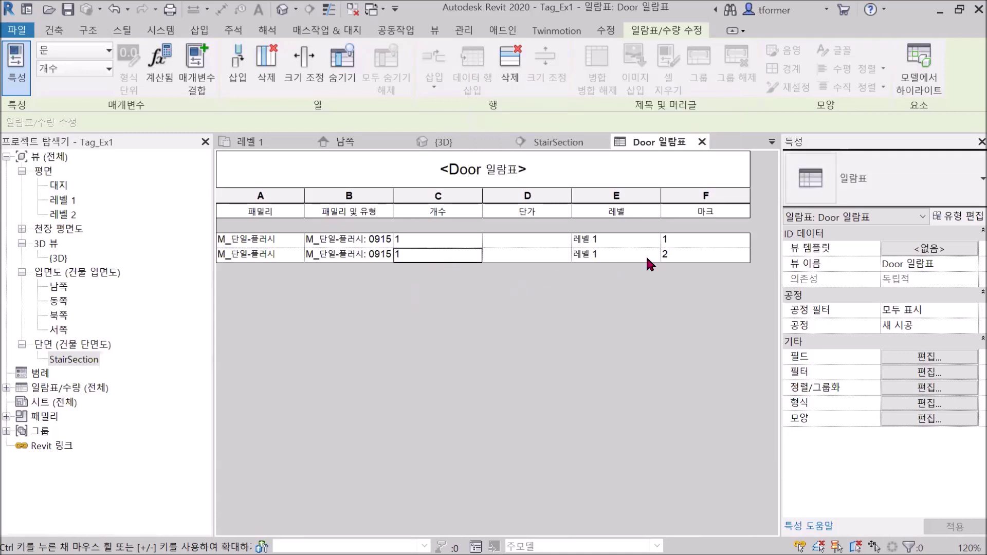
pyautogui.rightClick(259, 255)
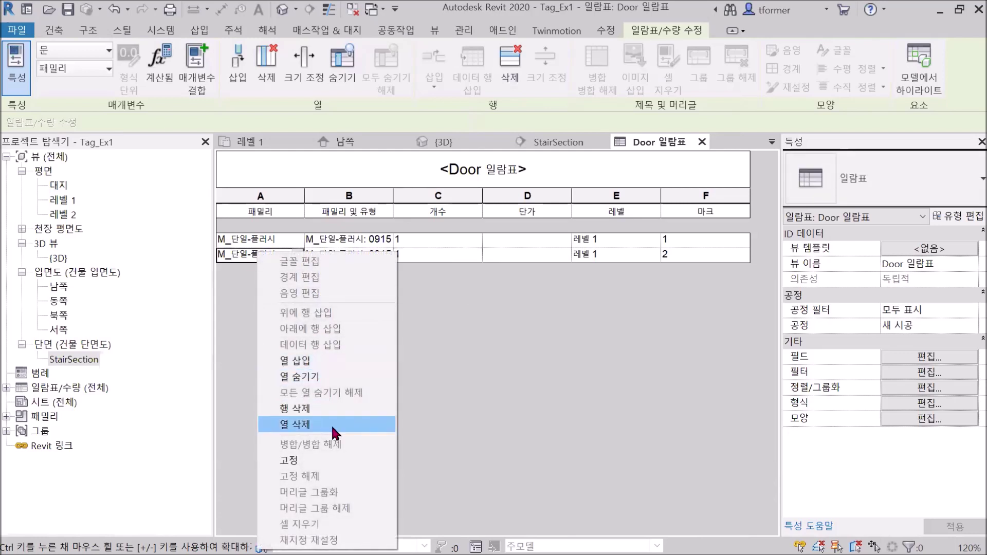
# Select the door with 마크 2 through its schedule row and change it to the type 미닫이 문, 2100x1050 mm in the 레벨 1 plan
pyautogui.click(480, 255)
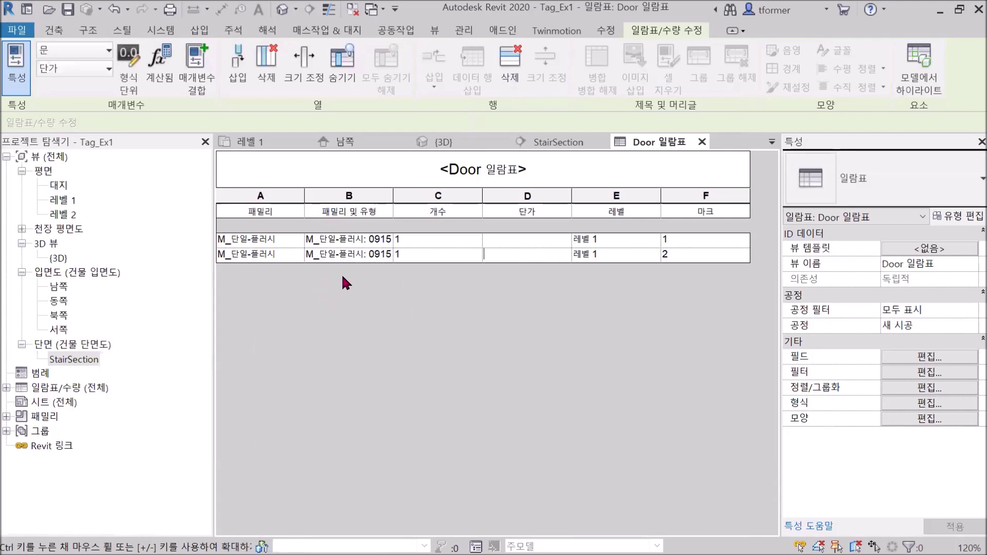
pyautogui.click(265, 145)
pyautogui.scroll(-1, 445, 339)
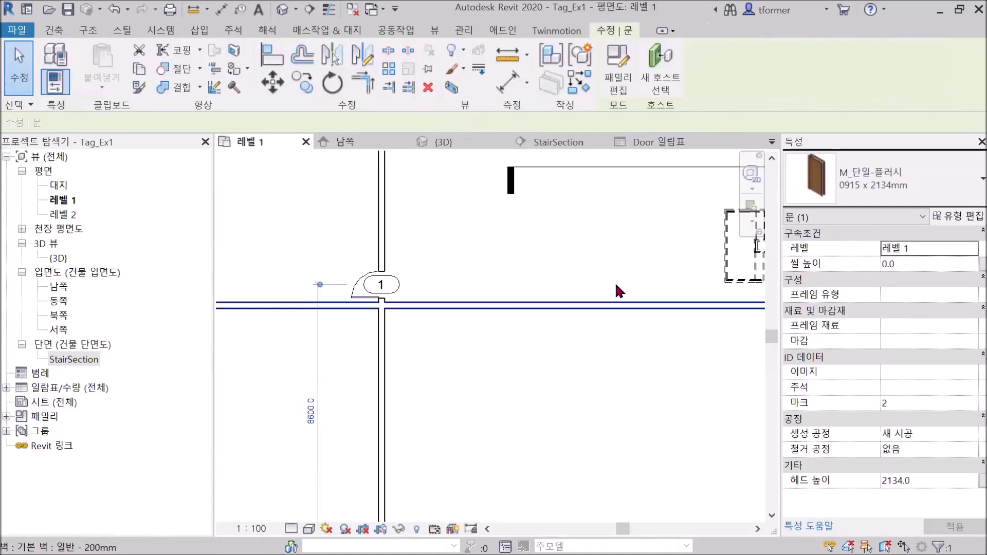
pyautogui.click(968, 188)
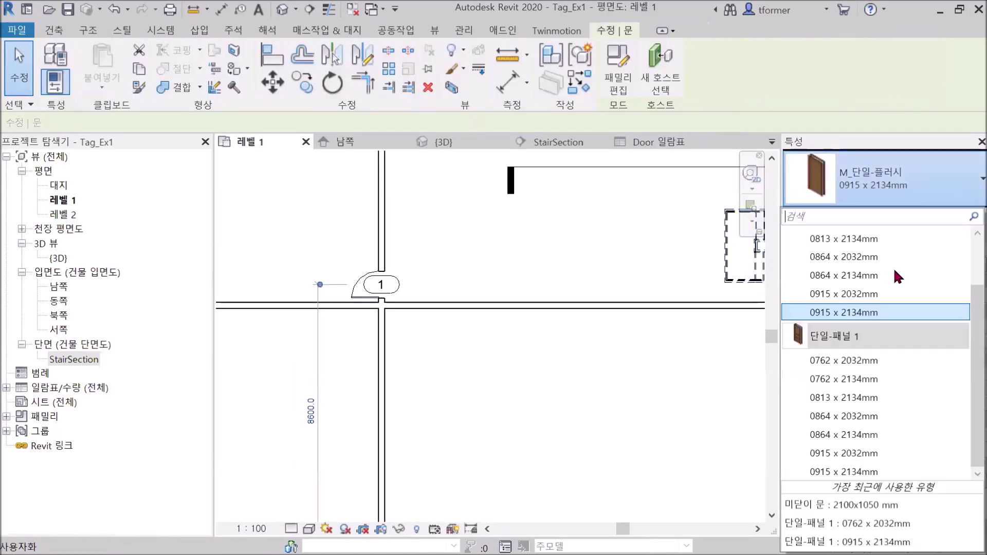
pyautogui.scroll(1, 874, 393)
pyautogui.scroll(-1, 879, 391)
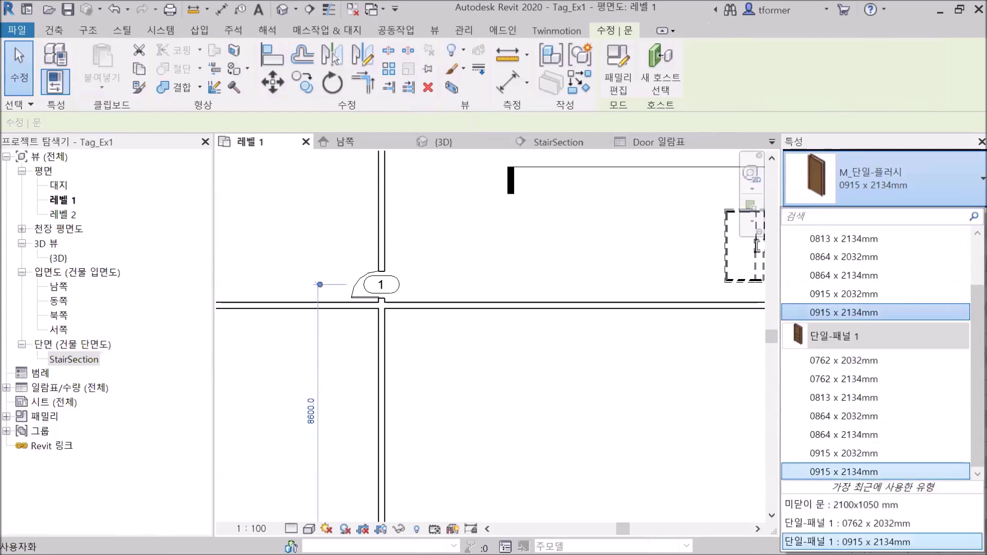
pyautogui.click(875, 507)
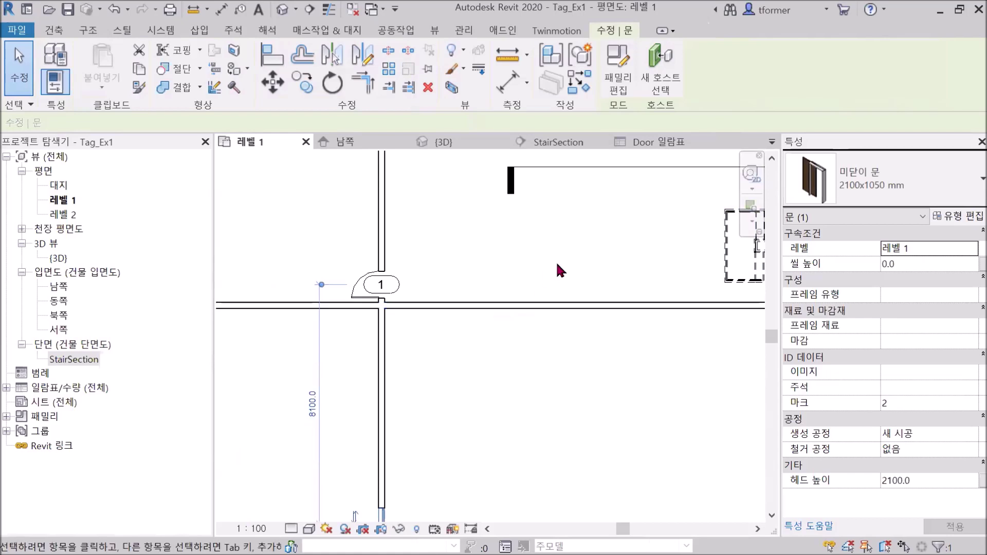
# Place a 미닫이 문 2100x1050 mm door in the horizontal wall beside door 1, with its panel sliding away from the wall junction
pyautogui.click(57, 32)
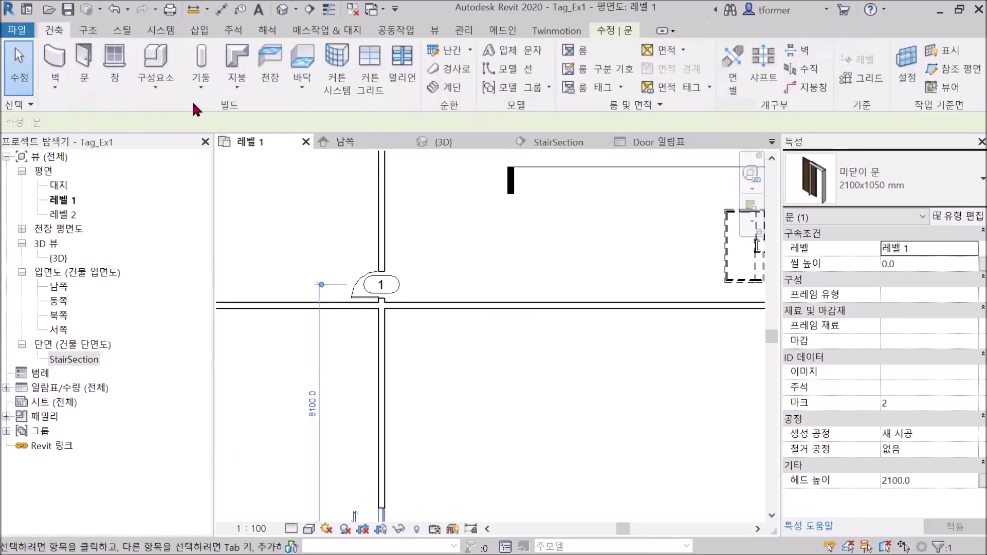
pyautogui.click(84, 64)
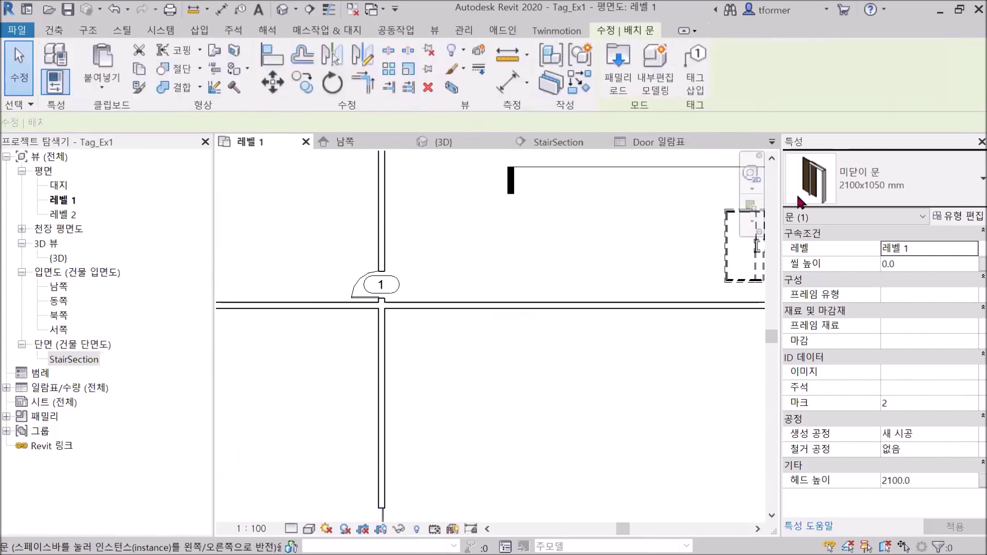
pyautogui.press('space')
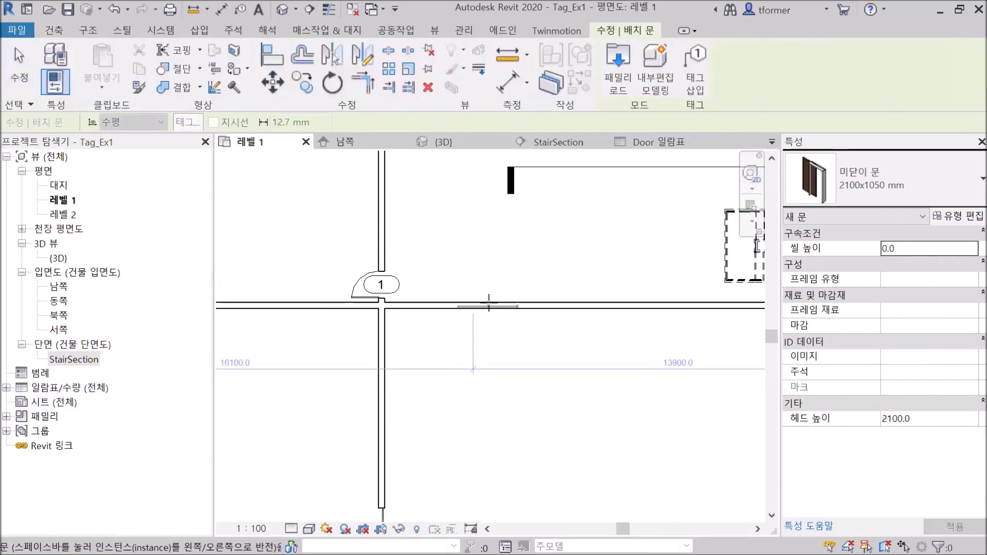
pyautogui.rightClick(510, 262)
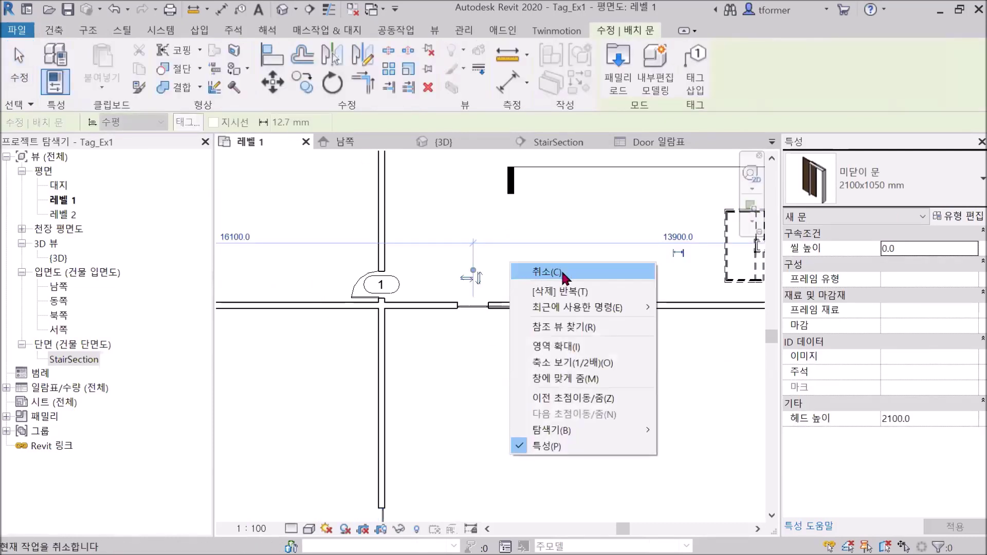
pyautogui.click(564, 278)
pyautogui.scroll(3, 563, 293)
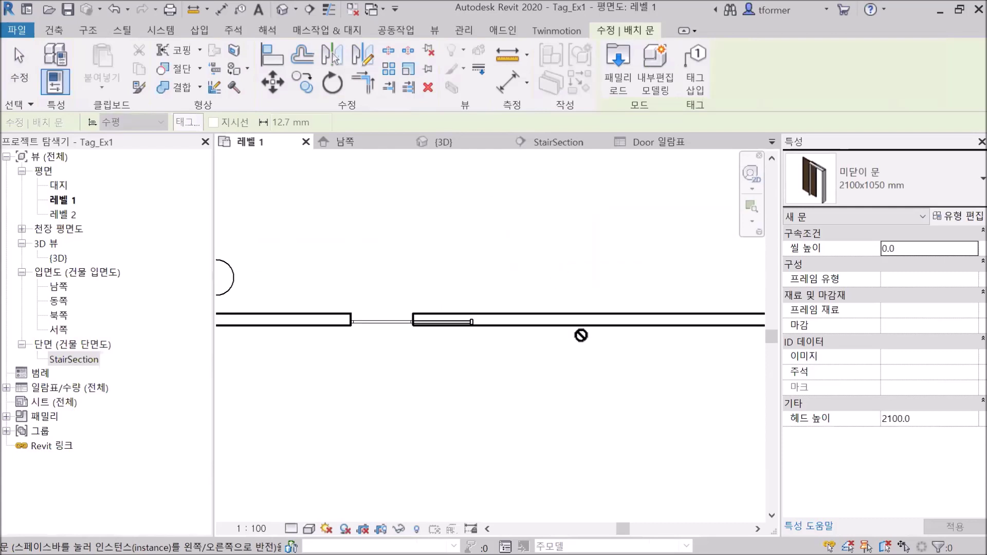
pyautogui.rightClick(516, 196)
pyautogui.click(548, 208)
pyautogui.scroll(-2, 549, 211)
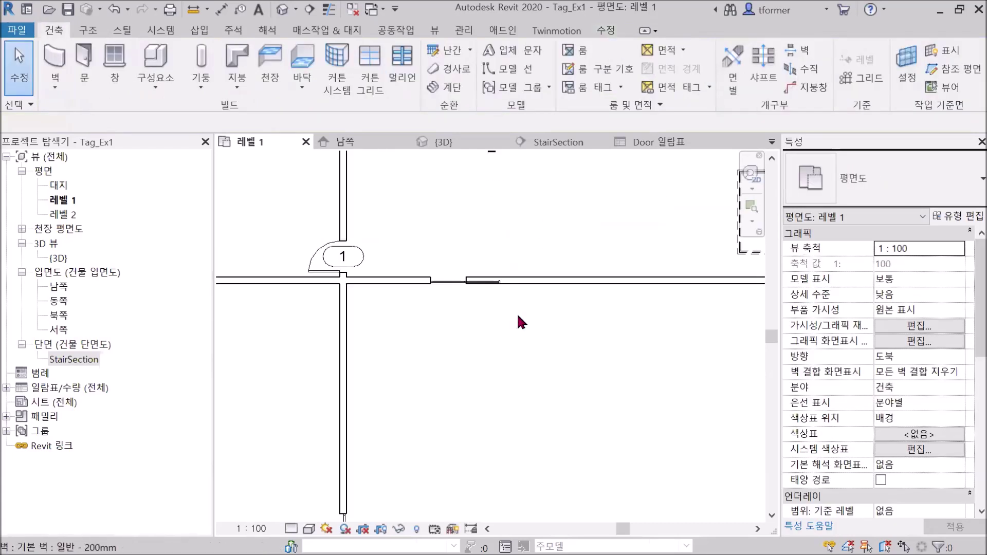
# Check the new door's row in the Door 일람표 and change door 2 in the 레벨 1 plan to M_단일-플러시 0762 x 2032mm
pyautogui.click(656, 144)
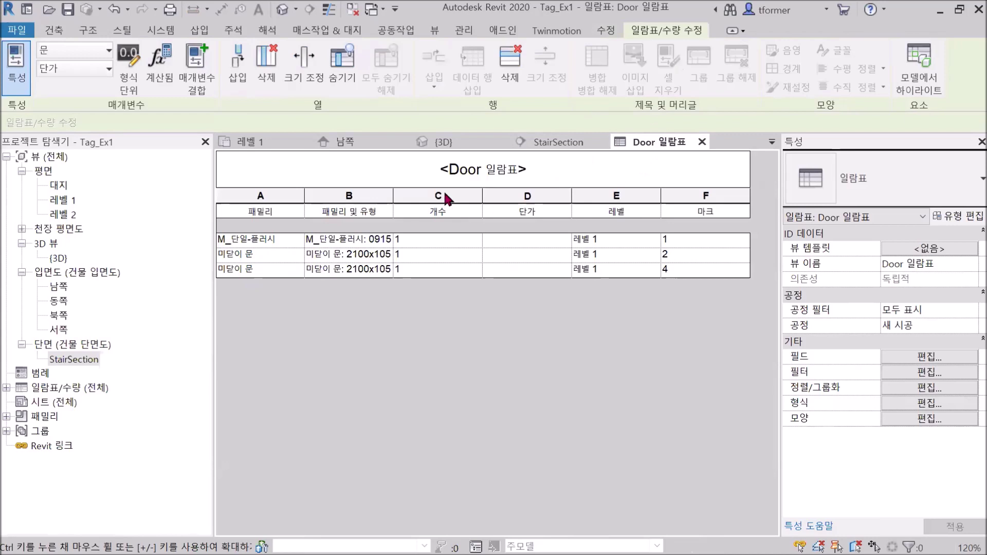
pyautogui.click(262, 140)
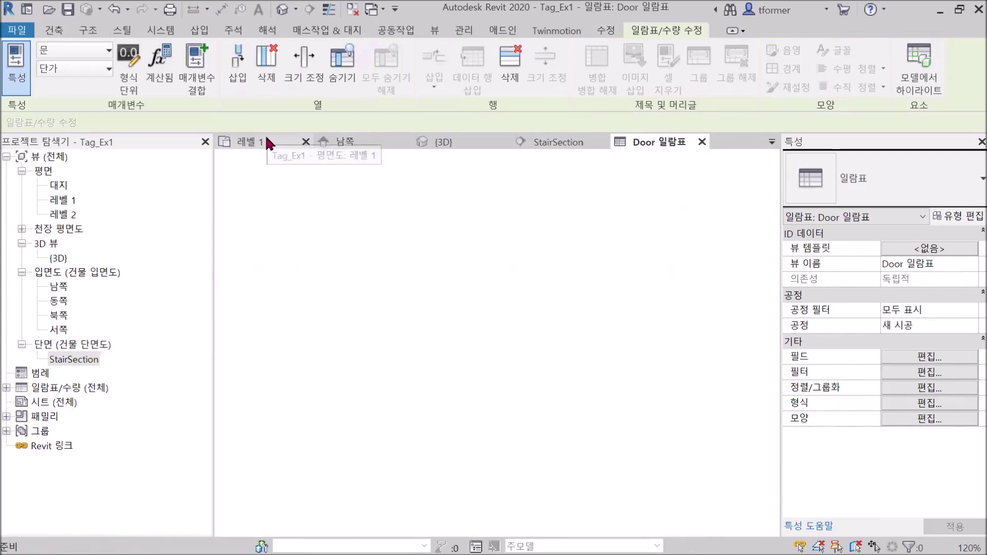
pyautogui.scroll(-3, 486, 350)
pyautogui.moveTo(471, 394); pyautogui.dragTo(543, 265, button='middle')
pyautogui.scroll(3, 493, 321)
pyautogui.scroll(2, 539, 354)
pyautogui.click(473, 329)
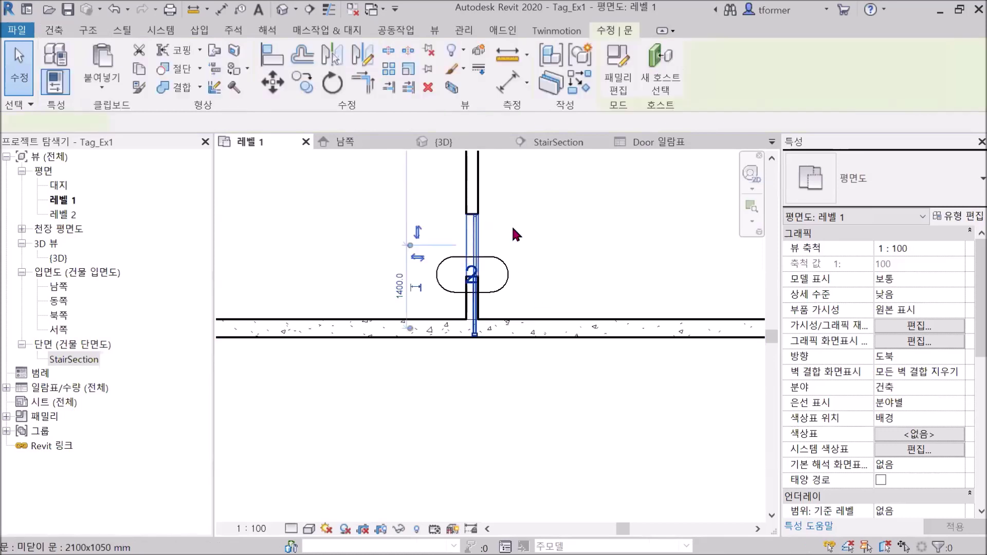
pyautogui.click(969, 186)
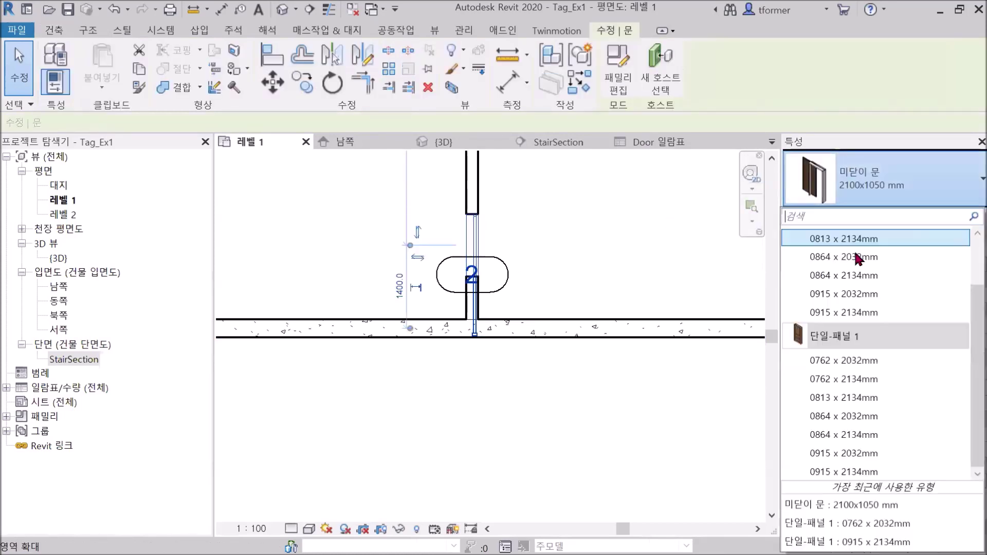
pyautogui.scroll(3, 846, 302)
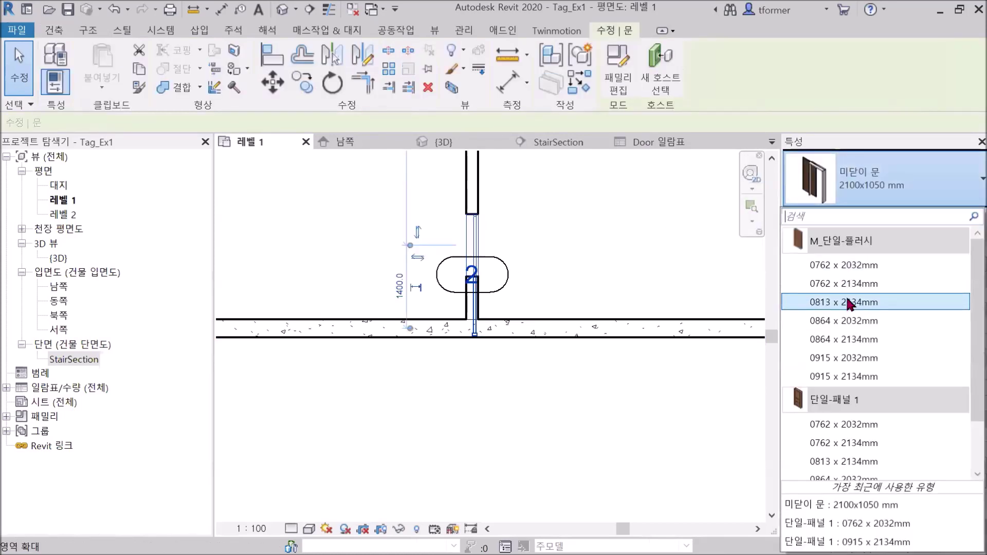
pyautogui.click(845, 265)
pyautogui.click(592, 250)
pyautogui.scroll(-3, 538, 256)
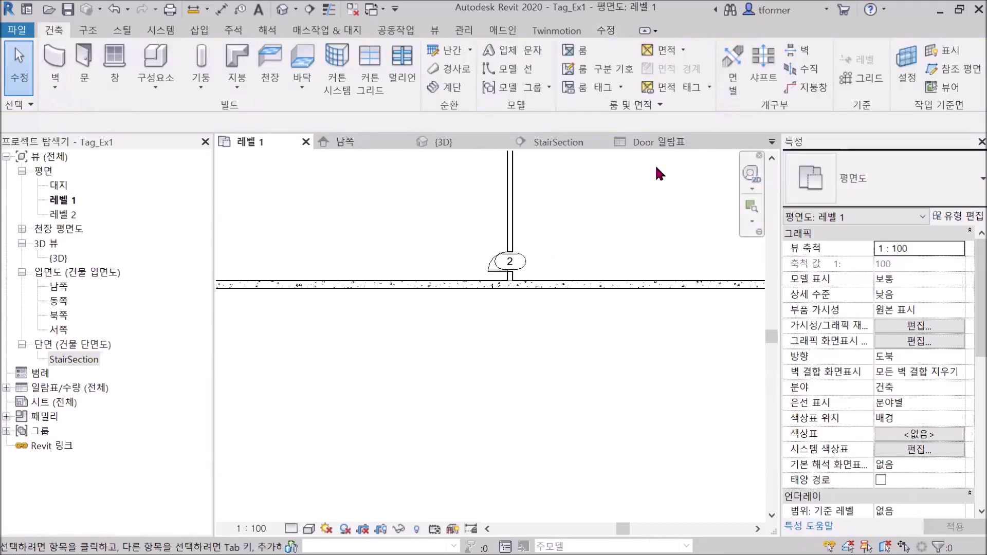
# Delete the 미닫이 문 with 마크 4 from the project through its row in the Door 일람표, dismissing the save reminder
pyautogui.click(644, 144)
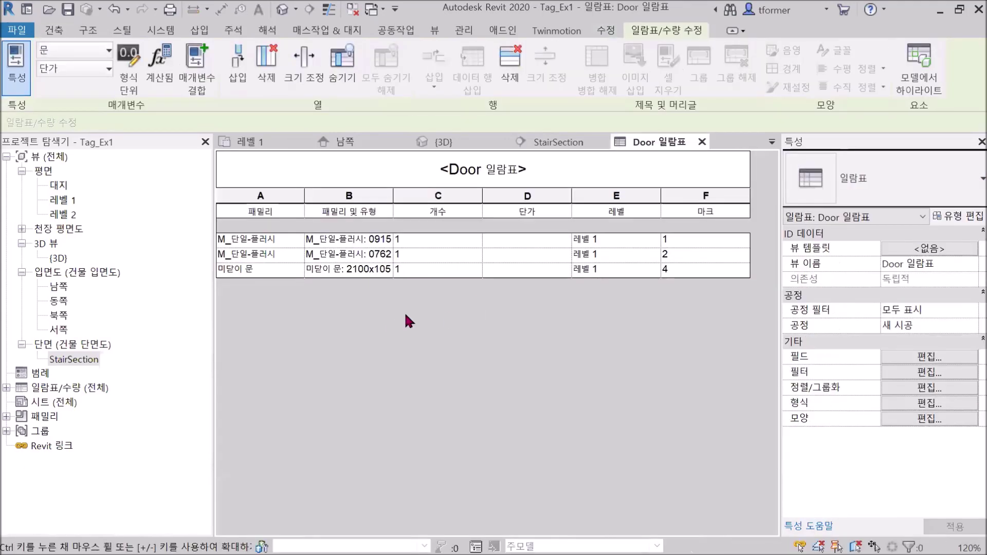
pyautogui.rightClick(441, 270)
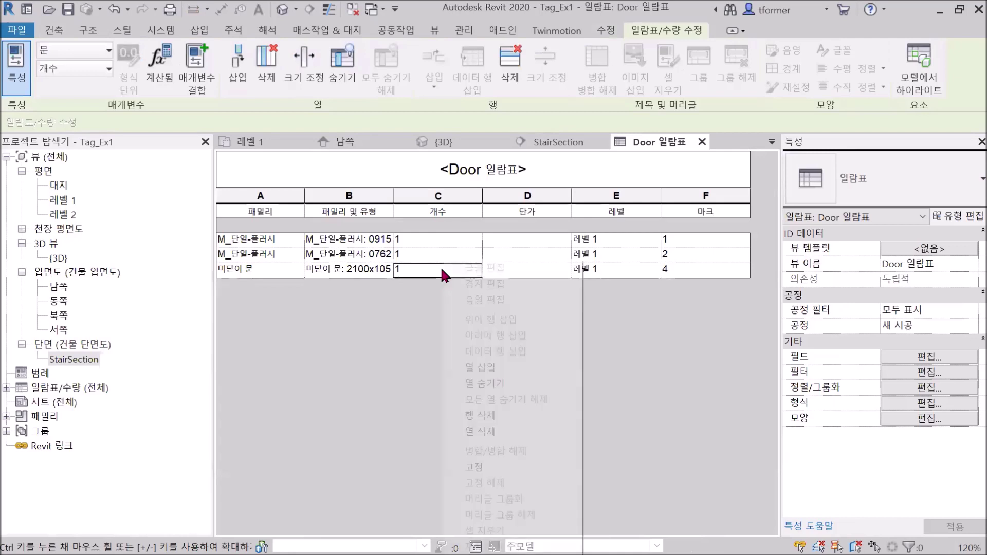
pyautogui.click(276, 267)
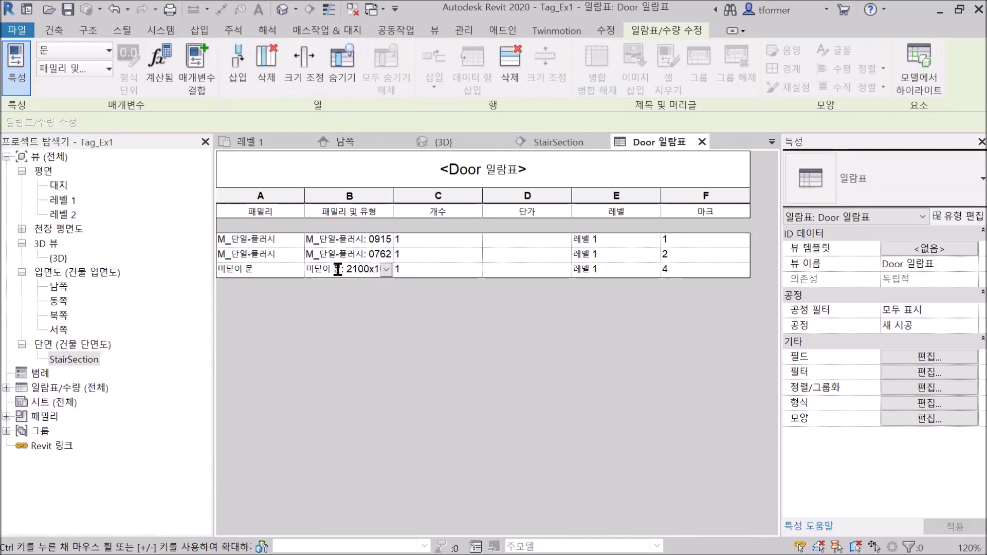
pyautogui.rightClick(441, 271)
pyautogui.rightClick(282, 268)
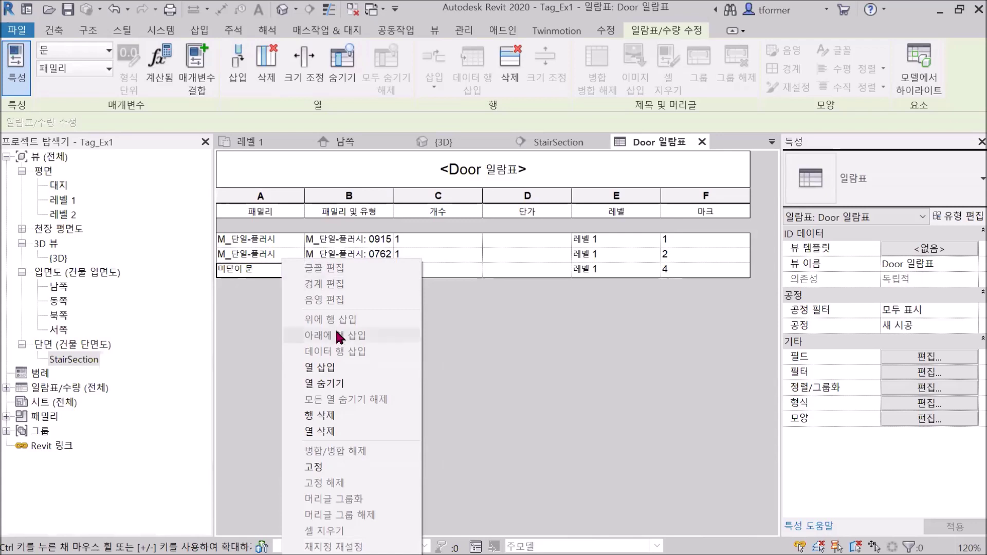
pyautogui.click(331, 417)
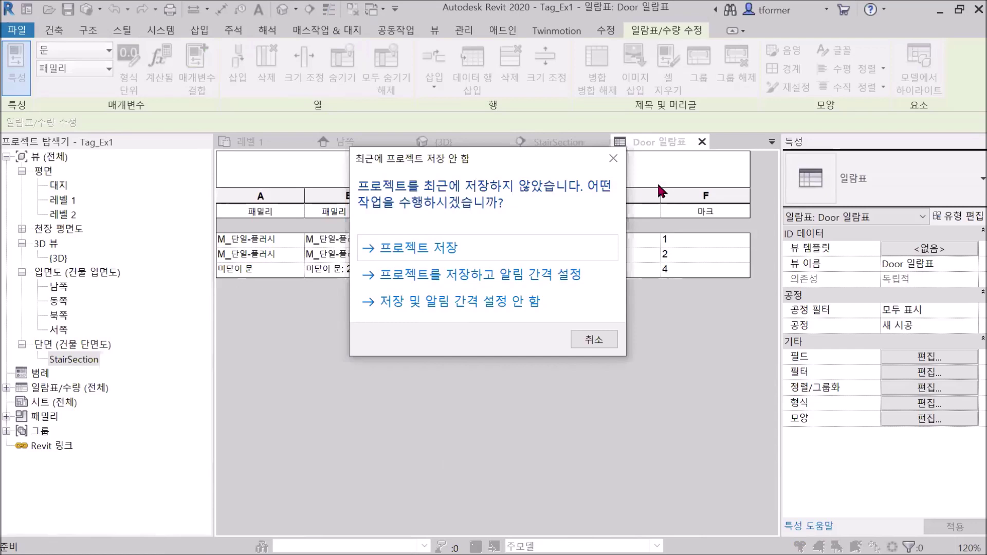
pyautogui.click(613, 160)
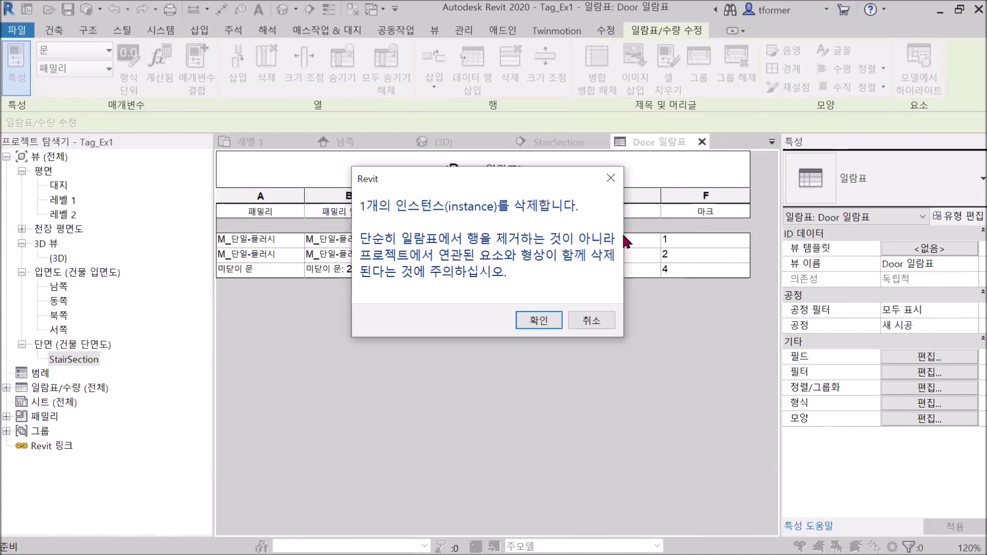
pyautogui.click(535, 320)
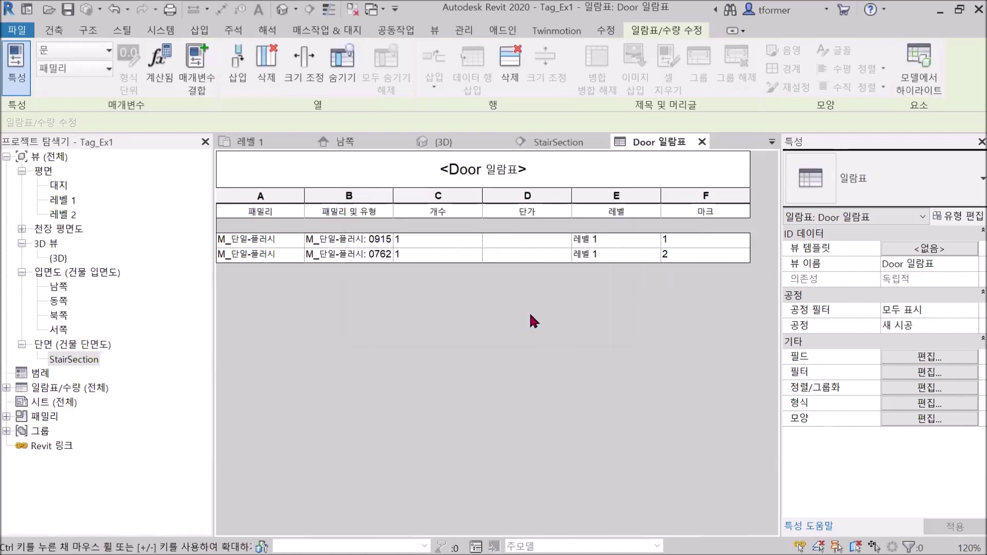
# Place a 미닫이 문 2100x1050 mm door in the 레벨 1 horizontal wall beside door 1, with its panel sliding toward the wall junction
pyautogui.click(263, 138)
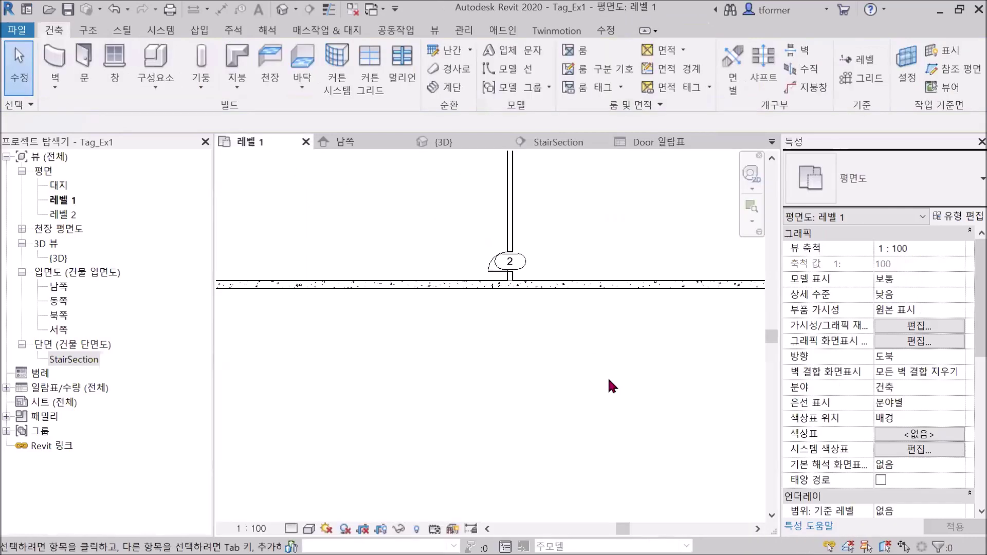
pyautogui.scroll(-4, 537, 319)
pyautogui.scroll(5, 528, 355)
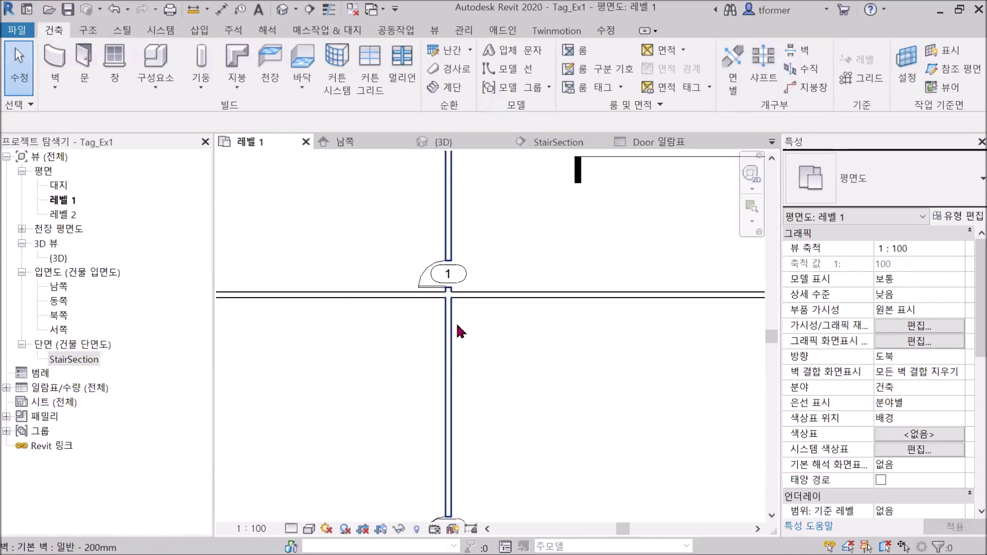
pyautogui.scroll(-4, 502, 284)
pyautogui.scroll(2, 404, 306)
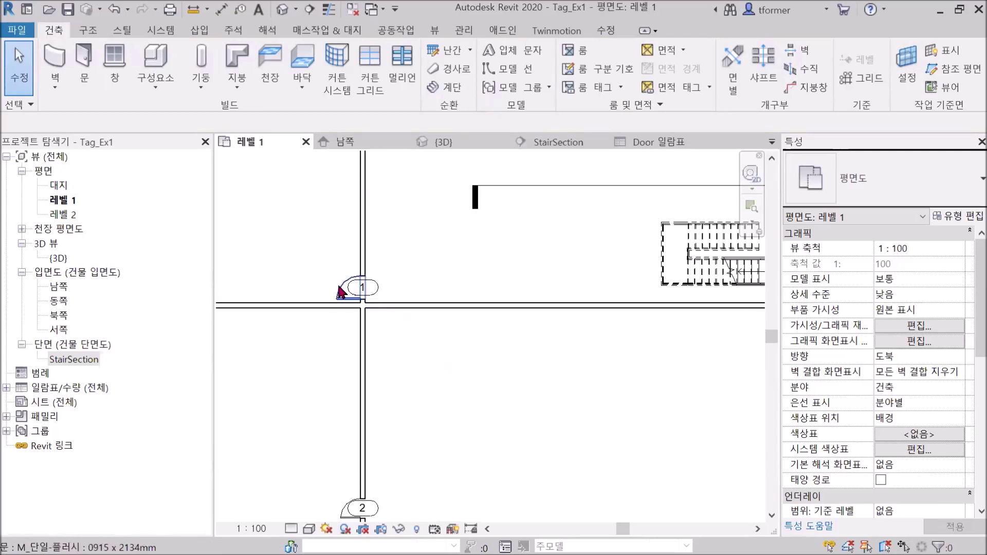
pyautogui.click(80, 61)
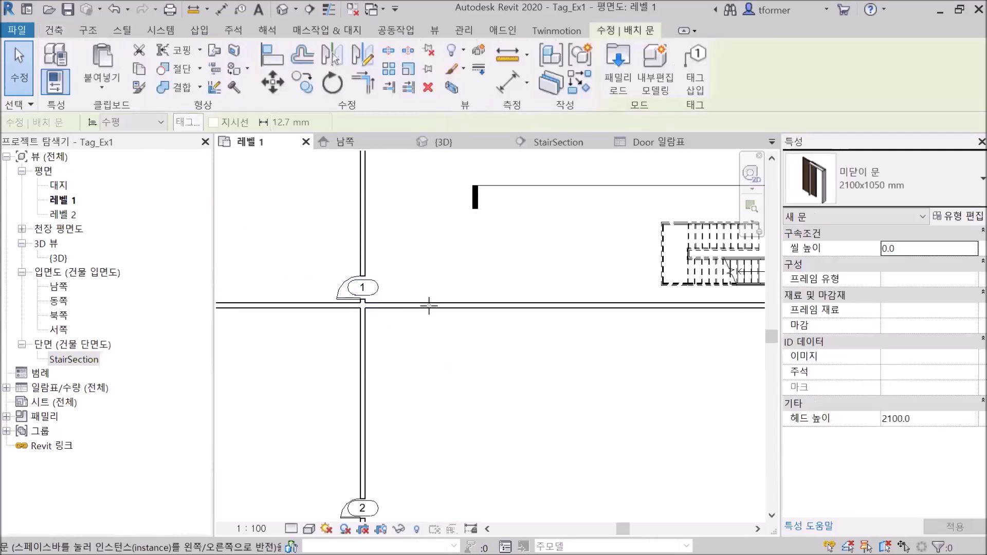
pyautogui.rightClick(418, 213)
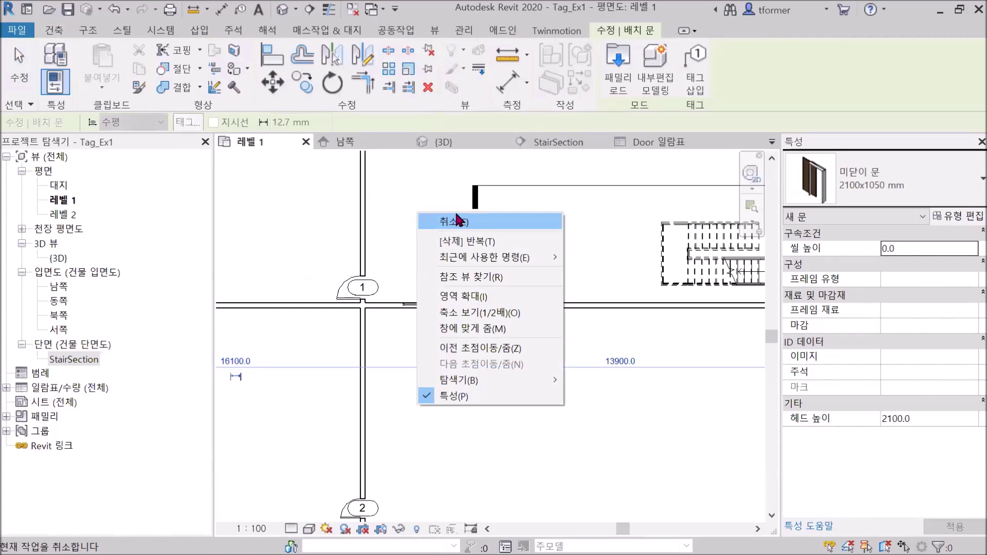
pyautogui.click(463, 222)
pyautogui.rightClick(419, 200)
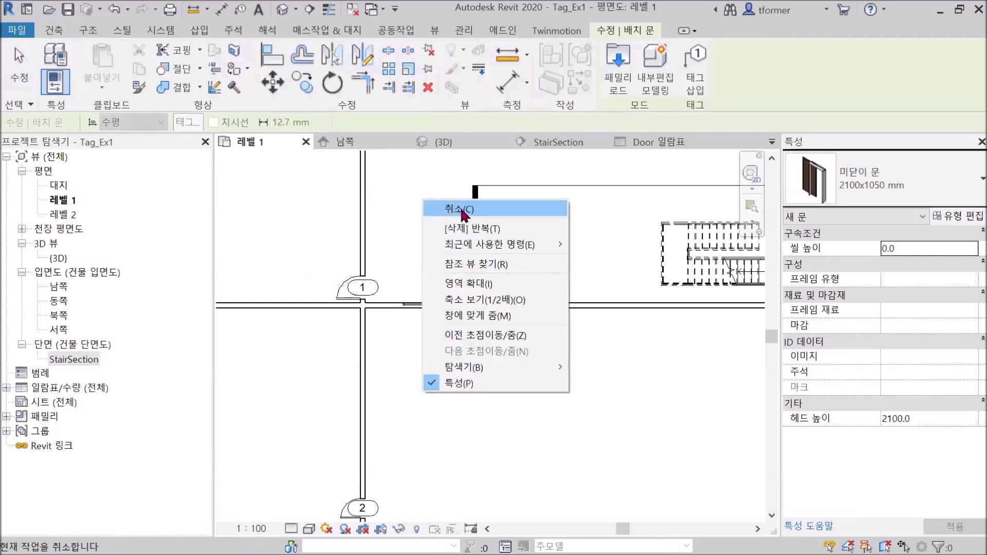
pyautogui.click(462, 203)
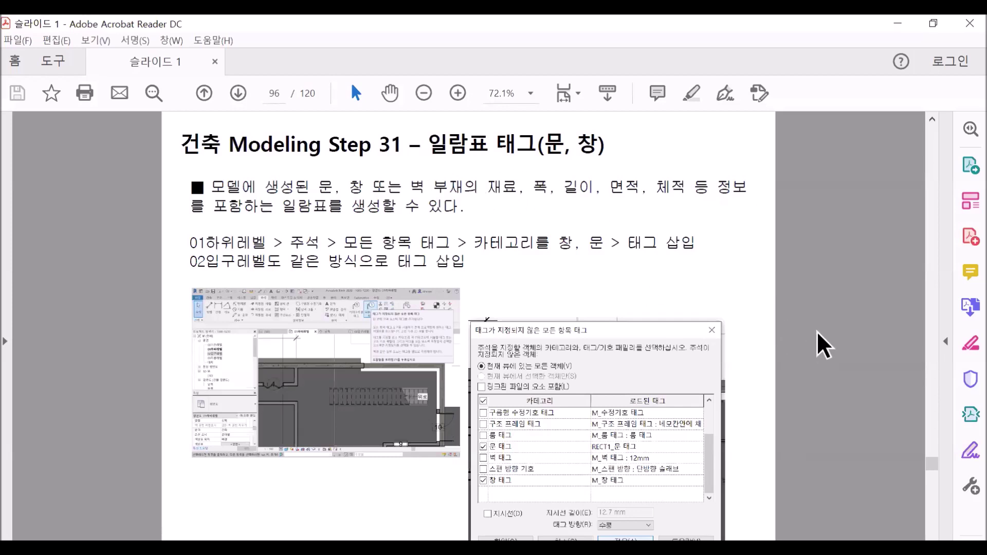
# Read the schedule slides for Modeling Steps 31 to 34 in Acrobat Reader and return to the Door 일람표 in Revit
pyautogui.scroll(-1, 817, 345)
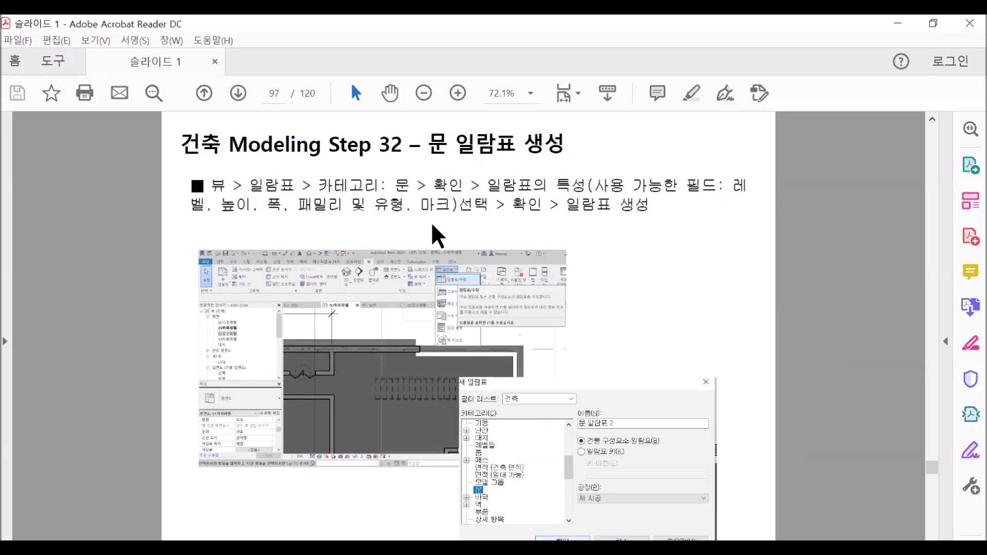
pyautogui.scroll(-1, 433, 231)
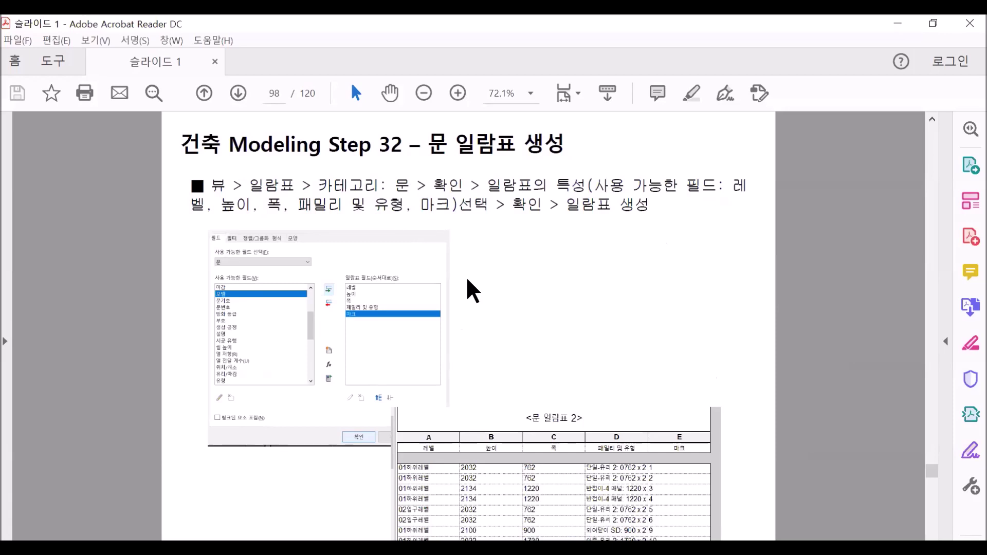
pyautogui.scroll(-1, 468, 283)
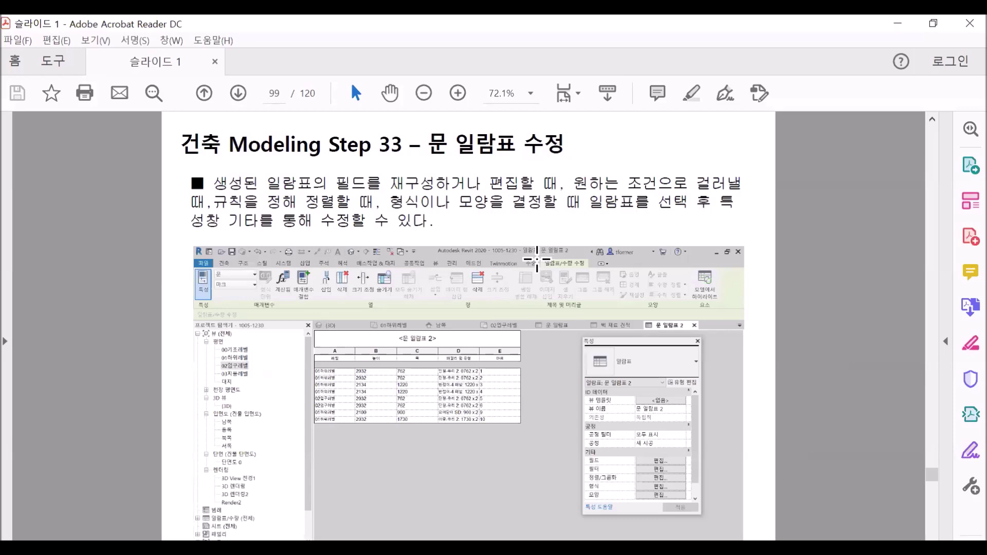
pyautogui.scroll(-1, 537, 258)
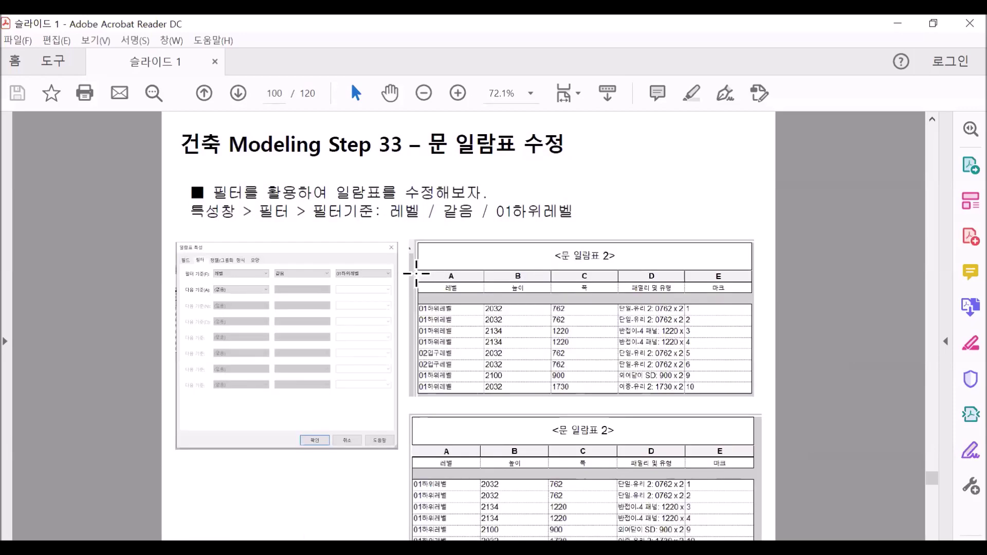
pyautogui.scroll(-1, 416, 273)
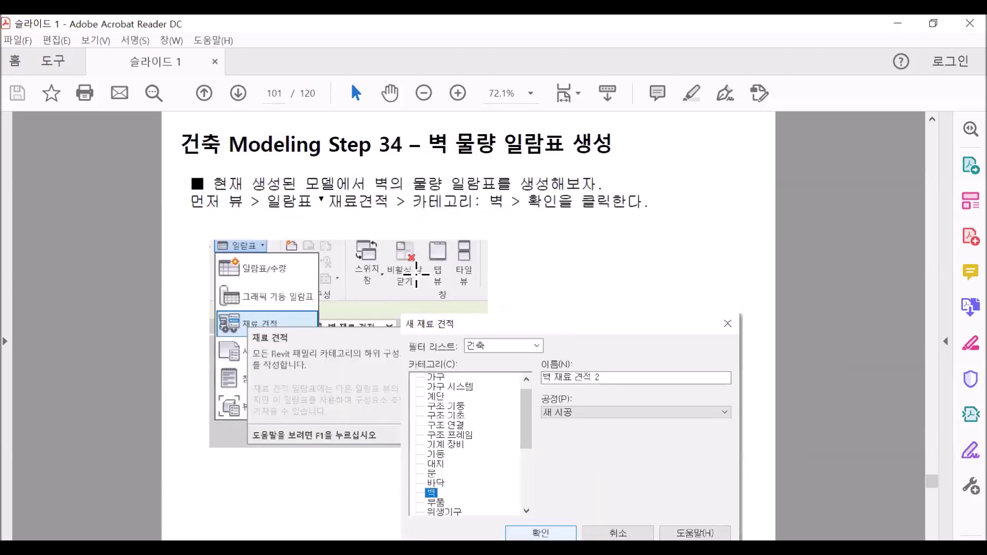
pyautogui.scroll(1, 417, 274)
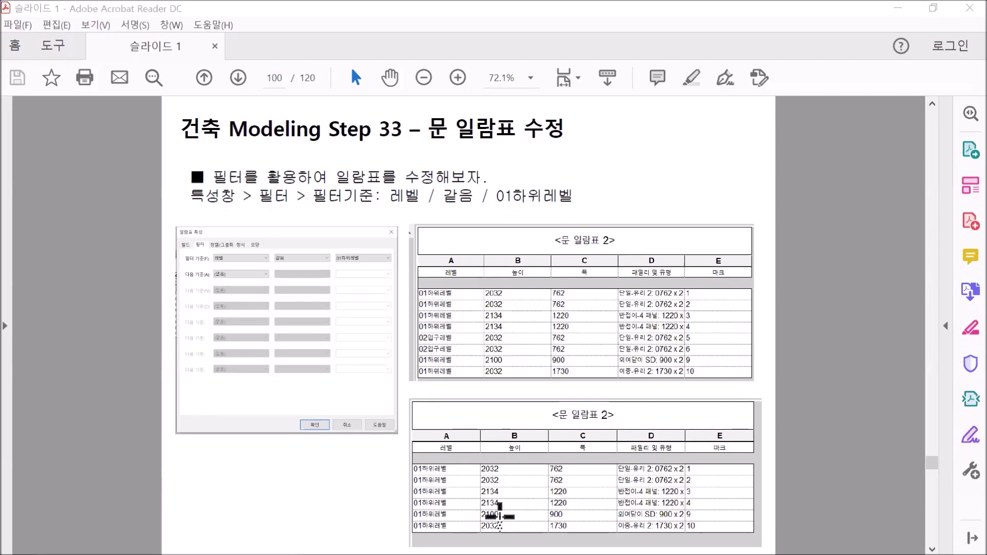
pyautogui.click(443, 316)
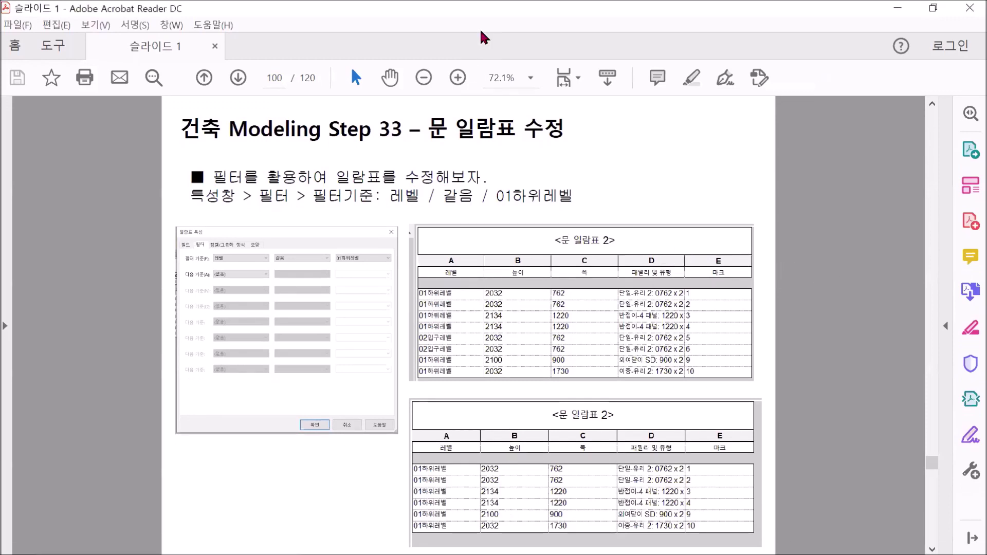
pyautogui.hotkey('alt', 'Tab')
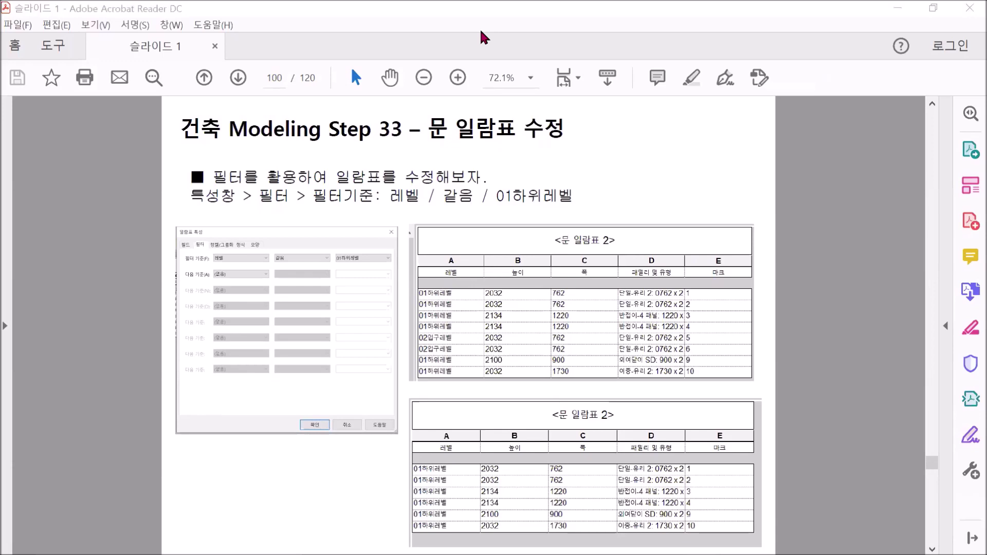
pyautogui.hotkey('alt', 'Tab')
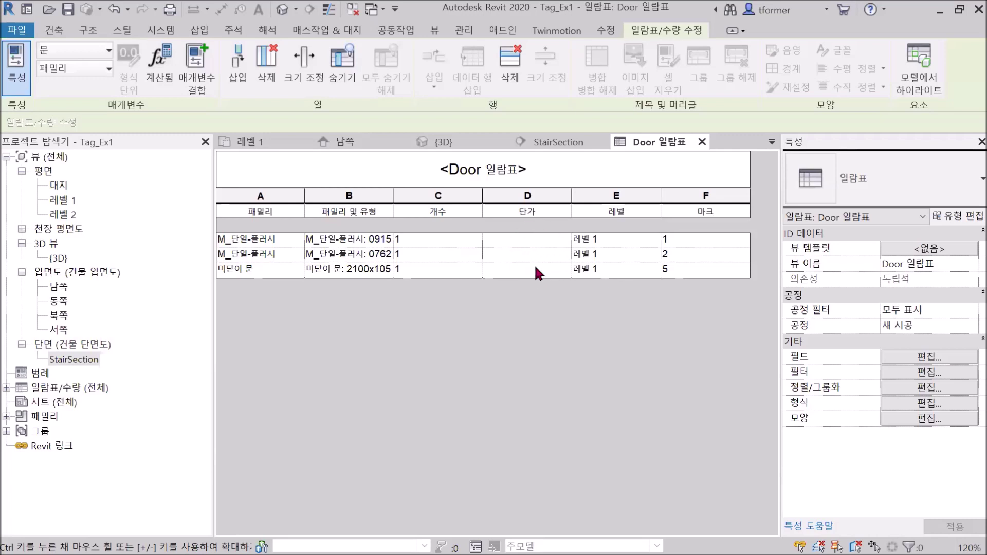
# Set the 단가 in the Door 일람표 to 1000 for door 1's type and 1500 for door 2's type
pyautogui.click(513, 237)
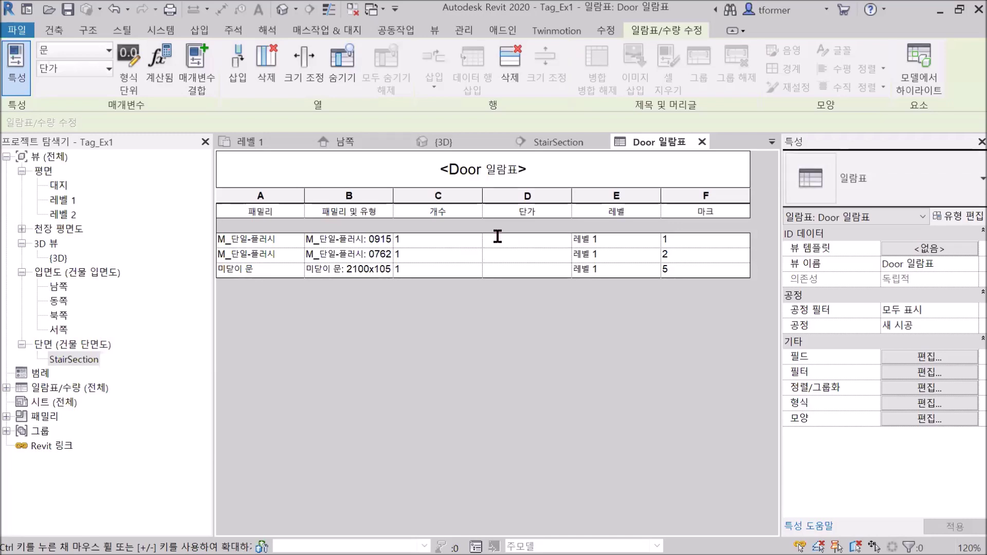
pyautogui.write('1000')
pyautogui.click(493, 353)
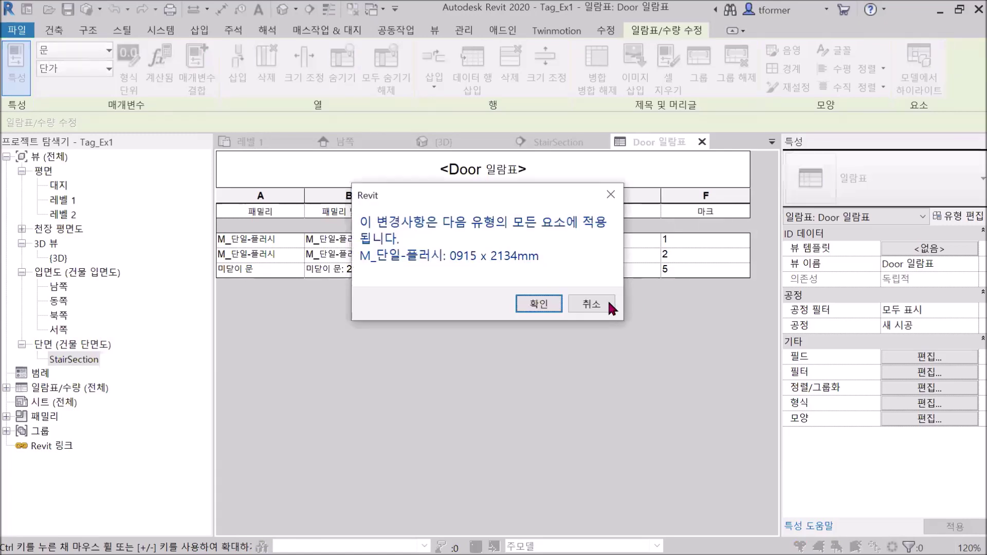
pyautogui.click(537, 304)
pyautogui.click(497, 268)
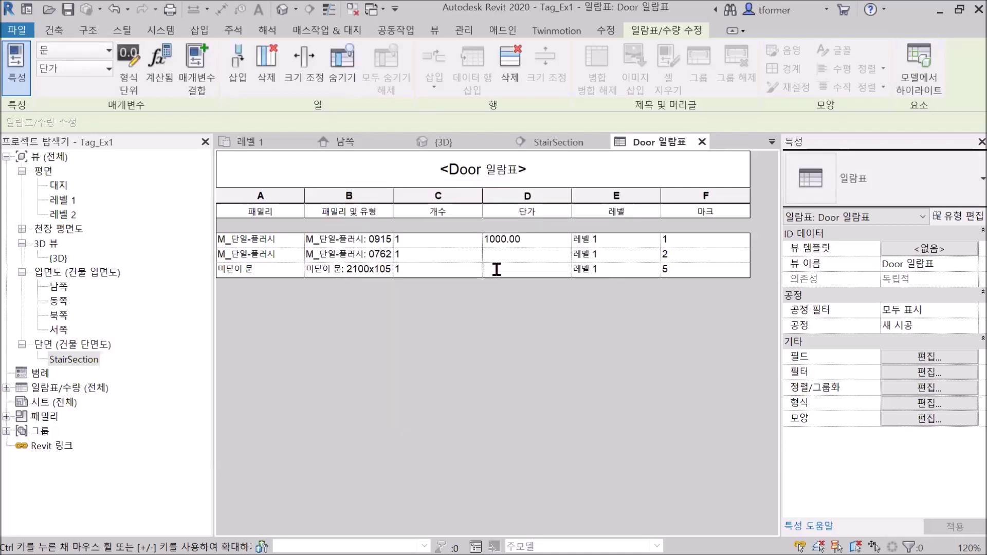
pyautogui.click(531, 259)
pyautogui.click(496, 269)
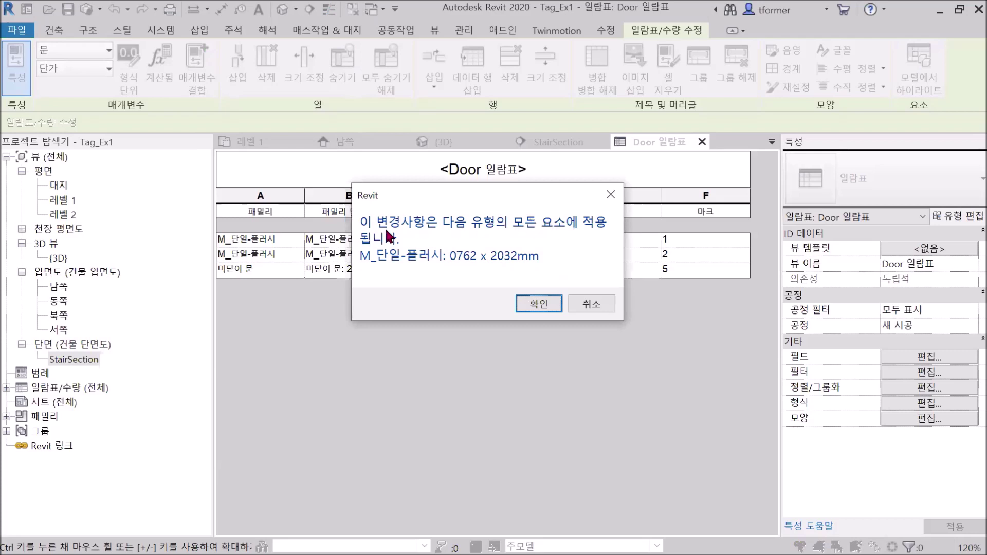
pyautogui.click(537, 305)
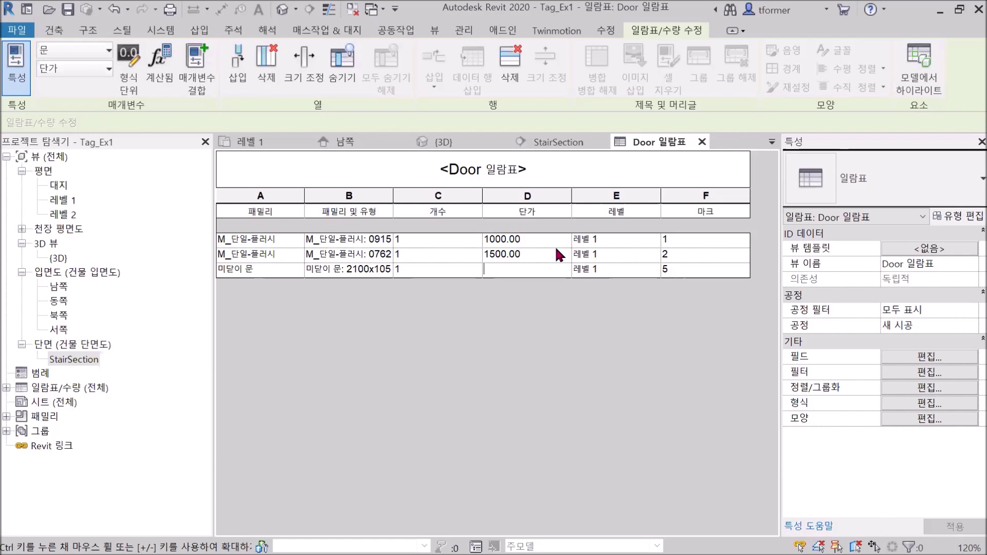
# Open the type properties of door 1 from the 레벨 1 plan and look through its type parameters
pyautogui.doubleClick(71, 203)
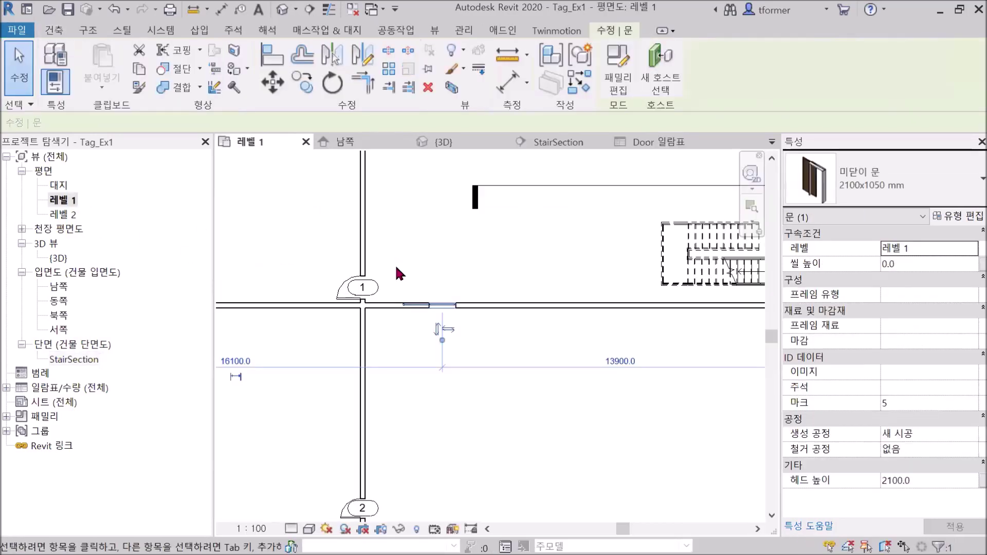
pyautogui.scroll(-3, 406, 303)
pyautogui.scroll(4, 397, 310)
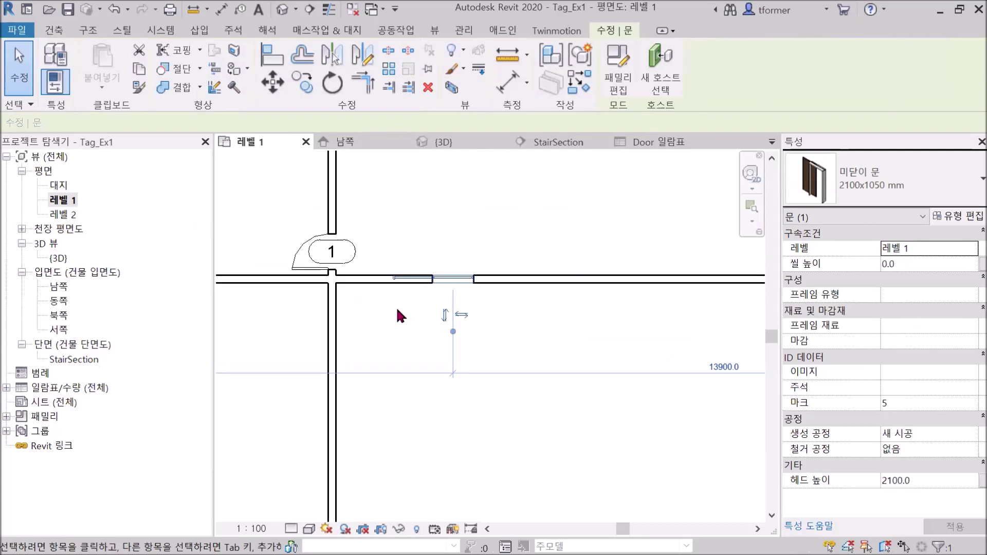
pyautogui.click(304, 268)
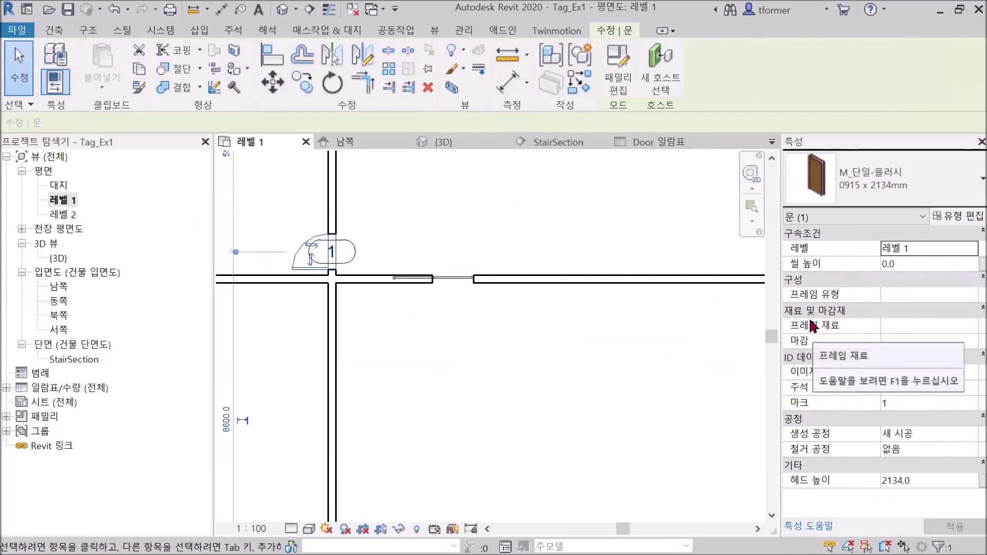
pyautogui.click(959, 217)
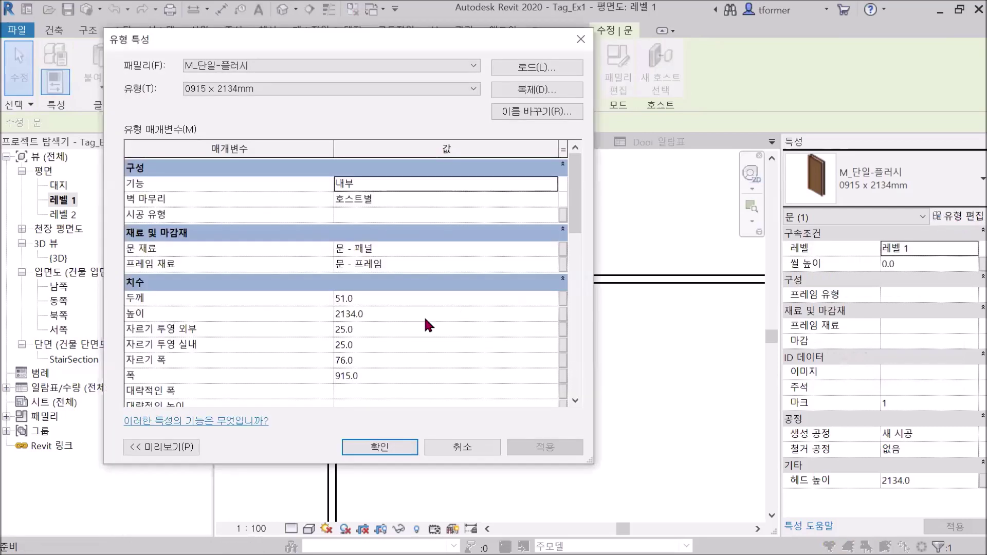
pyautogui.scroll(-3, 426, 313)
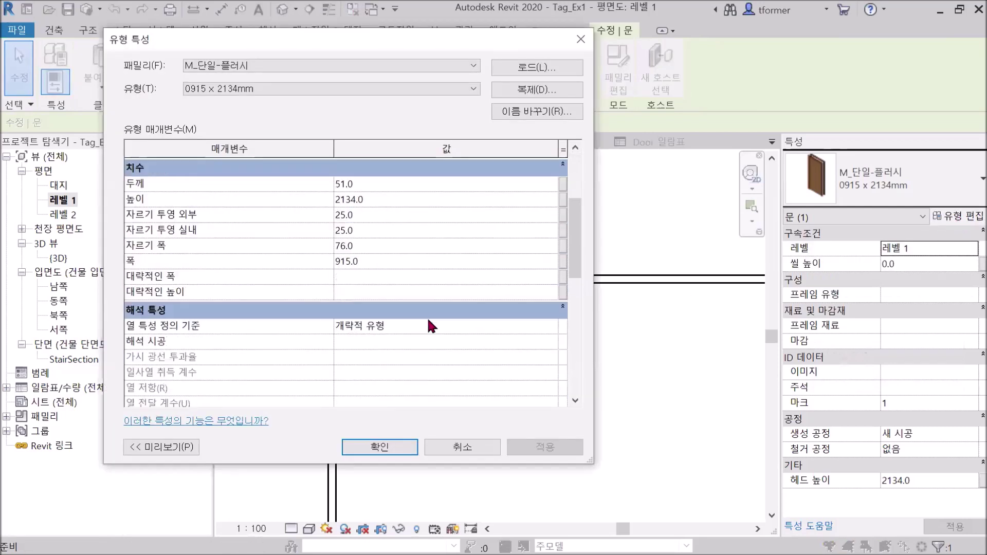
# Check the unit price (단가) in the type properties of door 1, type 0915 x 2134mm
pyautogui.scroll(-6, 422, 321)
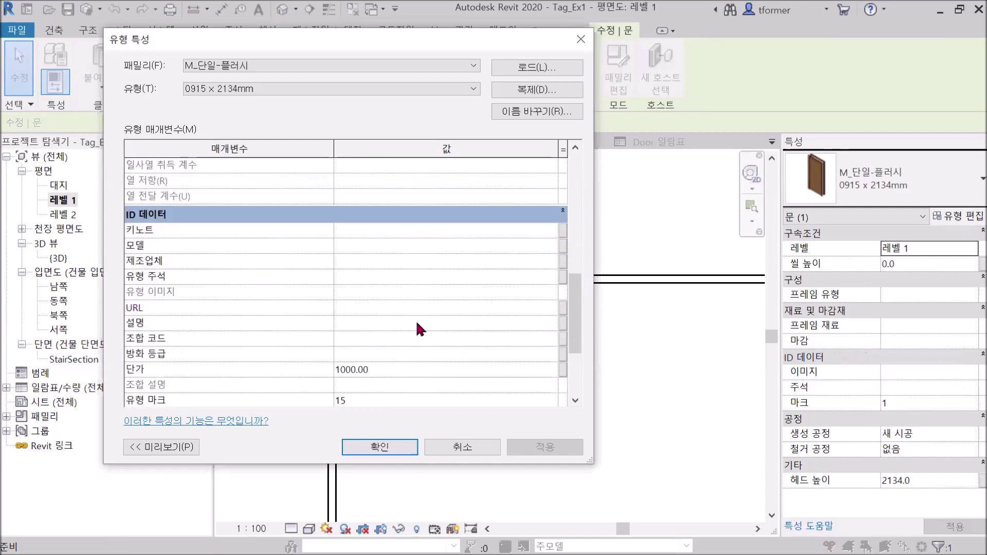
pyautogui.click(380, 286)
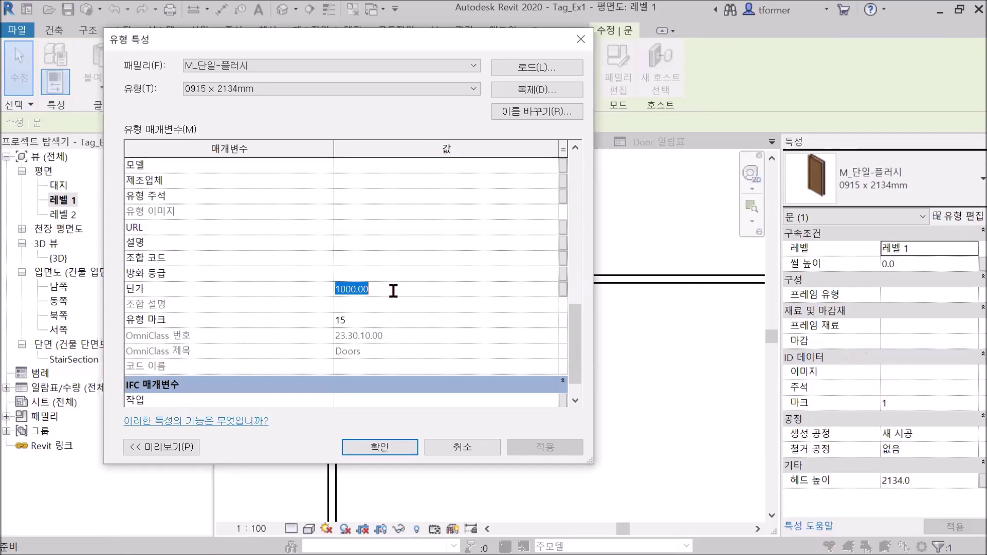
pyautogui.click(580, 39)
# Check the unit price (단가) in the type properties of door 2 near the lower exterior wall of the plan
pyautogui.scroll(-5, 409, 392)
pyautogui.scroll(7, 432, 359)
pyautogui.click(361, 355)
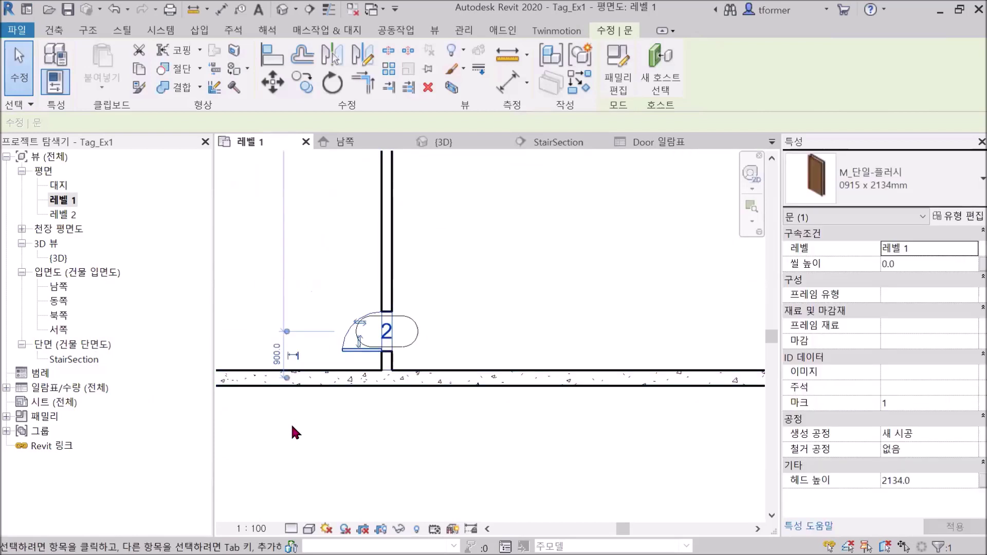
pyautogui.click(948, 218)
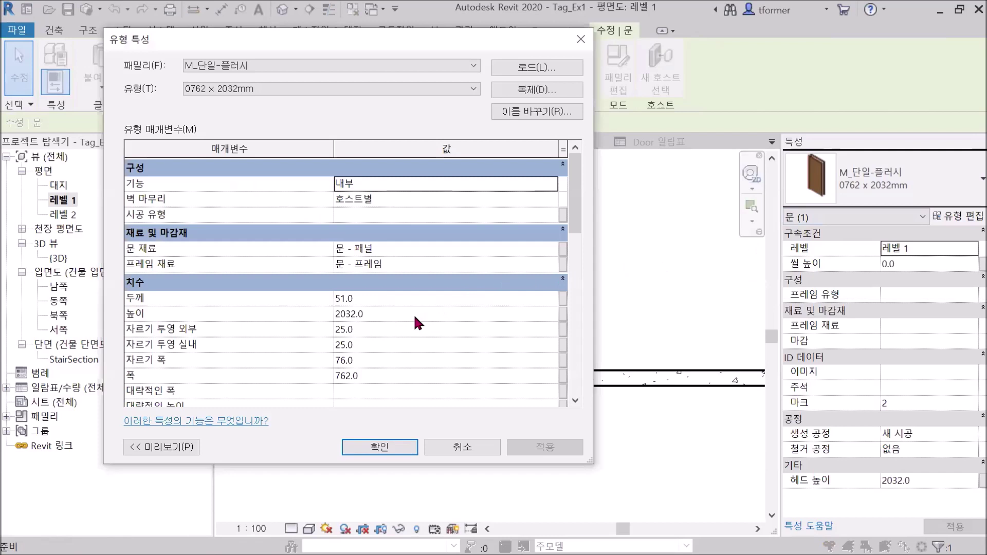
pyautogui.scroll(-10, 420, 315)
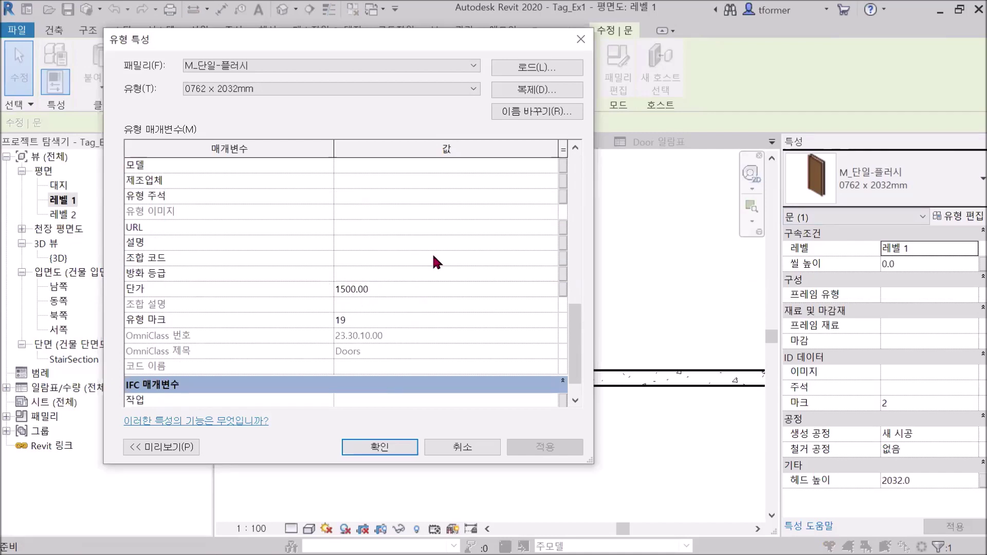
pyautogui.click(580, 42)
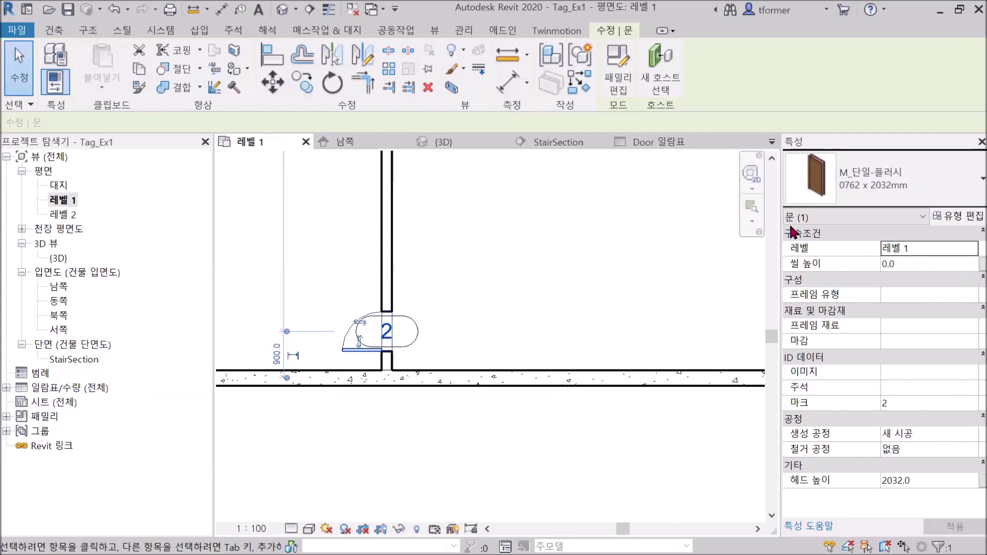
# Set the unit price (단가) of the sliding door type 미닫이 문 2100x1050 mm to 2000 in its type properties
pyautogui.scroll(-1, 489, 288)
pyautogui.scroll(-2, 487, 283)
pyautogui.moveTo(501, 265); pyautogui.dragTo(449, 448, button='middle')
pyautogui.scroll(3, 462, 299)
pyautogui.click(485, 247)
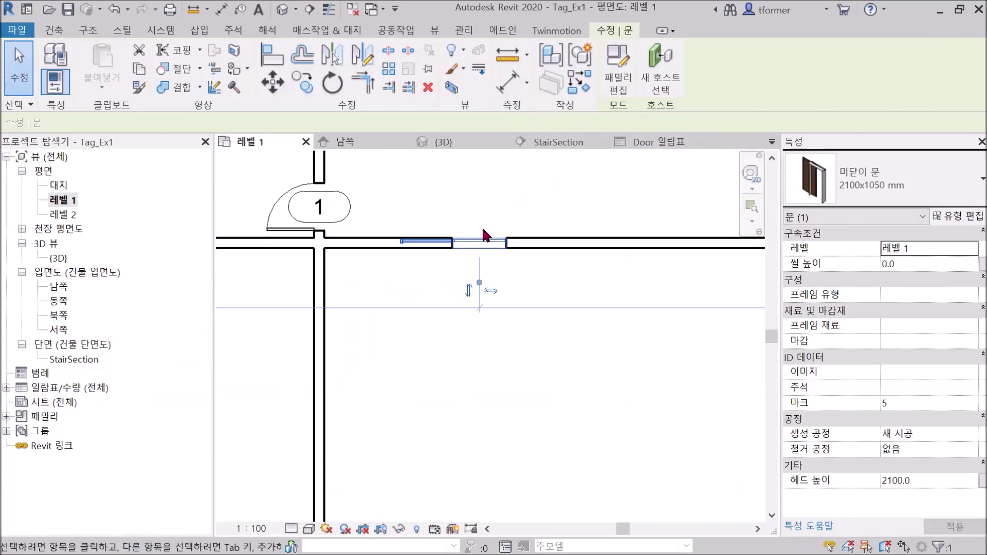
pyautogui.click(950, 217)
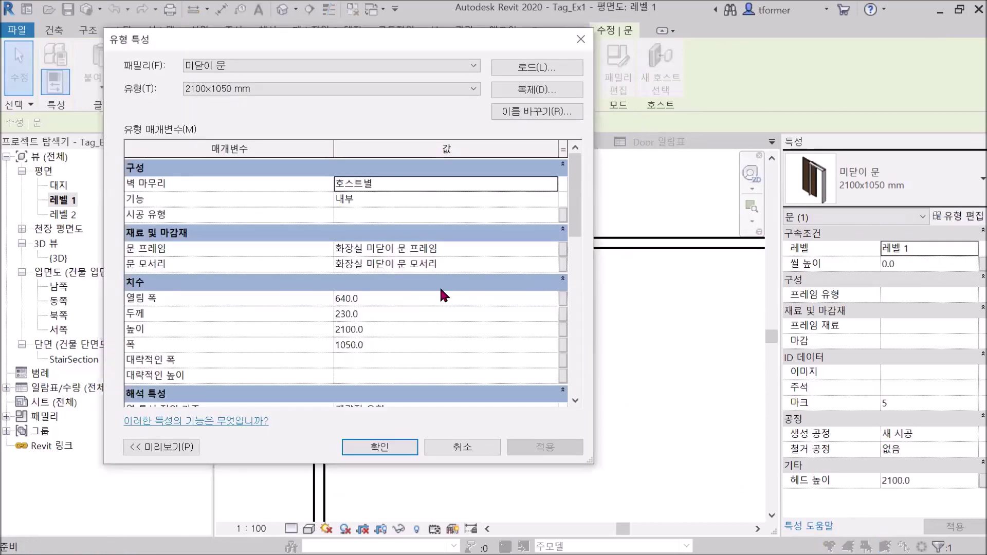
pyautogui.scroll(-8, 428, 291)
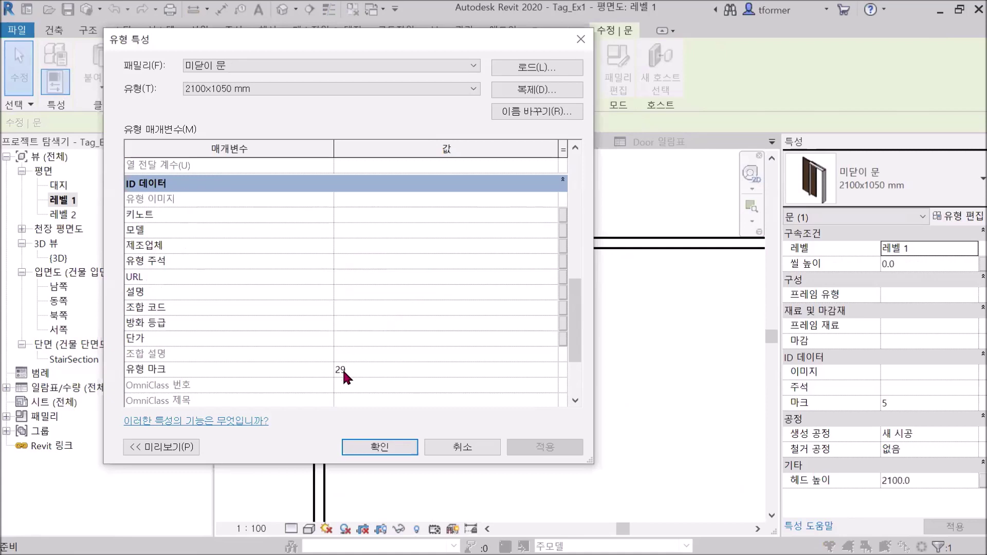
pyautogui.click(362, 334)
pyautogui.write('2000')
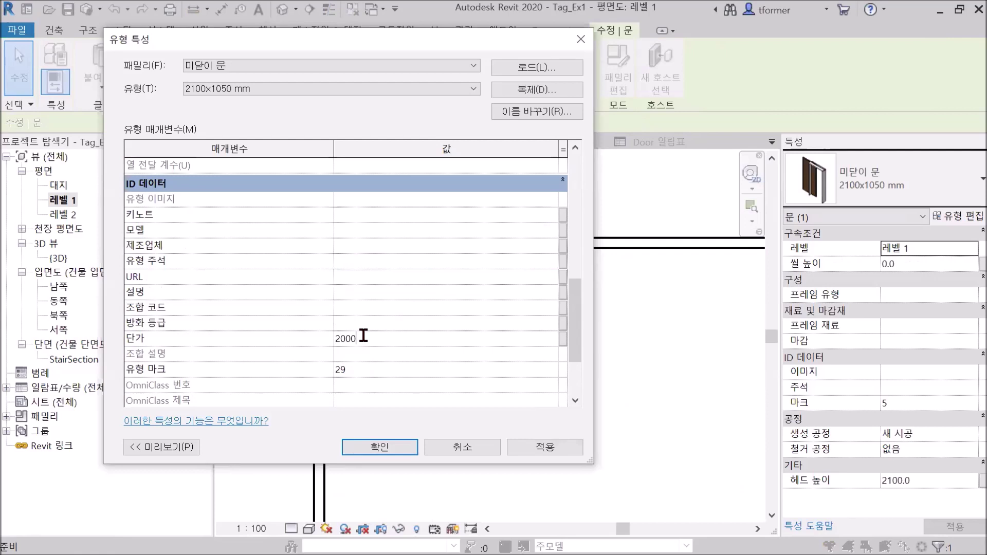
pyautogui.press('Return')
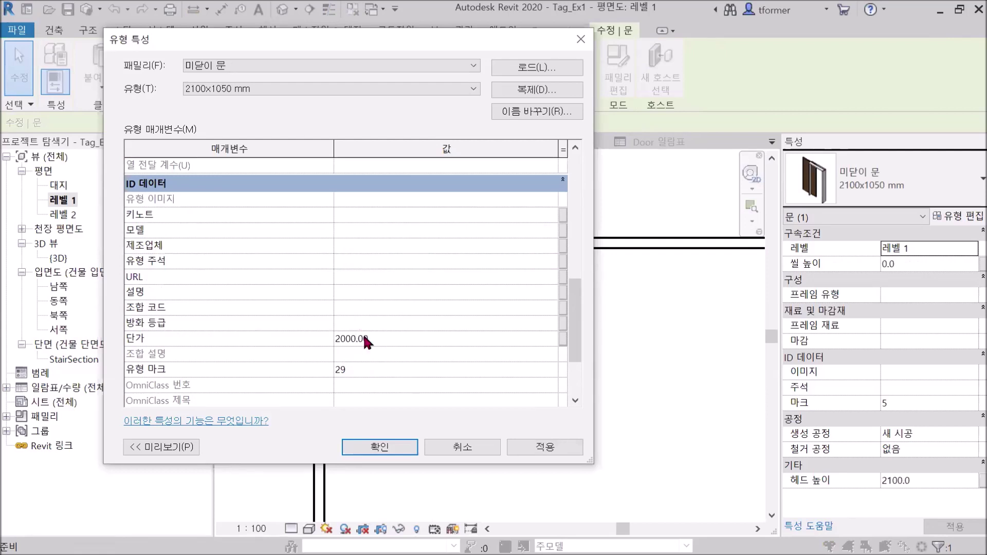
pyautogui.click(554, 447)
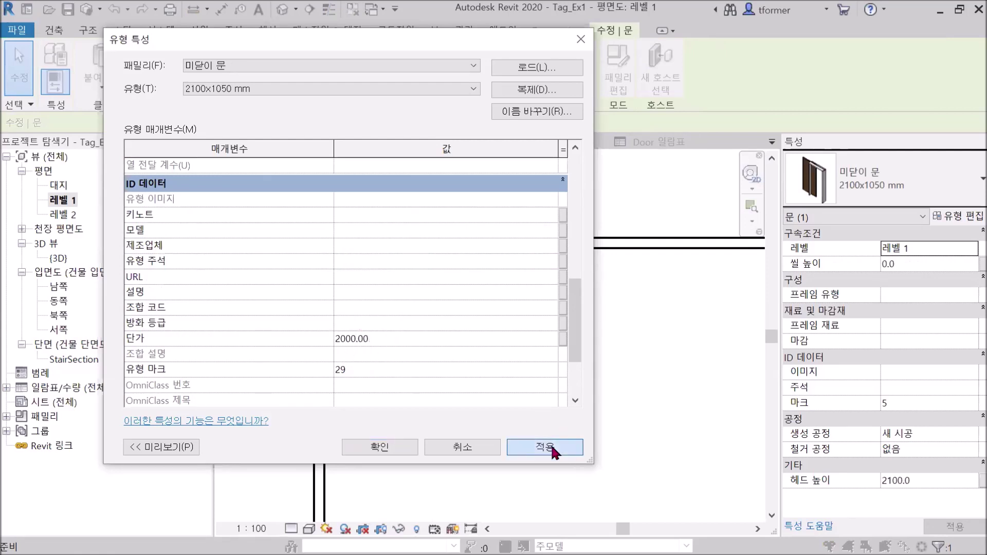
pyautogui.click(390, 446)
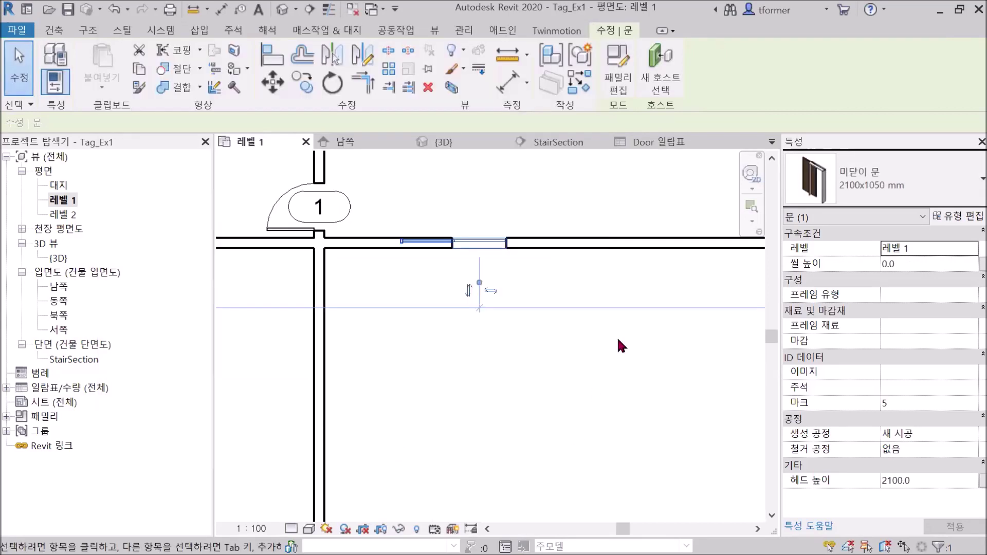
# Sort the Door 일람표 schedule by level (레벨) and review its filter criteria
pyautogui.click(648, 144)
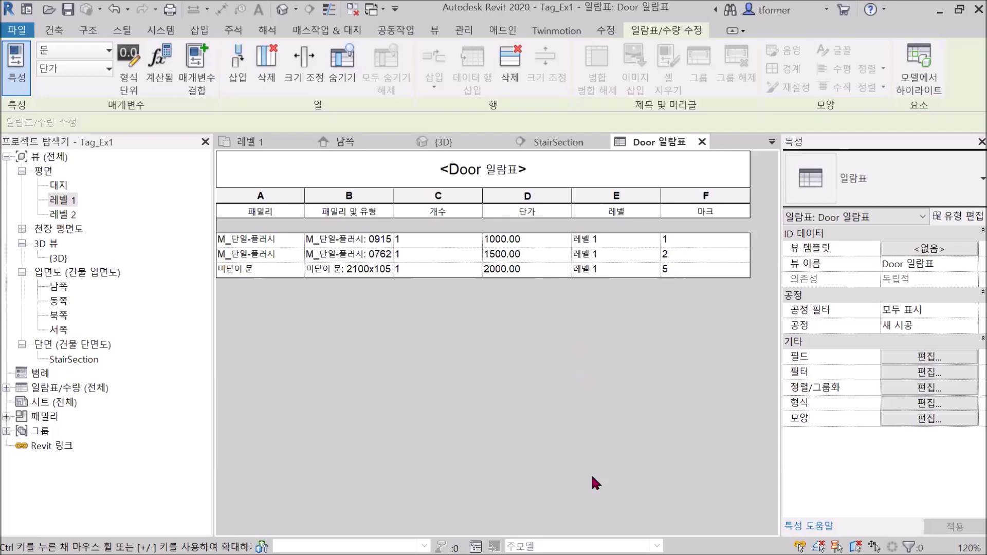
pyautogui.click(912, 391)
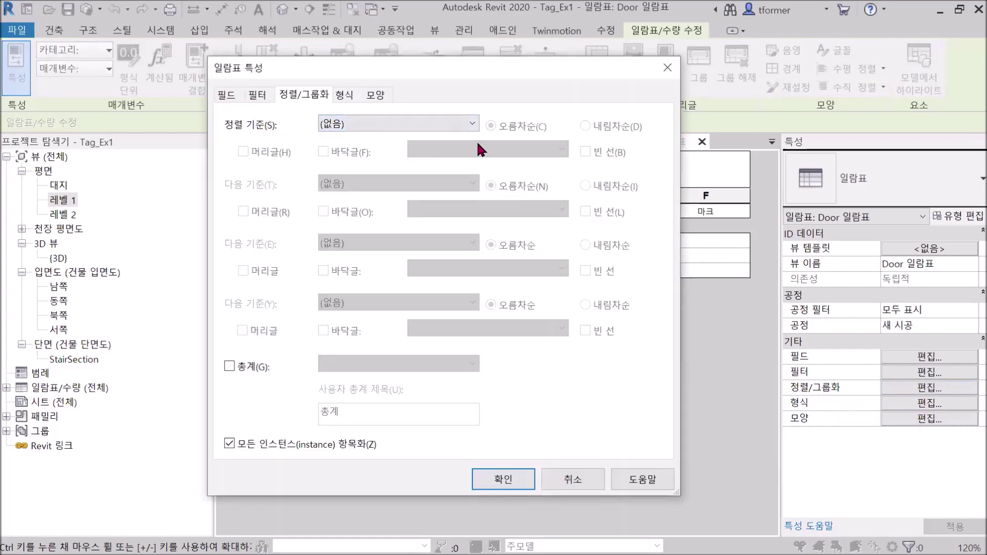
pyautogui.click(472, 125)
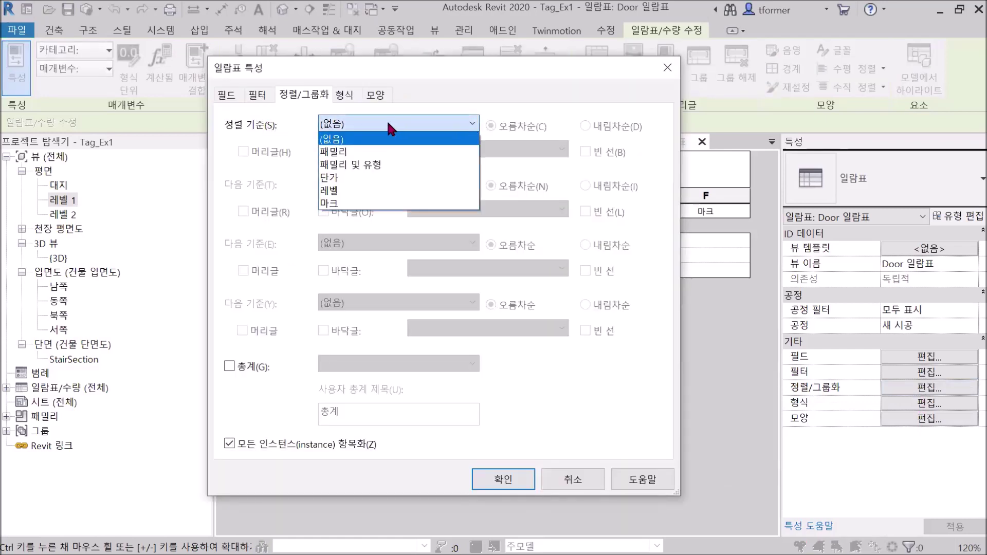
pyautogui.click(359, 191)
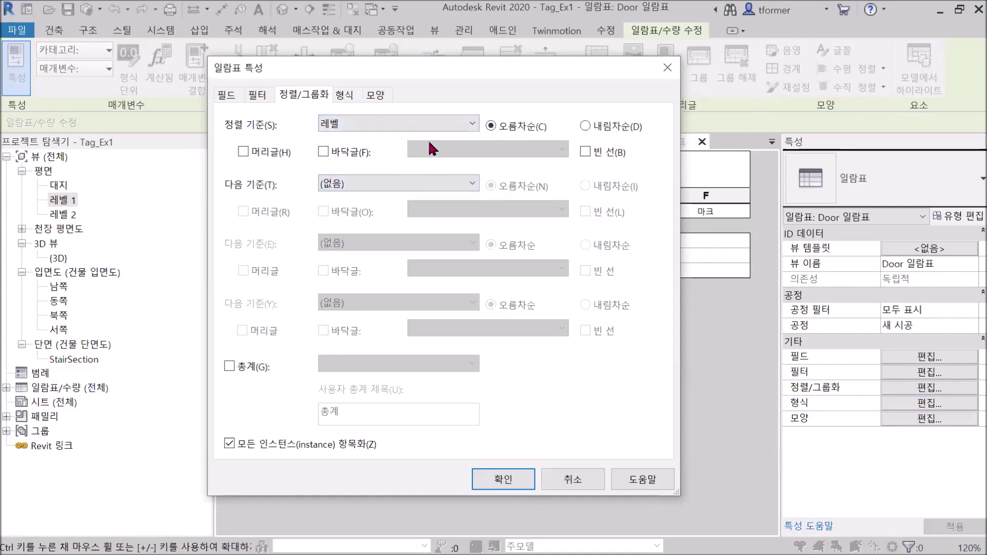
pyautogui.click(257, 95)
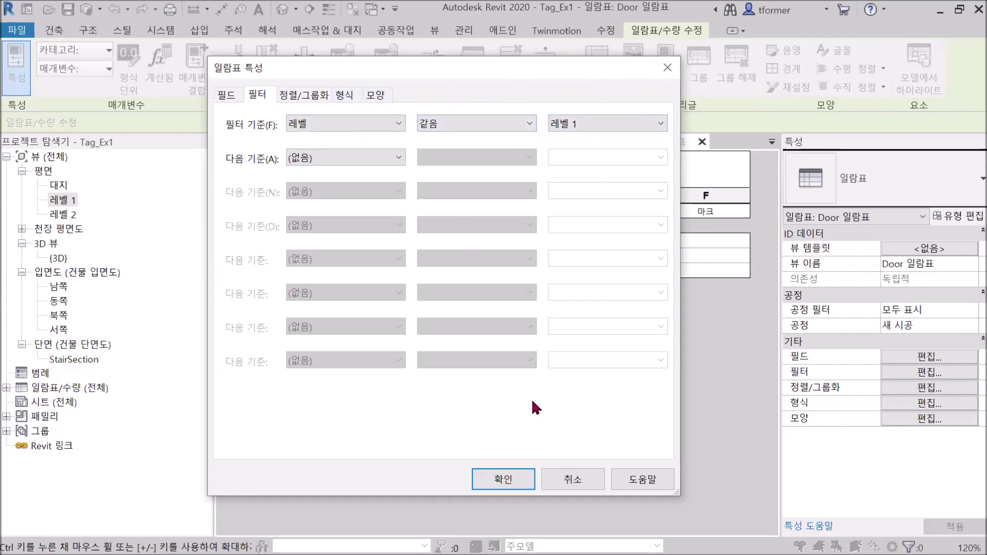
pyautogui.click(512, 473)
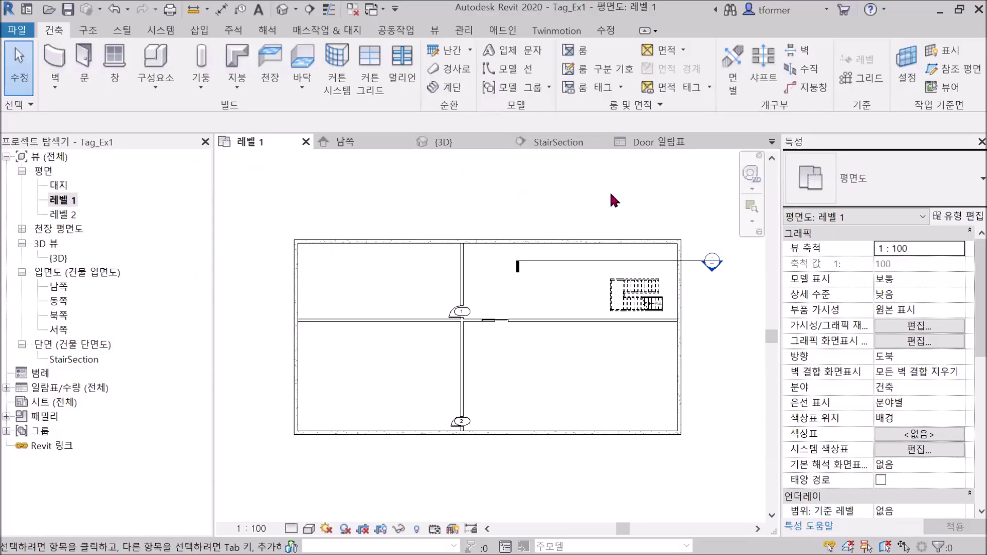
# Tag all untagged walls in the 레벨 1 floor plan with the M_벽 태그 : 12mm wall tag
pyautogui.moveTo(487, 214); pyautogui.dragTo(524, 257, button='middle')
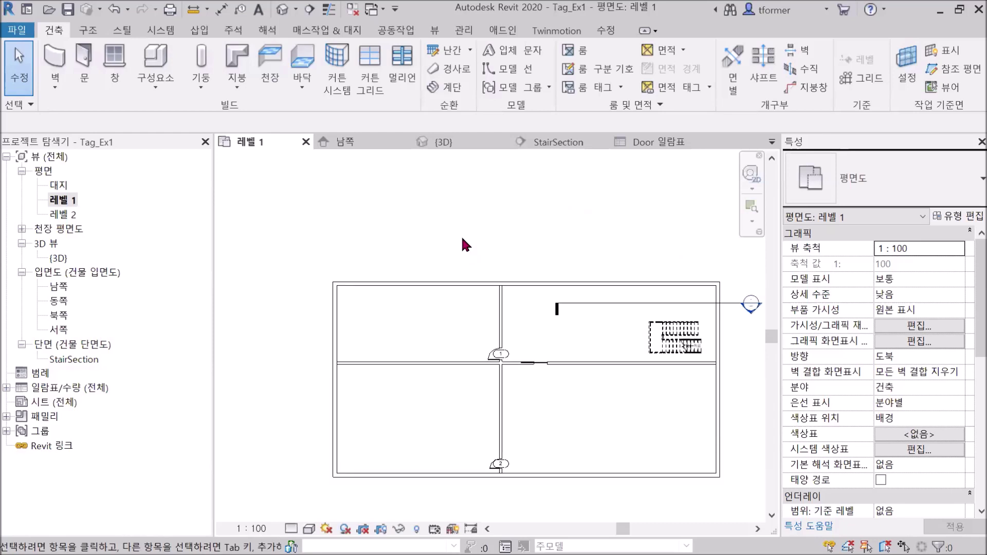
pyautogui.scroll(1, 483, 231)
pyautogui.moveTo(483, 231); pyautogui.dragTo(435, 160, button='middle')
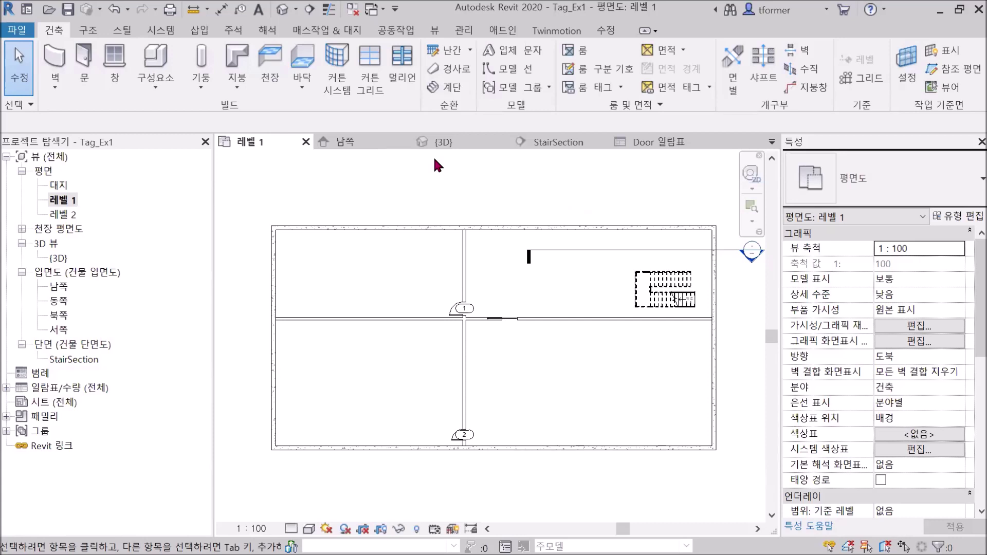
pyautogui.click(233, 32)
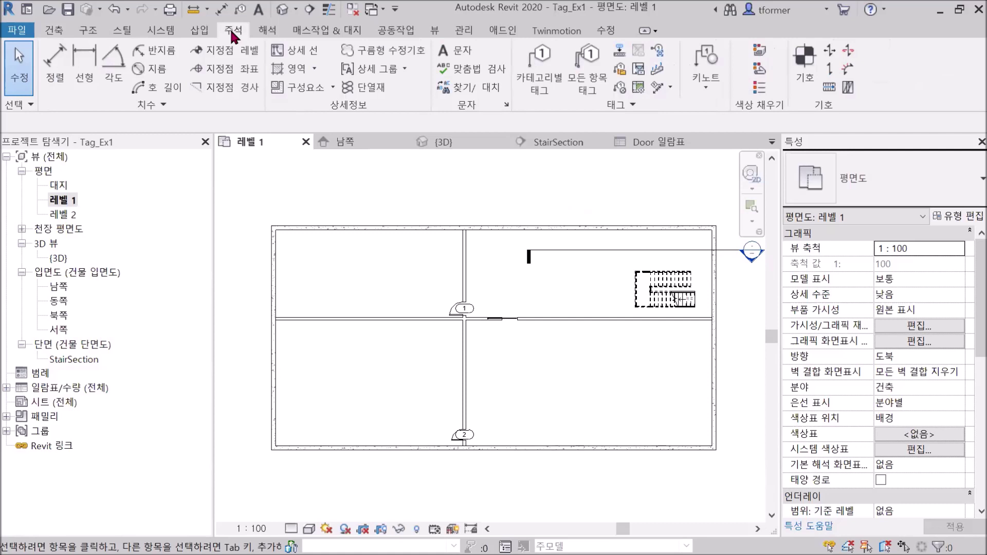
pyautogui.click(589, 61)
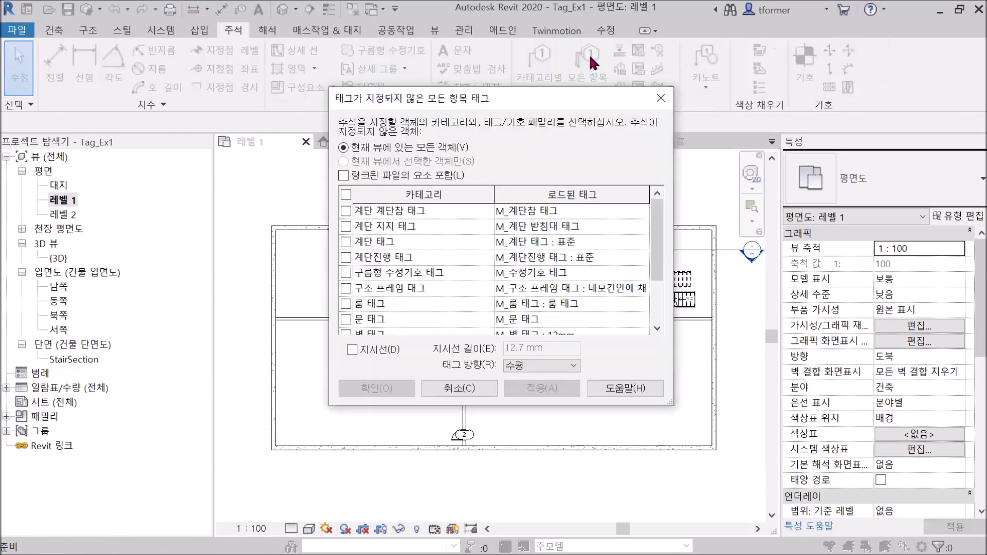
pyautogui.scroll(-1, 390, 288)
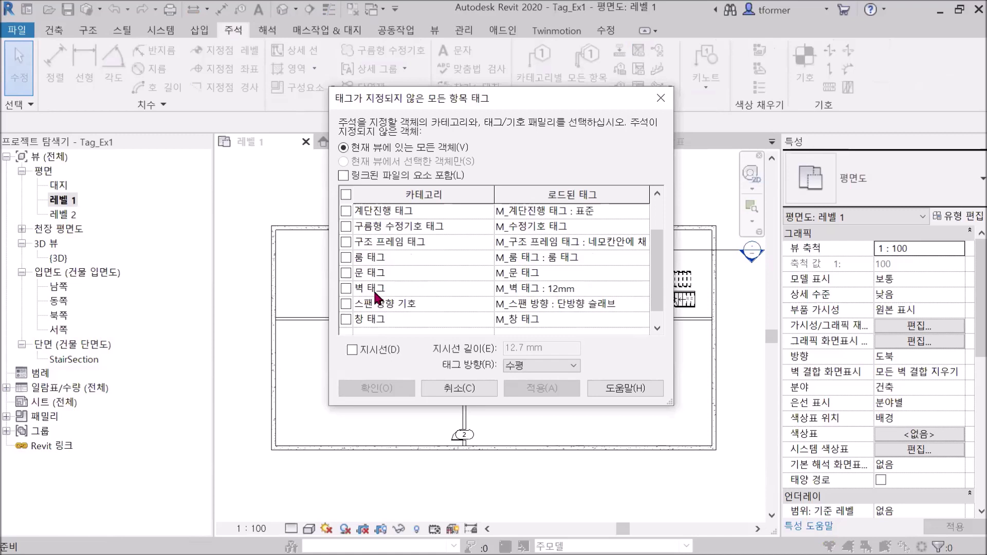
pyautogui.click(345, 289)
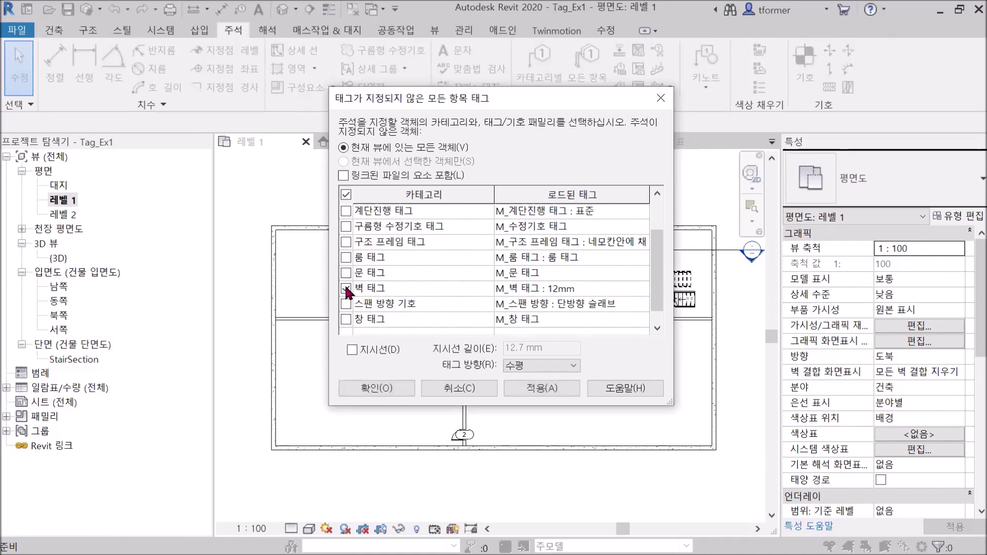
pyautogui.click(540, 394)
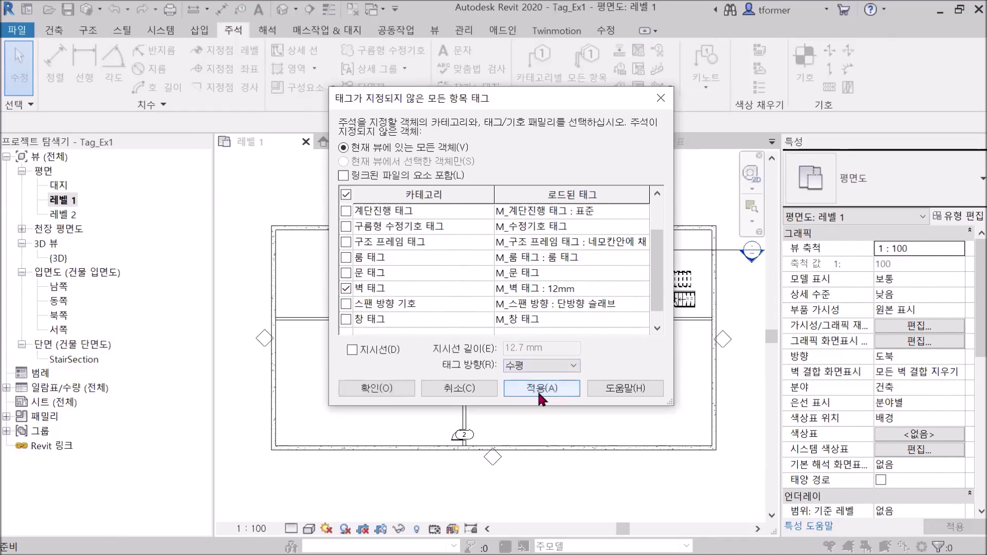
pyautogui.click(384, 392)
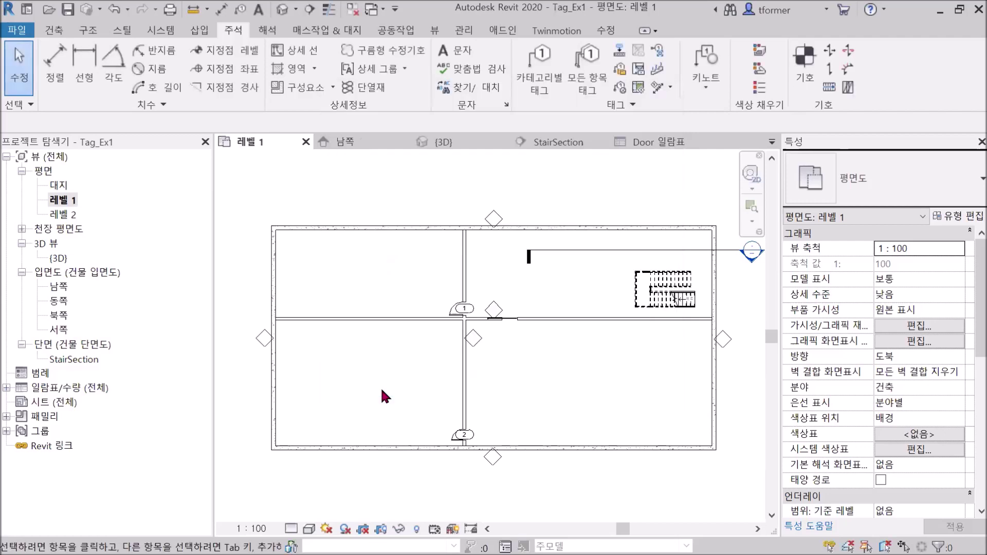
# Create a new building component schedule for the wall (벽) category with the 새 시공 phase
pyautogui.scroll(-3, 509, 299)
pyautogui.moveTo(511, 297); pyautogui.dragTo(470, 272, button='middle')
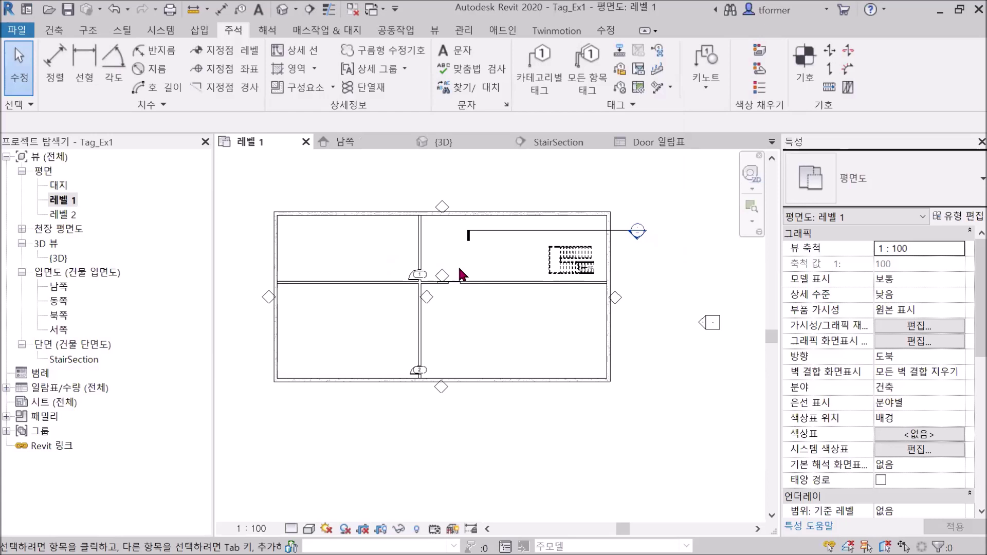
pyautogui.click(426, 36)
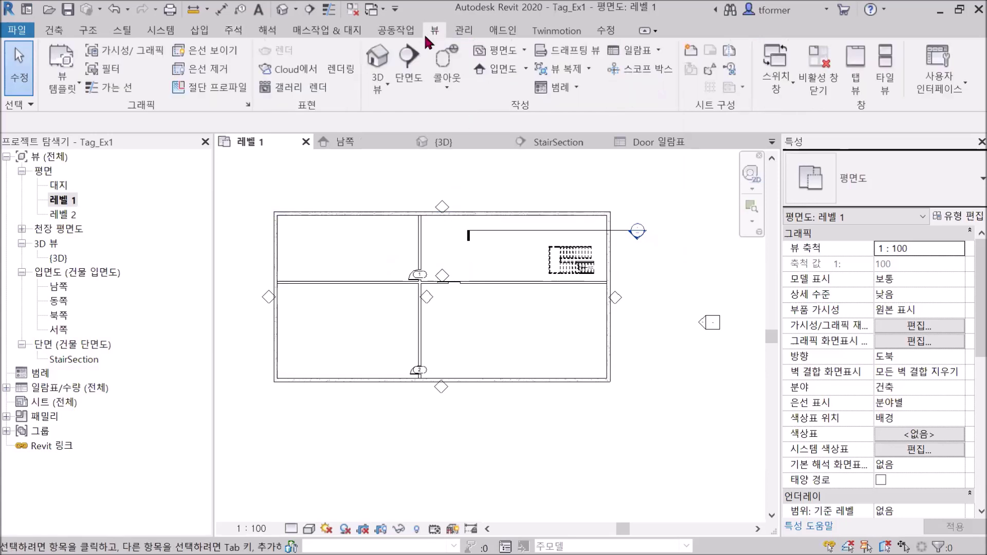
pyautogui.click(660, 50)
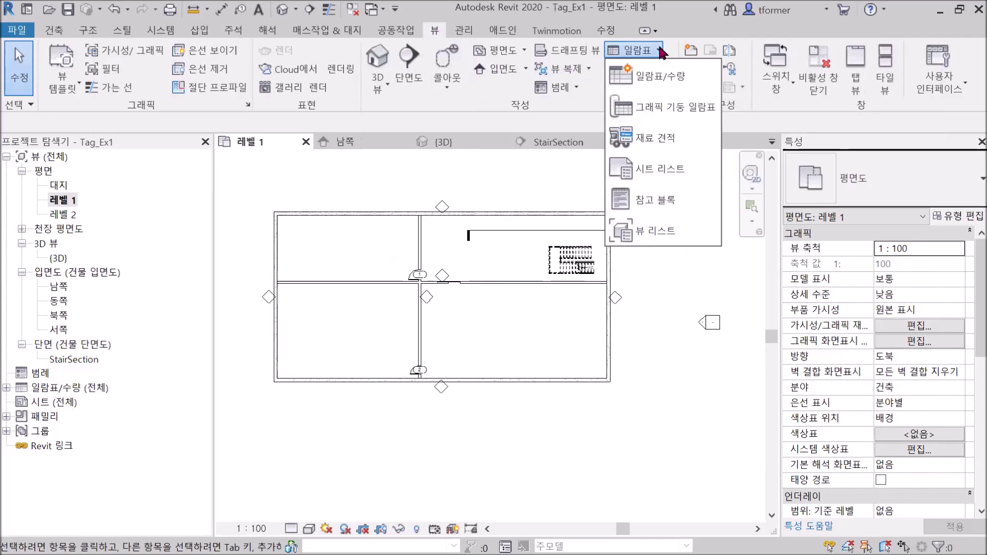
pyautogui.click(647, 77)
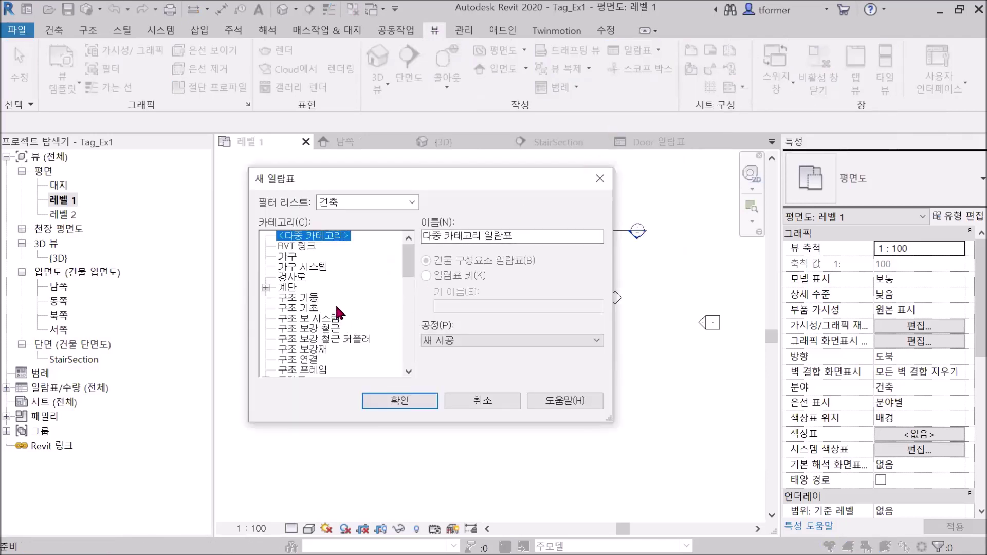
pyautogui.scroll(-5, 338, 307)
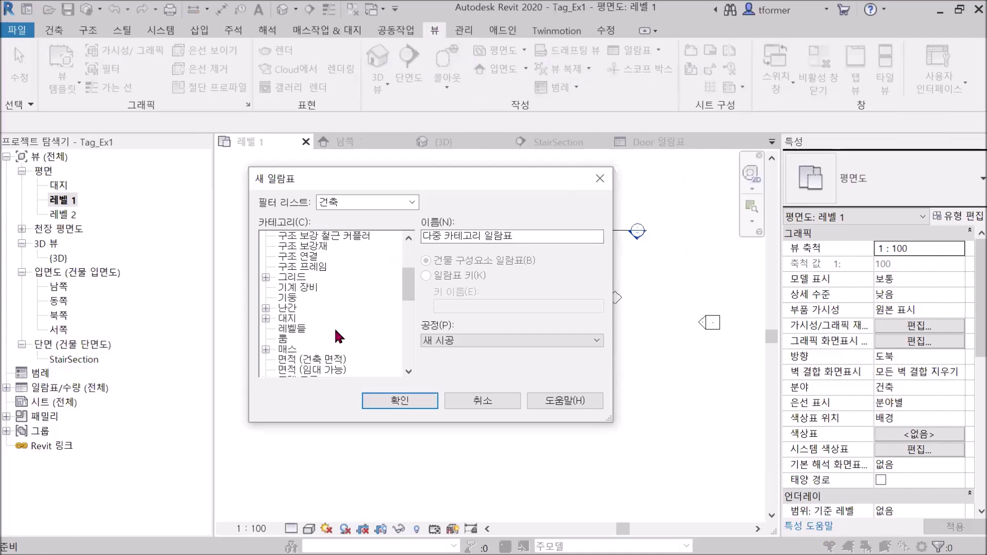
pyautogui.scroll(-1, 335, 337)
pyautogui.click(266, 359)
pyautogui.scroll(-1, 343, 350)
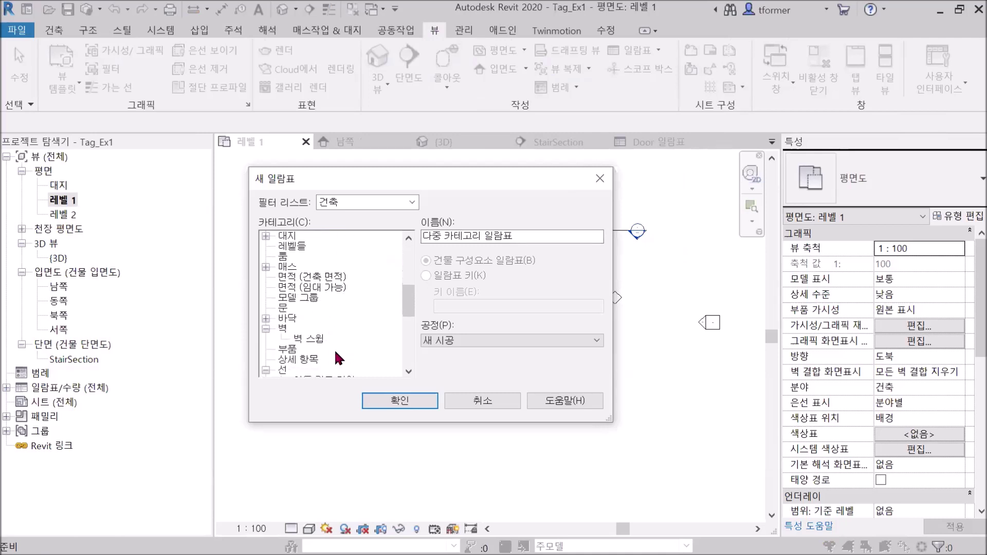
pyautogui.scroll(-1, 336, 357)
pyautogui.click(284, 308)
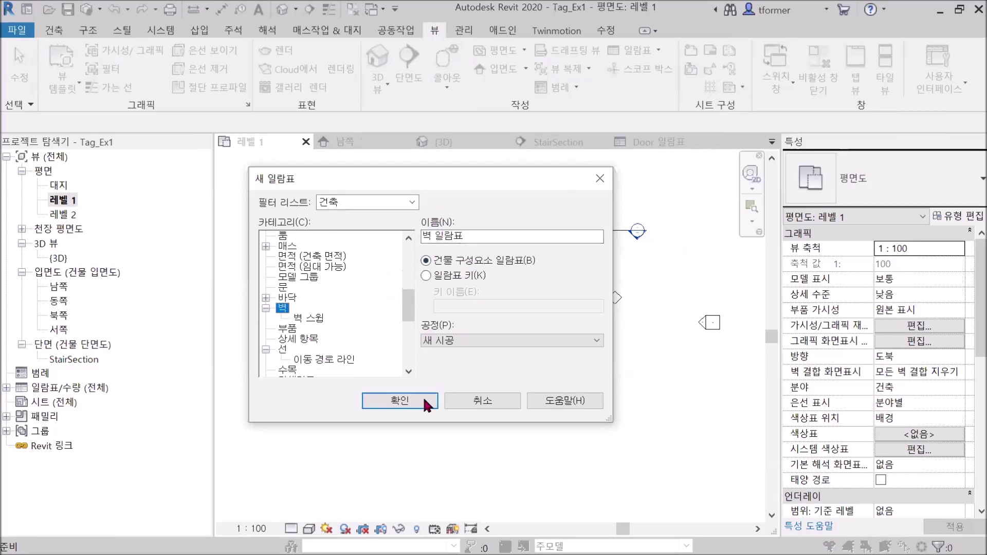
pyautogui.click(398, 405)
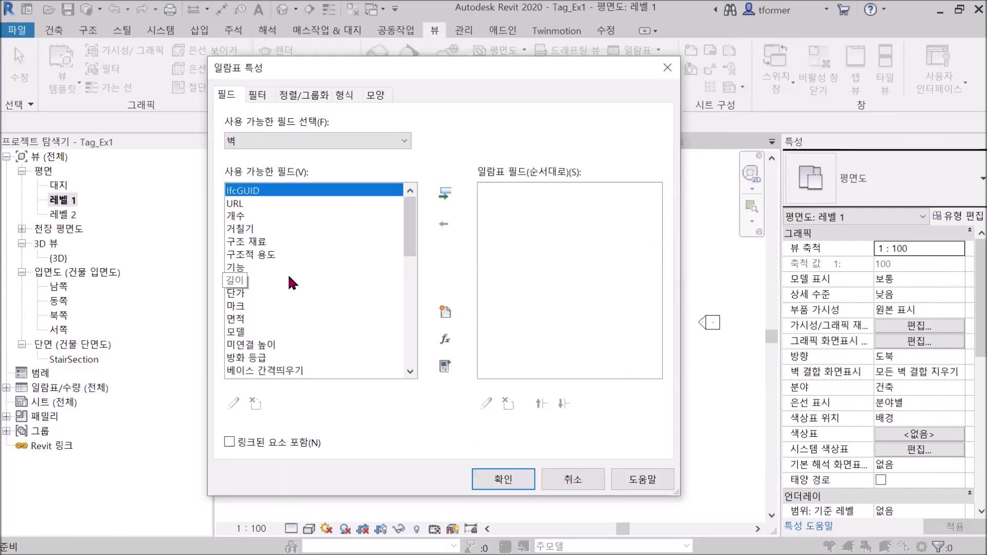
# Add the family and type field (패밀리 및 유형) to the wall schedule's fields
pyautogui.scroll(-3, 301, 281)
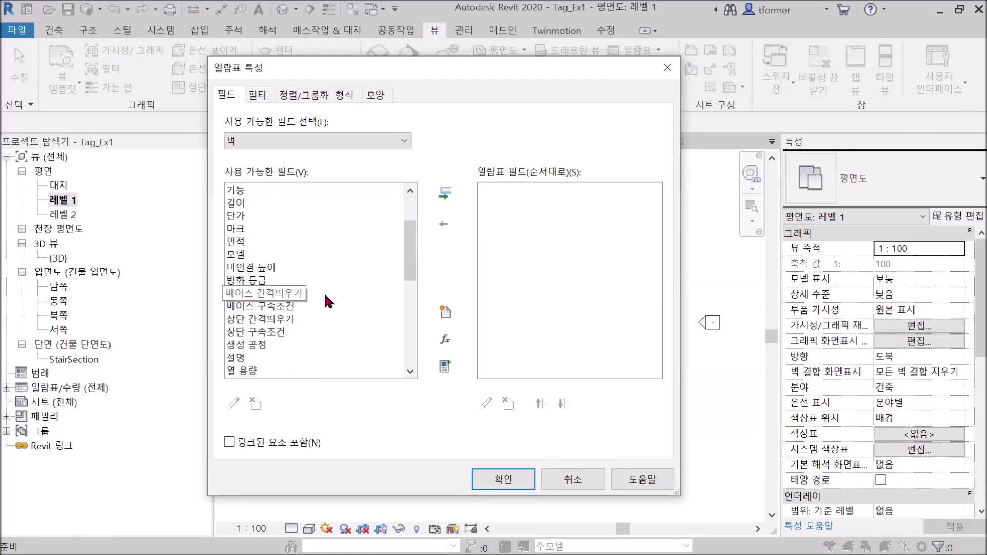
pyautogui.scroll(-4, 324, 296)
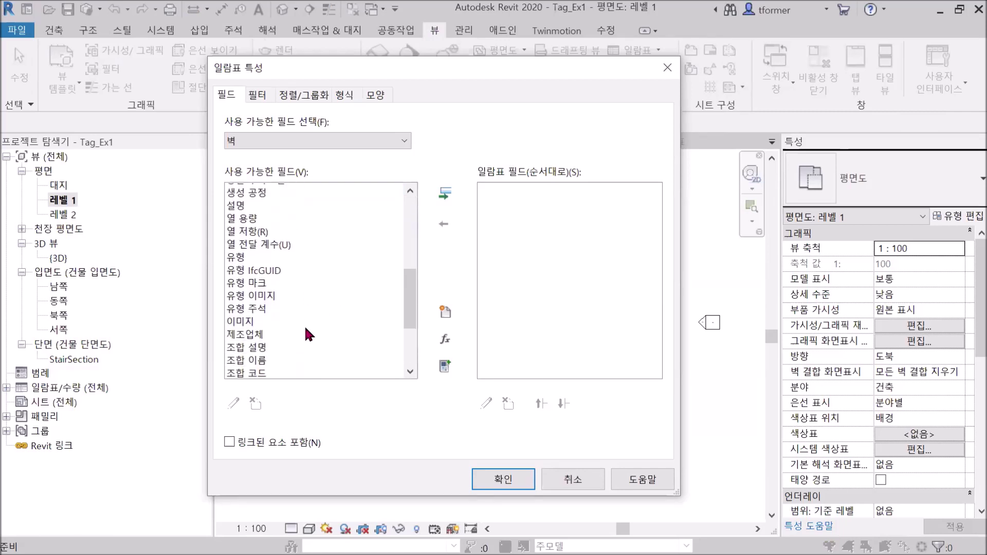
pyautogui.scroll(-4, 304, 332)
pyautogui.click(291, 333)
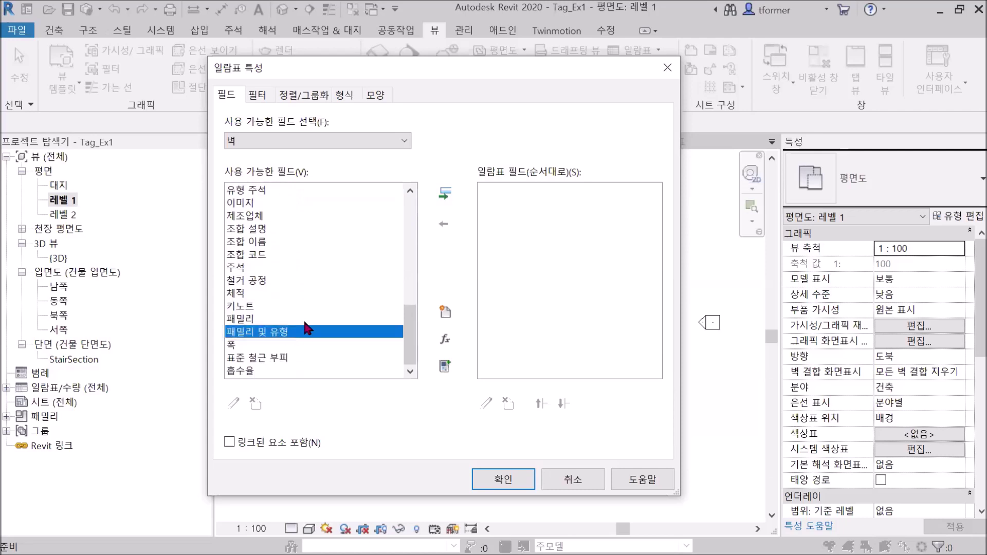
pyautogui.click(444, 194)
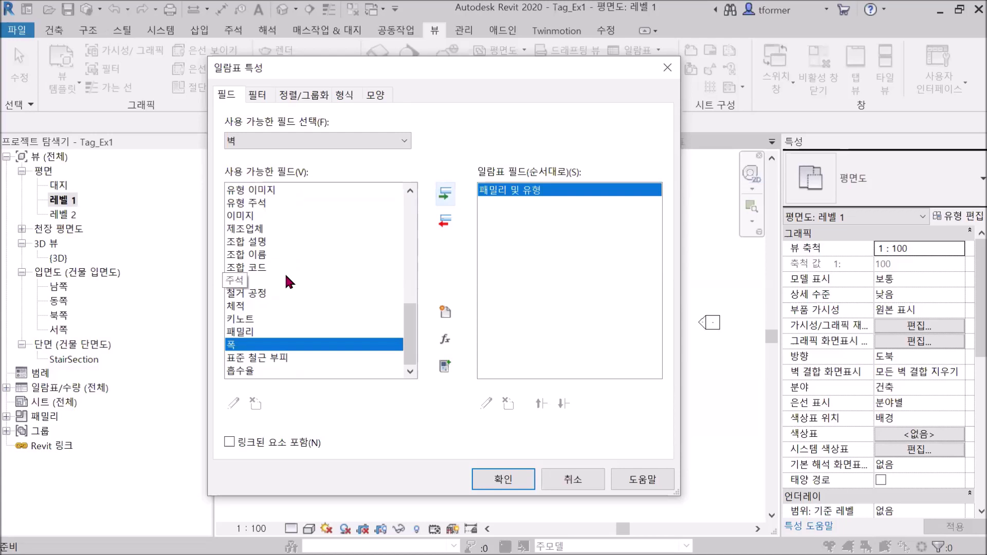
# Add the base constraint (베이스 구속조건) and top constraint (상단 구속조건) fields to the wall schedule
pyautogui.scroll(5, 286, 276)
pyautogui.scroll(2, 286, 284)
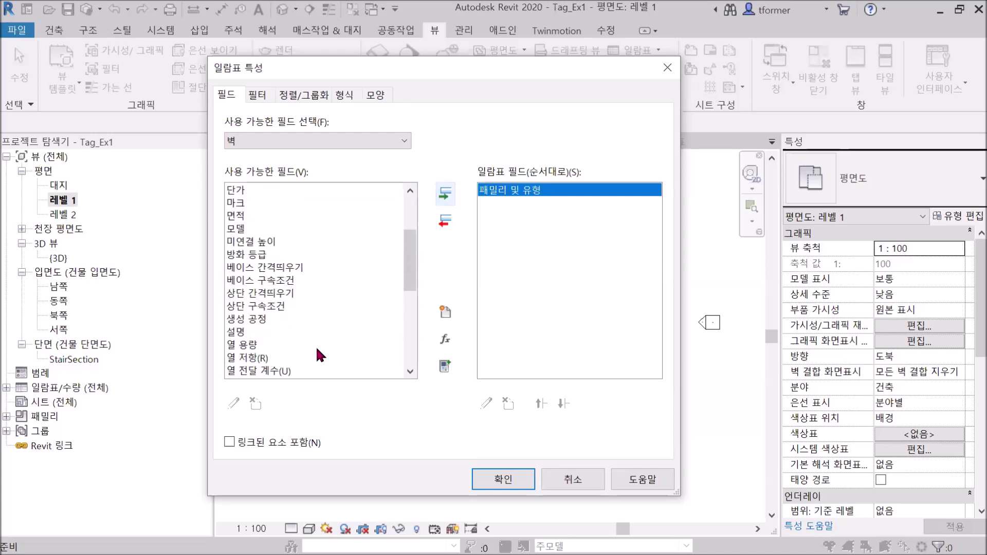
pyautogui.click(286, 280)
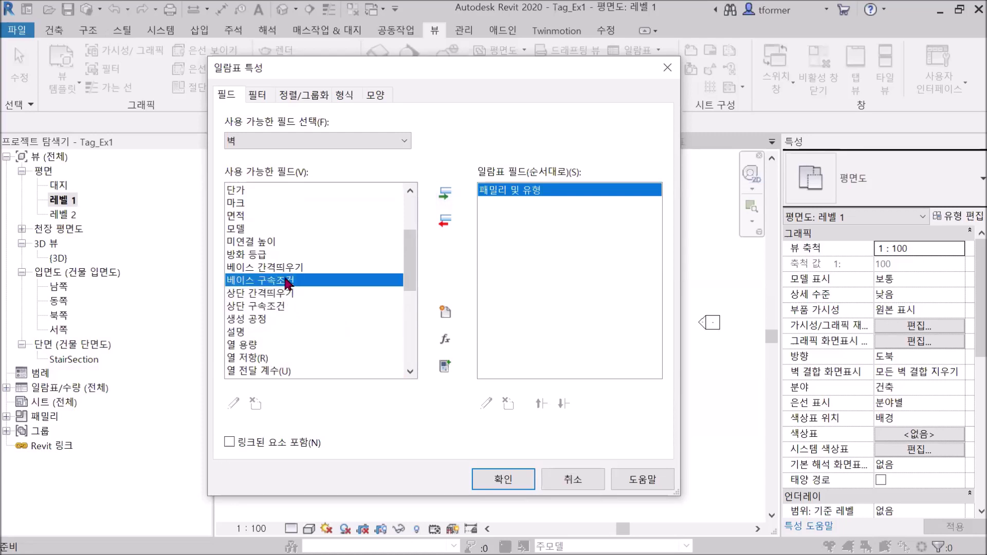
pyautogui.click(445, 194)
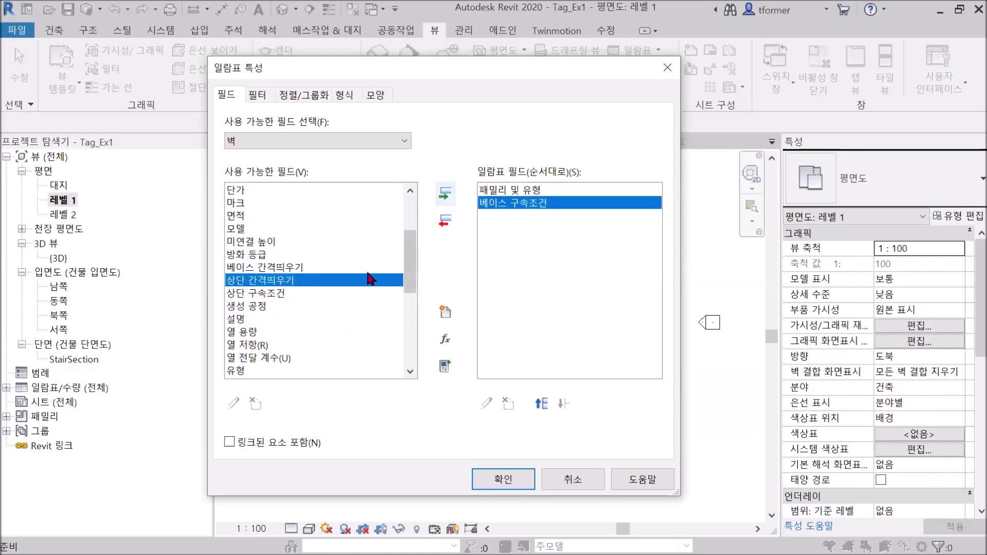
pyautogui.click(280, 293)
pyautogui.click(444, 198)
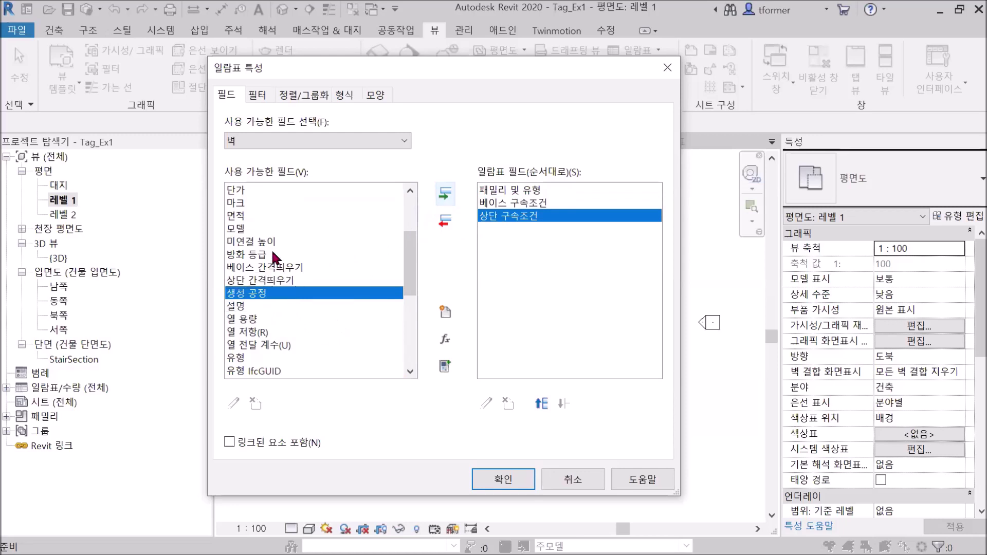
# Add the length (길이) and width (폭) fields to the wall schedule after the constraint fields
pyautogui.scroll(-2, 282, 308)
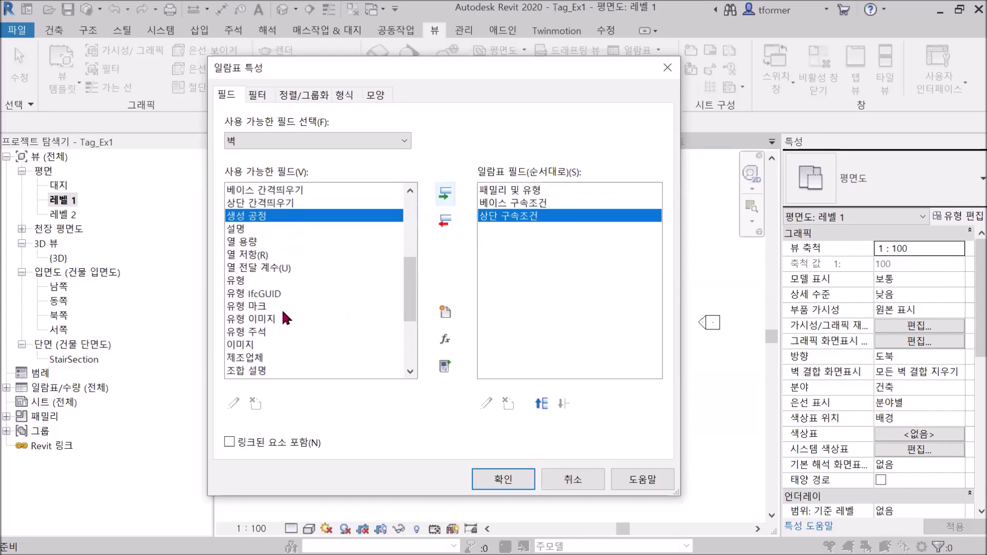
pyautogui.scroll(4, 282, 311)
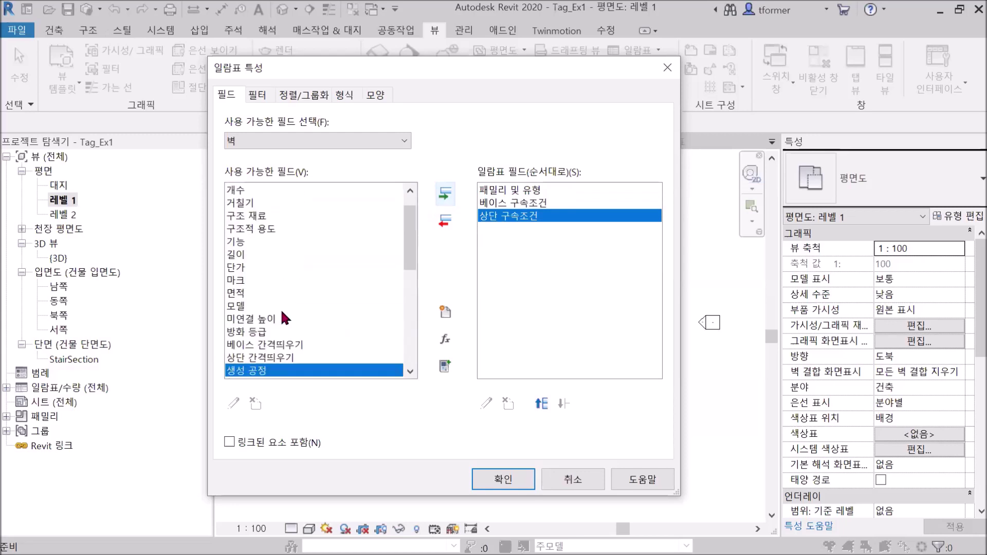
pyautogui.click(244, 253)
pyautogui.click(443, 199)
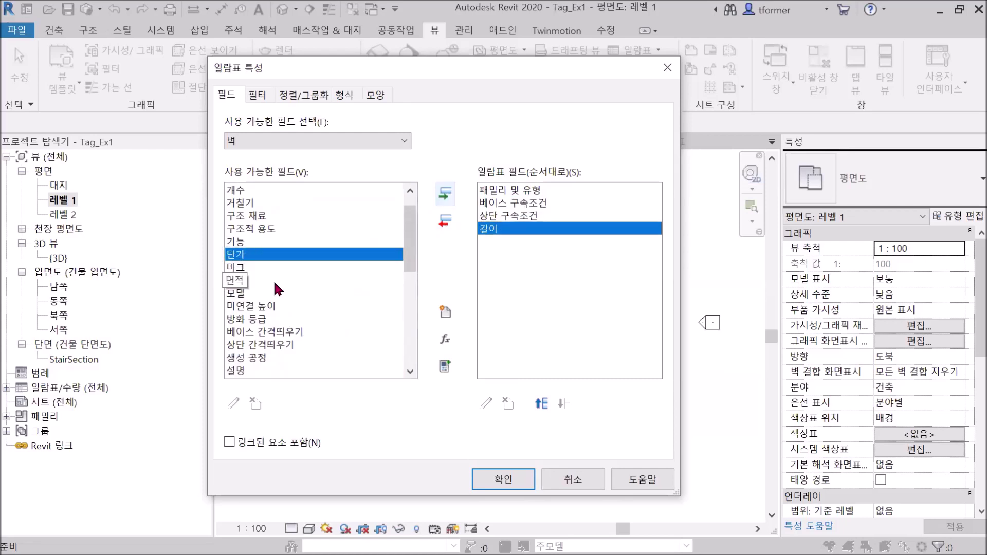
pyautogui.scroll(-4, 273, 276)
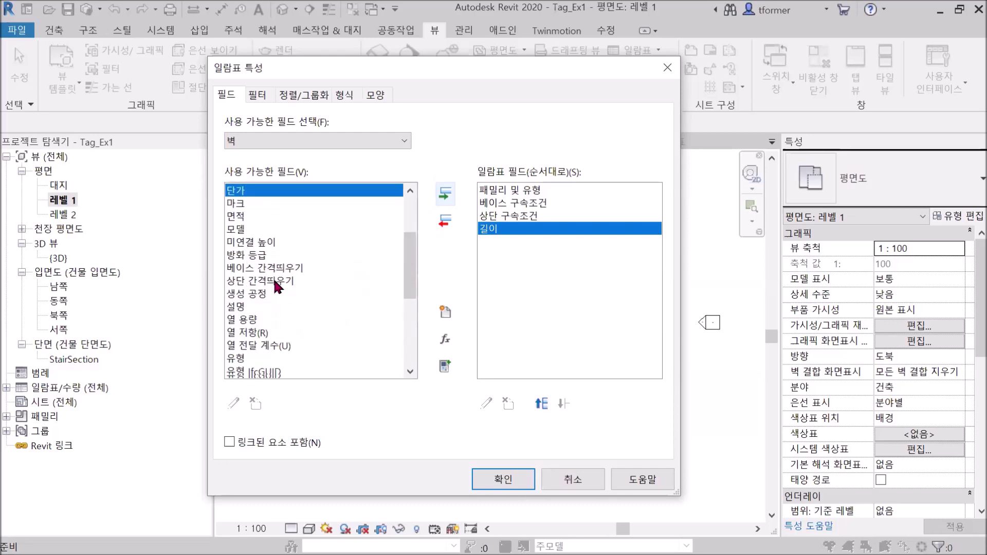
pyautogui.scroll(-3, 302, 295)
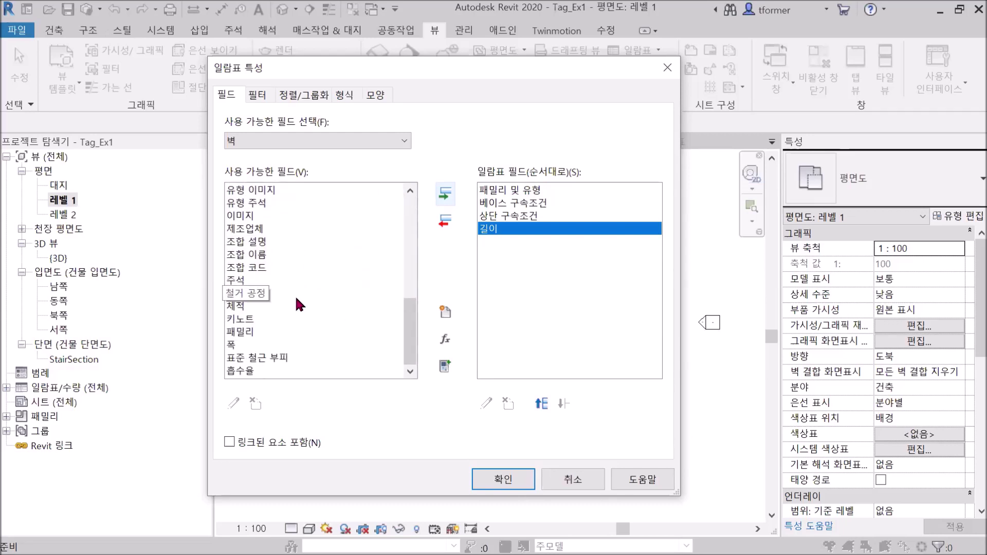
pyautogui.click(295, 342)
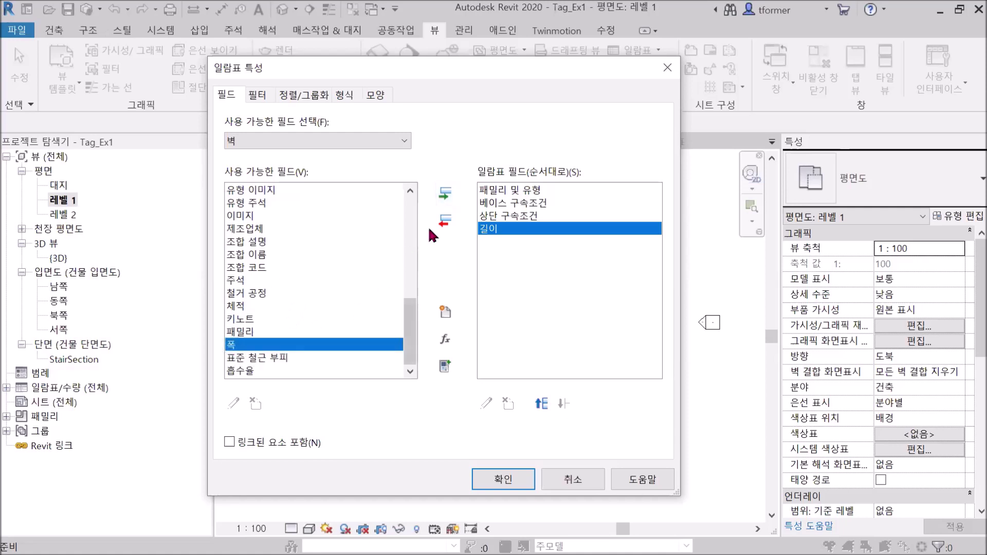
pyautogui.click(446, 193)
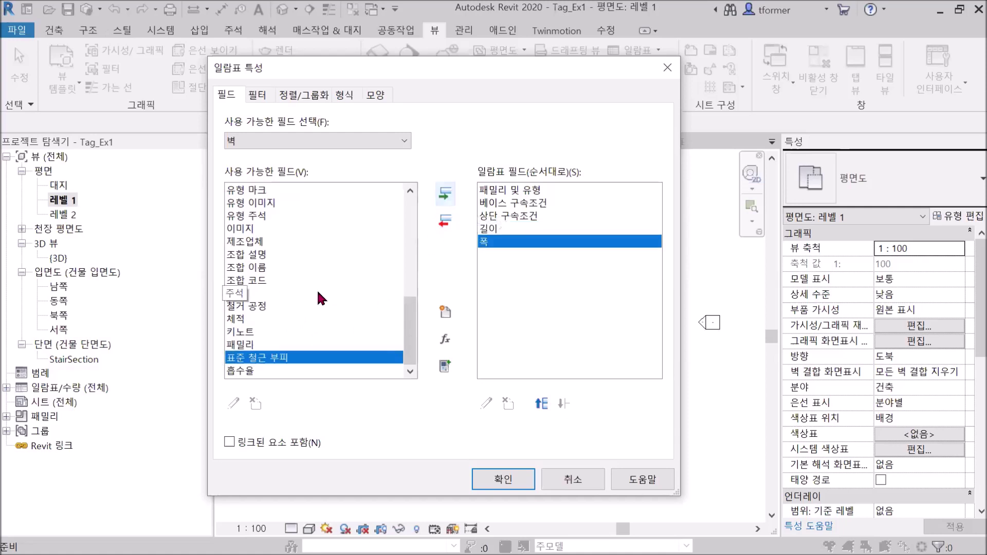
# Look through the remaining available wall fields for anything else the schedule needs
pyautogui.scroll(3, 295, 280)
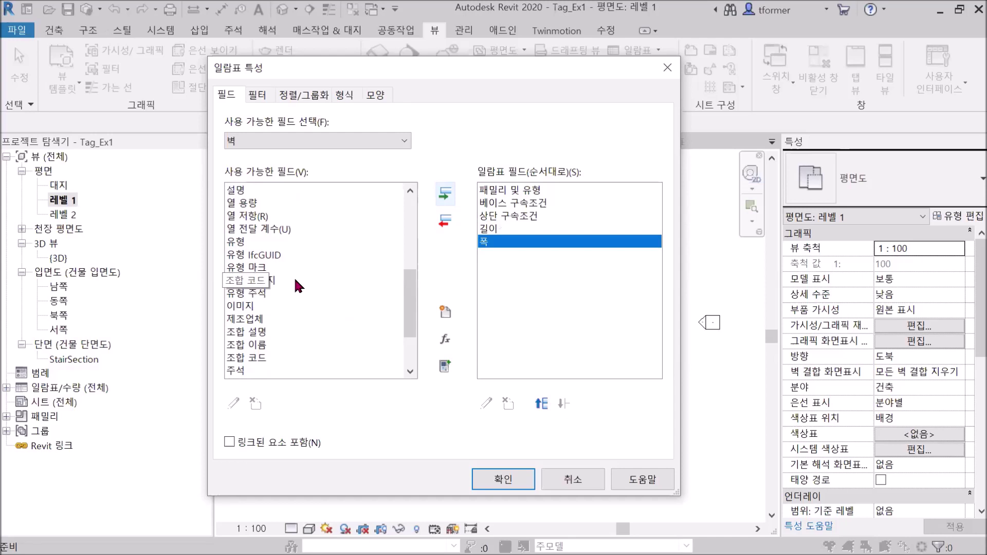
pyautogui.scroll(4, 294, 280)
pyautogui.scroll(-6, 292, 280)
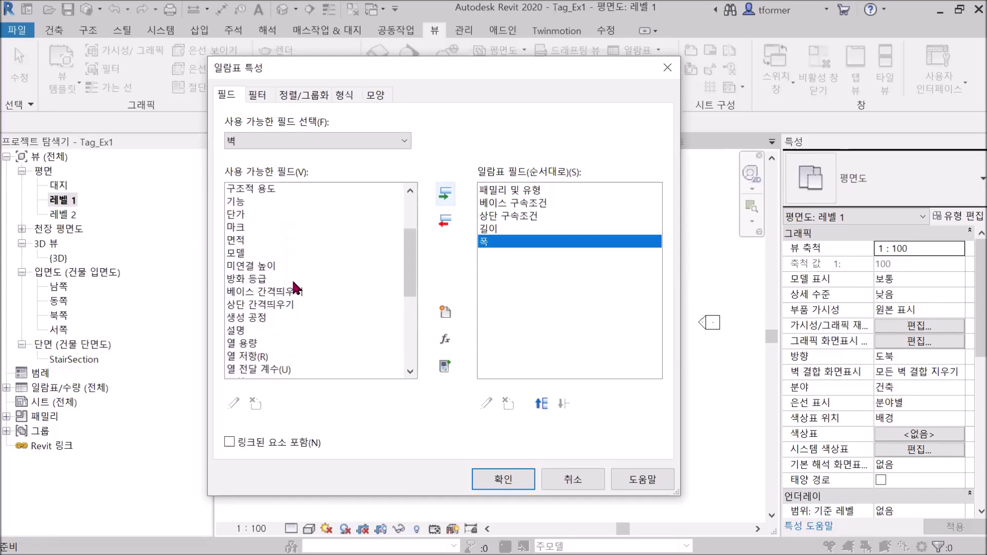
pyautogui.scroll(-1, 292, 282)
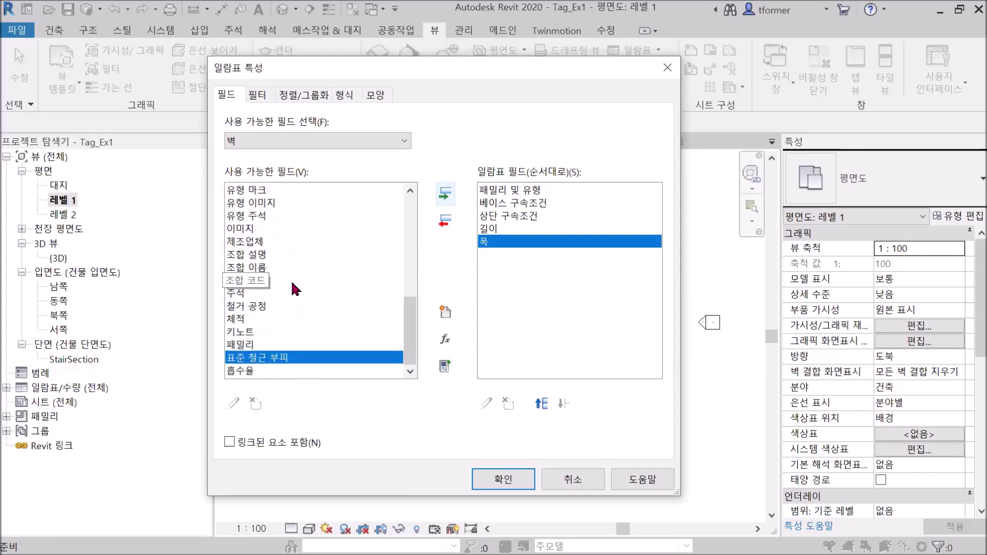
pyautogui.scroll(3, 291, 279)
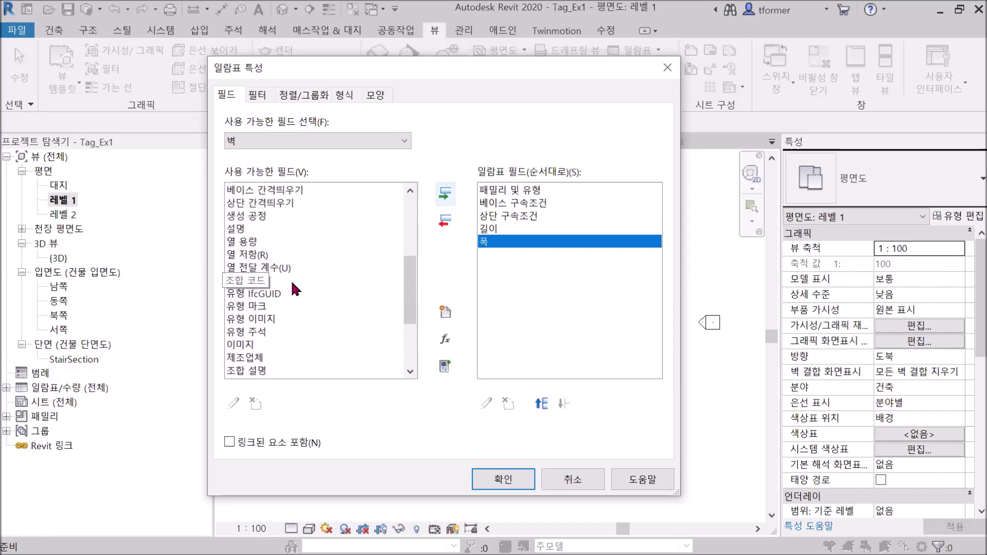
pyautogui.scroll(3, 291, 279)
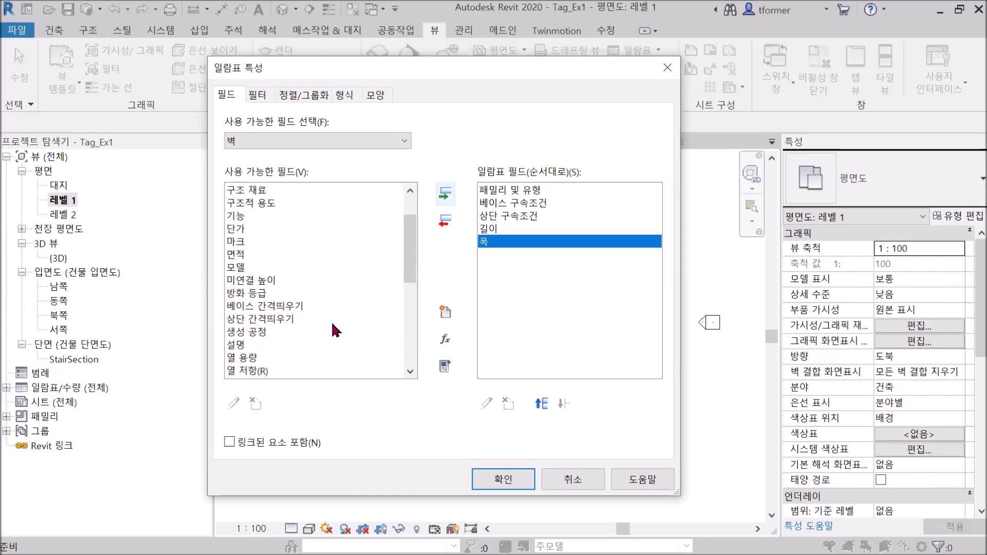
pyautogui.scroll(-3, 329, 321)
pyautogui.scroll(-1, 326, 325)
pyautogui.scroll(3, 325, 324)
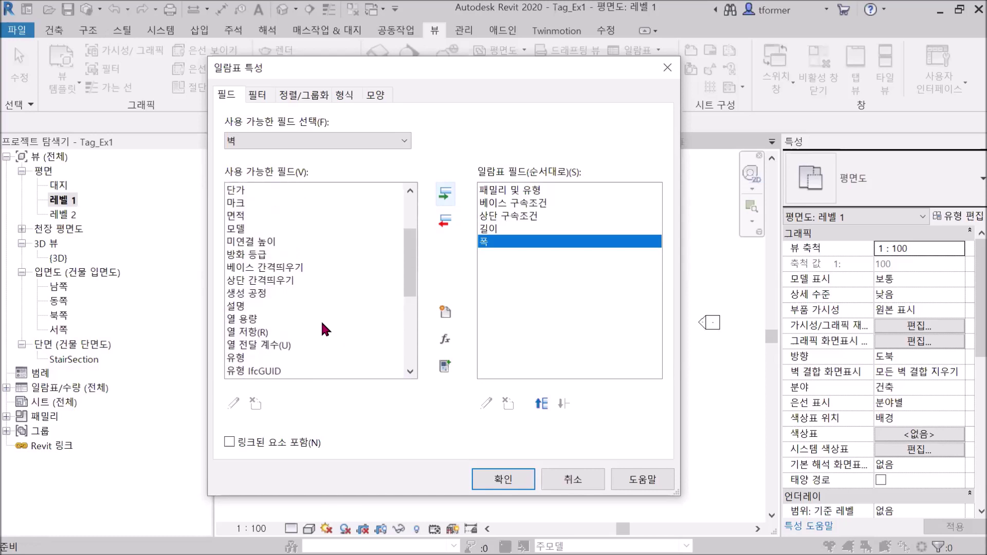
pyautogui.scroll(2, 322, 324)
pyautogui.scroll(-1, 322, 324)
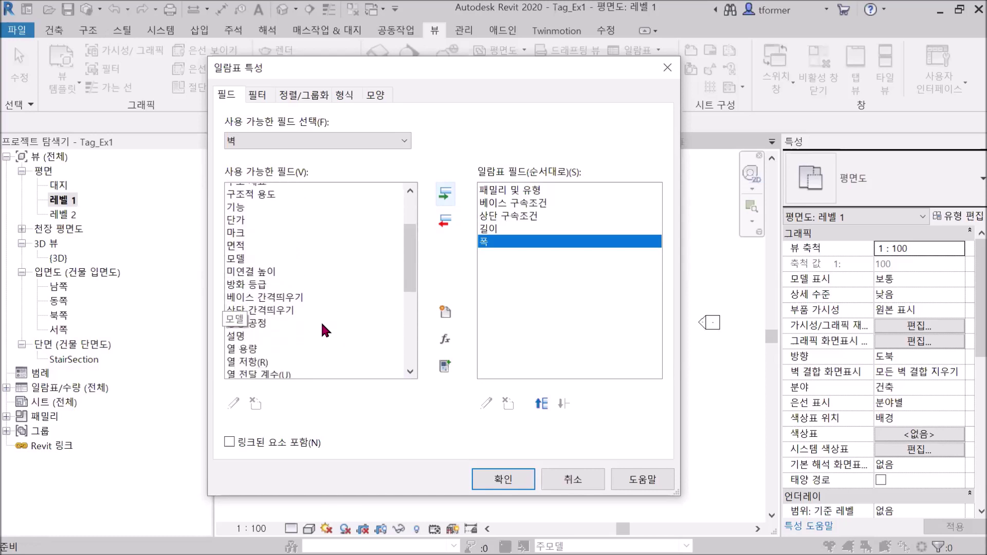
pyautogui.scroll(-5, 323, 325)
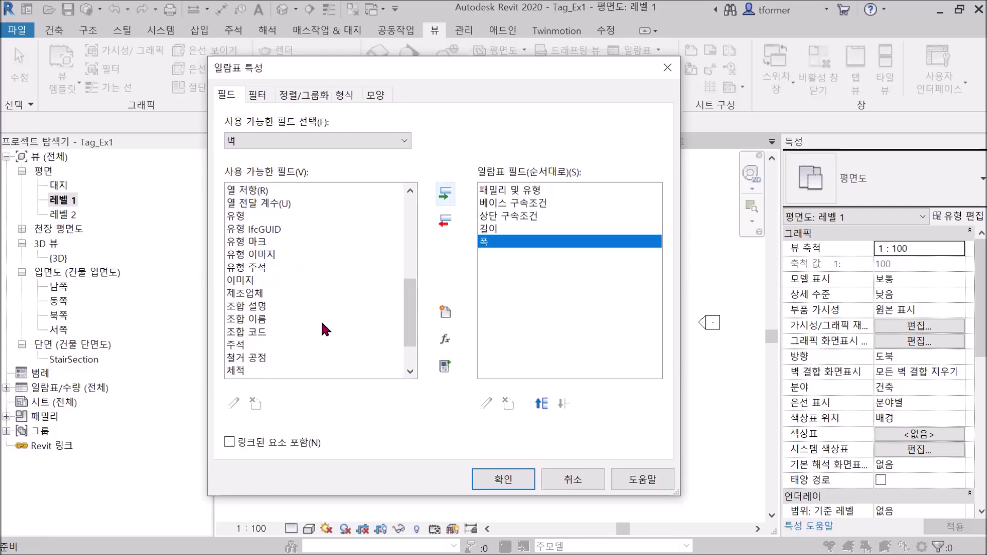
pyautogui.scroll(-2, 320, 318)
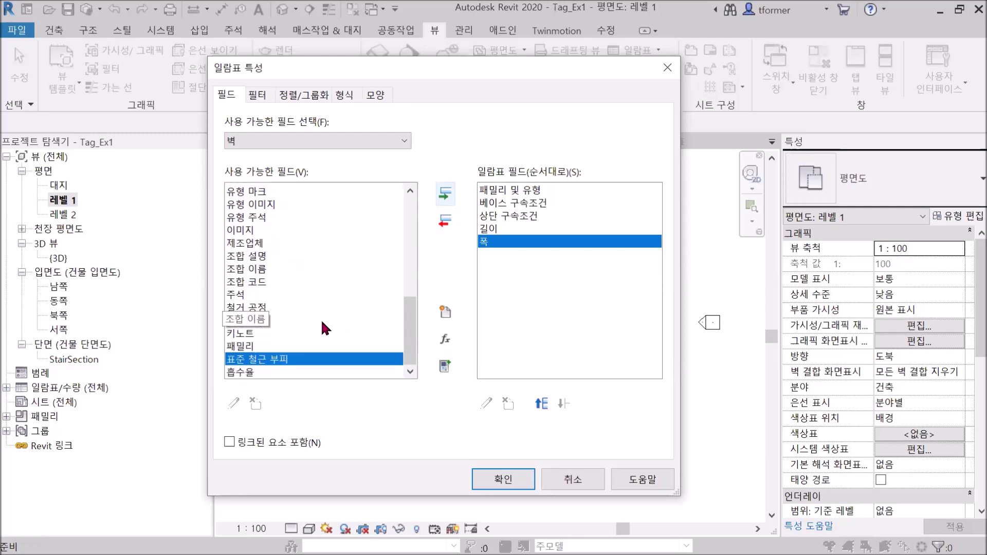
pyautogui.scroll(-1, 322, 327)
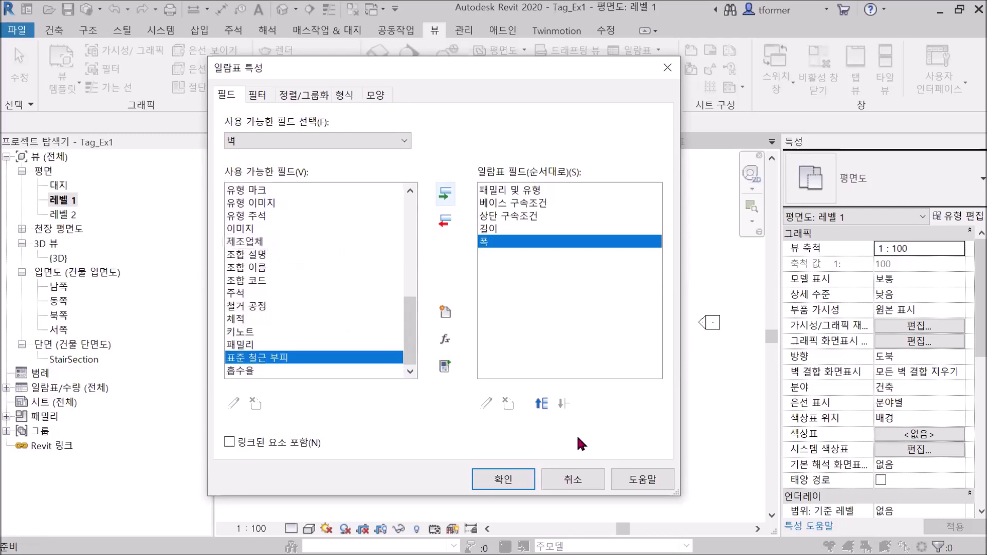
# Generate the wall schedule from the chosen fields and enlarge its display for reading
pyautogui.click(506, 479)
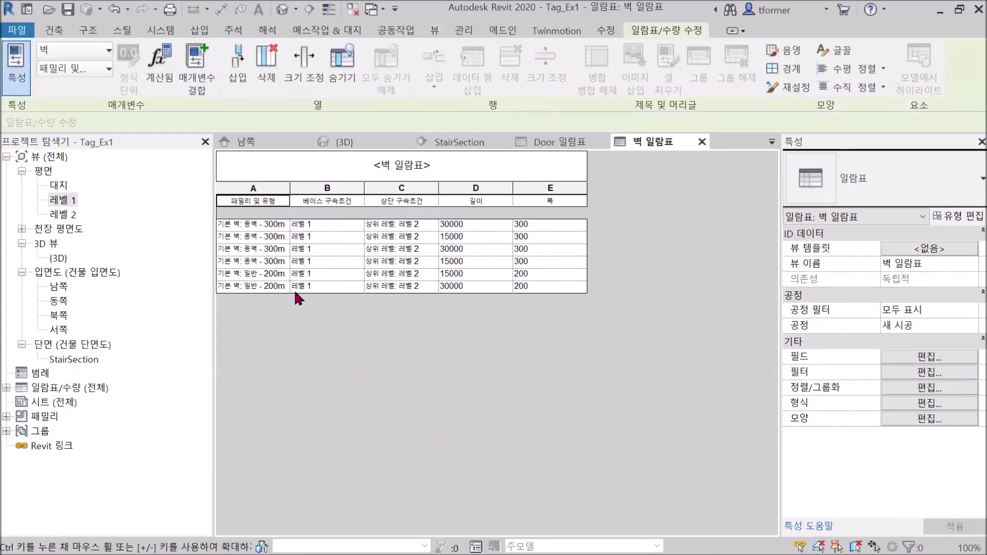
pyautogui.keyDown('ctrl'); pyautogui.scroll(2, 322, 280); pyautogui.keyUp('ctrl')
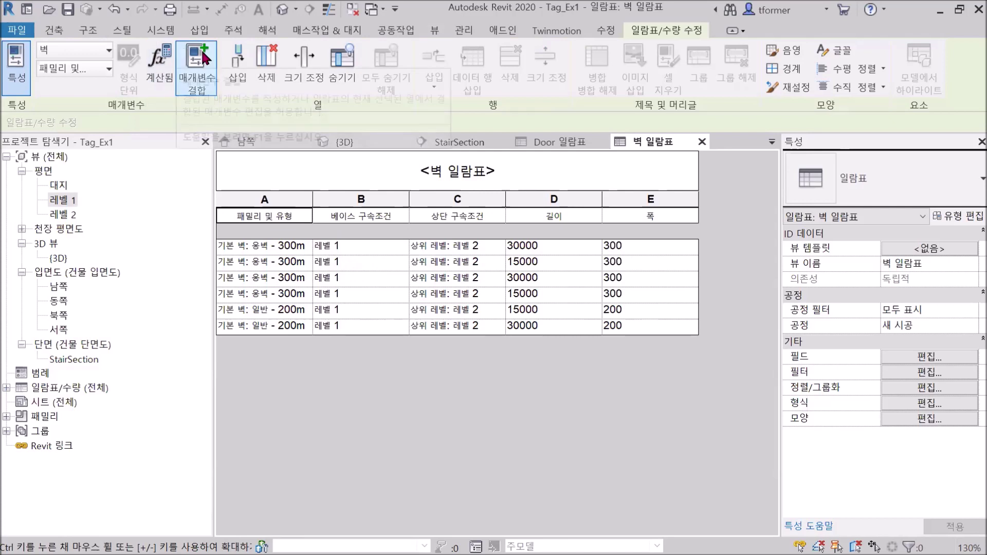
# Create a new material takeoff (재료 견적) for the wall (벽) category, named 벽 BOM
pyautogui.click(440, 31)
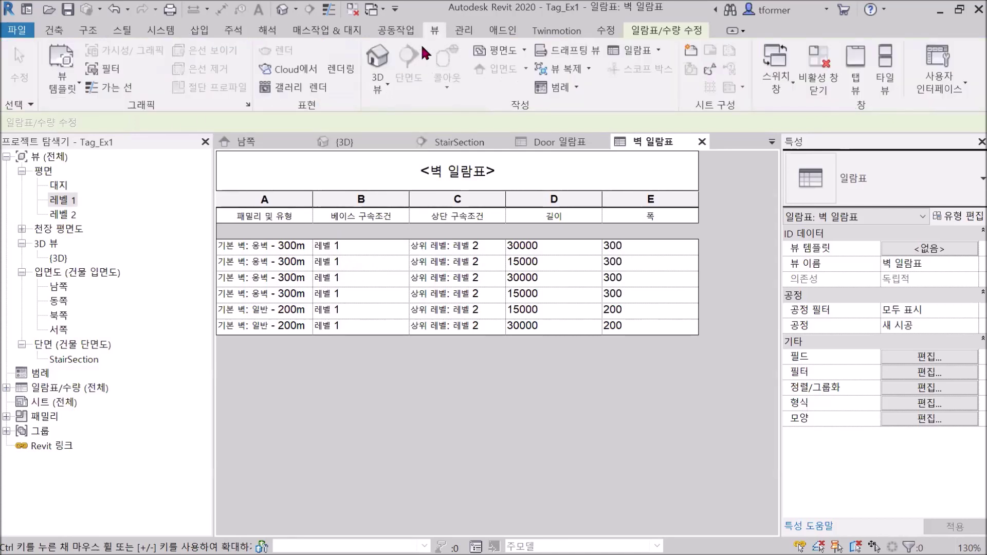
pyautogui.click(659, 55)
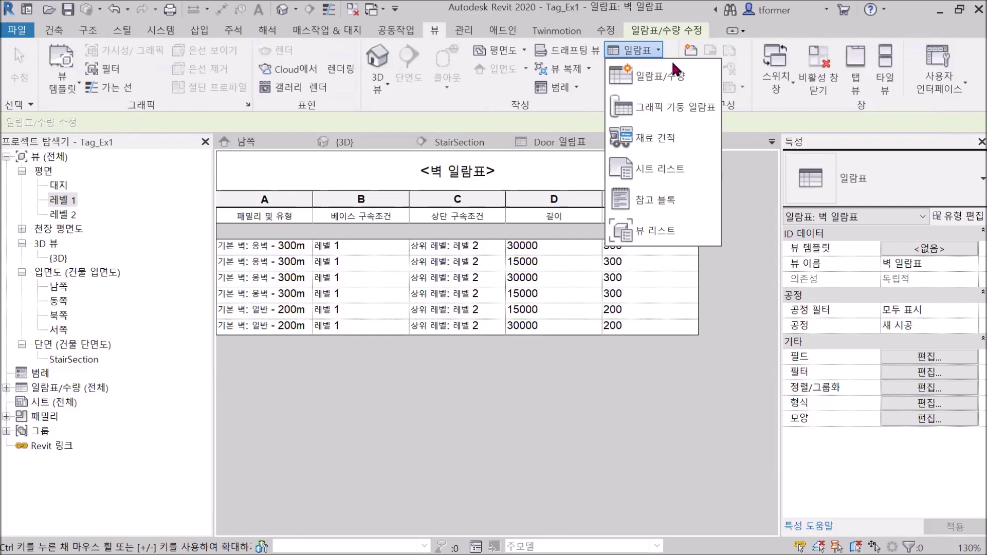
pyautogui.click(642, 143)
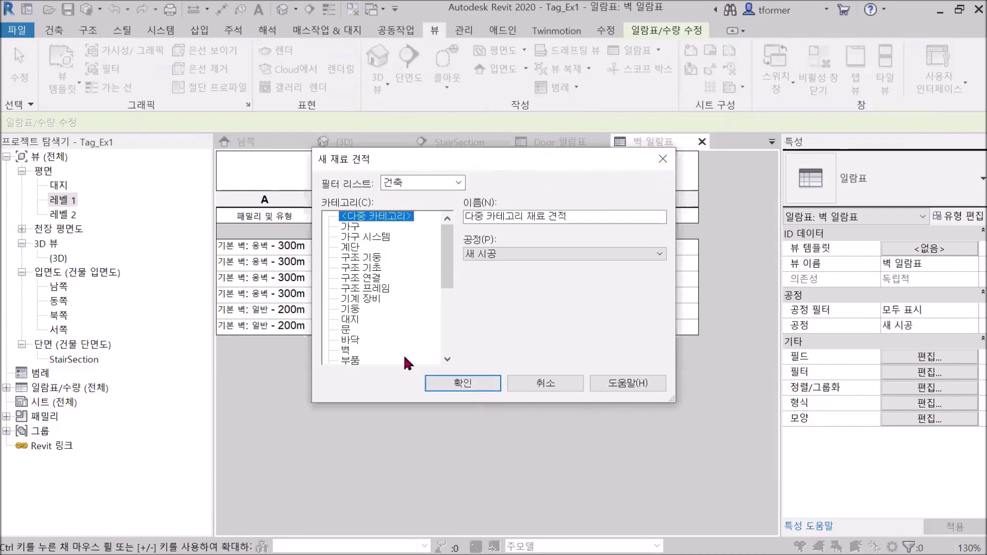
pyautogui.click(346, 352)
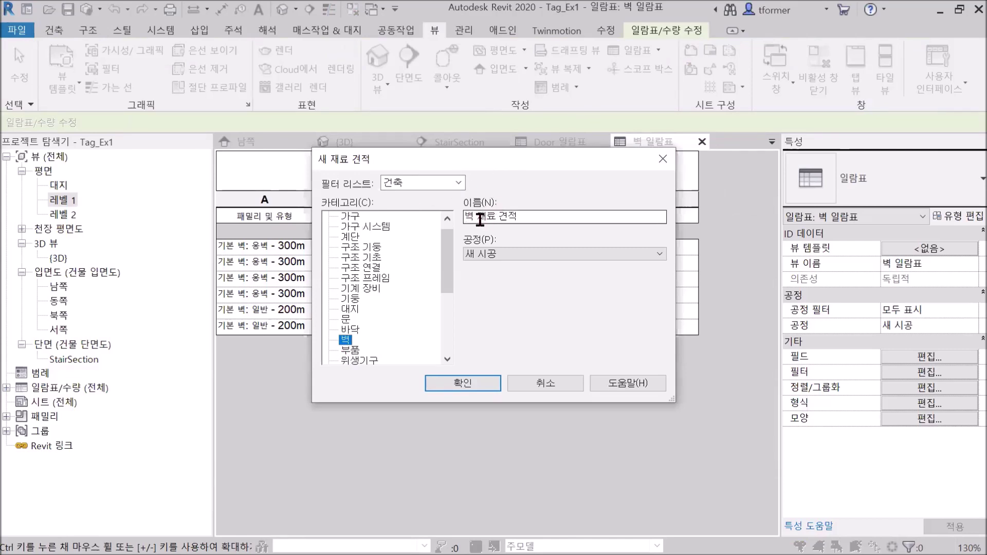
pyautogui.moveTo(480, 220); pyautogui.dragTo(540, 213)
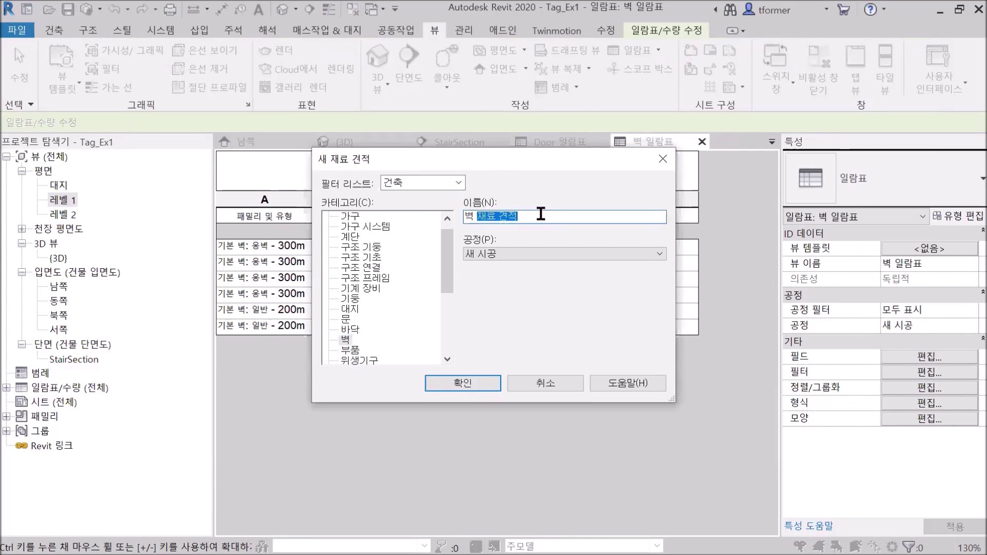
pyautogui.write('BOM')
pyautogui.click(467, 383)
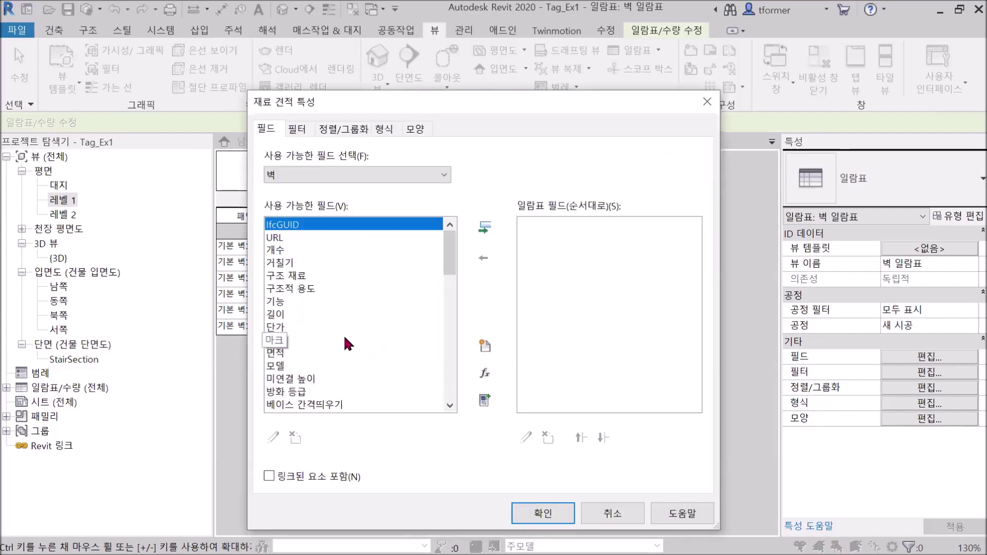
# Add the material model (재료: 모델) and material unit price (재료: 단가) fields to the takeoff
pyautogui.scroll(-2, 339, 311)
pyautogui.scroll(-8, 339, 311)
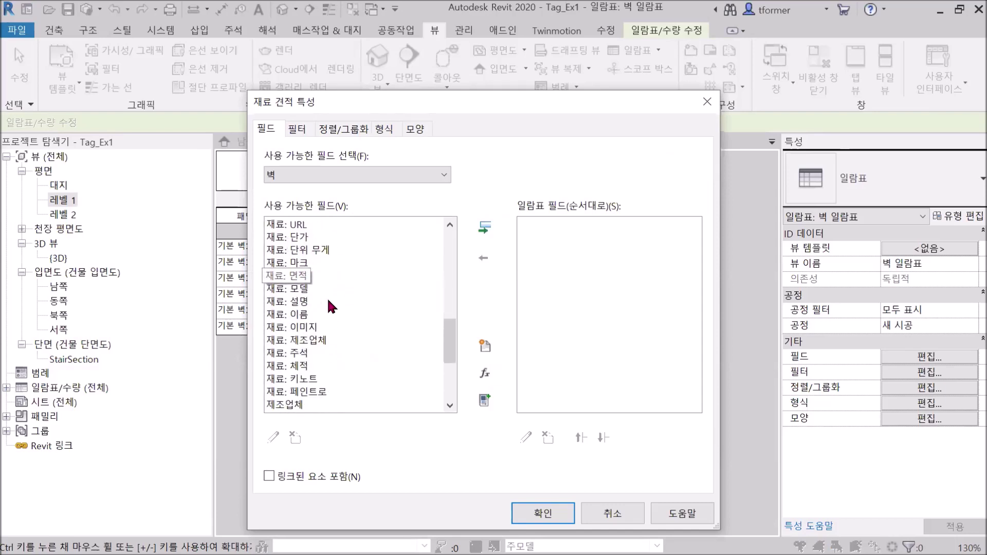
pyautogui.click(298, 289)
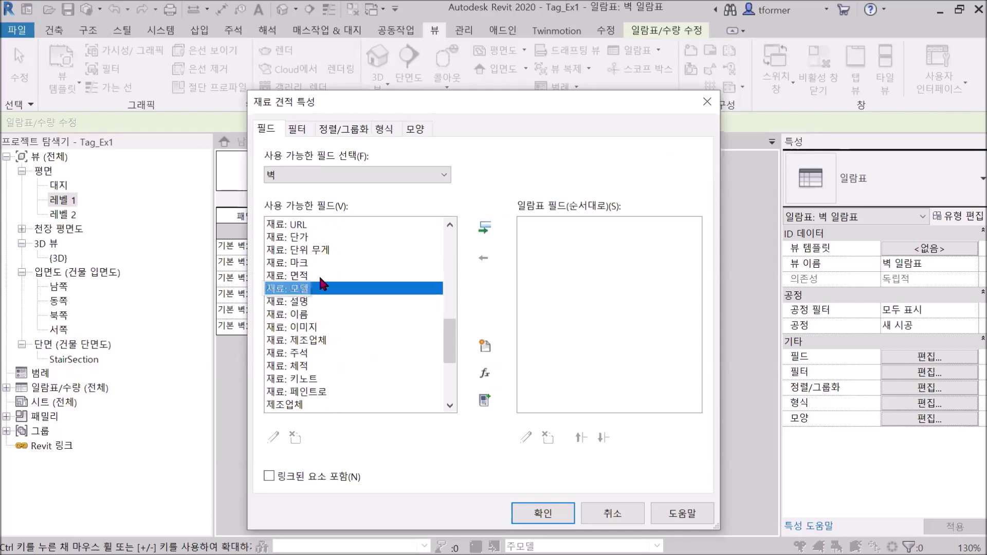
pyautogui.click(482, 230)
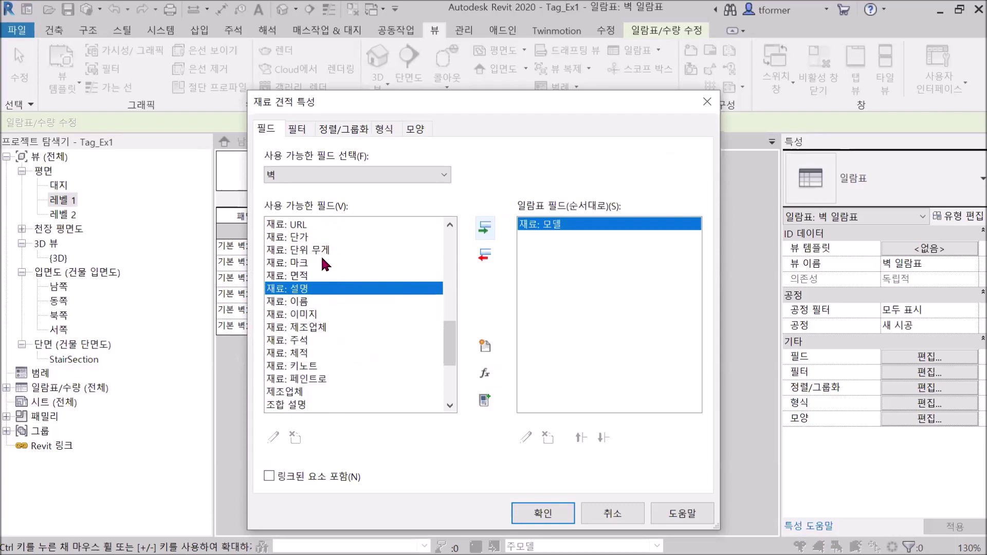
pyautogui.click(304, 239)
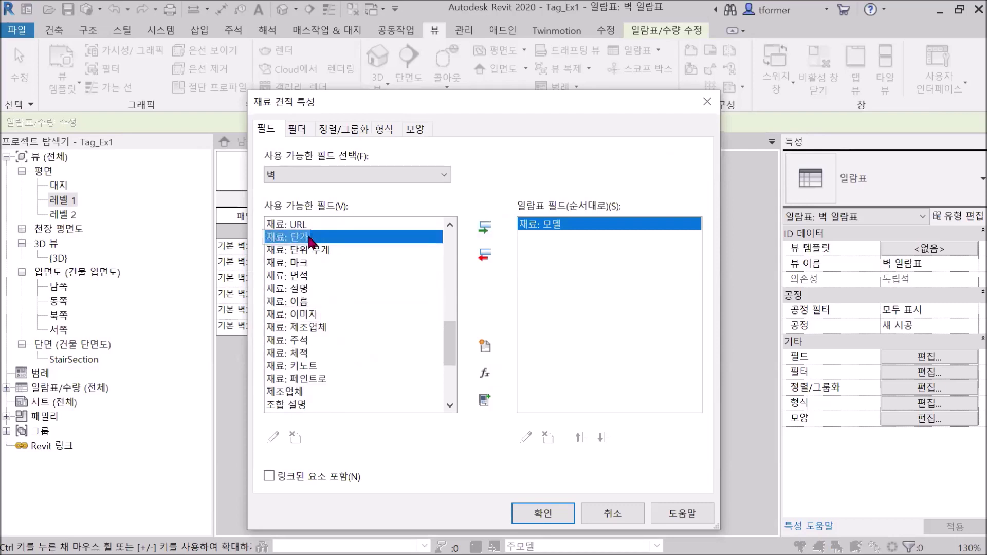
pyautogui.click(485, 230)
# Add the family (패밀리) and type (유형) fields after the material fields of the takeoff
pyautogui.scroll(1, 341, 356)
pyautogui.scroll(-4, 339, 360)
pyautogui.scroll(-1, 338, 359)
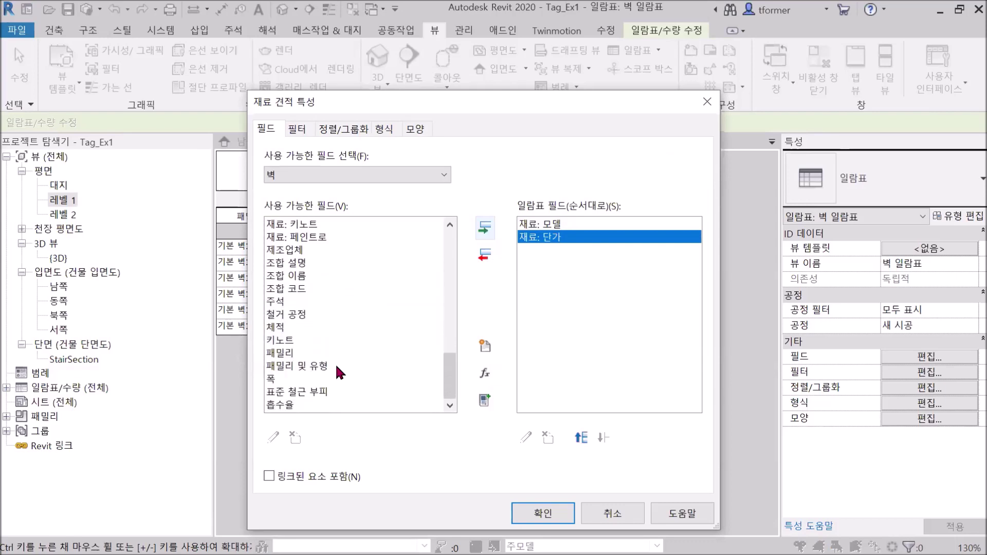
pyautogui.click(307, 369)
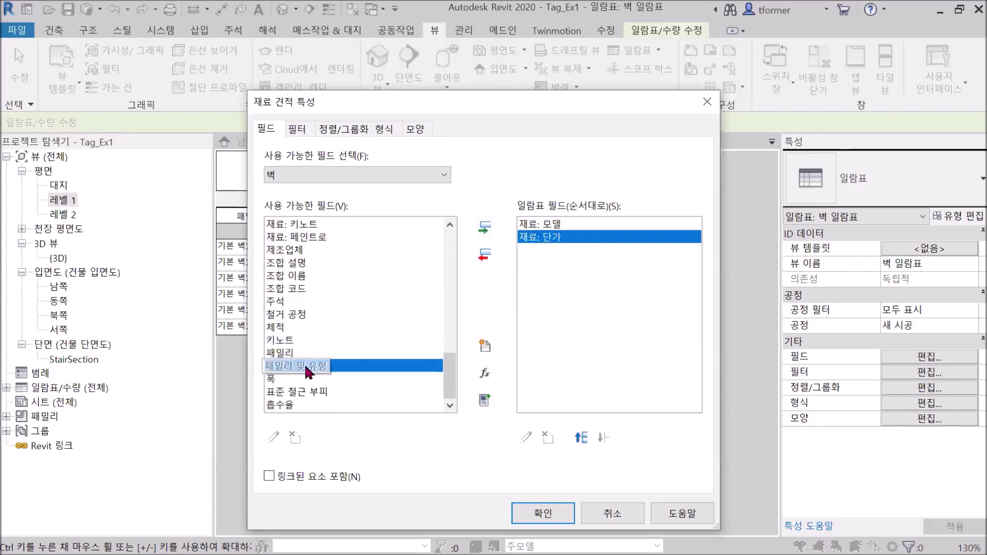
pyautogui.click(276, 353)
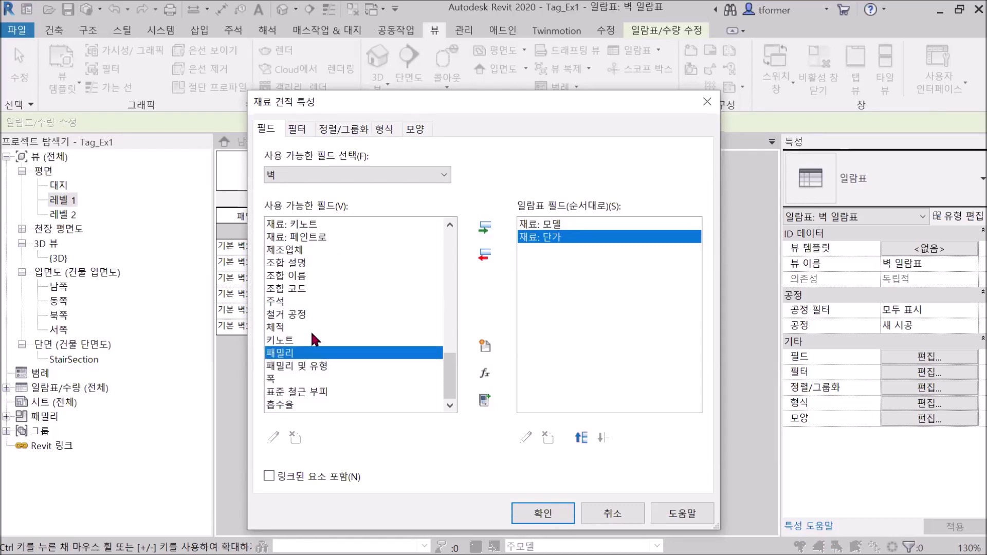
pyautogui.click(483, 228)
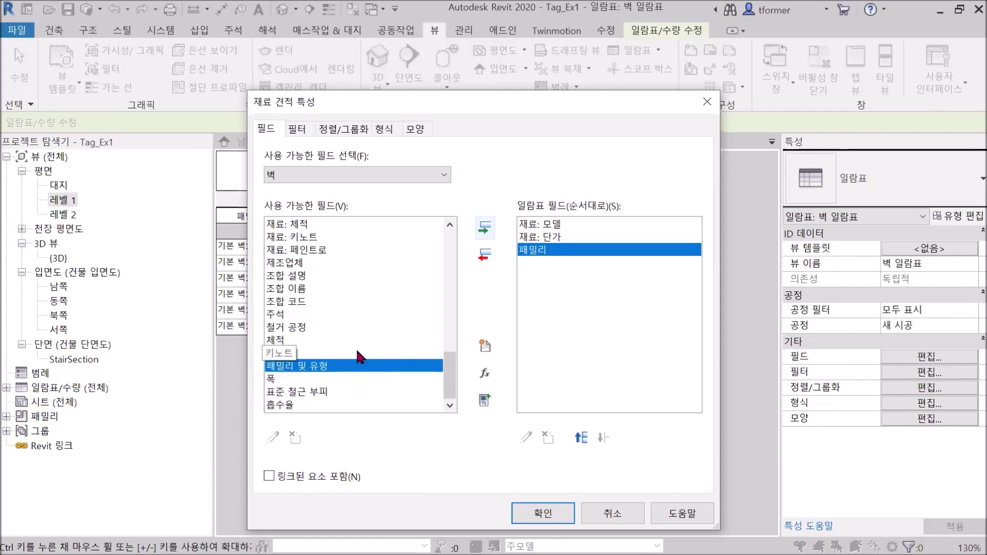
pyautogui.scroll(7, 357, 354)
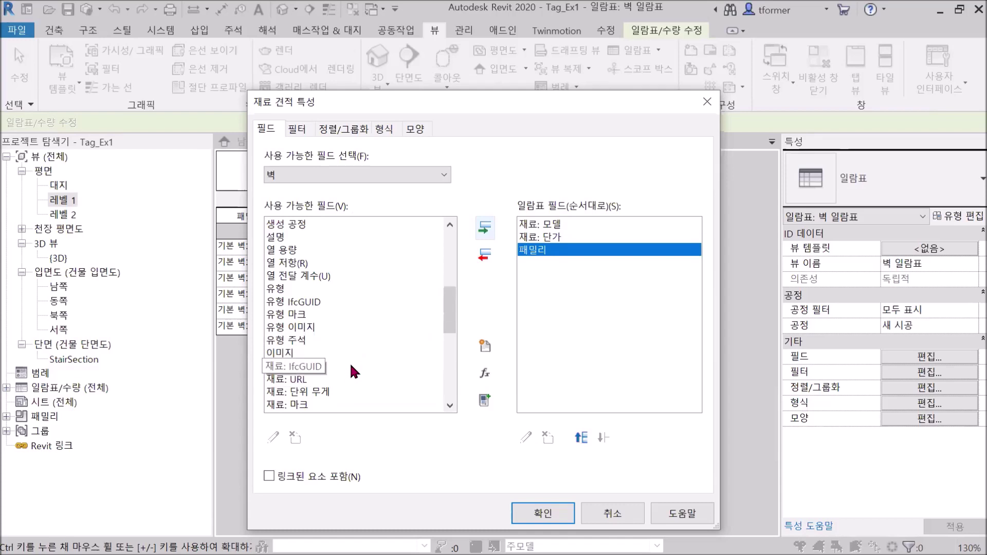
pyautogui.scroll(2, 350, 361)
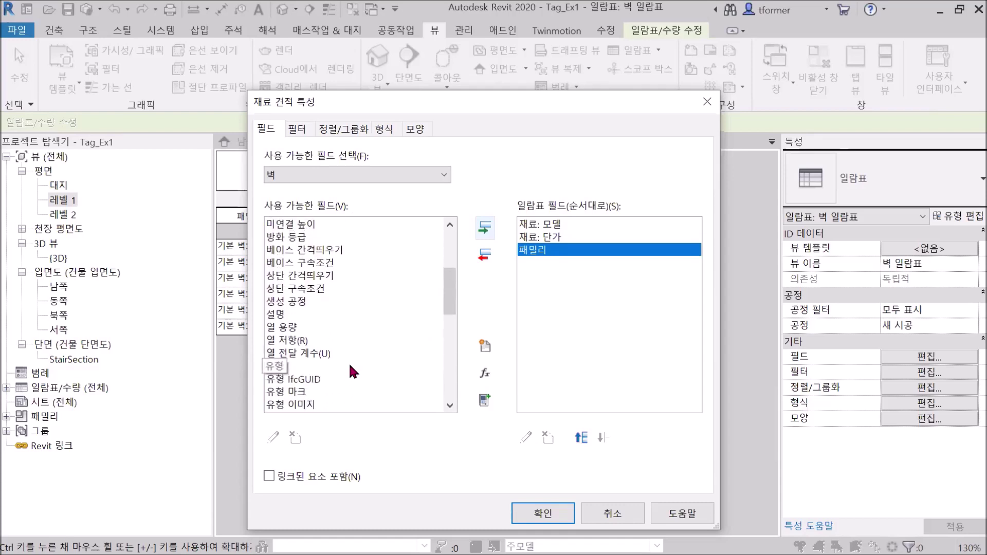
pyautogui.click(280, 366)
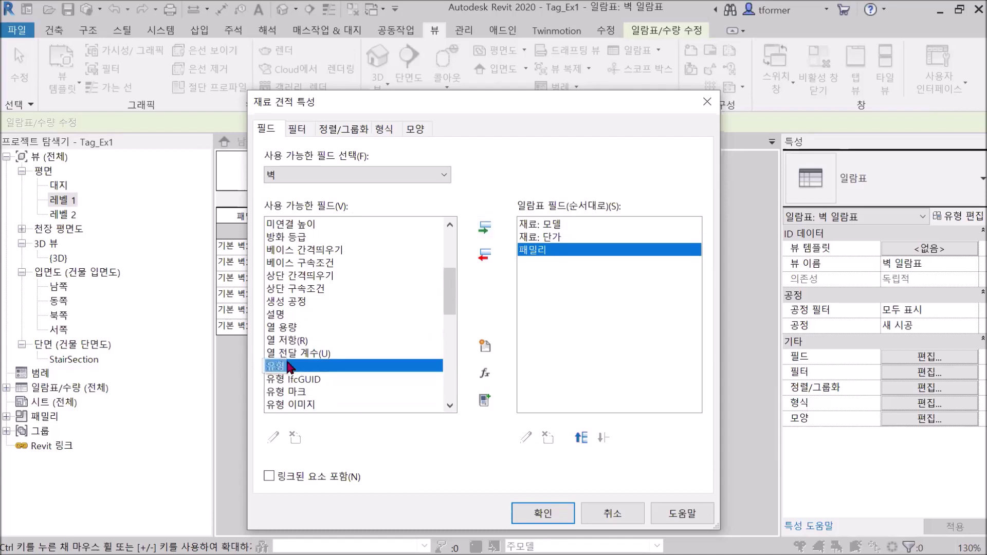
pyautogui.click(485, 227)
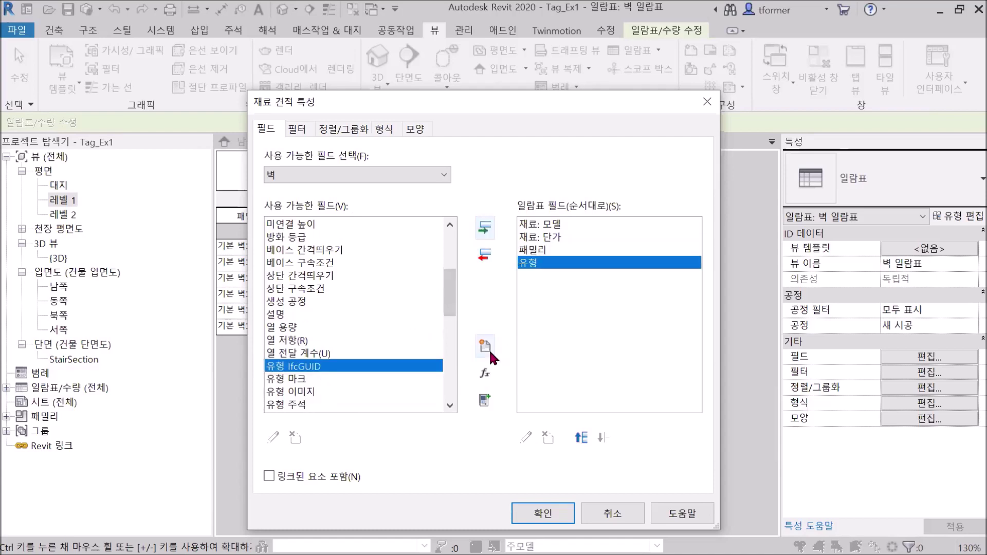
# Add the length (길이) and width (폭) fields to the end of the takeoff's field list
pyautogui.scroll(2, 387, 291)
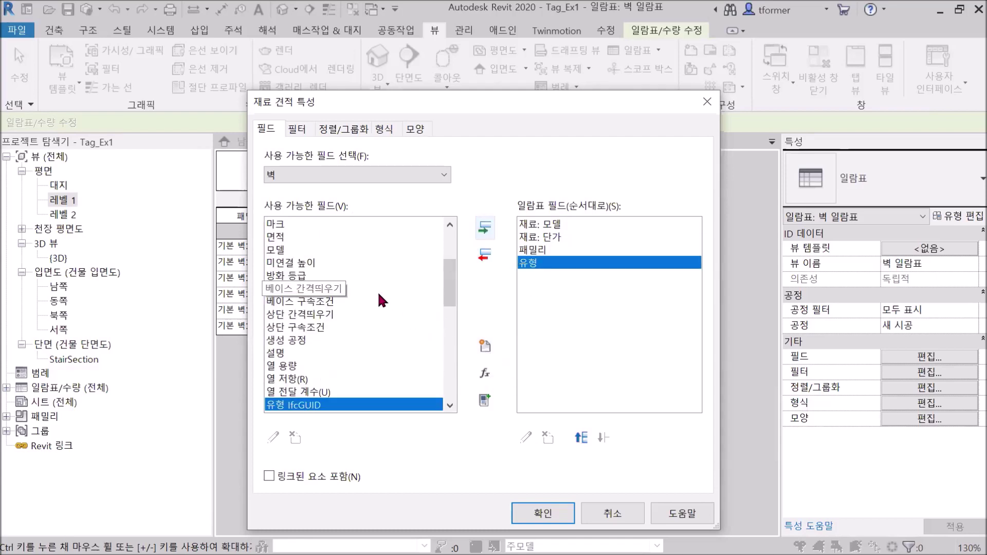
pyautogui.scroll(1, 374, 287)
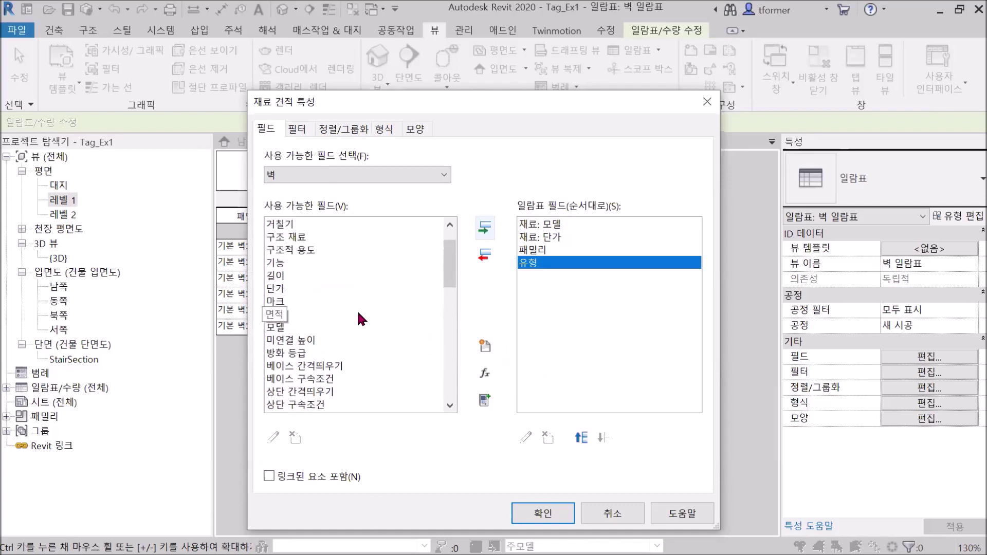
pyautogui.click(286, 279)
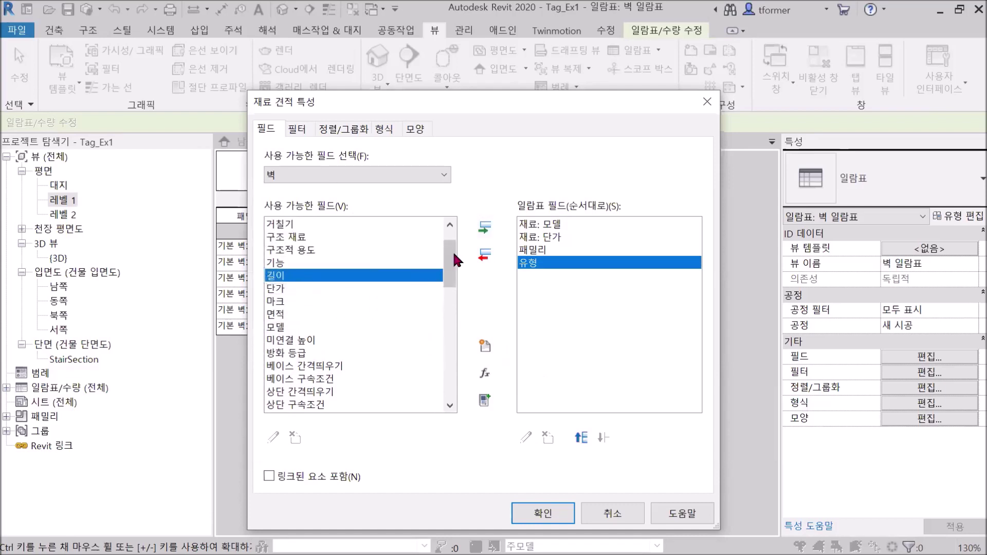
pyautogui.click(482, 229)
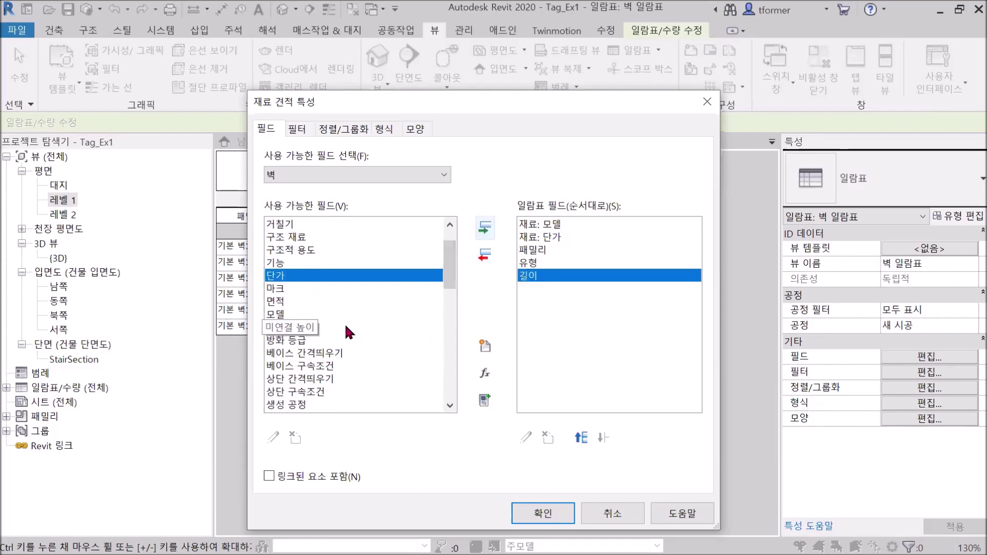
pyautogui.scroll(-5, 344, 322)
pyautogui.scroll(-6, 345, 326)
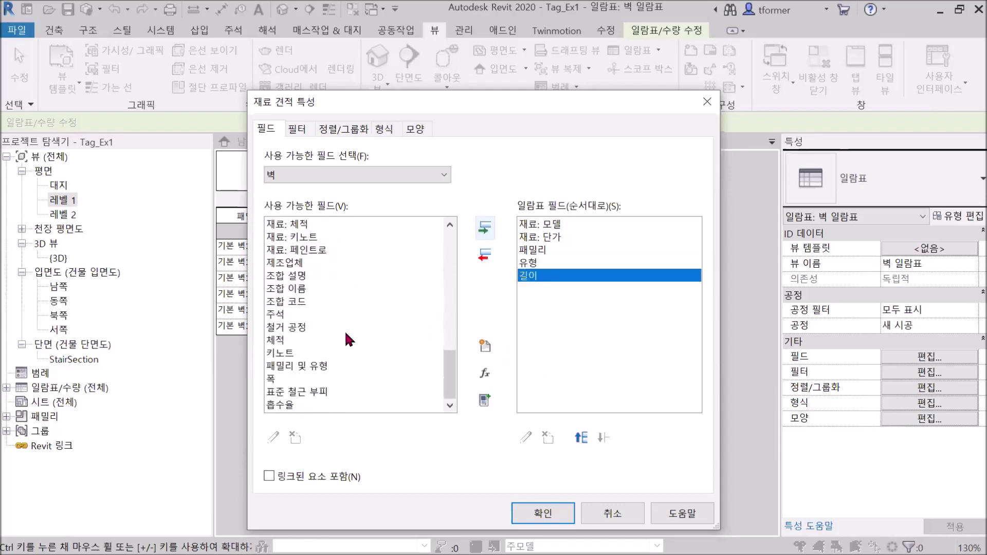
pyautogui.click(273, 378)
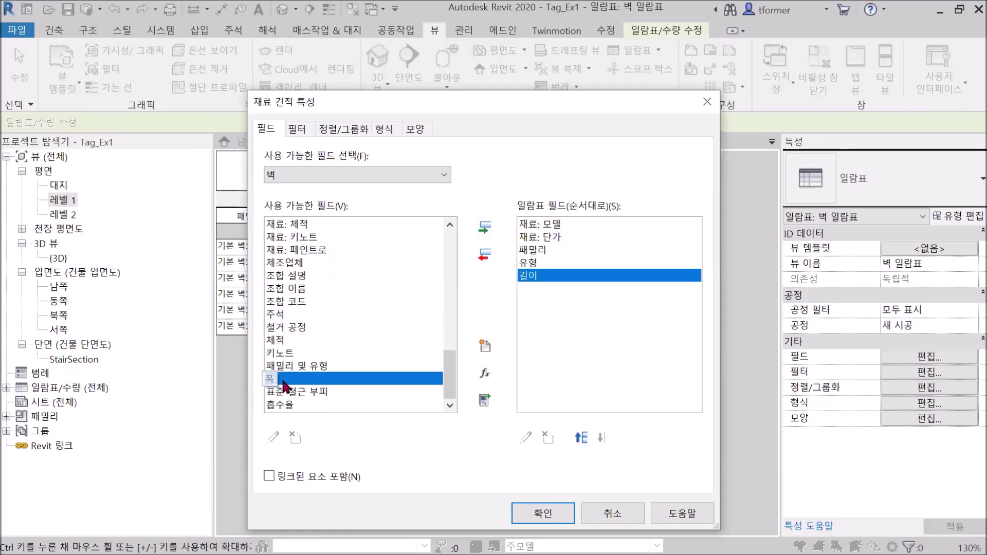
pyautogui.click(484, 227)
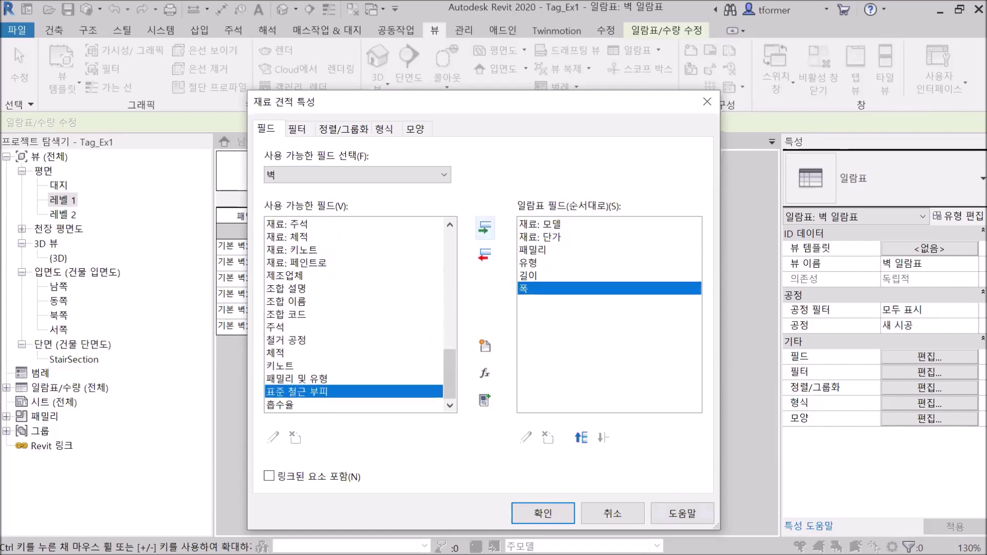
# Generate the 벽 BOM takeoff from the chosen fields and enlarge its display for reading
pyautogui.click(541, 512)
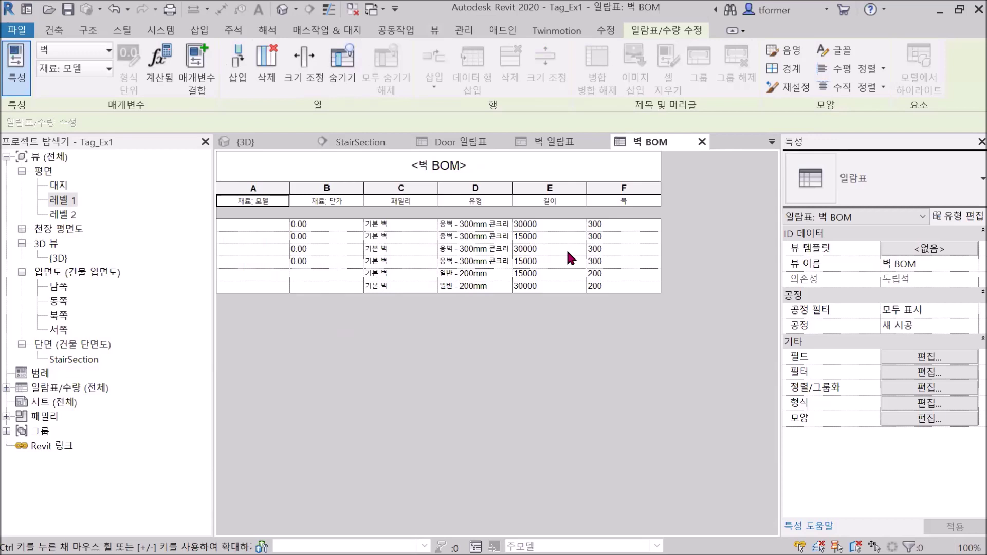
pyautogui.keyDown('ctrl'); pyautogui.scroll(1, 553, 236); pyautogui.keyUp('ctrl')
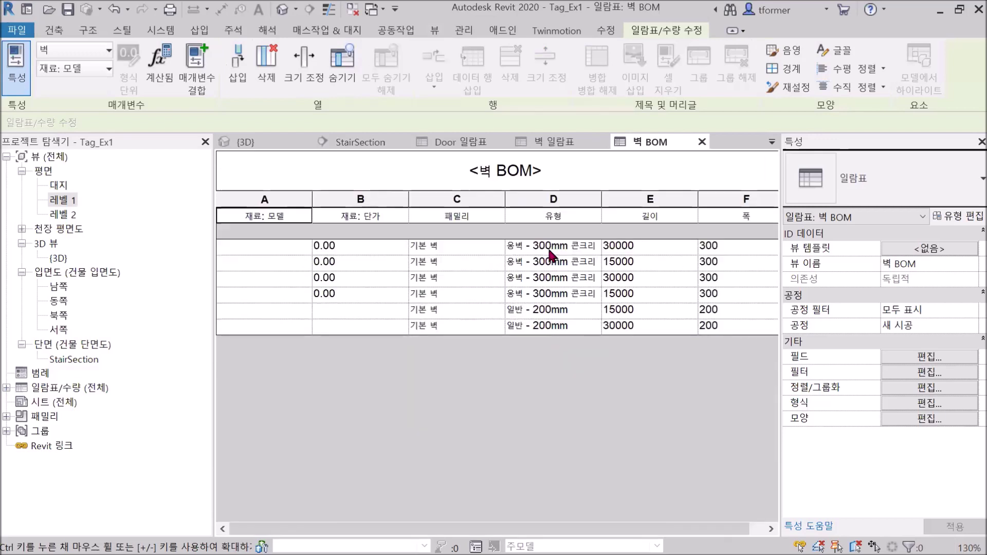
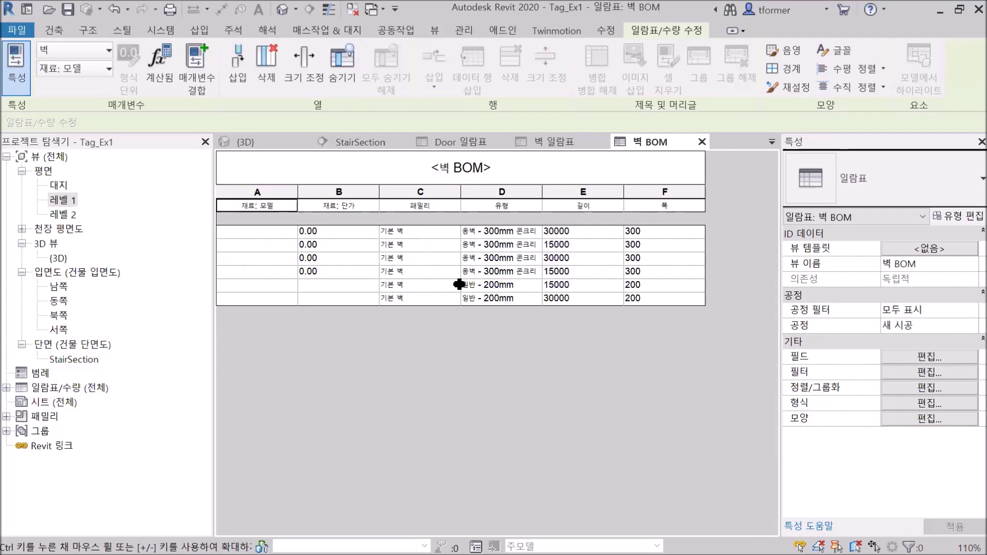
pyautogui.keyDown('ctrl'); pyautogui.scroll(1, 451, 284); pyautogui.keyUp('ctrl')
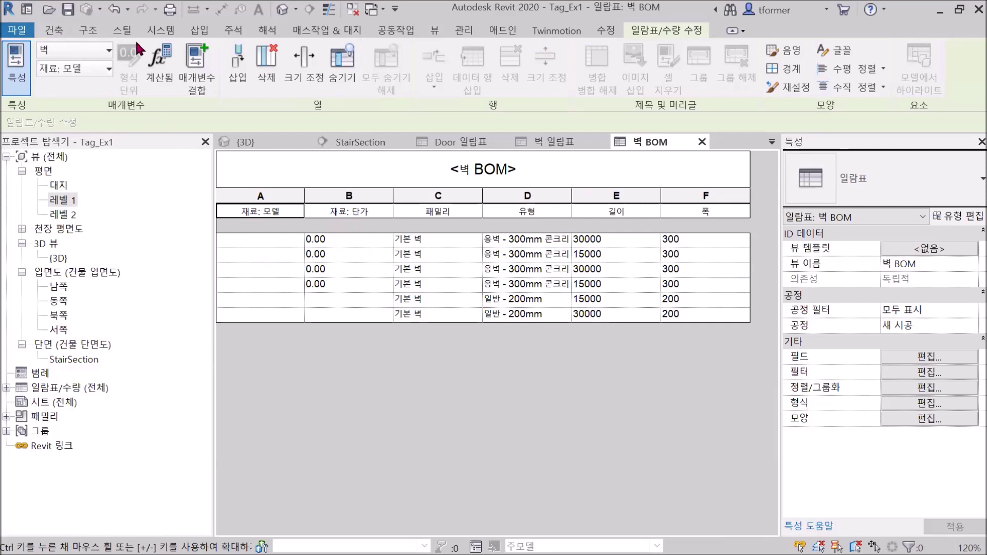
# Open the project's material browser and select the default wall material (기본 벽)
pyautogui.click(469, 31)
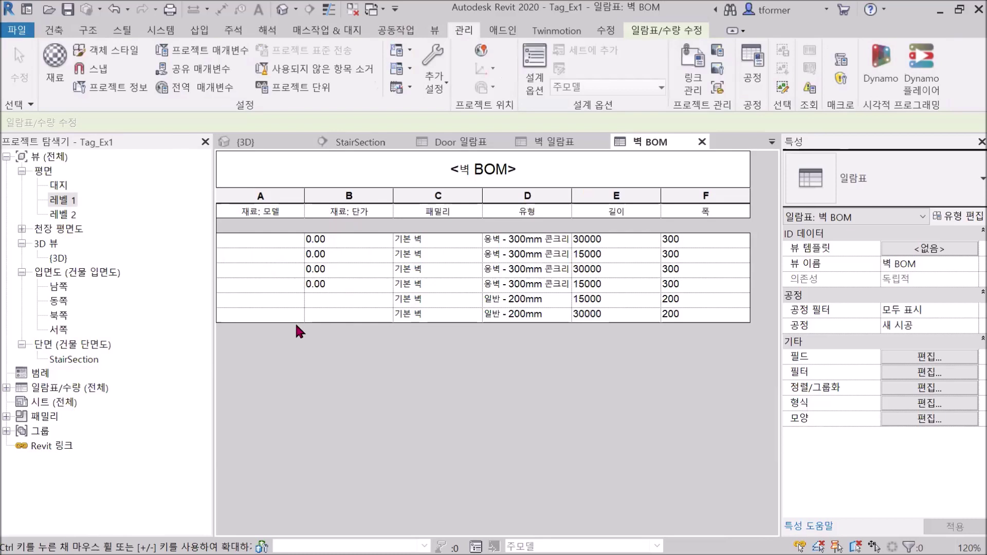
pyautogui.click(55, 62)
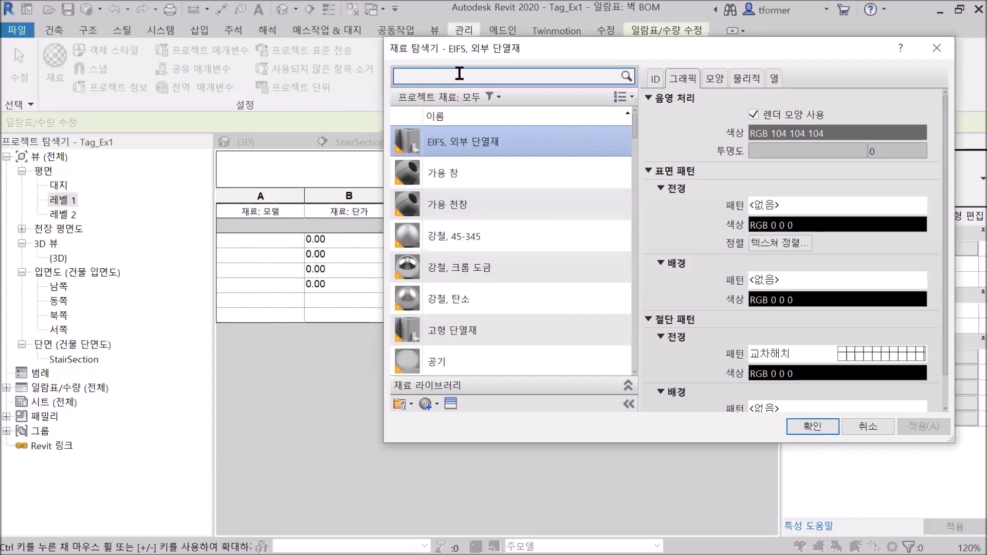
pyautogui.scroll(-3, 517, 288)
pyautogui.scroll(-2, 508, 280)
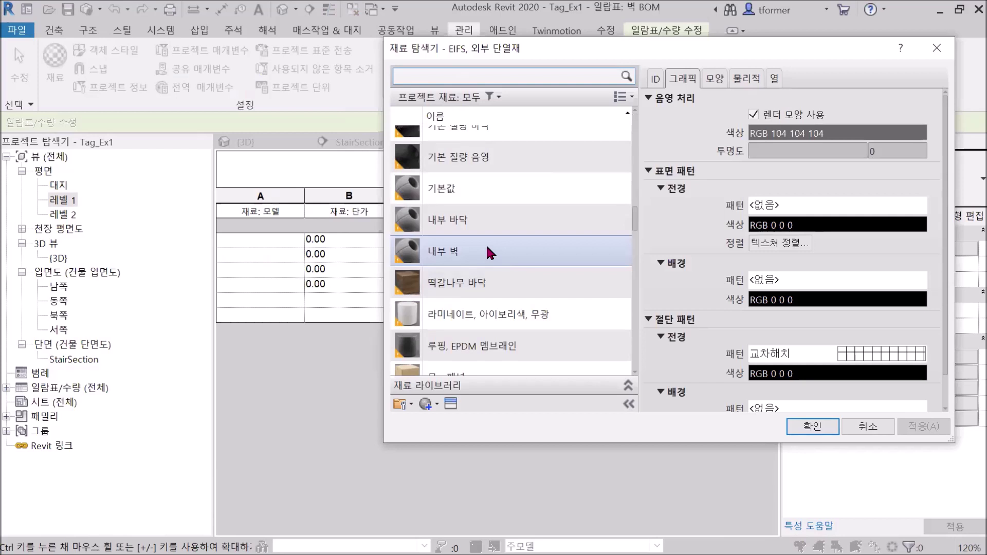
pyautogui.scroll(3, 486, 243)
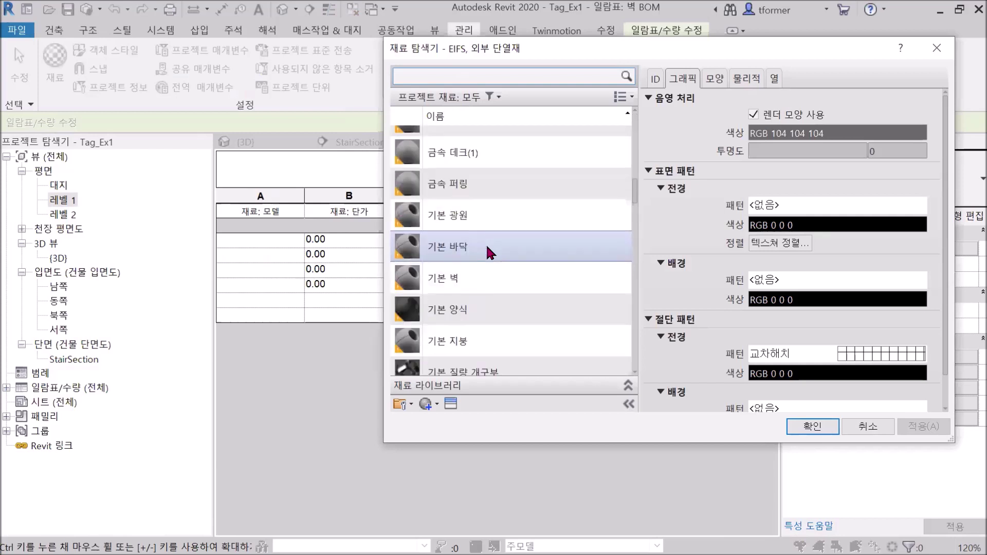
pyautogui.click(491, 272)
pyautogui.scroll(1, 491, 273)
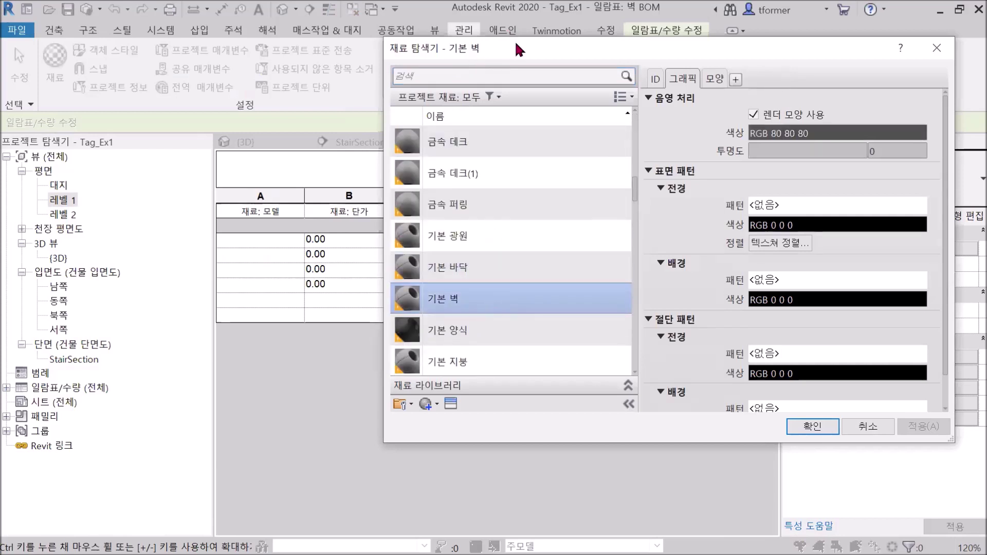
pyautogui.moveTo(533, 58); pyautogui.dragTo(382, 312)
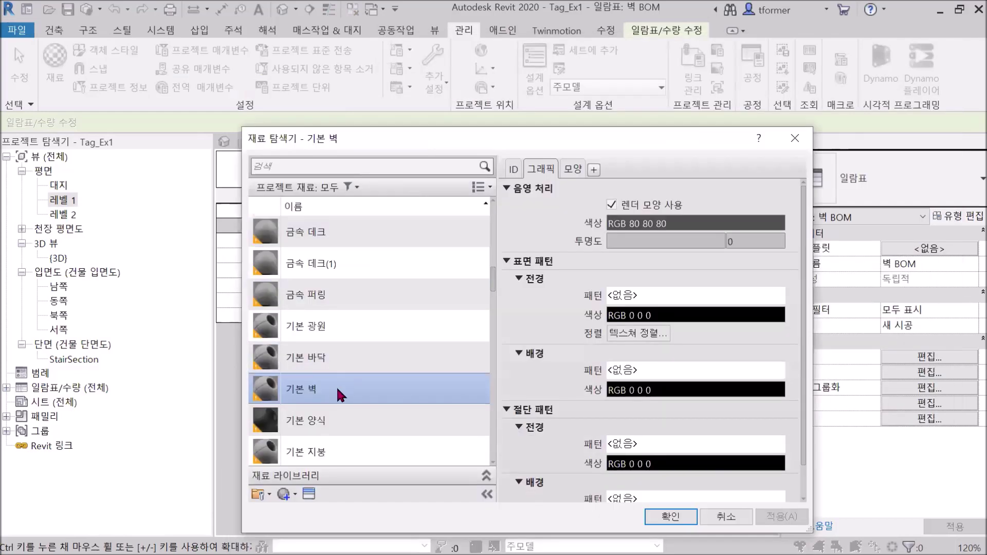
# Set the cost (비용) in the product information of the 기본 벽 material to 2000 and accept the change
pyautogui.click(513, 169)
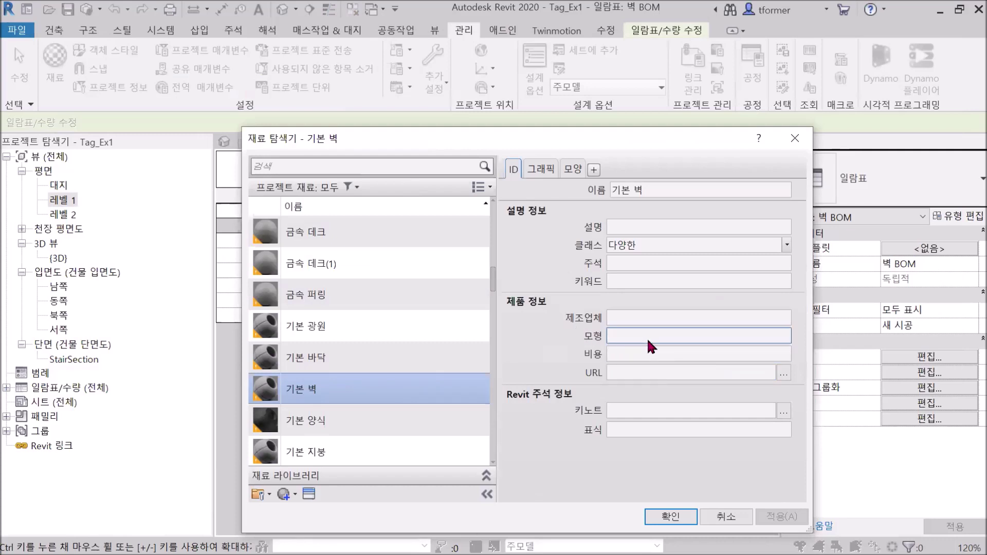
pyautogui.click(617, 311)
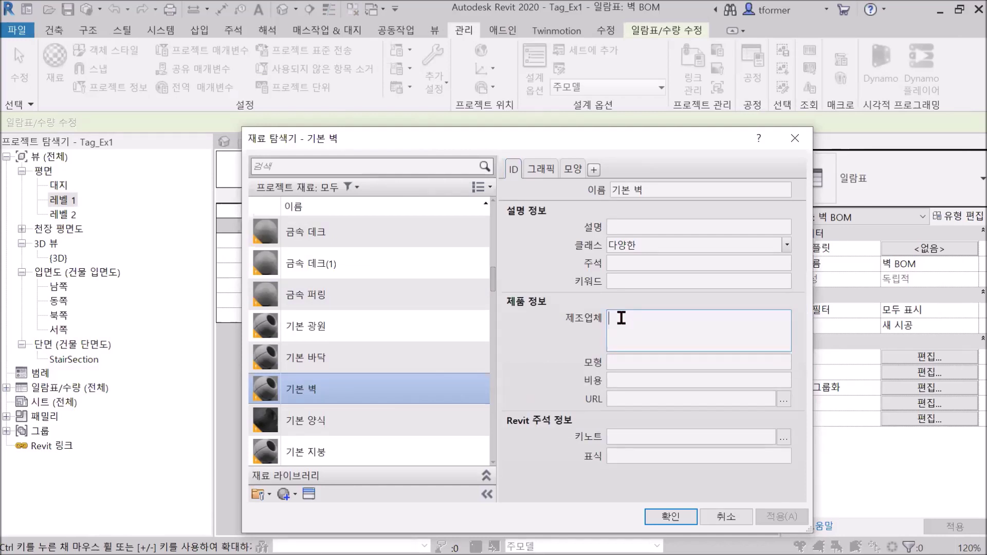
pyautogui.click(618, 354)
pyautogui.click(623, 380)
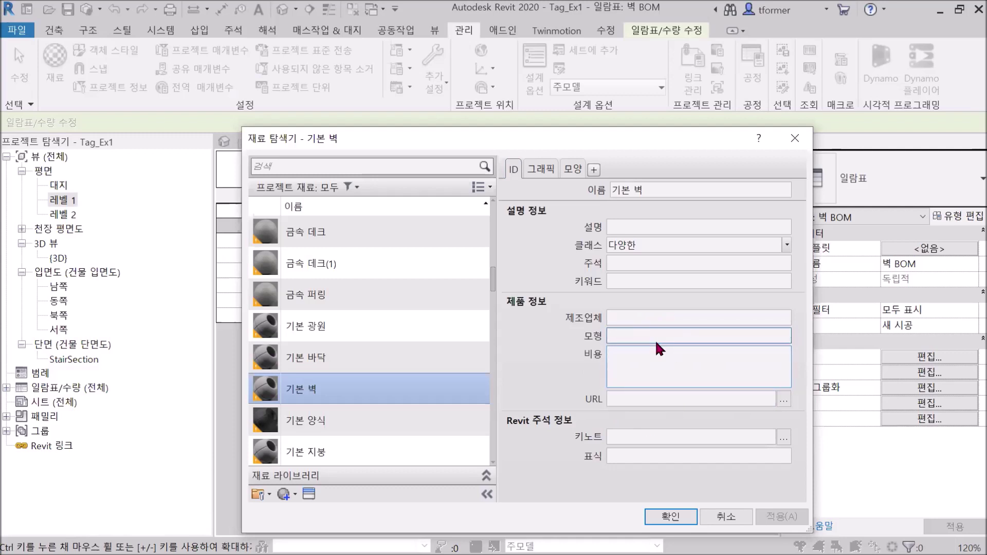
pyautogui.write('2000')
pyautogui.click(550, 341)
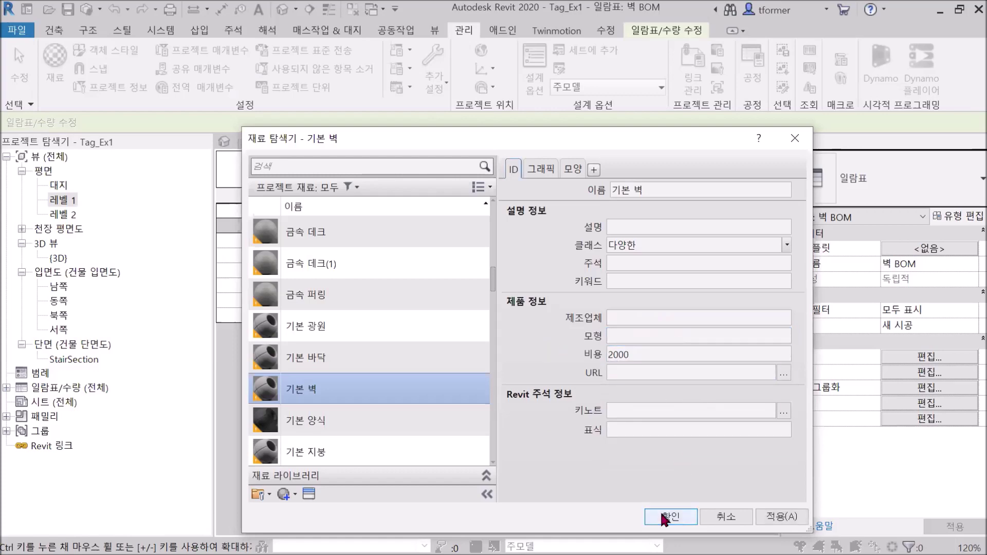
pyautogui.press('Return')
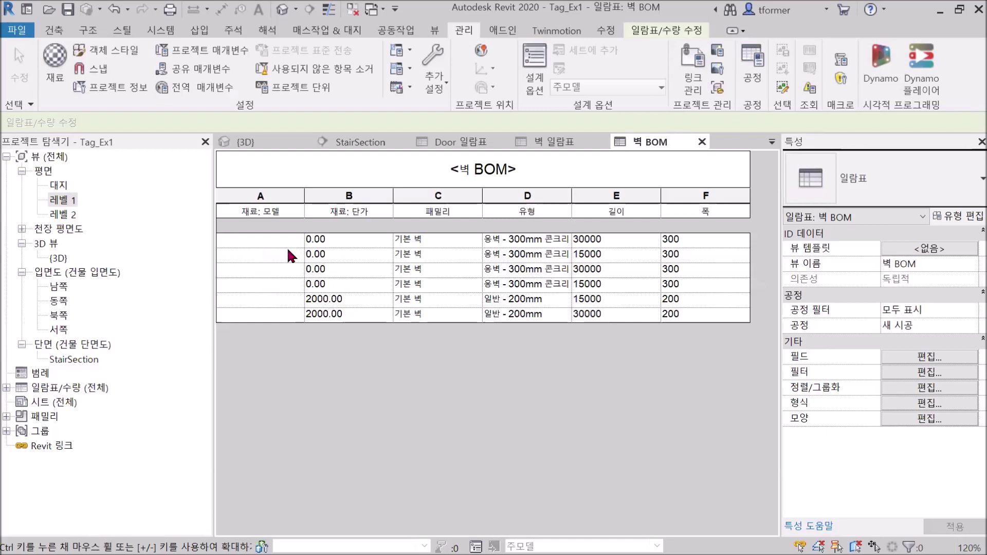
# Examine the fields available for the 벽 BOM takeoff, including the material (재료) fields, and close the field settings without changes
pyautogui.click(273, 210)
pyautogui.click(286, 254)
pyautogui.click(914, 358)
pyautogui.scroll(-7, 404, 341)
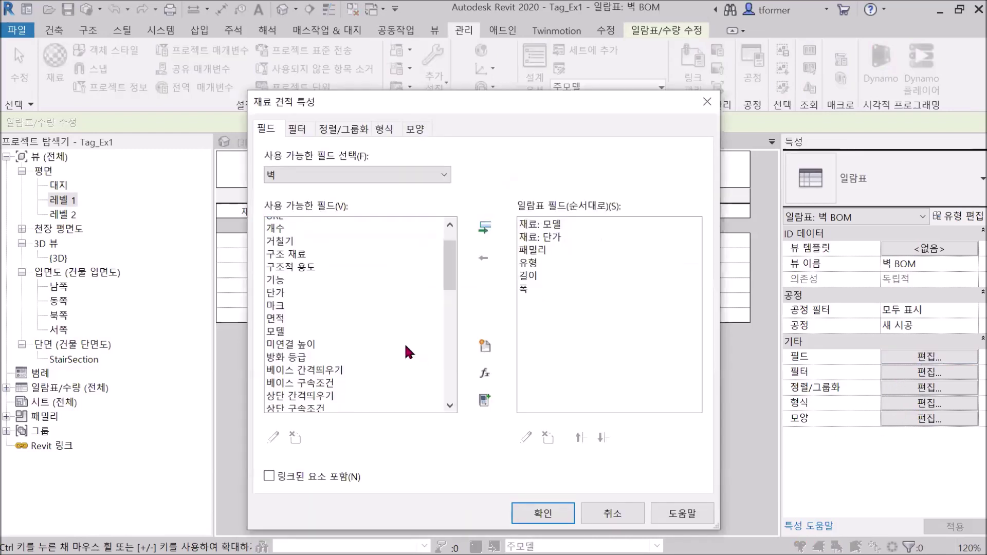
pyautogui.scroll(-2, 406, 344)
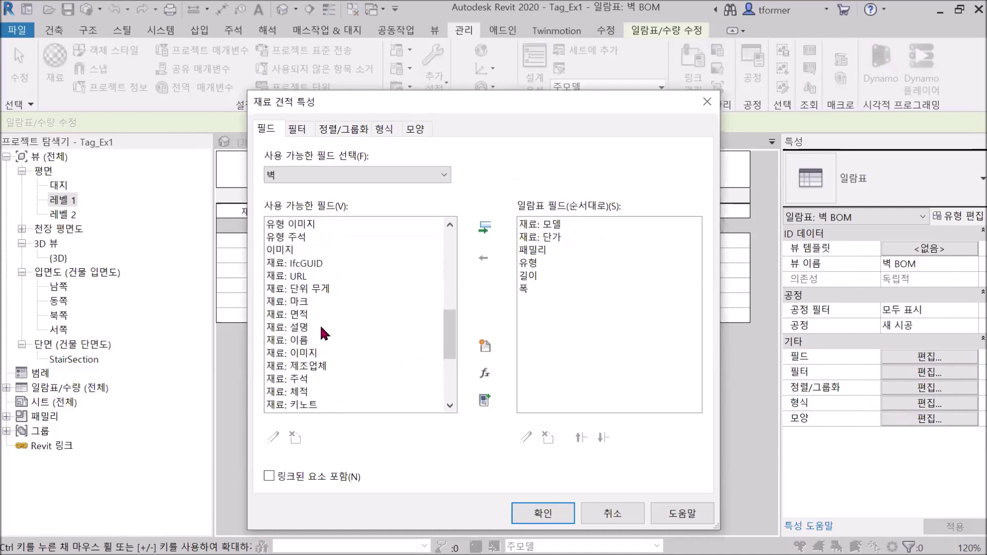
pyautogui.scroll(-2, 333, 355)
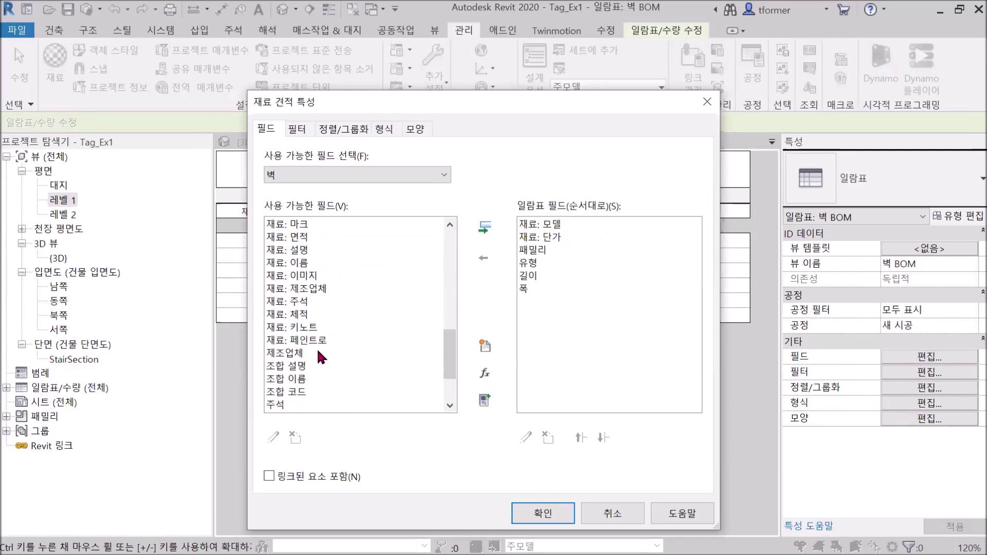
pyautogui.scroll(1, 318, 324)
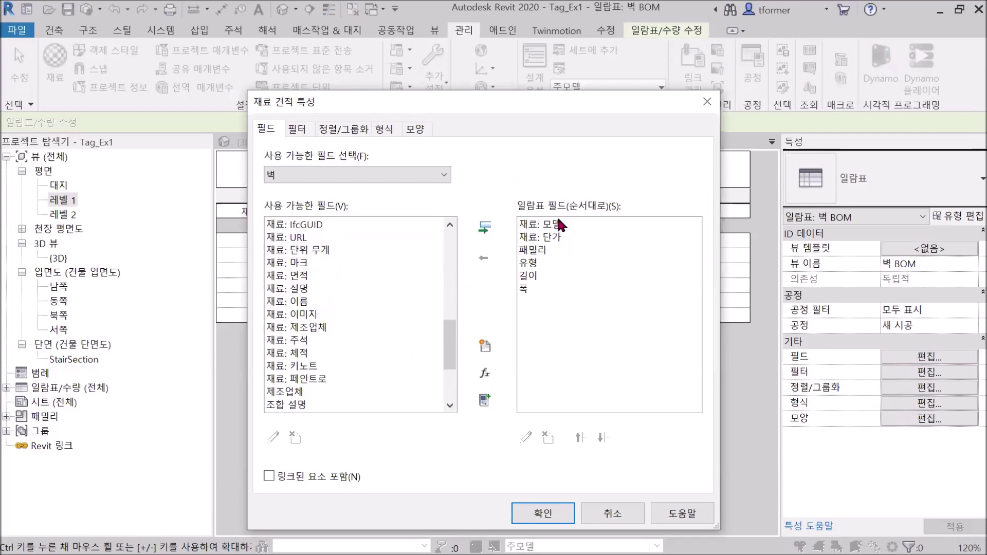
pyautogui.click(707, 101)
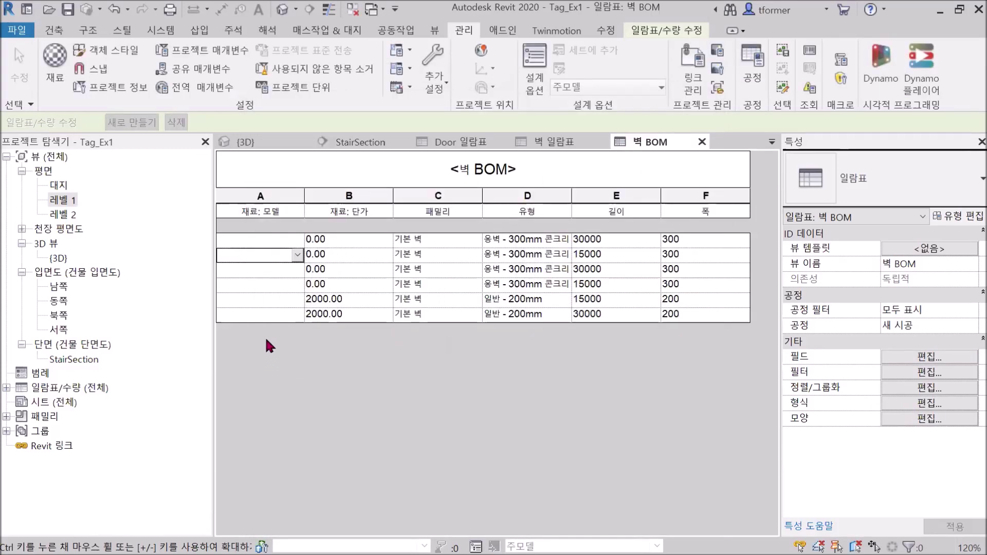
# Enter RECT as the model (모형) in the 기본 벽 material's product information
pyautogui.click(55, 57)
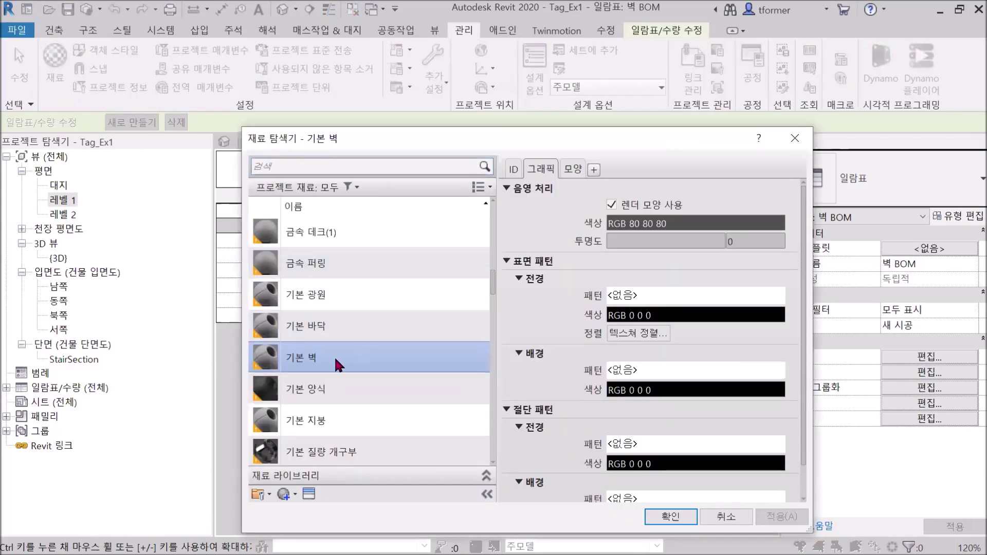
pyautogui.click(514, 168)
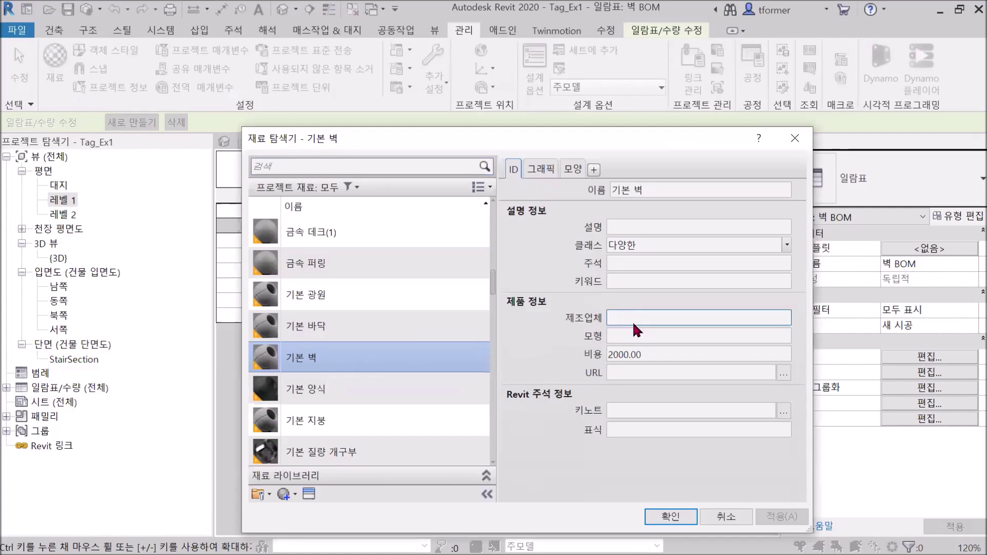
pyautogui.click(636, 336)
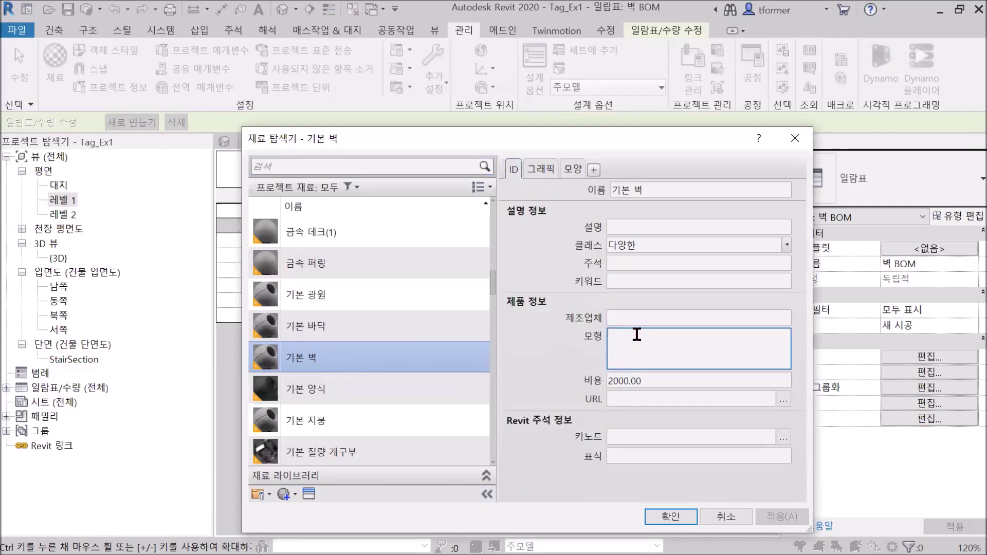
pyautogui.write('T')
pyautogui.write('R')
pyautogui.write('ECT')
# Set the 기본 벽 material's manufacturer (제조업체) to Sunmoon, then apply and accept the material changes
pyautogui.click(625, 314)
pyautogui.write('Sunmoon')
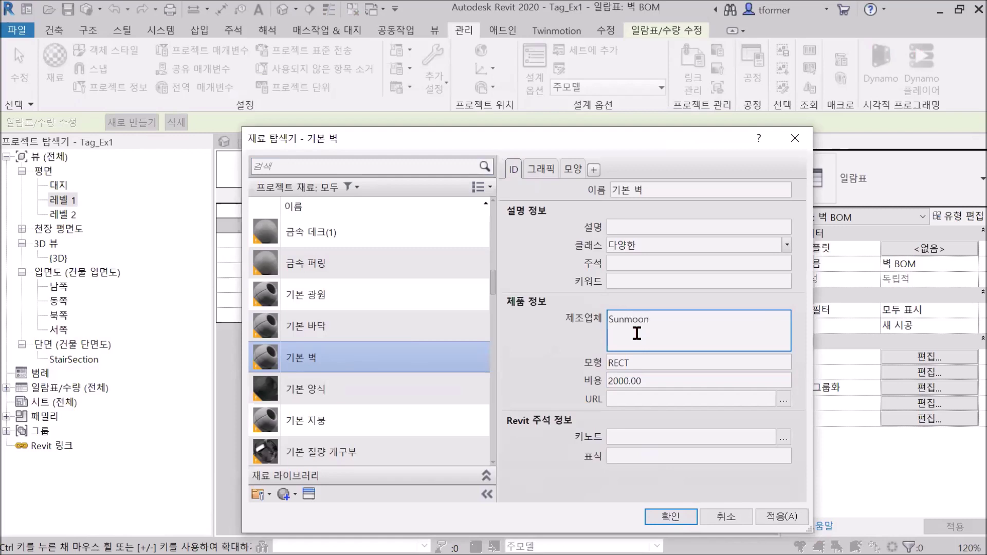
pyautogui.click(559, 358)
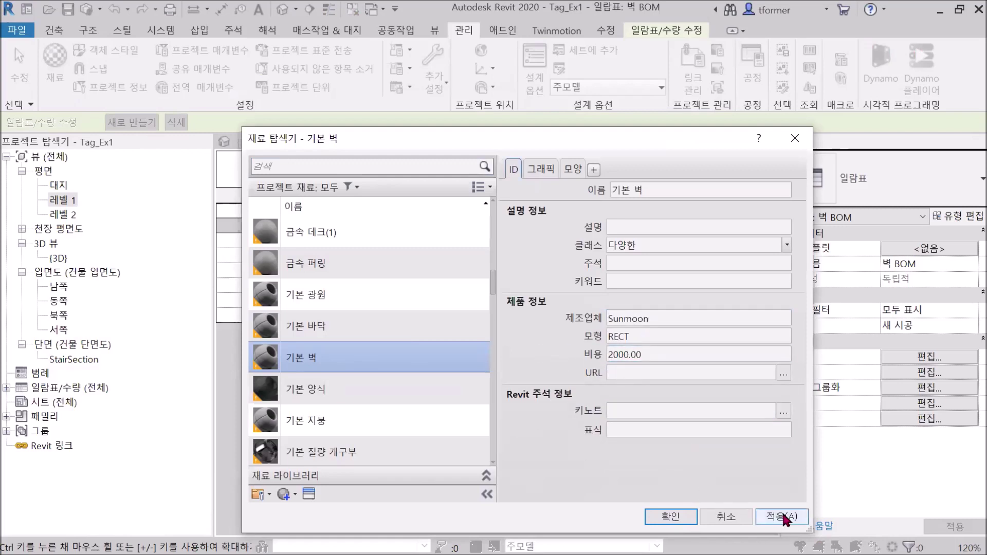
pyautogui.click(761, 519)
pyautogui.click(667, 518)
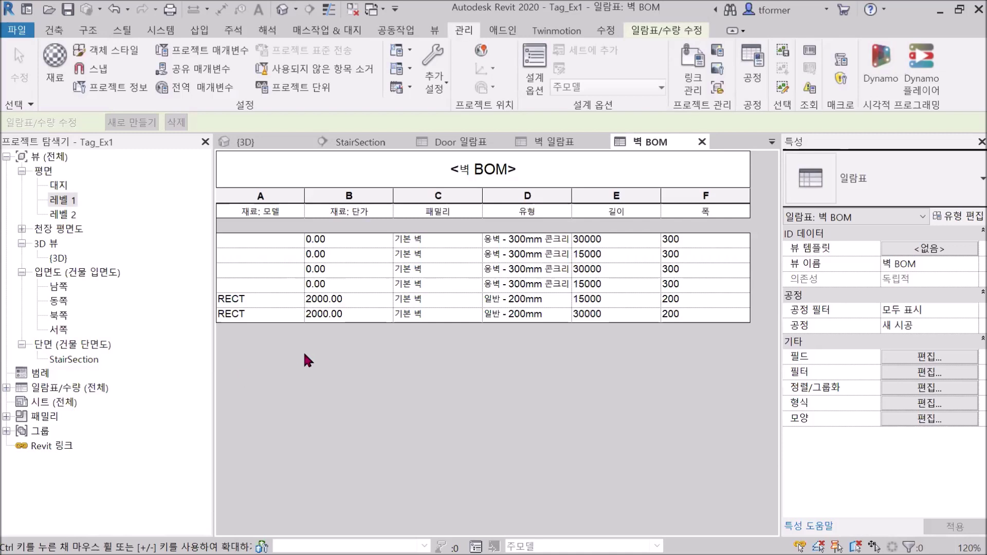
# Sort the 벽 BOM takeoff ascending by 재료: 단가 and enable the grand total (총계) with title, count and totals
pyautogui.click(288, 254)
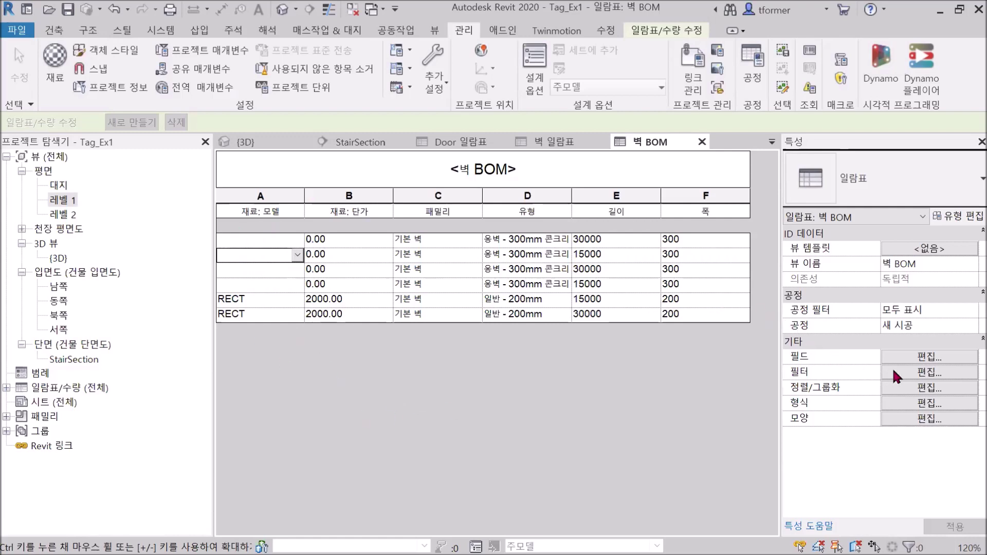
pyautogui.click(928, 374)
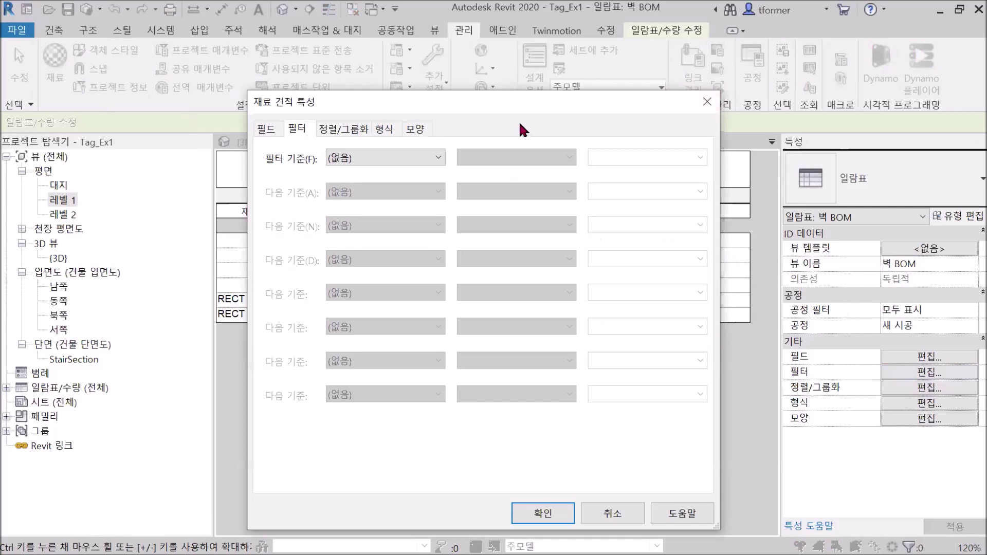
pyautogui.click(338, 129)
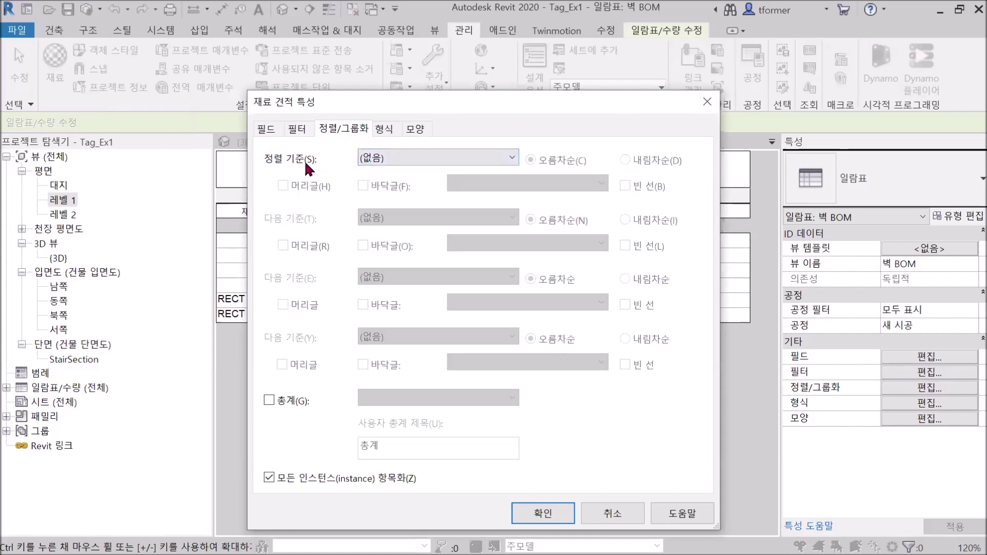
pyautogui.click(512, 159)
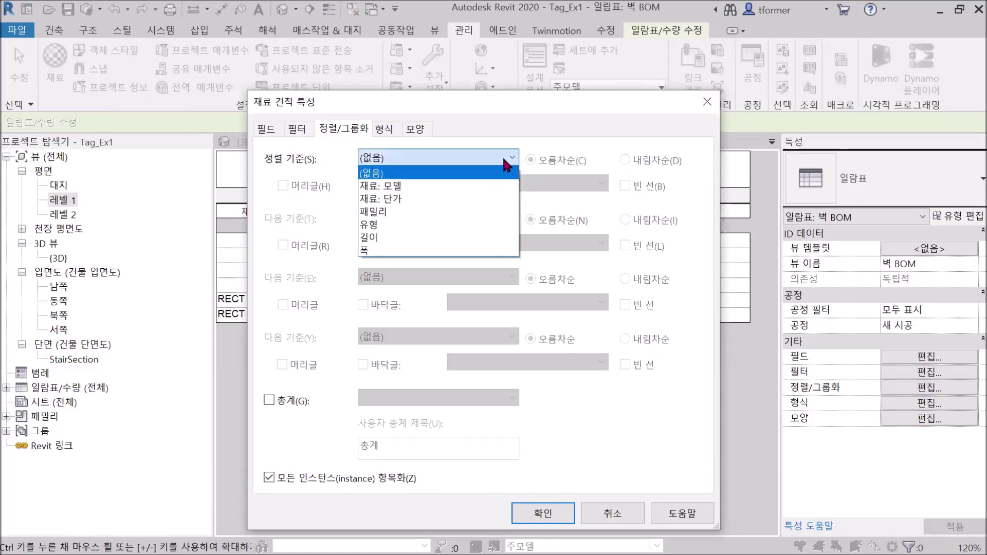
pyautogui.click(417, 199)
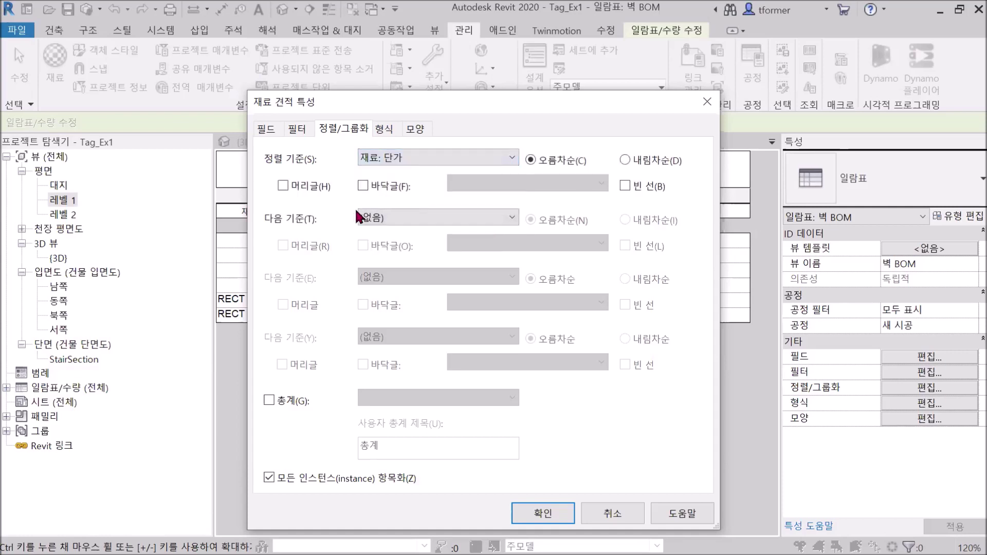
pyautogui.click(268, 400)
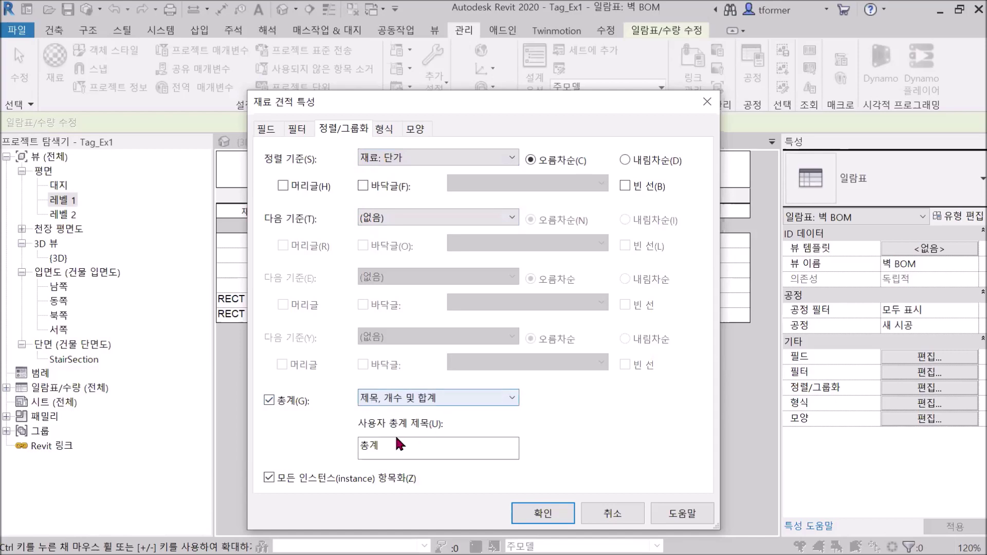
pyautogui.click(540, 512)
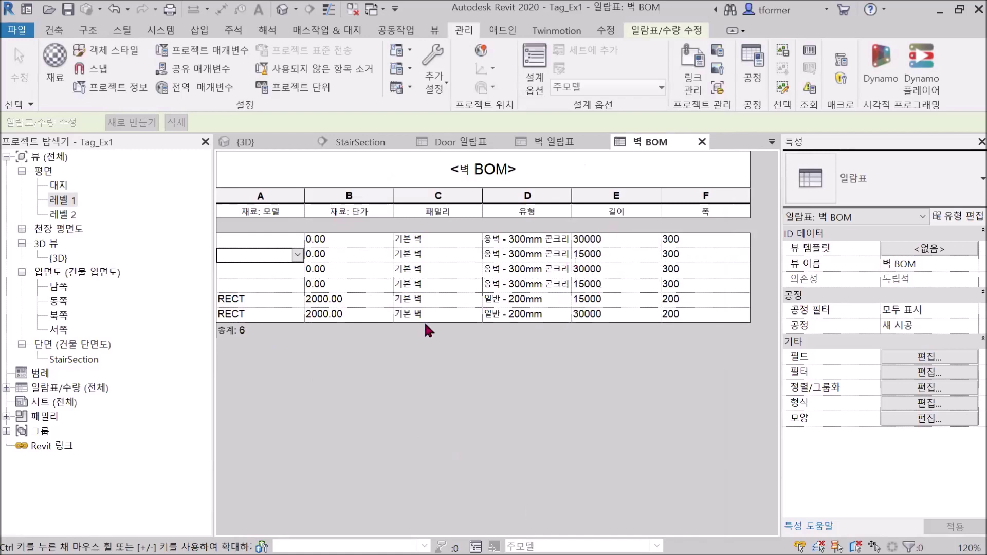
# Add a footer (바닥글) showing title, count and totals to the takeoff's first sort group
pyautogui.click(924, 390)
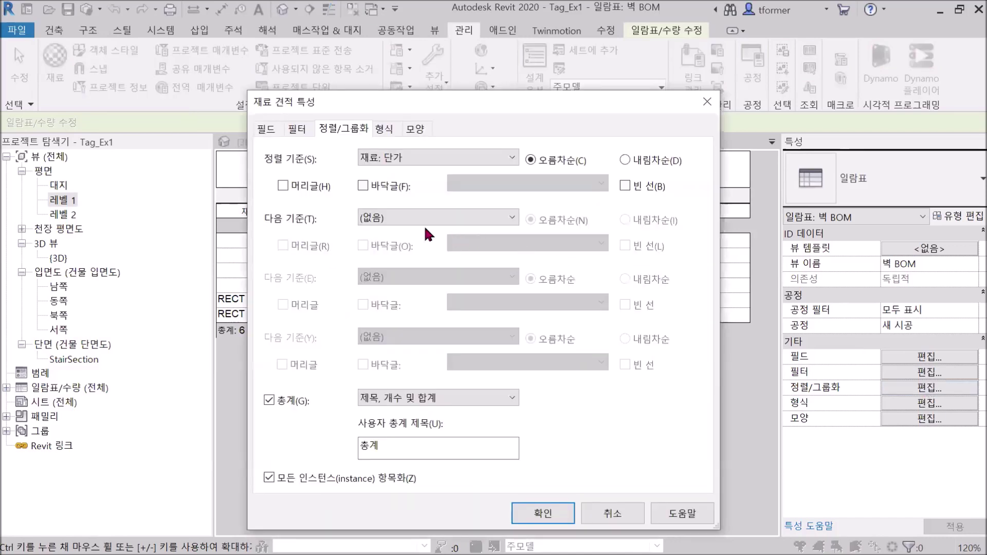
pyautogui.click(364, 185)
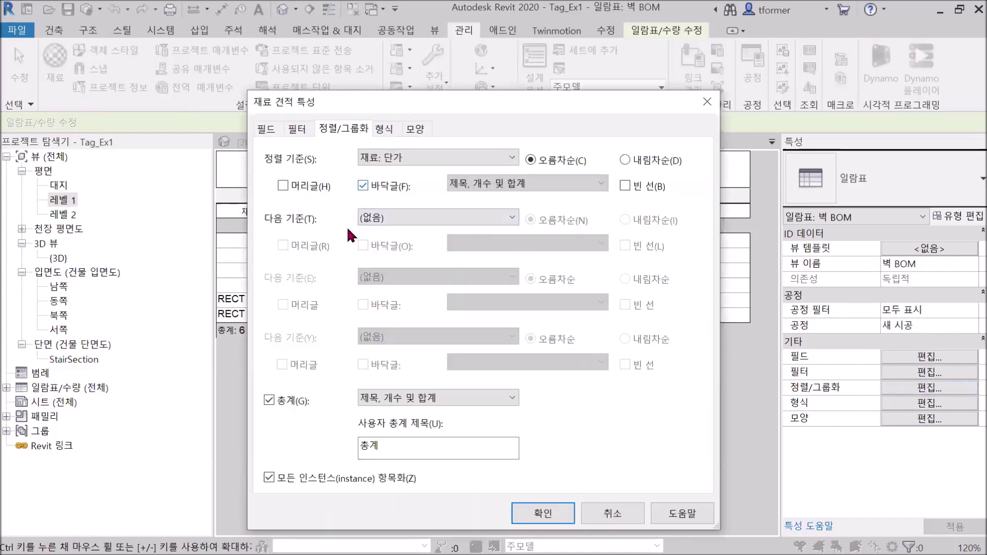
pyautogui.click(537, 509)
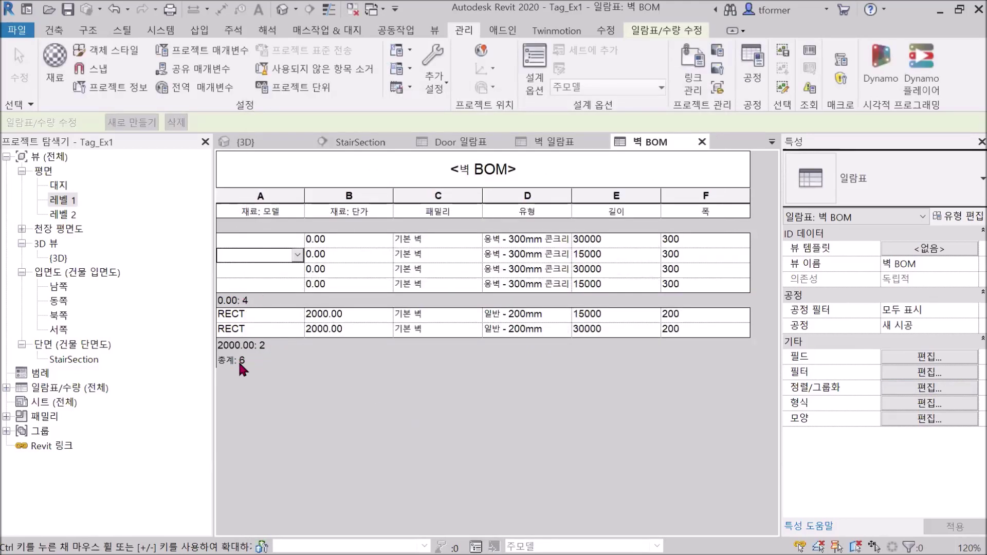
# Add length (길이) as the takeoff's second ascending sort level, with a footer showing title, count and totals
pyautogui.click(920, 389)
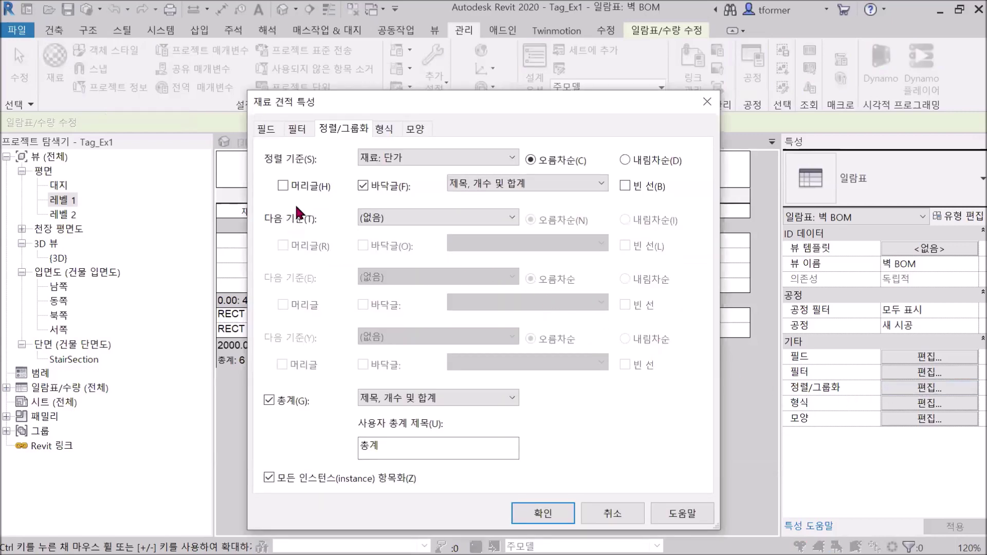
pyautogui.click(511, 220)
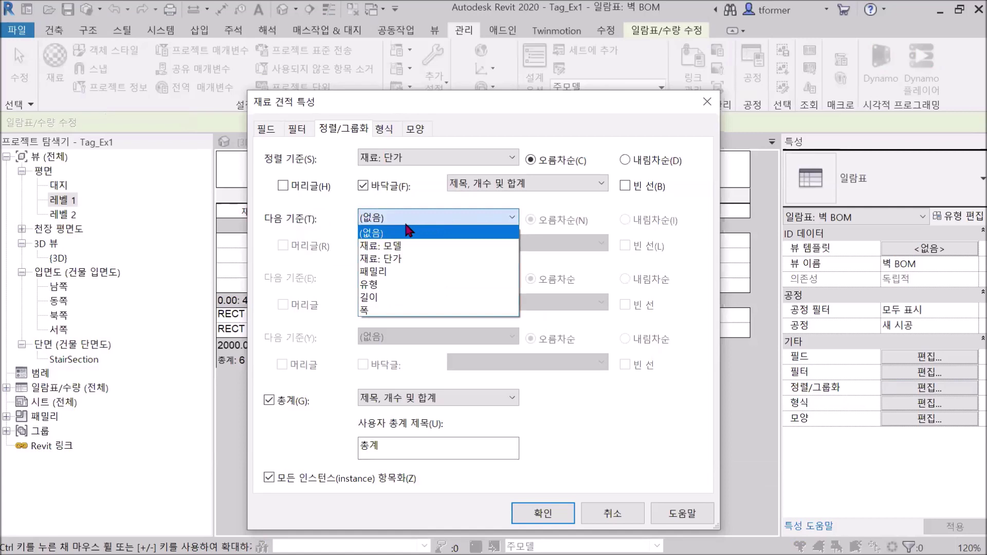
pyautogui.click(386, 297)
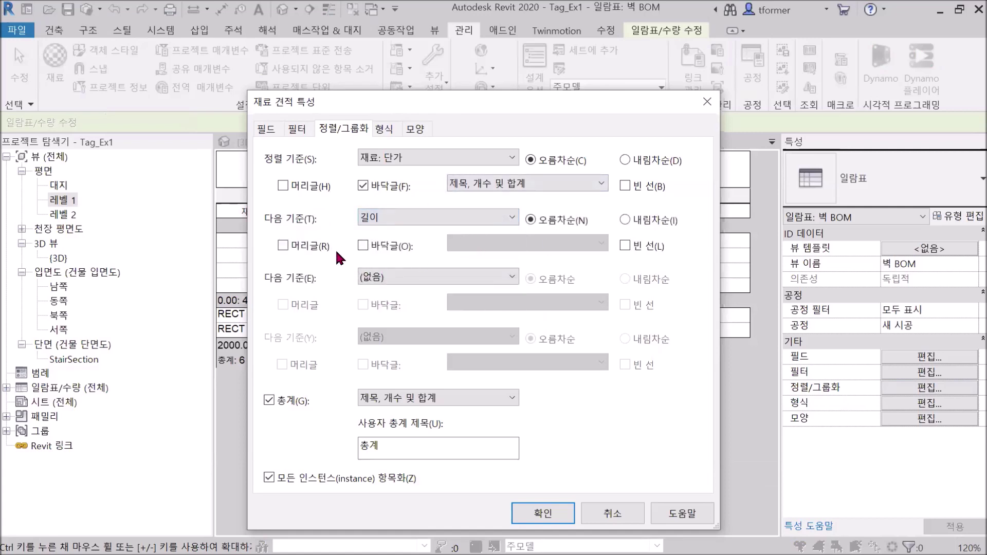
pyautogui.click(363, 245)
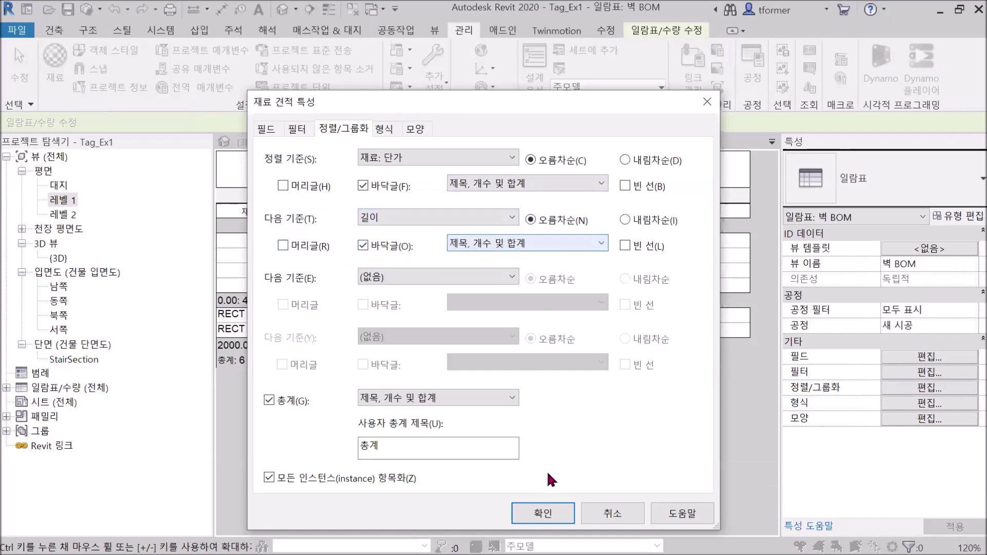
pyautogui.click(549, 511)
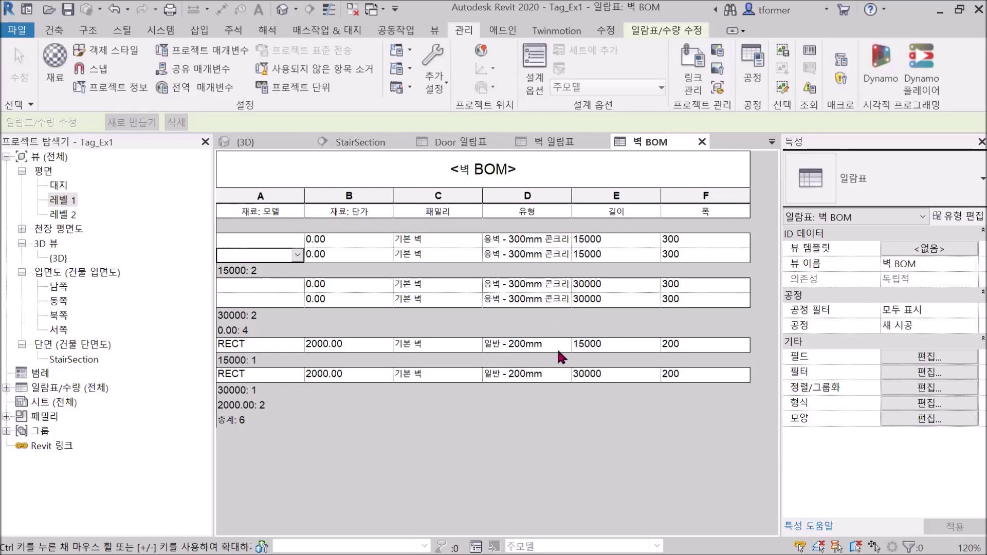
# Group the takeoff by type (유형) alone, with no second sort level, and save the project
pyautogui.click(926, 388)
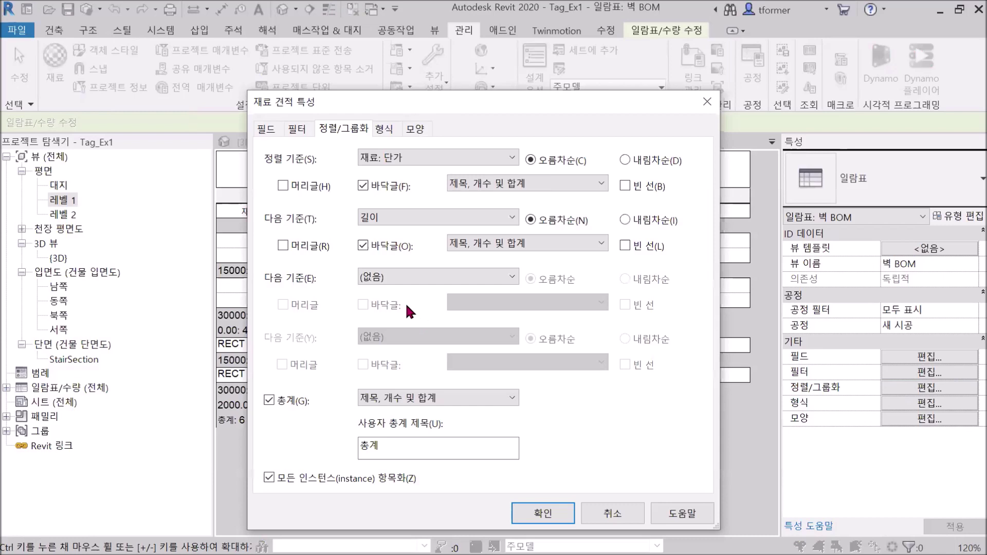
pyautogui.click(506, 154)
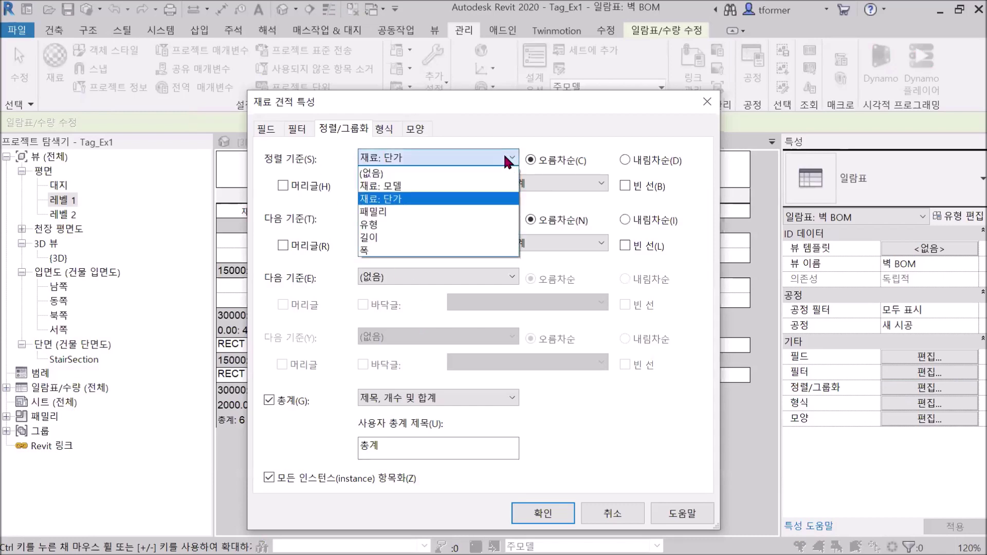
pyautogui.click(392, 226)
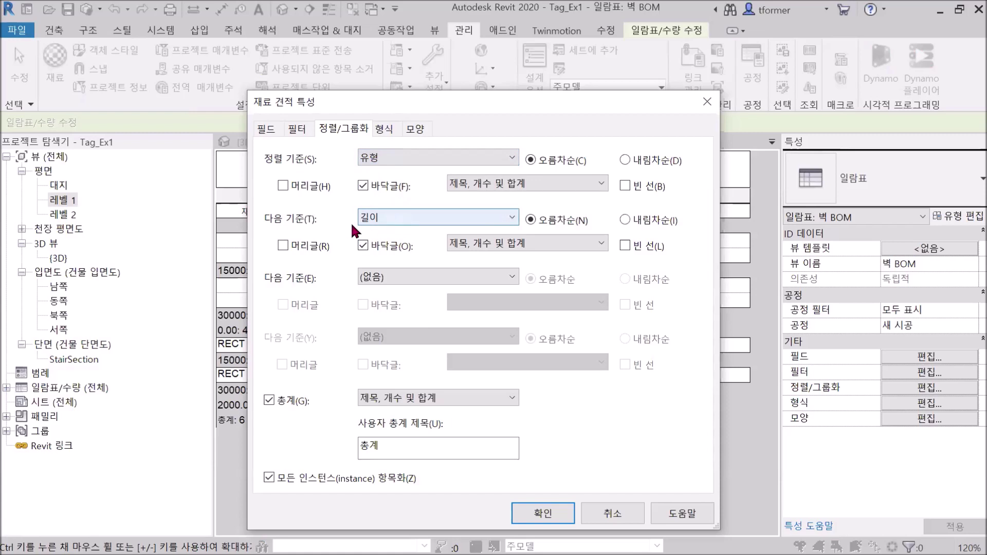
pyautogui.click(511, 218)
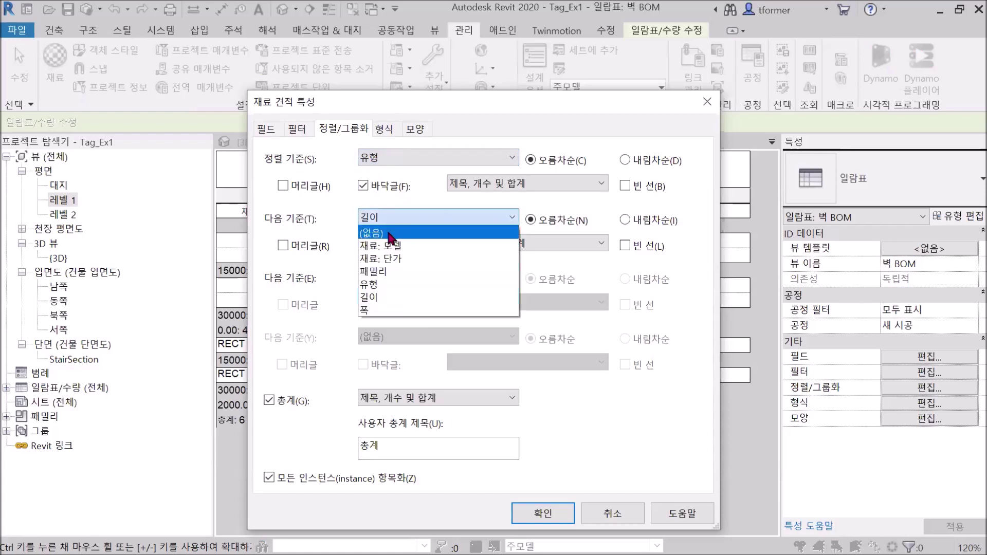
pyautogui.click(391, 234)
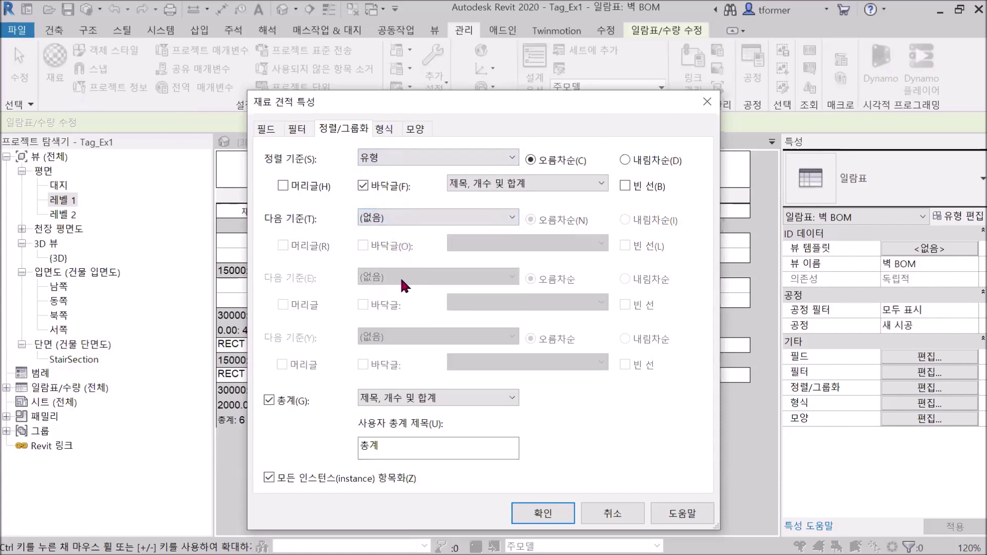
pyautogui.click(547, 509)
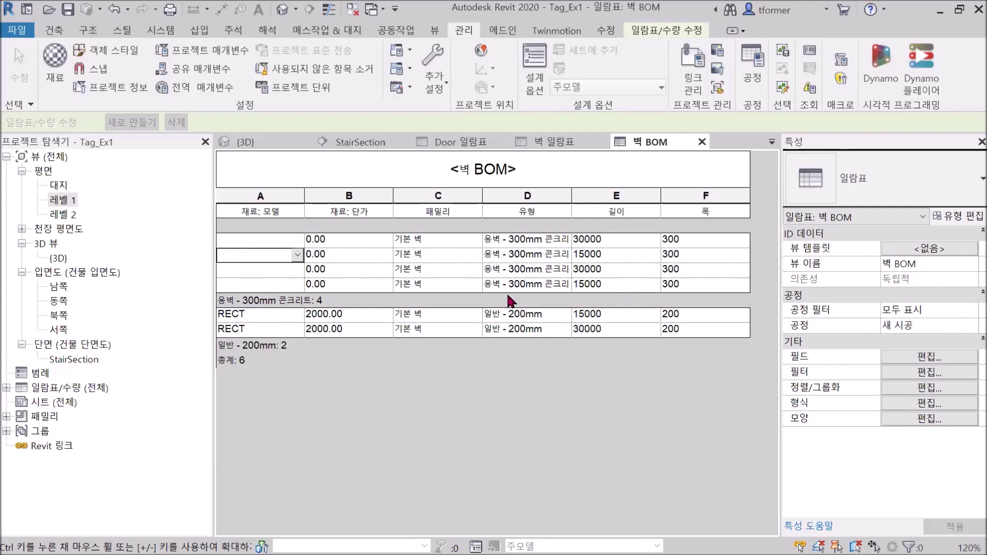
pyautogui.click(68, 9)
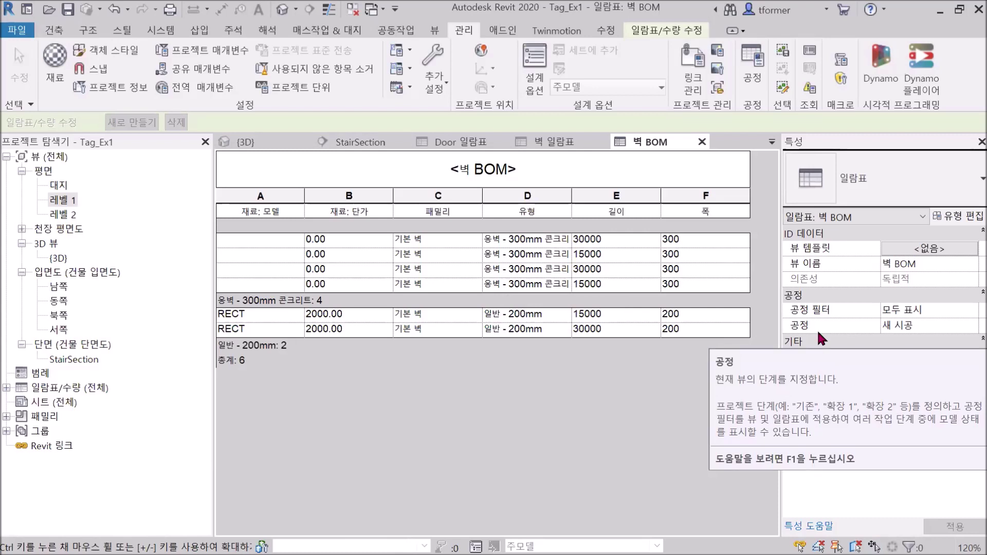
pyautogui.click(476, 173)
pyautogui.click(461, 163)
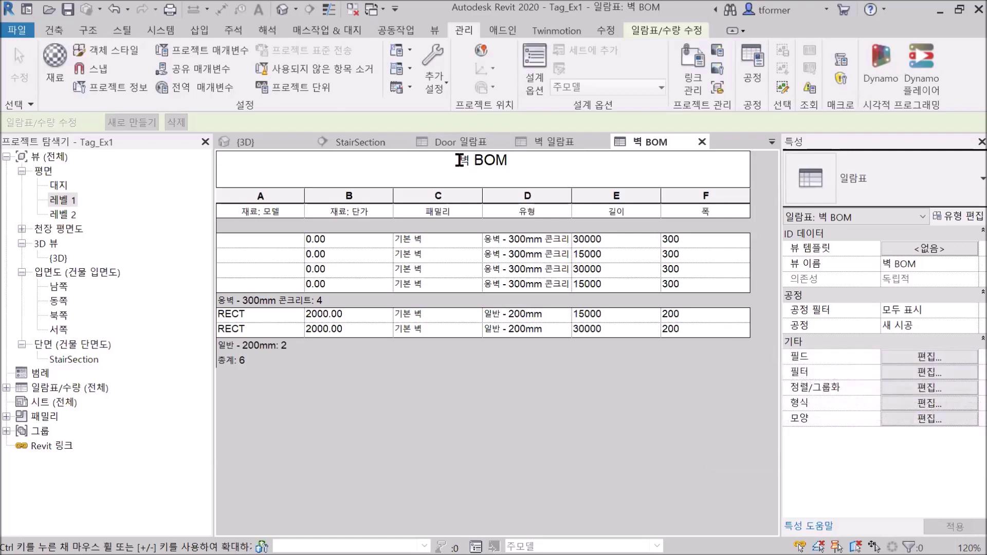
pyautogui.moveTo(461, 164); pyautogui.dragTo(510, 165)
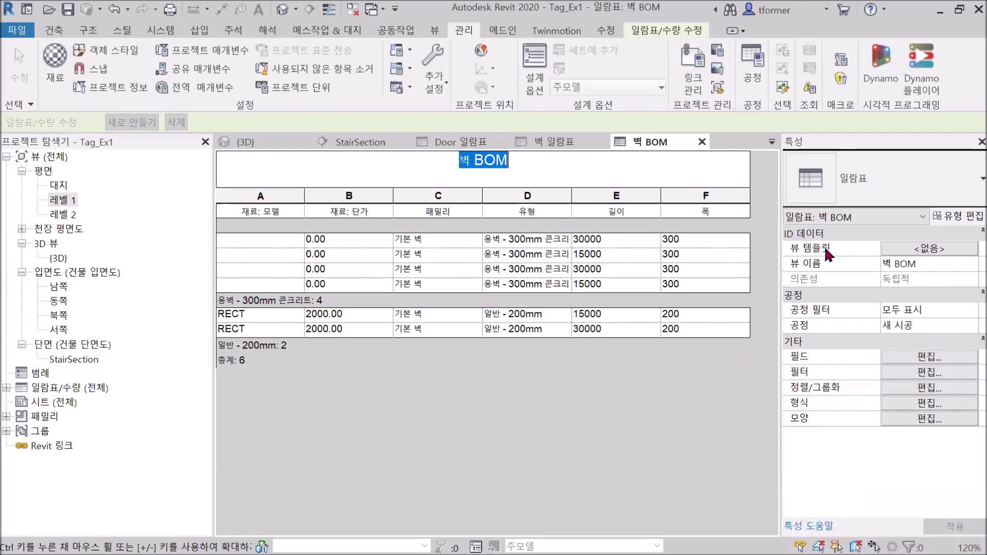
pyautogui.click(423, 170)
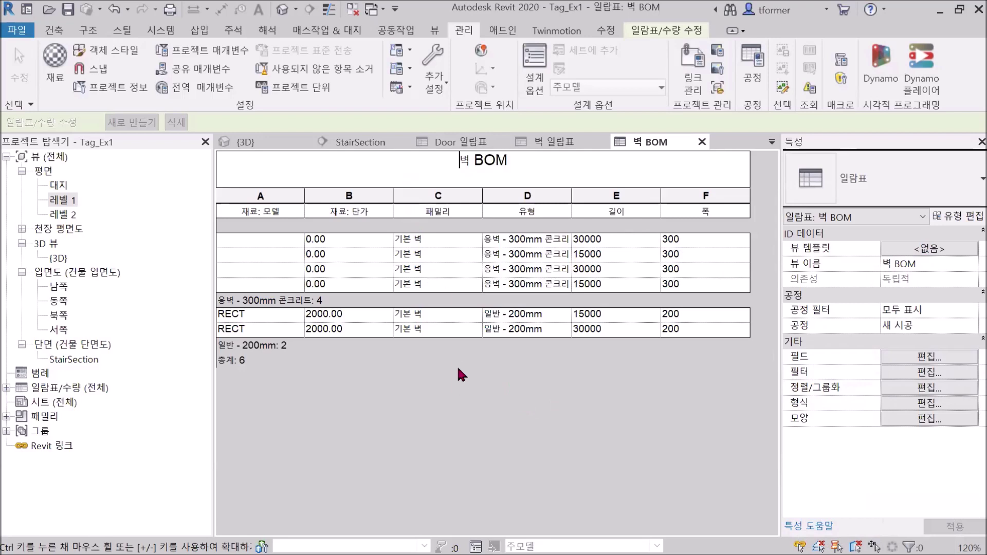
pyautogui.press('Escape')
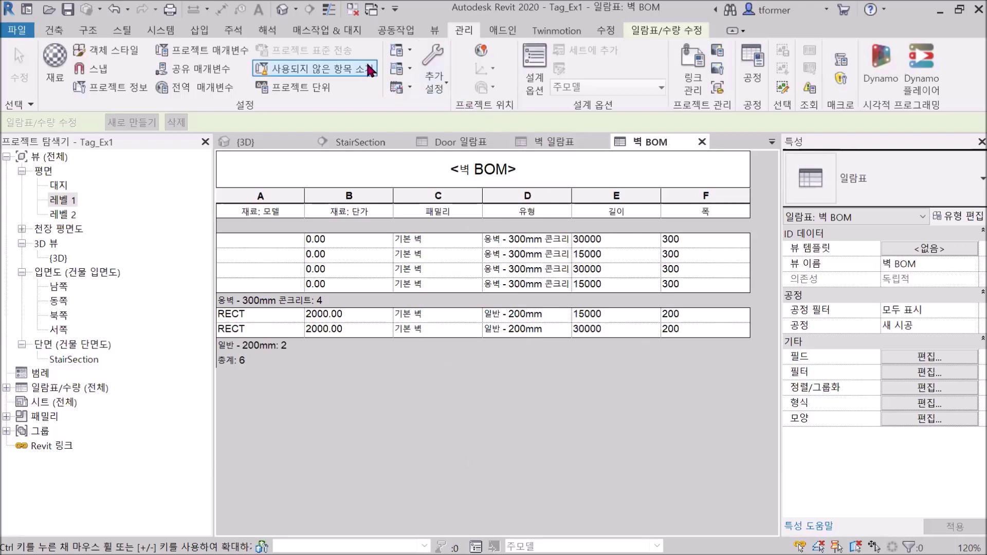
pyautogui.click(434, 31)
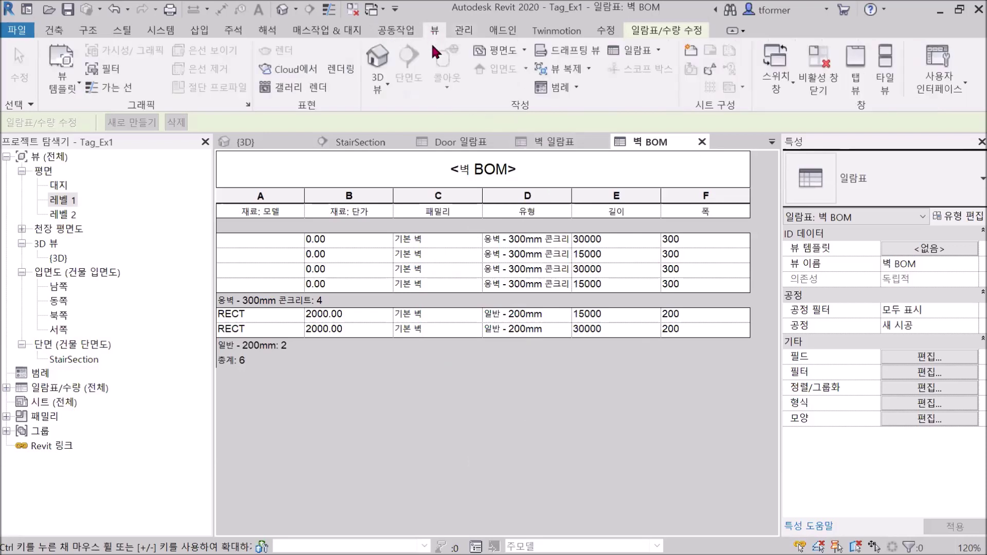
pyautogui.click(659, 51)
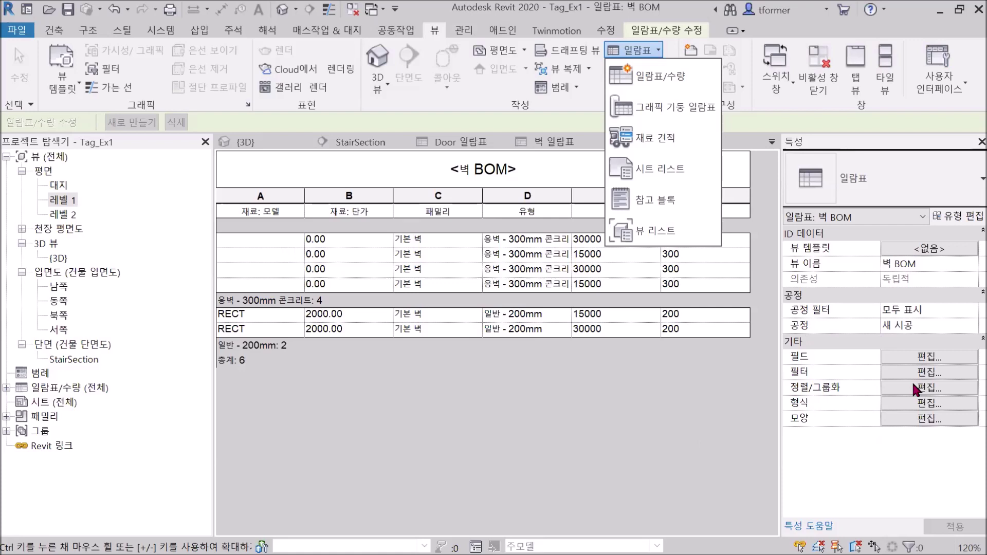
pyautogui.click(553, 385)
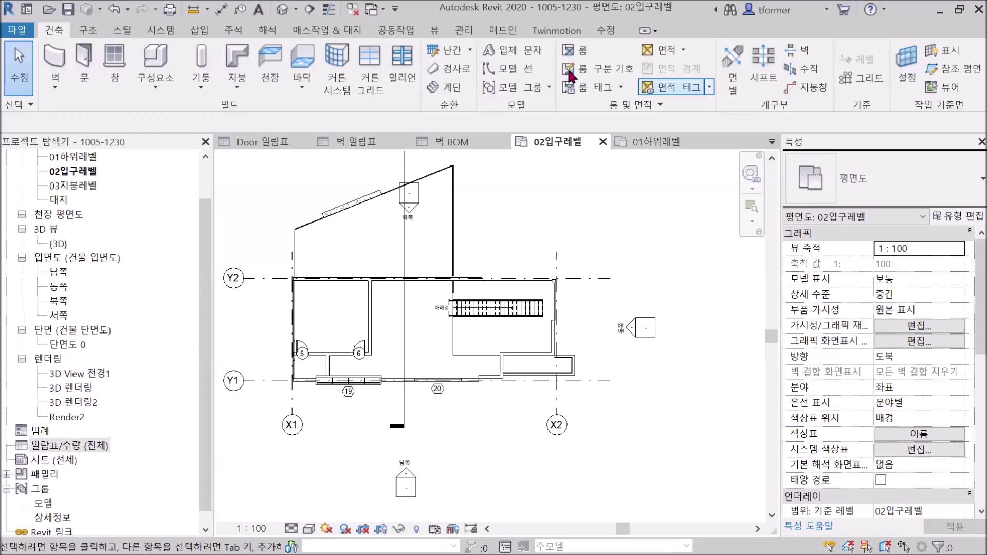
# Switch from the 02입구레벨 floor plan to the 01하위레벨 floor plan and view the whole building
pyautogui.scroll(-1, 595, 242)
pyautogui.moveTo(594, 242); pyautogui.dragTo(585, 312, button='middle')
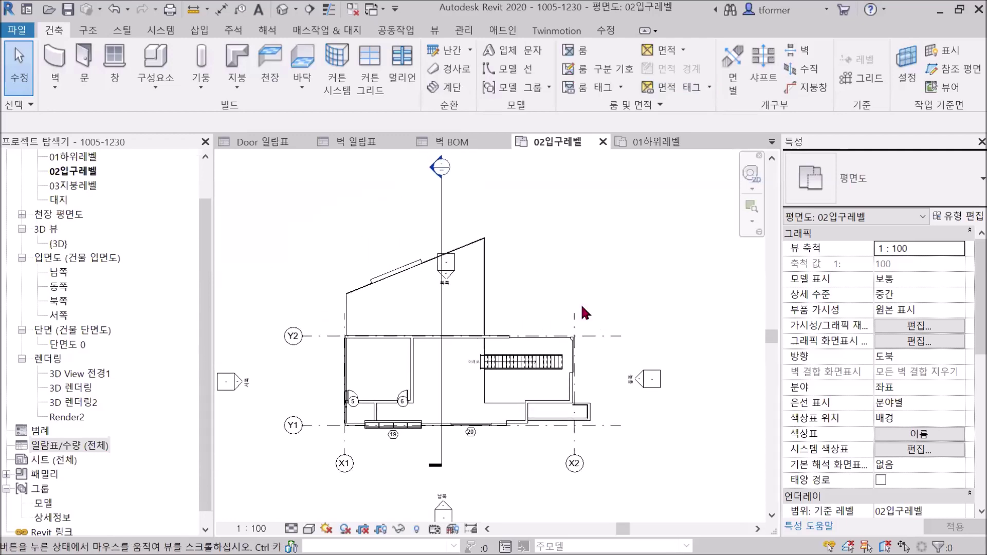
pyautogui.click(656, 141)
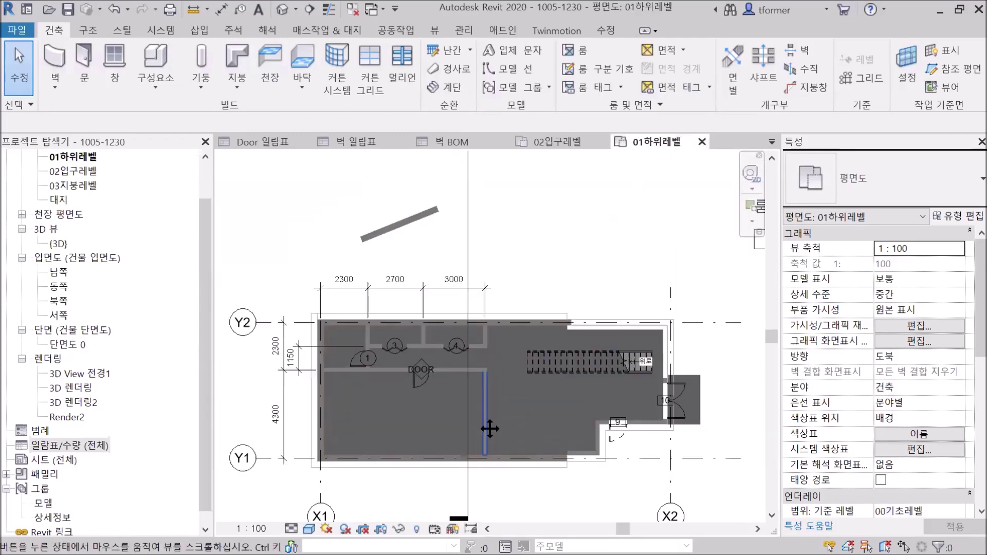
pyautogui.moveTo(490, 428); pyautogui.dragTo(489, 458, button='middle')
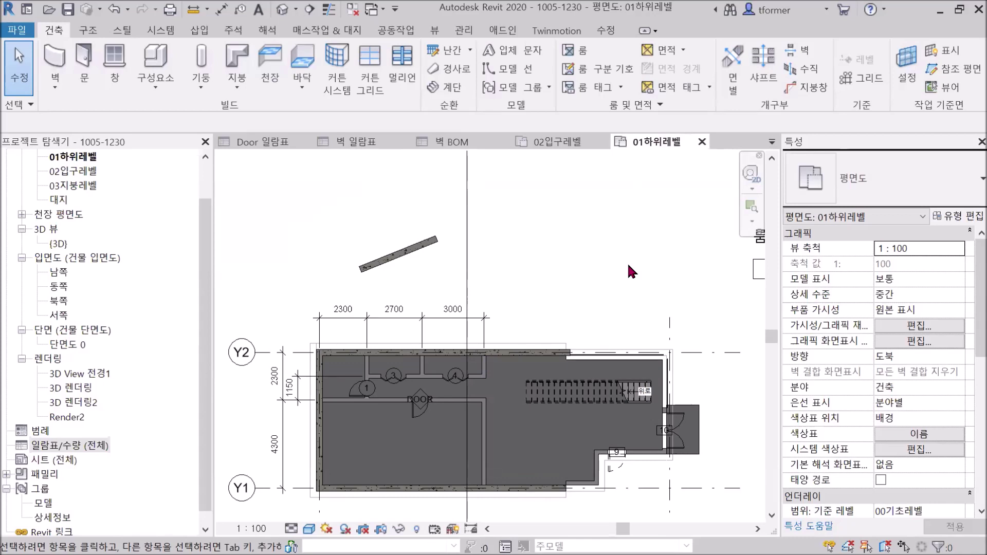
pyautogui.moveTo(613, 278); pyautogui.dragTo(636, 250, button='middle')
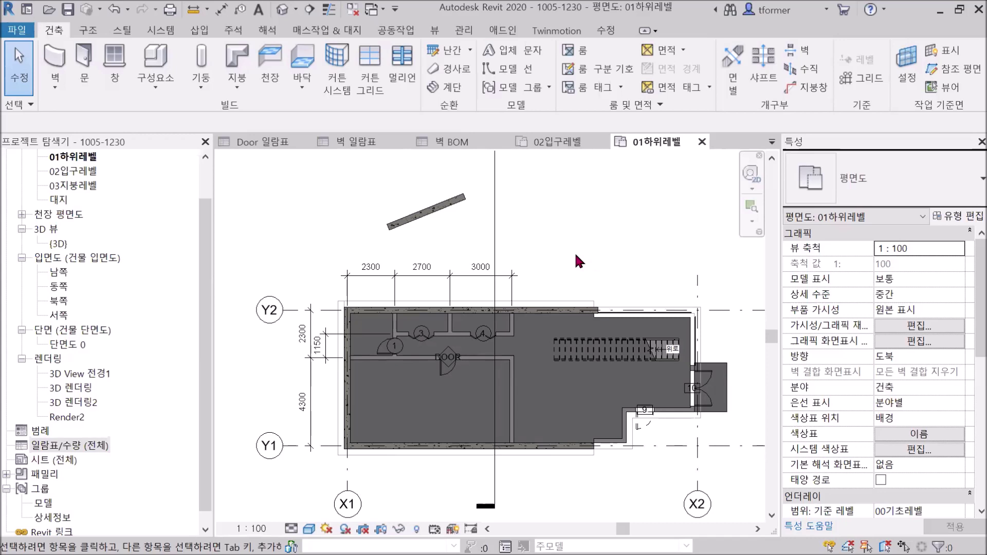
pyautogui.moveTo(533, 289); pyautogui.dragTo(479, 258, button='middle')
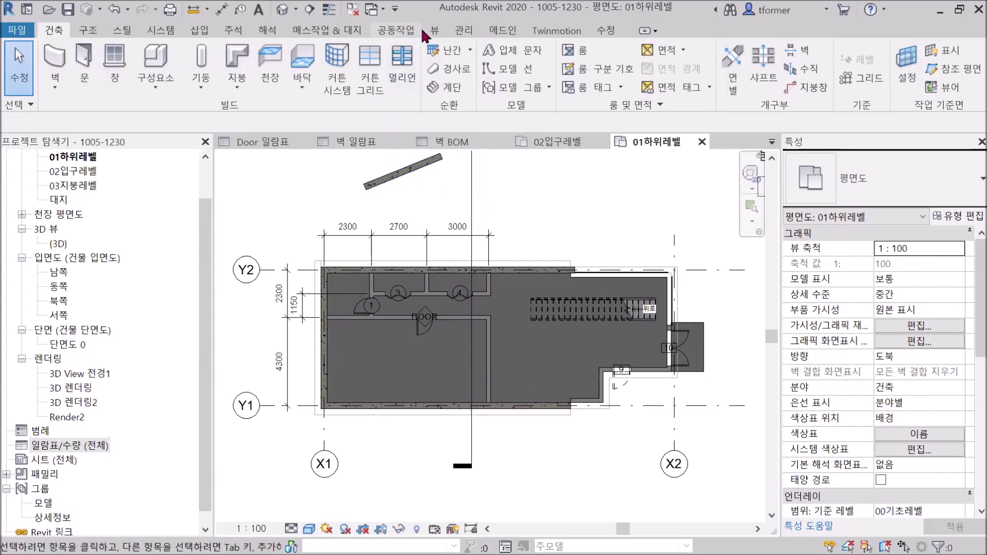
# Tag all untagged windows in the 01하위레벨 floor plan using the loaded window tag M_창 태그
pyautogui.click(235, 32)
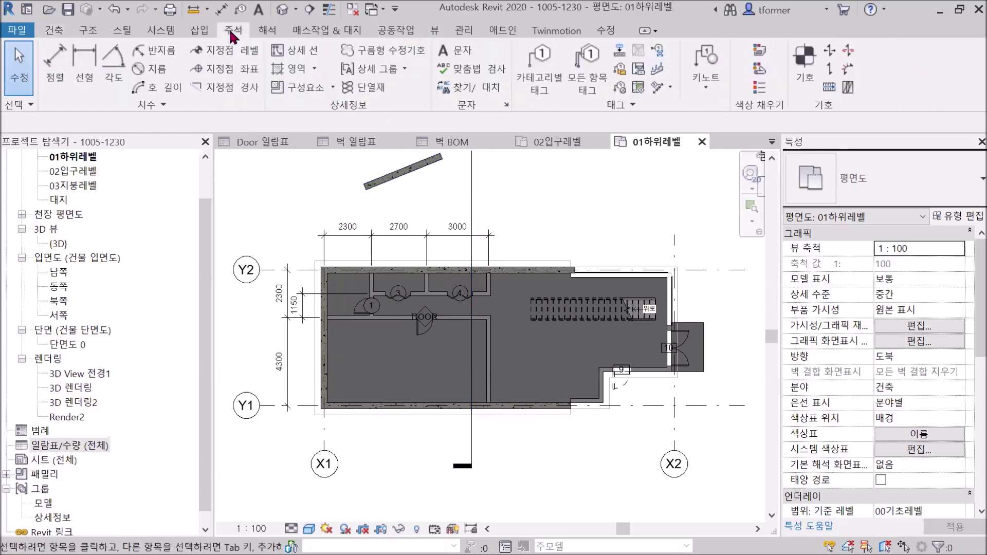
pyautogui.click(544, 59)
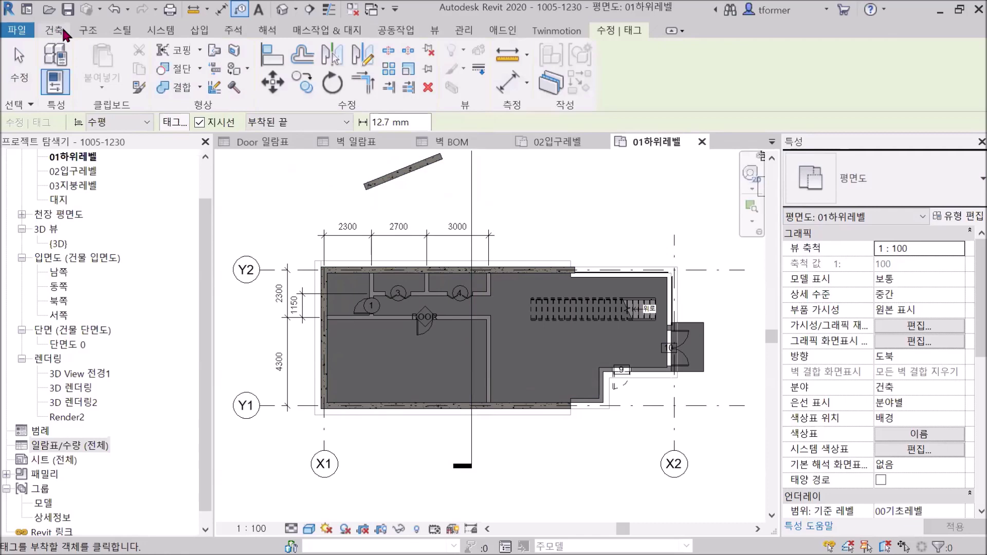
pyautogui.click(233, 31)
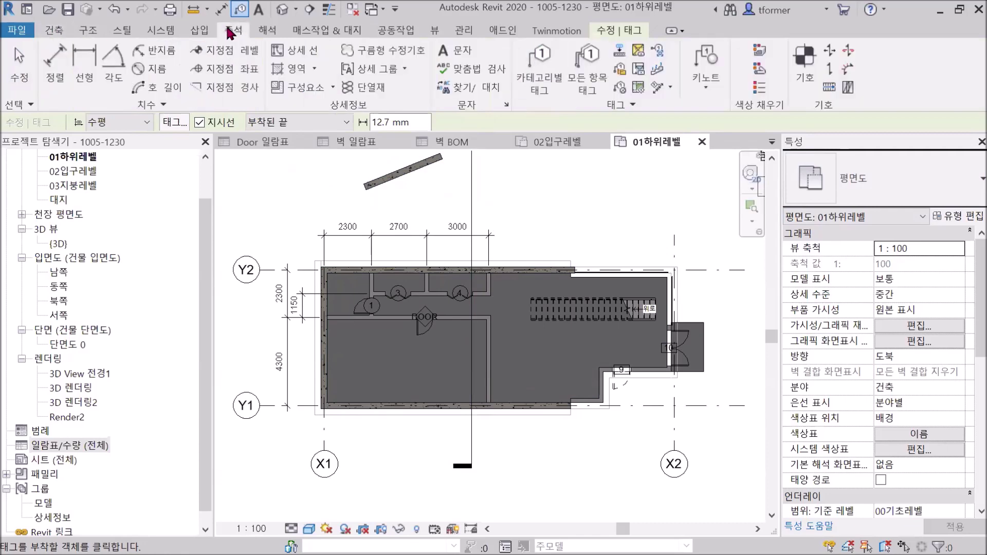
pyautogui.click(590, 57)
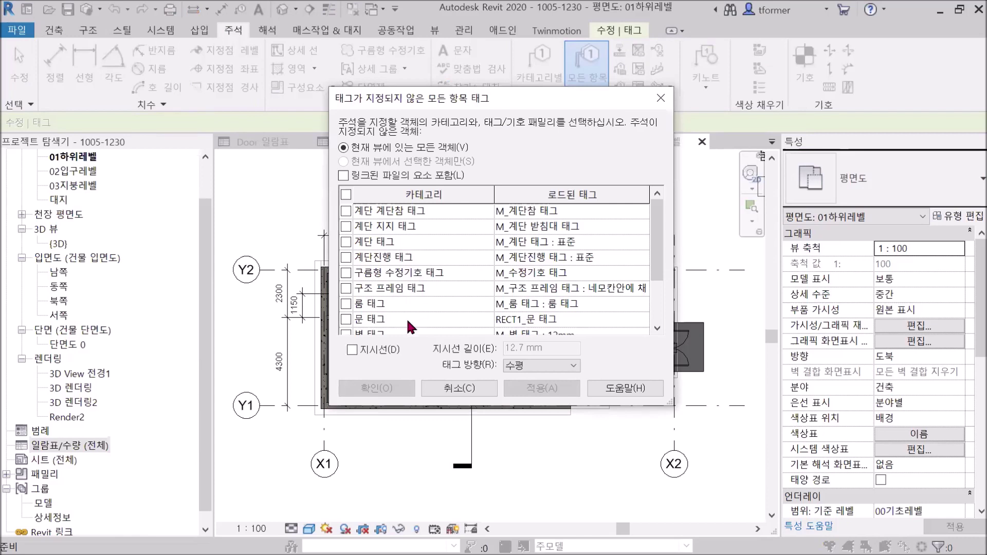
pyautogui.scroll(-1, 406, 315)
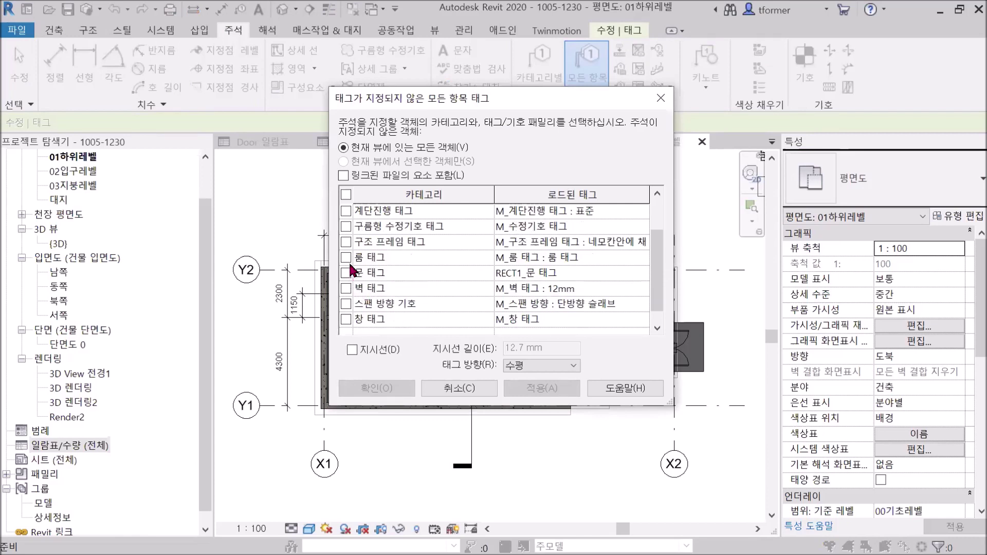
pyautogui.click(345, 319)
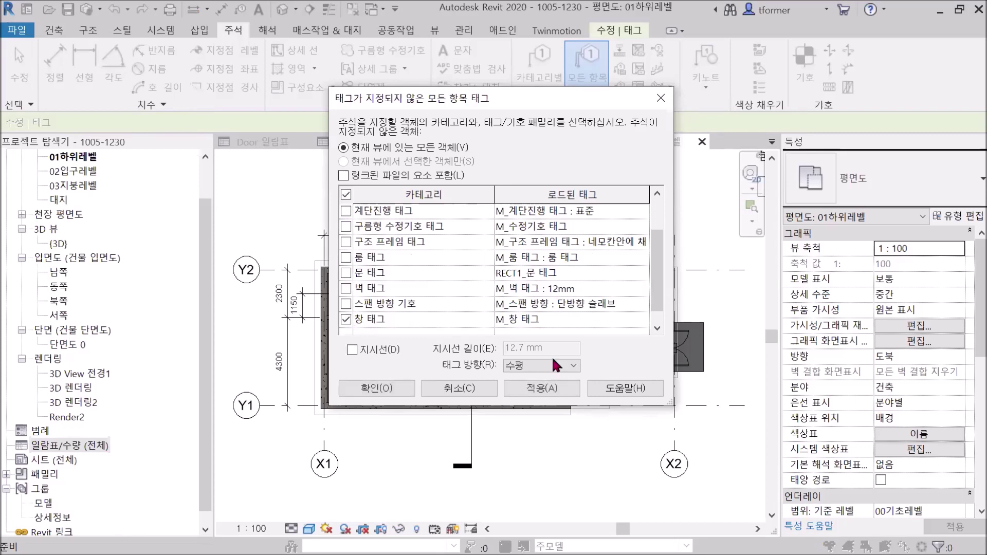
pyautogui.click(541, 387)
pyautogui.click(383, 391)
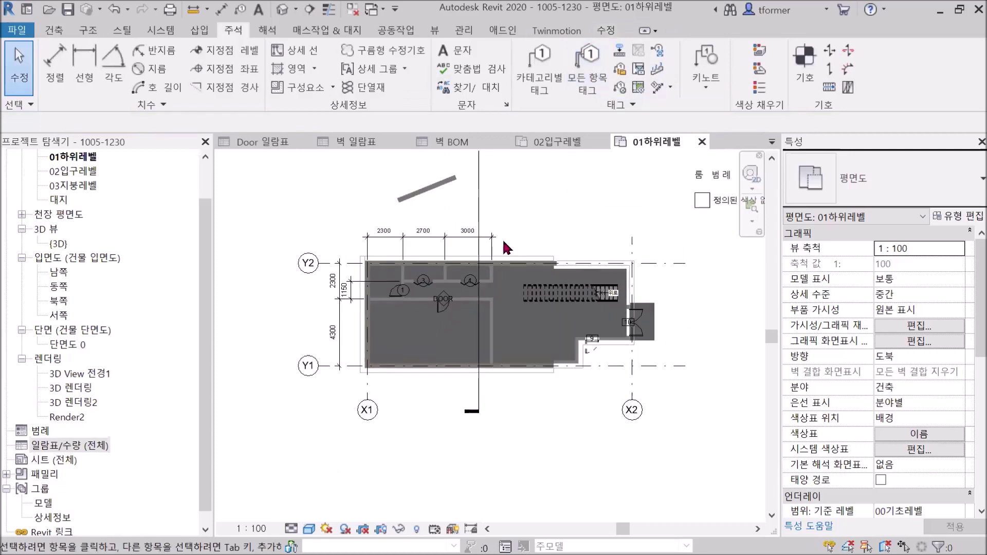
pyautogui.scroll(-1, 519, 298)
pyautogui.scroll(1, 490, 386)
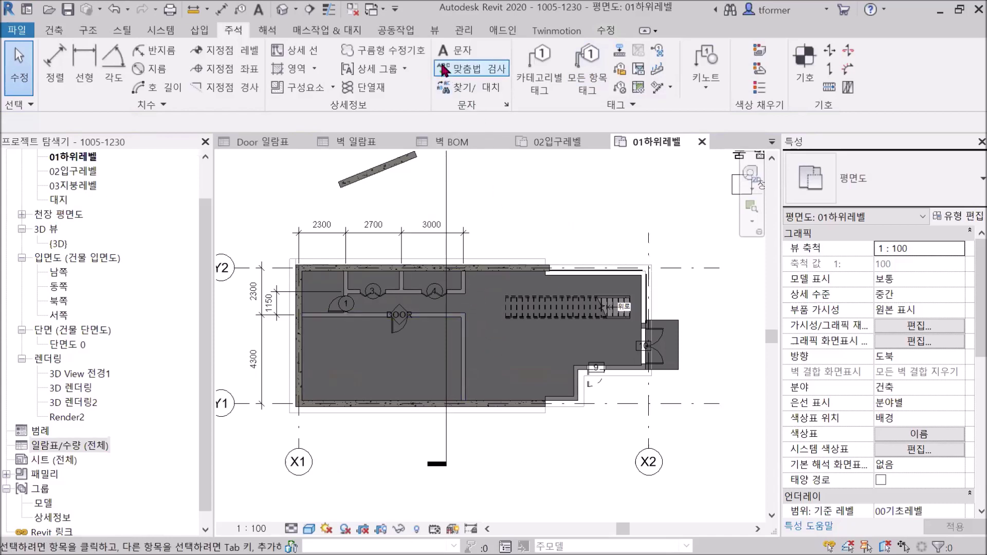
# Create a new building component schedule for the window (창) category, named 창 일람표, with phase 새 시공
pyautogui.click(434, 30)
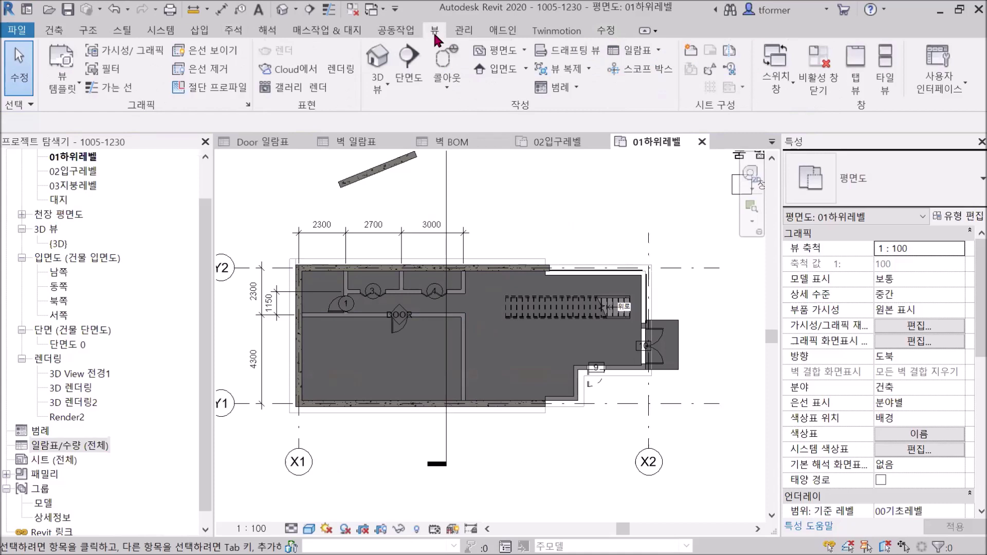
pyautogui.click(645, 51)
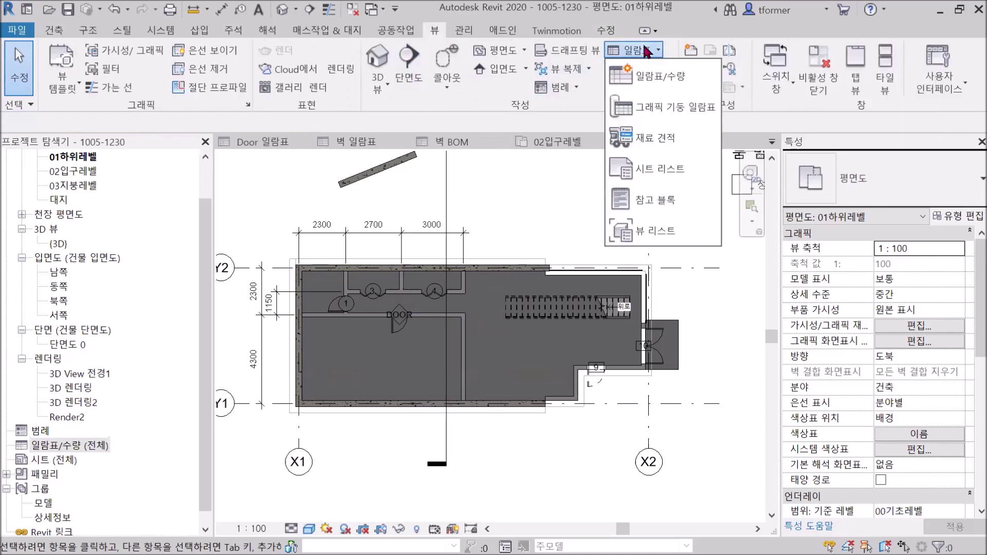
pyautogui.click(651, 83)
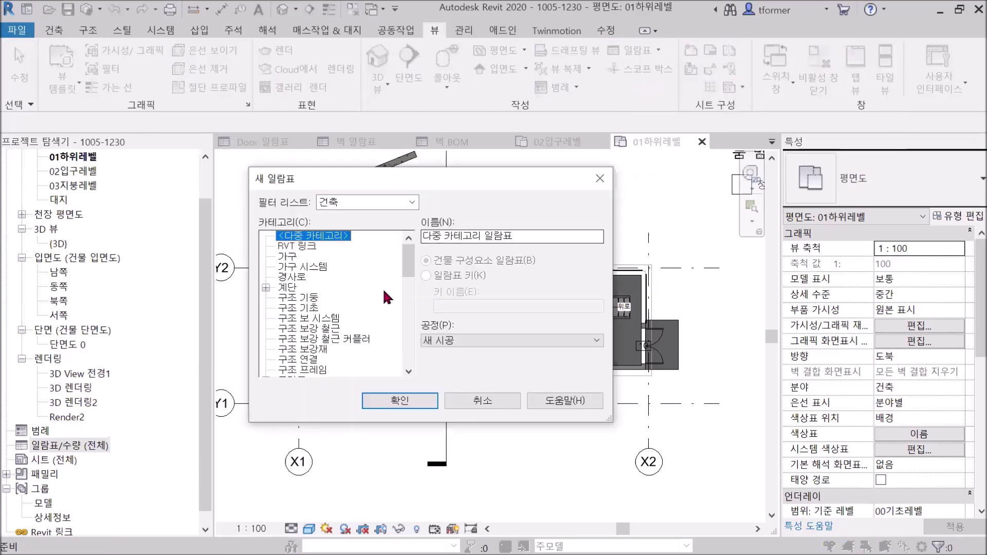
pyautogui.scroll(-4, 352, 285)
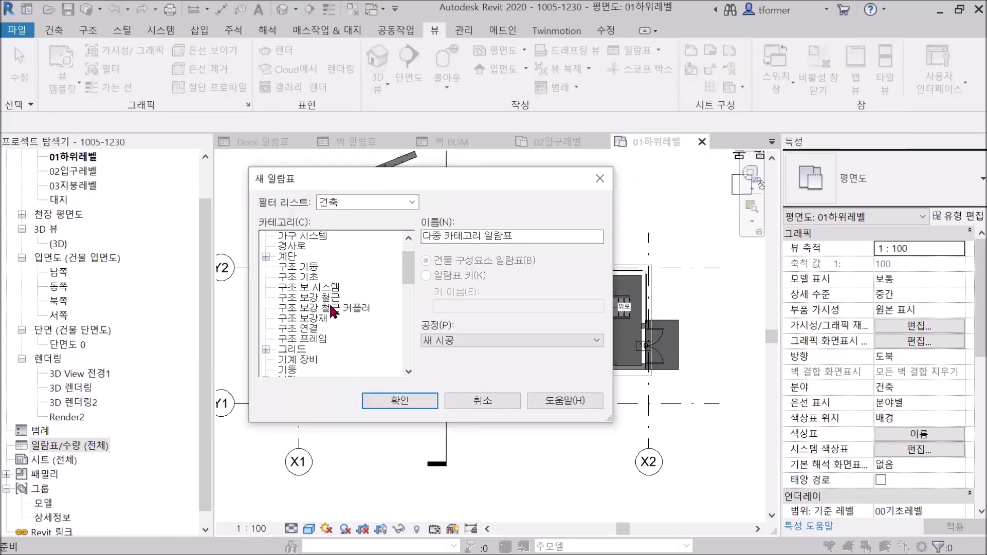
pyautogui.scroll(-5, 324, 314)
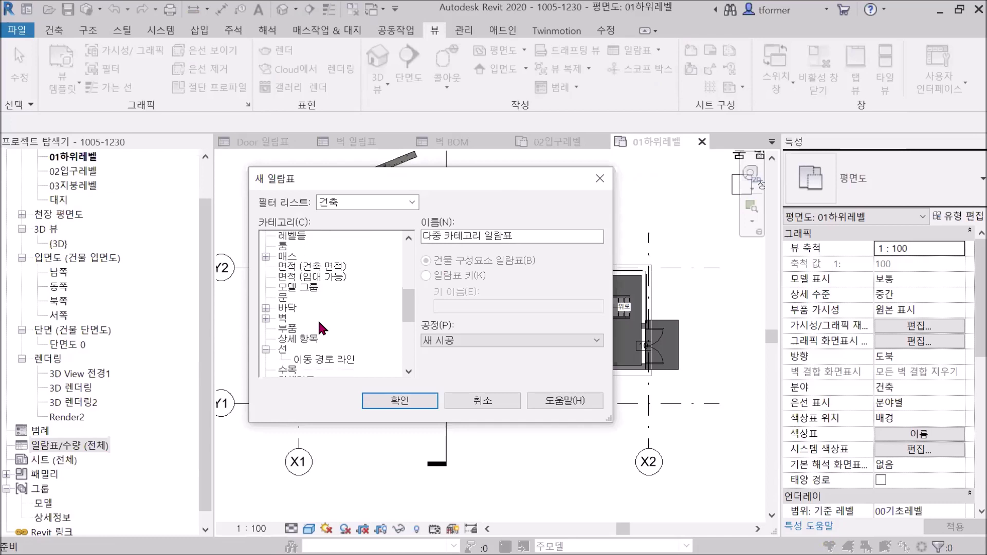
pyautogui.scroll(-4, 315, 329)
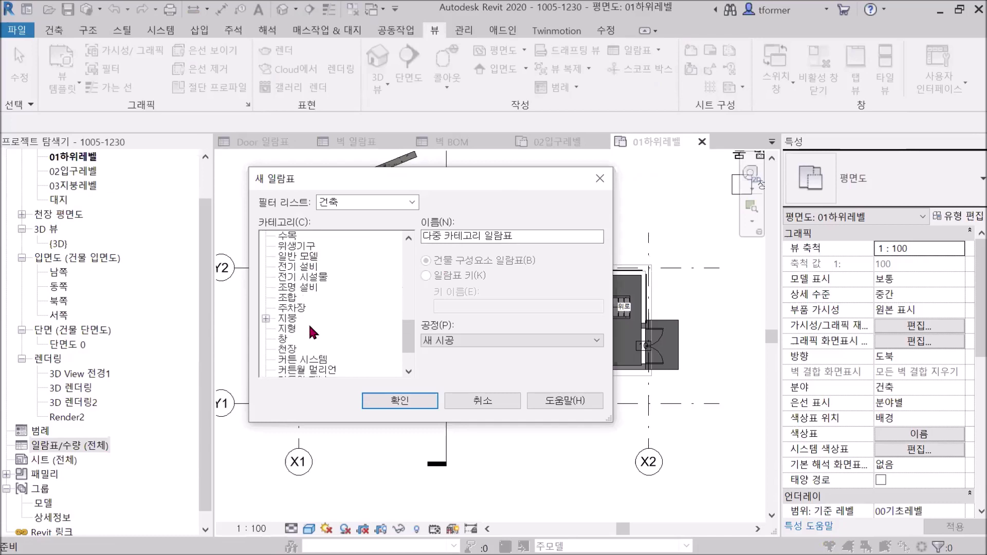
pyautogui.click(282, 318)
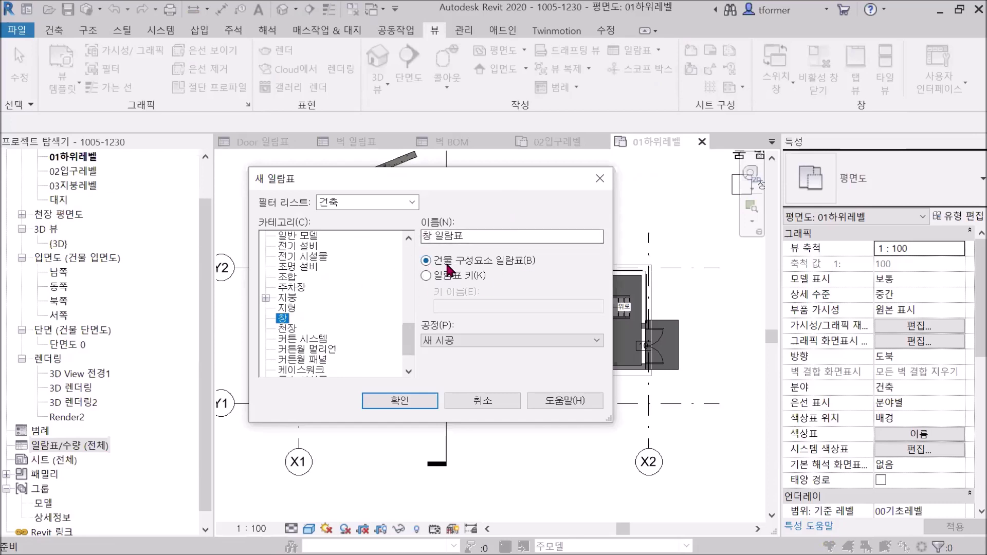
pyautogui.click(399, 403)
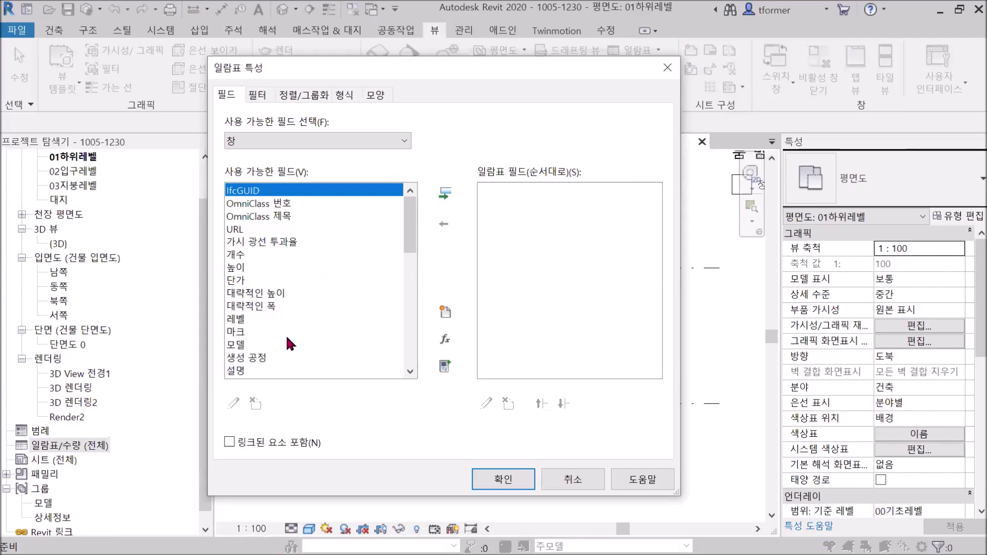
# Add the 레벨 and 패밀리 fields to the window schedule
pyautogui.click(235, 319)
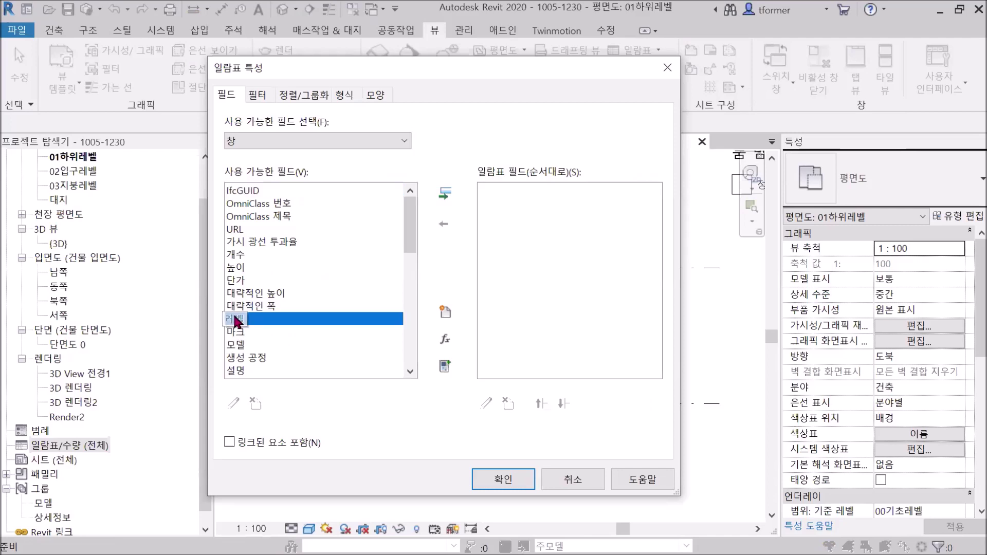
pyautogui.click(445, 194)
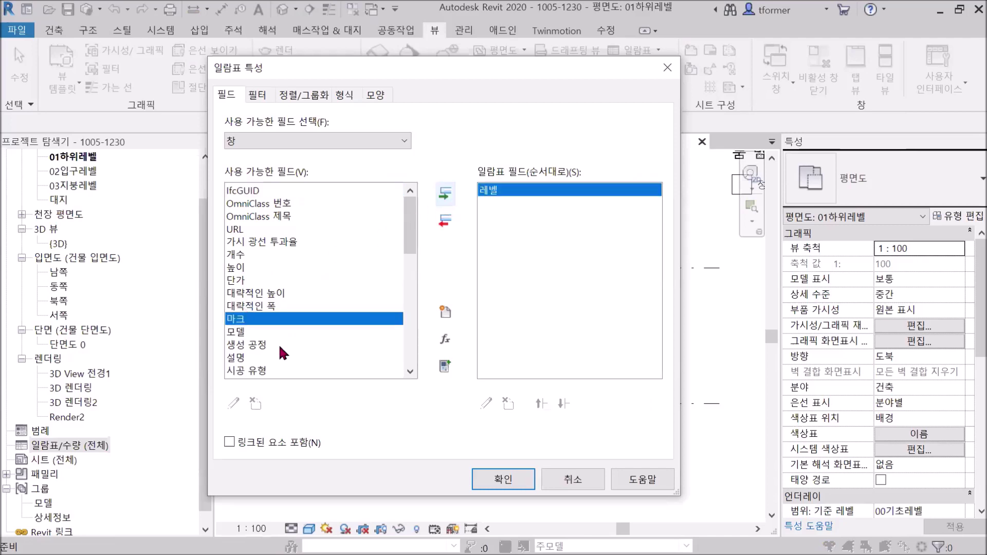
pyautogui.scroll(-2, 279, 343)
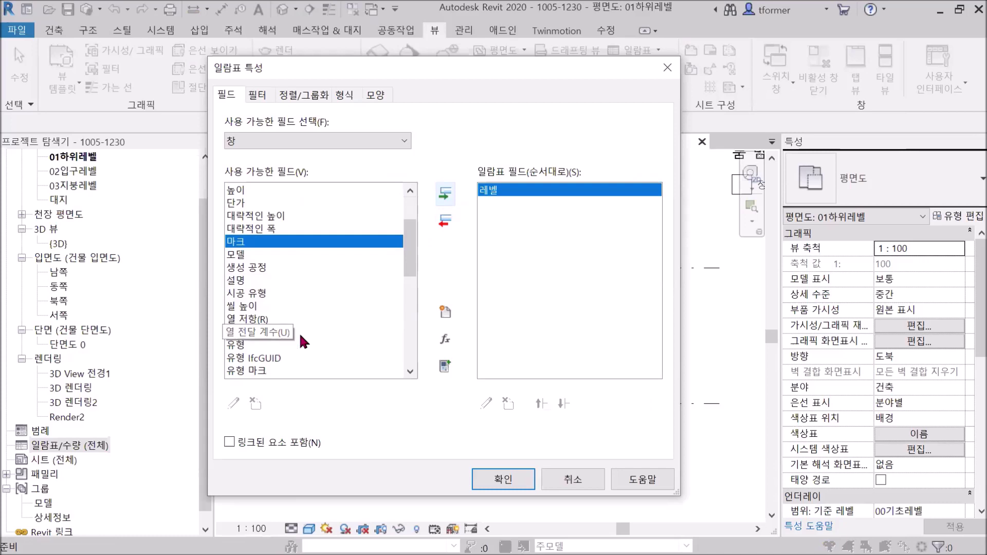
pyautogui.scroll(-2, 298, 332)
pyautogui.scroll(-2, 294, 334)
pyautogui.scroll(-1, 291, 336)
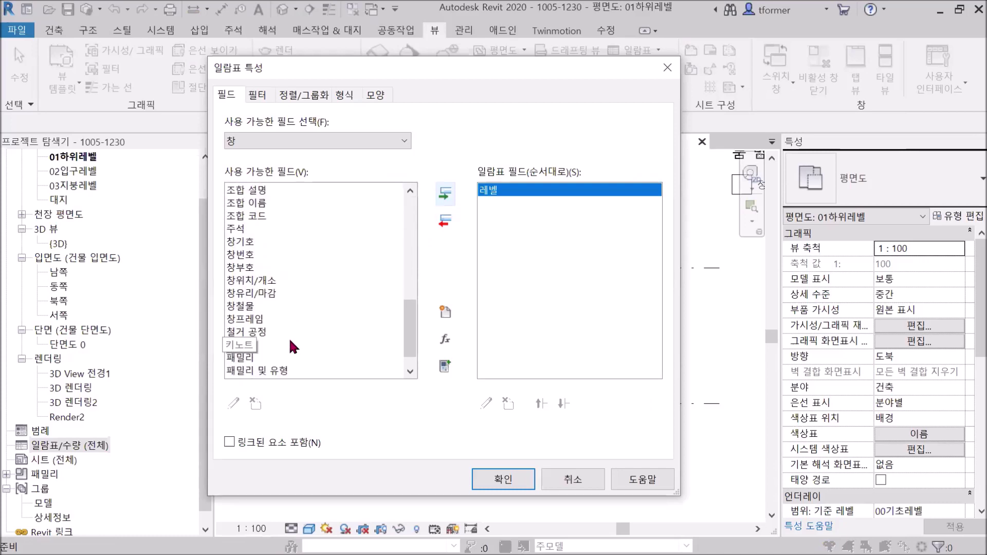
pyautogui.scroll(-1, 289, 337)
pyautogui.click(253, 332)
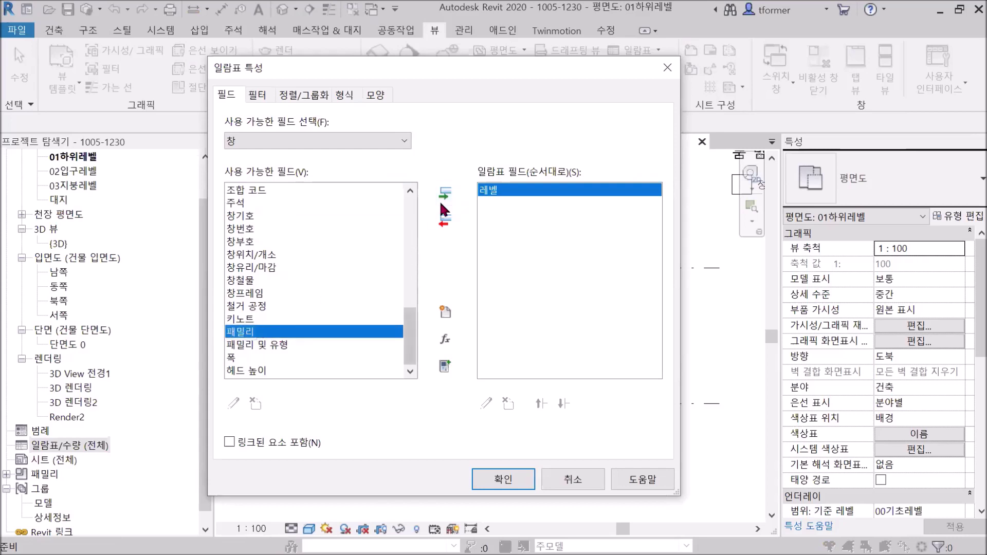
pyautogui.click(445, 194)
# Add the 유형 and 창기호 fields to the window schedule after 패밀리
pyautogui.scroll(3, 303, 291)
pyautogui.scroll(3, 303, 291)
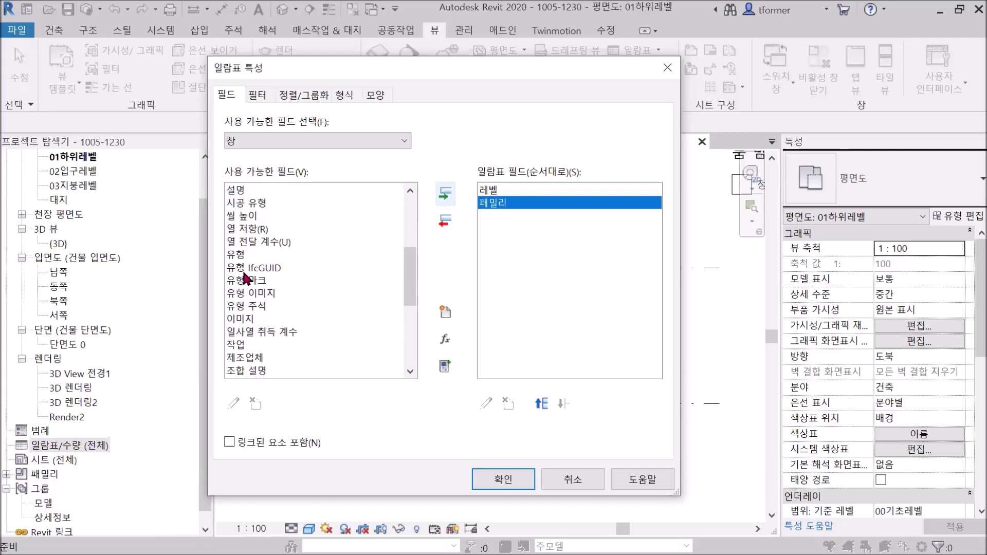
pyautogui.click(242, 255)
pyautogui.click(445, 194)
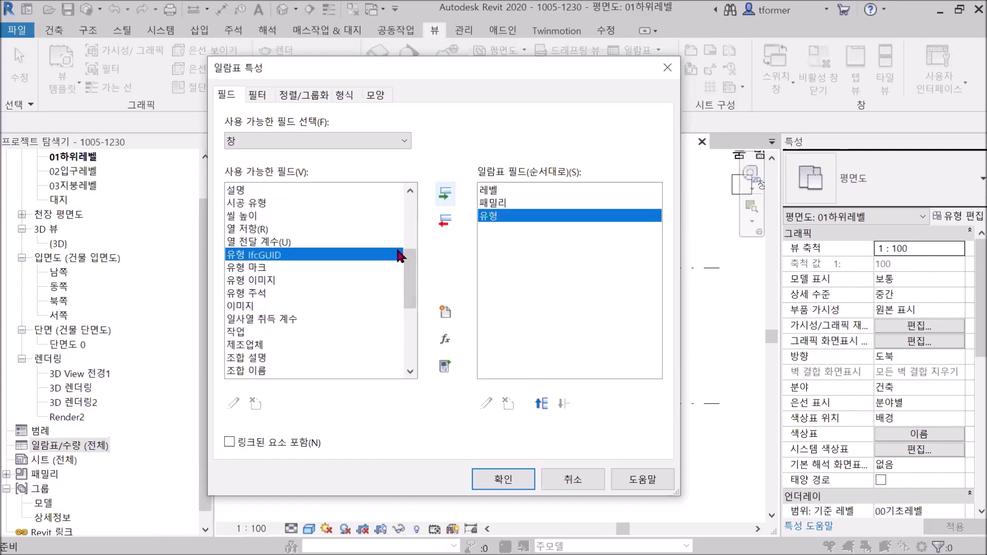
pyautogui.scroll(-3, 293, 295)
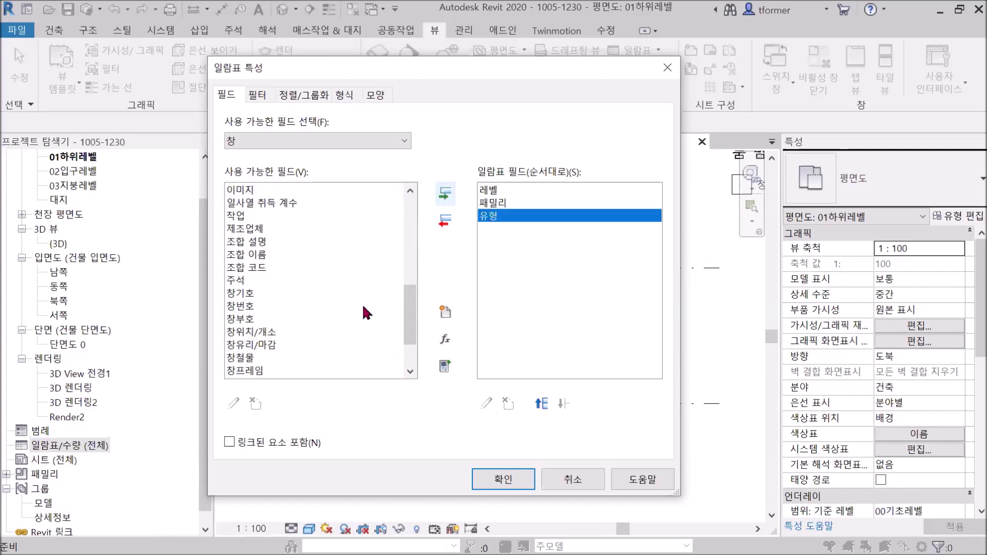
pyautogui.click(249, 294)
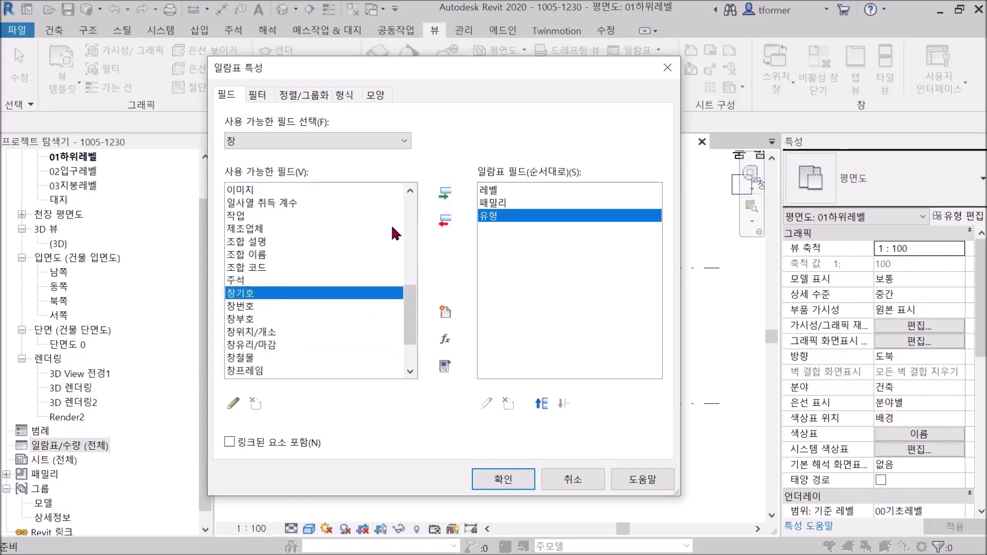
pyautogui.click(445, 193)
# Add the 폭 and 높이 fields as the last columns and create the 창 일람표 schedule
pyautogui.scroll(-1, 285, 322)
pyautogui.scroll(-1, 287, 325)
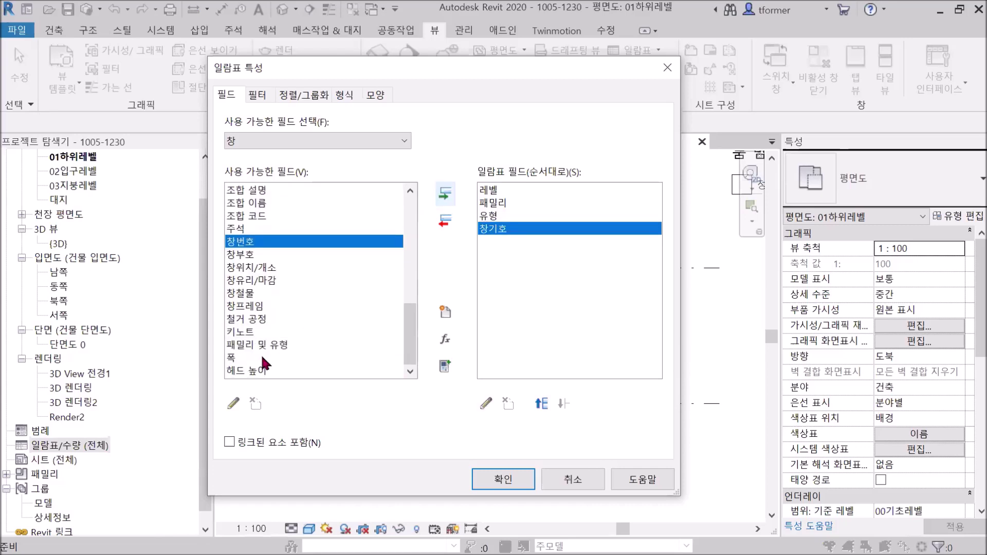
pyautogui.click(242, 357)
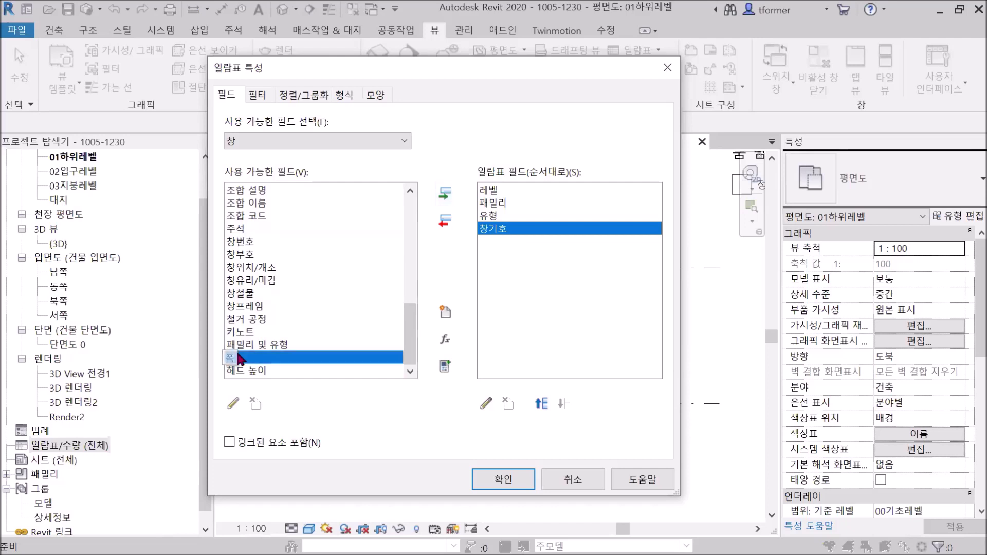
pyautogui.click(445, 193)
pyautogui.scroll(4, 302, 281)
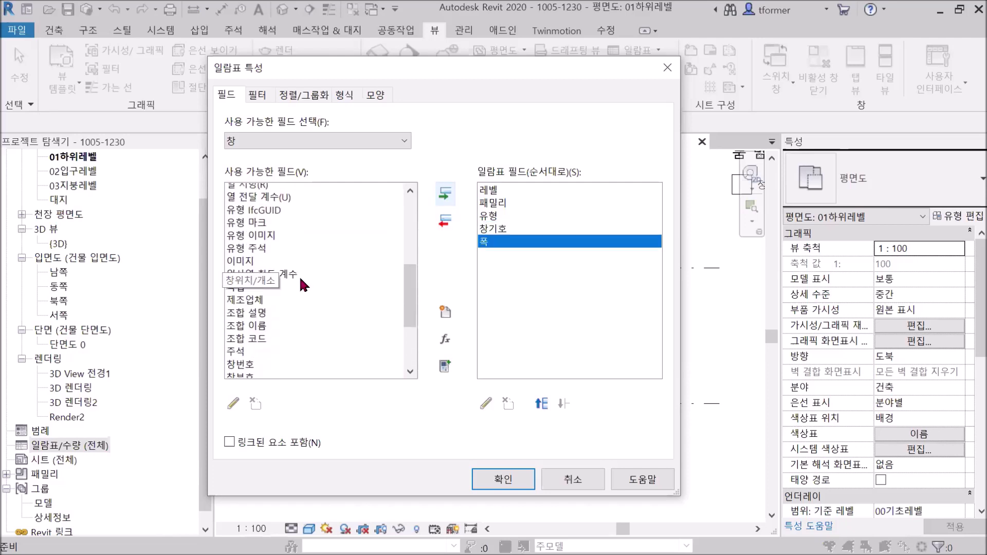
pyautogui.scroll(3, 302, 283)
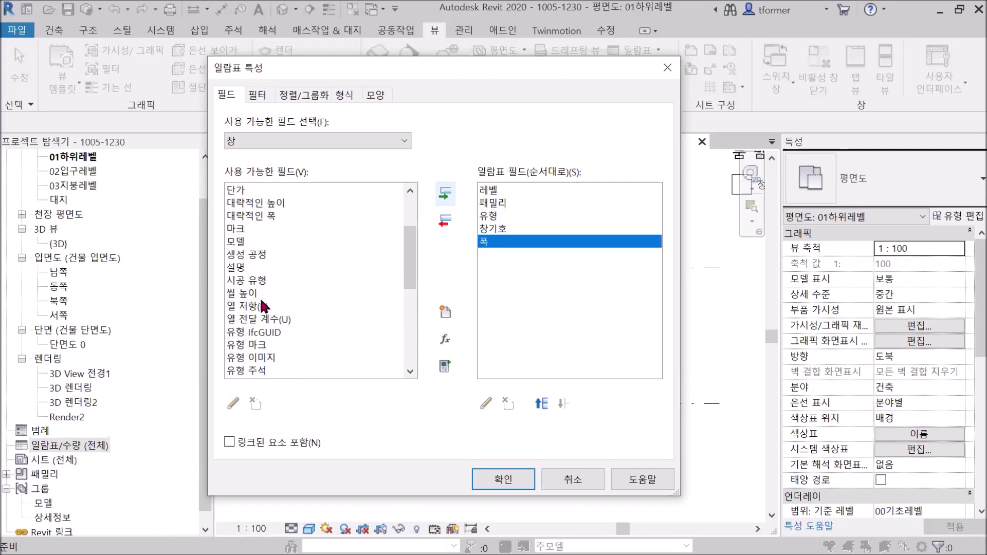
pyautogui.scroll(1, 263, 307)
pyautogui.scroll(1, 263, 307)
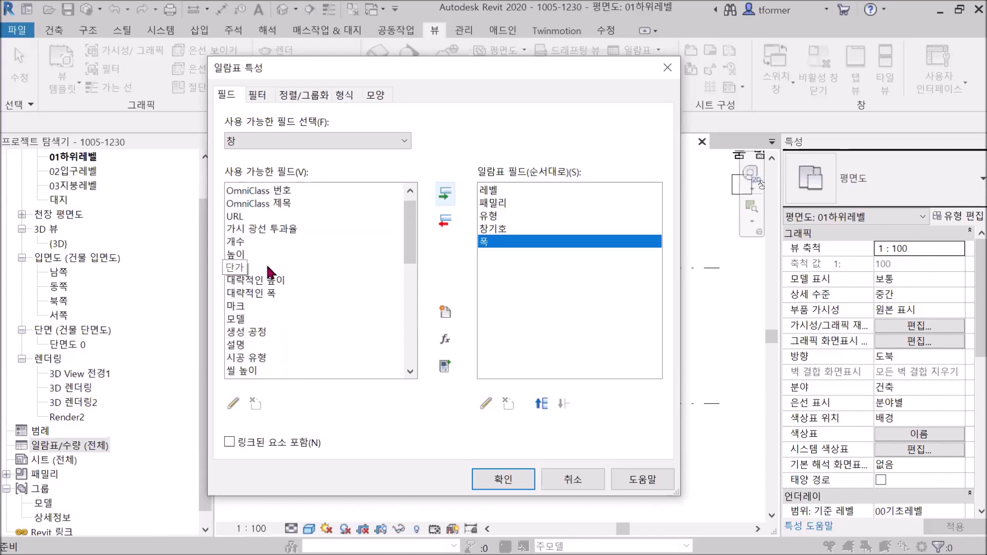
pyautogui.click(241, 254)
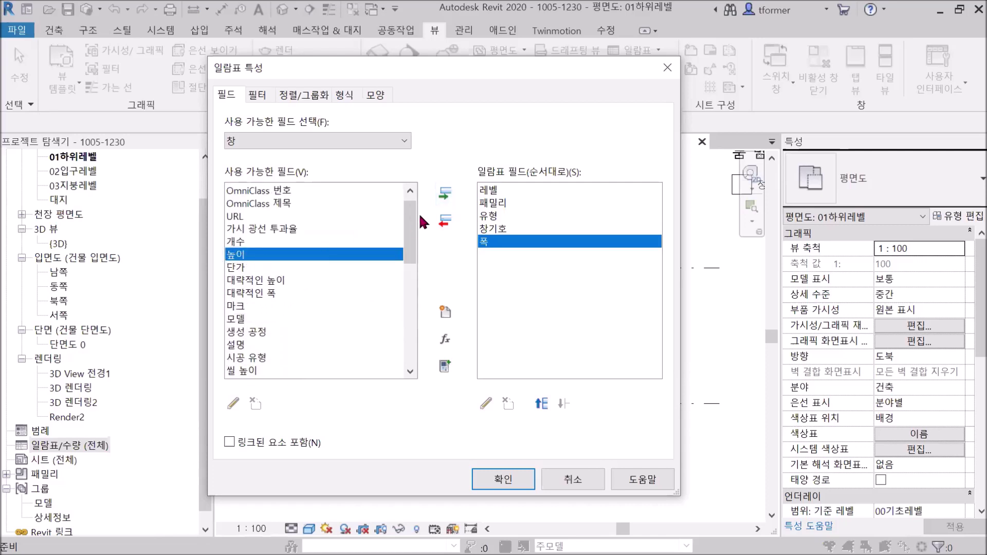
pyautogui.click(446, 194)
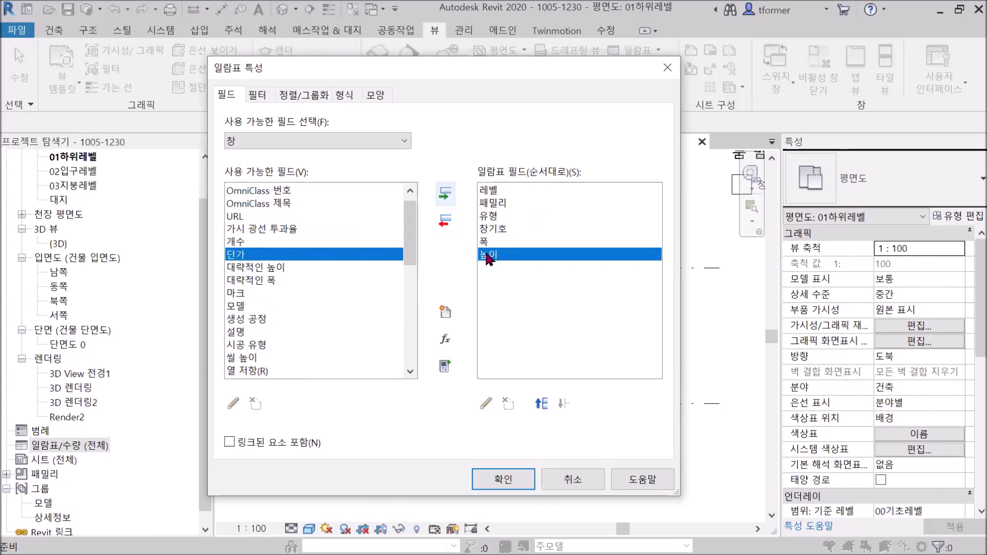
pyautogui.click(503, 479)
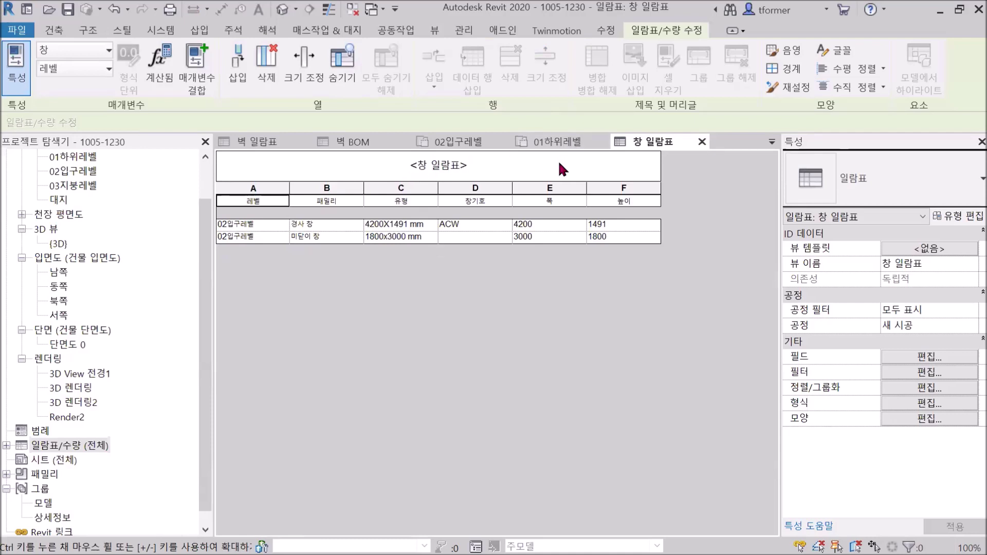
# Look through the 남쪽, 동쪽, 북쪽 and 서쪽 elevations for a wall that can take another window
pyautogui.click(59, 272)
pyautogui.doubleClick(60, 277)
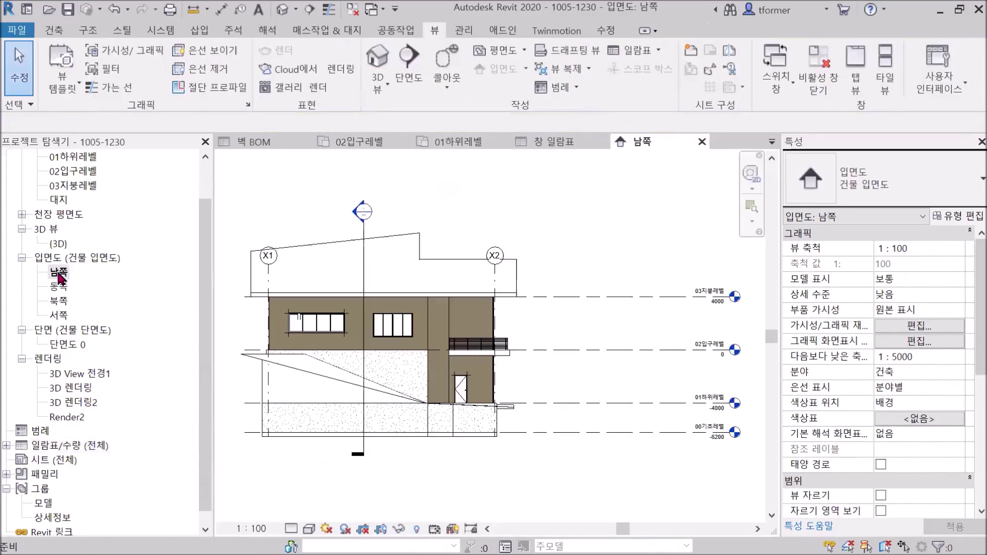
pyautogui.doubleClick(62, 286)
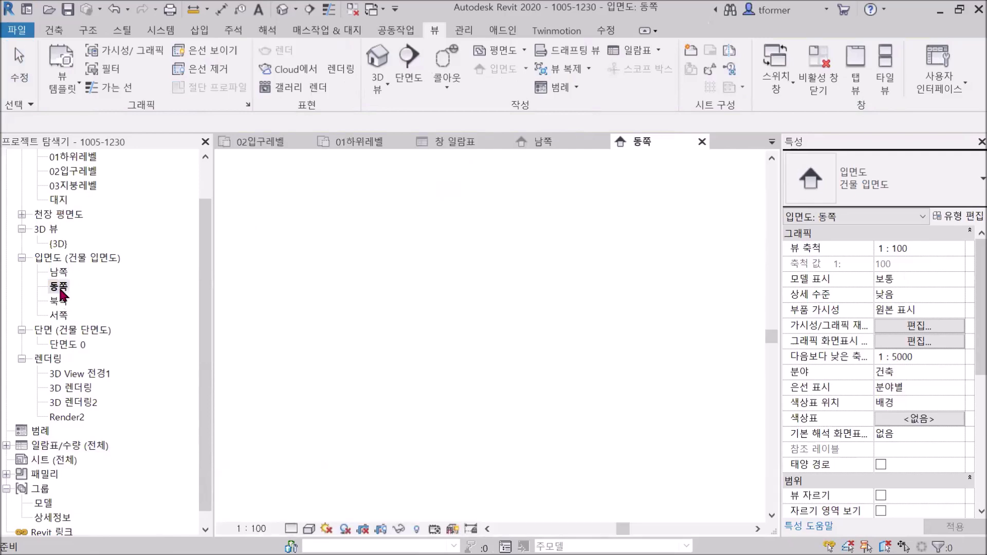
pyautogui.doubleClick(60, 301)
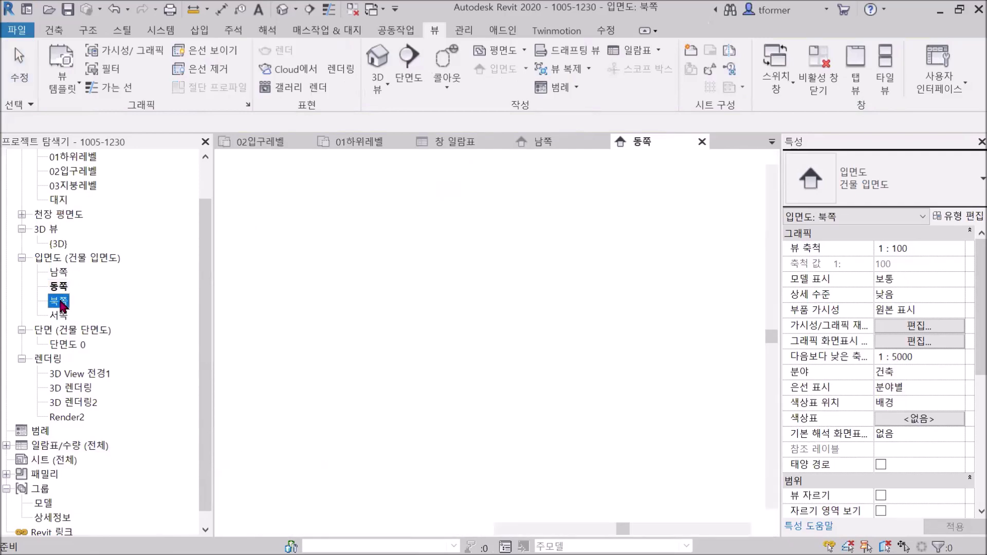
pyautogui.doubleClick(61, 315)
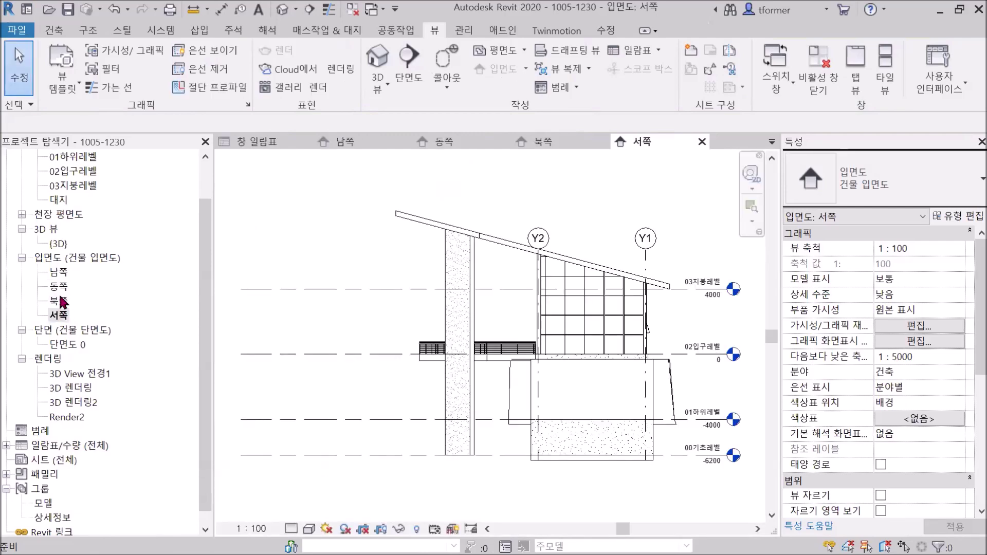
# In the 북쪽 elevation, place a 미닫이 창 1800x3000 mm window in the brown wall above 02입구레벨
pyautogui.doubleClick(58, 302)
pyautogui.scroll(8, 633, 316)
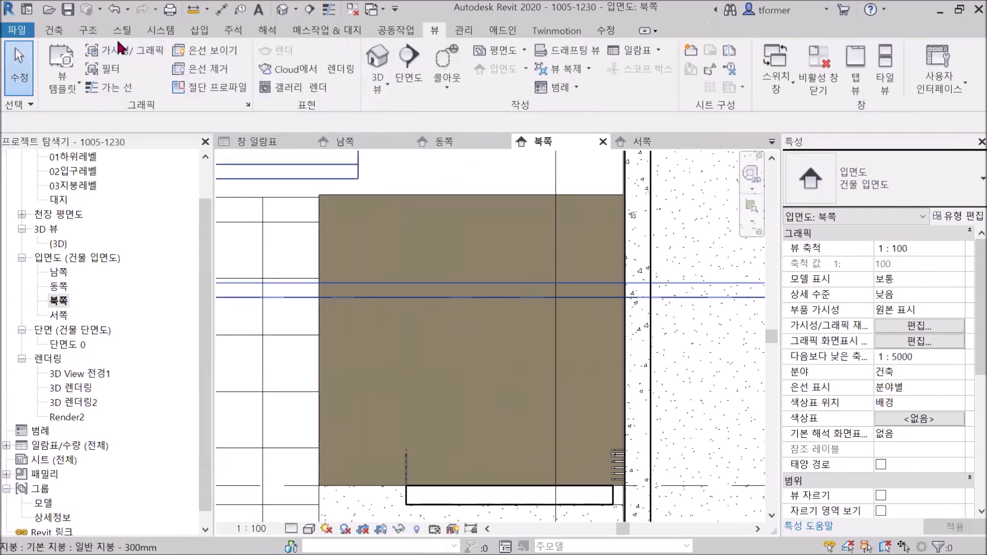
pyautogui.click(57, 30)
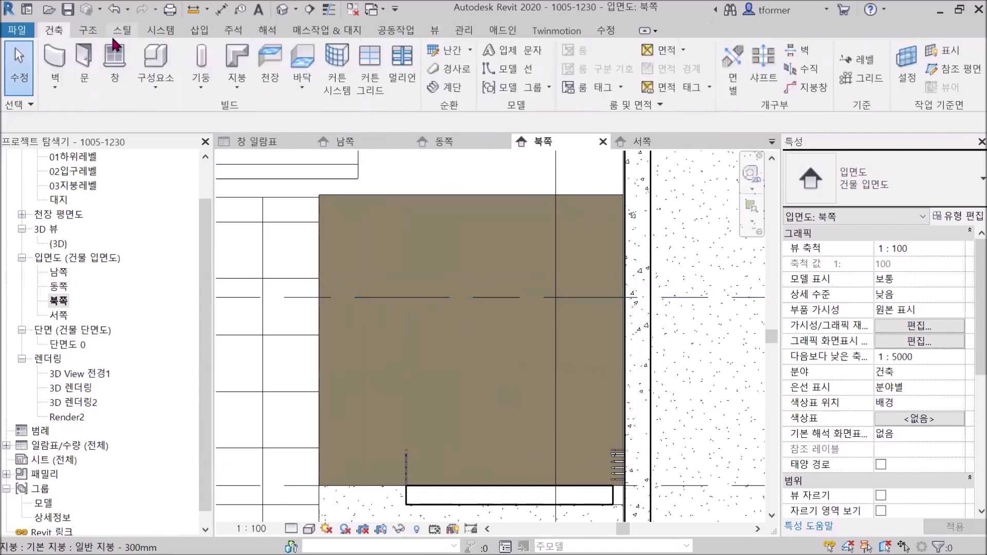
pyautogui.click(114, 64)
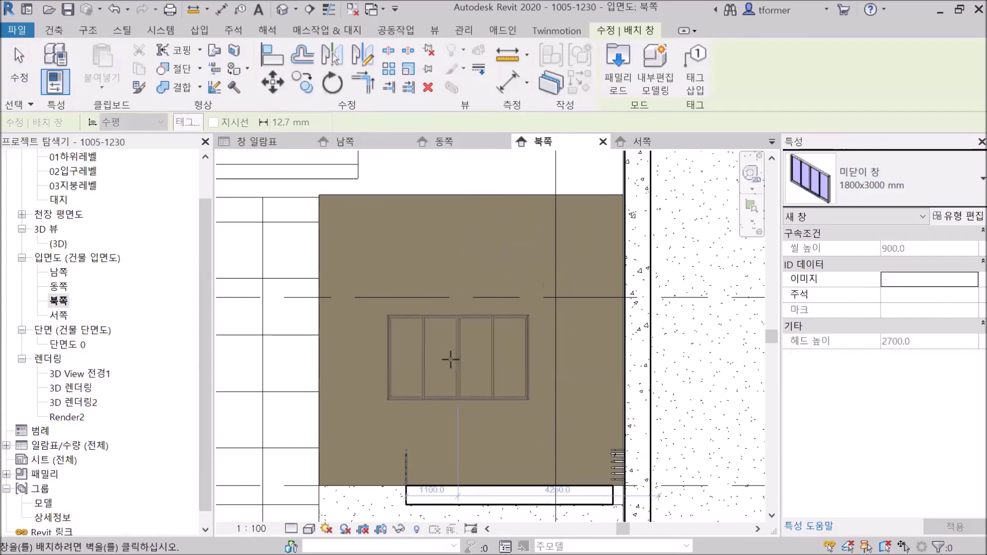
pyautogui.click(453, 358)
pyautogui.rightClick(450, 173)
pyautogui.click(475, 186)
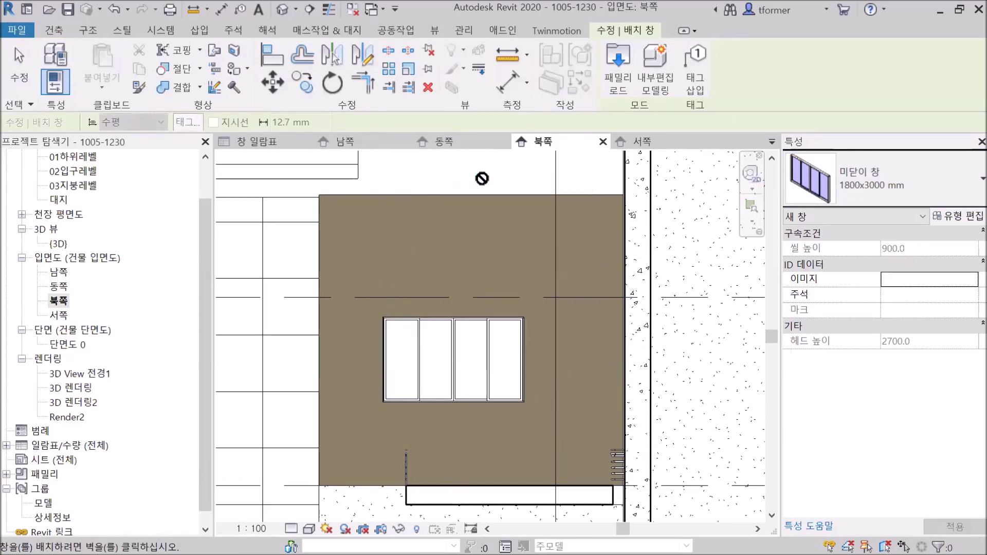
pyautogui.rightClick(446, 175)
pyautogui.click(477, 186)
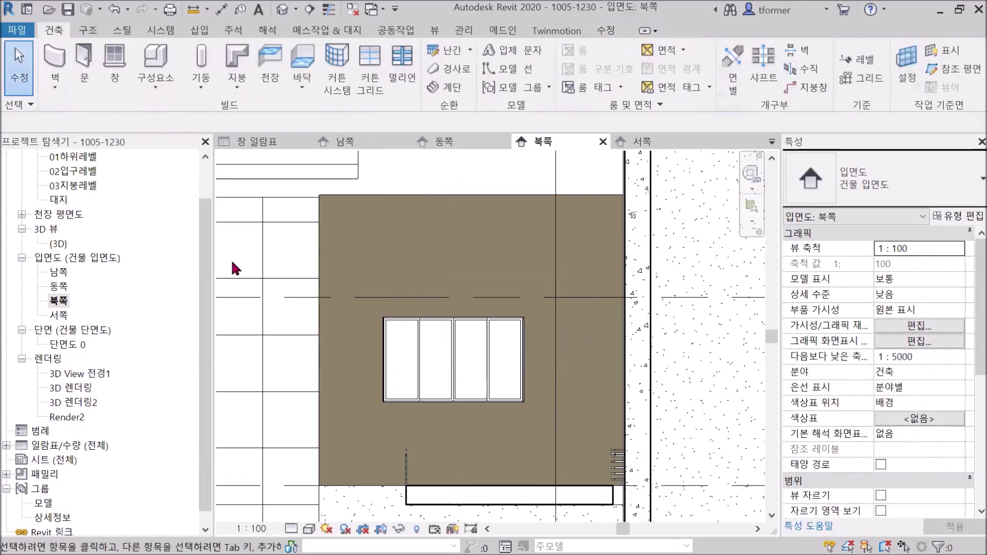
# Open the 창 일람표 schedule and check its rows for the newly placed sliding window
pyautogui.click(6, 445)
pyautogui.click(51, 459)
pyautogui.doubleClick(54, 459)
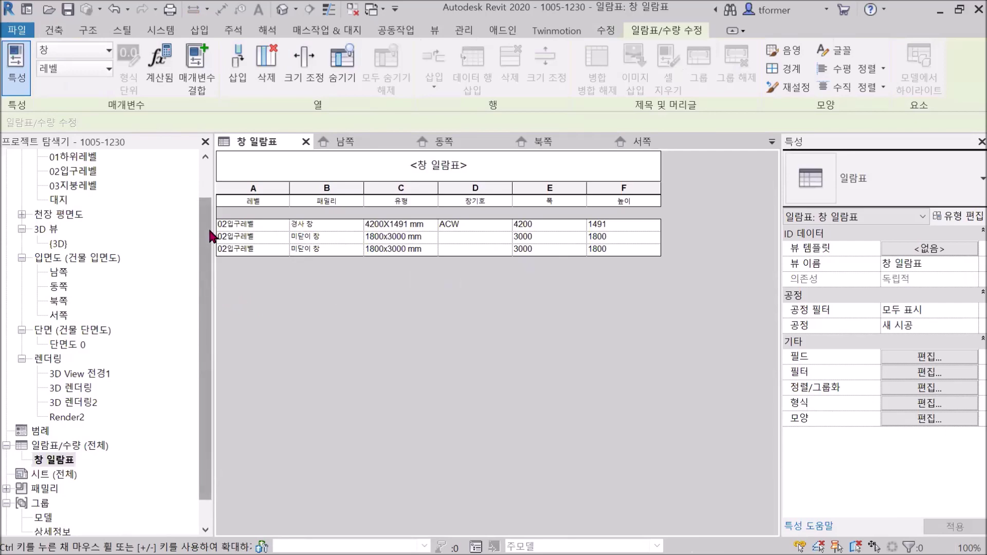
# In the 북쪽 elevation, place an M_고정됨 0406 x 0610mm window in the concrete wall between 01하위레벨 and 02입구레벨
pyautogui.doubleClick(63, 305)
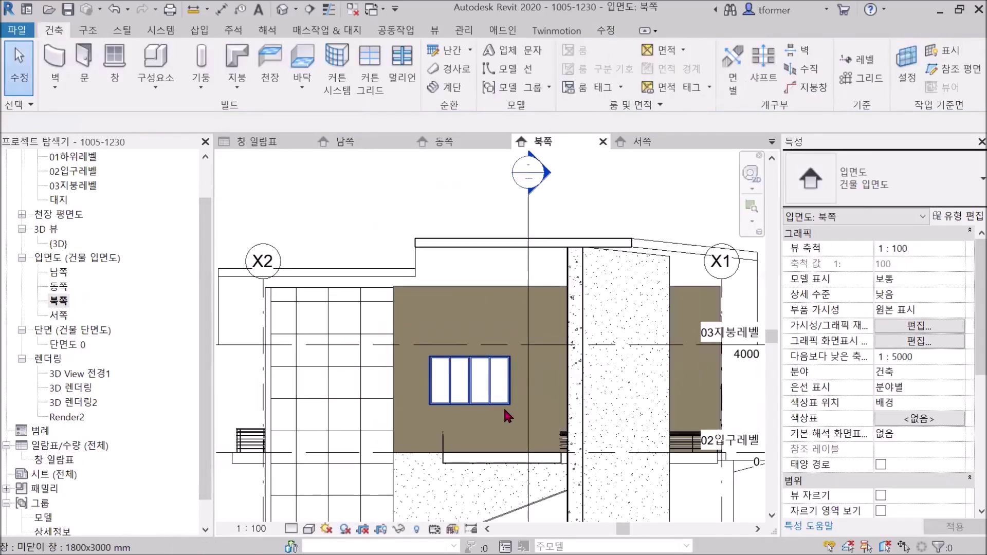
pyautogui.scroll(-2, 504, 406)
pyautogui.moveTo(503, 404); pyautogui.dragTo(499, 231, button='middle')
pyautogui.scroll(3, 451, 328)
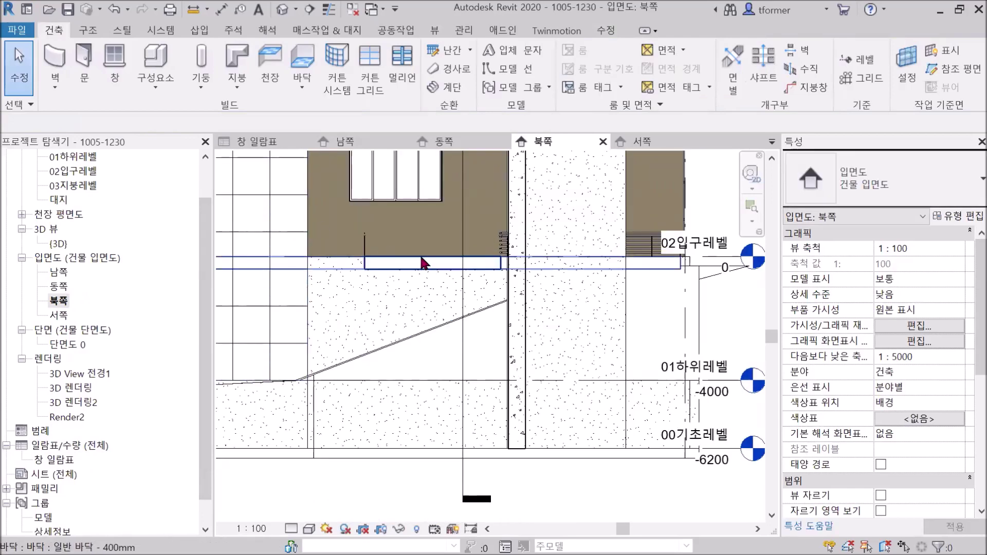
pyautogui.scroll(-2, 414, 258)
pyautogui.moveTo(416, 291); pyautogui.dragTo(414, 391, button='middle')
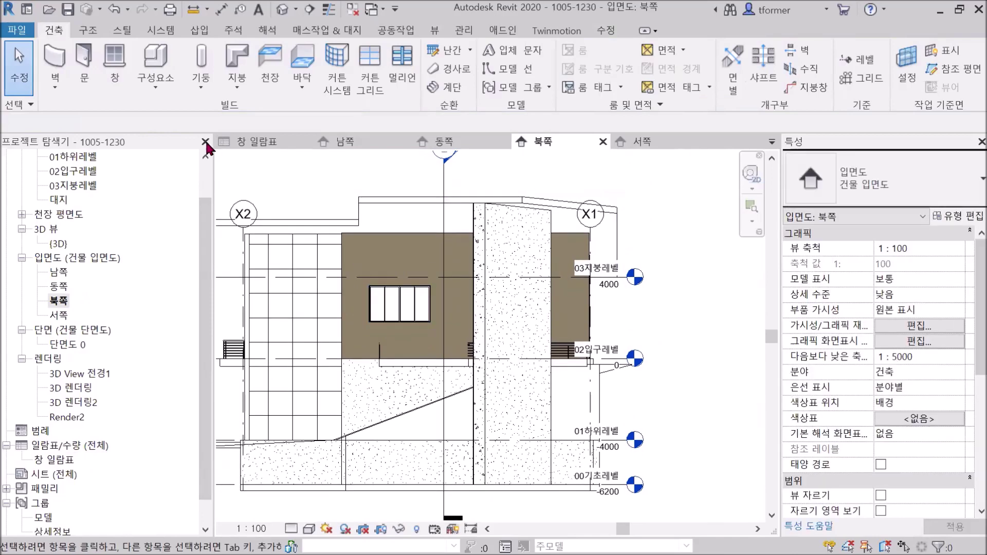
pyautogui.click(115, 61)
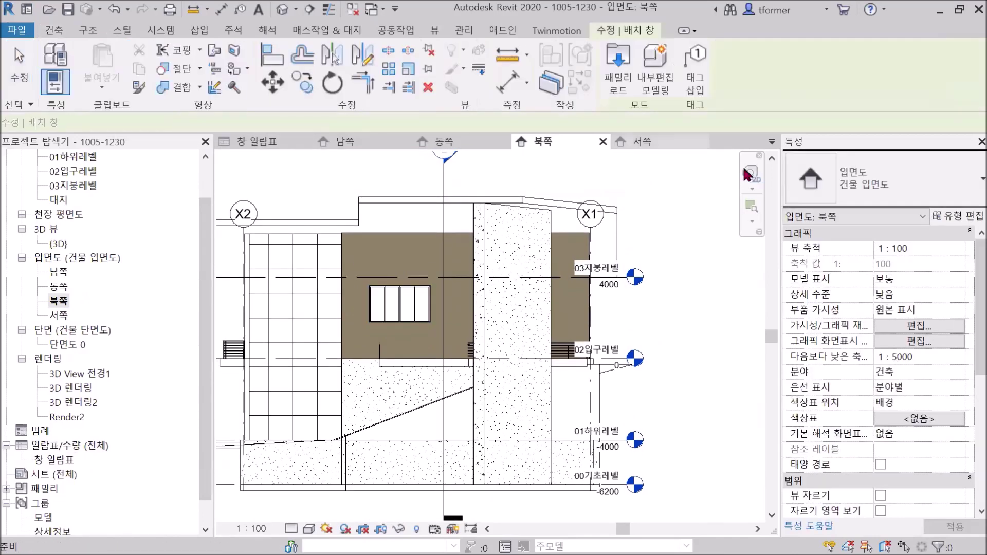
pyautogui.click(954, 176)
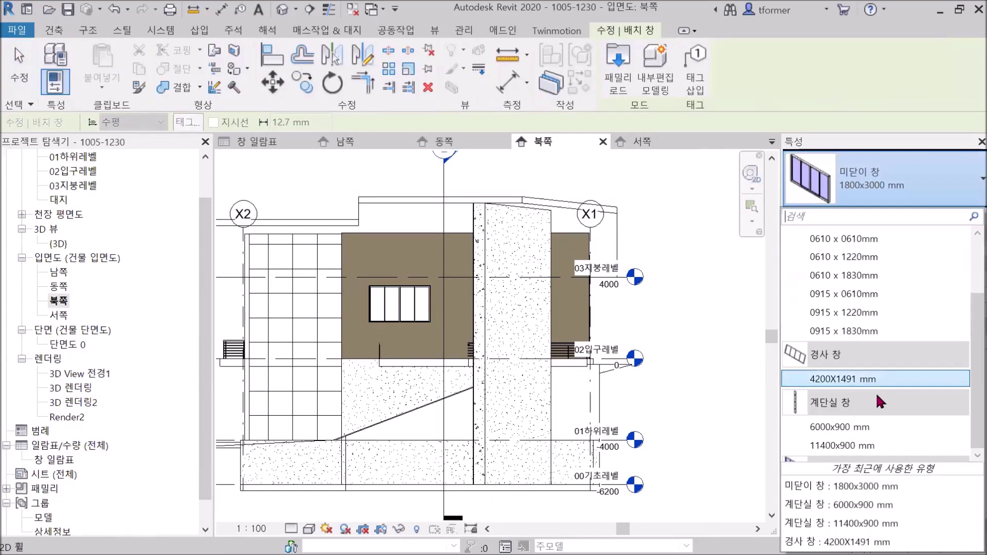
pyautogui.scroll(2, 873, 386)
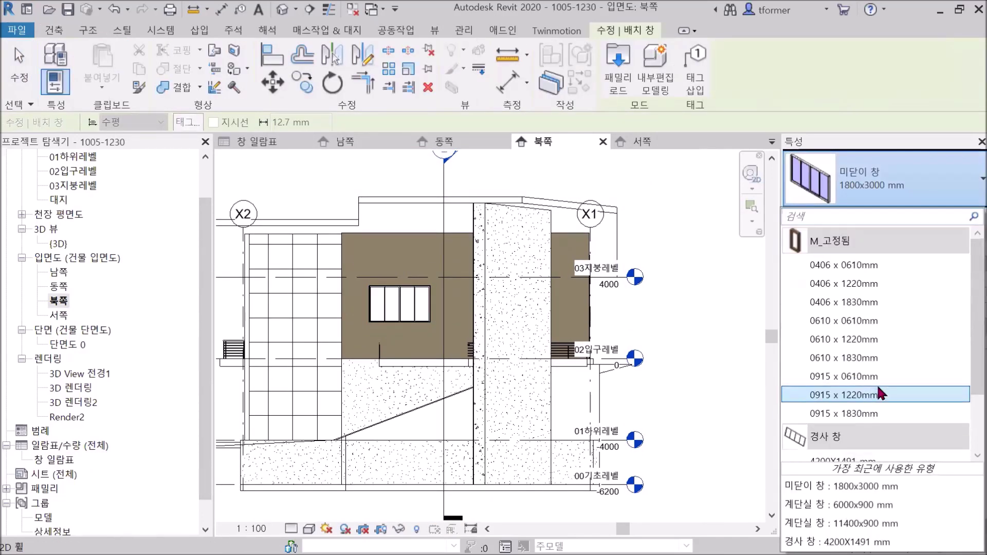
pyautogui.click(845, 265)
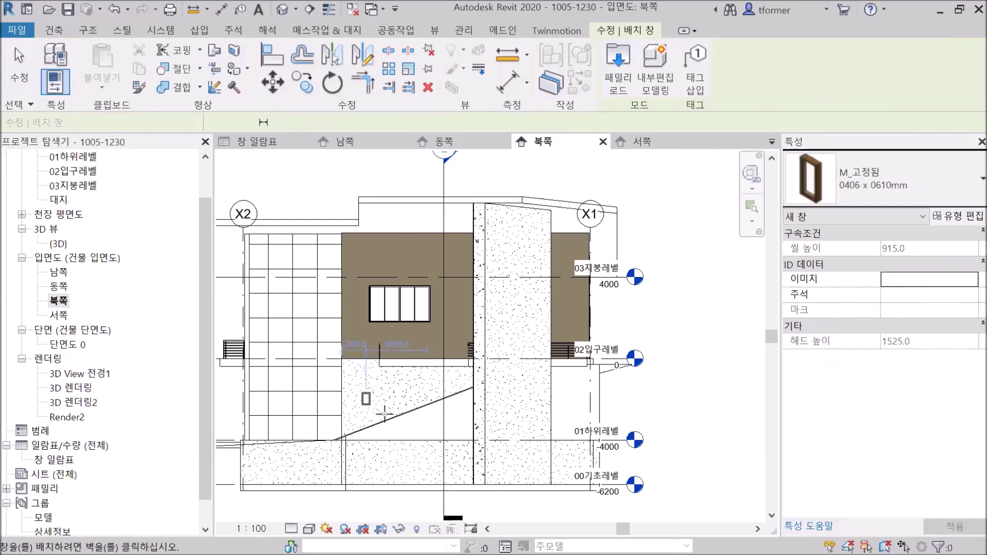
pyautogui.rightClick(645, 181)
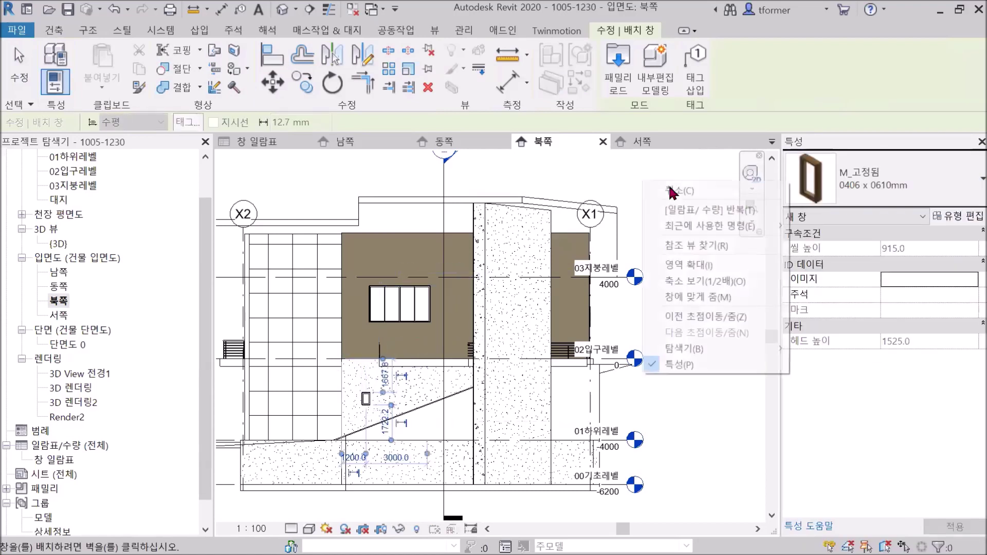
pyautogui.click(624, 192)
pyautogui.rightClick(614, 179)
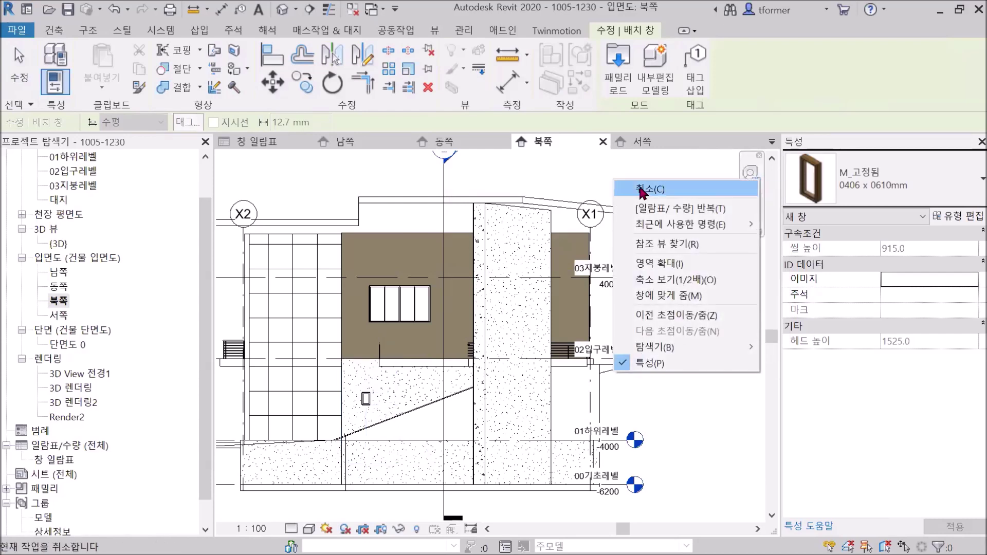
pyautogui.click(641, 191)
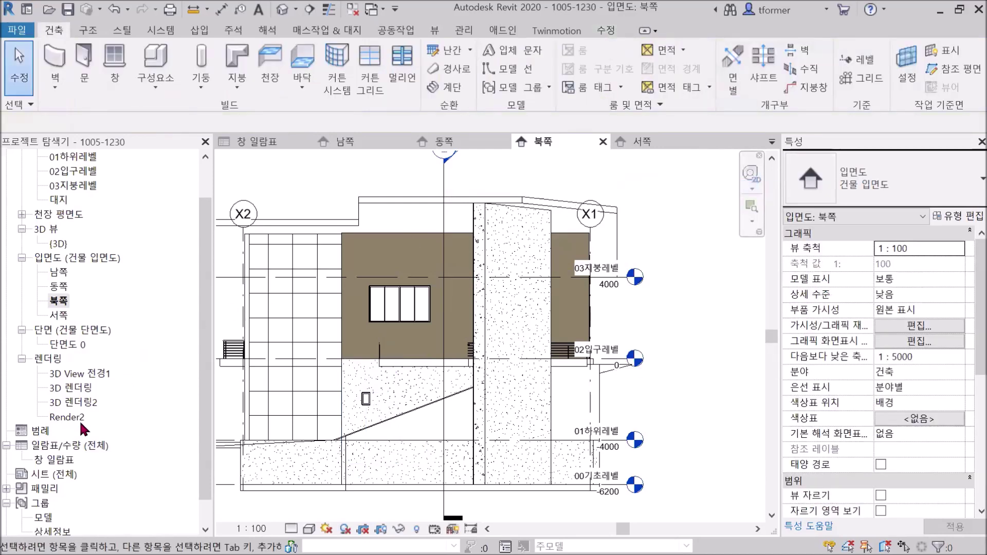
# Open the 창 일람표 schedule and filter its rows by 레벨, 위에 있음, 00기초레벨
pyautogui.doubleClick(55, 460)
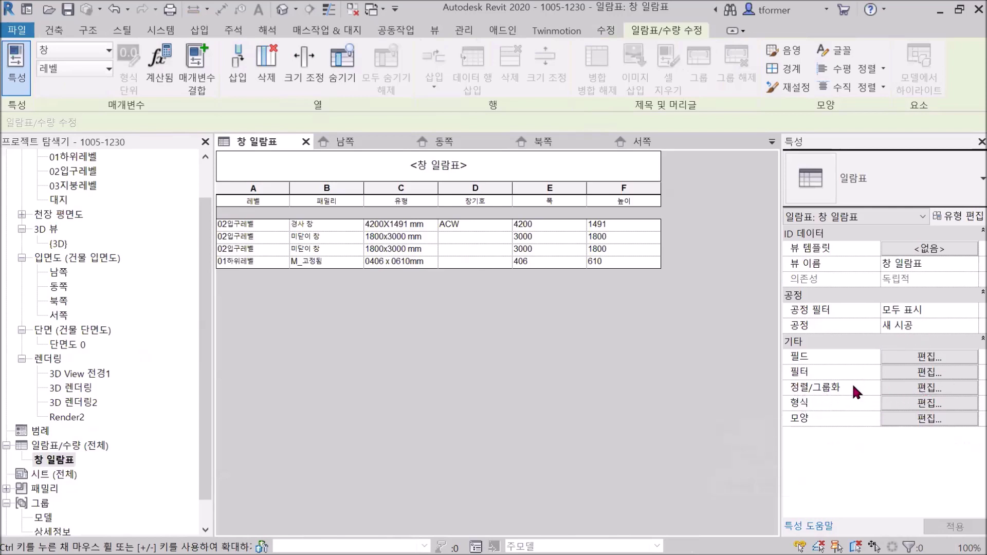
pyautogui.click(929, 388)
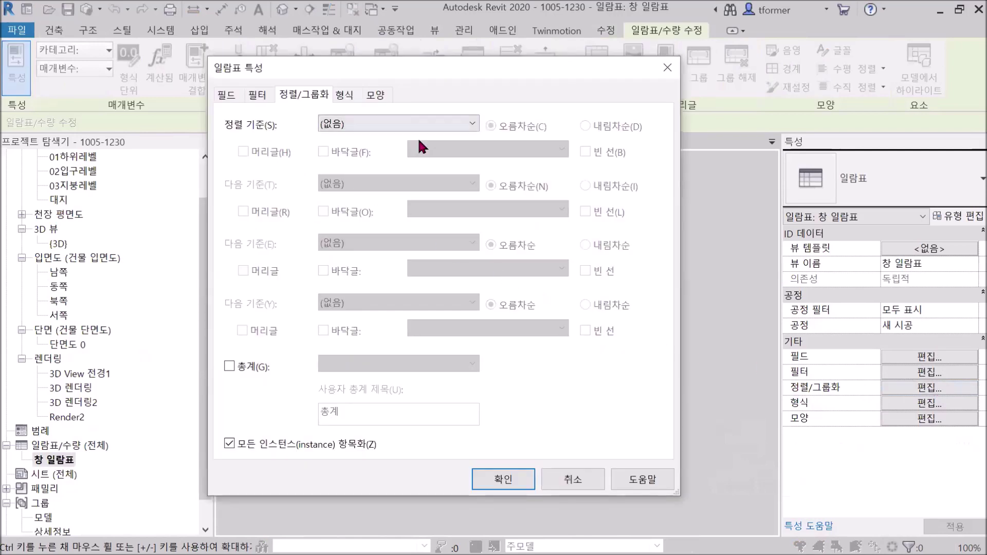
pyautogui.click(256, 98)
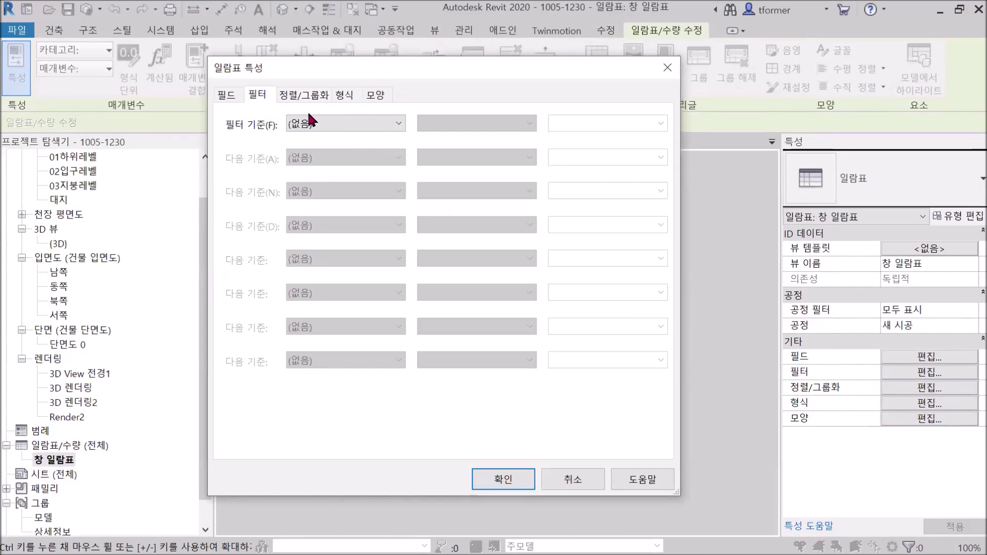
pyautogui.click(398, 124)
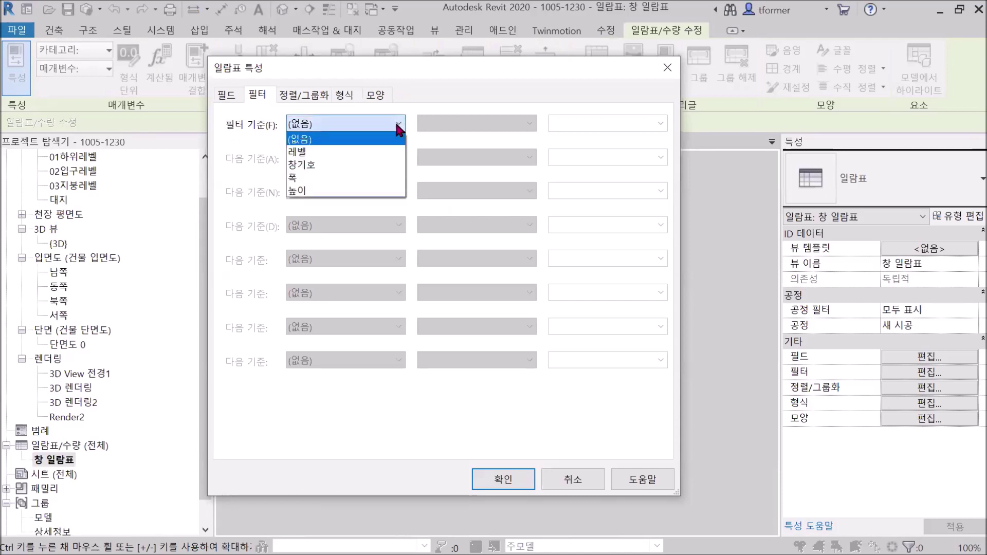
pyautogui.click(327, 151)
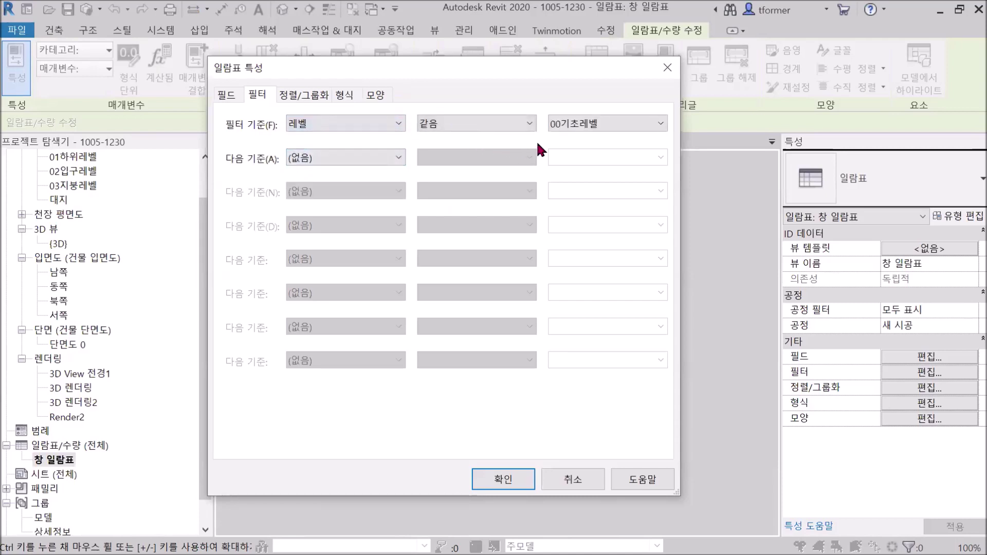
pyautogui.click(531, 125)
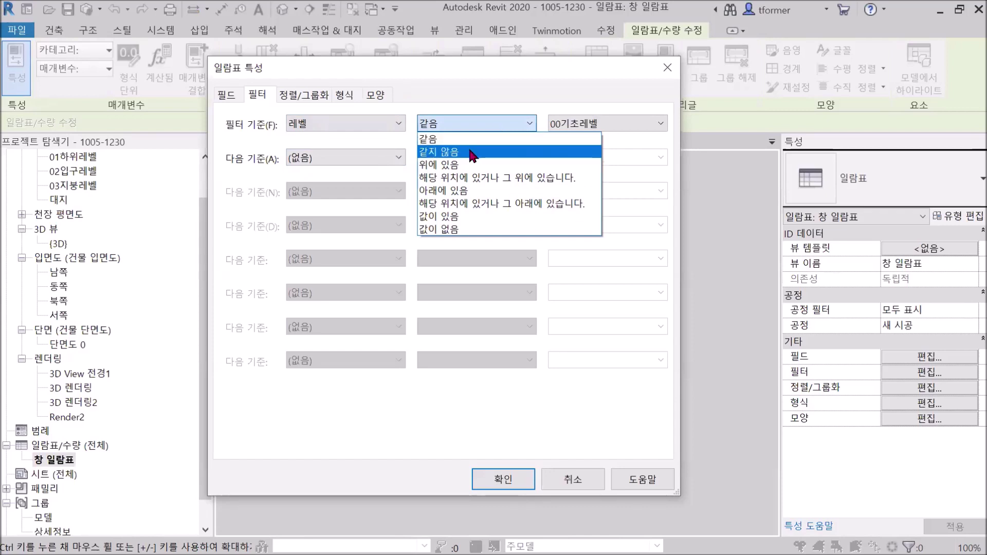
pyautogui.click(458, 165)
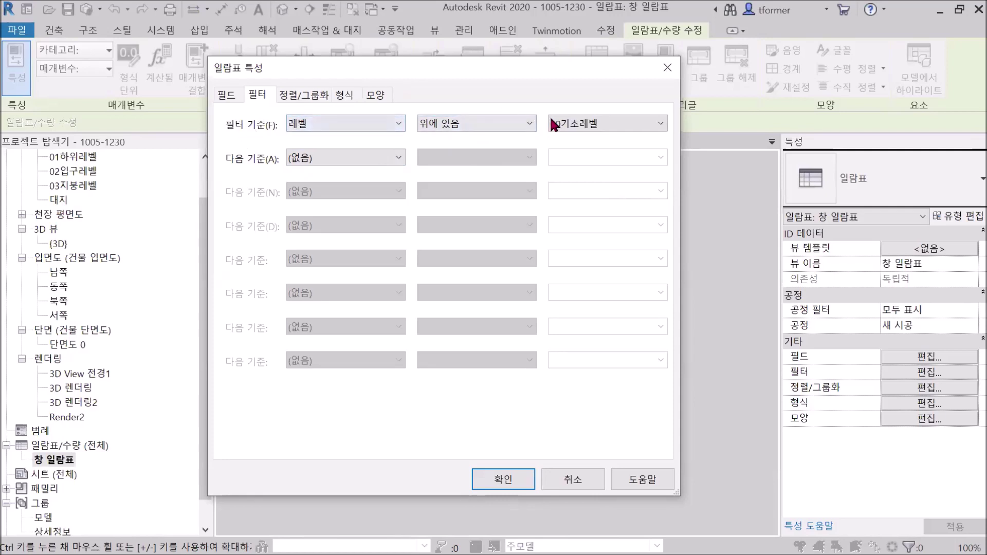
pyautogui.click(511, 474)
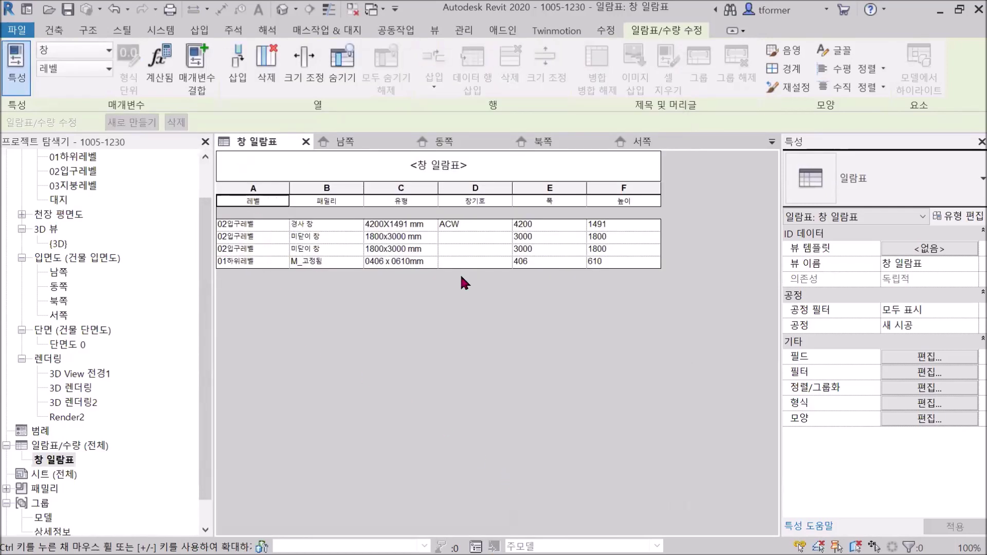
# Change the schedule's level filter to 같음 with 01하위레벨 as its value
pyautogui.click(929, 388)
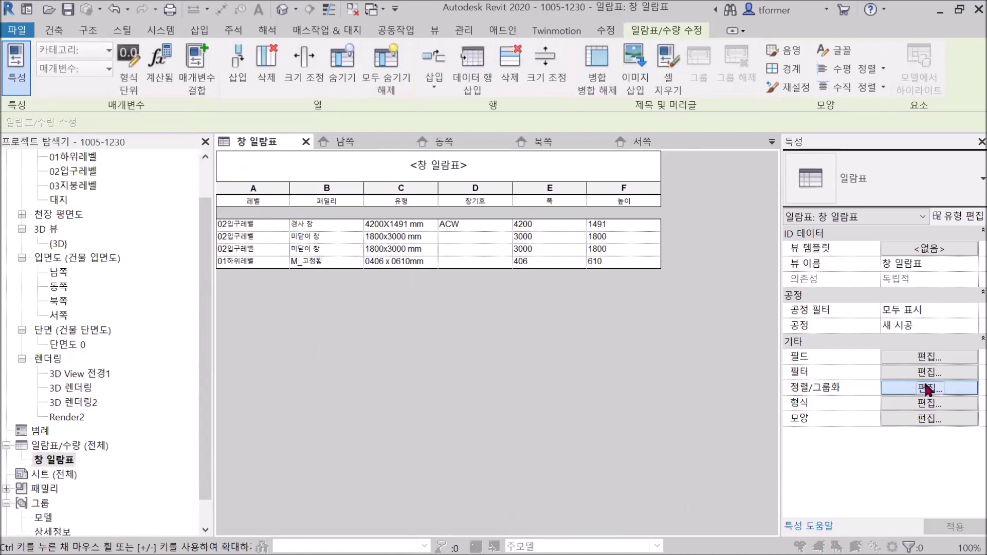
pyautogui.click(257, 93)
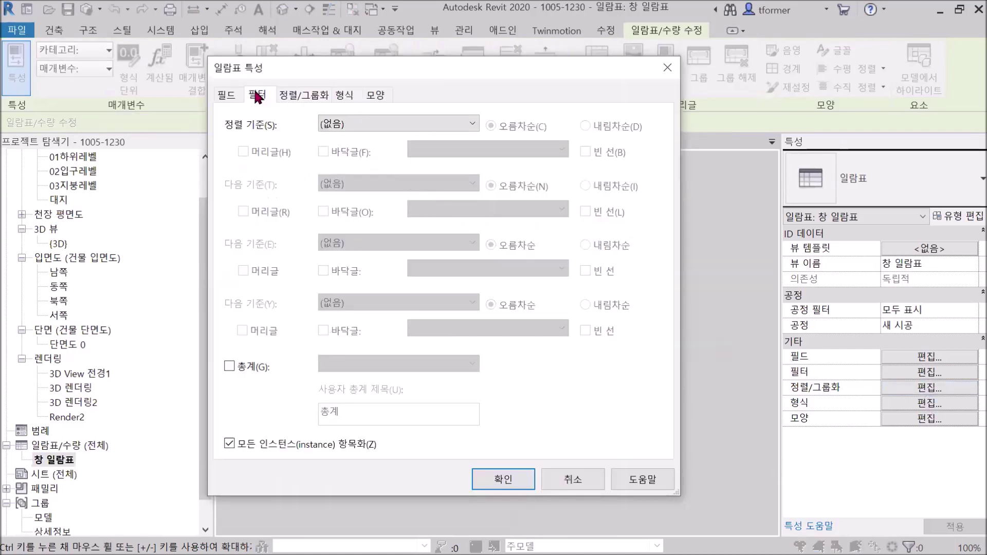
pyautogui.click(529, 124)
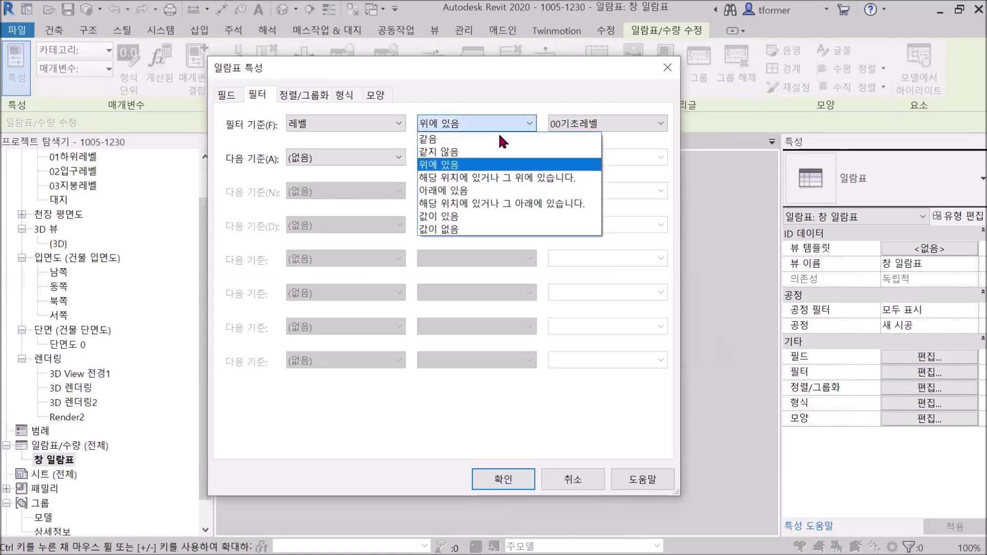
pyautogui.click(459, 142)
pyautogui.click(657, 124)
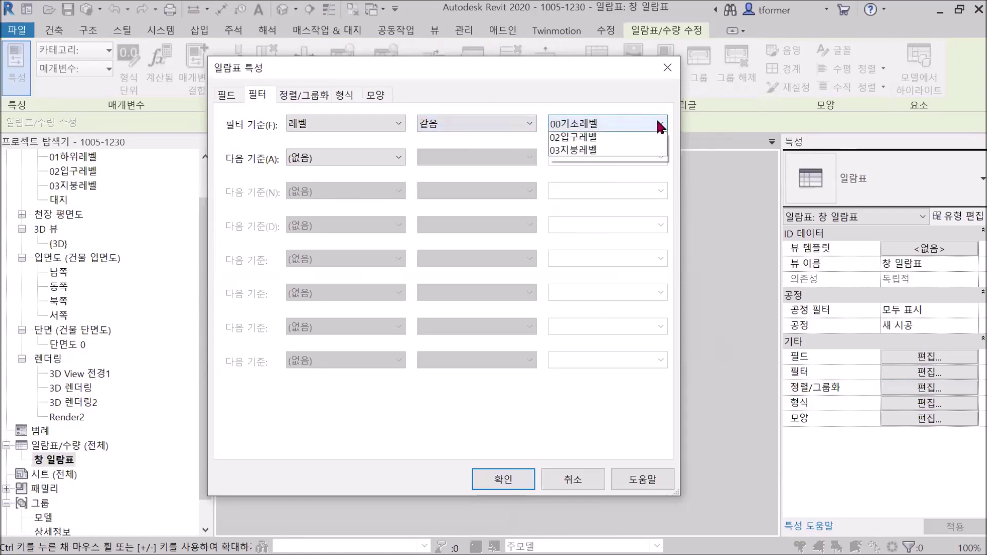
pyautogui.click(591, 152)
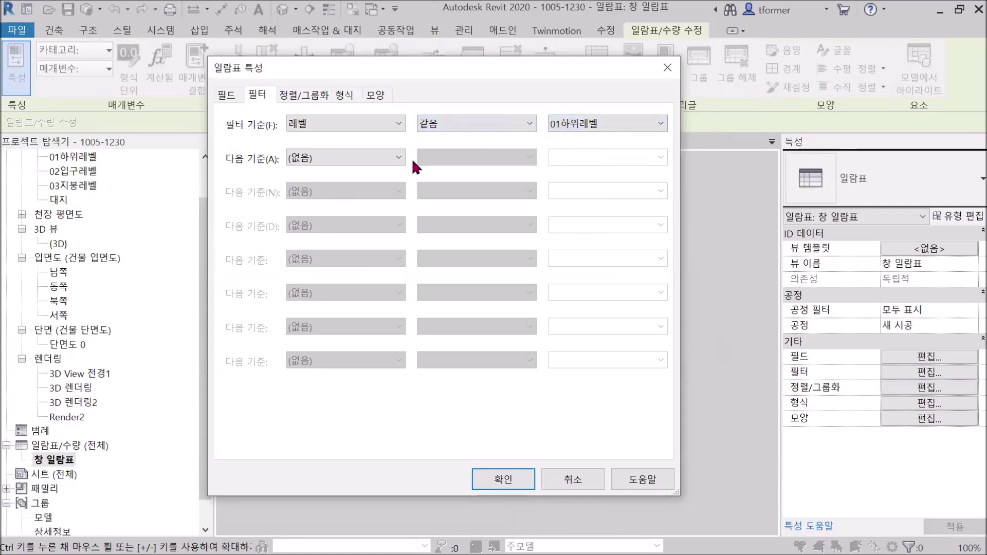
pyautogui.click(502, 480)
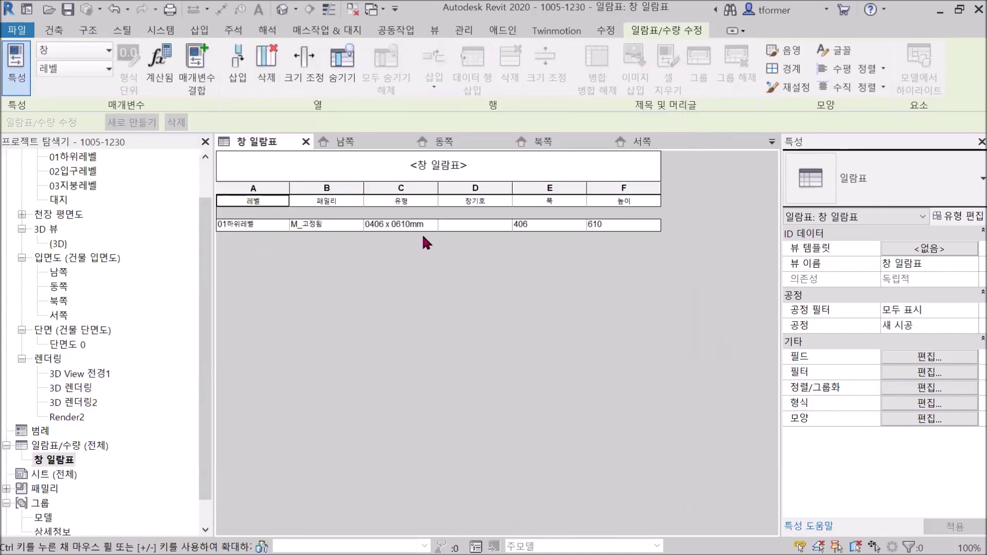
# Add a second filter condition to the schedule: 레벨, 같음, 02입구레벨
pyautogui.click(924, 372)
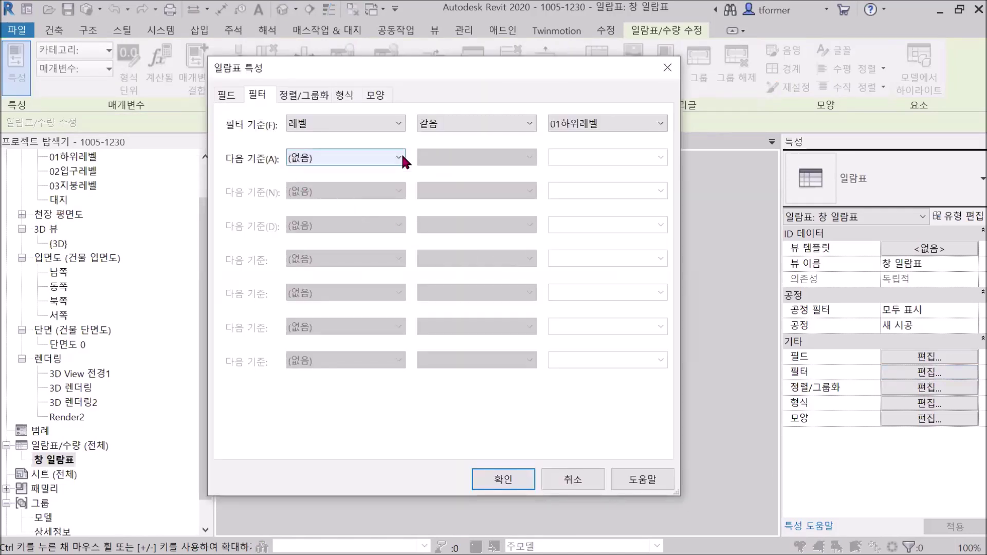
pyautogui.click(397, 157)
pyautogui.click(323, 188)
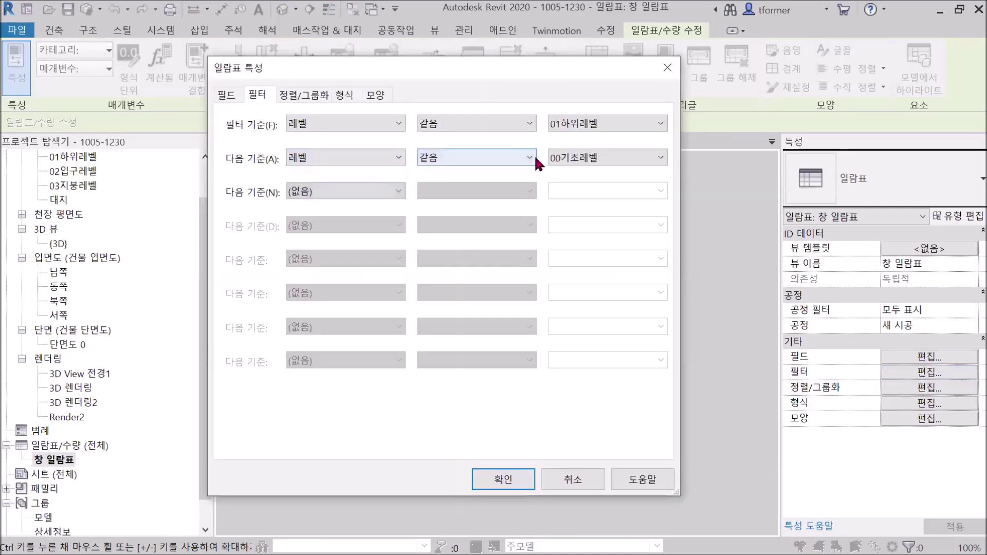
pyautogui.click(657, 156)
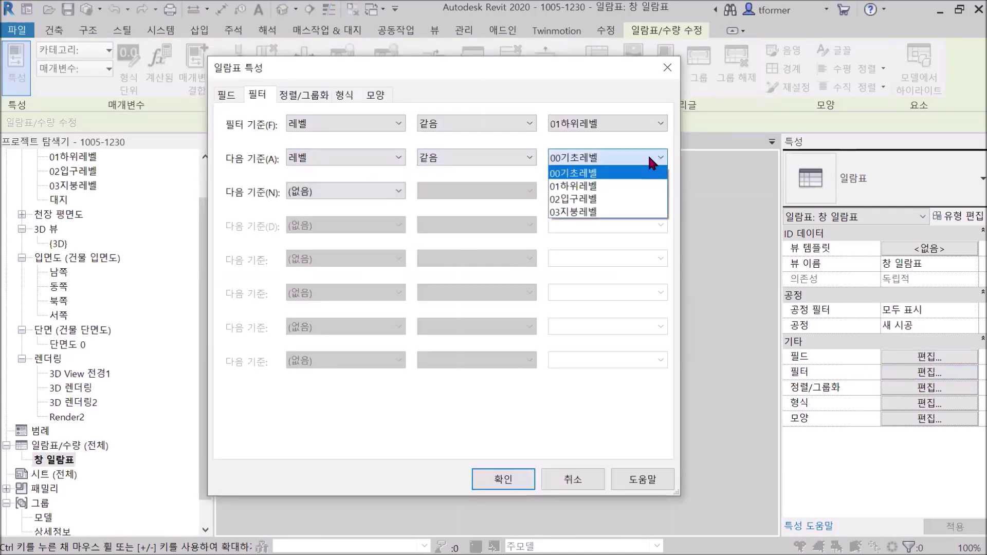
pyautogui.click(606, 205)
pyautogui.click(494, 483)
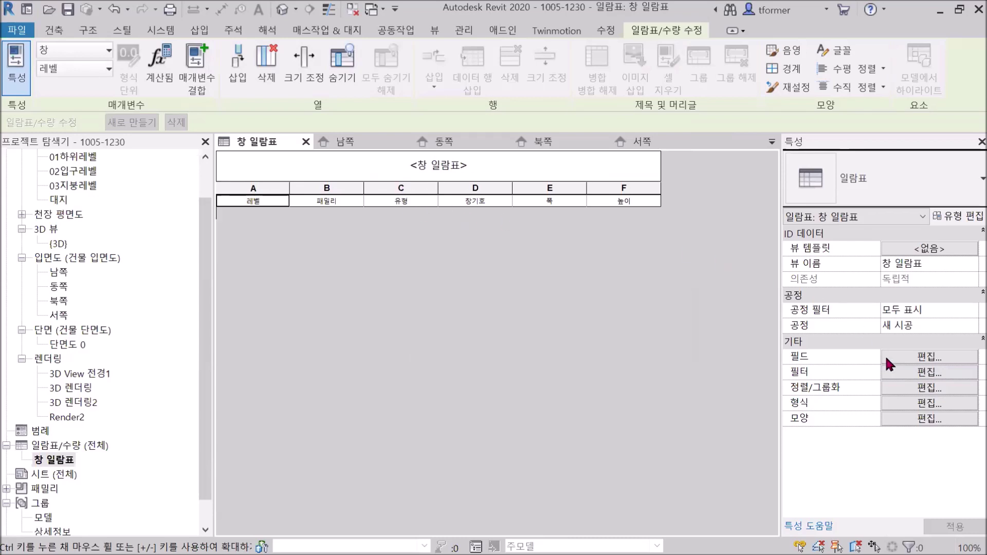
# Reset the second filter condition to (없음) and set the first level condition's operator to 위에 있음
pyautogui.click(924, 375)
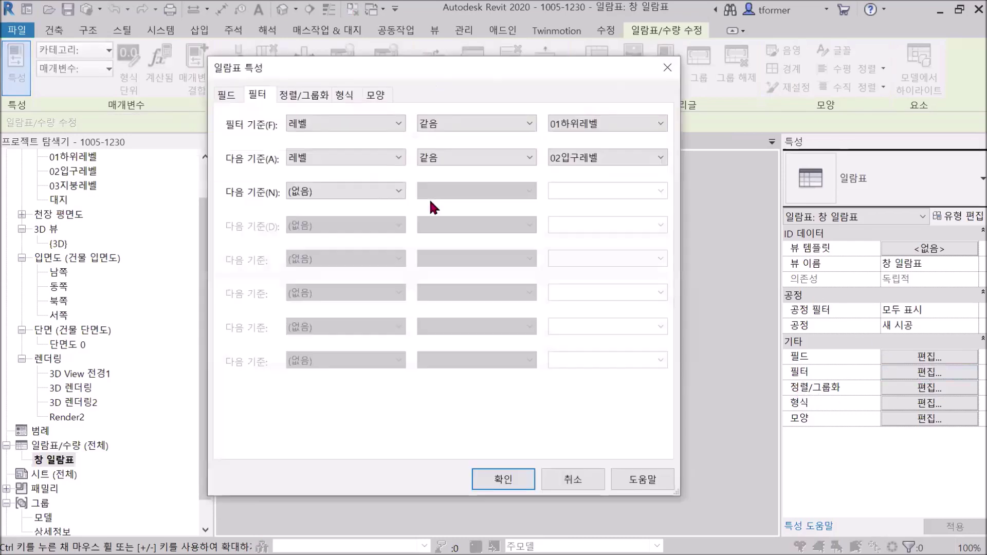
pyautogui.click(397, 124)
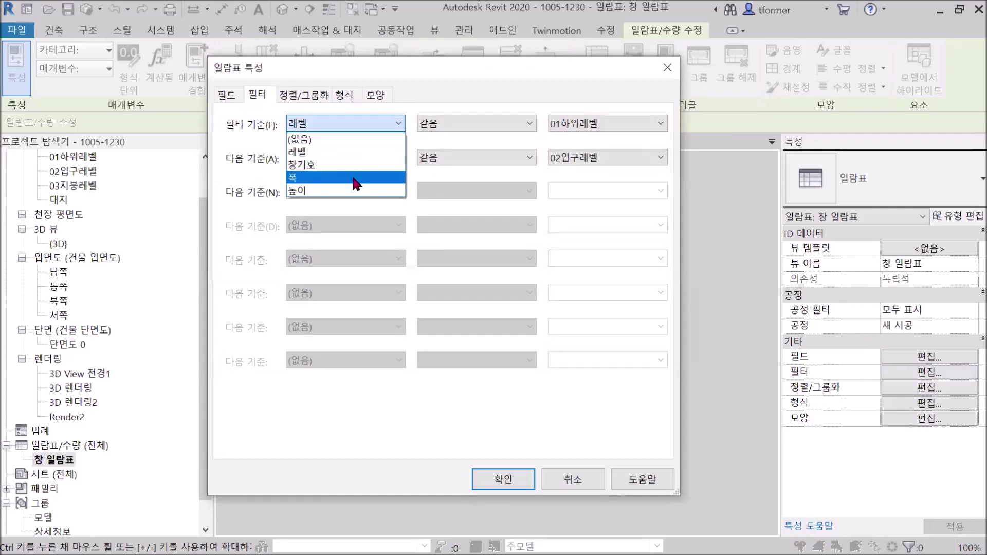
pyautogui.click(576, 193)
pyautogui.click(399, 158)
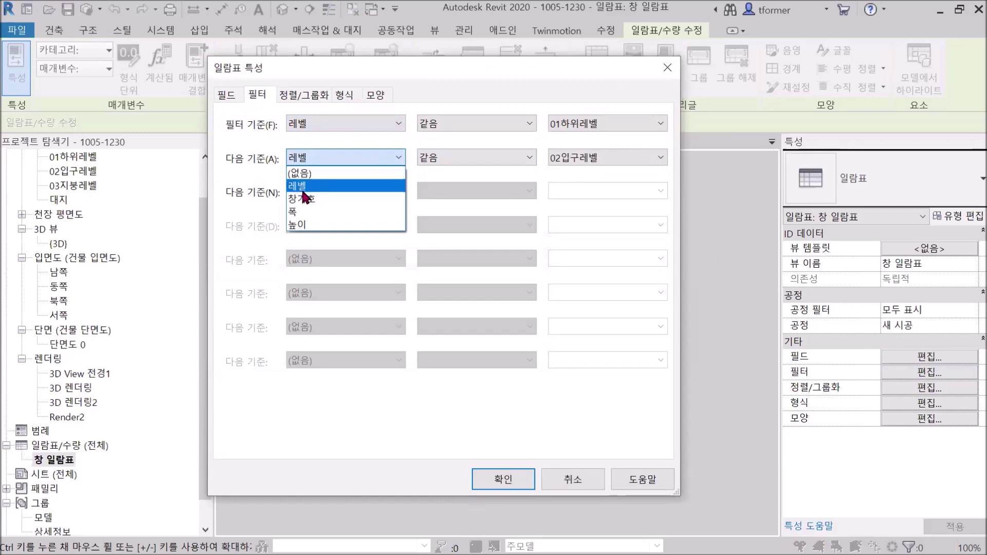
pyautogui.click(313, 173)
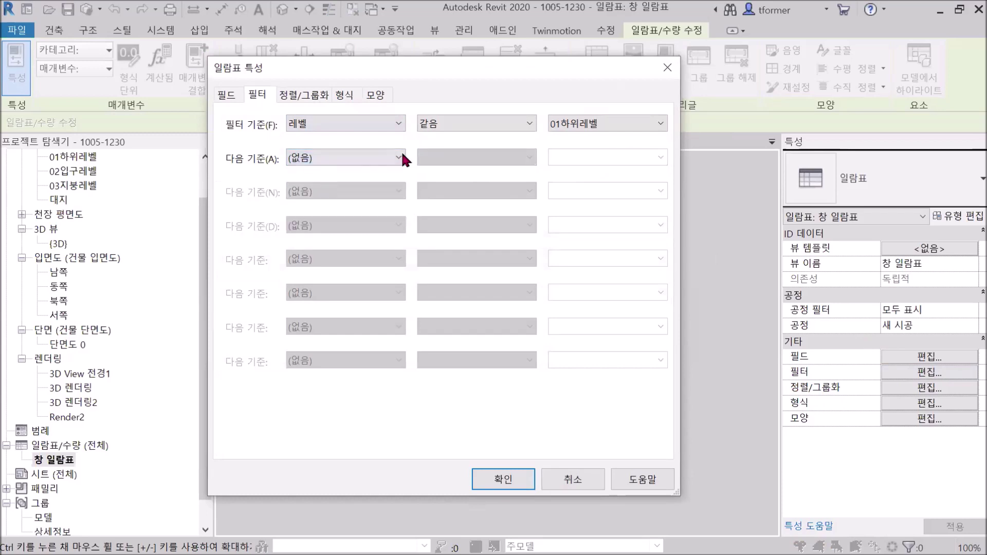
pyautogui.click(530, 124)
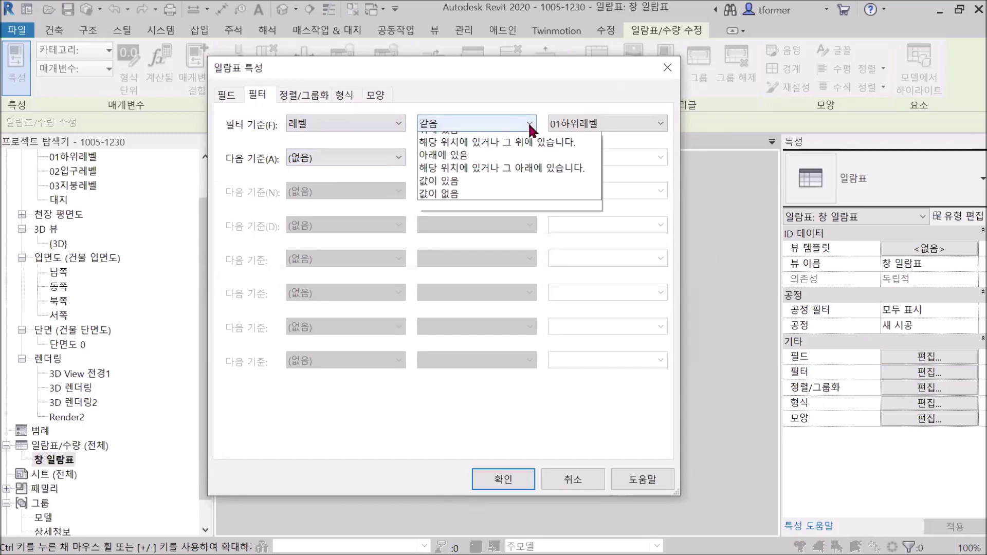
pyautogui.click(470, 165)
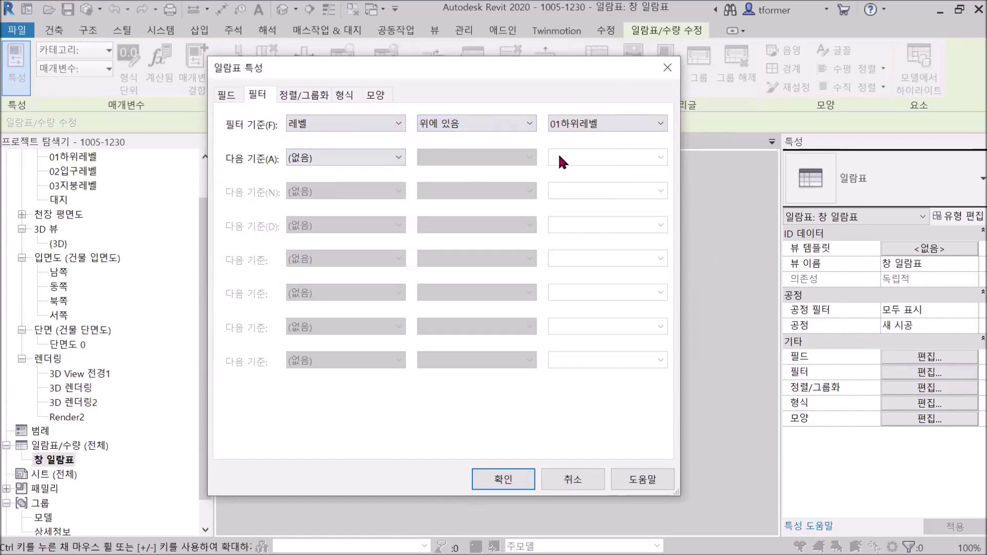
pyautogui.click(495, 485)
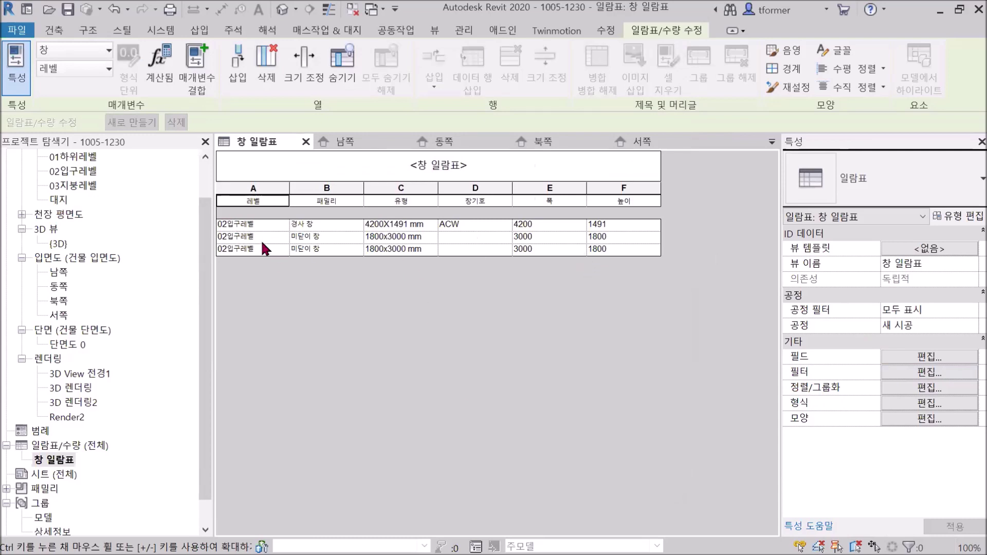
# Sort the 창 일람표 schedule by 레벨 in ascending order
pyautogui.click(919, 388)
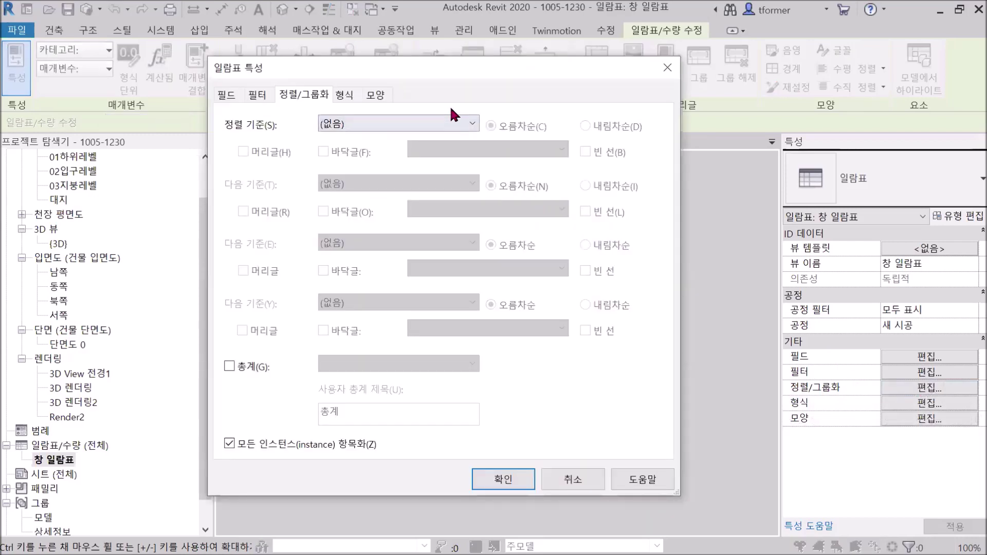
pyautogui.click(472, 123)
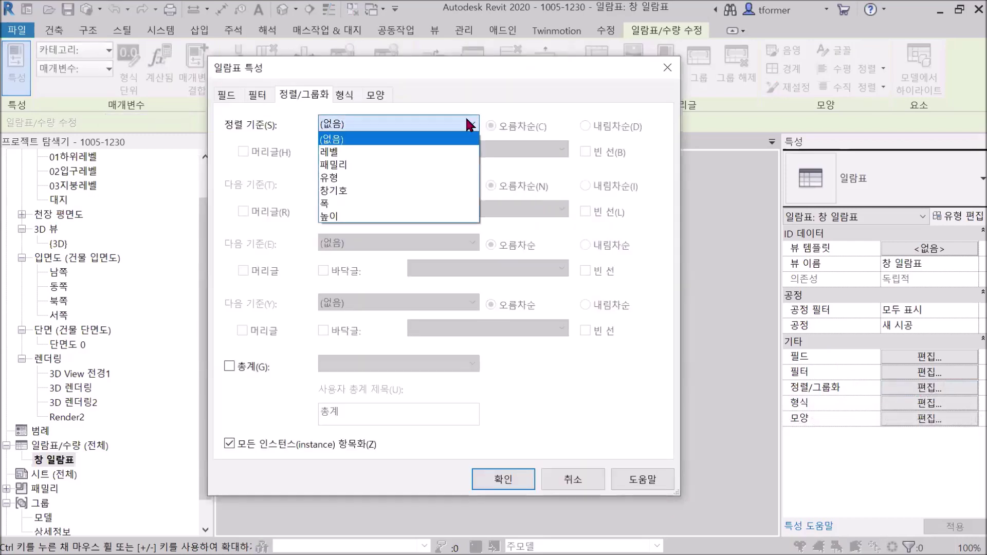
pyautogui.click(352, 154)
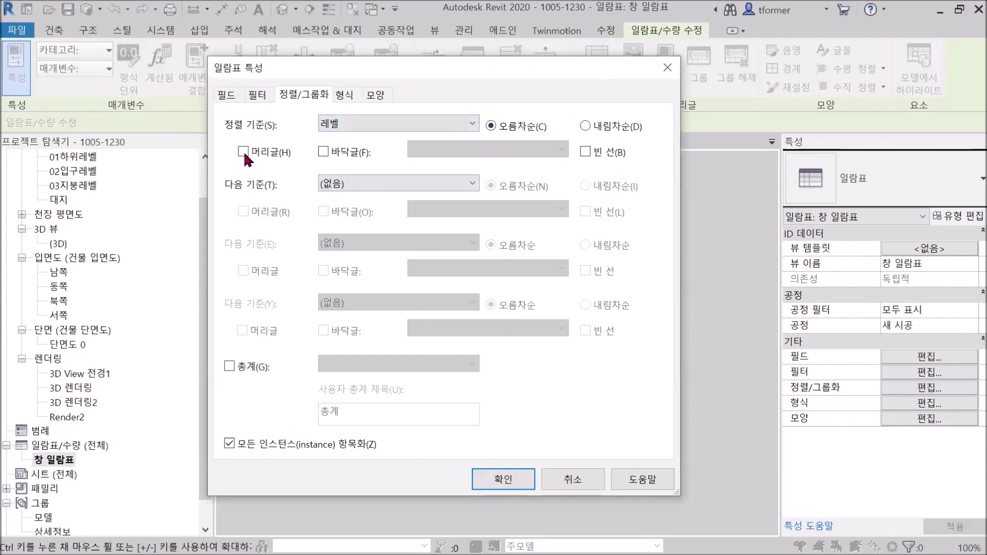
pyautogui.click(501, 480)
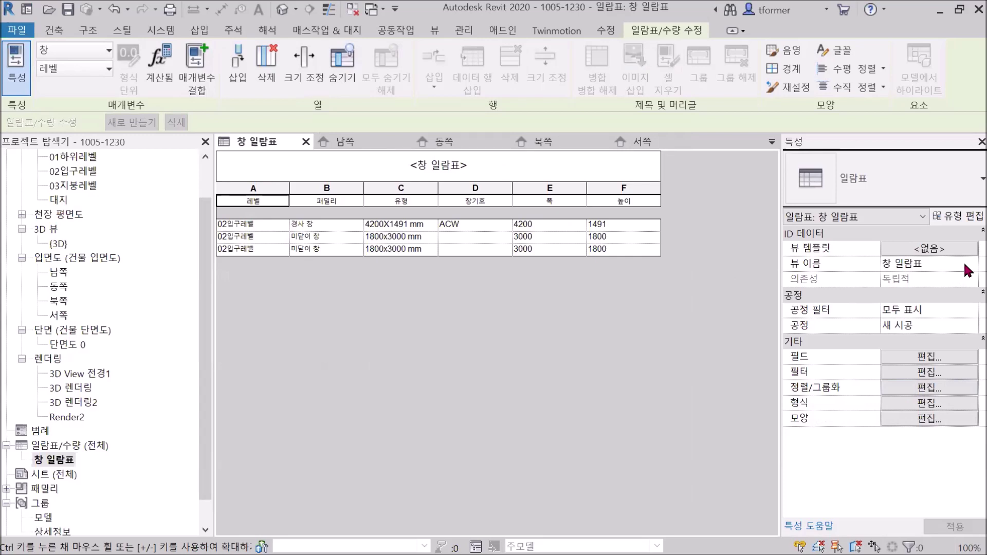
# Change the schedule's 레벨 sorting to descending order (내림차순)
pyautogui.click(920, 390)
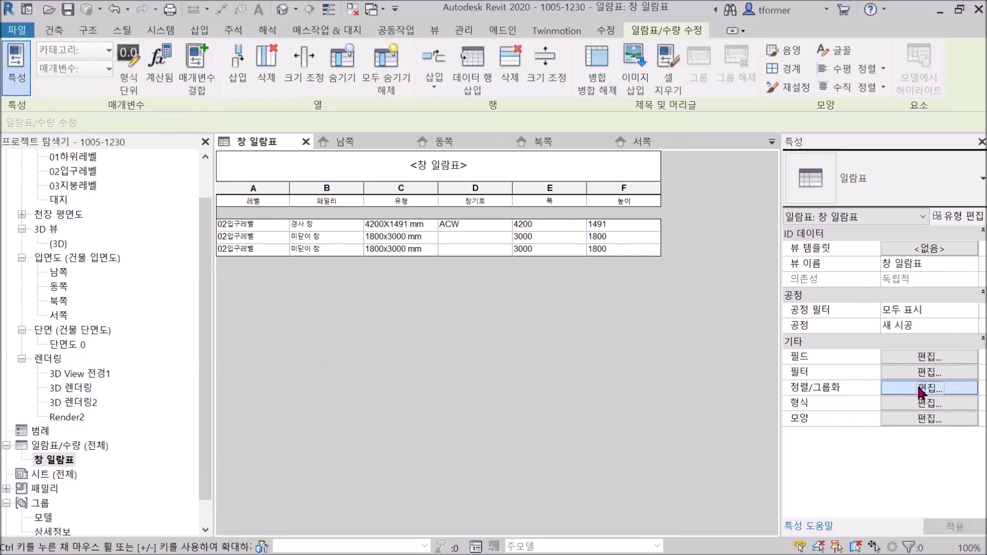
pyautogui.click(586, 127)
pyautogui.click(501, 479)
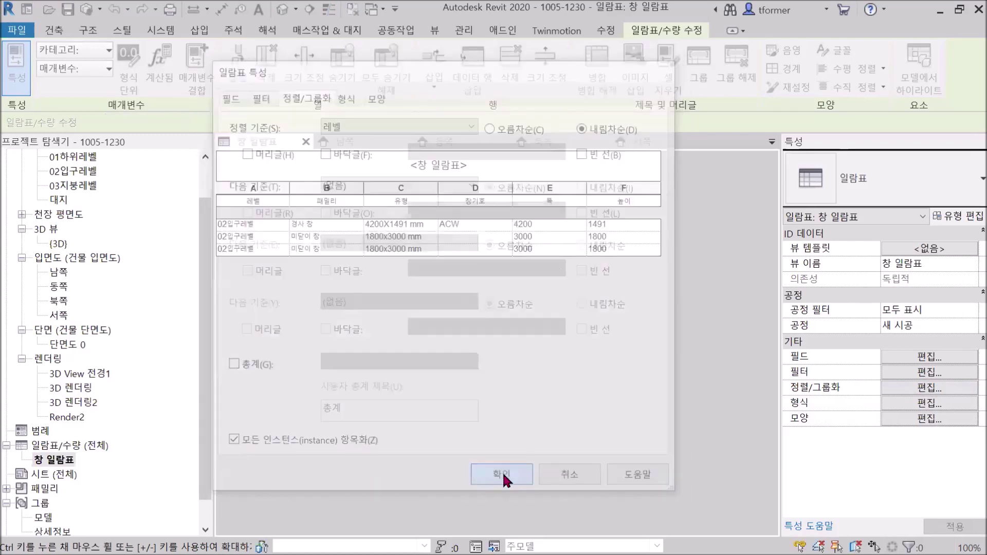
# Reset the schedule's primary sorting criterion to (없음)
pyautogui.click(935, 389)
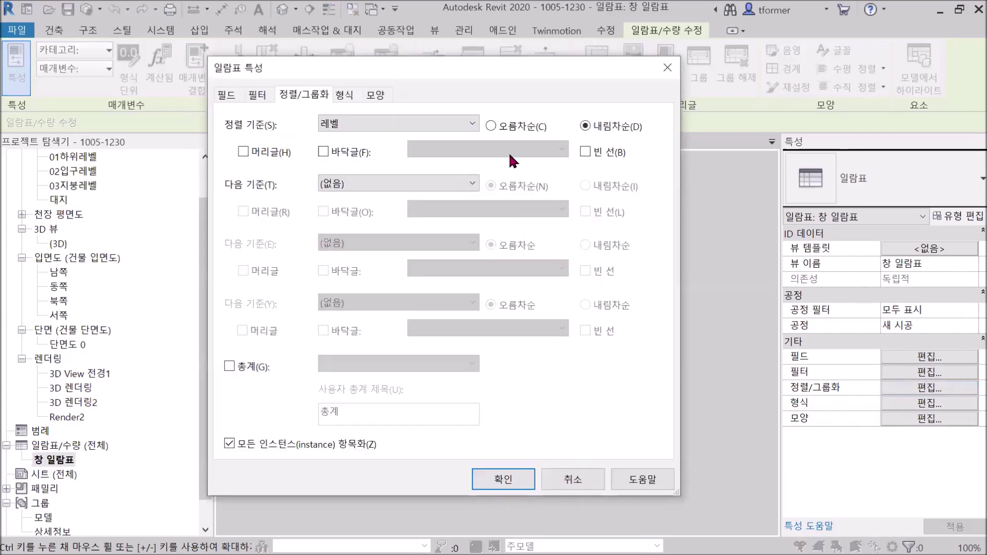
pyautogui.click(265, 94)
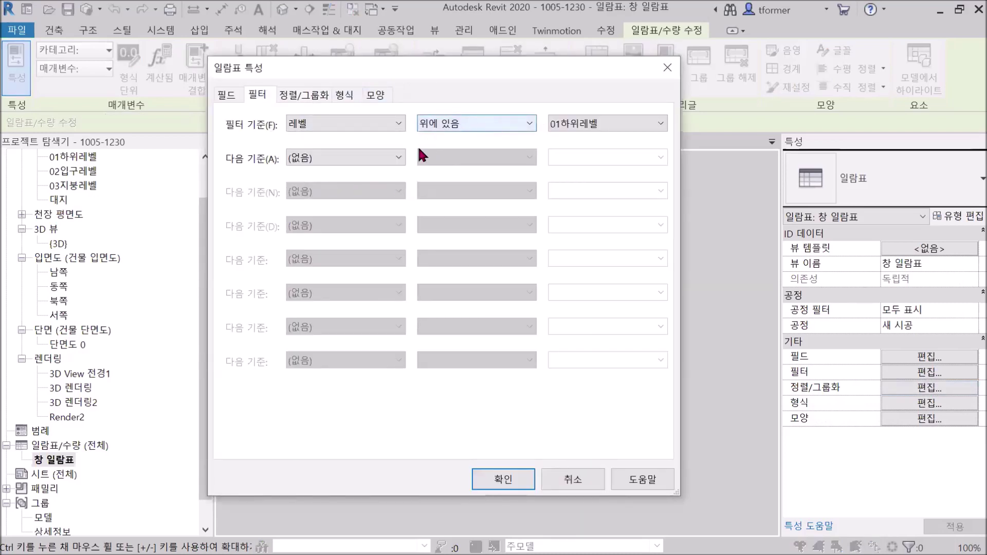
pyautogui.click(295, 97)
pyautogui.click(456, 128)
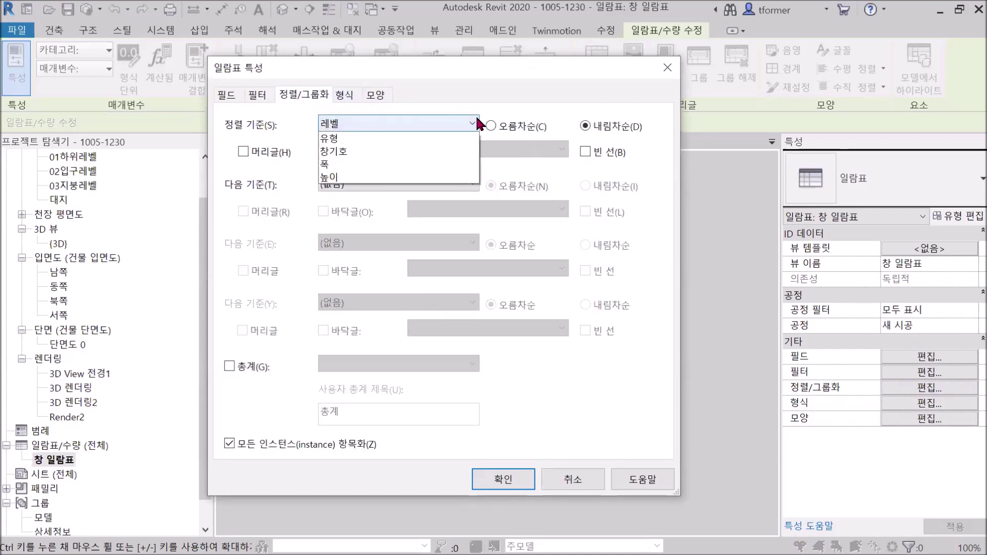
pyautogui.click(340, 137)
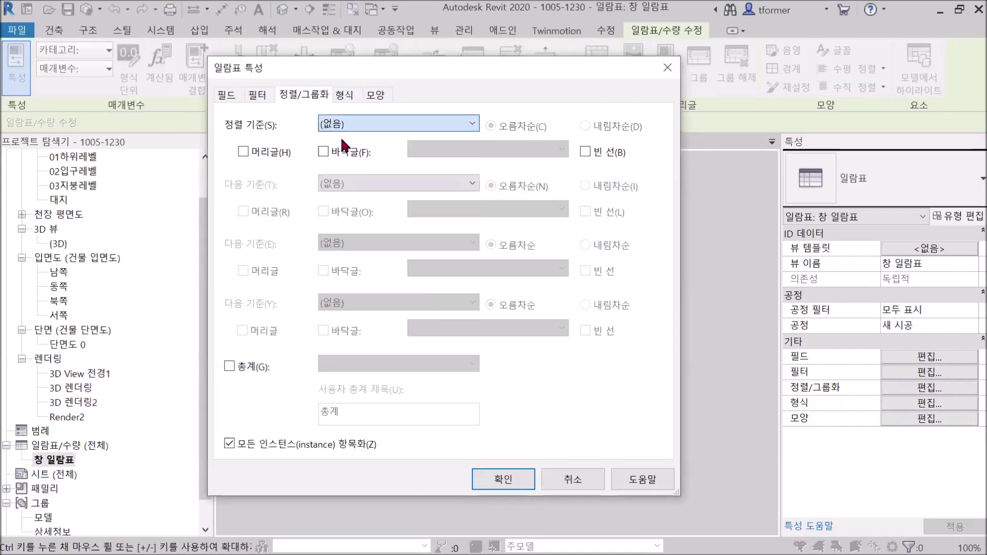
pyautogui.click(512, 476)
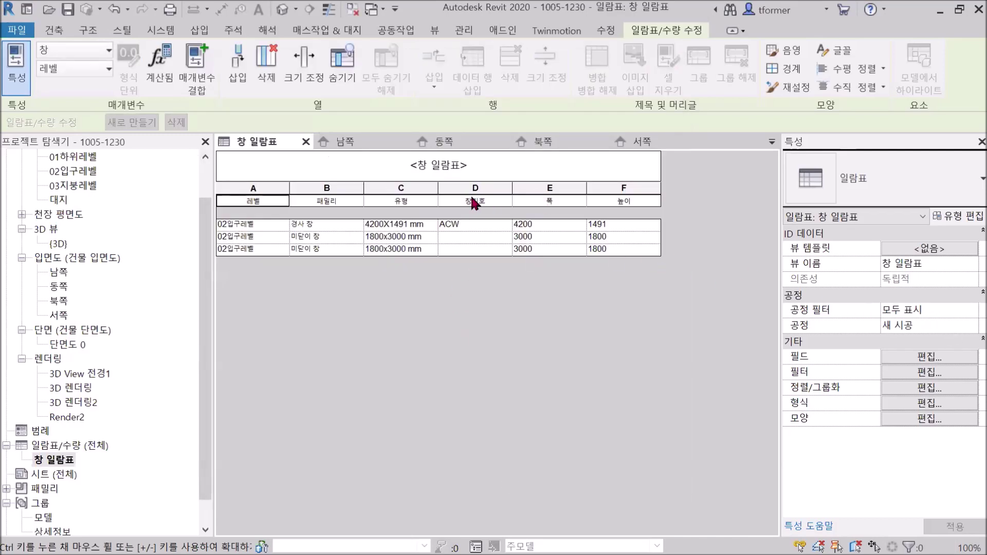
# Sort the schedule by 레벨 with a footer (바닥글) and grand totals (총계), both showing 제목, 개수 및 합계
pyautogui.click(930, 388)
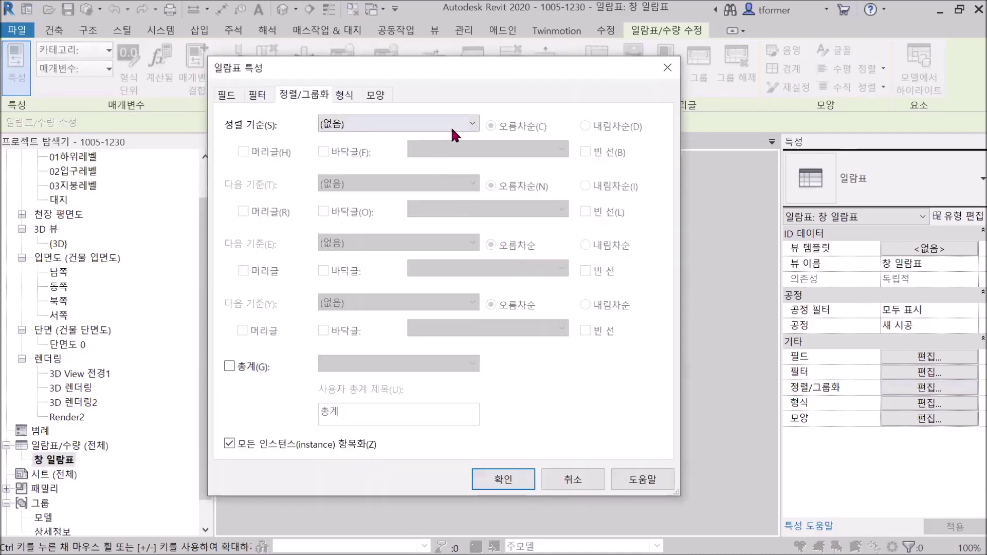
pyautogui.click(473, 124)
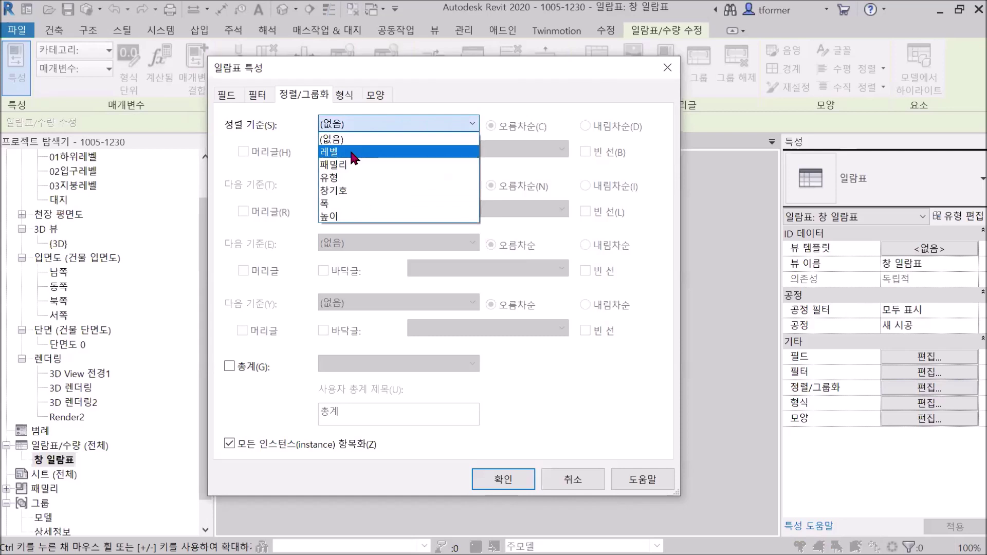
pyautogui.click(353, 152)
pyautogui.click(323, 151)
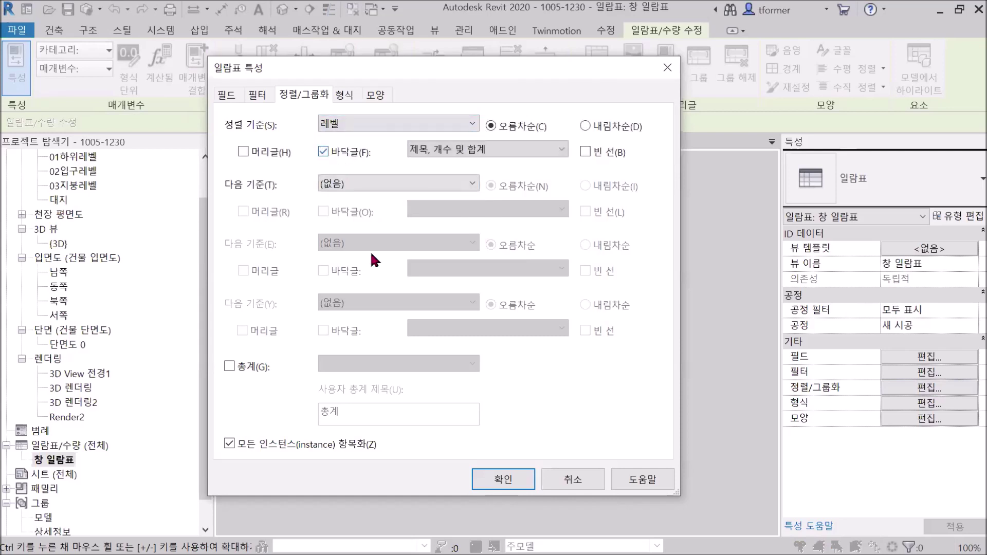
pyautogui.click(229, 365)
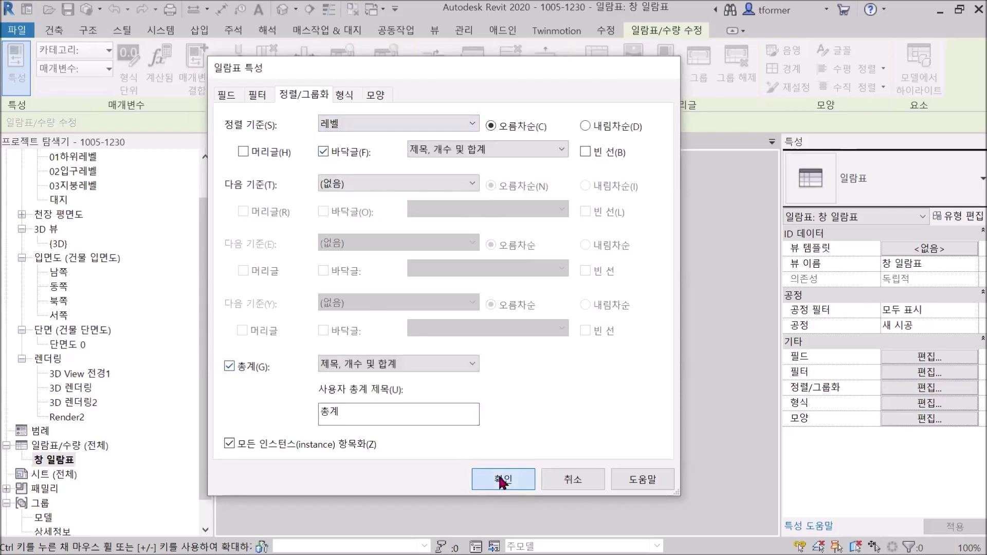
pyautogui.click(501, 480)
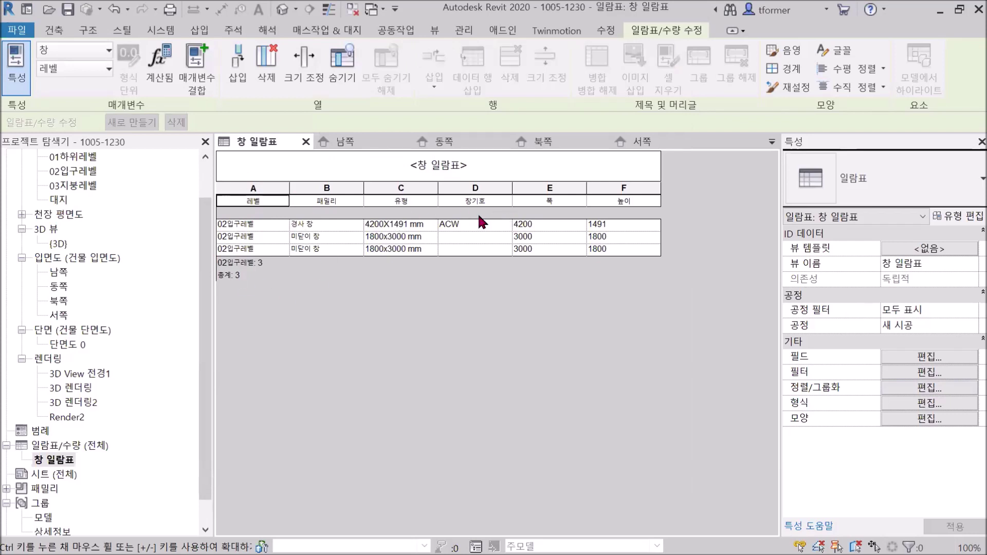
# Remove the schedule's level filter by setting the first filter condition to (없음)
pyautogui.click(928, 372)
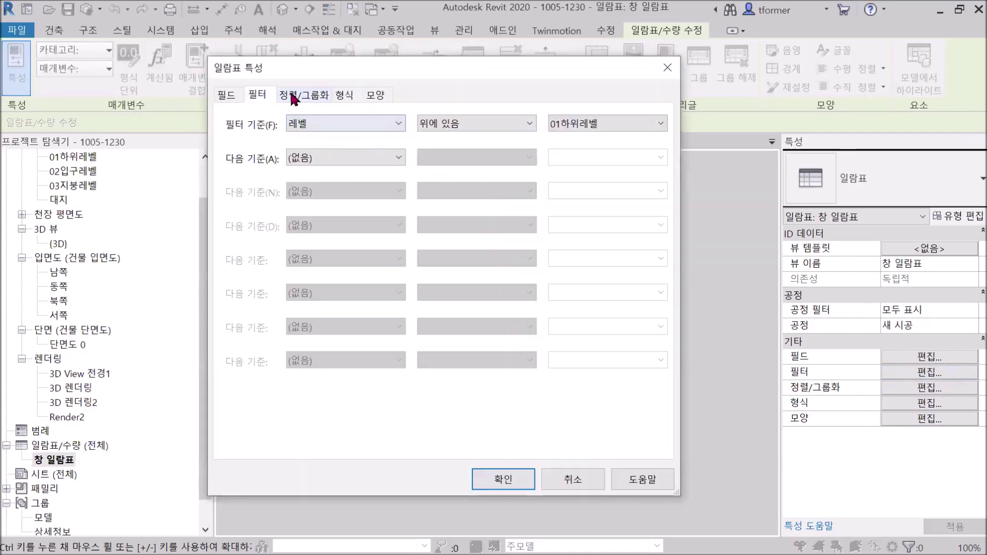
pyautogui.click(526, 126)
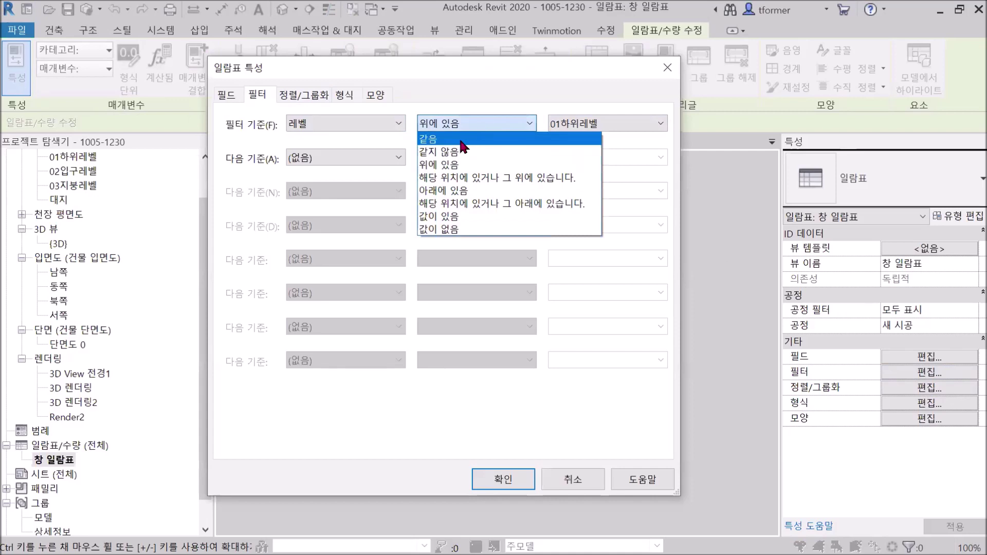
pyautogui.click(352, 128)
pyautogui.click(387, 123)
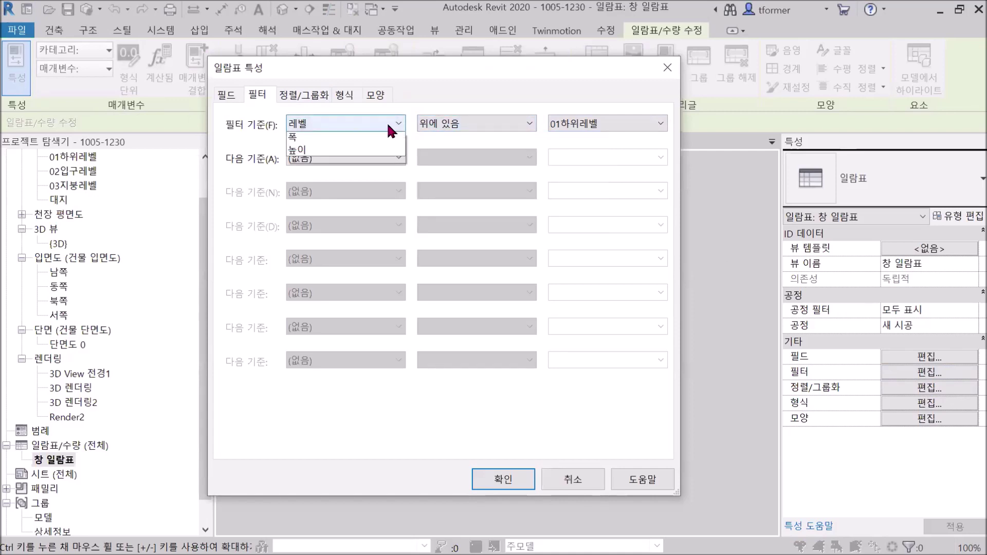
pyautogui.click(335, 143)
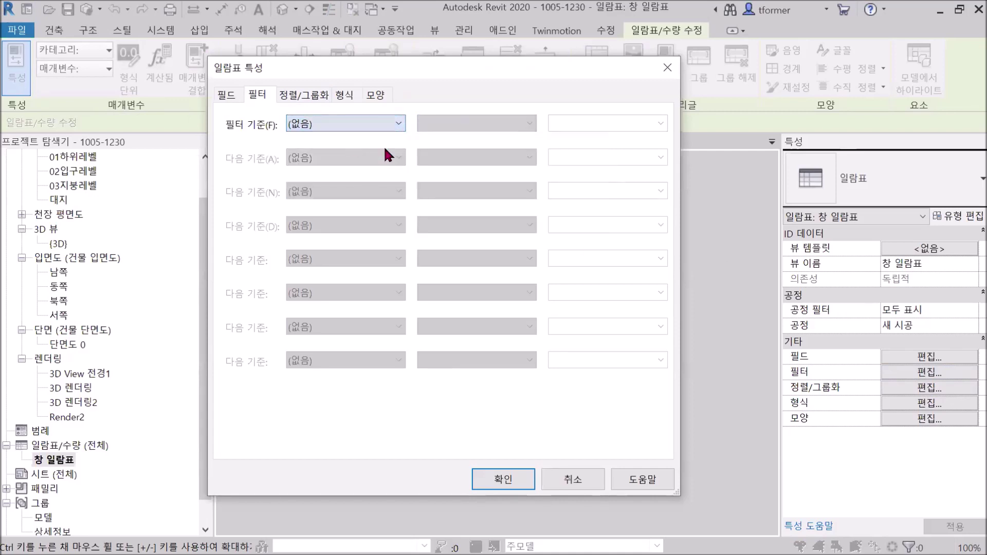
pyautogui.click(504, 479)
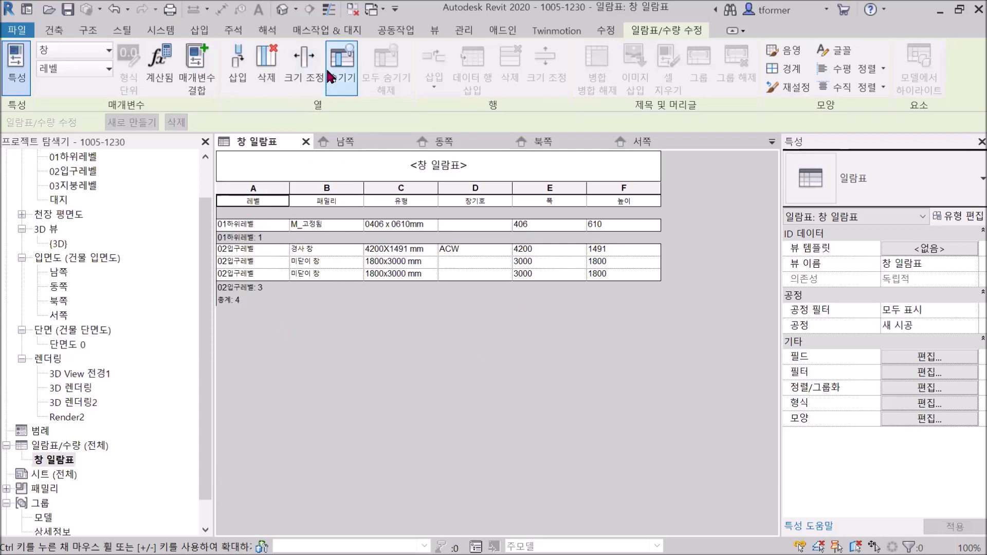
# Create a new material takeoff (재료 견적) for the 창 category, keeping the name 창 재료 견적
pyautogui.click(434, 32)
pyautogui.click(633, 50)
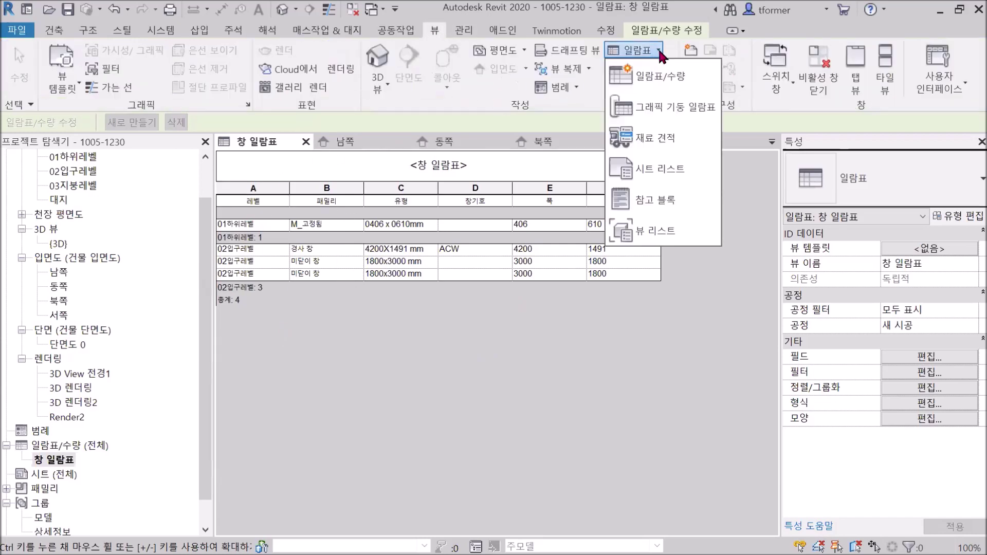
pyautogui.click(662, 144)
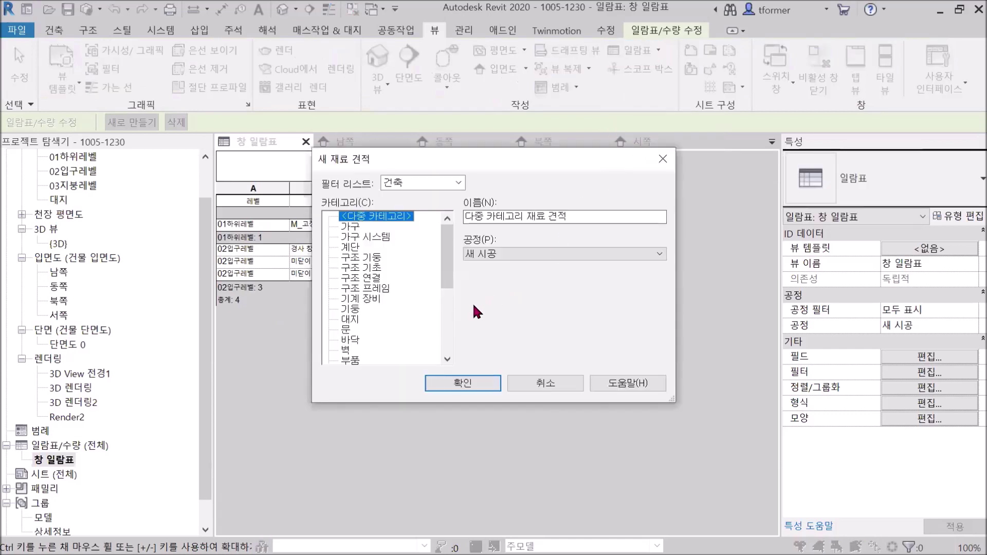
pyautogui.scroll(-3, 414, 321)
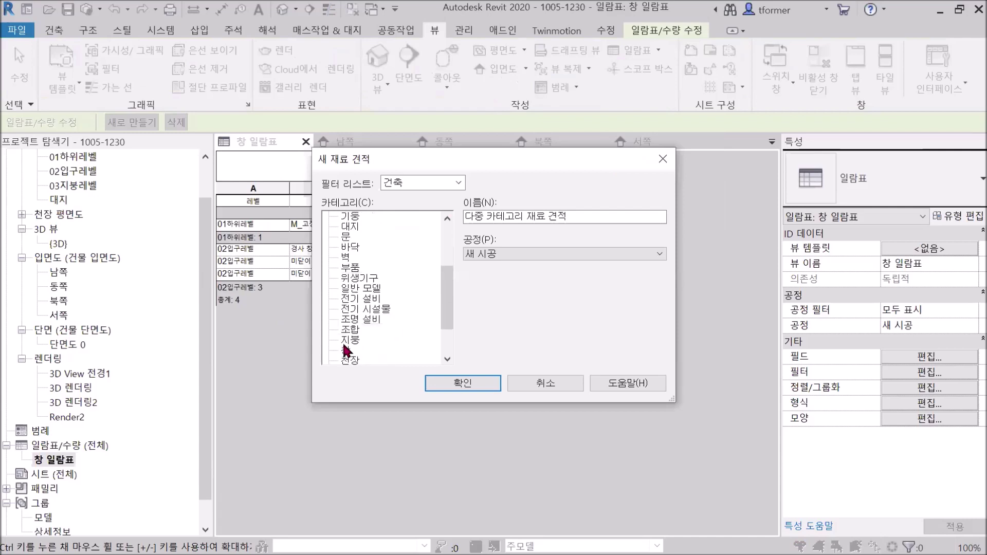
pyautogui.click(354, 349)
pyautogui.scroll(-1, 354, 331)
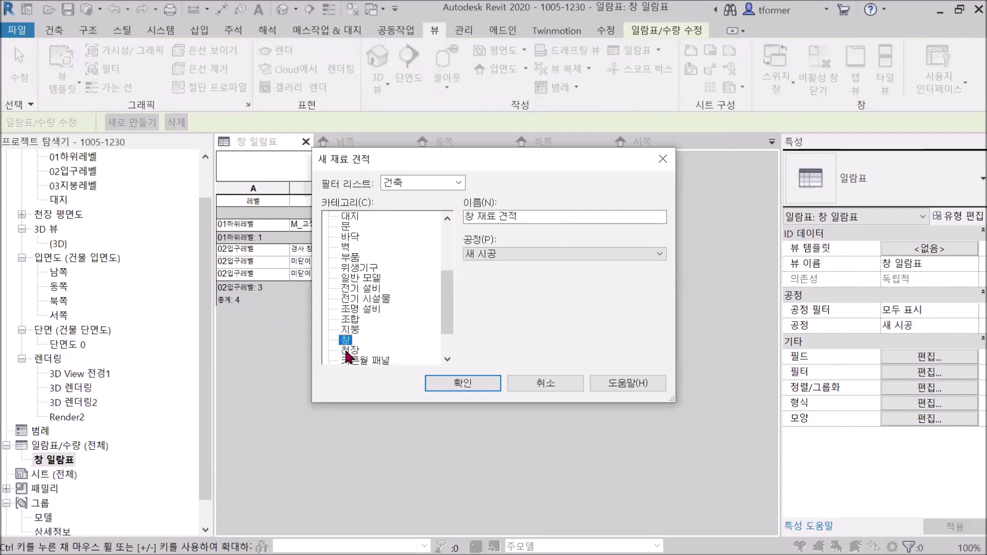
pyautogui.click(470, 384)
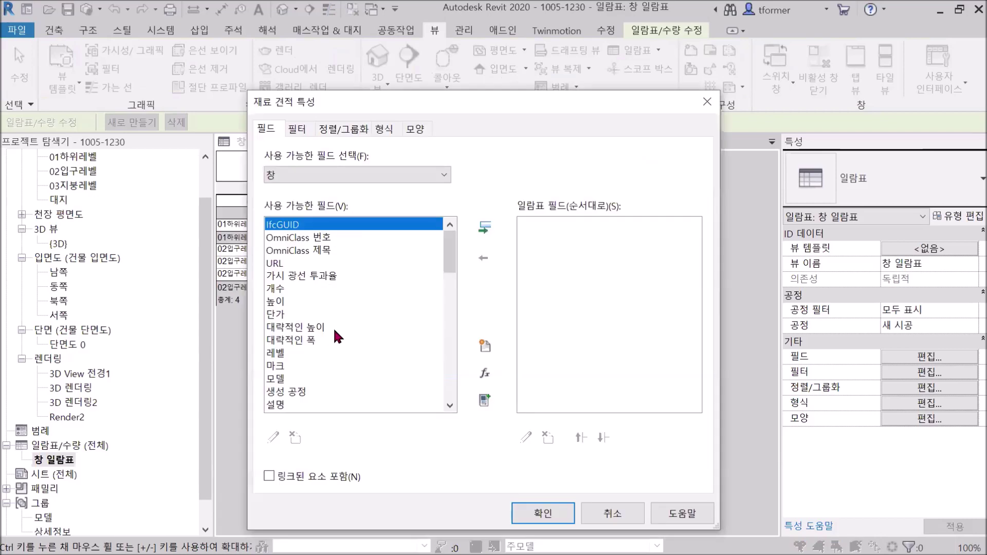
# Add the 레벨 field to the window material takeoff
pyautogui.click(275, 288)
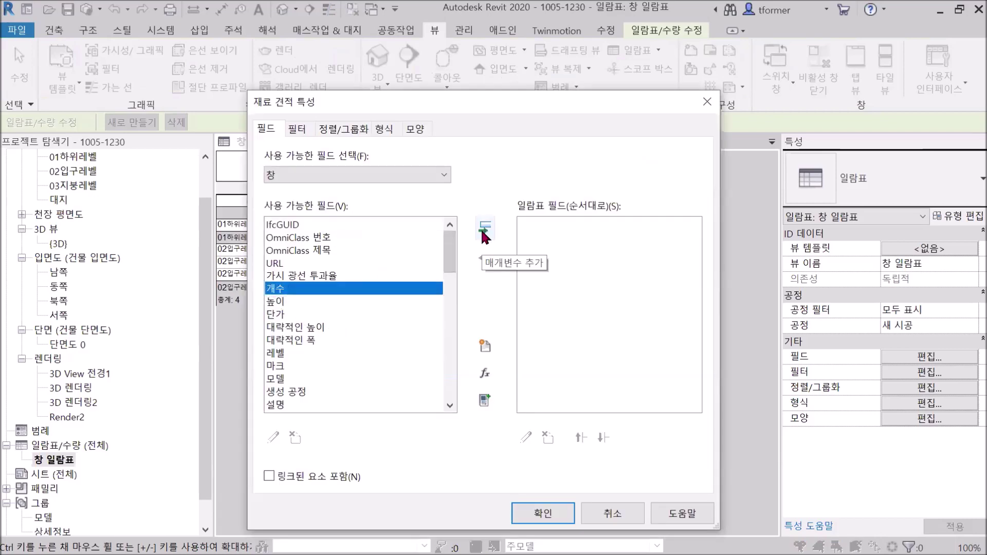
pyautogui.scroll(-4, 326, 334)
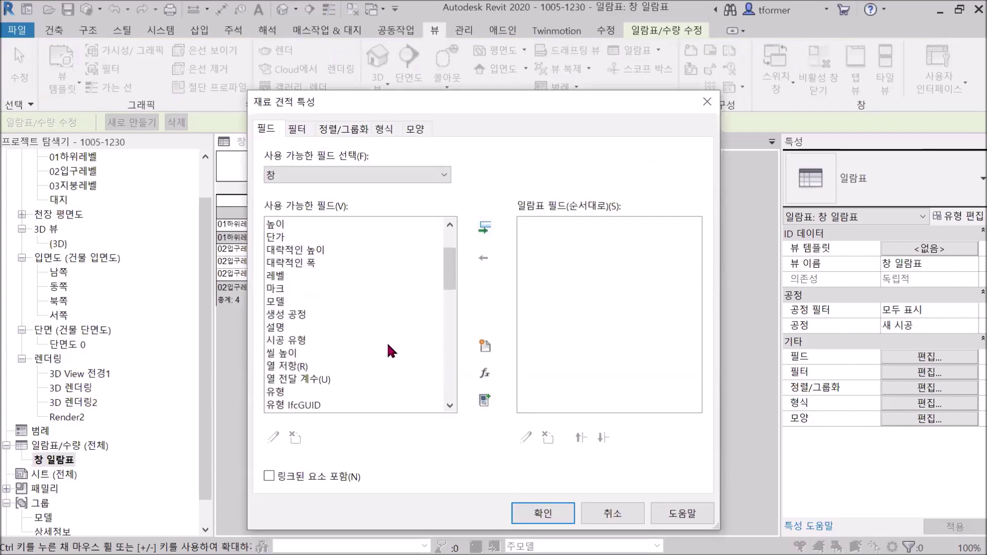
pyautogui.moveTo(329, 348); pyautogui.dragTo(310, 319)
pyautogui.scroll(1, 310, 319)
pyautogui.click(289, 314)
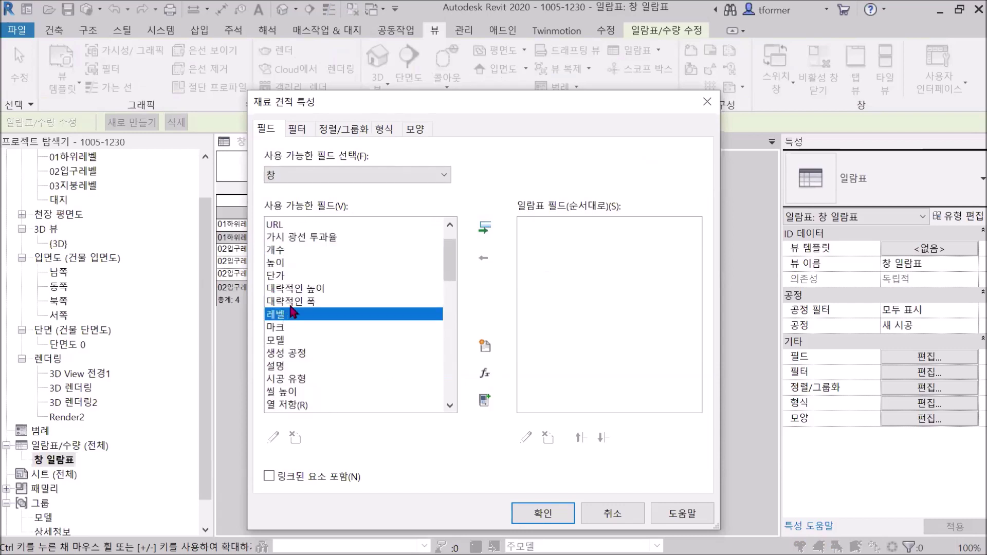
pyautogui.click(485, 230)
# Add the 패밀리 및 유형 field to the window material takeoff
pyautogui.scroll(-3, 321, 341)
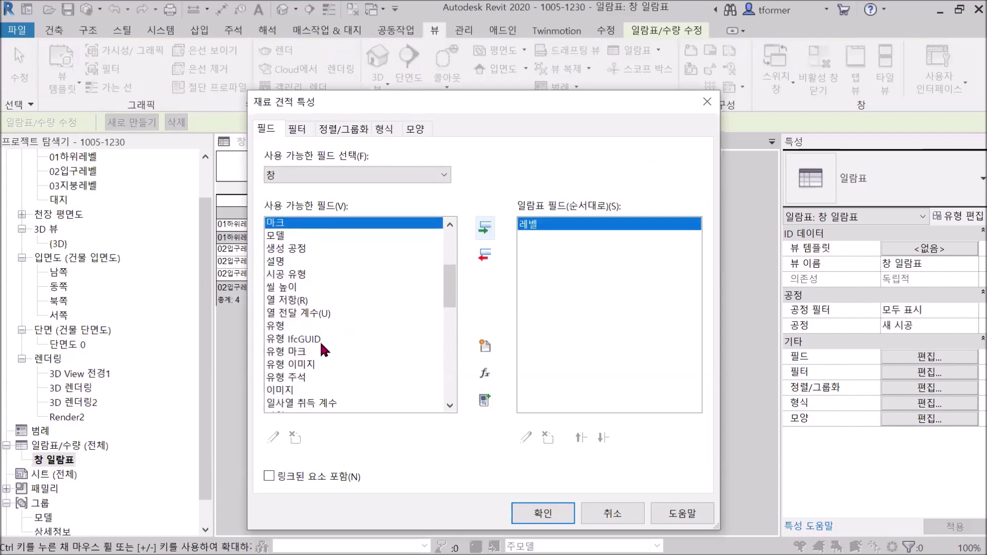
pyautogui.scroll(-9, 319, 340)
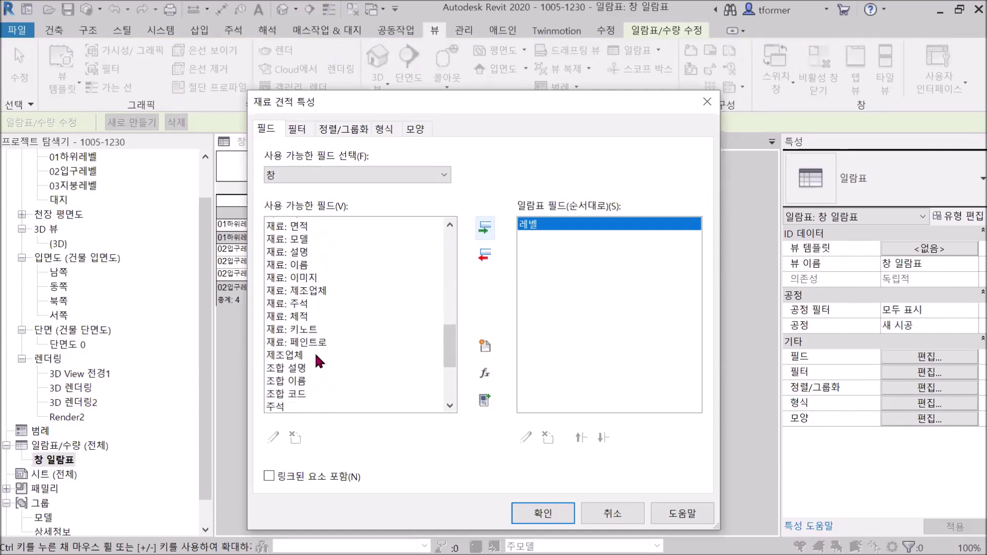
pyautogui.scroll(-2, 314, 351)
pyautogui.click(311, 379)
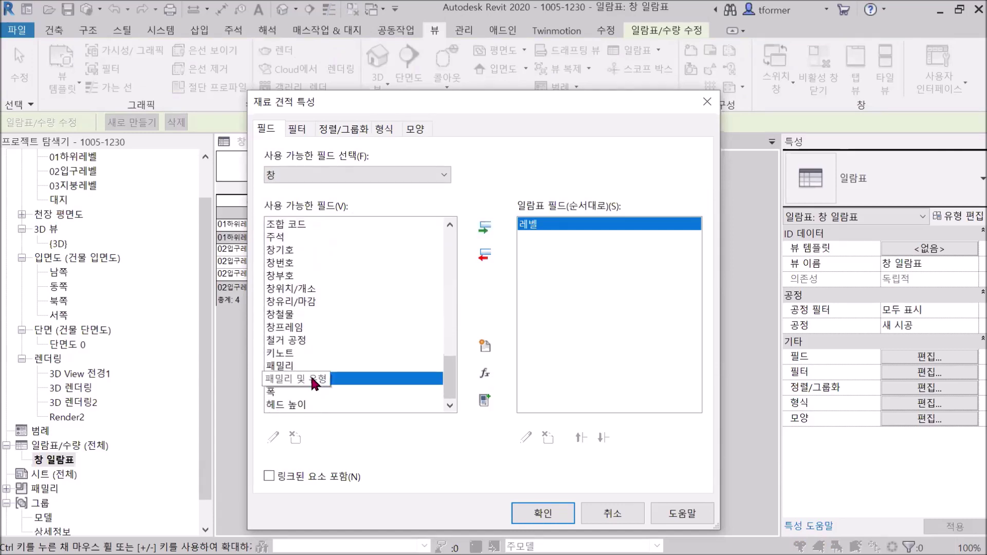
pyautogui.click(485, 227)
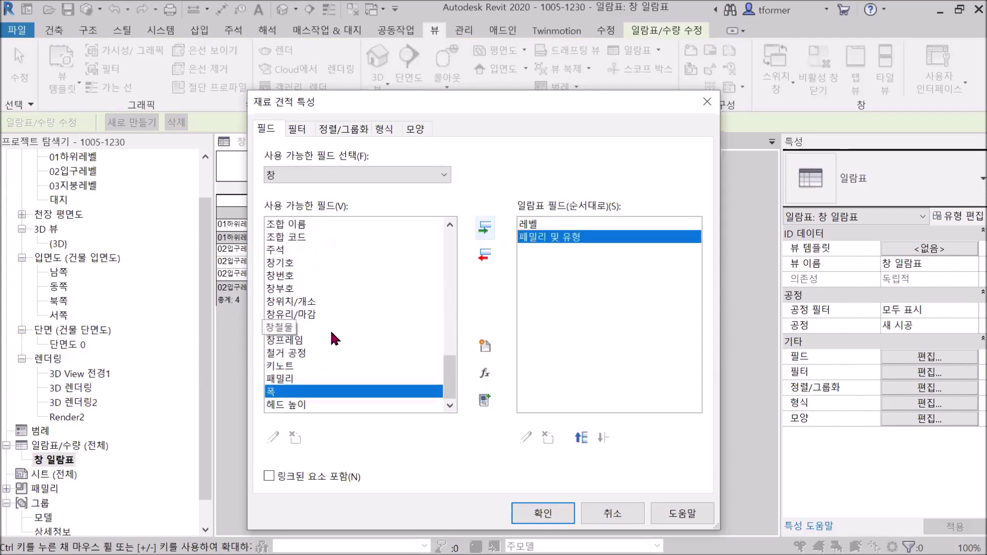
# Add the 단가 field to the window material takeoff
pyautogui.scroll(3, 331, 331)
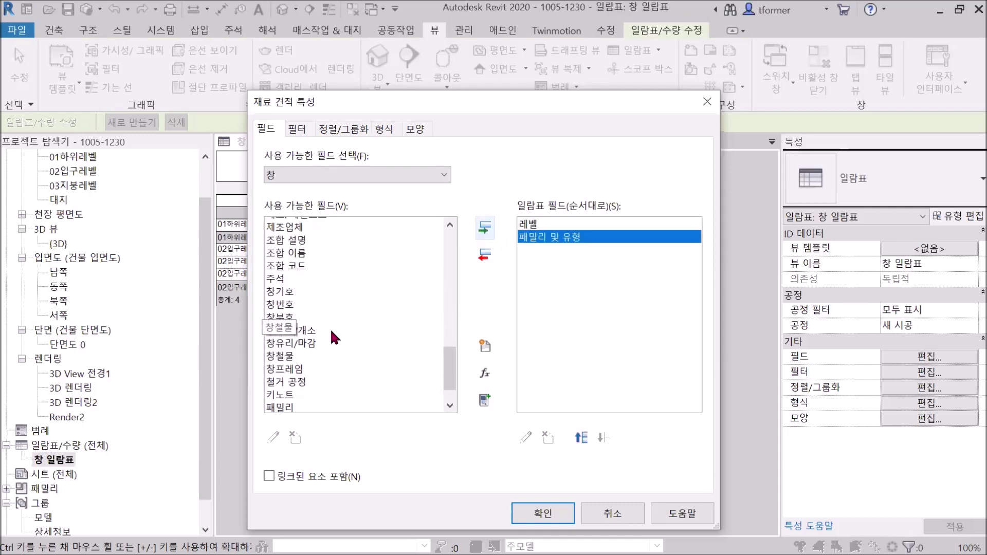
pyautogui.scroll(1, 332, 337)
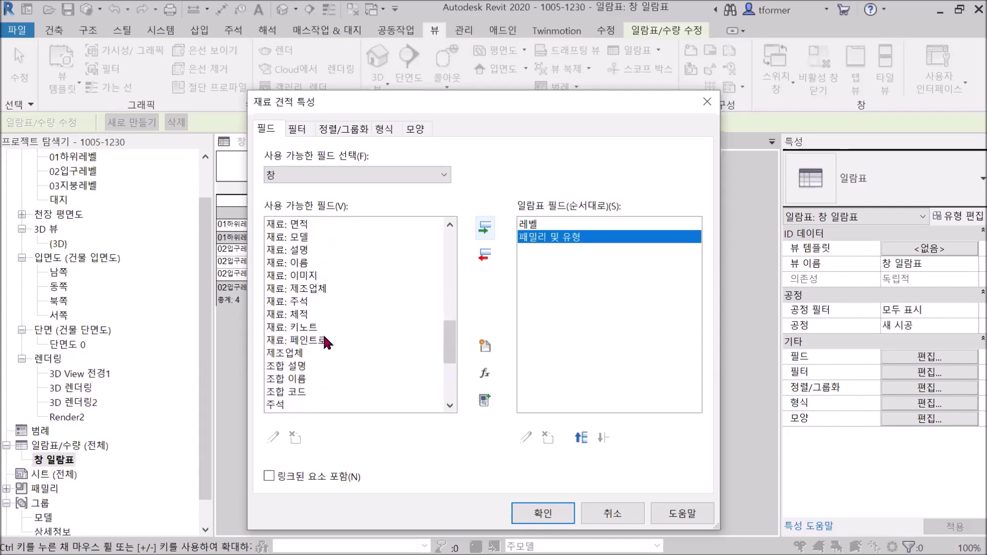
pyautogui.scroll(5, 318, 347)
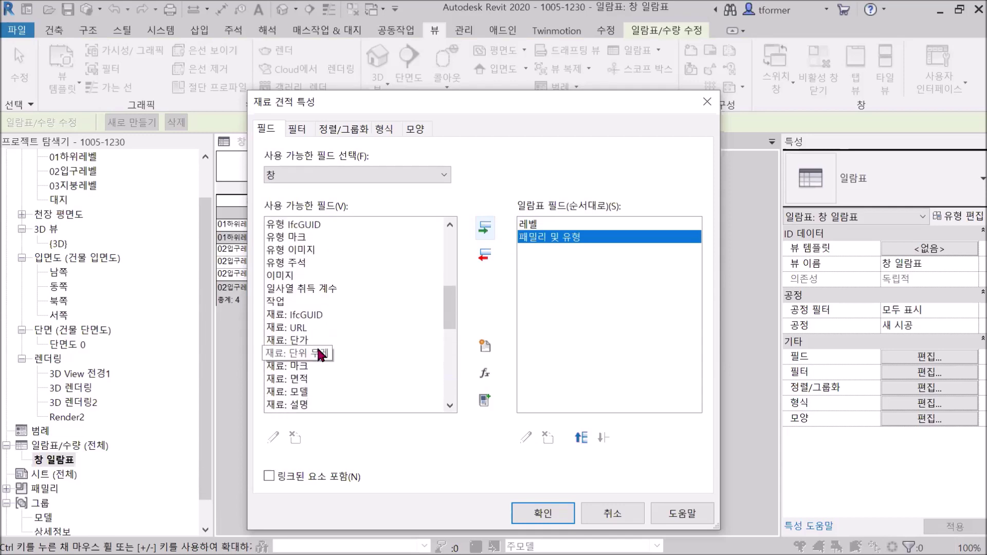
pyautogui.scroll(4, 322, 345)
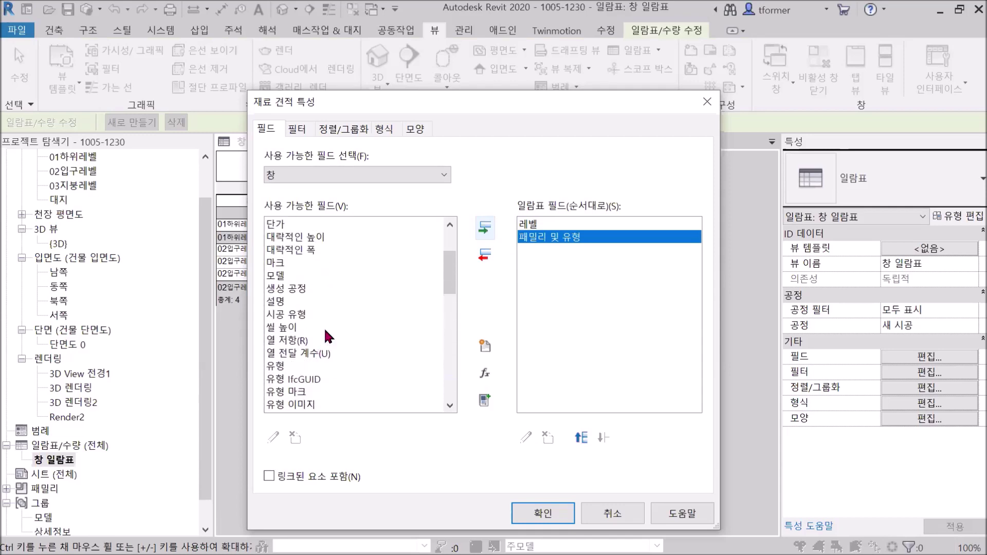
pyautogui.scroll(1, 325, 329)
pyautogui.click(283, 262)
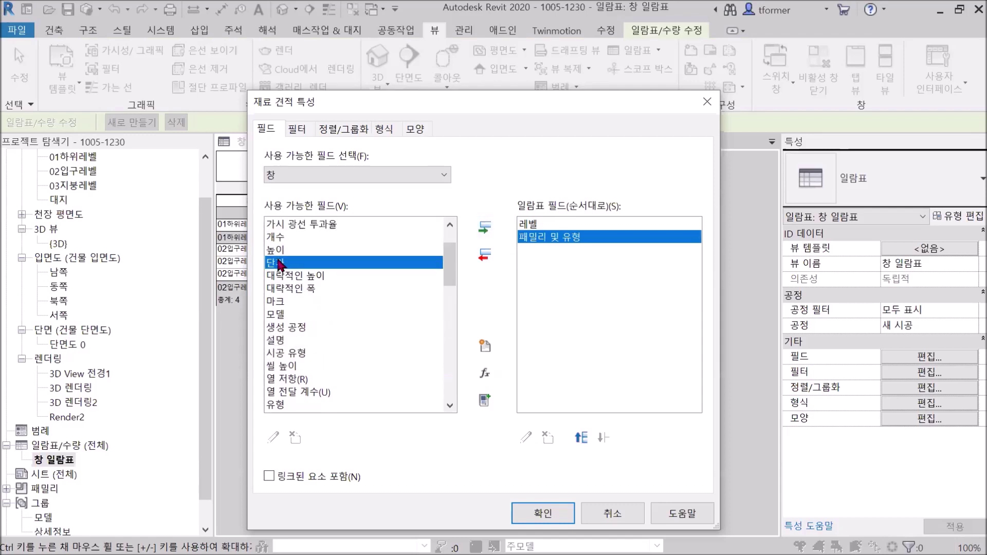
pyautogui.click(484, 228)
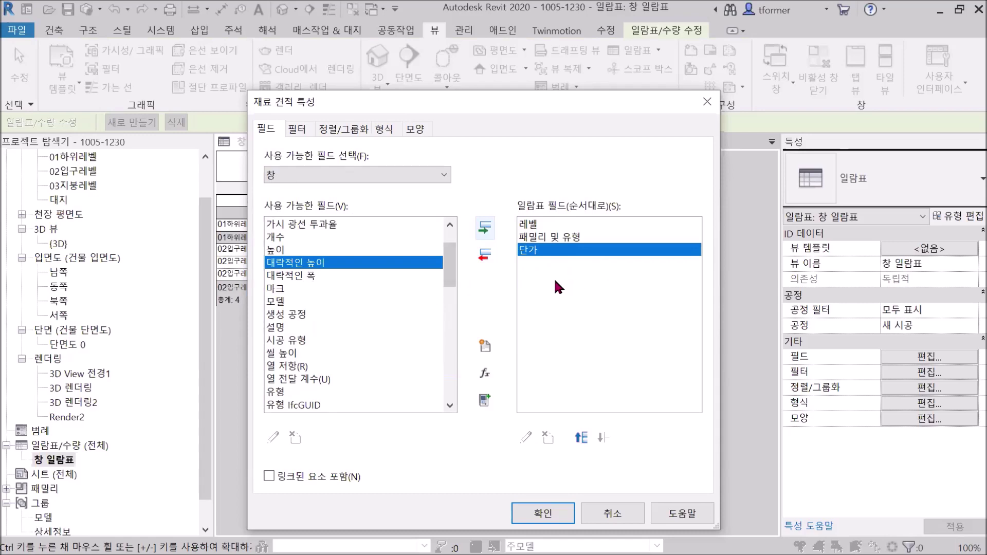
# Add the 개수 field to the window material takeoff and try to create the takeoff
pyautogui.click(290, 237)
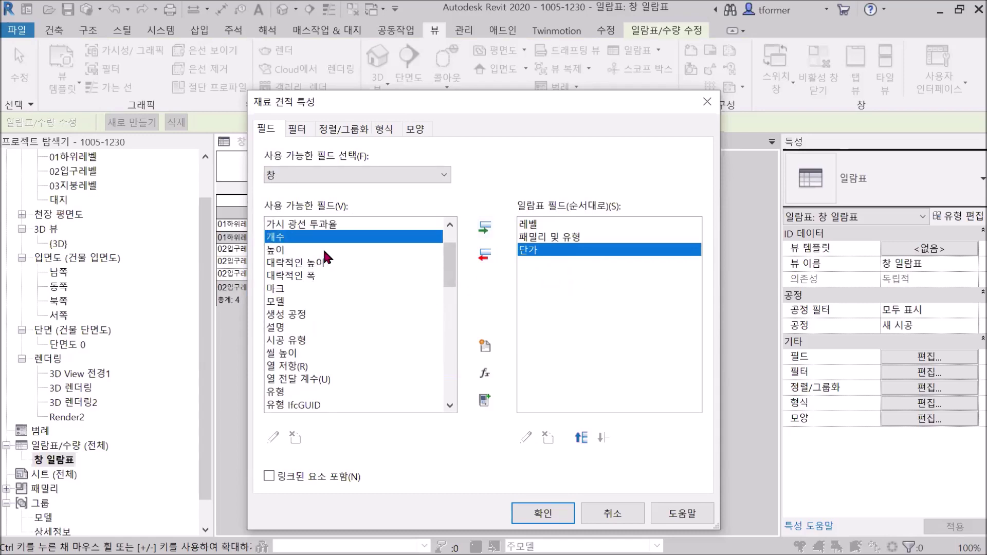
pyautogui.click(483, 228)
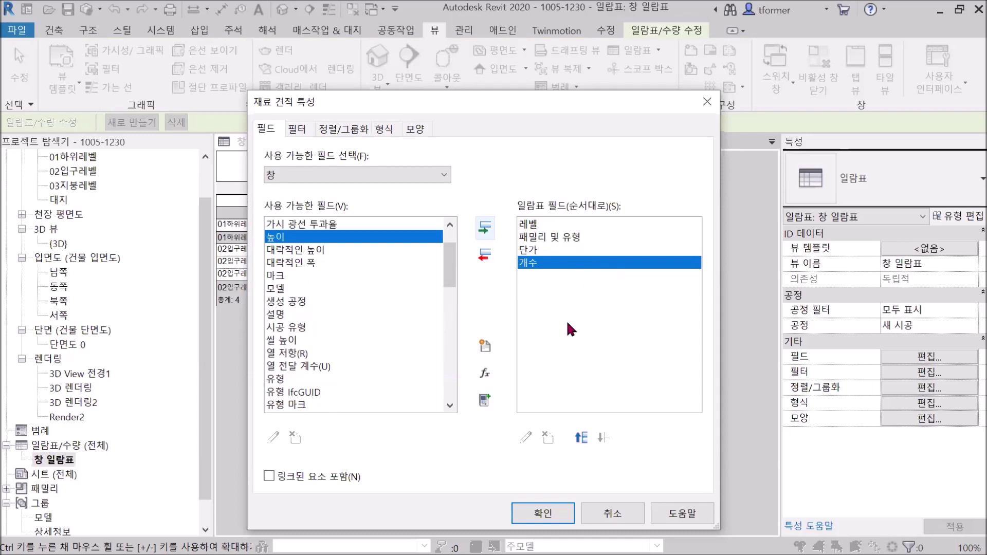
pyautogui.click(543, 516)
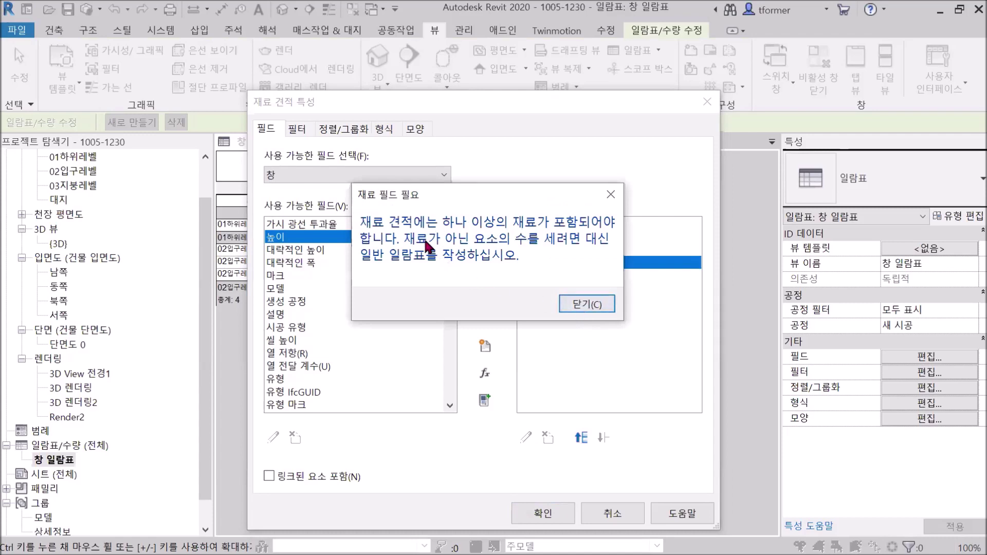
pyautogui.click(586, 305)
# Add the 재료: 이름 field and create the window material takeoff
pyautogui.scroll(-6, 326, 333)
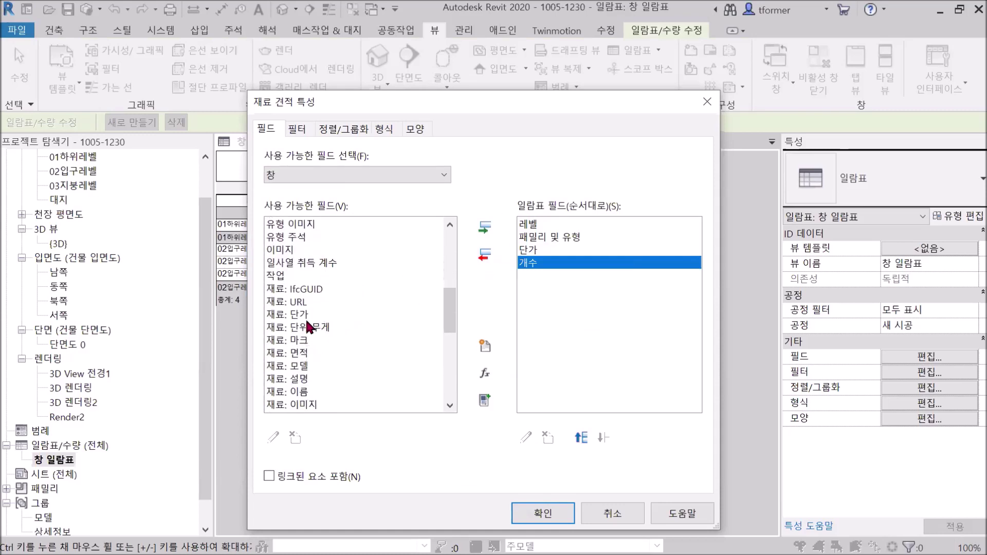
pyautogui.click(296, 393)
pyautogui.click(485, 228)
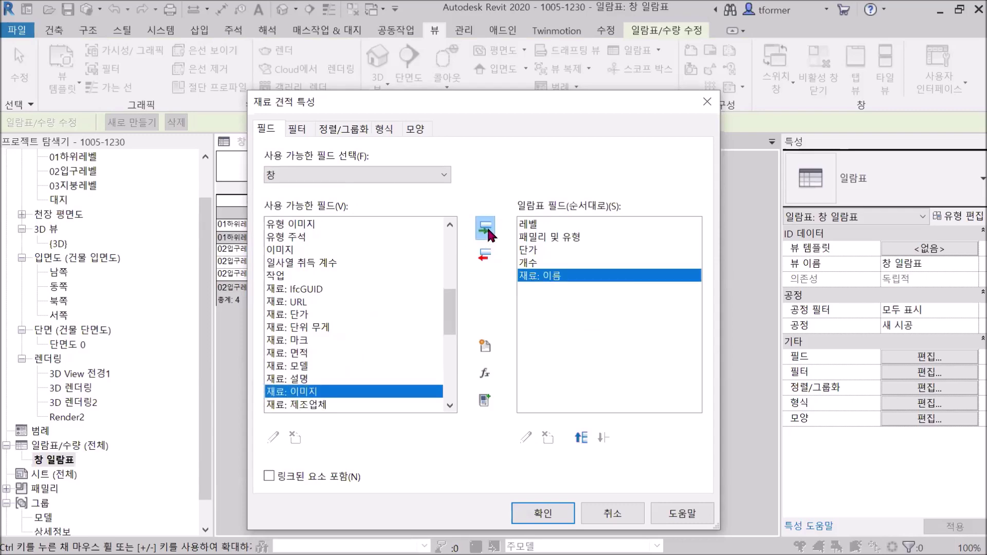
pyautogui.click(540, 519)
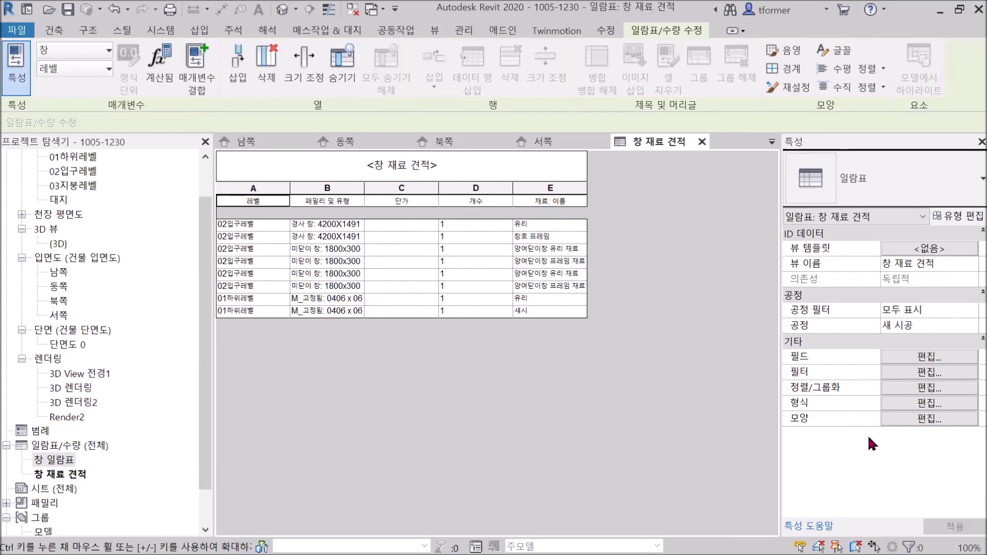
# Reorder the takeoff's fields so that 재료: 이름 comes first, before 레벨
pyautogui.click(923, 357)
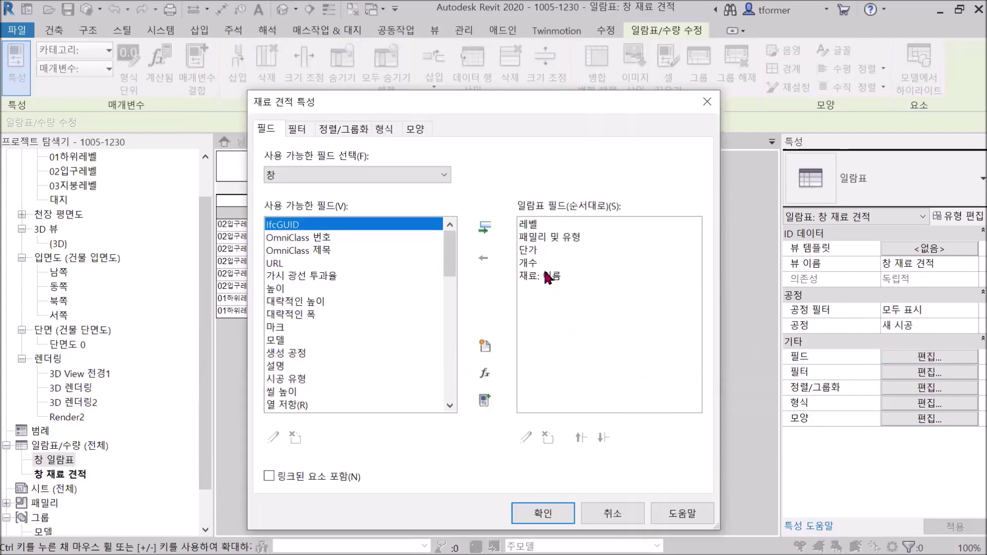
pyautogui.click(548, 278)
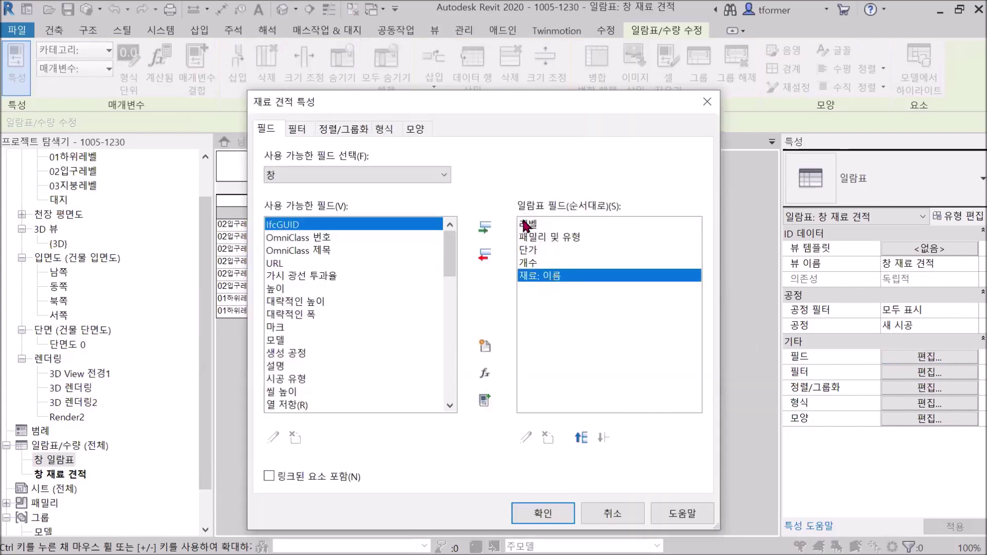
pyautogui.click(579, 437)
pyautogui.click(579, 437)
pyautogui.click(578, 438)
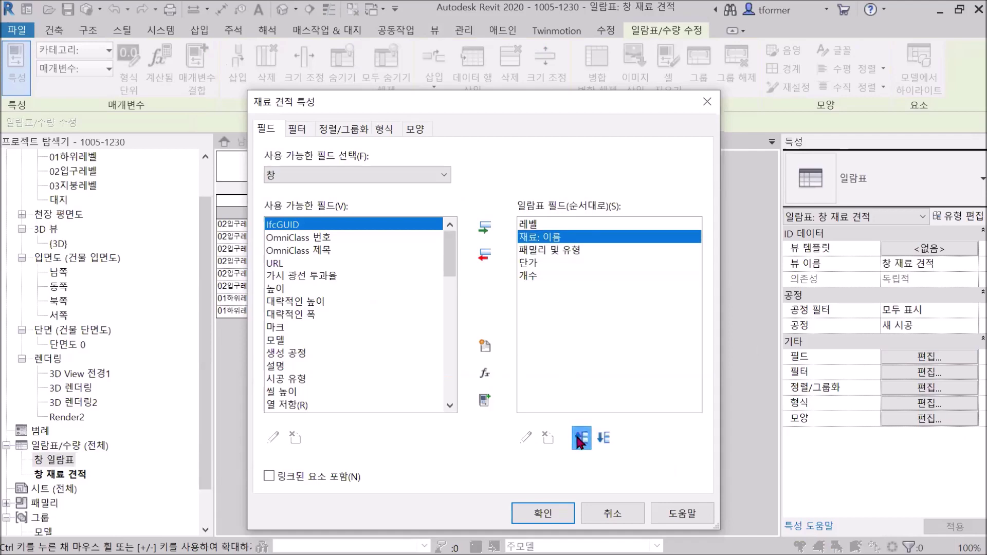
pyautogui.click(579, 437)
pyautogui.click(544, 513)
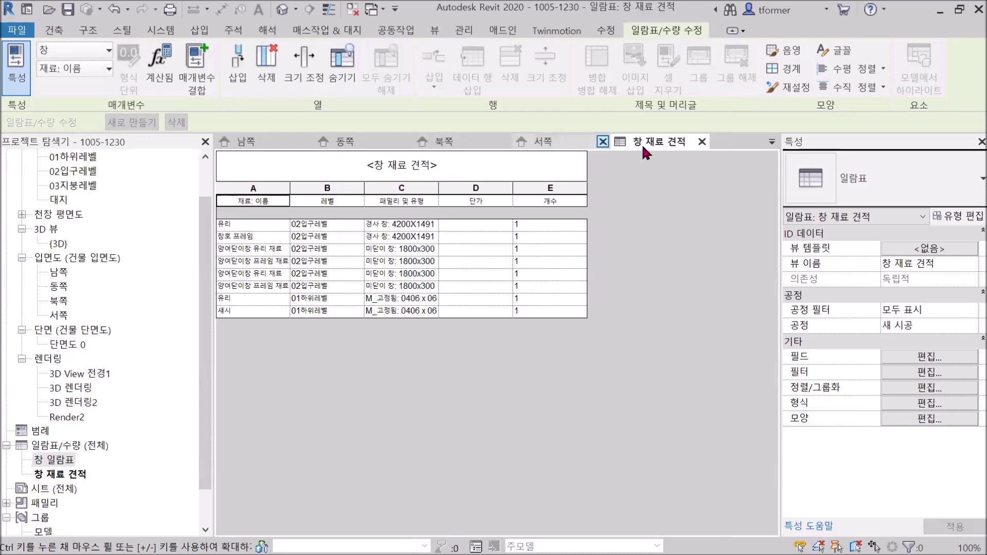
# Open the 01하위레벨 floor plan and look over its rooms and walls
pyautogui.doubleClick(79, 160)
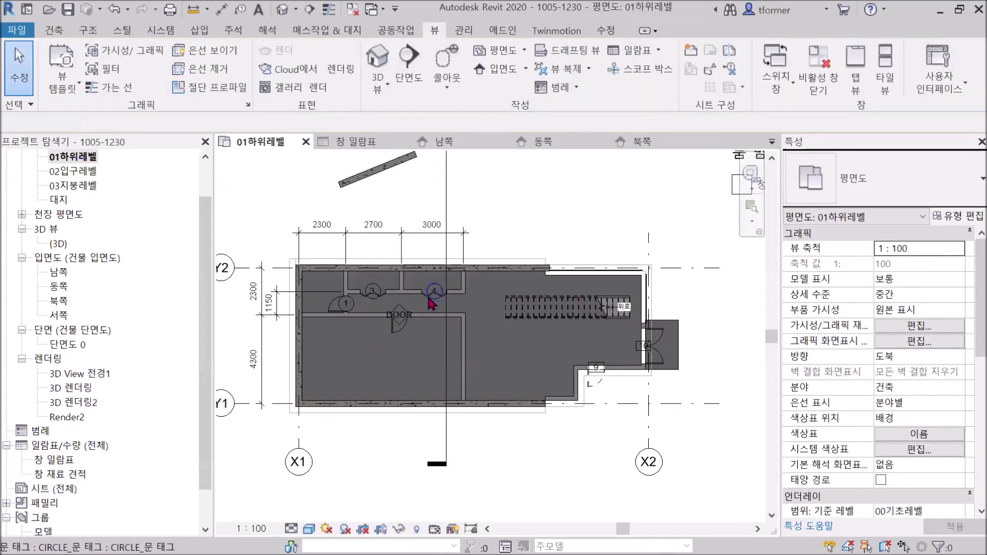
pyautogui.scroll(3, 427, 303)
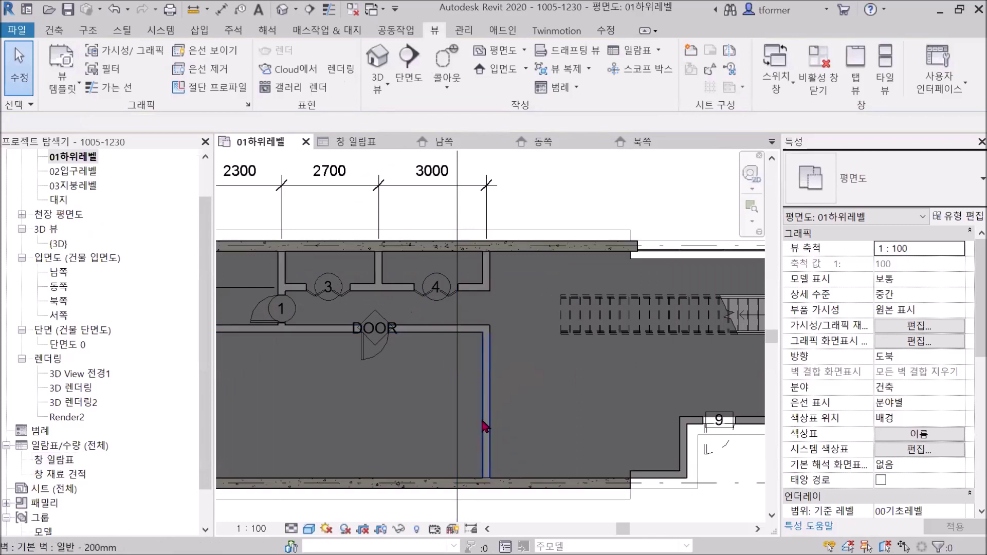
pyautogui.scroll(-3, 485, 426)
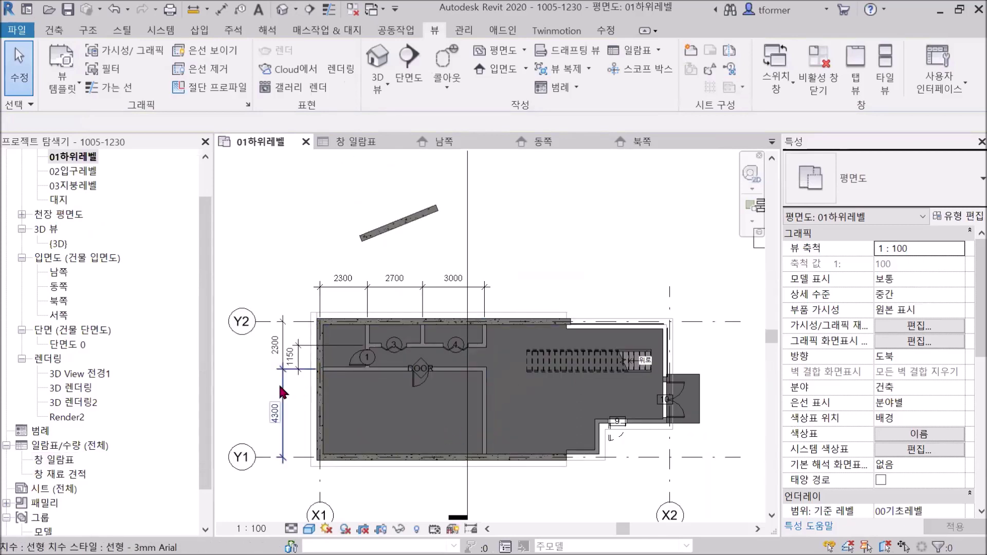
# In the 북쪽 elevation, set the 단가 type parameter of the small M_고정됨 0406 x 0610mm window to 500
pyautogui.doubleClick(59, 301)
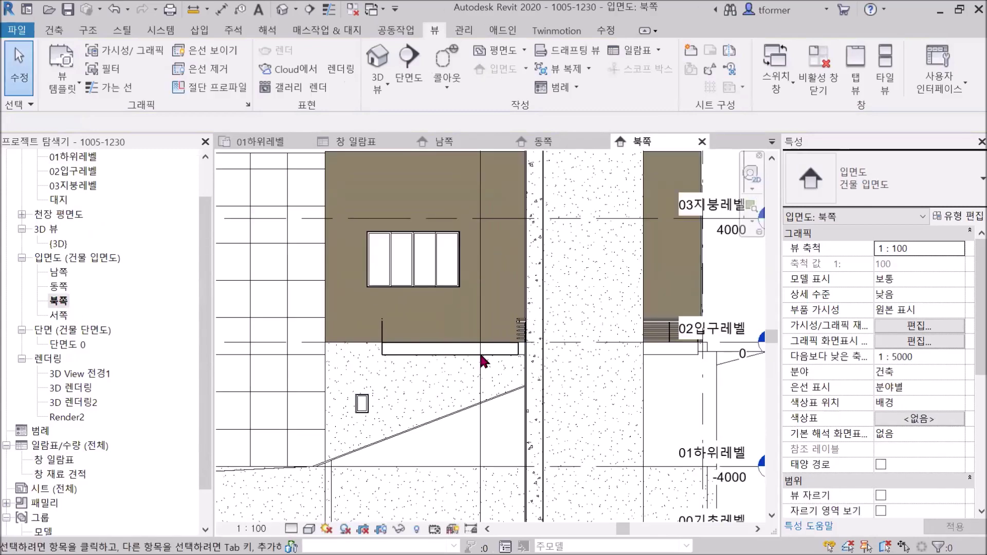
pyautogui.scroll(2, 366, 410)
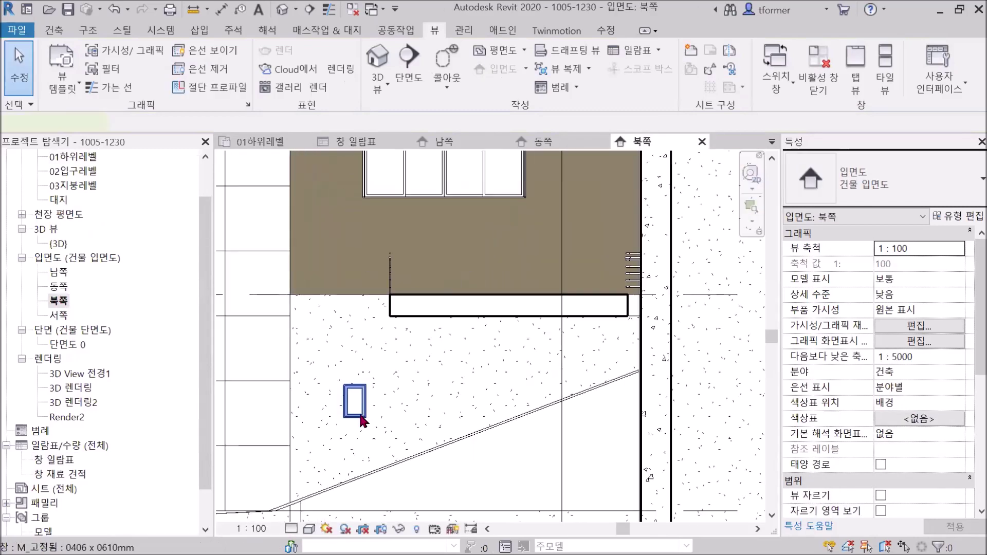
pyautogui.click(361, 417)
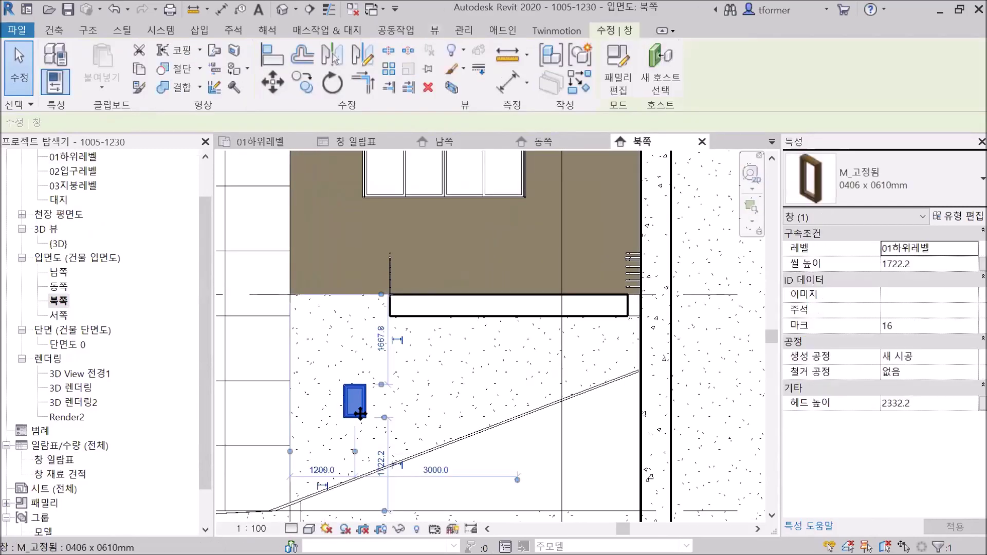
pyautogui.click(937, 215)
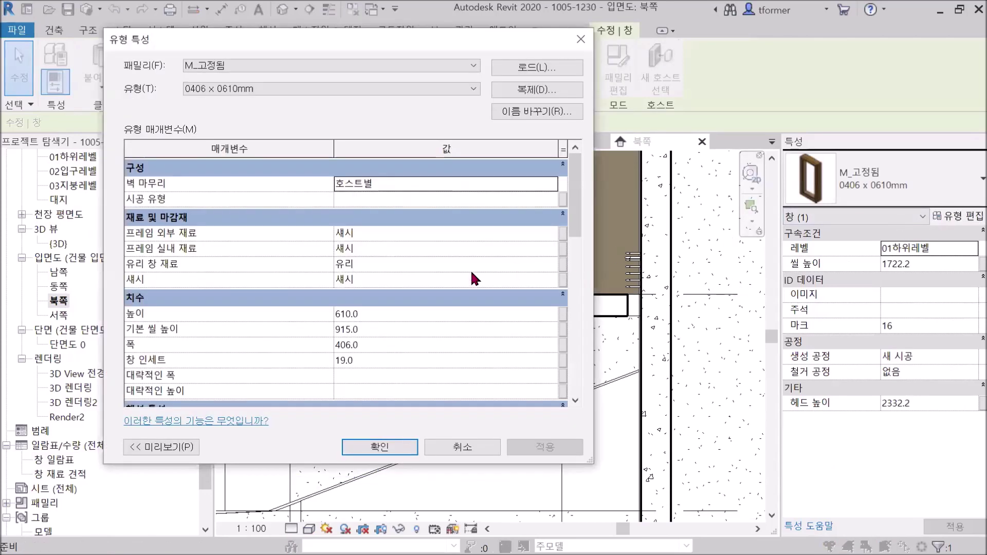
pyautogui.scroll(-4, 298, 298)
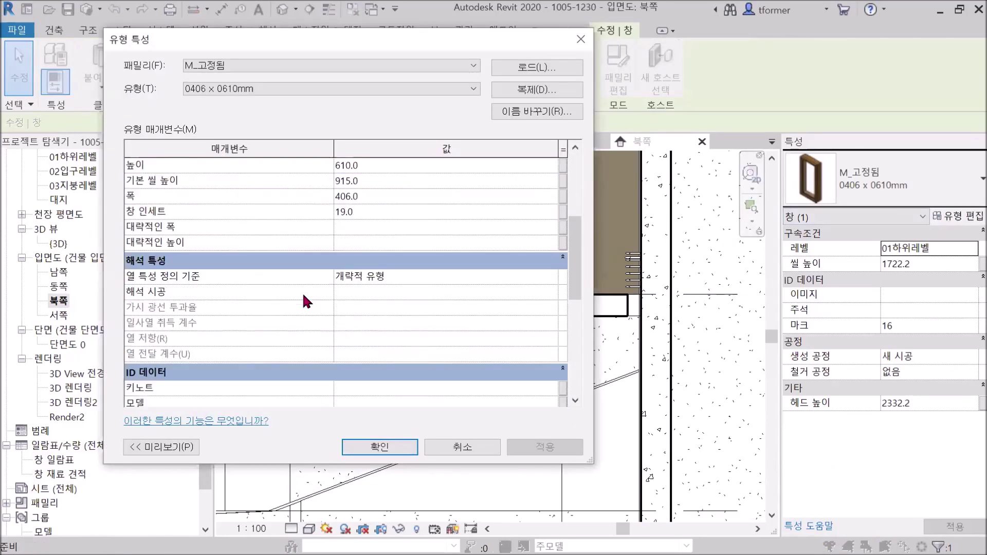
pyautogui.scroll(-2, 290, 329)
pyautogui.scroll(-2, 303, 331)
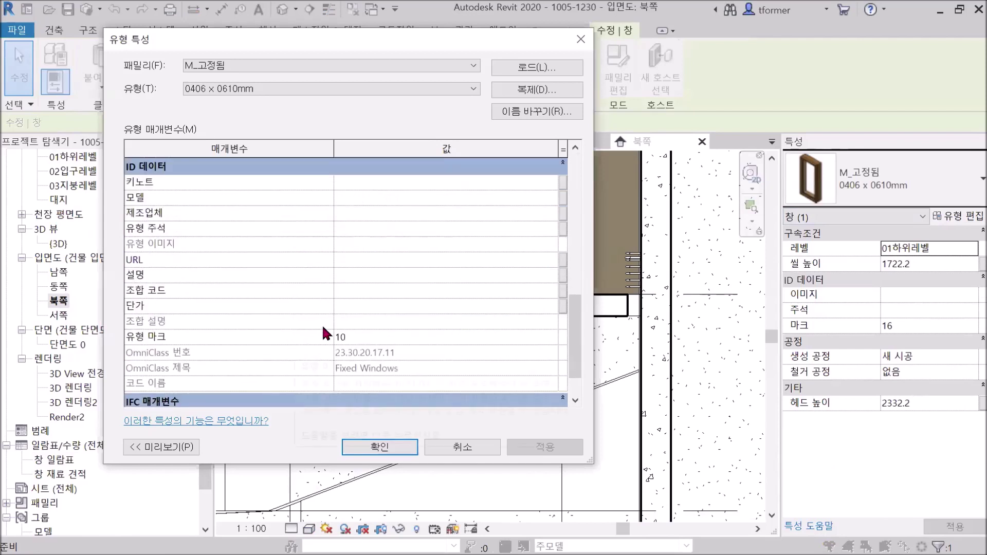
pyautogui.click(371, 294)
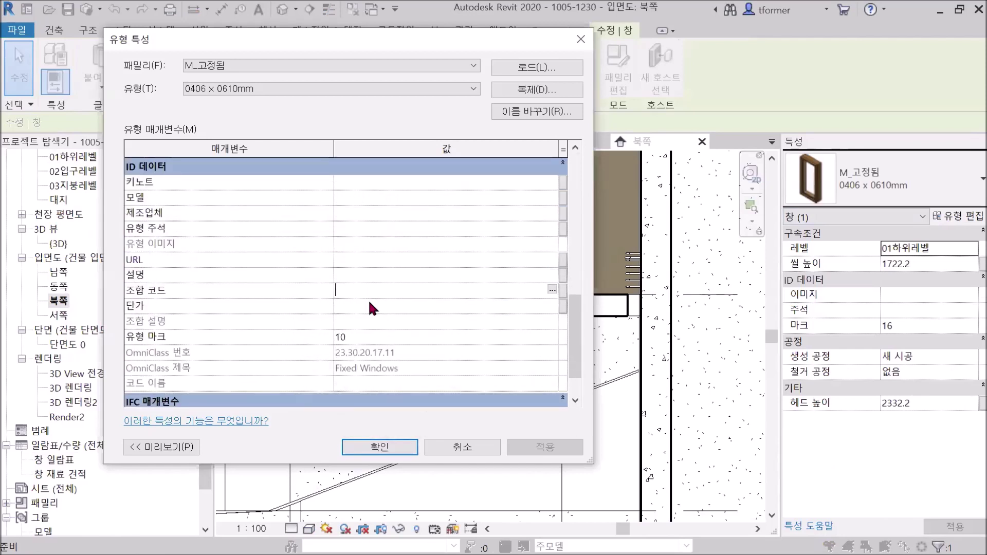
pyautogui.click(355, 305)
pyautogui.write('500')
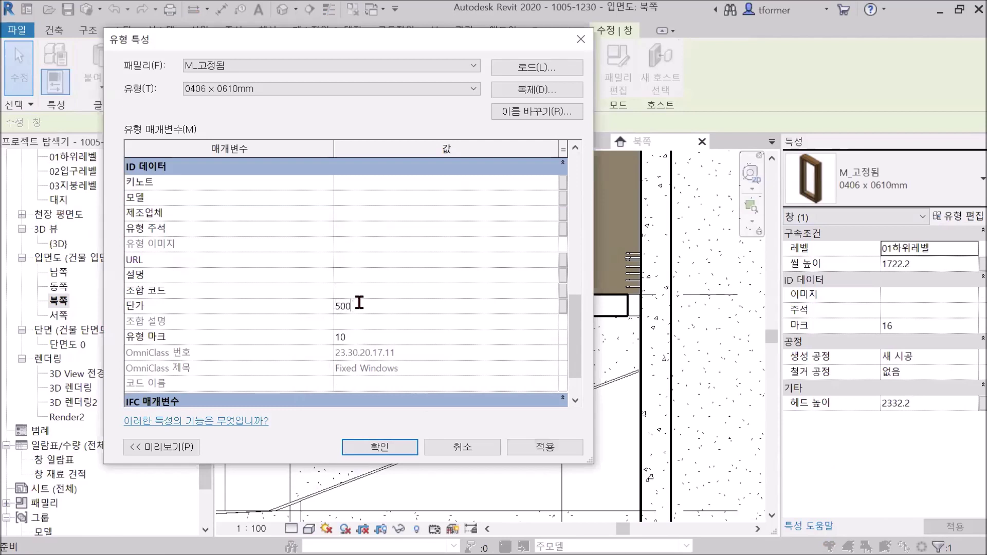
pyautogui.click(545, 446)
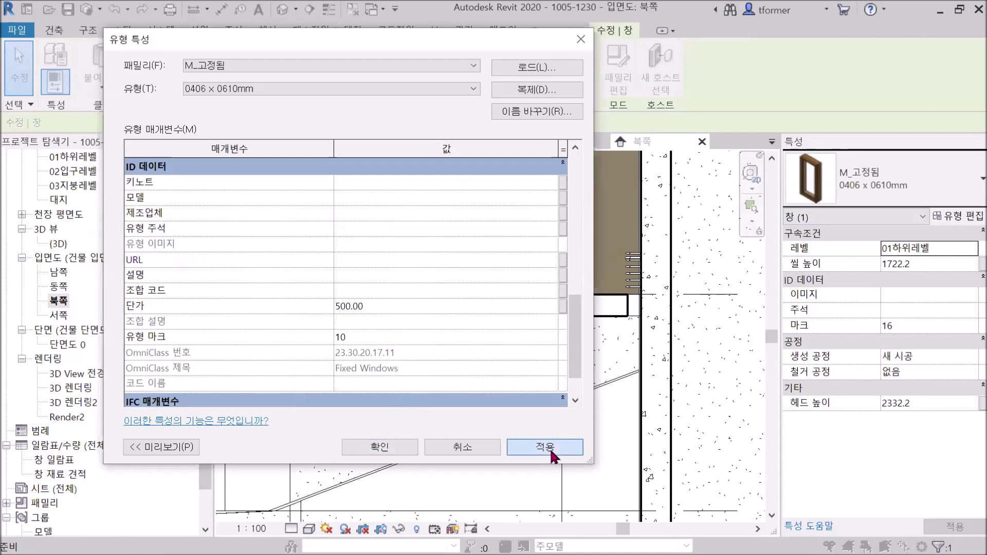
pyautogui.click(380, 446)
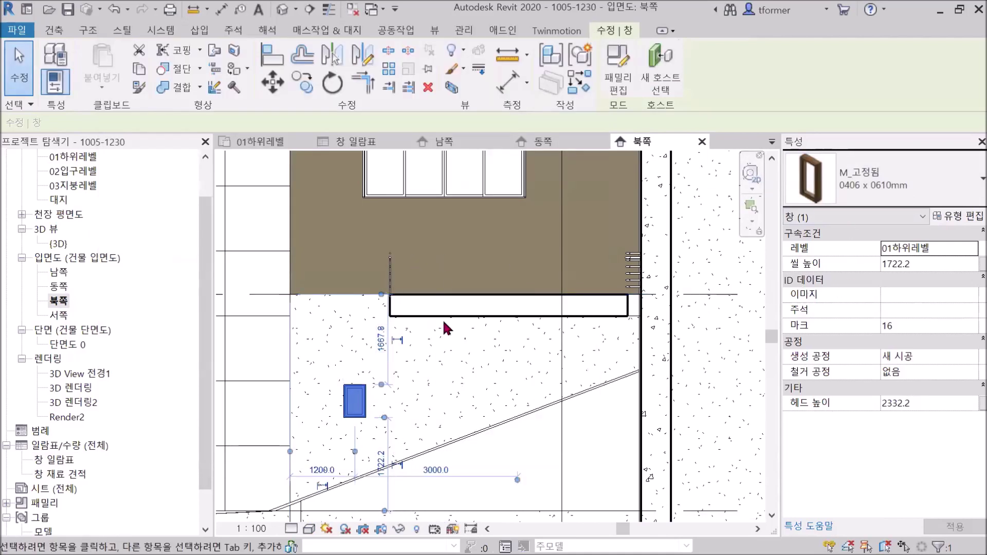
# Set the 단가 type parameter of the 미닫이 창 1800x3000 mm window above it to 2000
pyautogui.scroll(-2, 423, 380)
pyautogui.scroll(4, 419, 309)
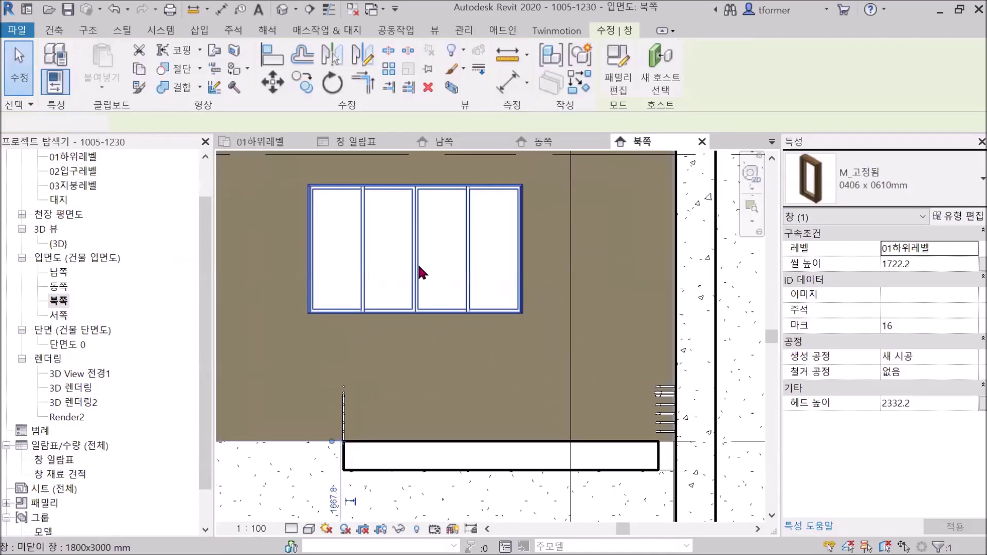
pyautogui.click(419, 270)
pyautogui.click(956, 216)
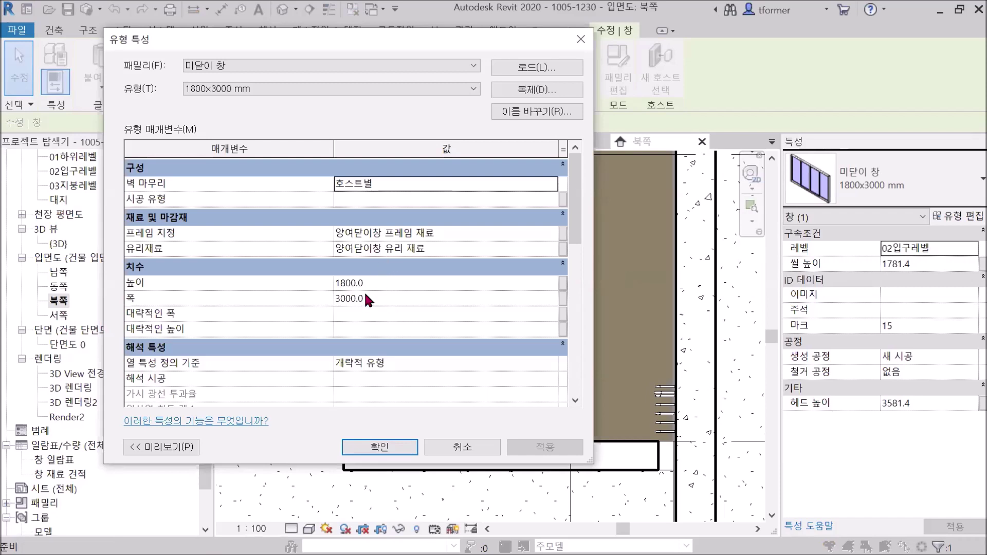
pyautogui.scroll(-2, 361, 297)
pyautogui.scroll(-4, 361, 303)
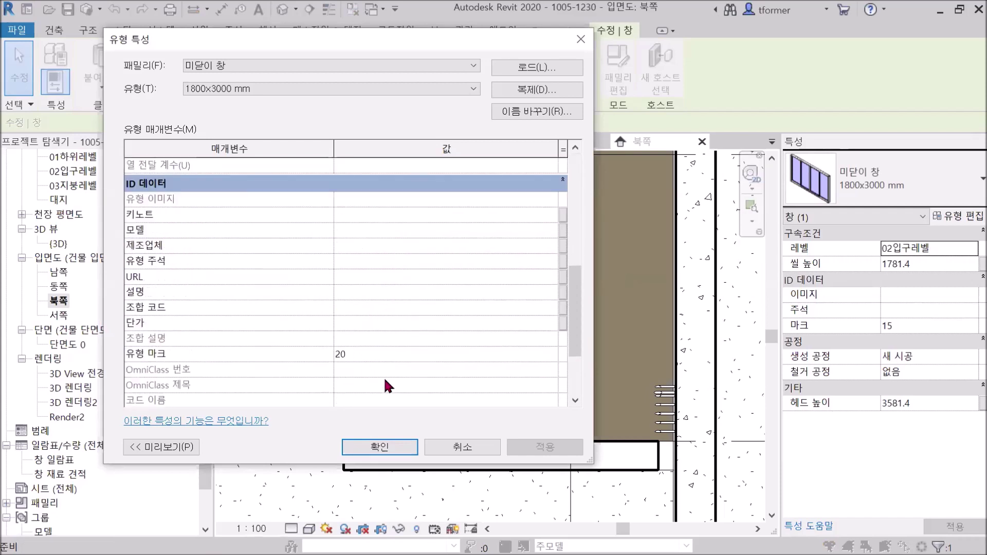
pyautogui.click(369, 323)
pyautogui.write('2')
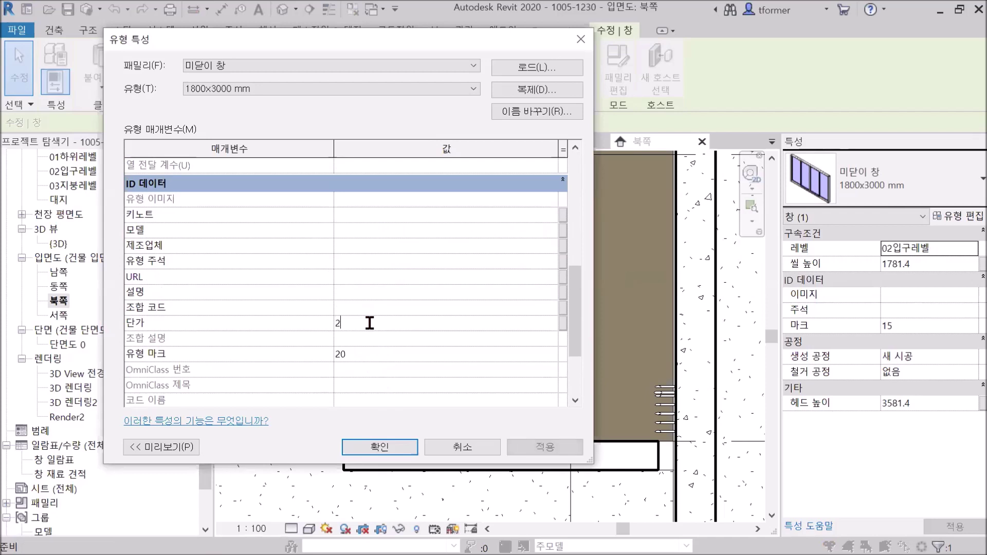
pyautogui.write('000')
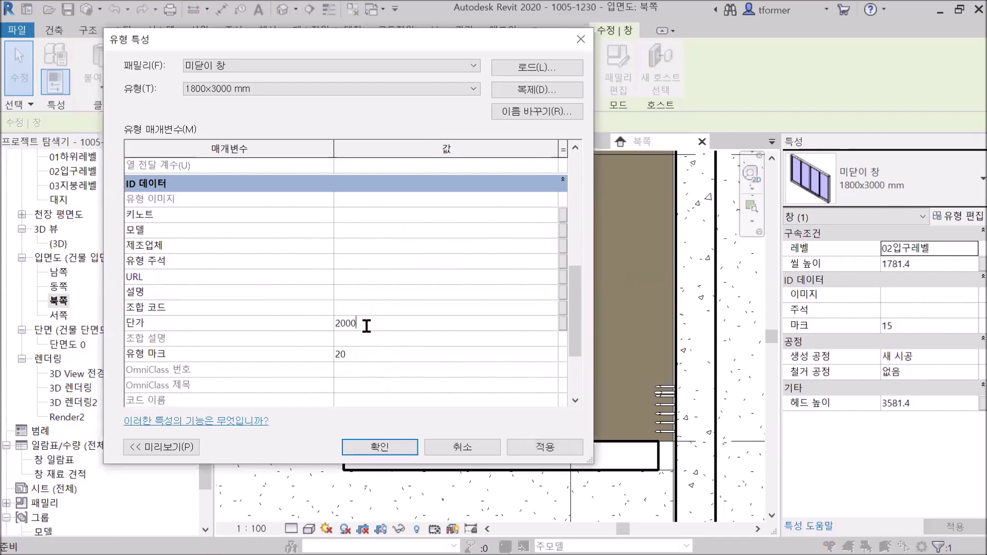
pyautogui.click(557, 447)
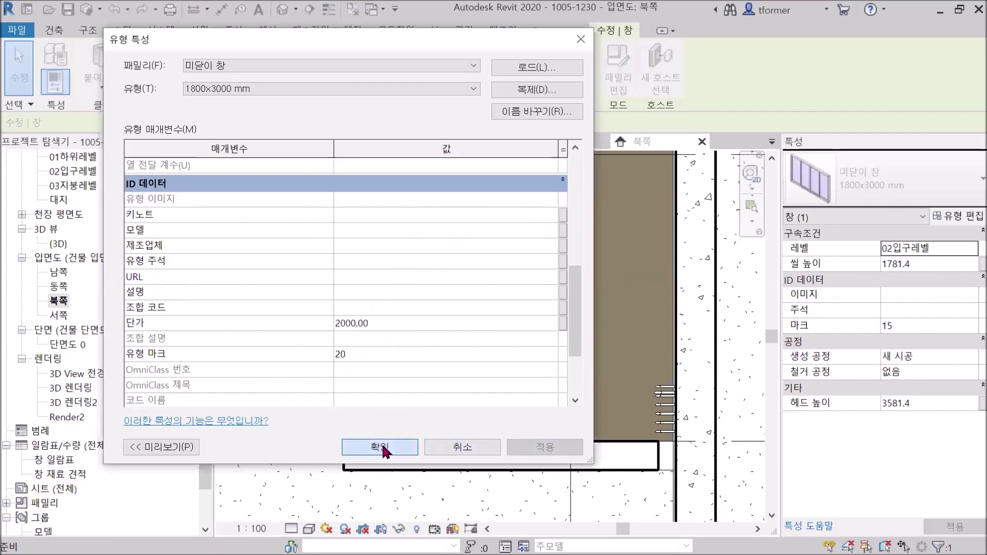
# Accept the window type change, and in the 창 재료 견적 takeoff sort by 단가 with a 바닥글 of 제목, 개수 및 합계 and enable 총계
pyautogui.click(380, 445)
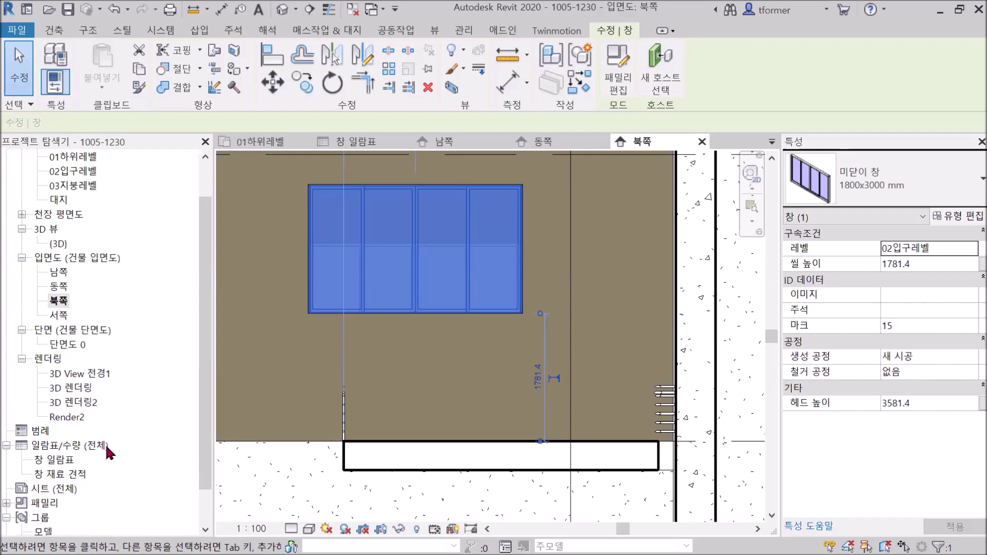
pyautogui.doubleClick(76, 473)
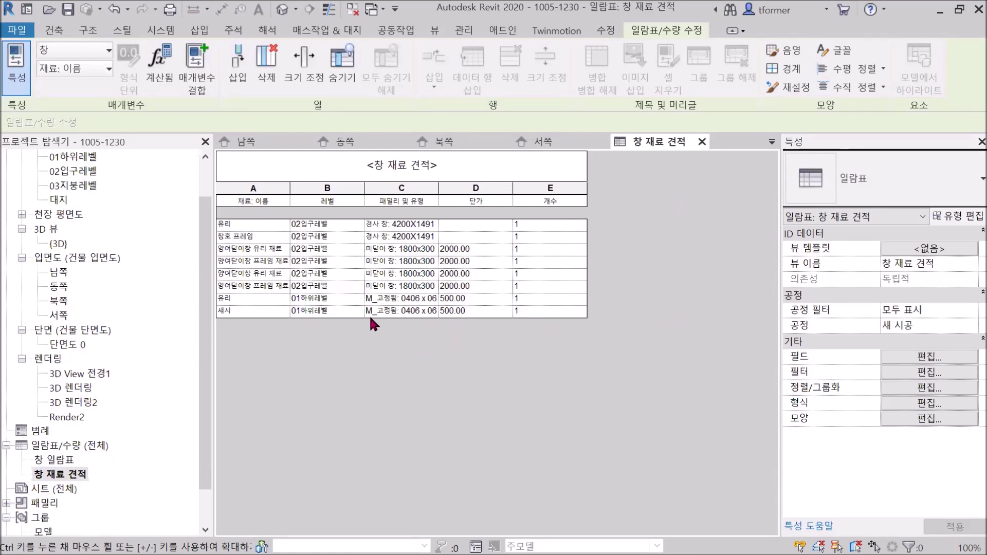
pyautogui.click(929, 372)
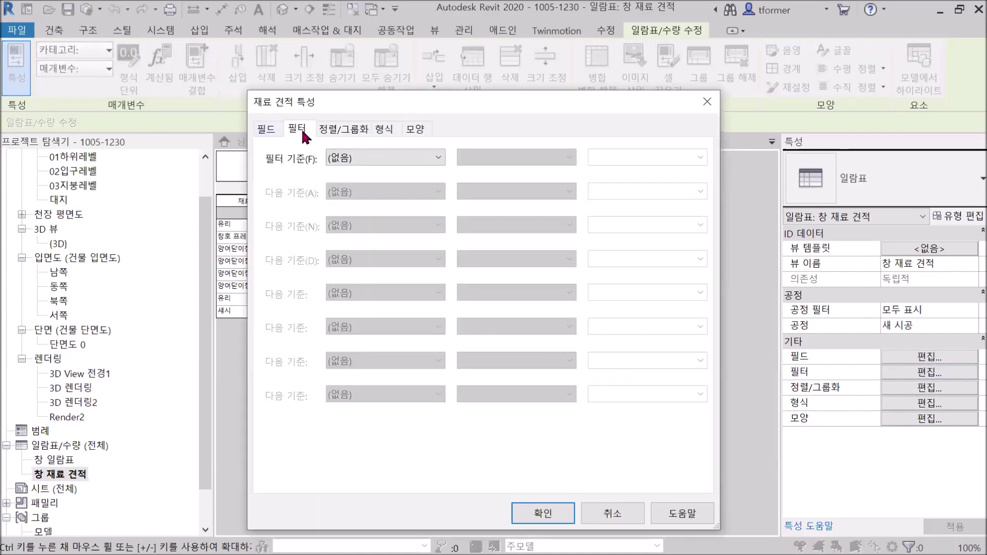
pyautogui.click(360, 131)
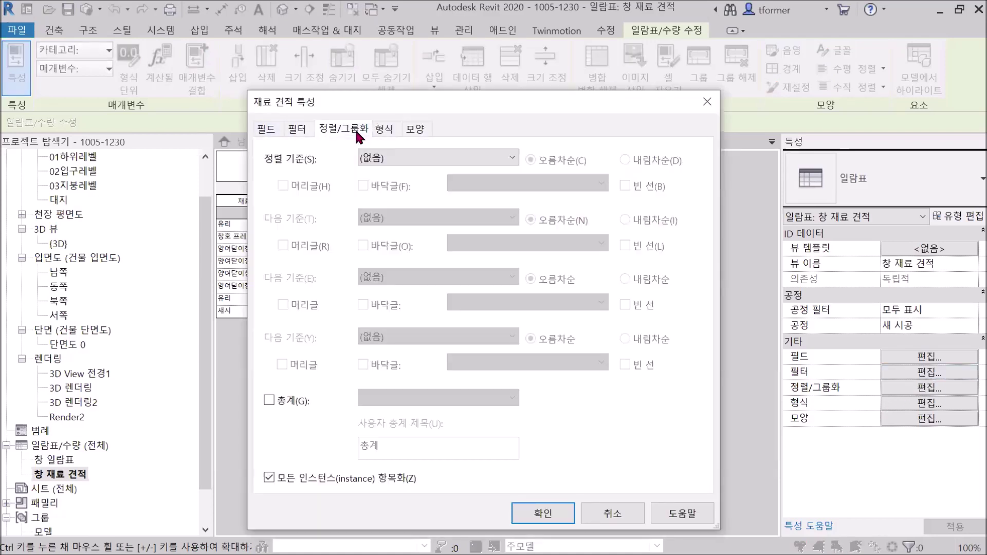
pyautogui.click(269, 400)
pyautogui.click(508, 155)
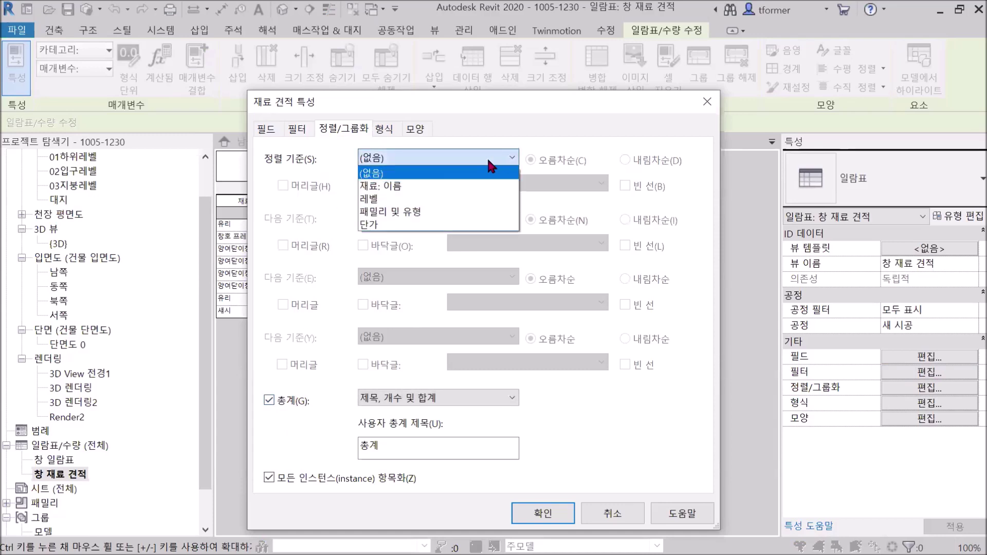
pyautogui.click(392, 222)
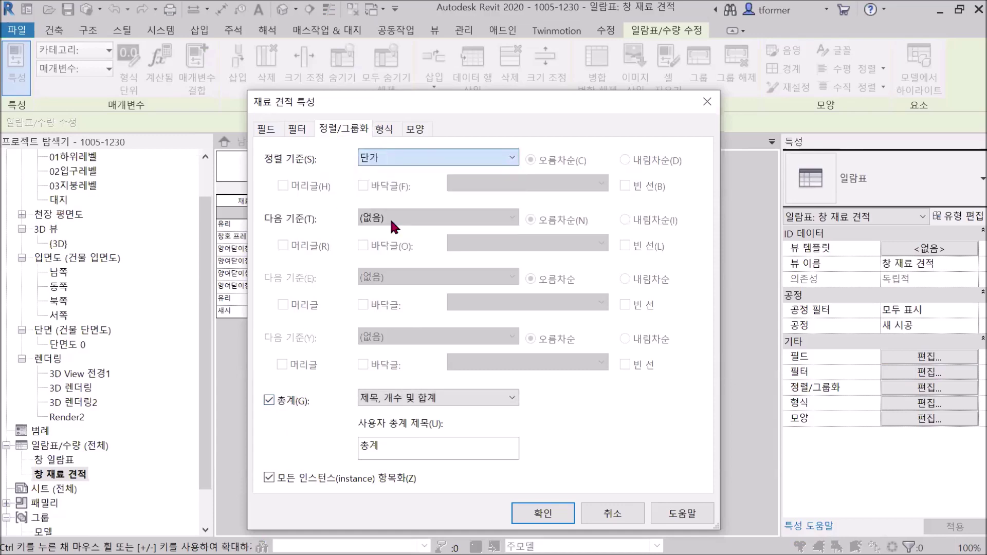
pyautogui.click(363, 186)
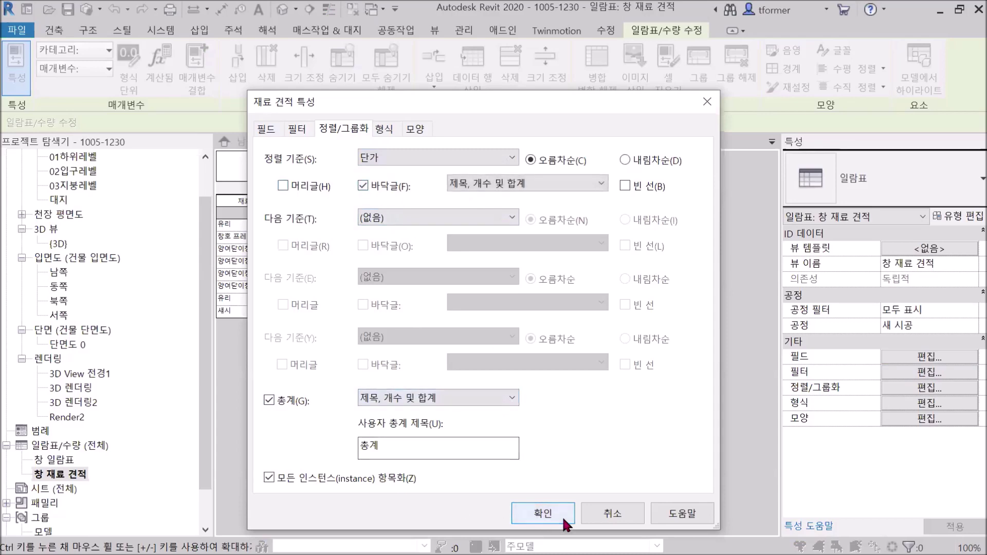
pyautogui.click(547, 507)
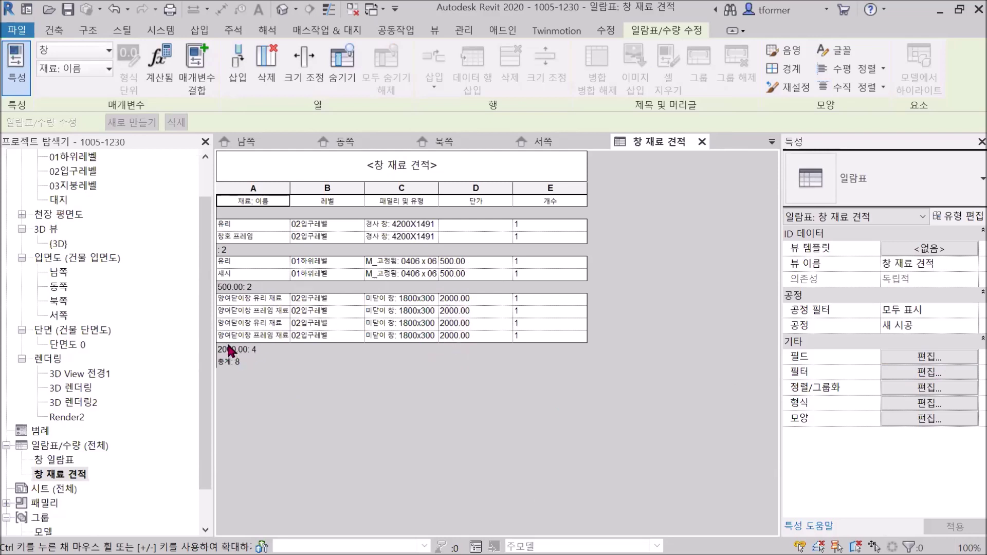
# Change the takeoff's 총계 row to show 개수 및 합계
pyautogui.click(929, 388)
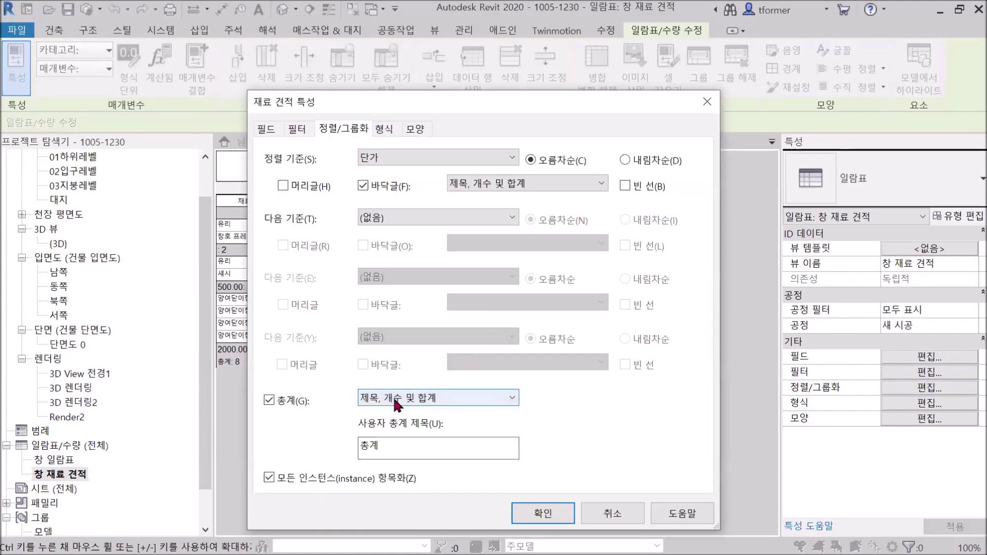
pyautogui.click(511, 399)
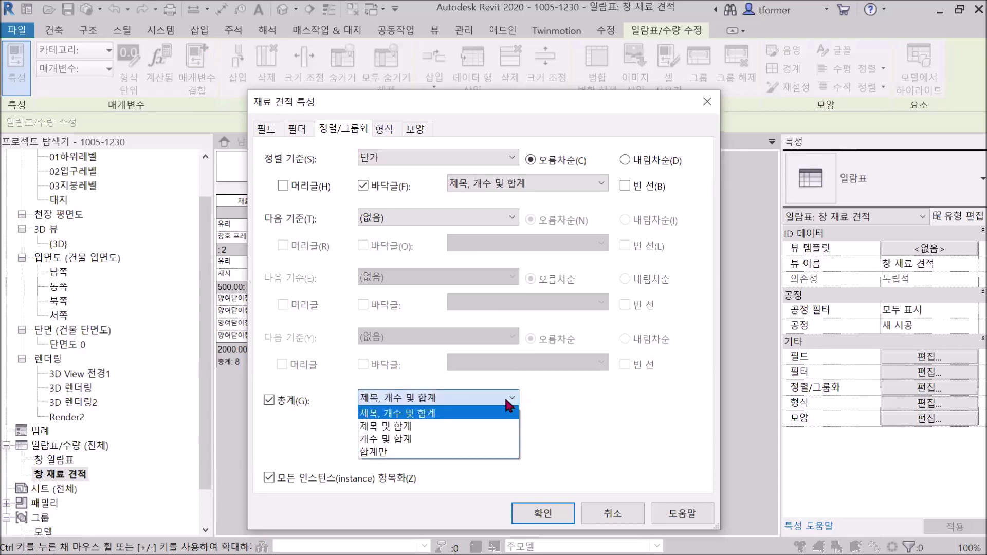
pyautogui.click(428, 444)
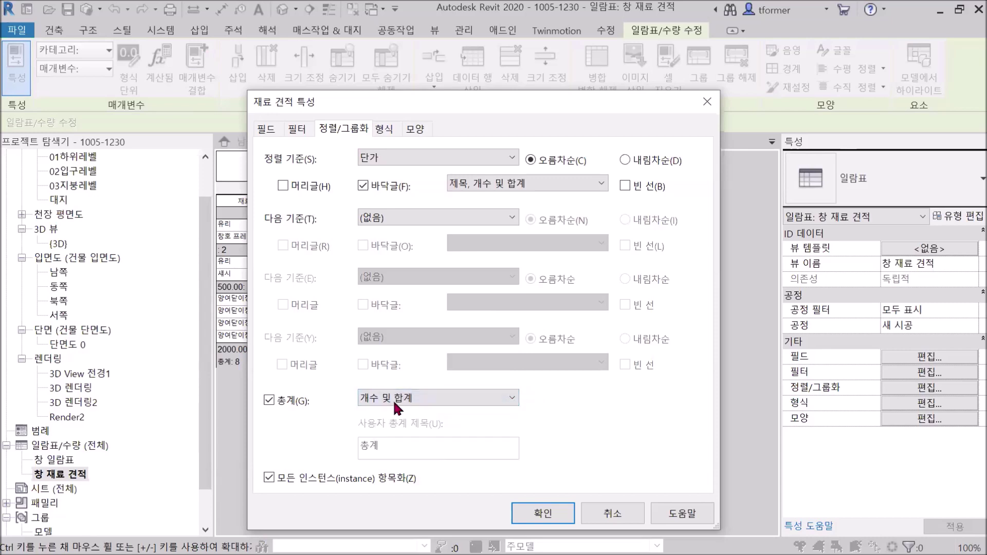
pyautogui.click(517, 508)
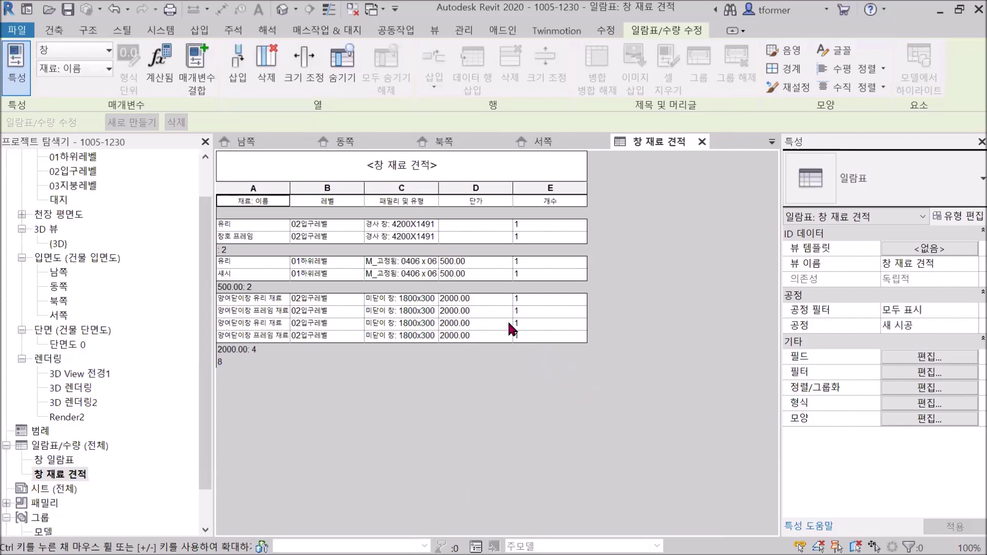
# Look at the 창 일람표 schedule, and in 창 재료 견적 widen the 패밀리 및 유형 column to fit the full type names
pyautogui.keyDown('ctrl'); pyautogui.scroll(3, 455, 315); pyautogui.keyUp('ctrl')
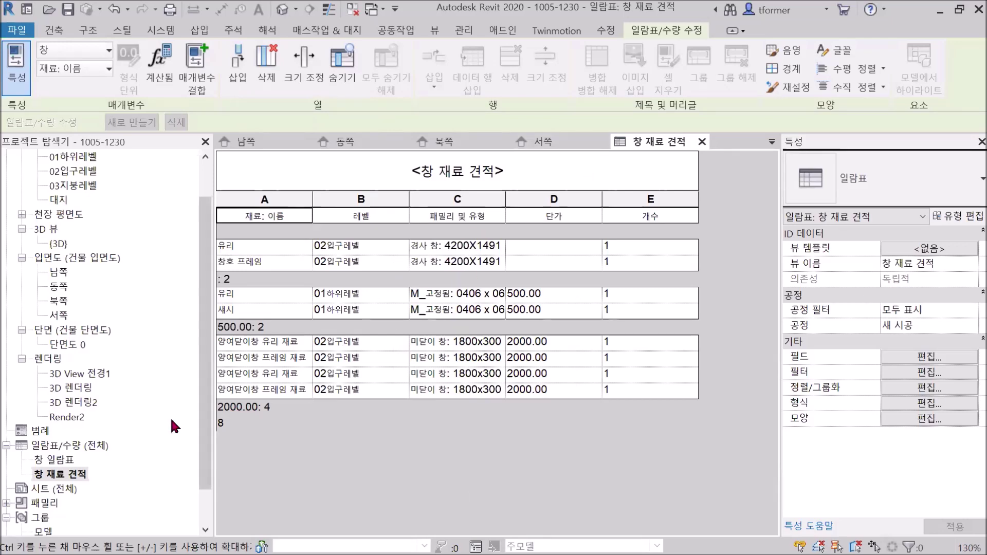
pyautogui.click(60, 463)
pyautogui.doubleClick(60, 463)
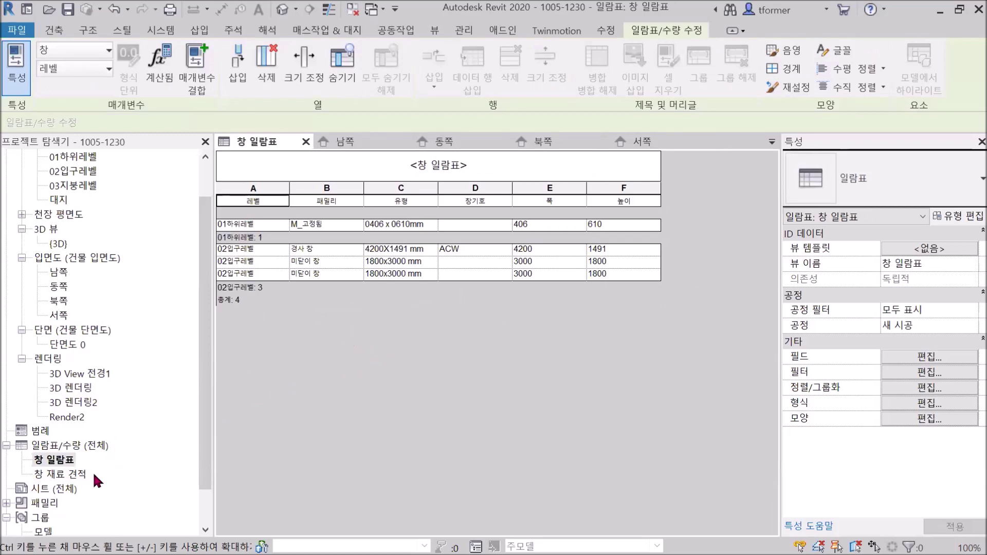
pyautogui.doubleClick(72, 474)
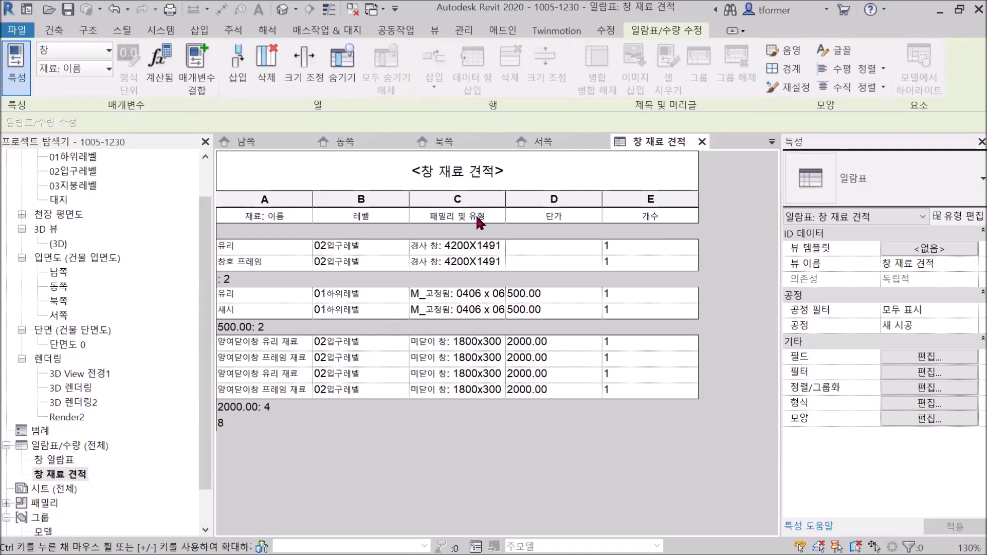
pyautogui.moveTo(505, 194); pyautogui.dragTo(554, 196)
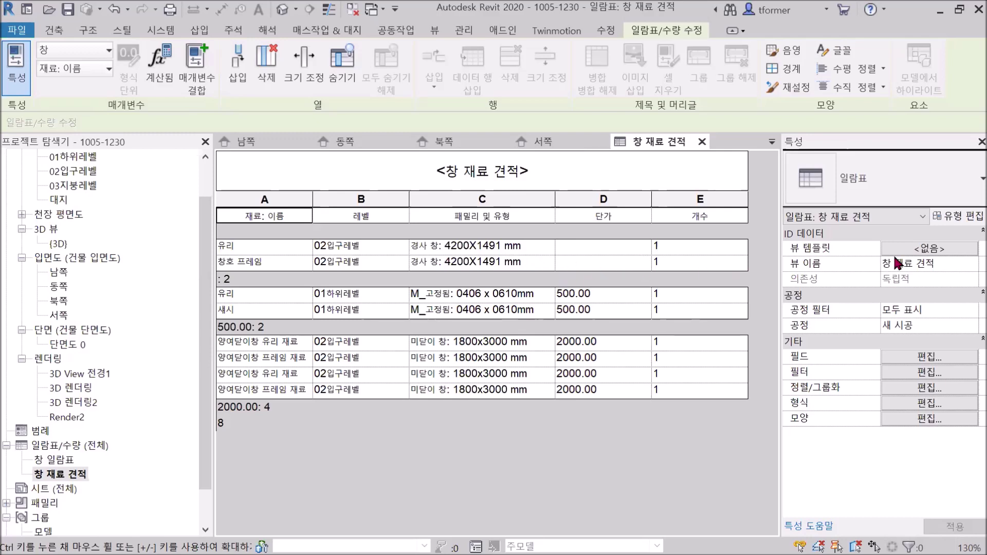
# Check the view template options of the 창 재료 견적 schedule without assigning one, and save the project
pyautogui.click(930, 249)
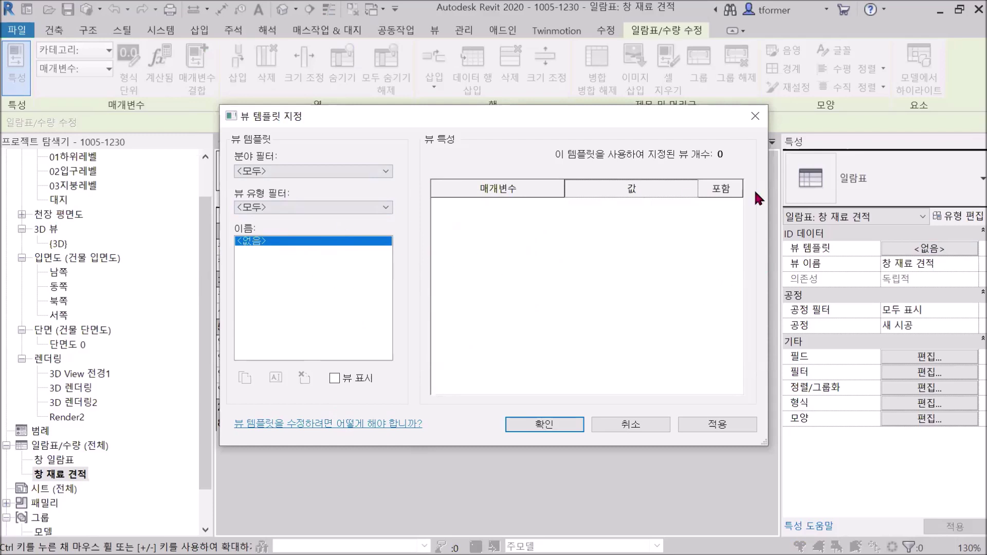
pyautogui.click(754, 117)
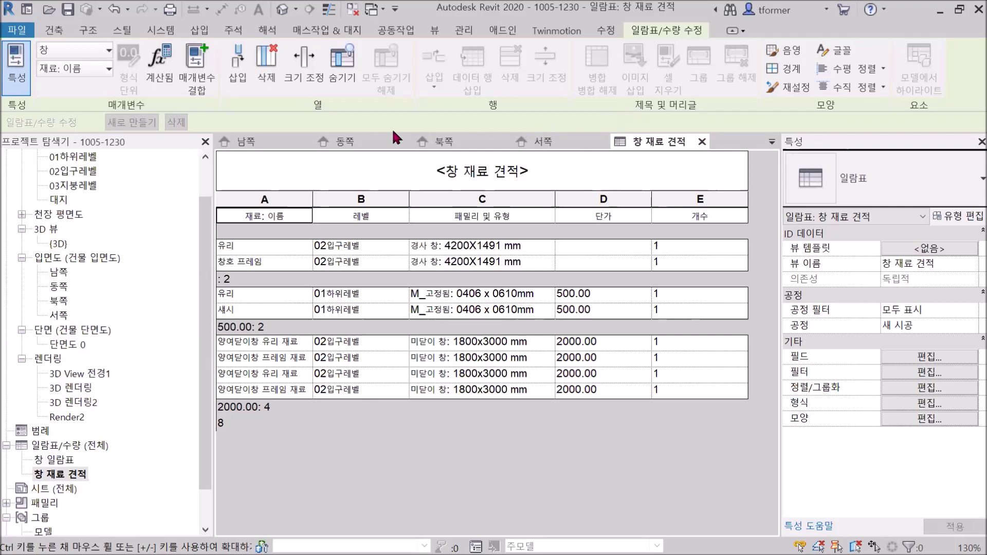
pyautogui.click(69, 10)
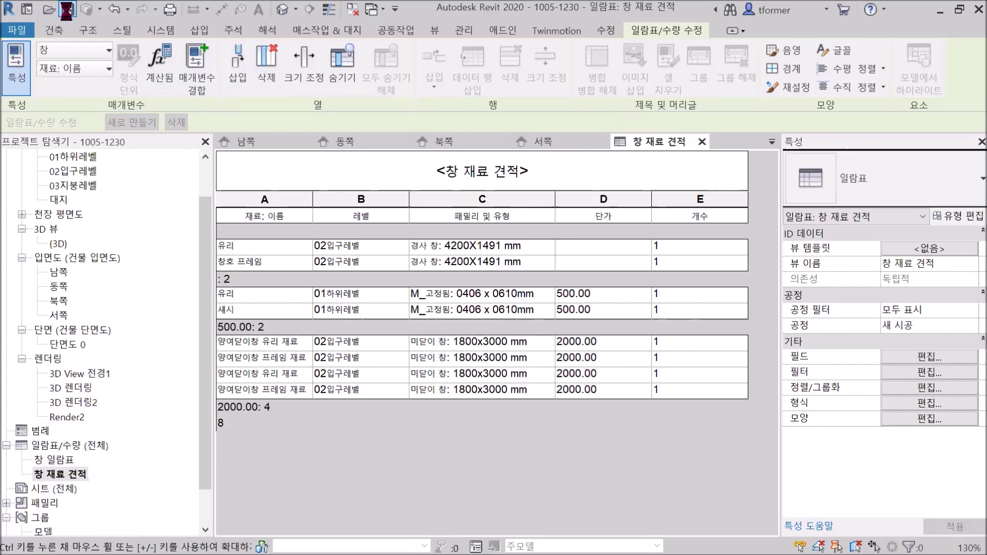
# Examine the template and file type options for creating a new project, leaving without creating one
pyautogui.click(15, 32)
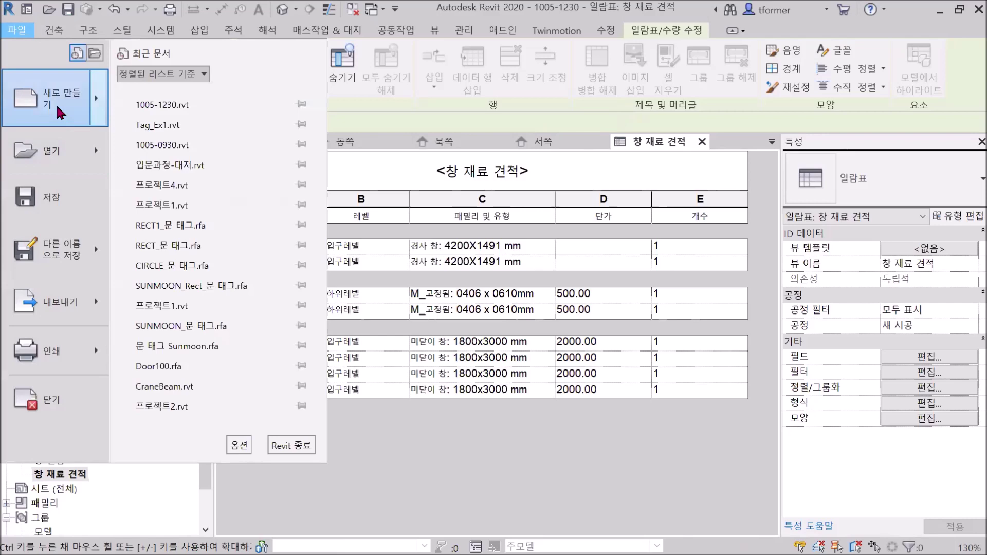
pyautogui.click(57, 105)
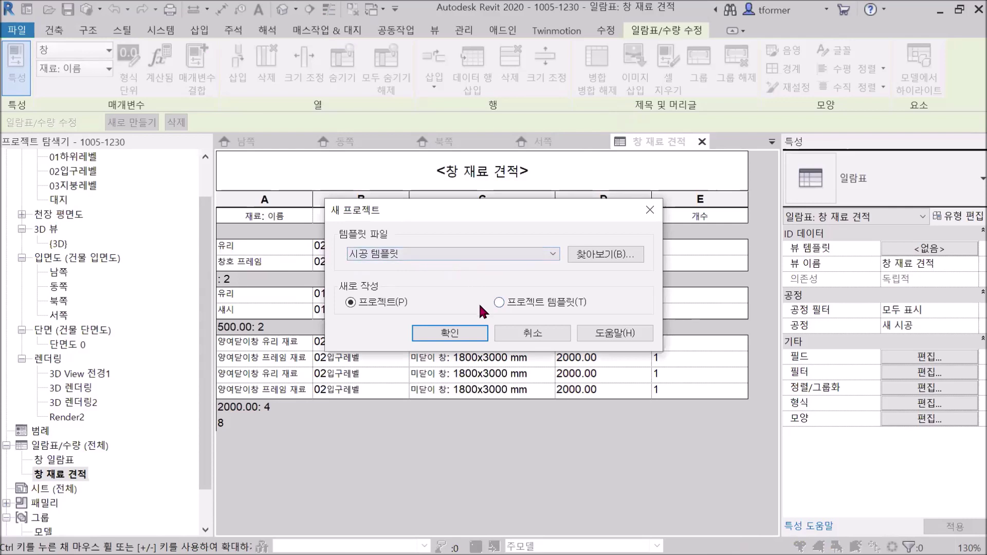
pyautogui.click(649, 210)
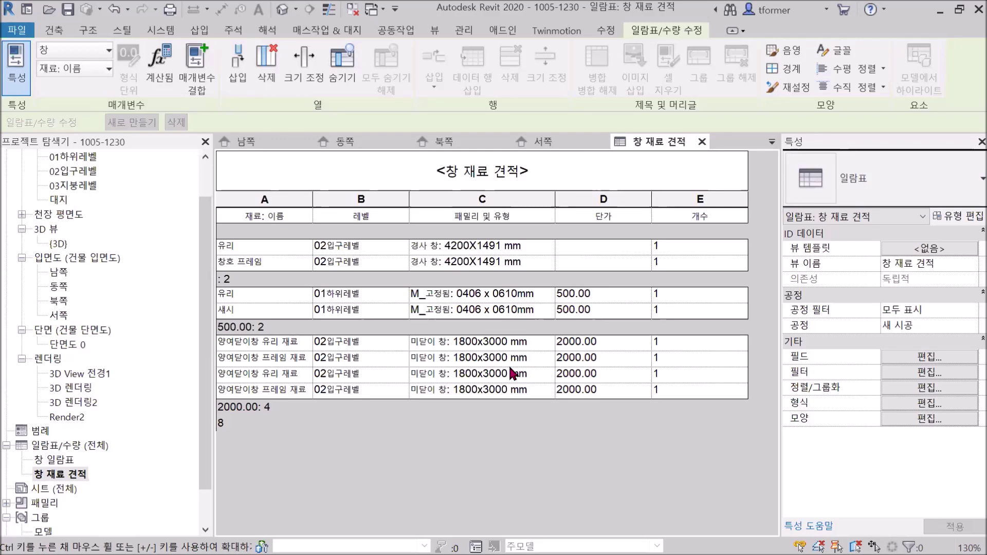
# Open the {3D} view, clear the window selection and examine the house model from a low, close angle
pyautogui.scroll(1, 110, 288)
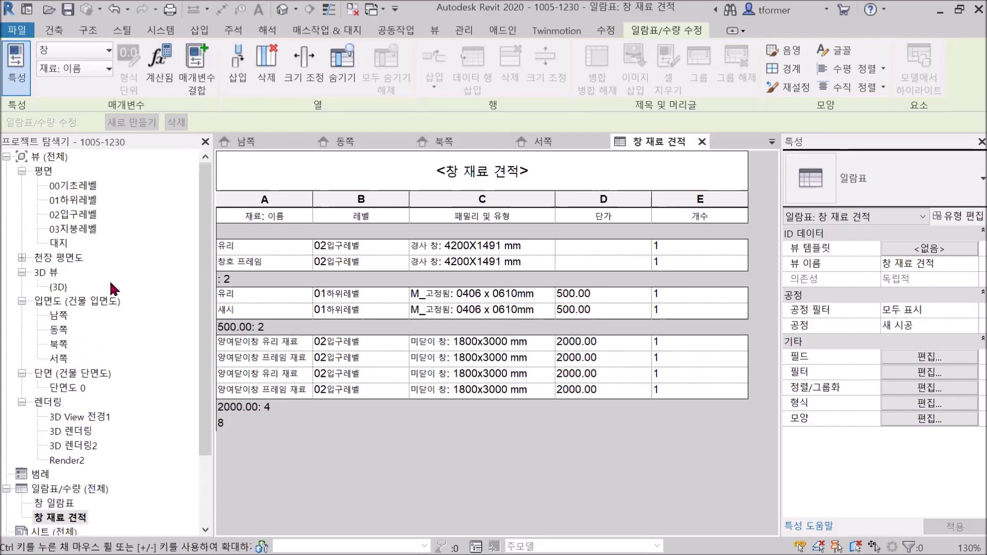
pyautogui.doubleClick(58, 286)
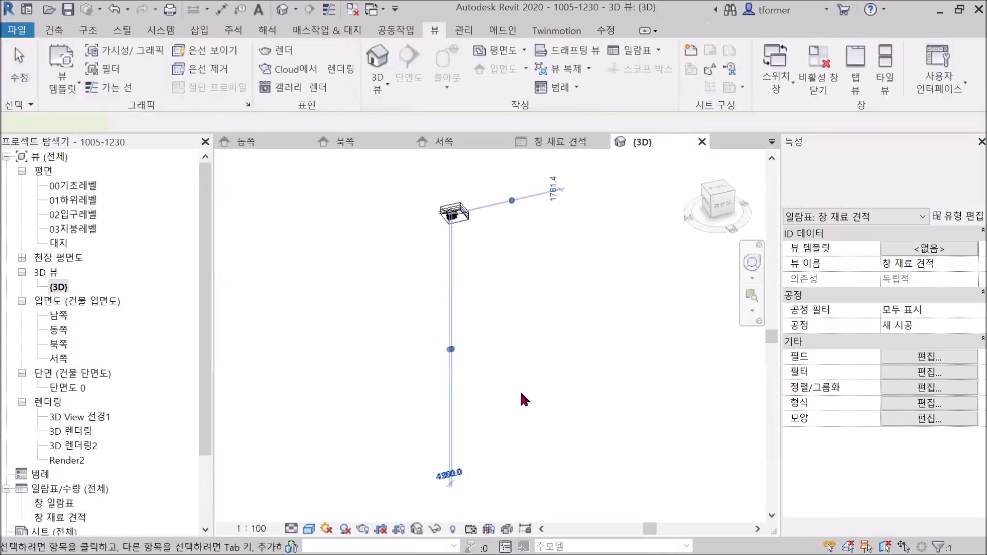
pyautogui.scroll(4, 453, 212)
pyautogui.scroll(3, 452, 335)
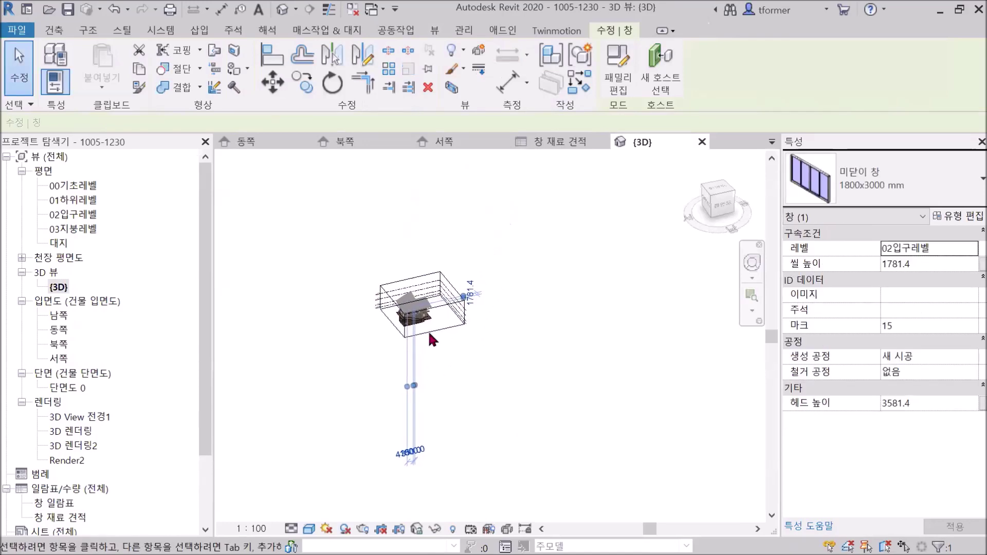
pyautogui.click(514, 381)
pyautogui.scroll(2, 463, 357)
pyautogui.moveTo(455, 342); pyautogui.dragTo(476, 532, button='middle')
pyautogui.scroll(-1, 451, 431)
pyautogui.keyDown('shift'); pyautogui.moveTo(482, 458); pyautogui.dragTo(488, 408, button='middle'); pyautogui.keyUp('shift')
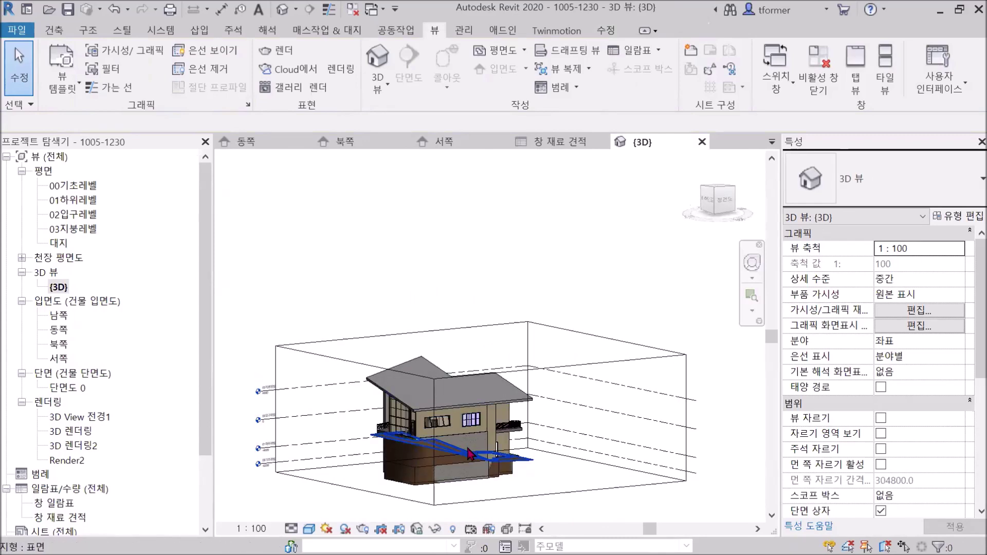
pyautogui.scroll(3, 493, 437)
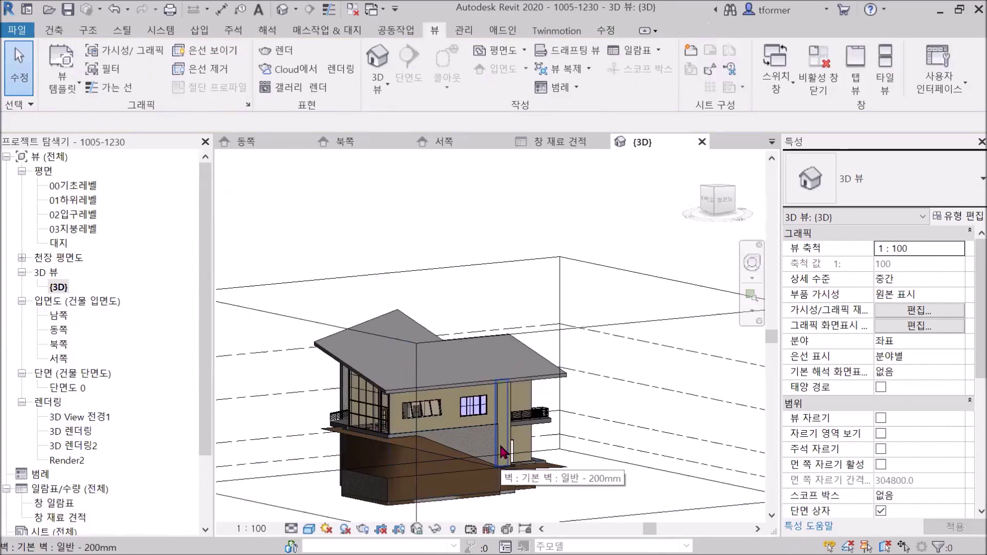
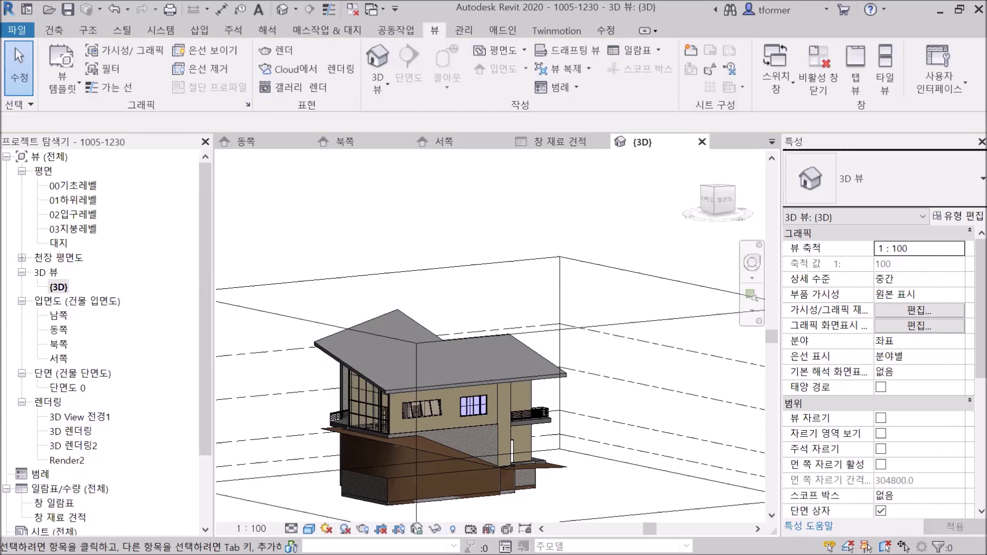
pyautogui.scroll(-2, 542, 416)
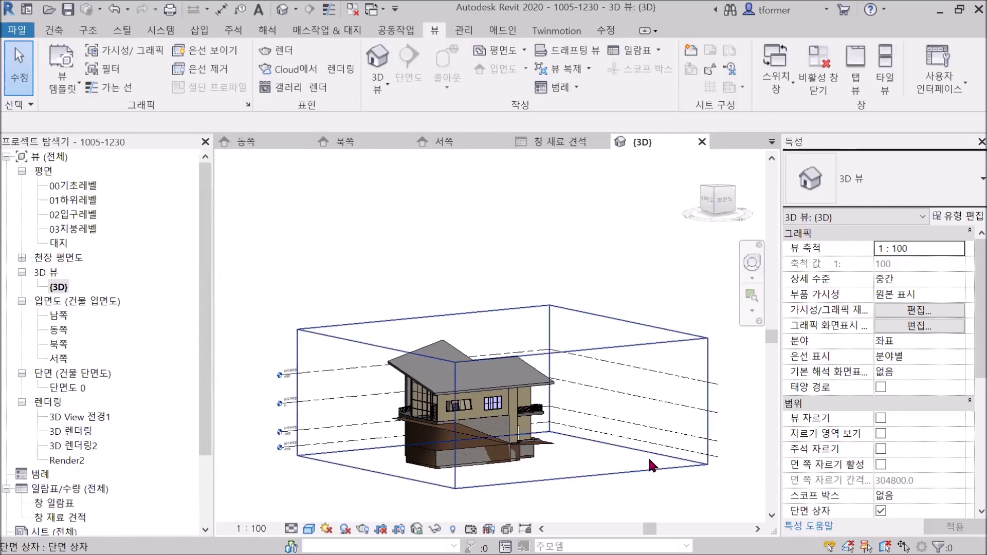
pyautogui.scroll(3, 590, 238)
pyautogui.moveTo(590, 241); pyautogui.dragTo(562, 276, button='middle')
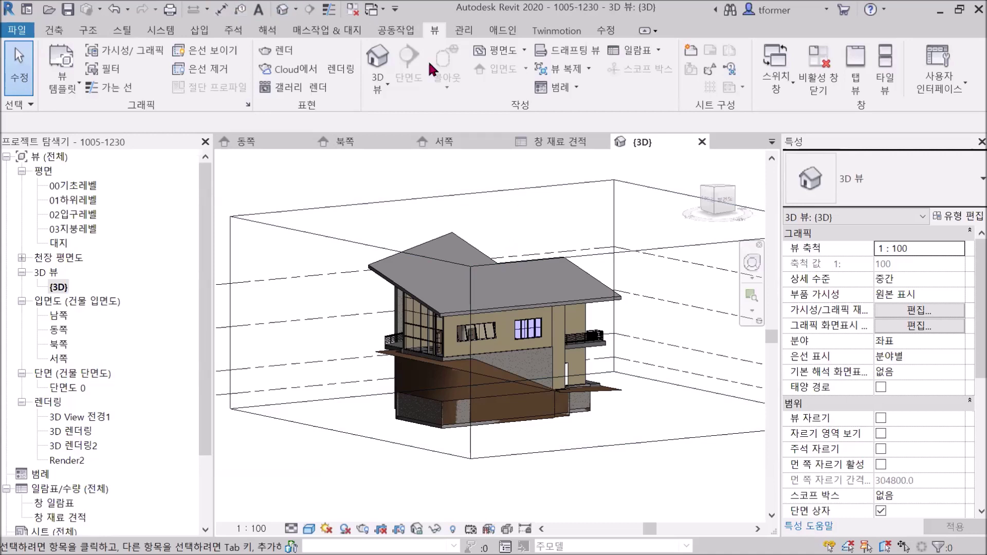
# Switch to the lesson PDF in Acrobat Reader and skim Steps 34 to 39 on wall takeoff, rooms, legends and sun settings
pyautogui.hotkey('ctrl', 'Tab')
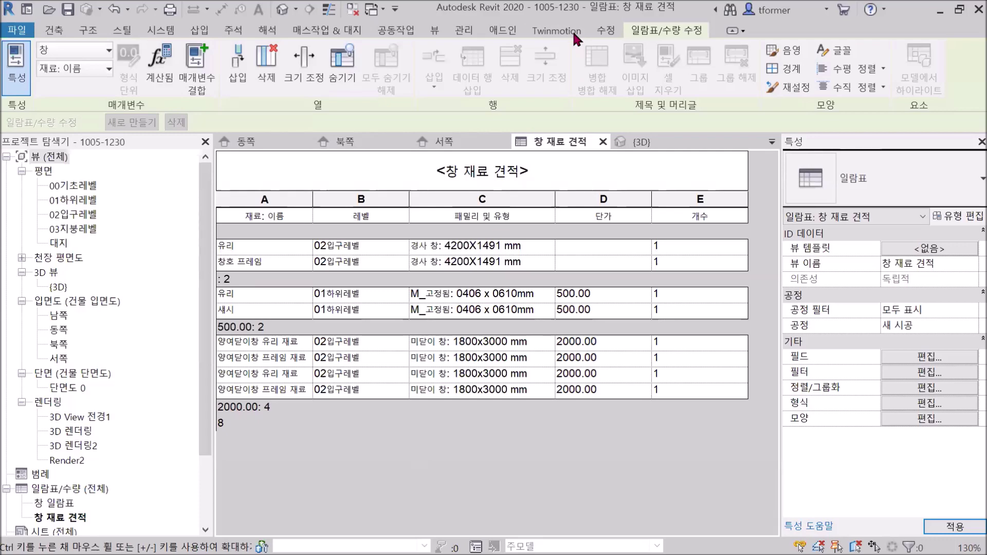
pyautogui.hotkey('alt', 'Tab')
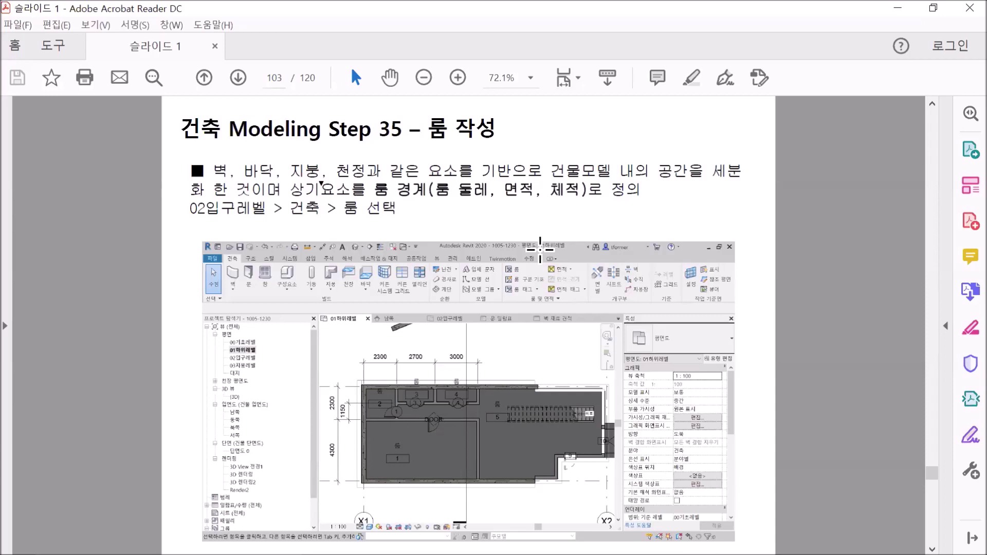
pyautogui.scroll(-2, 539, 250)
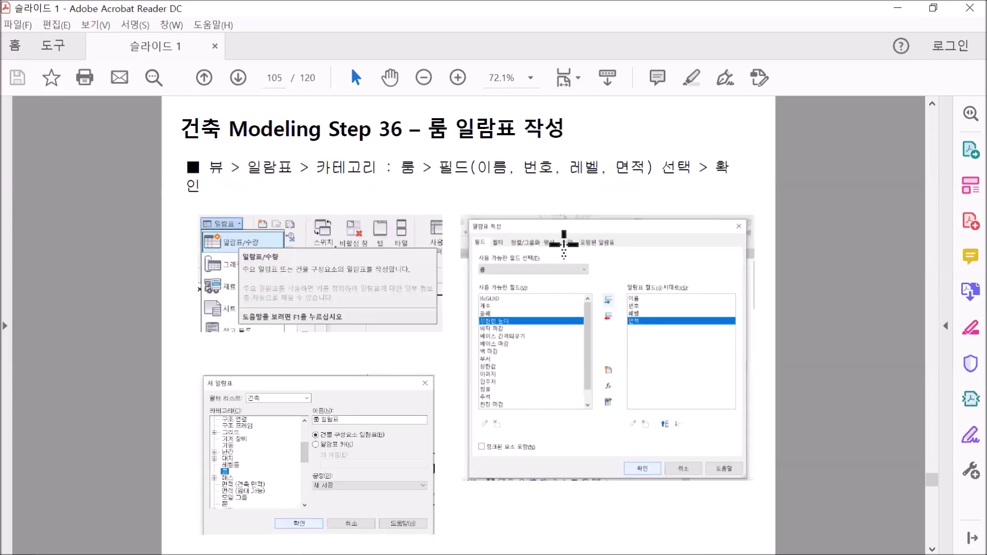
pyautogui.scroll(-1, 566, 247)
pyautogui.scroll(-1, 568, 262)
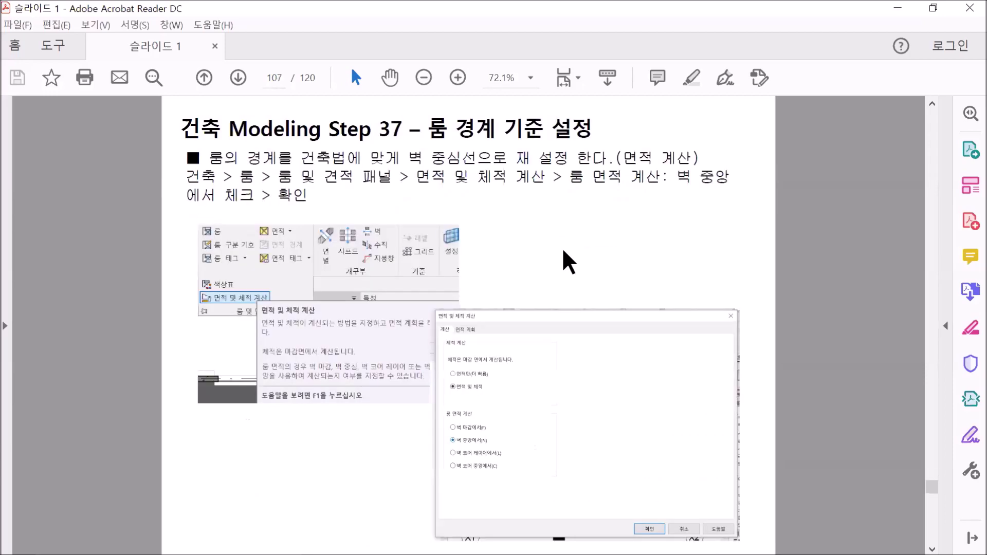
pyautogui.scroll(-1, 567, 262)
pyautogui.scroll(-1, 564, 257)
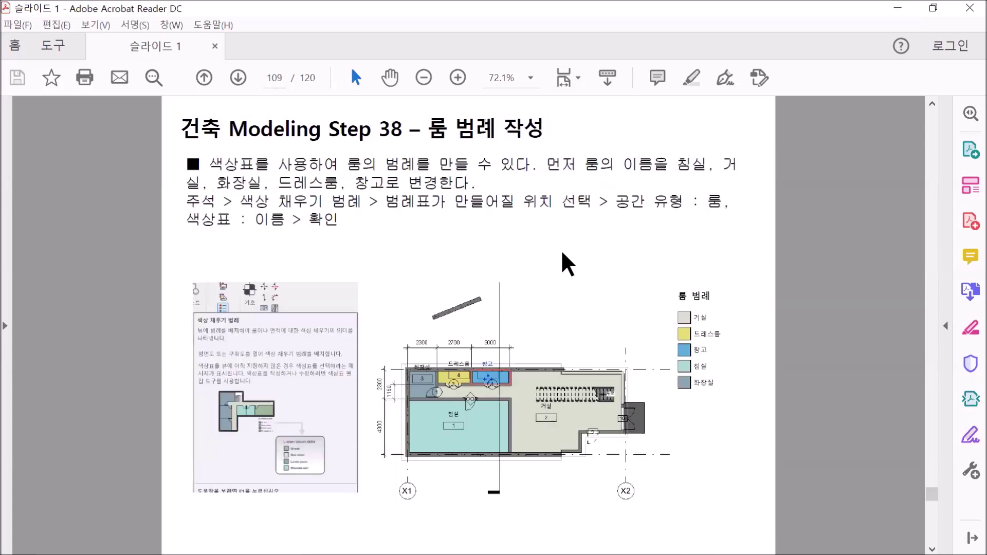
pyautogui.scroll(-2, 564, 257)
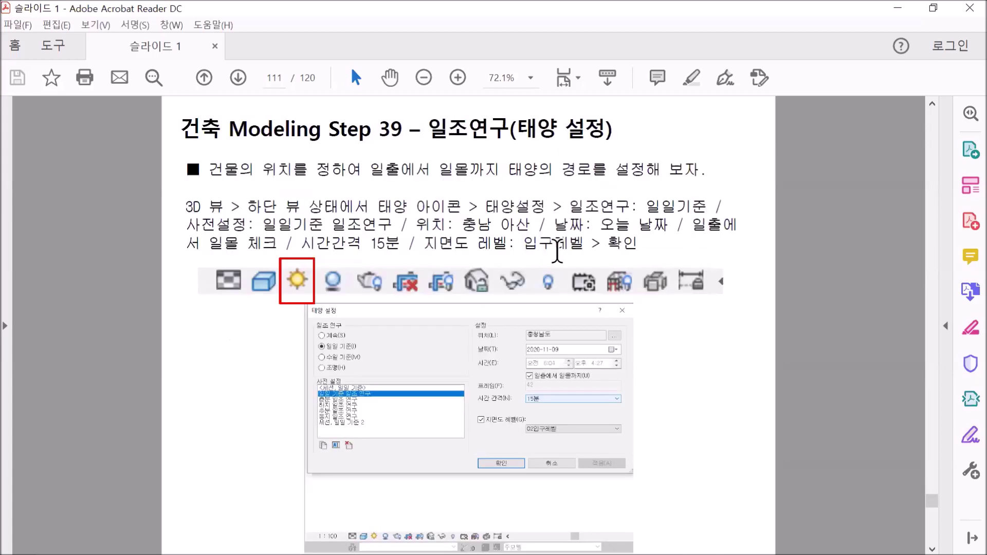
pyautogui.scroll(2, 560, 252)
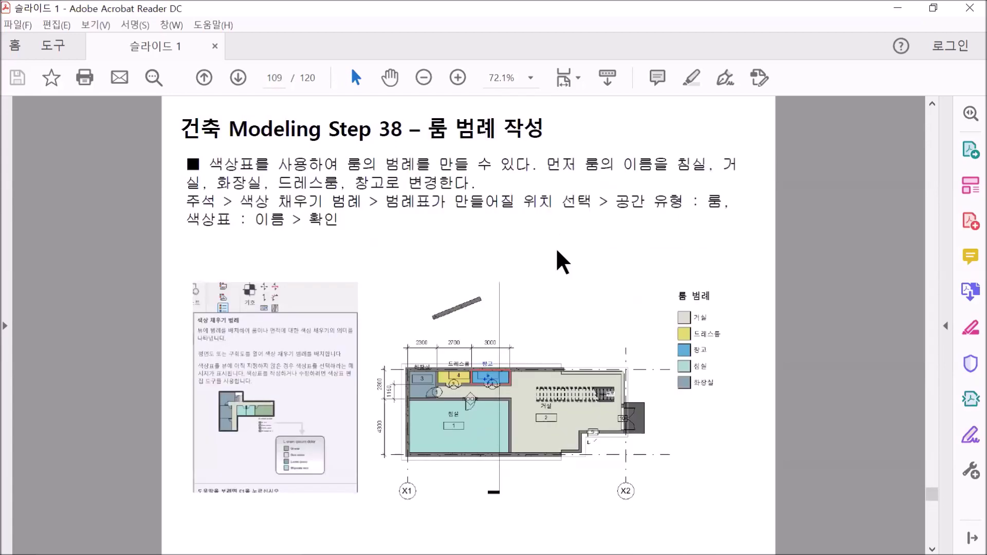
pyautogui.scroll(-1, 558, 258)
pyautogui.scroll(-1, 563, 264)
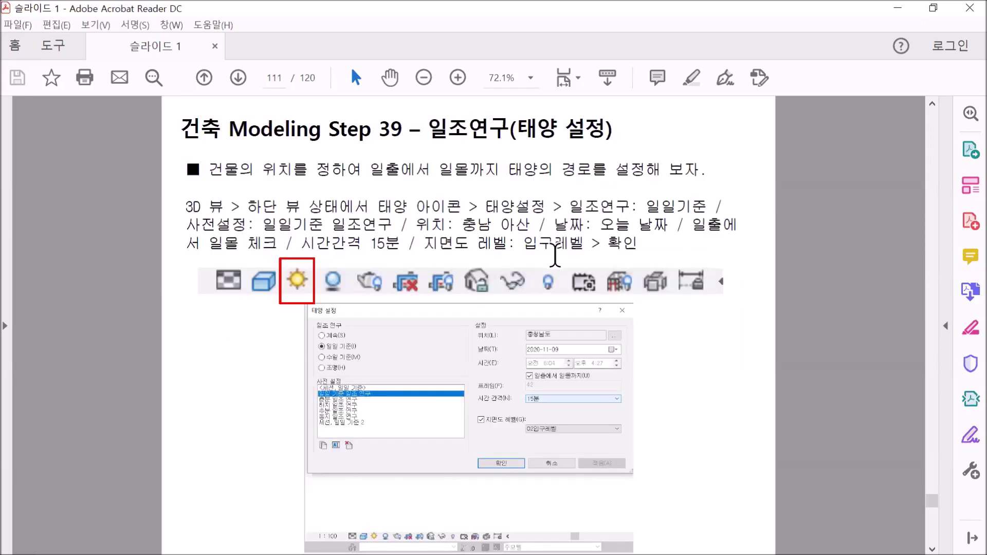
pyautogui.scroll(1, 554, 254)
pyautogui.scroll(7, 555, 253)
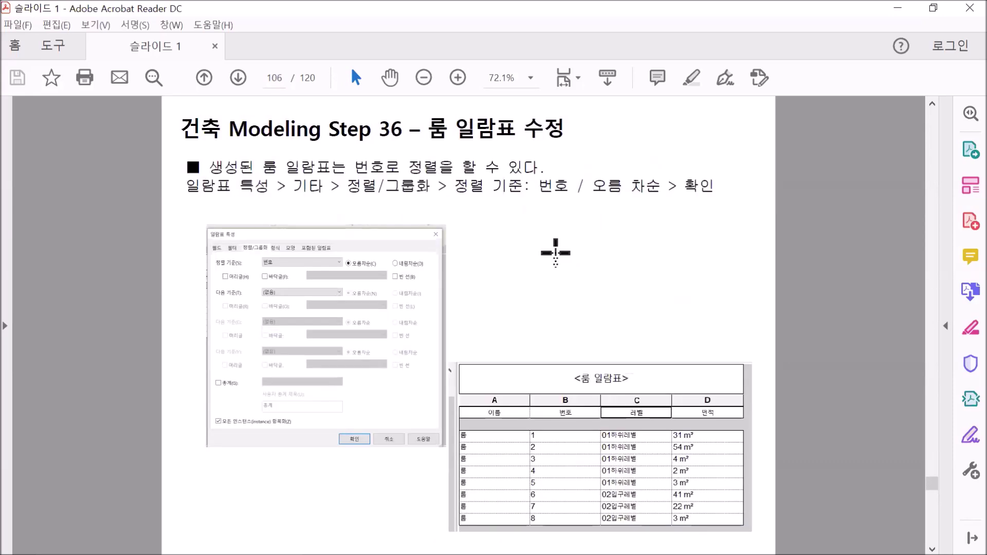
pyautogui.scroll(2, 556, 253)
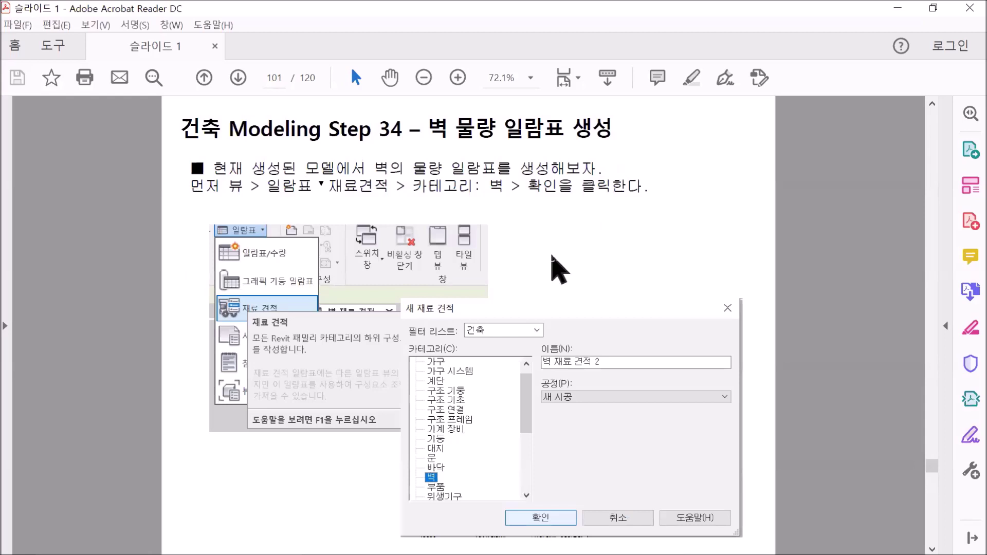
# Read the lesson pages from the Step 34 wall takeoff fields through Step 39, and return to the Step 35 room creation page for 01하위레벨
pyautogui.scroll(-1, 553, 260)
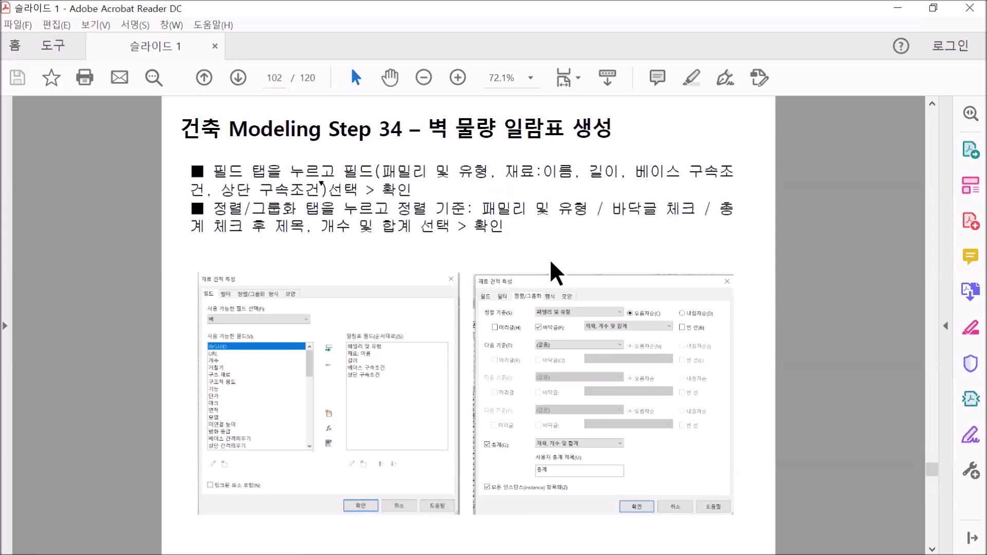
pyautogui.scroll(-1, 549, 272)
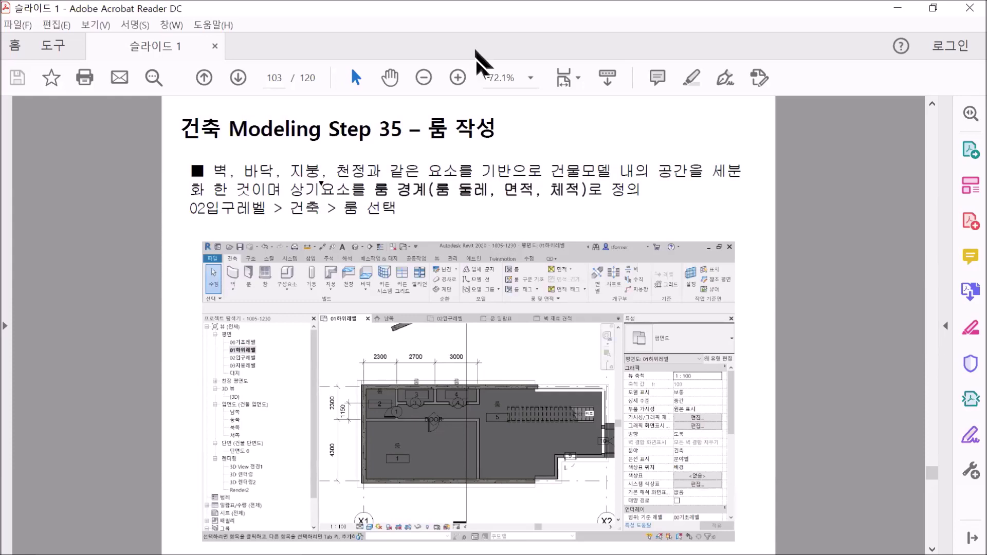
pyautogui.press('Right')
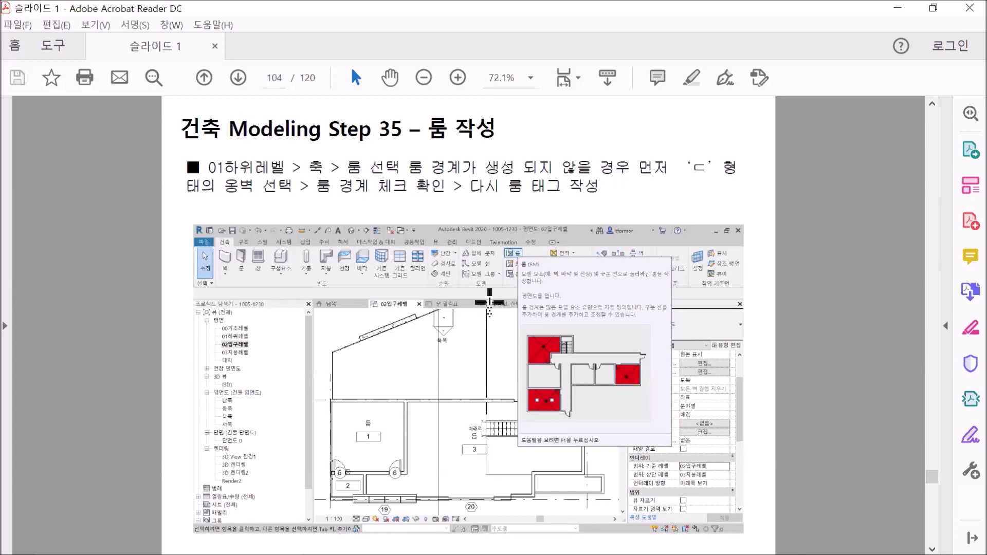
pyautogui.scroll(-1, 459, 337)
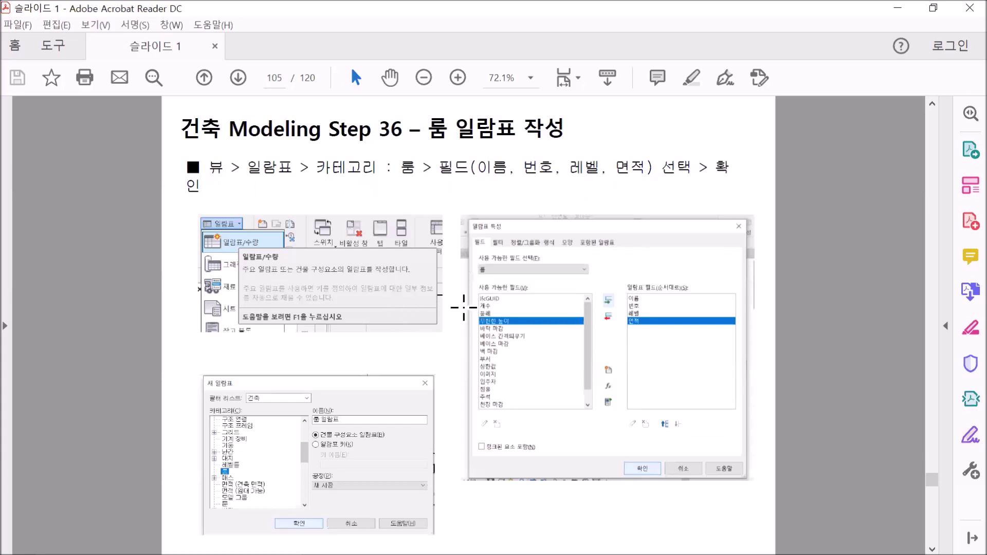
pyautogui.scroll(-1, 463, 307)
pyautogui.scroll(-1, 459, 319)
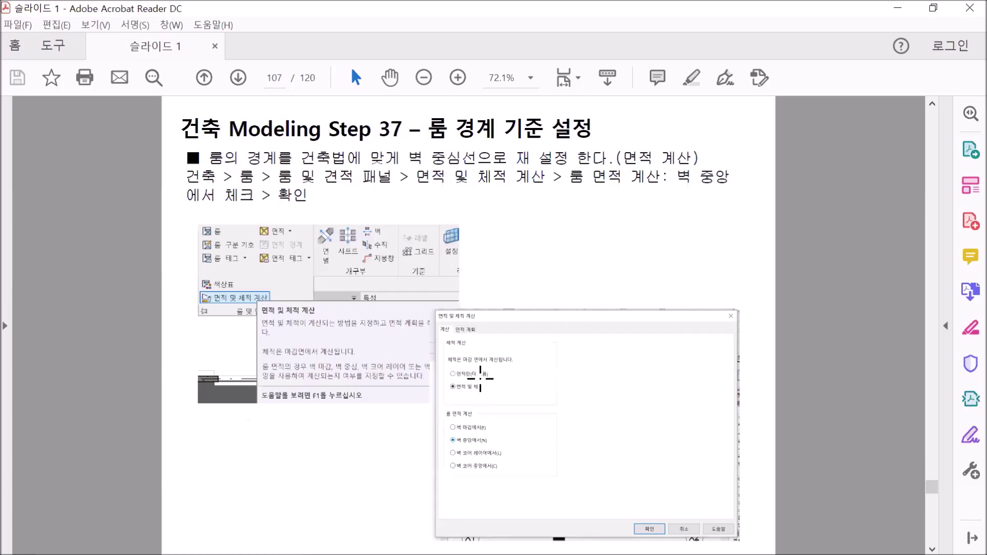
pyautogui.press('Right')
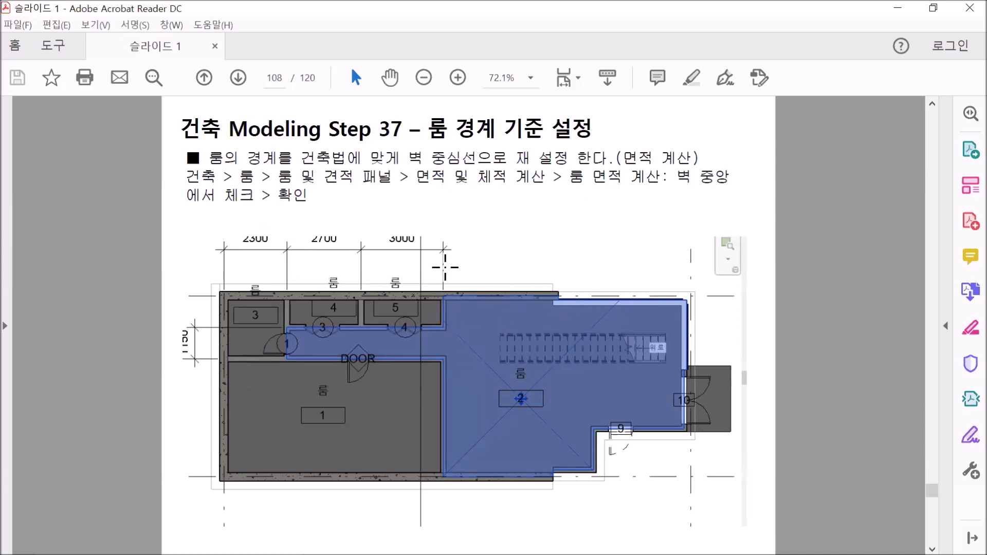
pyautogui.scroll(-1, 497, 260)
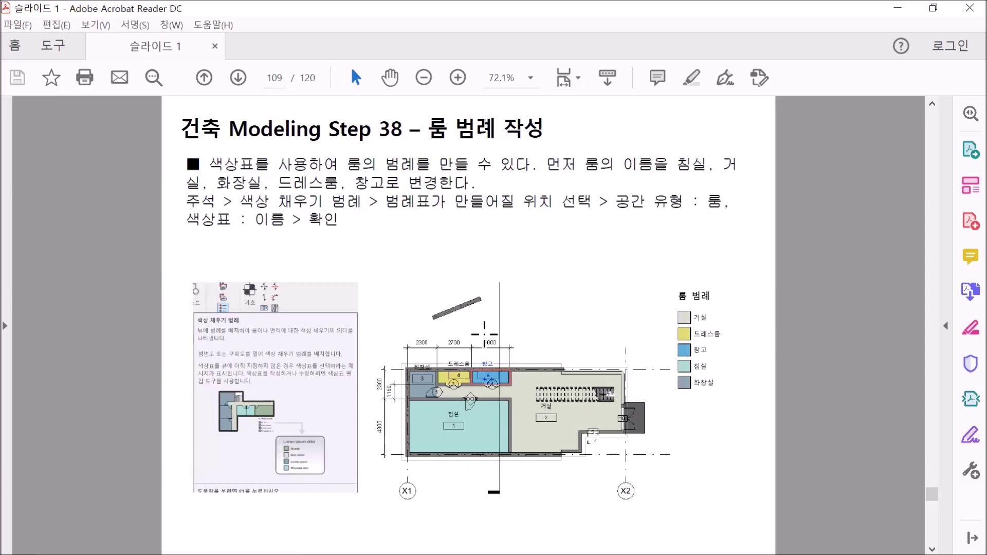
pyautogui.scroll(-1, 485, 326)
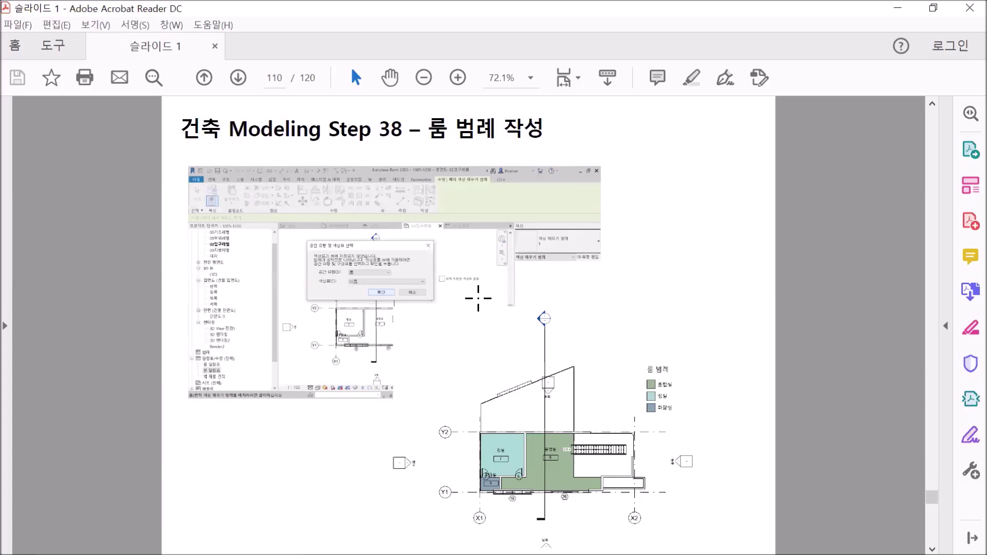
pyautogui.scroll(-1, 478, 299)
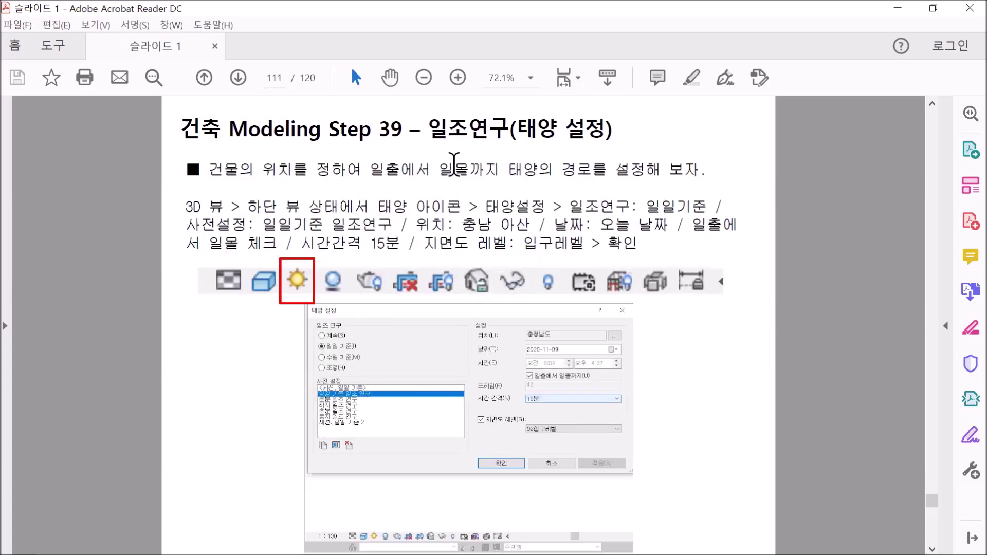
pyautogui.scroll(5, 407, 218)
pyautogui.scroll(1, 392, 216)
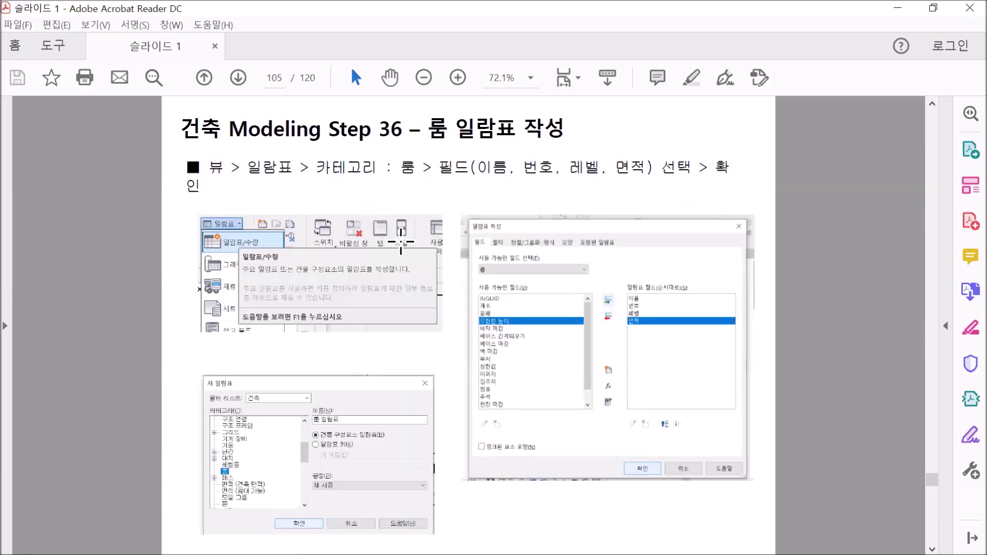
pyautogui.scroll(1, 393, 242)
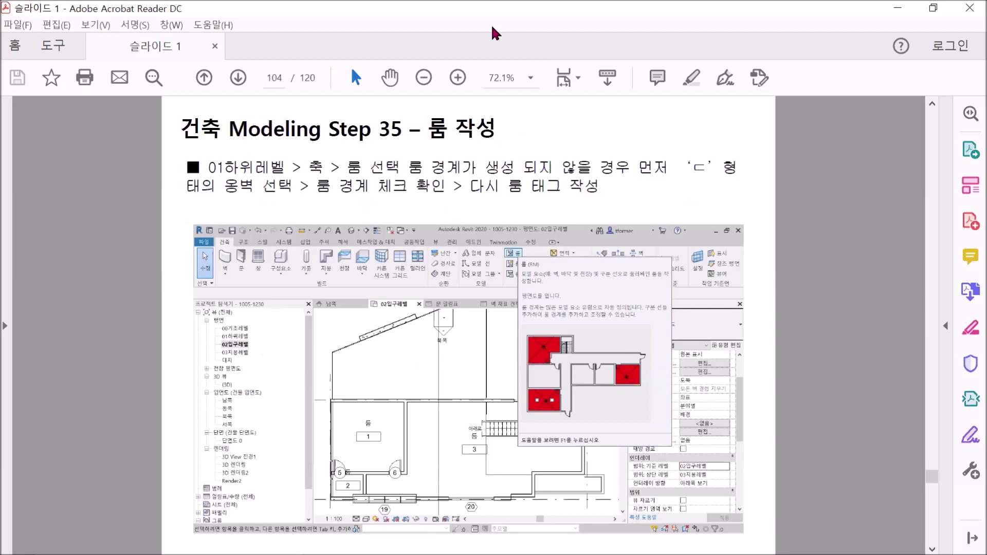
# Recheck the handout's Step 34 wall takeoff page, switch back to Revit and open the 01하위레벨 floor plan
pyautogui.scroll(2, 499, 272)
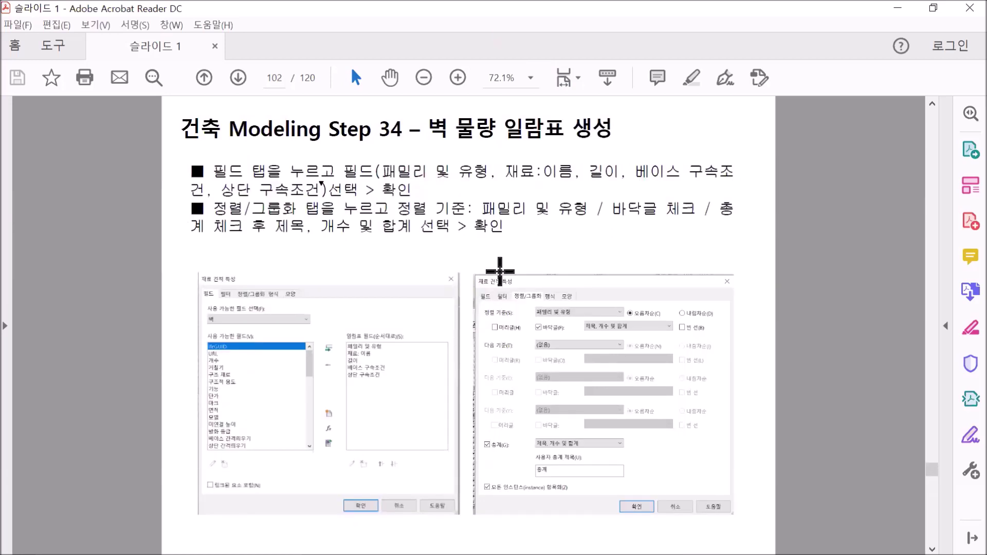
pyautogui.scroll(-2, 502, 269)
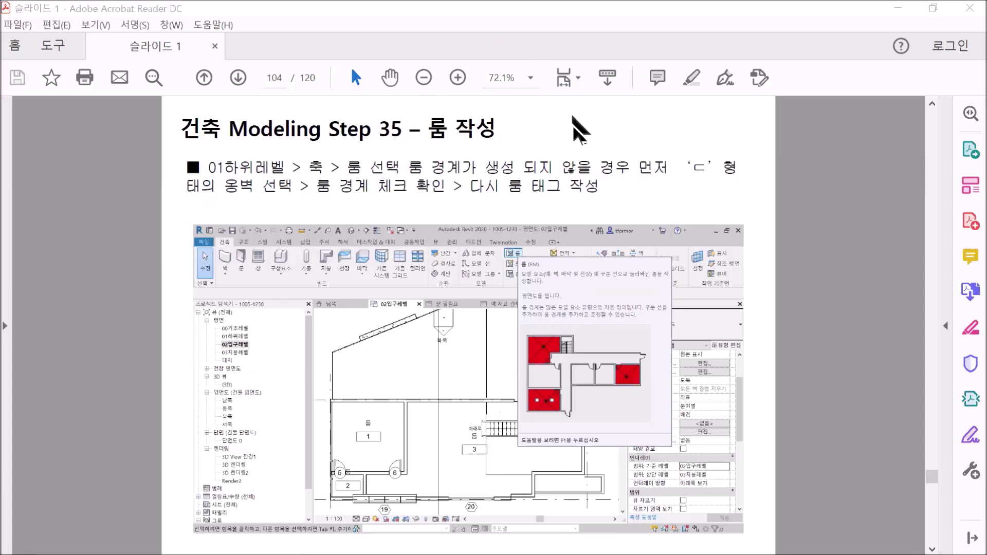
pyautogui.hotkey('alt', 'Tab')
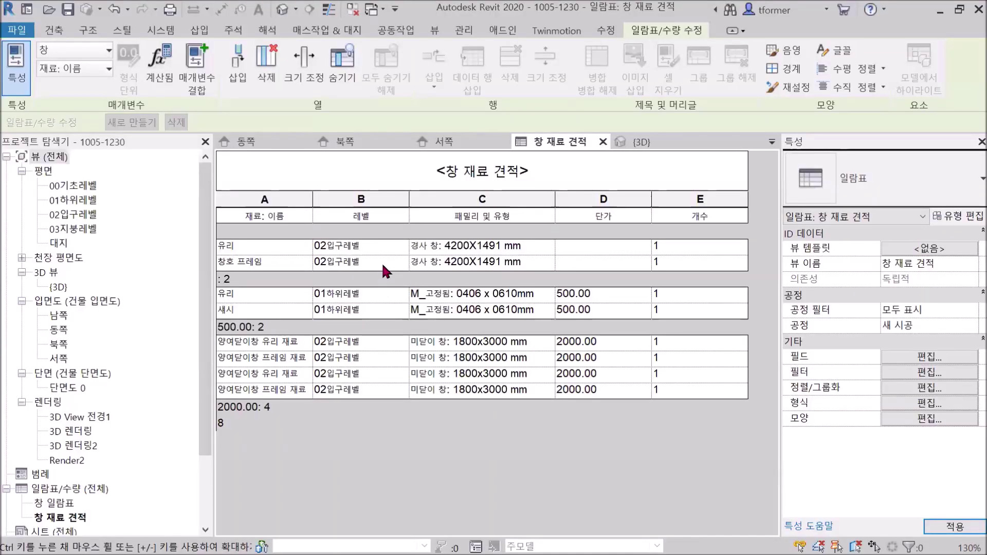
pyautogui.doubleClick(78, 199)
pyautogui.moveTo(381, 298); pyautogui.dragTo(408, 203, button='middle')
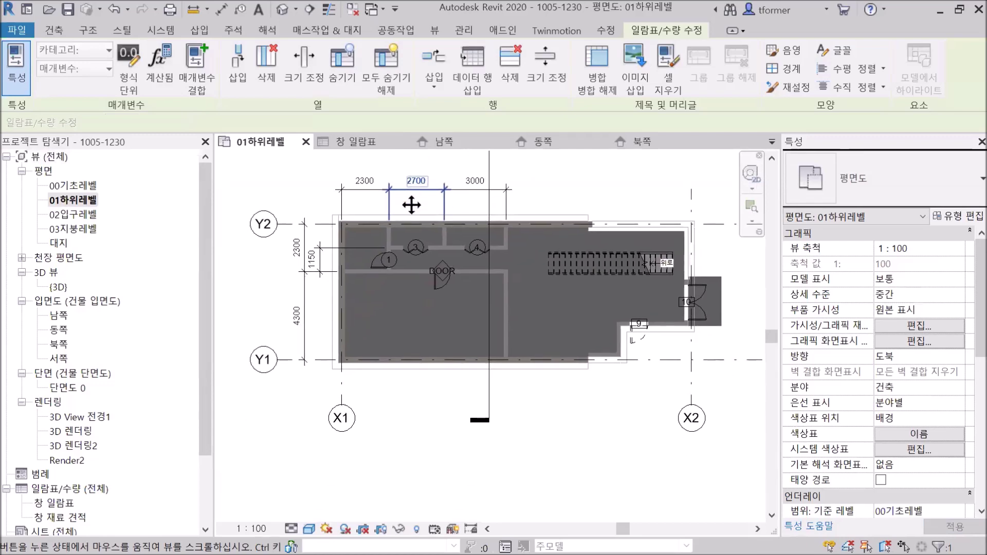
pyautogui.scroll(3, 441, 280)
pyautogui.moveTo(469, 280); pyautogui.dragTo(429, 319, button='middle')
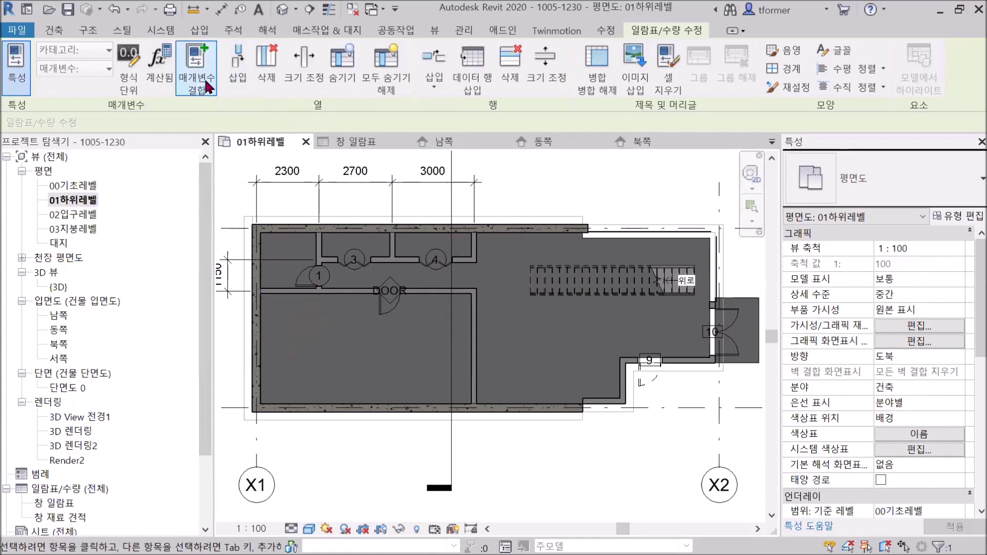
# Try to tag untagged selected objects in the current view, using only the 룸 태그 category without a leader
pyautogui.click(234, 31)
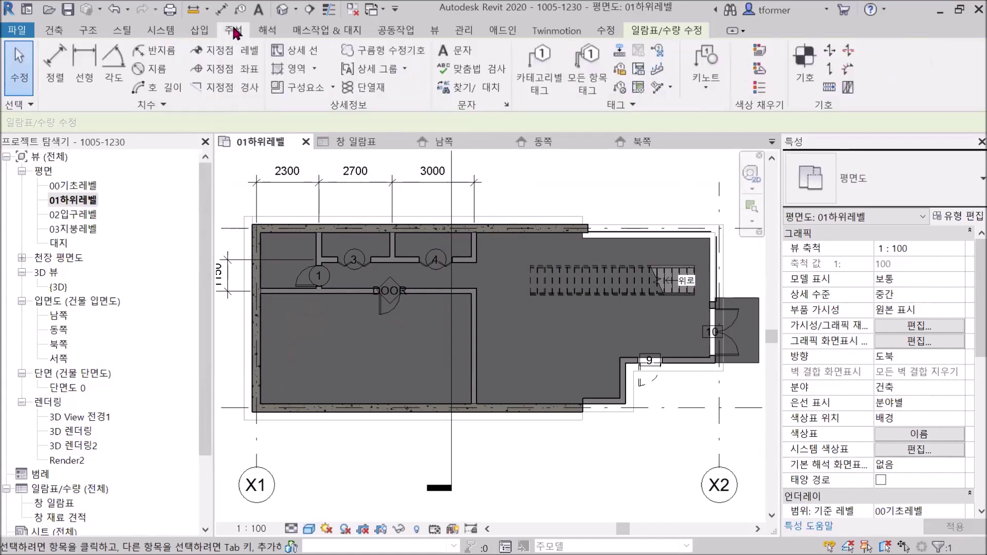
pyautogui.click(584, 65)
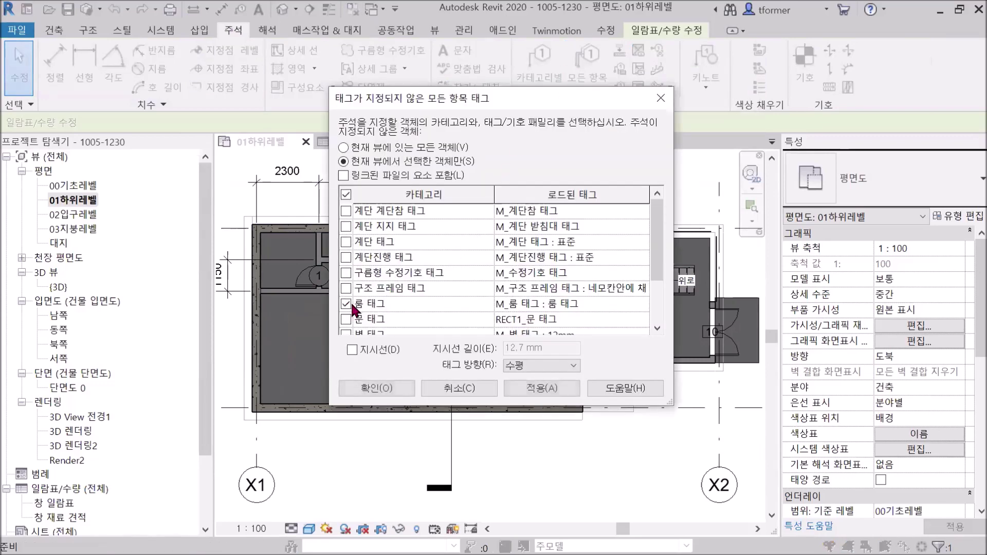
pyautogui.click(539, 390)
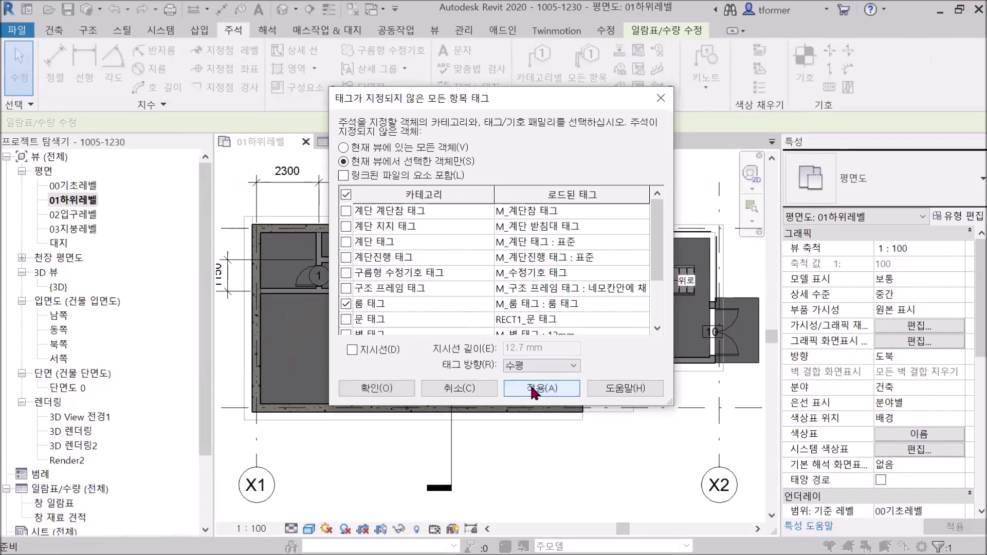
pyautogui.click(379, 391)
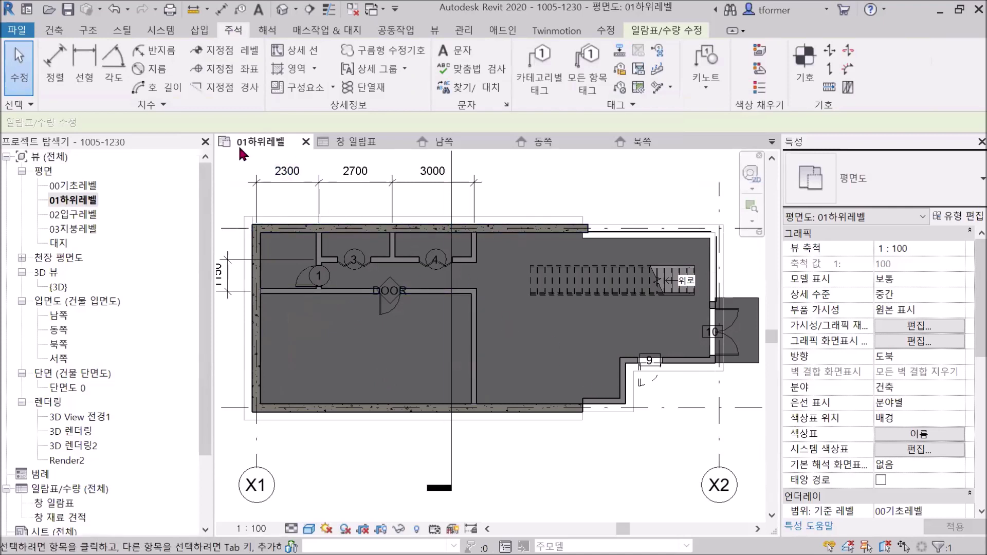
pyautogui.click(53, 31)
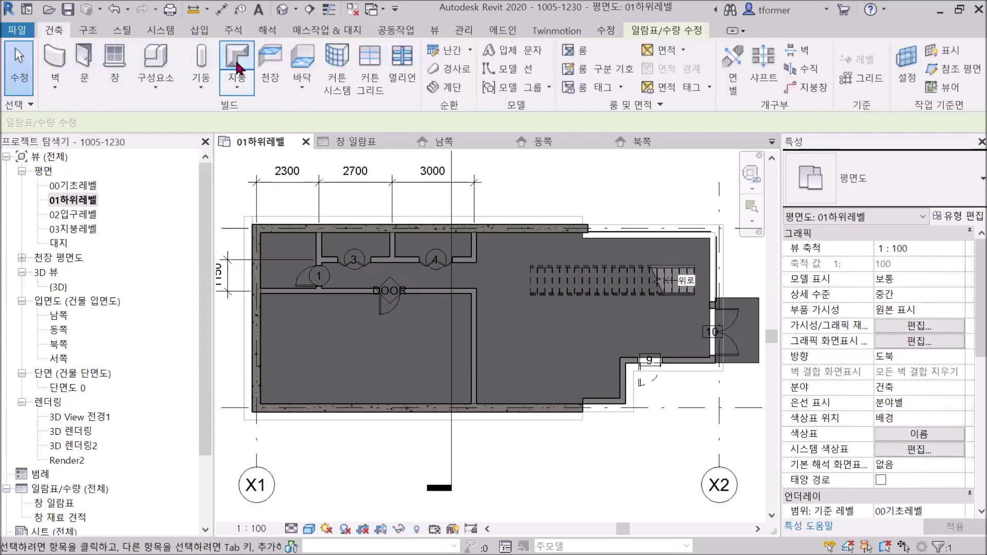
pyautogui.click(580, 47)
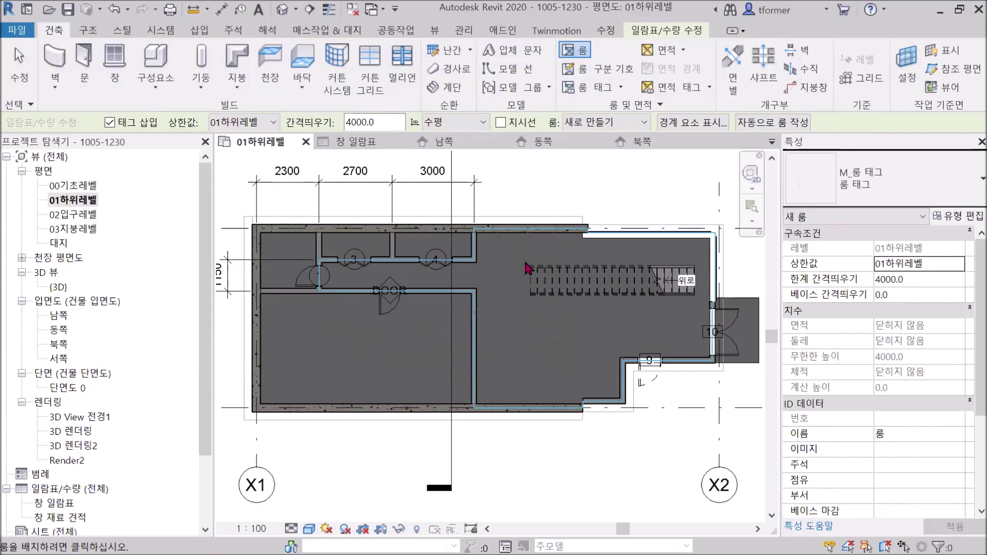
pyautogui.press('Escape')
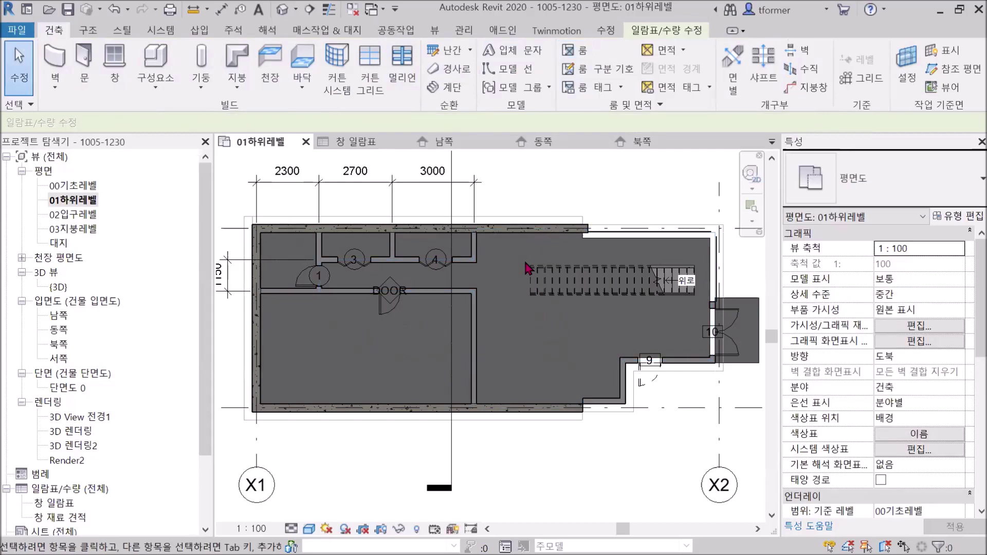
# Select the three 300 mm concrete retaining walls forming the ㄷ shape and check their 룸 경계 property
pyautogui.click(525, 234)
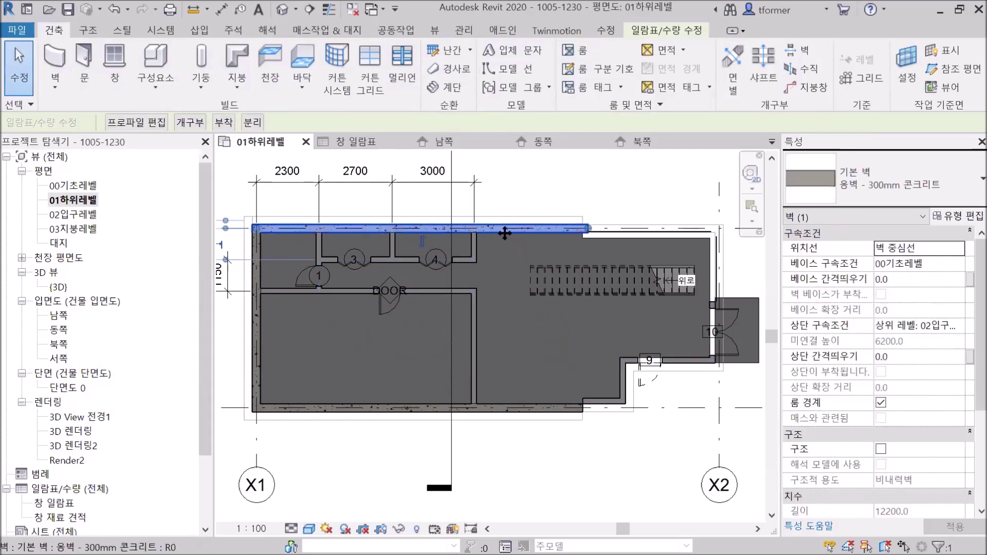
pyautogui.keyDown('ctrl'); pyautogui.click(255, 340); pyautogui.keyUp('ctrl')
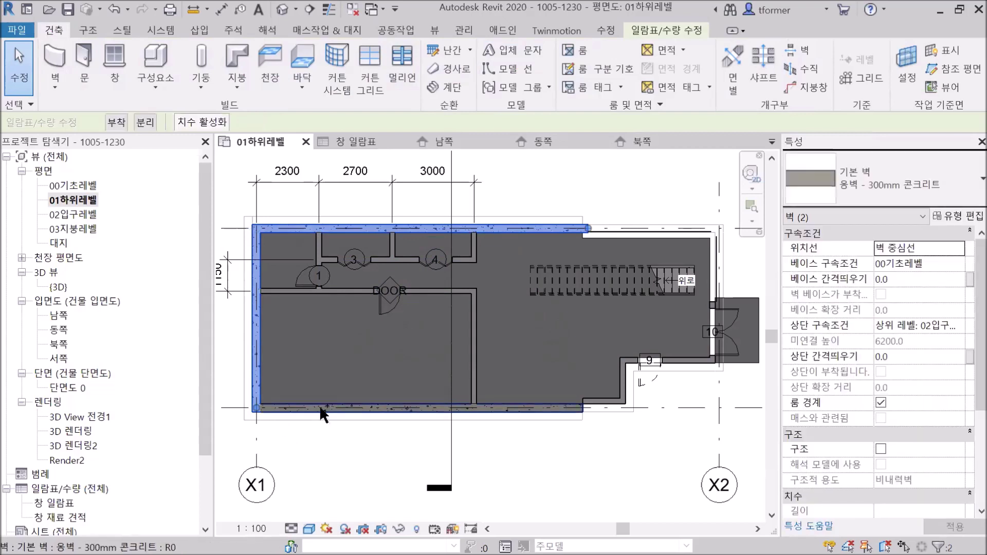
pyautogui.keyDown('ctrl'); pyautogui.click(313, 411); pyautogui.keyUp('ctrl')
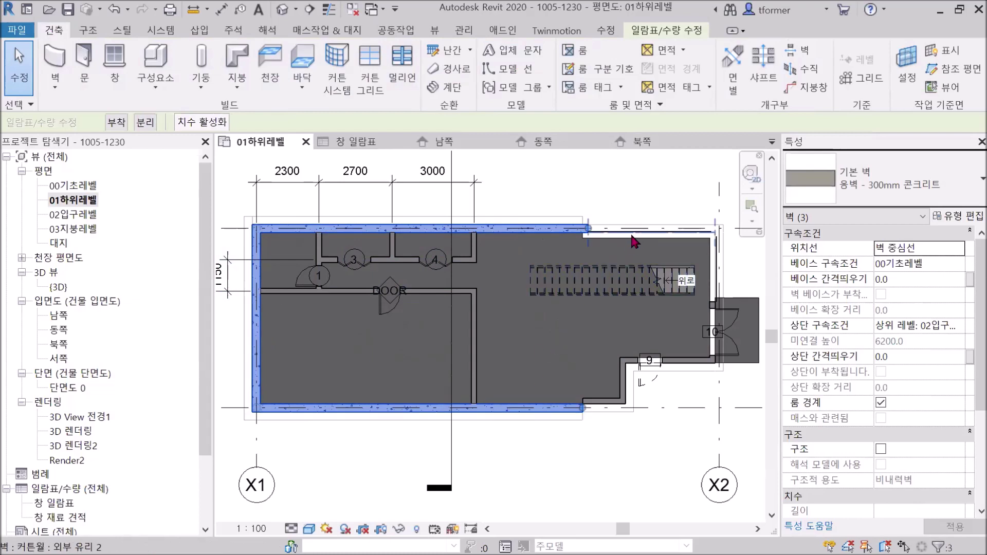
# Place tagged rooms in the stair hall, the large room beside it and the three small rooms along the Y2 wall
pyautogui.click(575, 50)
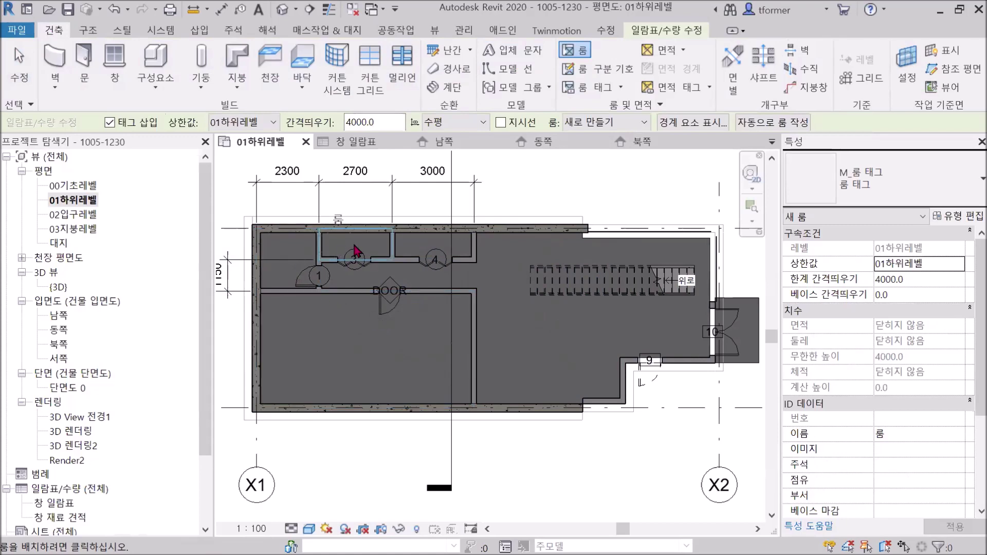
pyautogui.click(562, 313)
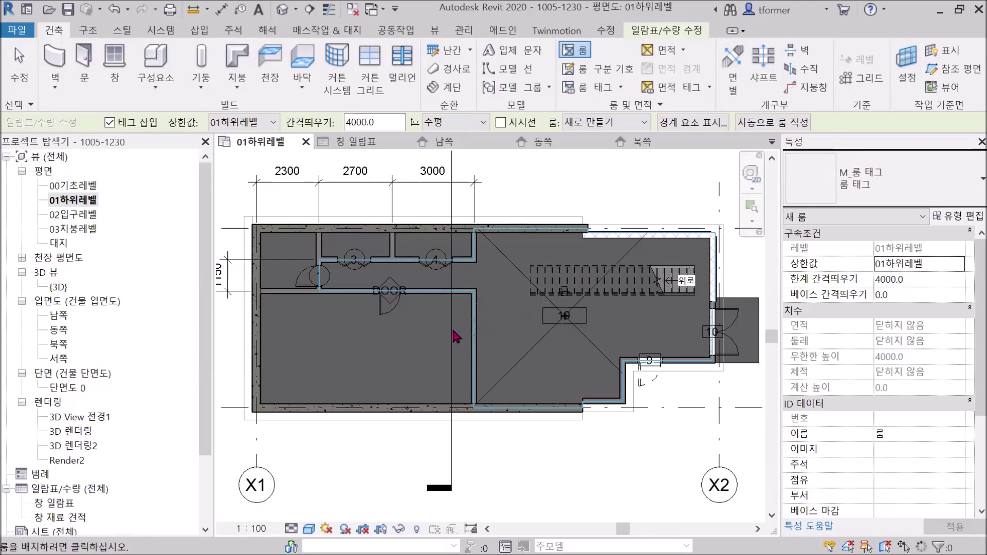
pyautogui.click(352, 357)
pyautogui.click(283, 255)
pyautogui.click(363, 248)
pyautogui.click(441, 248)
pyautogui.rightClick(599, 171)
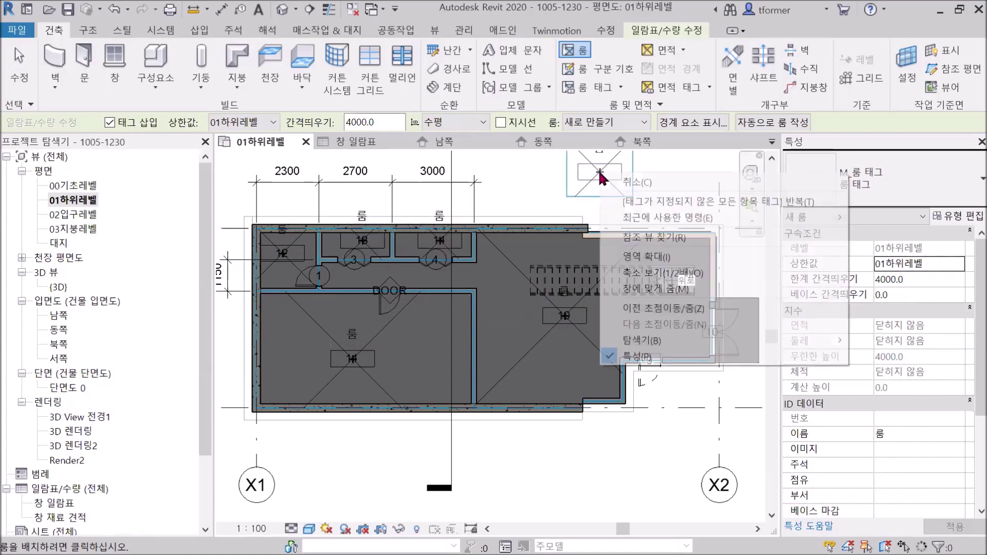
pyautogui.click(633, 184)
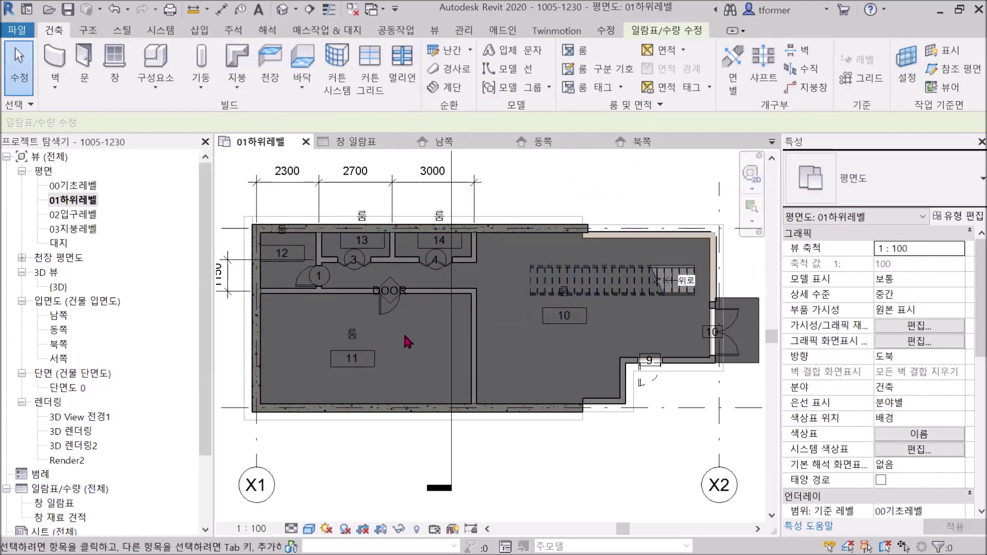
# Rename room 10, the hall with the stairs, to 거실 through its room tag
pyautogui.scroll(3, 406, 339)
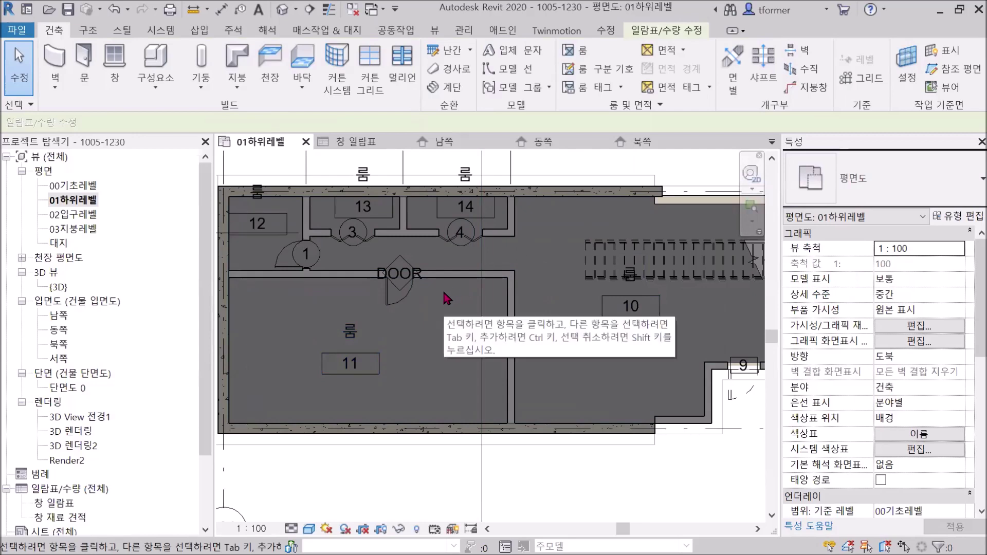
pyautogui.scroll(-2, 380, 311)
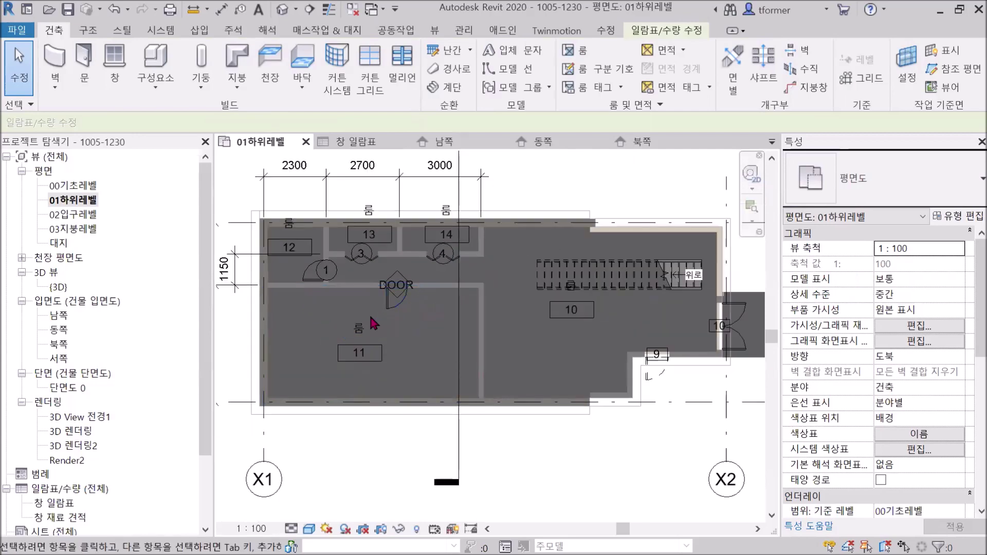
pyautogui.moveTo(375, 307); pyautogui.dragTo(357, 361, button='middle')
pyautogui.scroll(3, 329, 362)
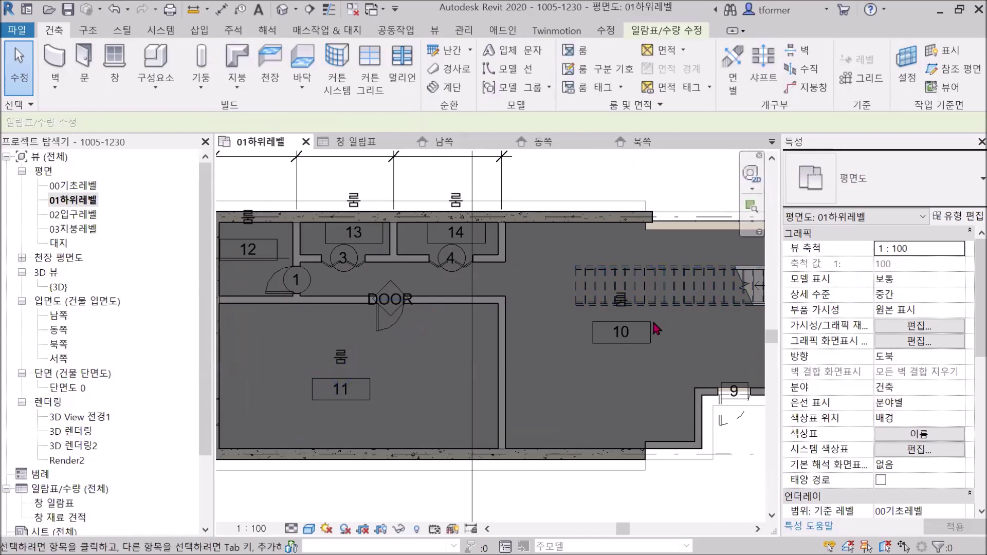
pyautogui.scroll(3, 631, 313)
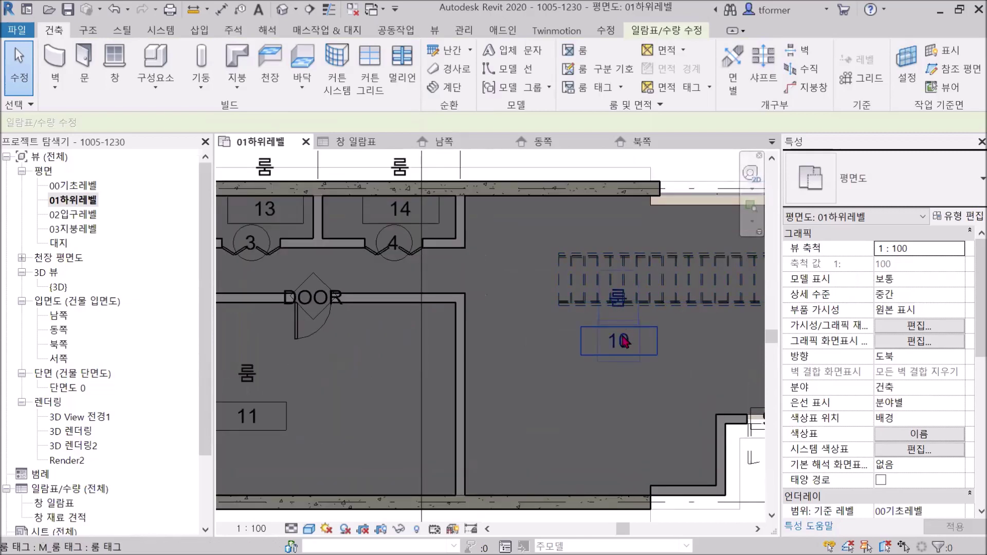
pyautogui.click(624, 298)
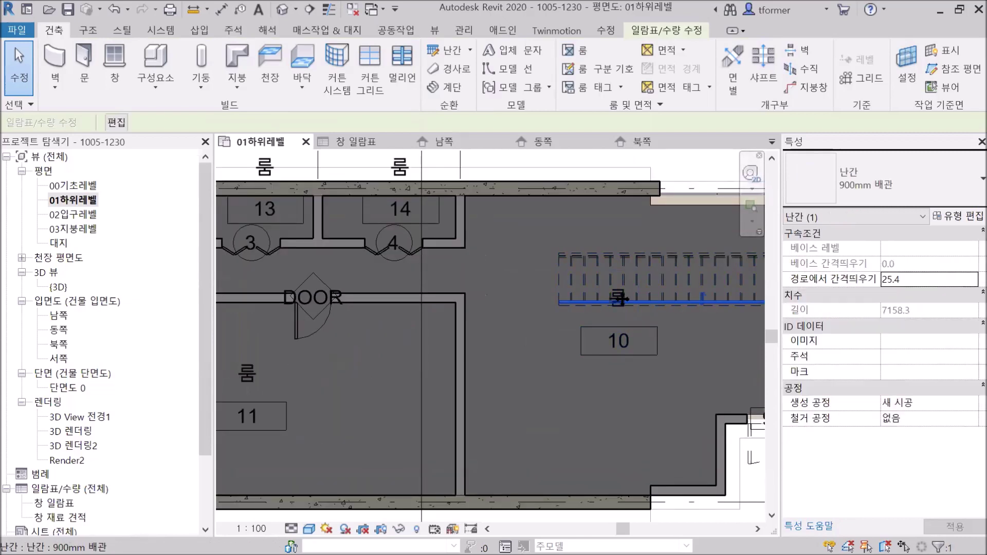
pyautogui.click(623, 340)
pyautogui.click(613, 321)
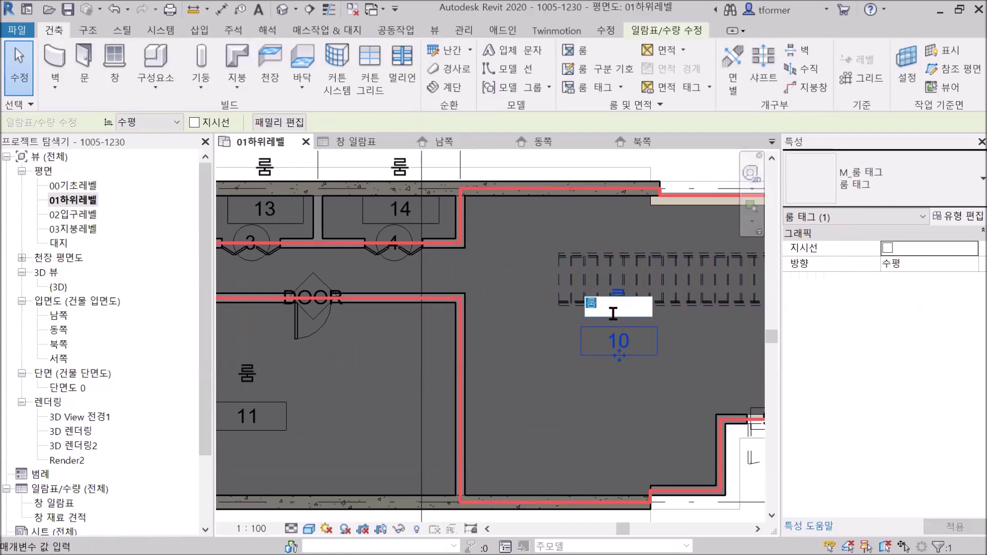
pyautogui.write('rjtlf')
pyautogui.press('Return')
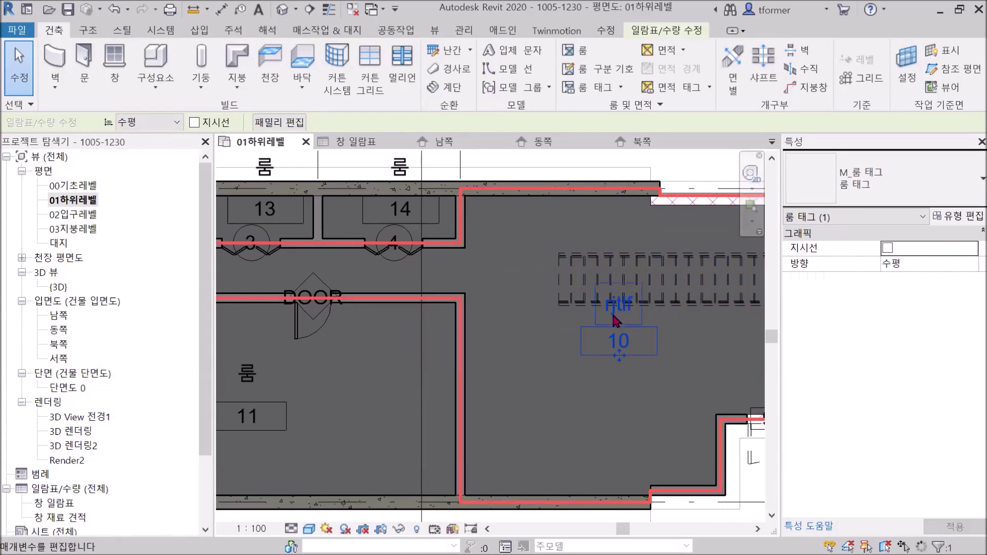
pyautogui.click(614, 306)
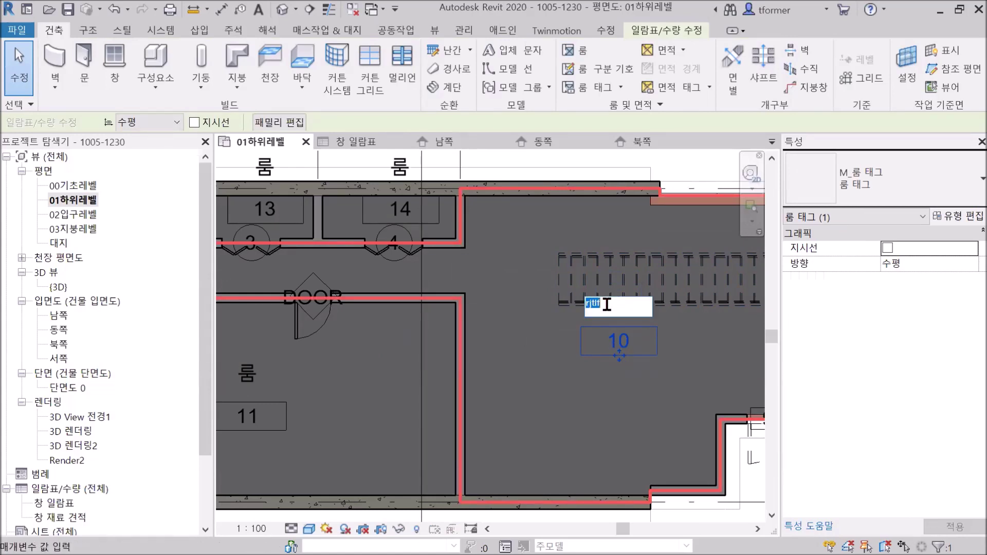
pyautogui.write('거실')
pyautogui.press('Return')
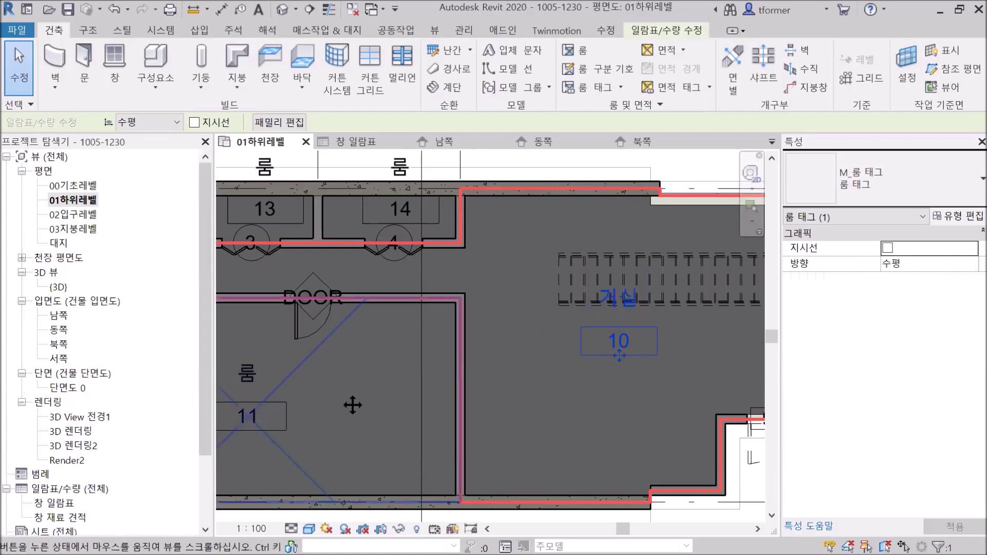
# Rename room 11, the large room beside grid X1, to 침실 through its room tag
pyautogui.moveTo(353, 405); pyautogui.dragTo(563, 394, button='middle')
pyautogui.scroll(1, 478, 380)
pyautogui.click(456, 364)
pyautogui.click(455, 365)
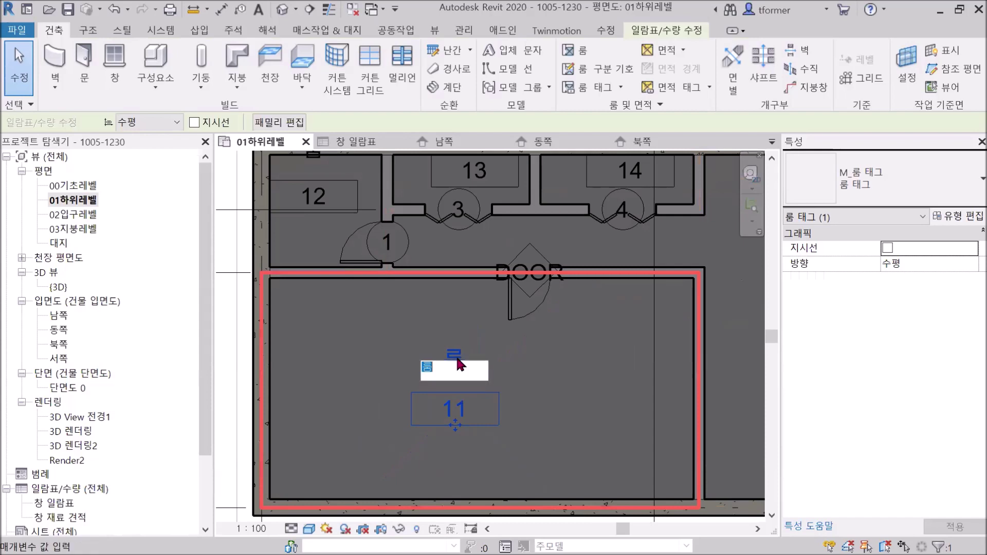
pyautogui.write('침실')
pyautogui.press('Return')
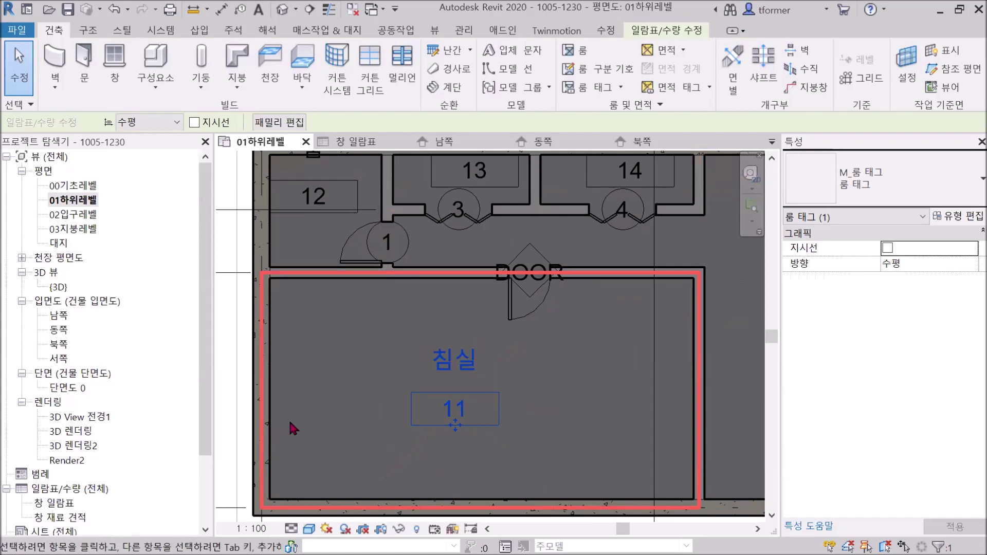
# Rename room 12, the small room in the X1/Y2 corner, to 화장실 through its room tag
pyautogui.scroll(-2, 414, 349)
pyautogui.moveTo(436, 337); pyautogui.dragTo(469, 365, button='middle')
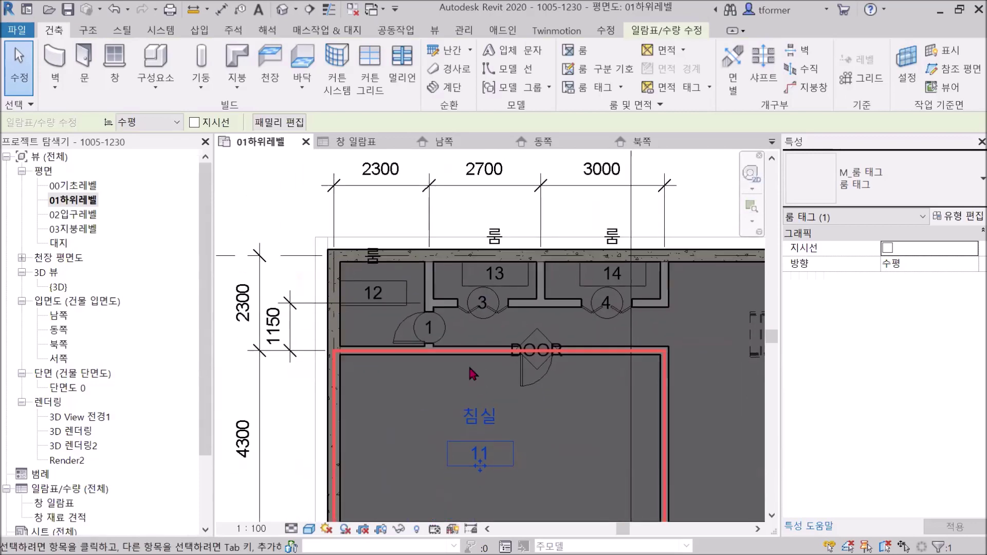
pyautogui.scroll(1, 469, 364)
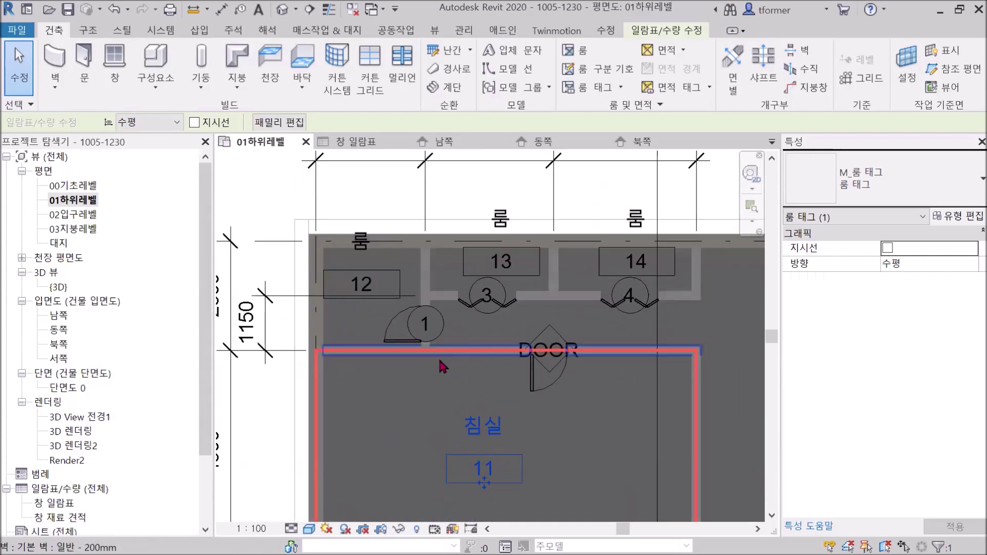
pyautogui.click(362, 245)
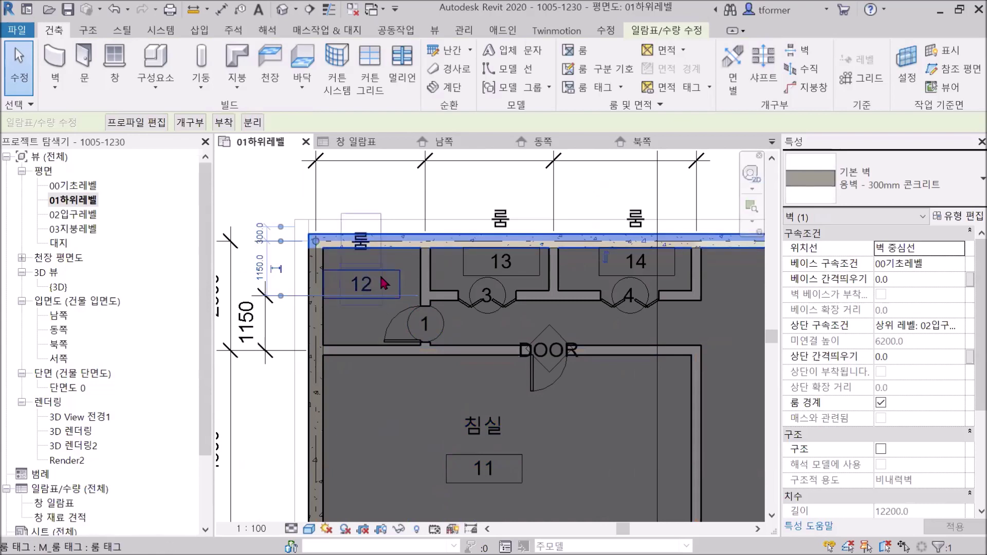
pyautogui.scroll(-3, 838, 366)
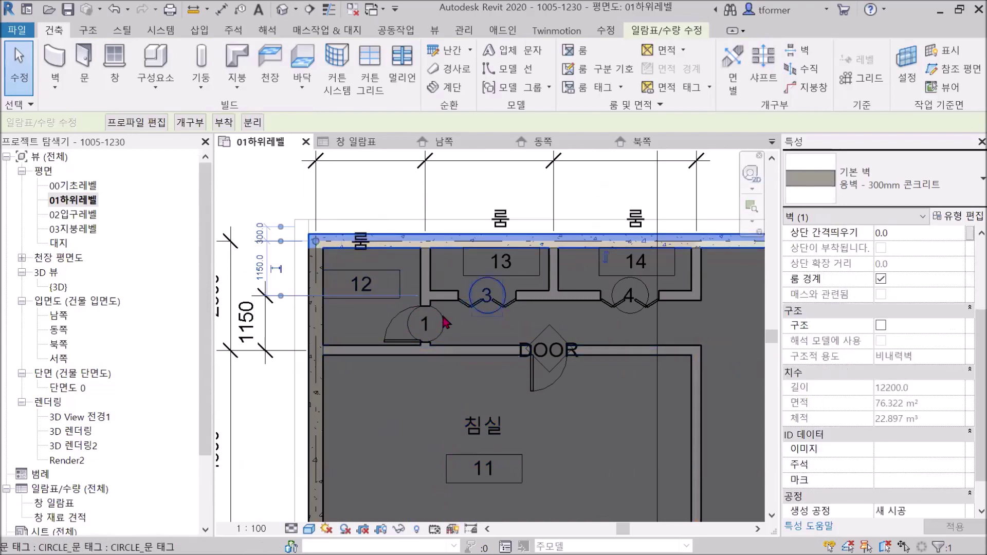
pyautogui.click(372, 287)
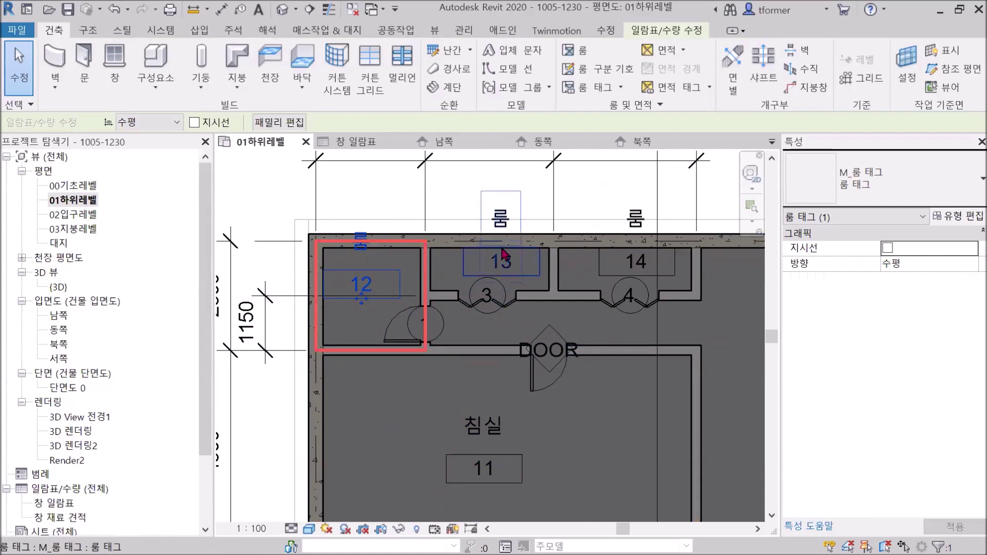
pyautogui.click(361, 241)
pyautogui.write('화장시')
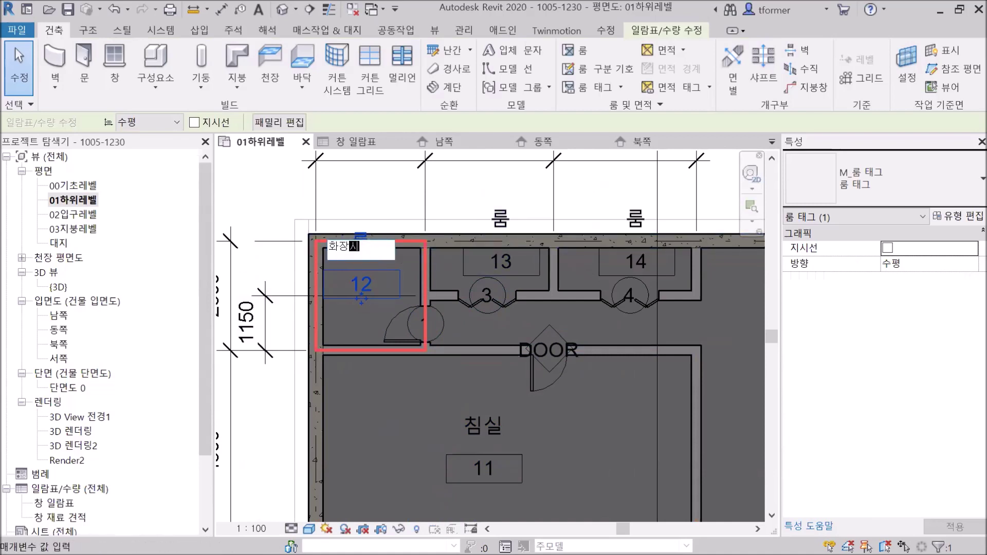
pyautogui.press('Return')
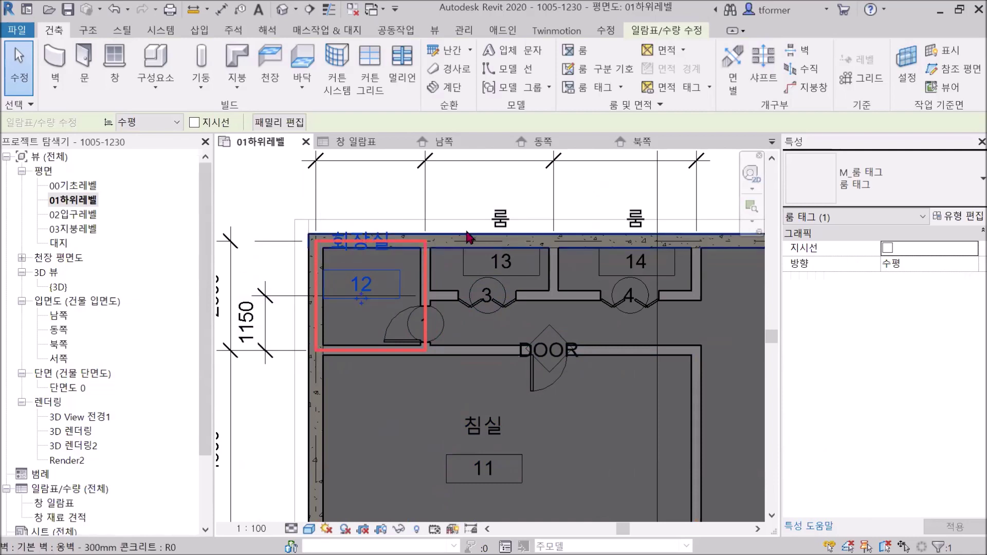
# Rename room 13, the middle small room along the Y2 wall, to 드레스룸 through its room tag
pyautogui.click(506, 212)
pyautogui.click(503, 219)
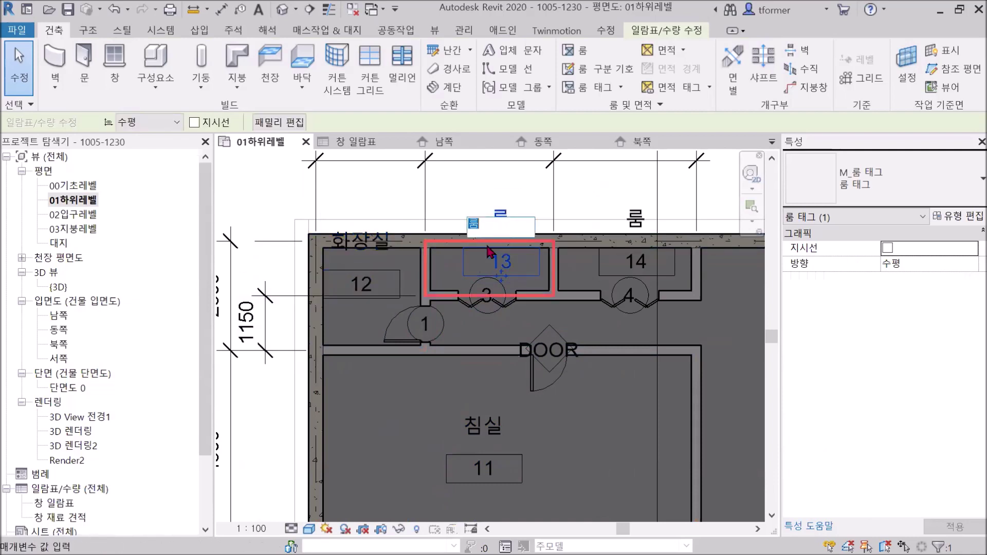
pyautogui.write('드레스룸')
pyautogui.click(488, 252)
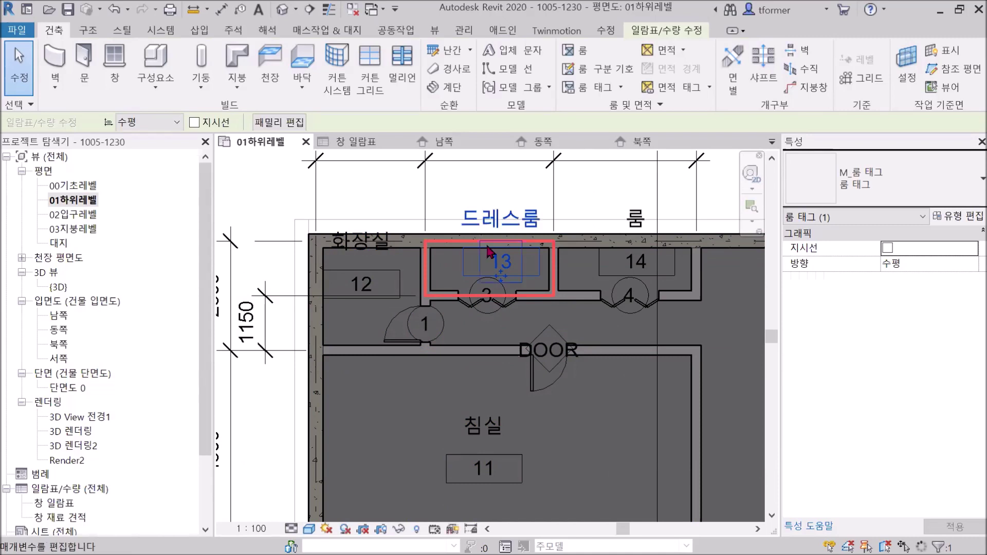
# Rename room 14, the small room beside the hall along the Y2 wall, to 창고 through its room tag
pyautogui.click(638, 225)
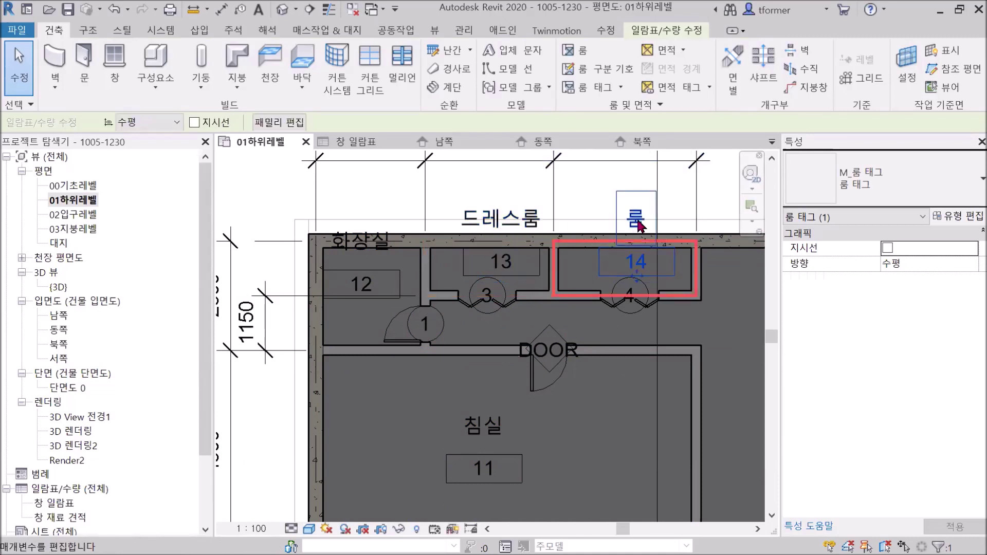
pyautogui.click(638, 224)
pyautogui.write('창ㄱ')
pyautogui.press('Return')
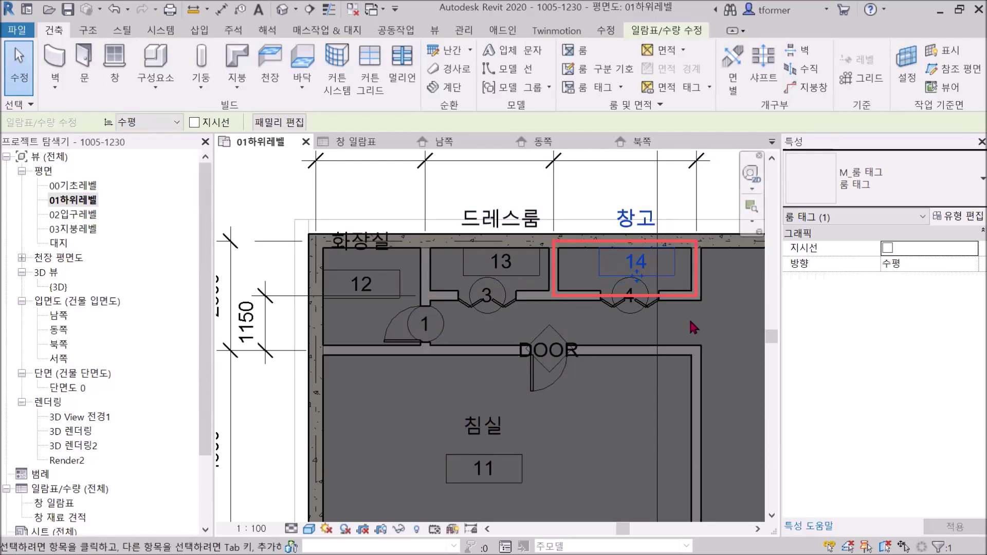
# Move the 거실 room tag (room 10) straight down, clear of the stairs
pyautogui.scroll(-3, 696, 339)
pyautogui.moveTo(692, 348); pyautogui.dragTo(513, 326, button='middle')
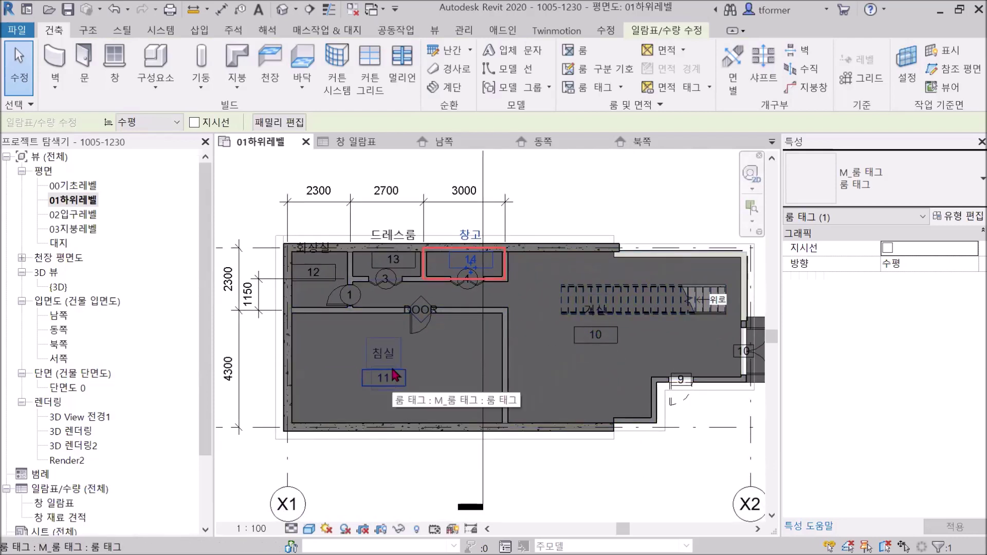
pyautogui.scroll(3, 586, 355)
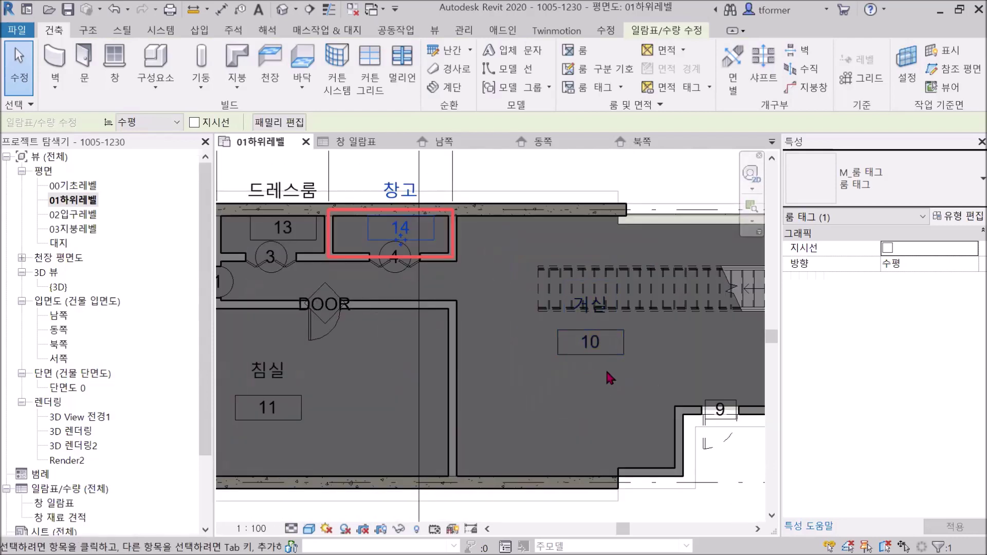
pyautogui.moveTo(612, 350); pyautogui.dragTo(603, 403)
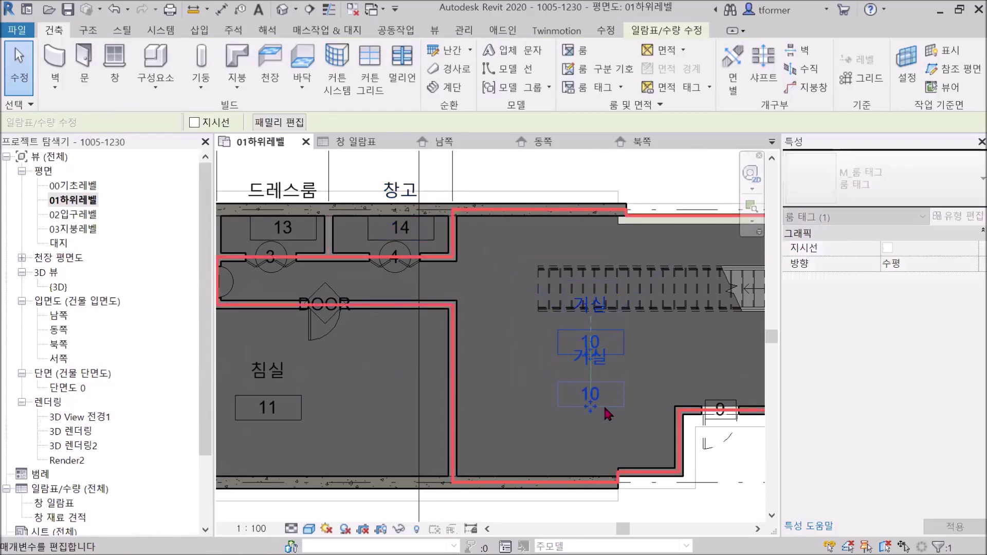
# Delete the 룸 범례 color fill legend above grid X2 from the 01하위레벨 plan
pyautogui.scroll(-2, 405, 375)
pyautogui.moveTo(460, 369); pyautogui.dragTo(449, 340, button='middle')
pyautogui.scroll(-2, 539, 343)
pyautogui.moveTo(567, 373); pyautogui.dragTo(469, 403, button='middle')
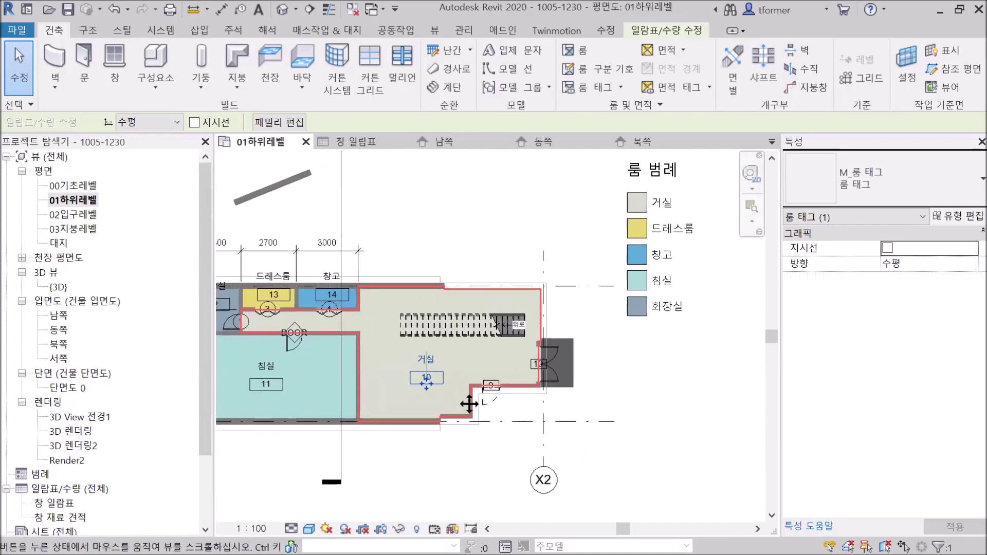
pyautogui.click(689, 352)
pyautogui.click(660, 175)
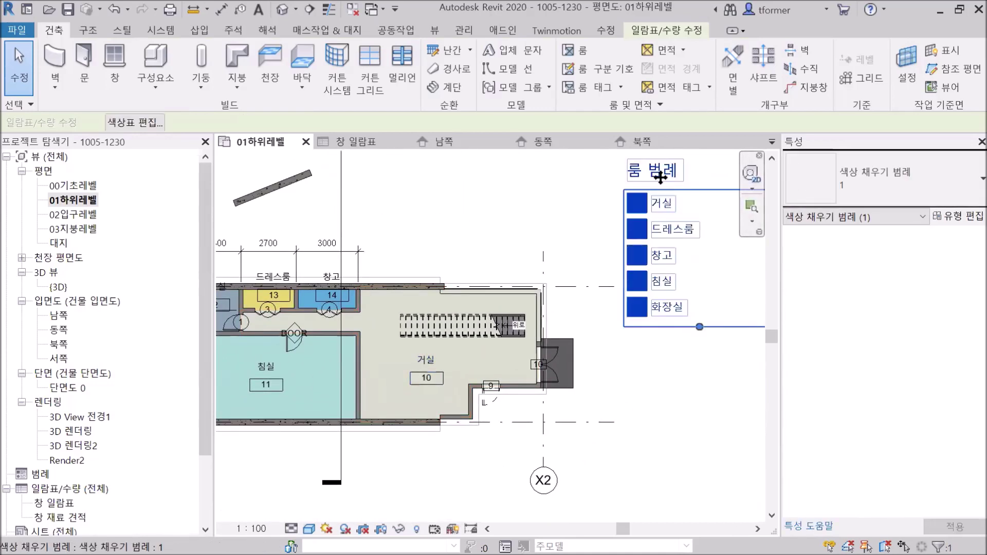
pyautogui.click(664, 185)
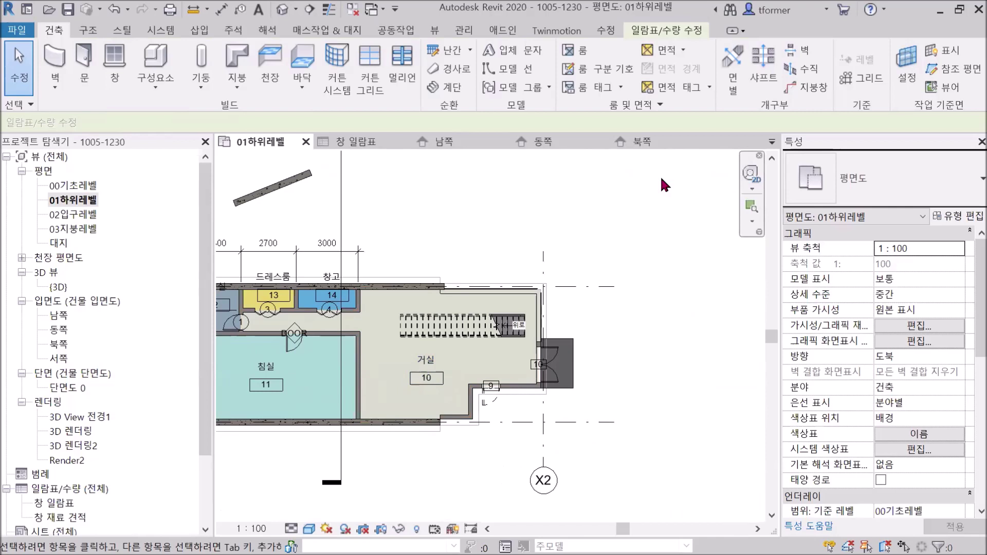
# Place a color fill legend (색상 채우기 범례) for the rooms in the empty area beyond grid X2
pyautogui.scroll(-2, 462, 241)
pyautogui.moveTo(460, 238); pyautogui.dragTo(524, 236, button='middle')
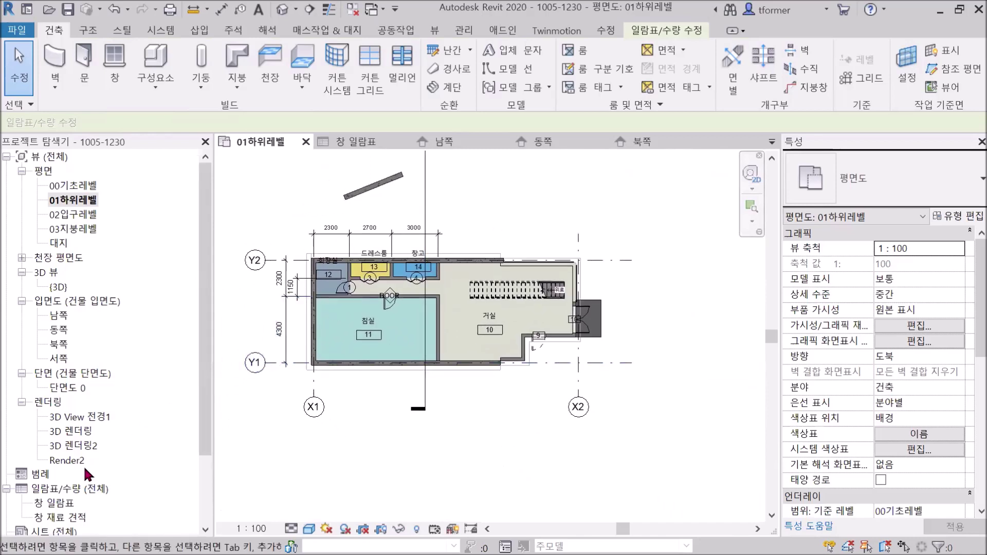
pyautogui.click(41, 476)
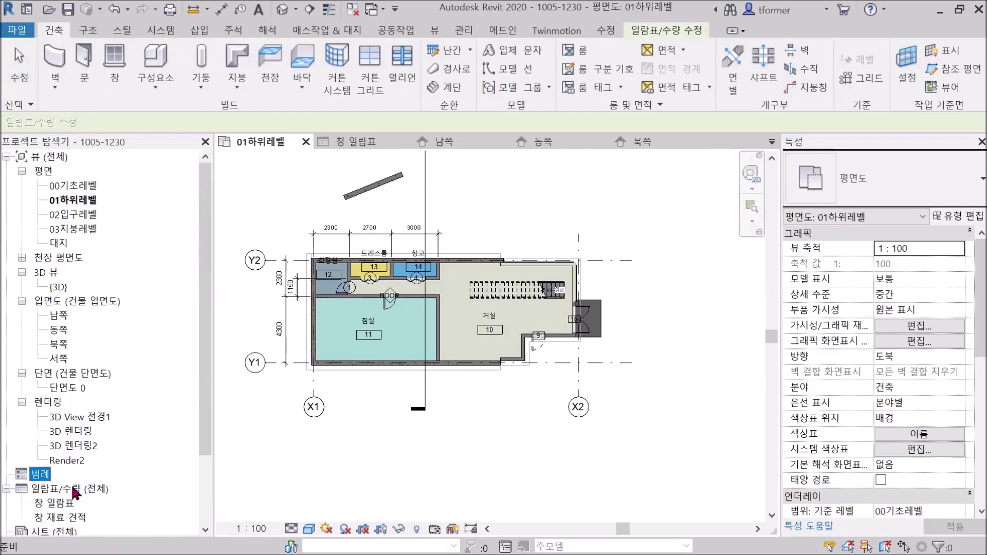
pyautogui.click(531, 222)
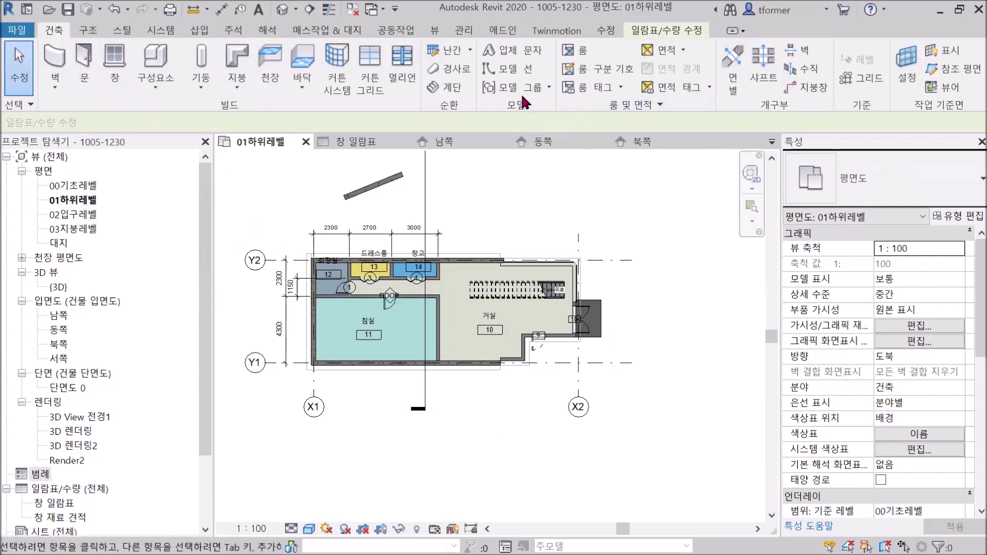
pyautogui.click(433, 32)
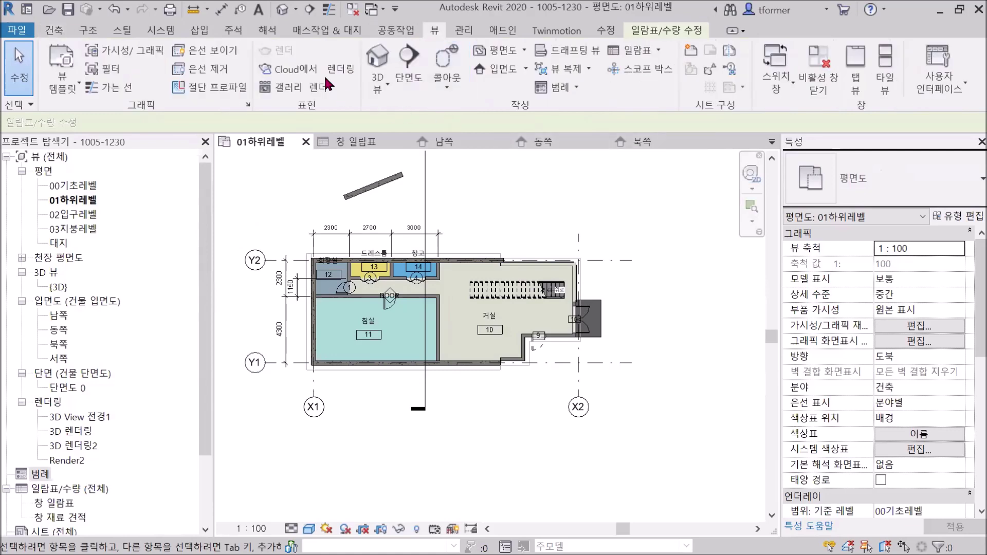
pyautogui.click(238, 32)
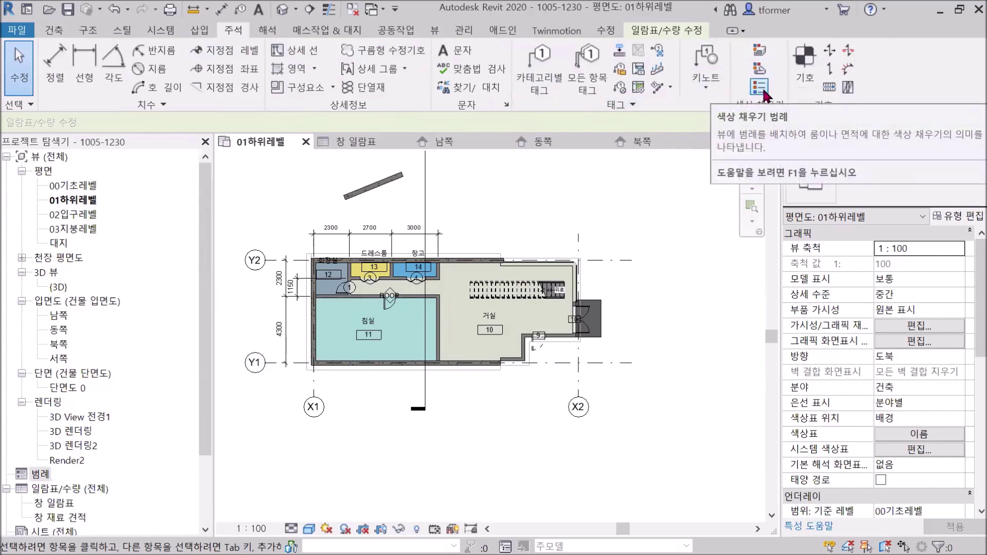
pyautogui.click(760, 88)
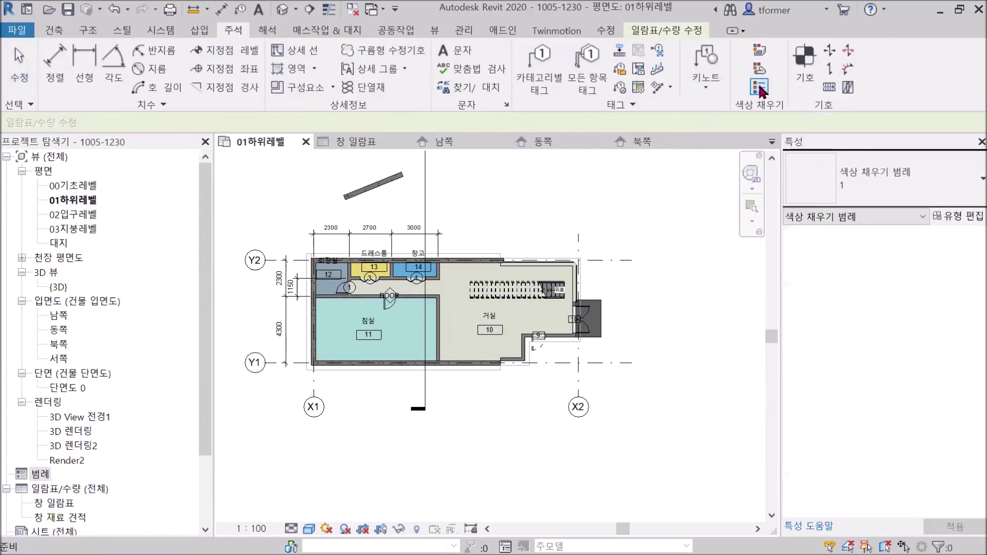
pyautogui.click(660, 249)
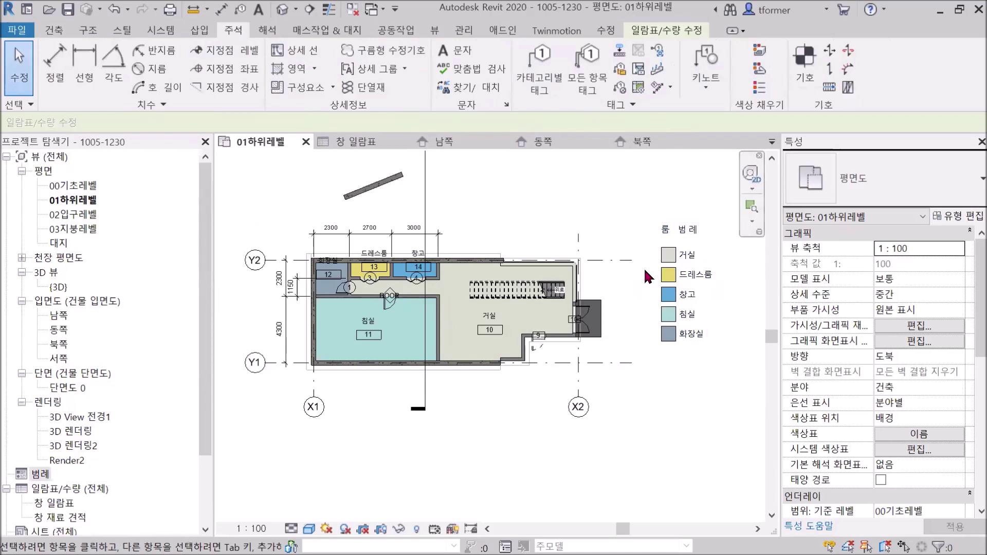
pyautogui.rightClick(642, 177)
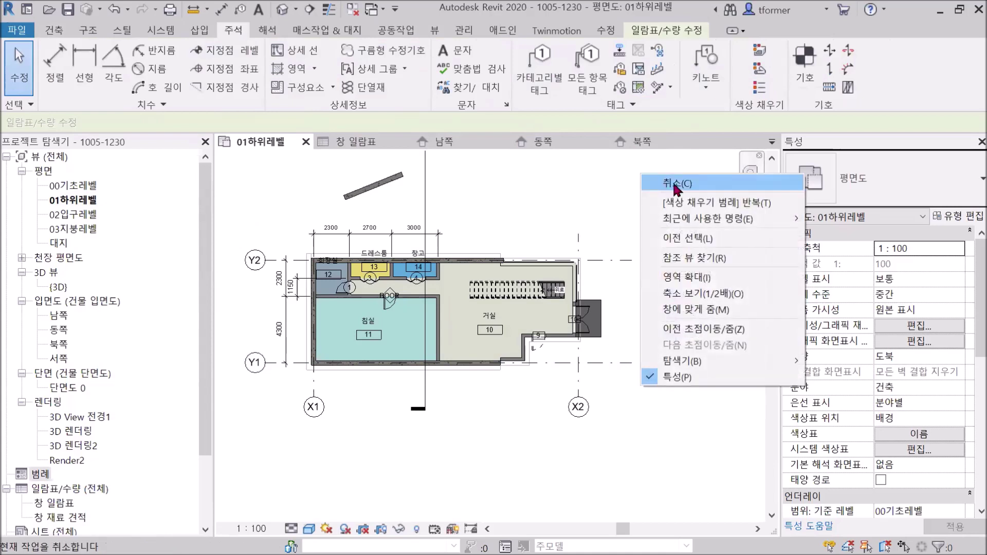
pyautogui.click(651, 185)
# Examine the type properties of the placed 룸 범례 legend and close them without changes
pyautogui.click(681, 232)
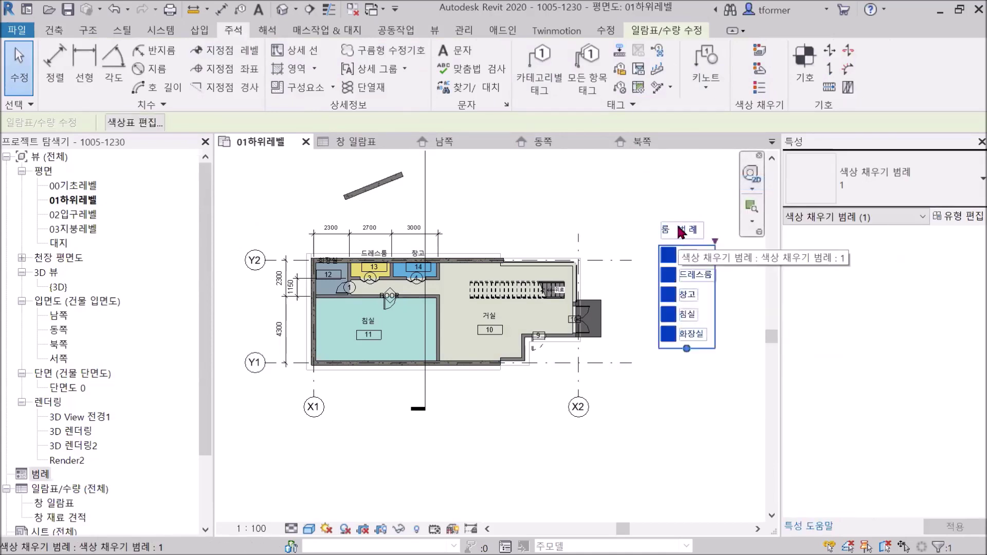
pyautogui.click(959, 216)
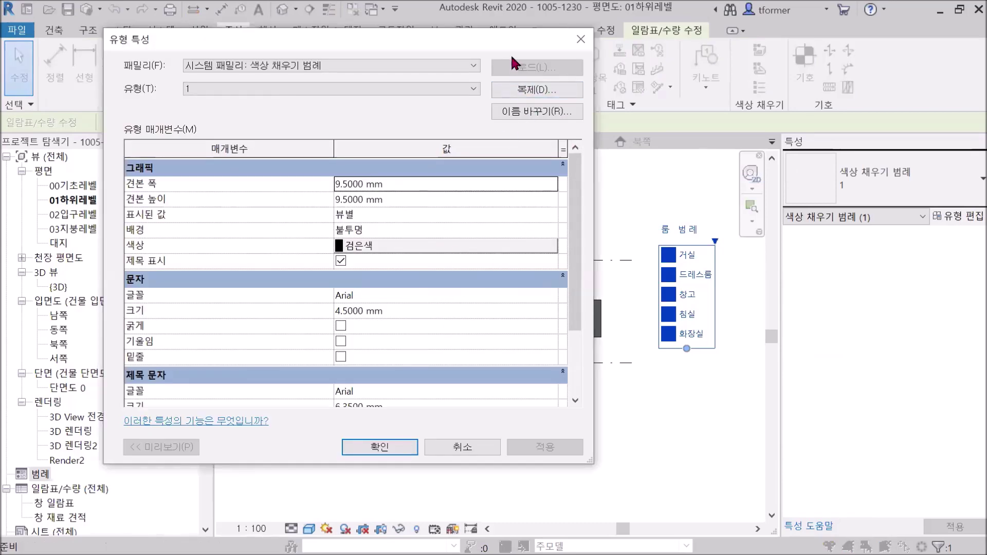
pyautogui.click(581, 39)
pyautogui.rightClick(523, 166)
pyautogui.click(535, 177)
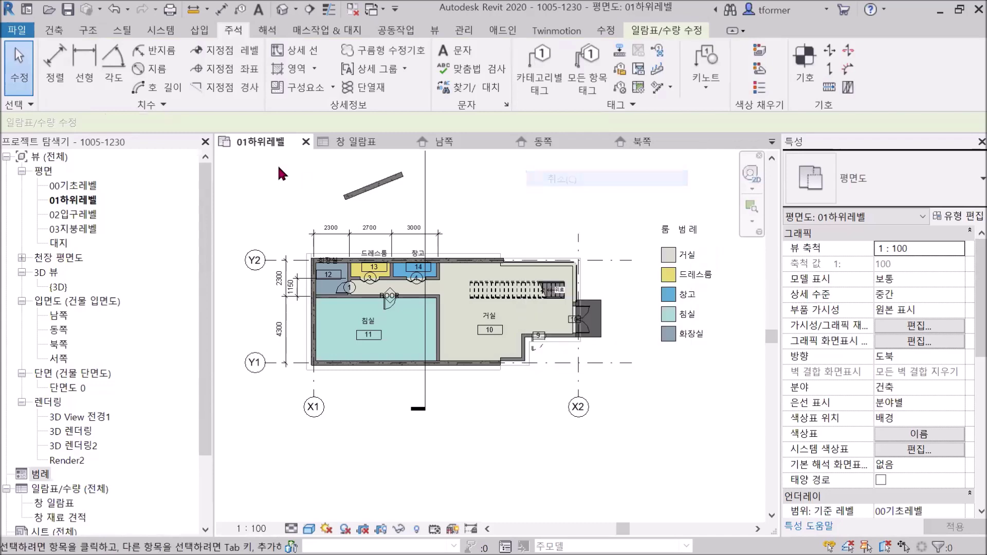
# Try to open the project file rRoom_test from the 문서 folder
pyautogui.click(56, 33)
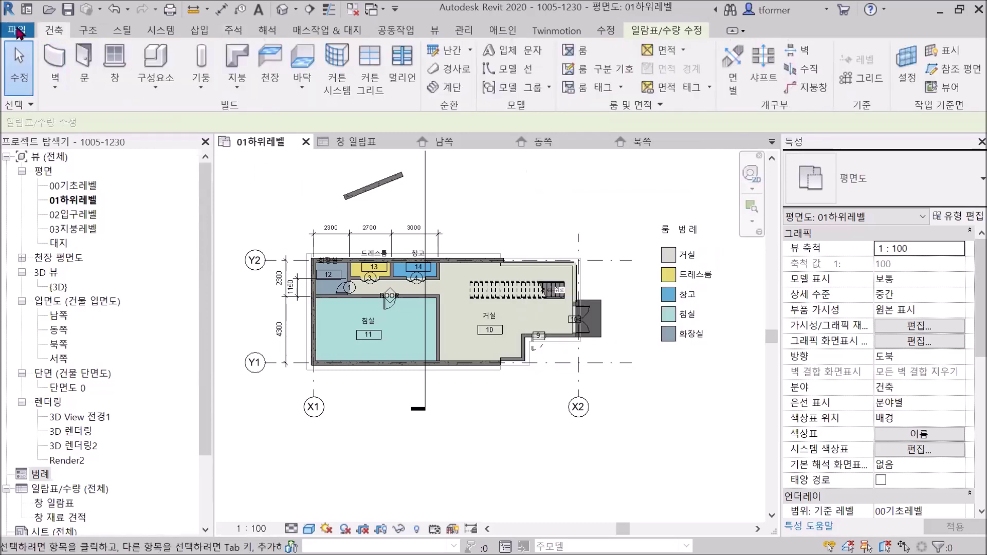
pyautogui.click(16, 31)
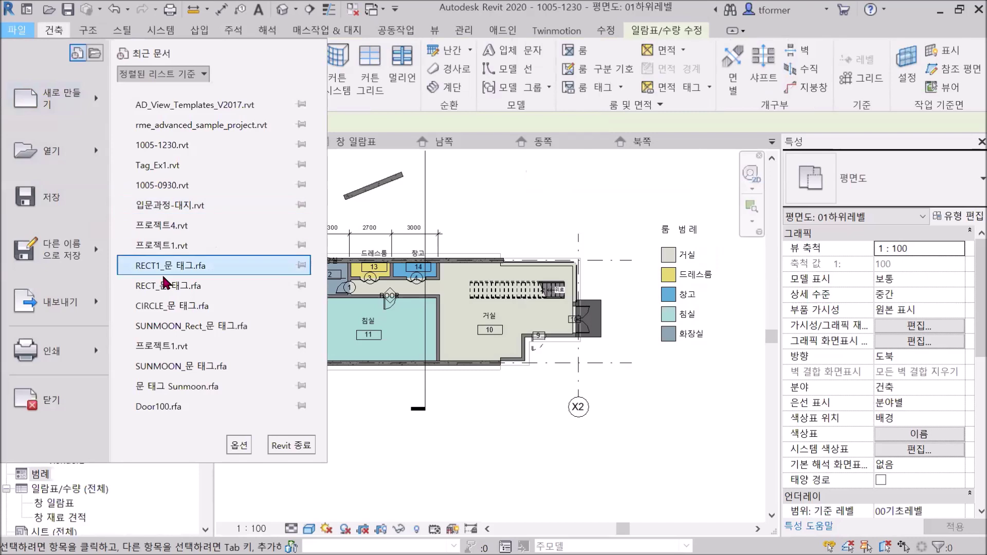
pyautogui.moveTo(67, 160)
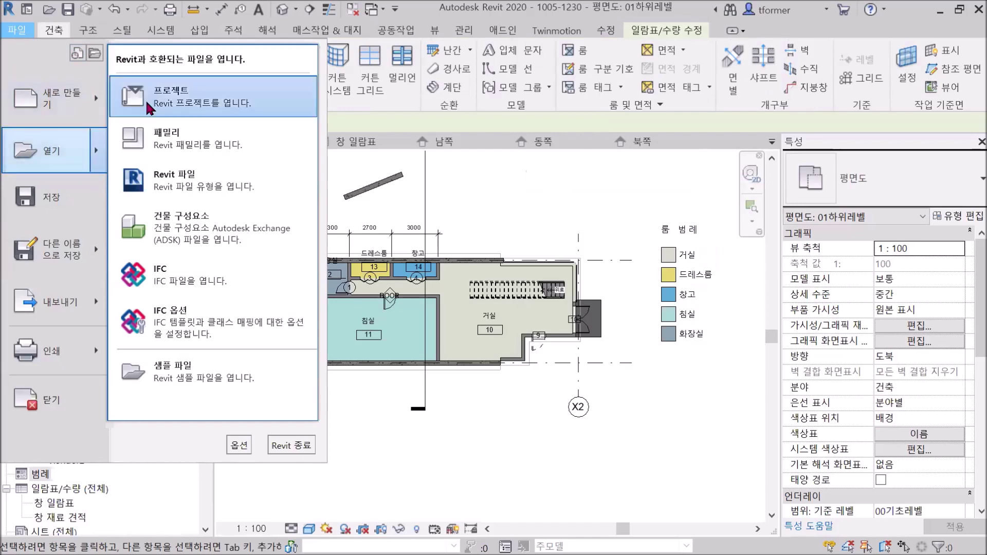
pyautogui.click(190, 99)
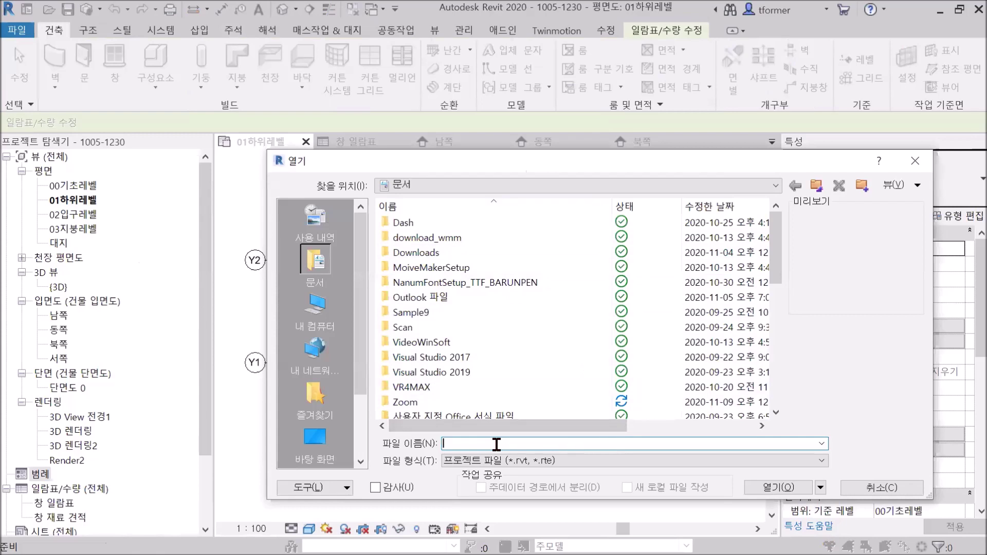
pyautogui.write('깨ㅐ')
pyautogui.write('r')
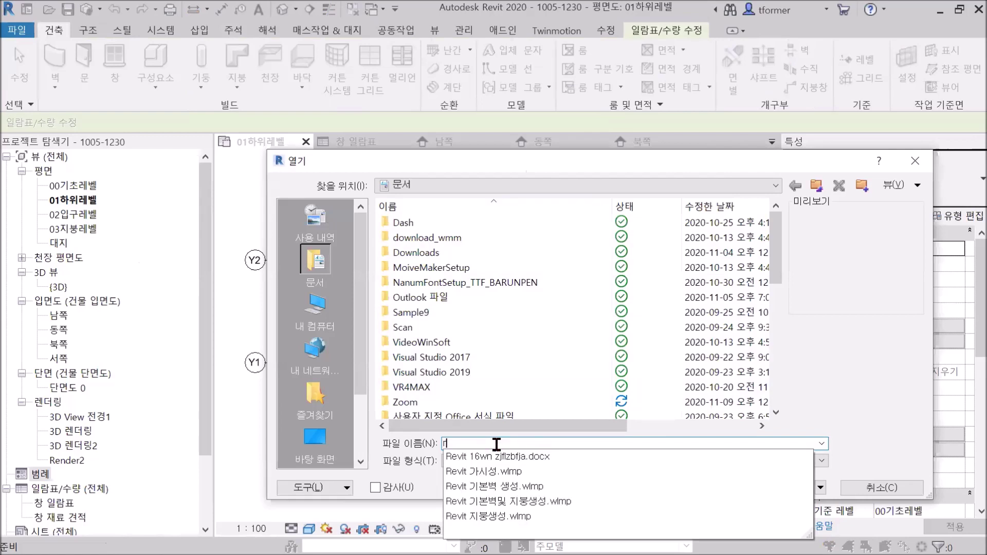
pyautogui.write('Room_test')
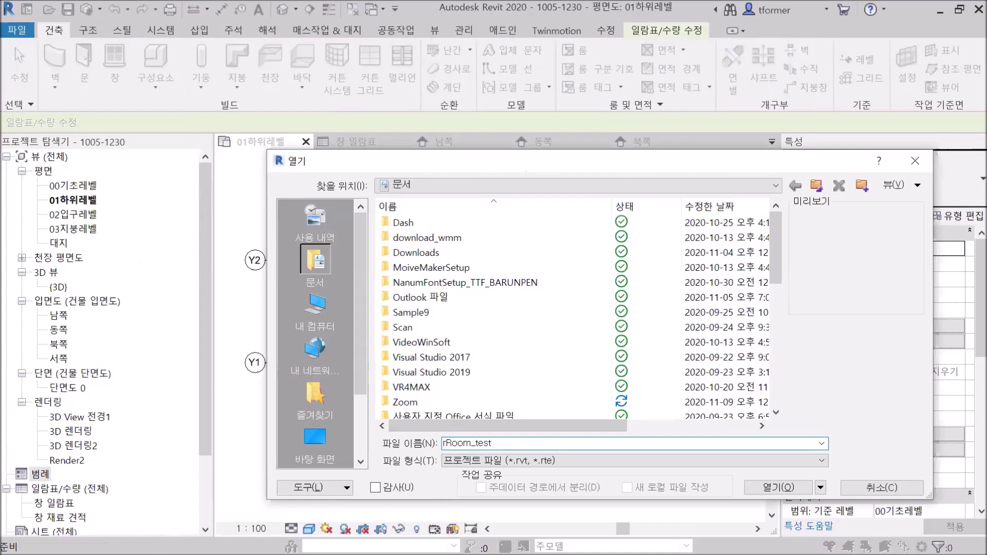
pyautogui.press('Return')
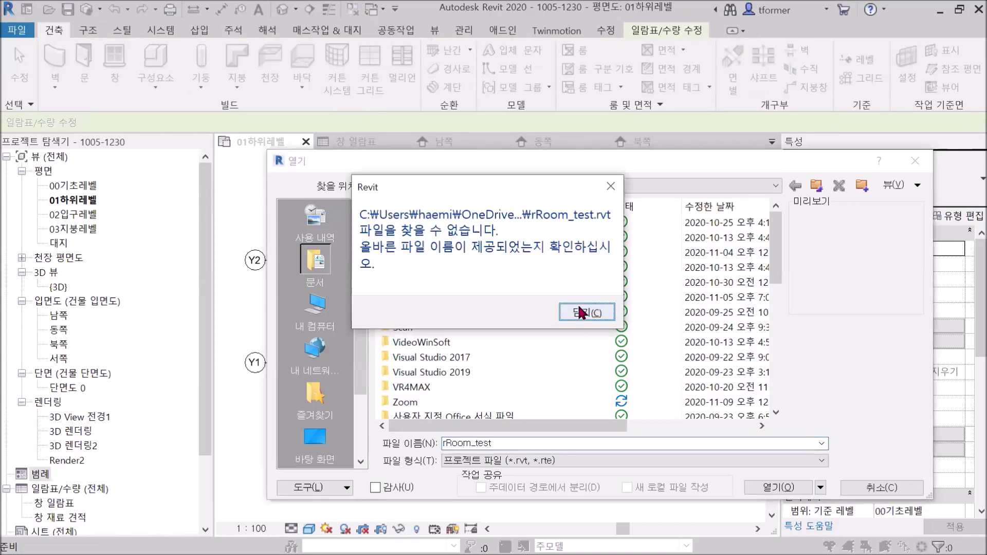
pyautogui.press('Return')
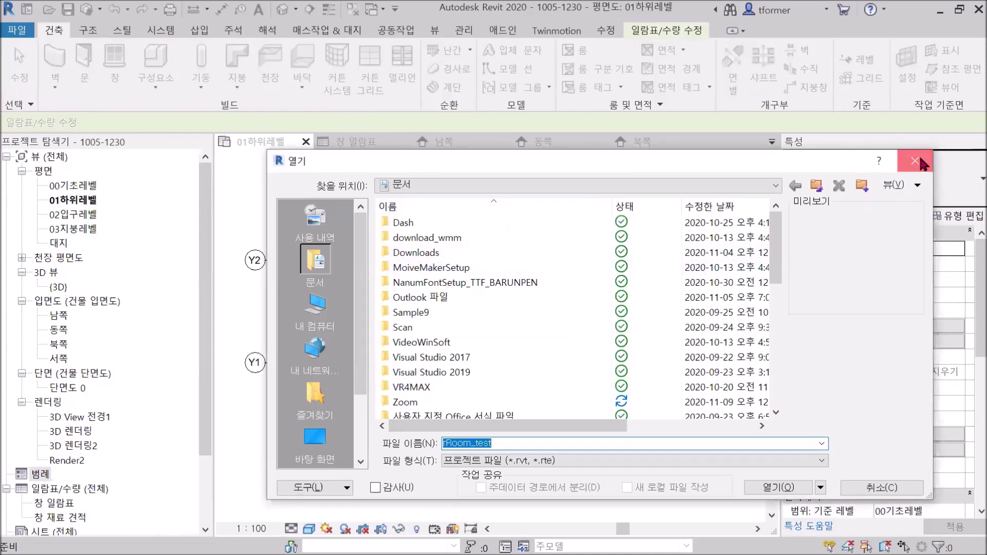
pyautogui.click(915, 162)
# Create a new project based on the 건축 템플릿 template
pyautogui.click(17, 29)
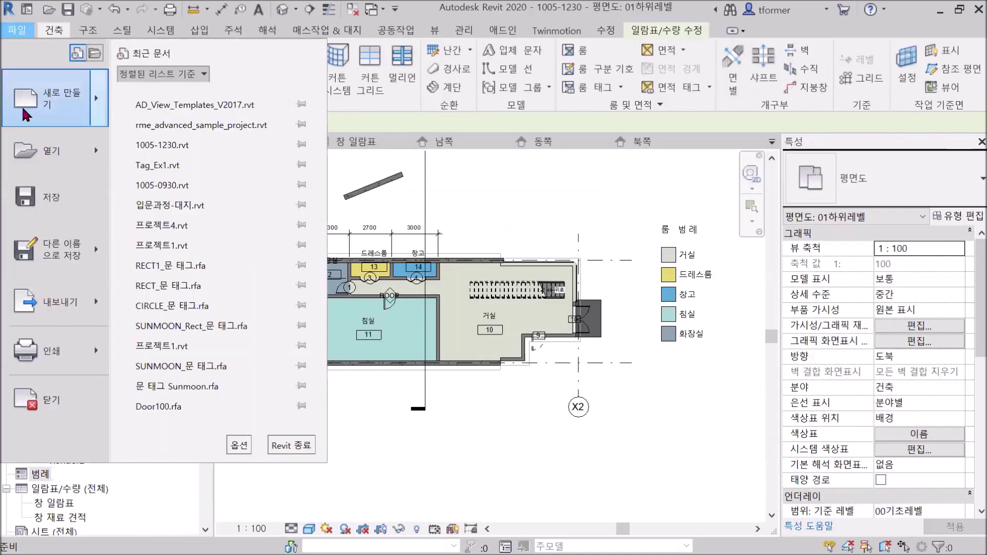
pyautogui.moveTo(48, 107)
pyautogui.click(154, 95)
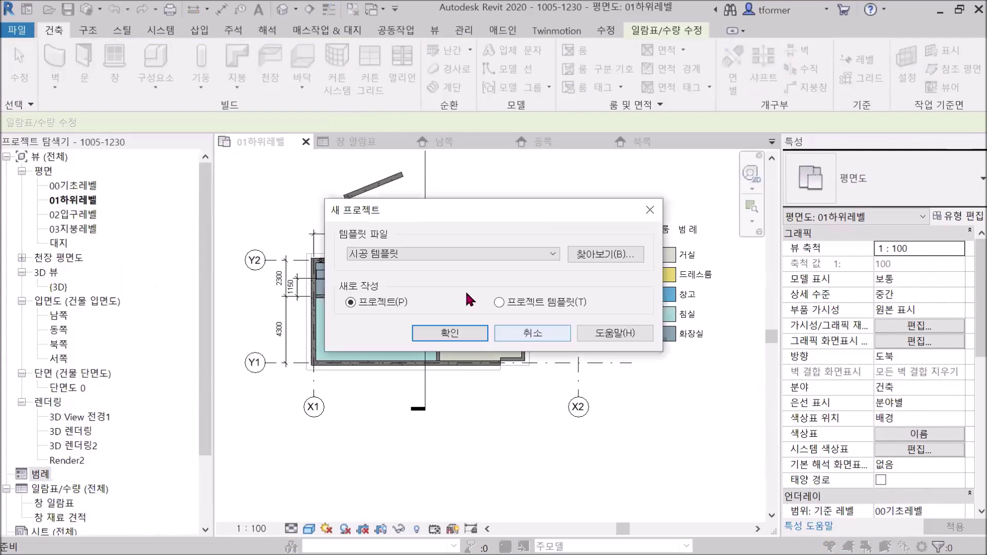
pyautogui.click(553, 253)
pyautogui.click(375, 274)
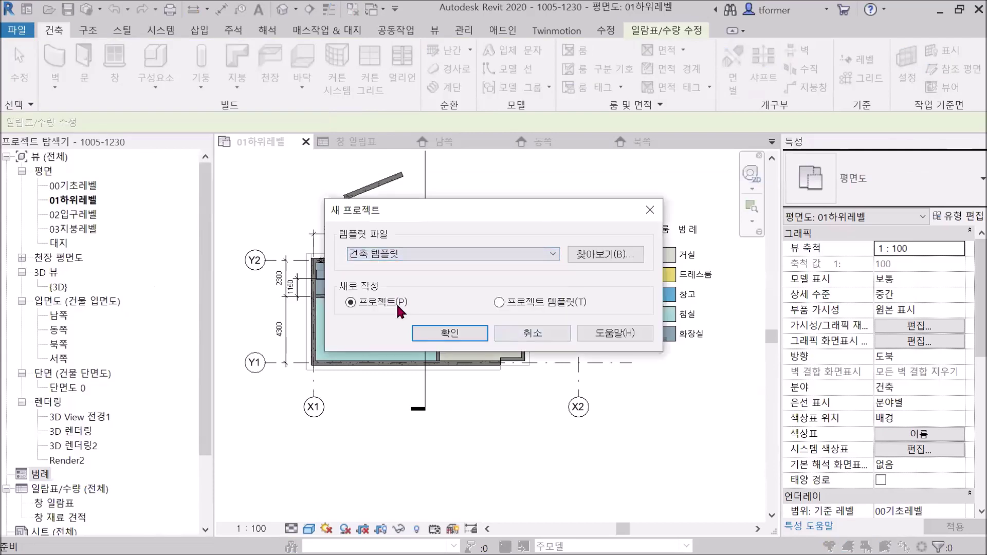
pyautogui.click(453, 332)
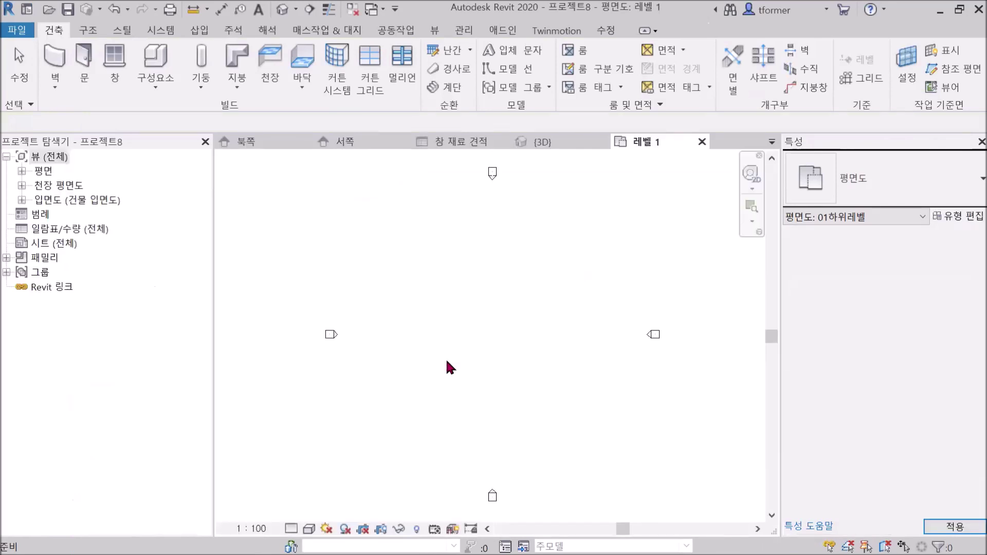
# Draw two connected 일반 - 200mm walls on the 레벨 1 plan, one horizontal and one running down from its right end
pyautogui.scroll(2, 446, 361)
pyautogui.moveTo(453, 355); pyautogui.dragTo(383, 415, button='middle')
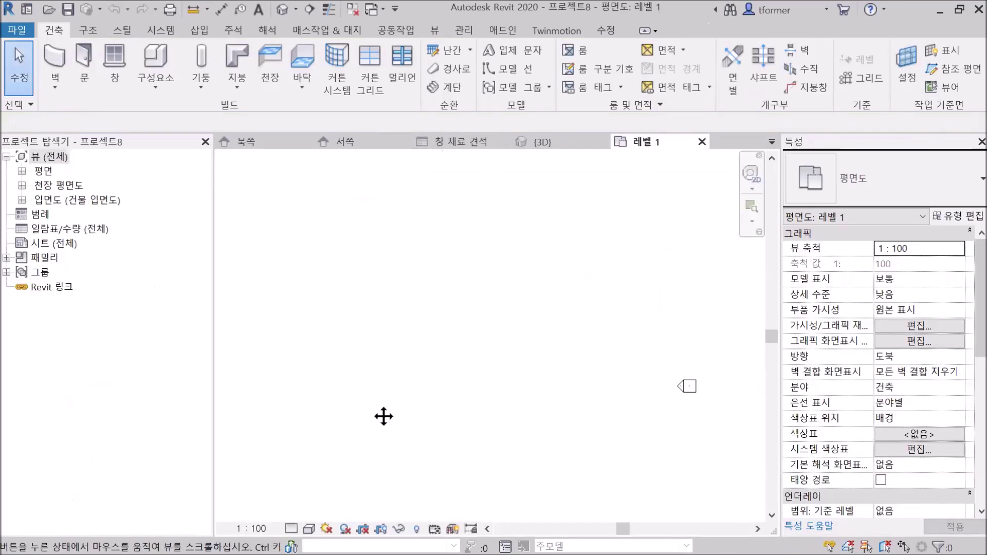
pyautogui.click(56, 62)
pyautogui.click(330, 292)
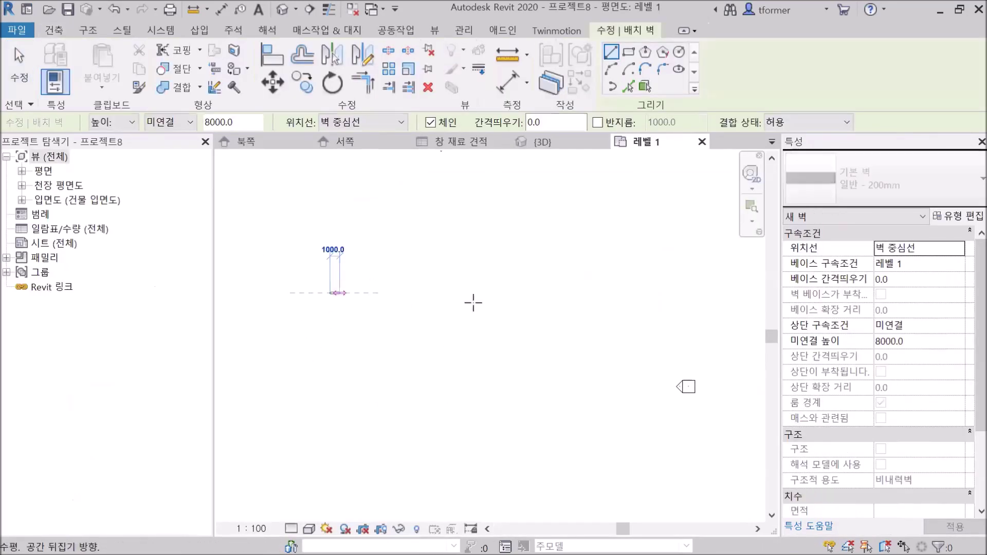
pyautogui.click(523, 291)
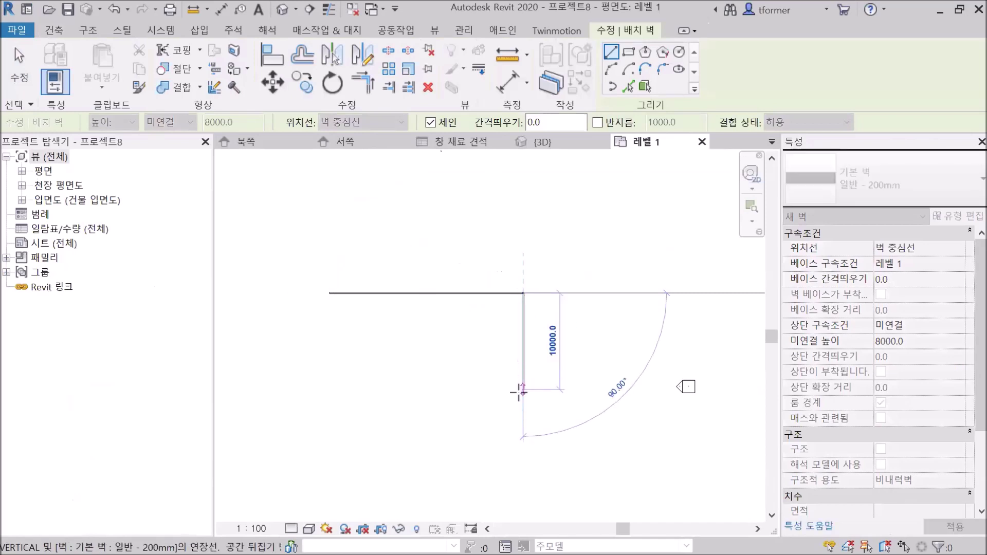
pyautogui.click(523, 399)
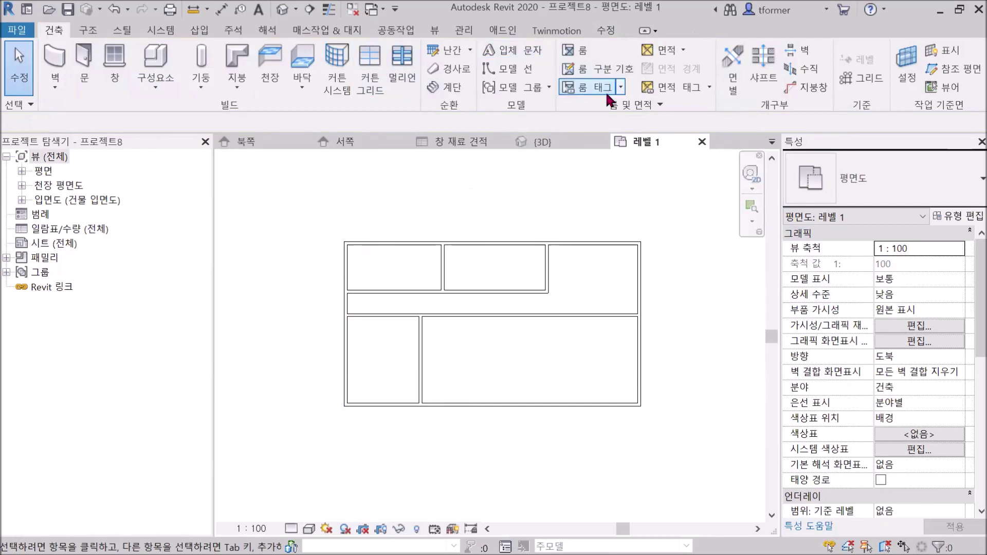
# Place tagged rooms in all five enclosed areas of the 레벨 1 plan and end the Room command
pyautogui.click(585, 54)
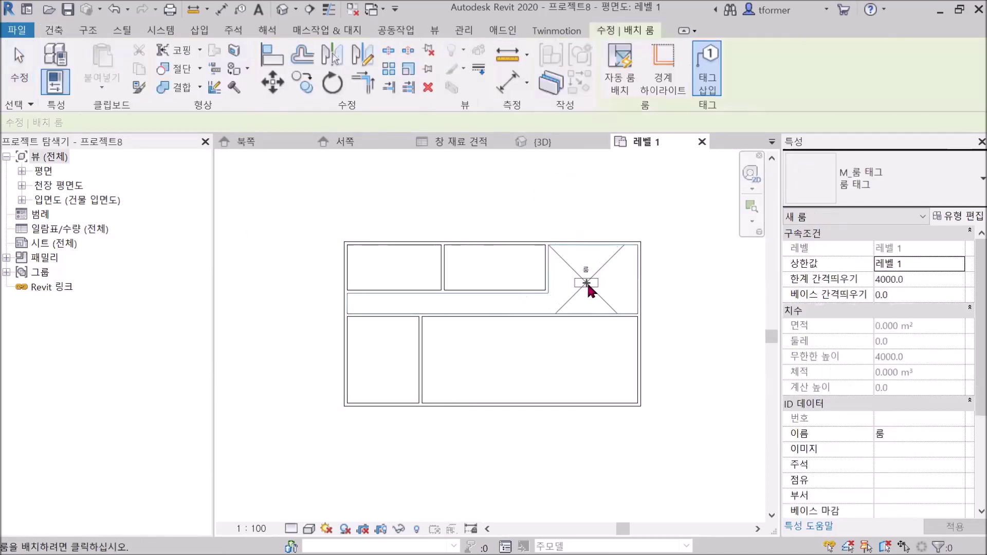
pyautogui.click(546, 358)
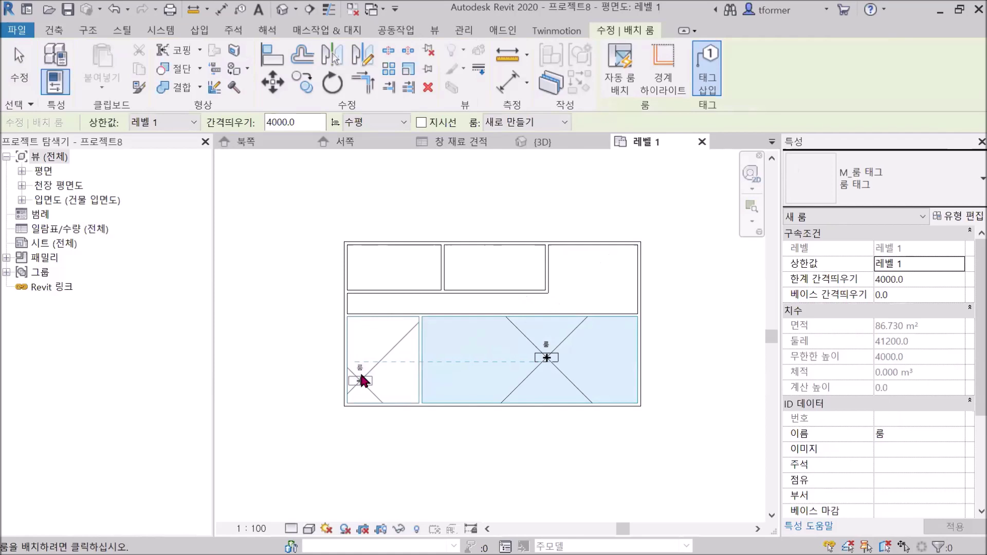
pyautogui.click(386, 357)
pyautogui.click(386, 269)
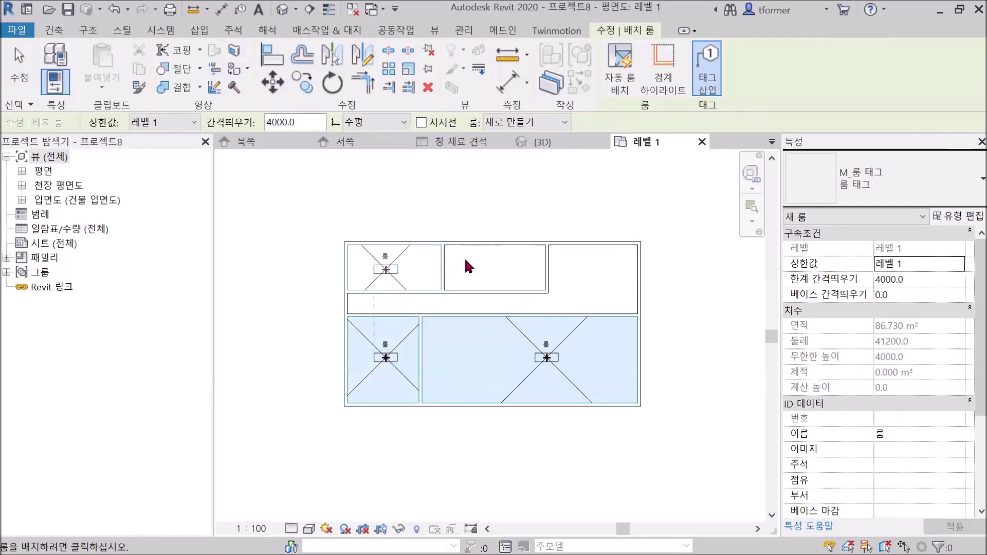
pyautogui.click(497, 267)
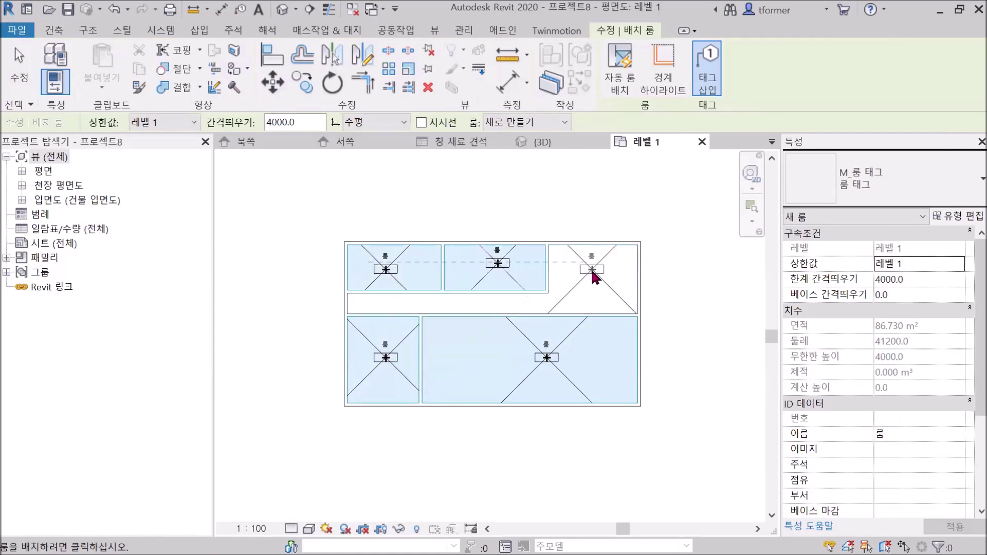
pyautogui.click(592, 273)
pyautogui.rightClick(553, 175)
pyautogui.click(585, 187)
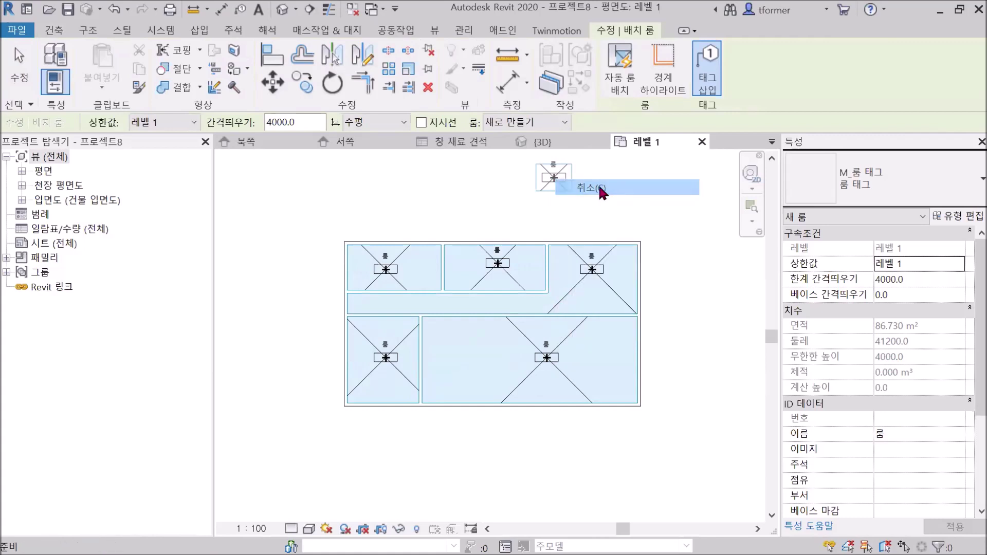
# Name room 1, the large lower-right room, 침실 through its room tag
pyautogui.scroll(1, 496, 288)
pyautogui.moveTo(497, 289); pyautogui.dragTo(386, 273, button='middle')
pyautogui.scroll(2, 445, 245)
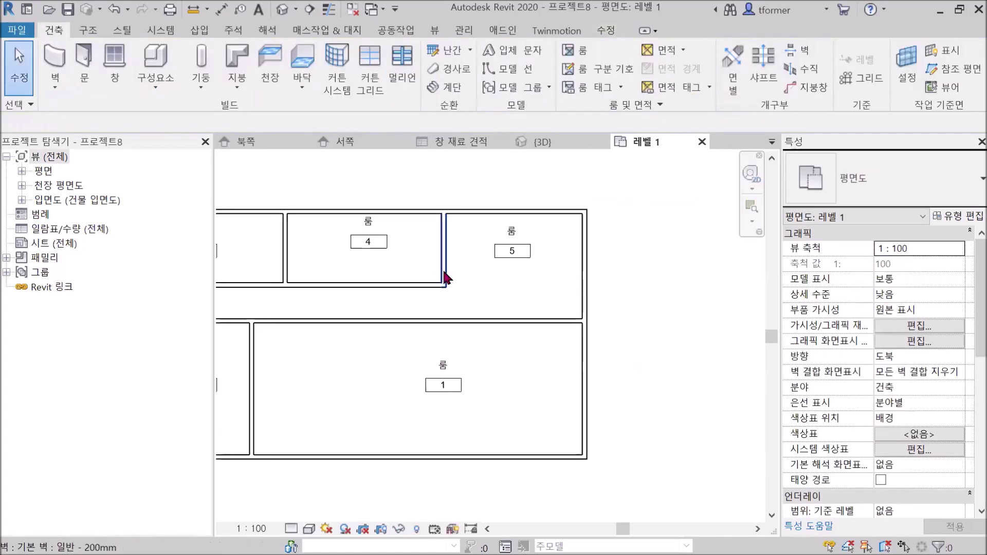
pyautogui.moveTo(473, 277); pyautogui.dragTo(619, 243, button='middle')
pyautogui.scroll(1, 588, 329)
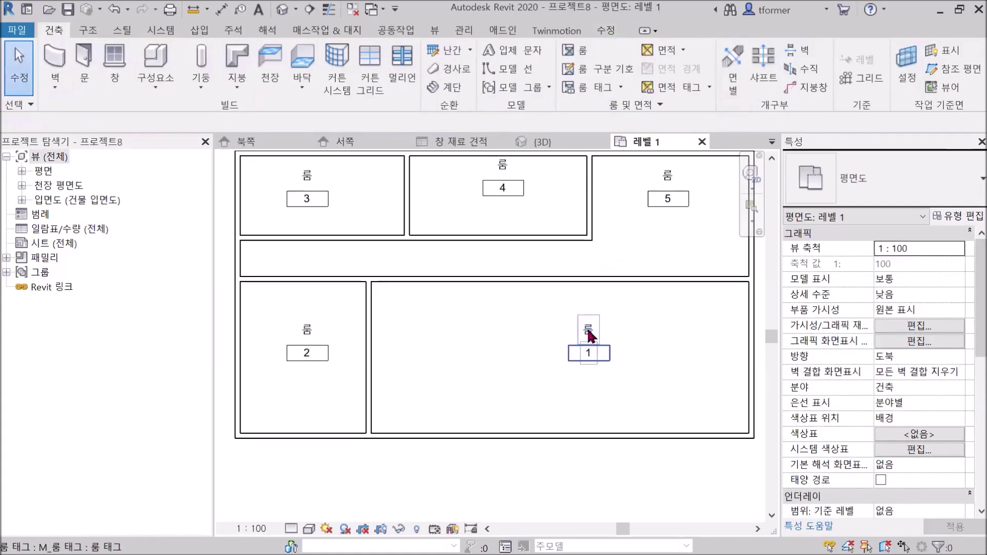
pyautogui.click(588, 329)
pyautogui.click(589, 330)
pyautogui.write('c')
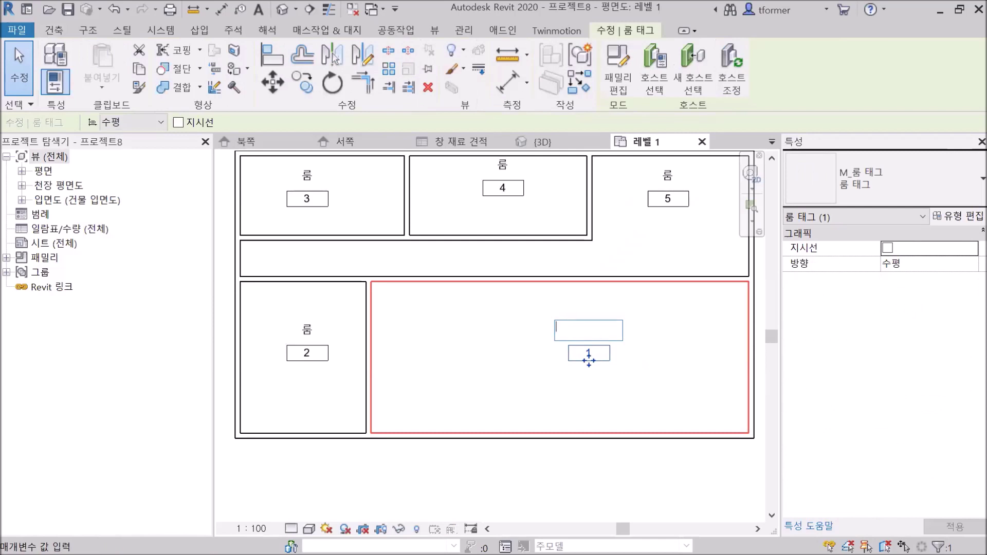
pyautogui.write('latlf')
pyautogui.press('Return')
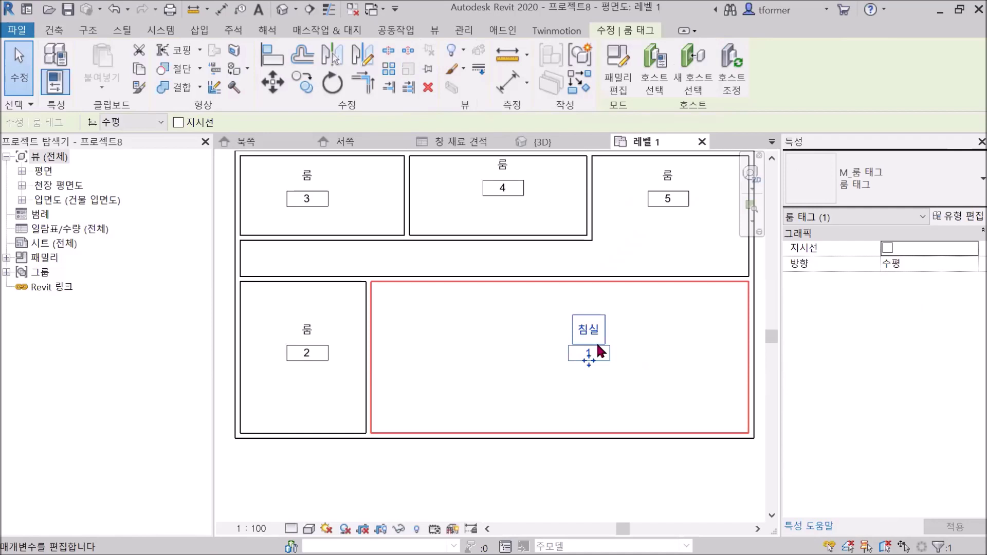
# Name room 2 화장실 through its tag and select the tag of room 3
pyautogui.click(307, 332)
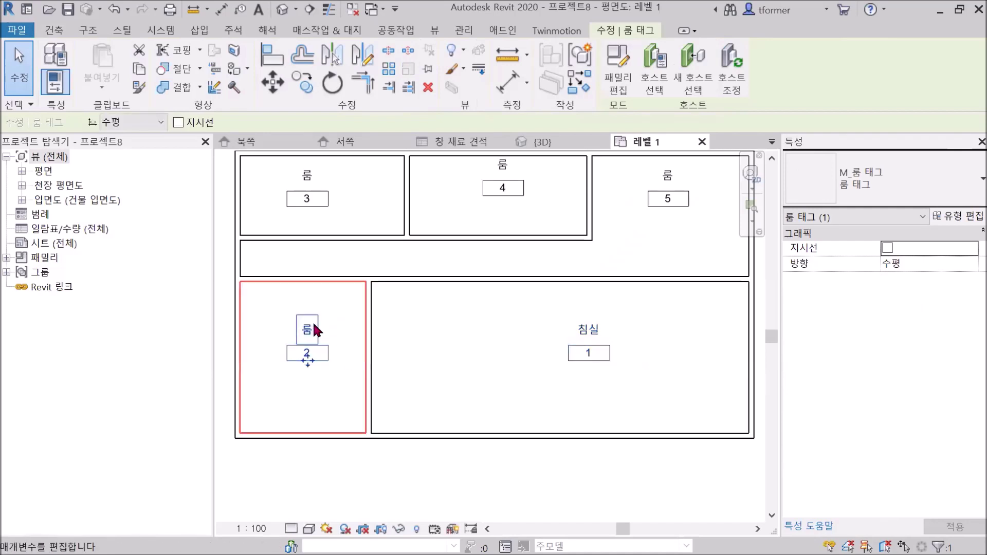
pyautogui.click(308, 329)
pyautogui.write('ghkwkdtlf')
pyautogui.press('Return')
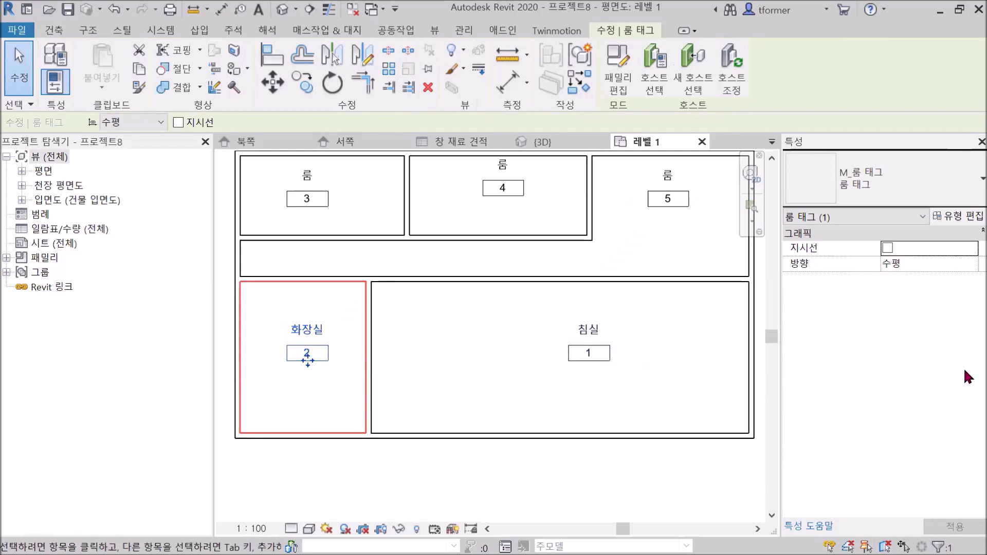
pyautogui.moveTo(562, 345); pyautogui.dragTo(591, 442, button='middle')
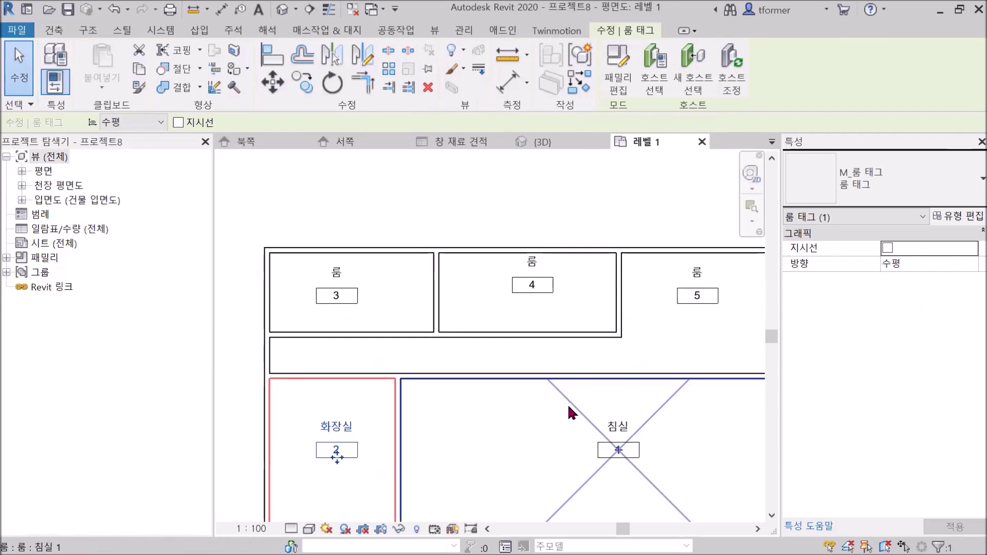
pyautogui.click(333, 287)
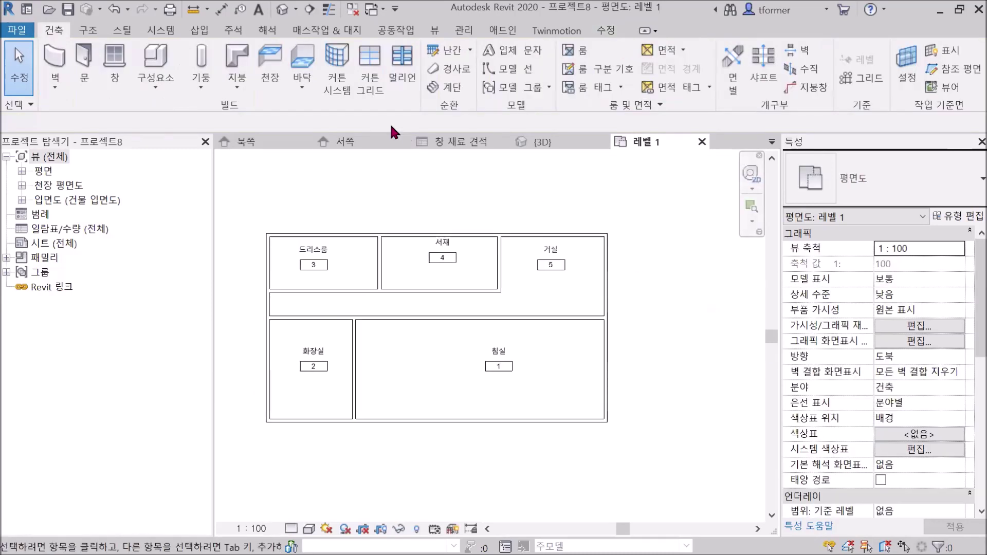
# Place a color fill legend beside the 레벨 1 plan with space type 룸 and color scheme 이름
pyautogui.click(233, 30)
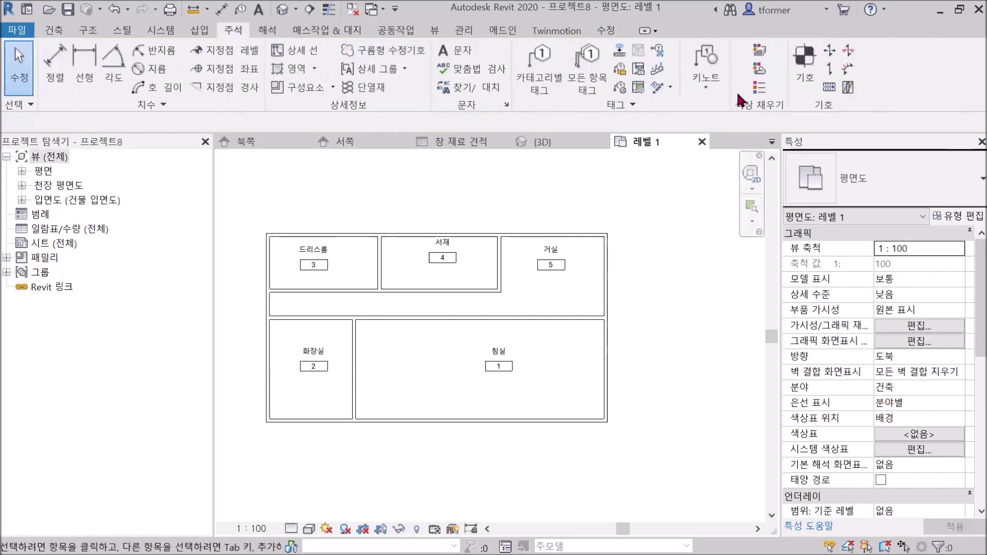
pyautogui.click(762, 85)
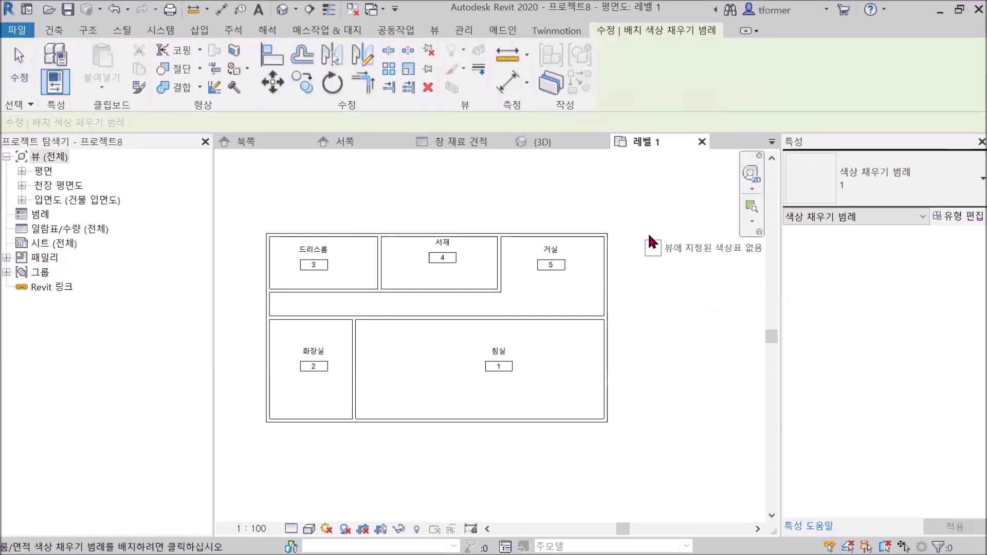
pyautogui.click(647, 230)
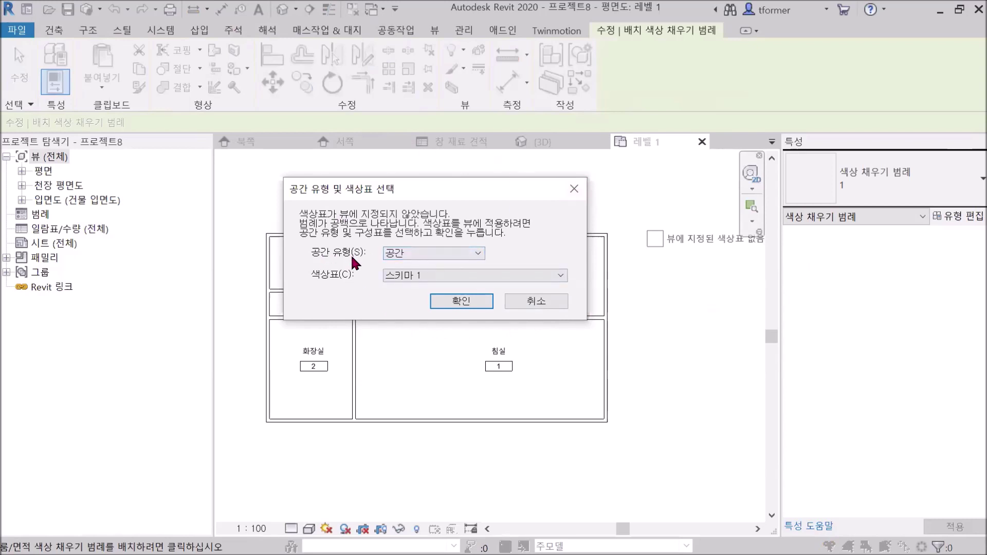
pyautogui.click(401, 253)
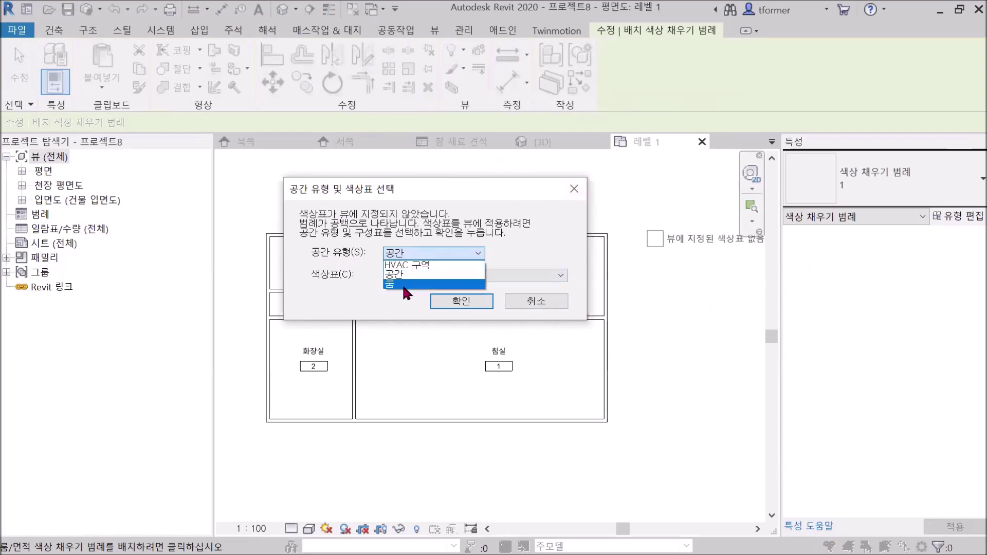
pyautogui.click(400, 284)
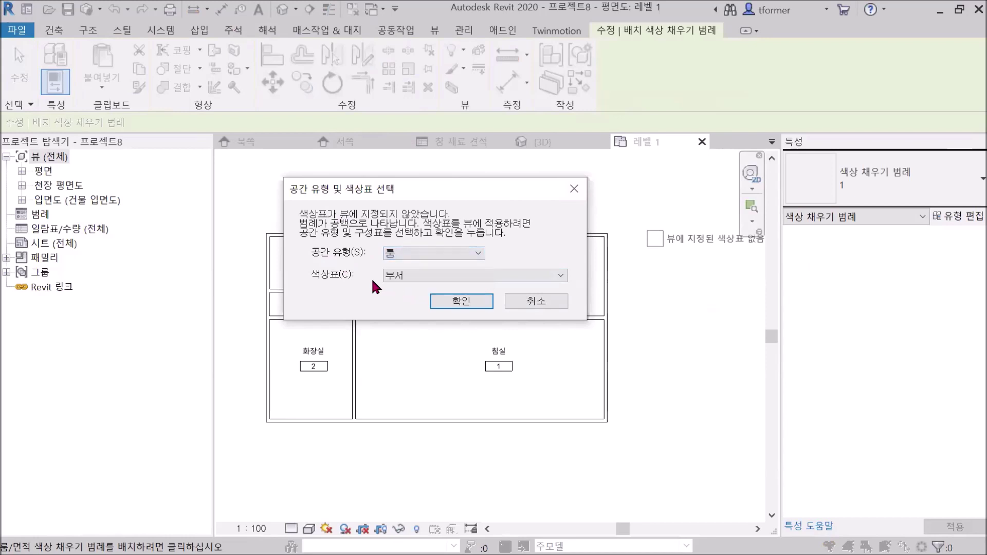
pyautogui.click(549, 274)
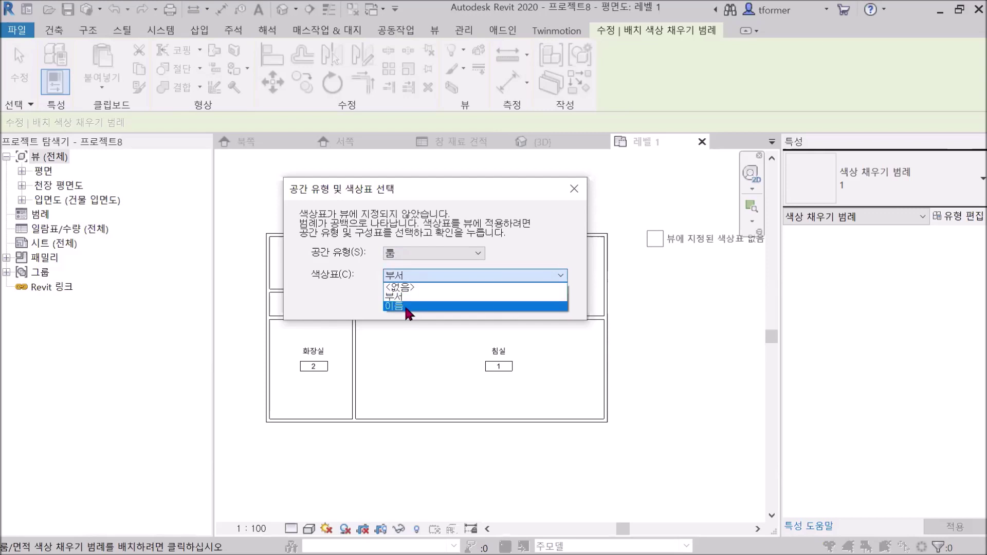
pyautogui.click(406, 307)
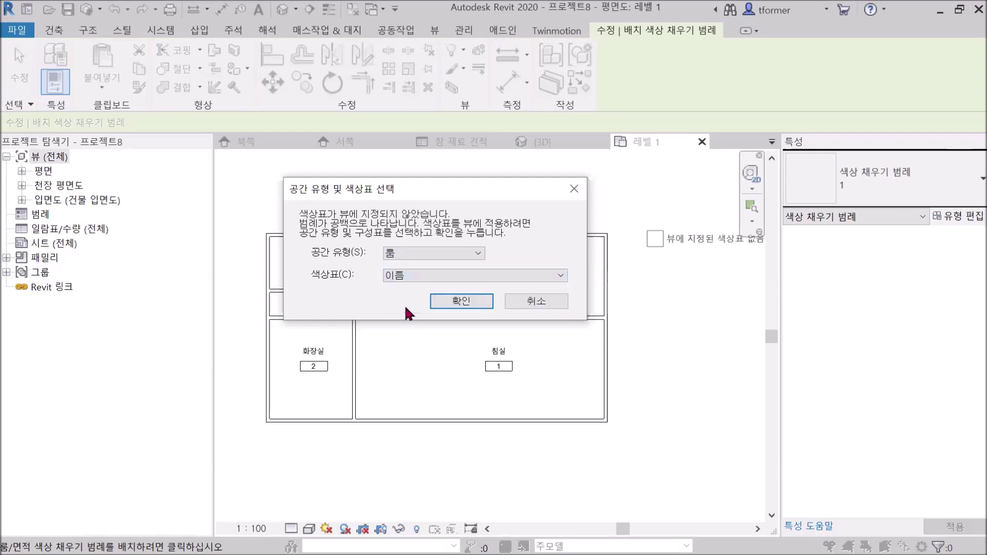
pyautogui.click(459, 302)
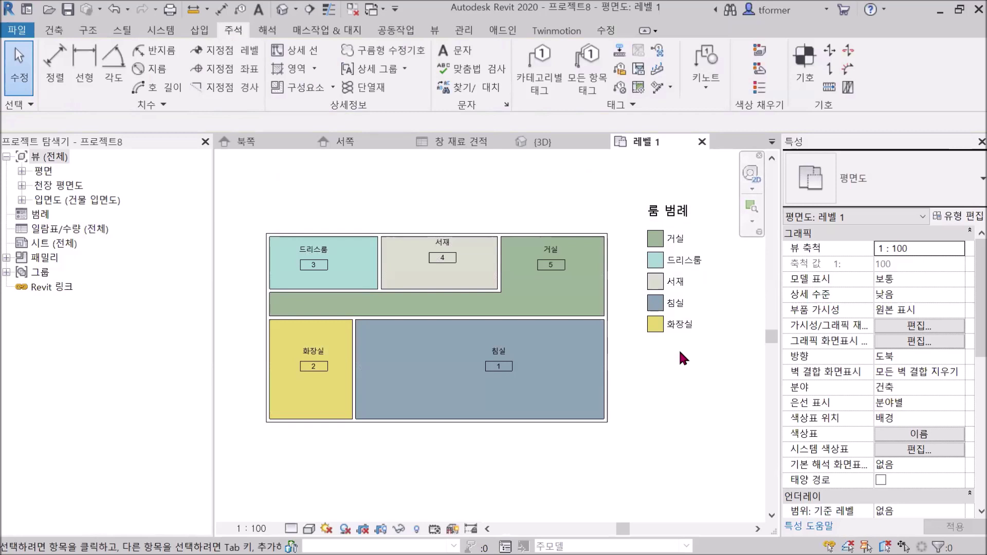
pyautogui.moveTo(661, 368); pyautogui.dragTo(615, 374, button='middle')
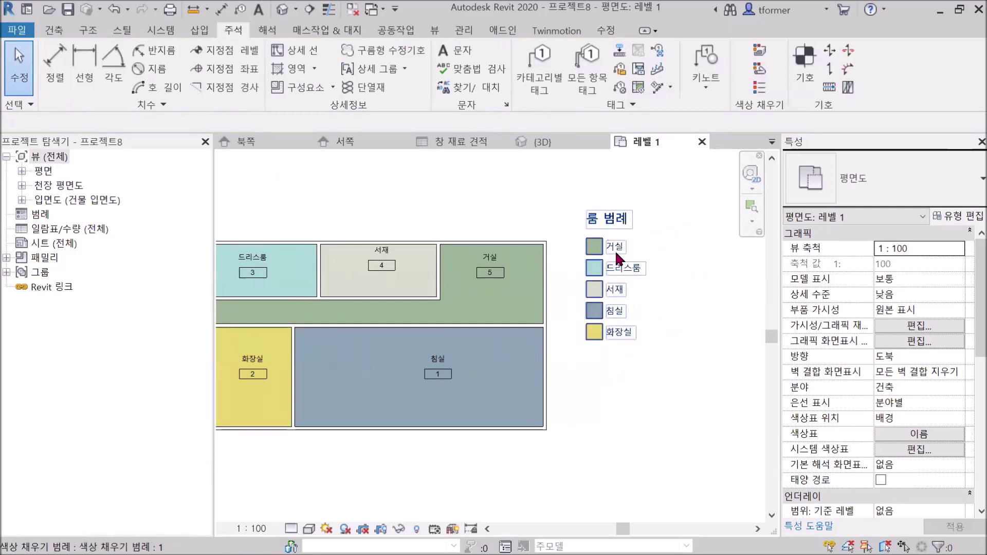
pyautogui.click(617, 263)
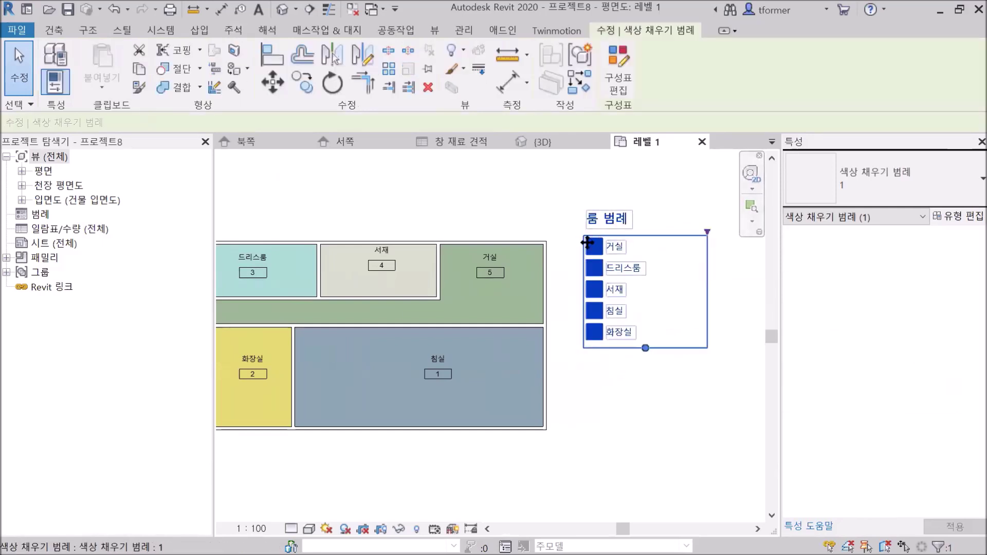
pyautogui.click(528, 298)
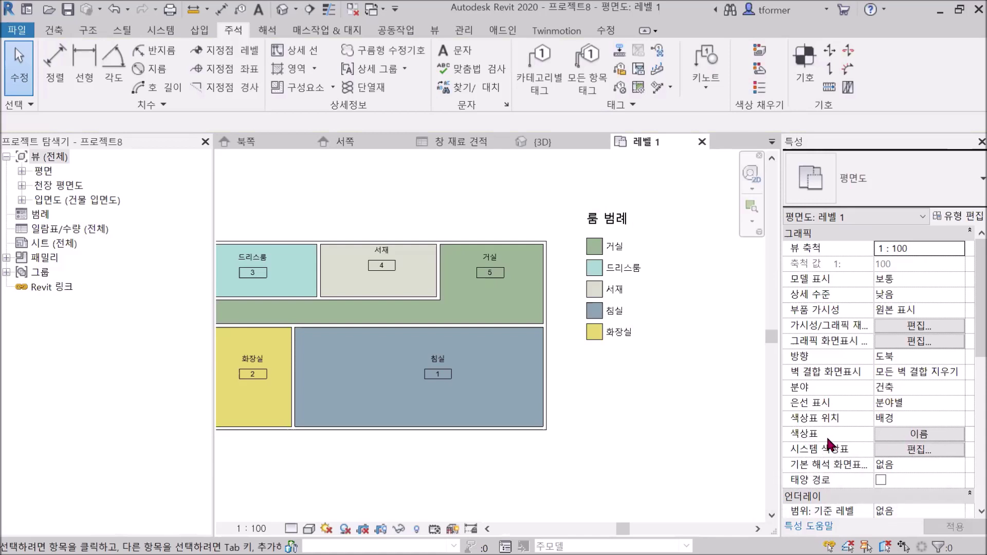
# Try to base the 레벨 1 view's room color scheme on 면적, and close the color scheme editor
pyautogui.click(927, 436)
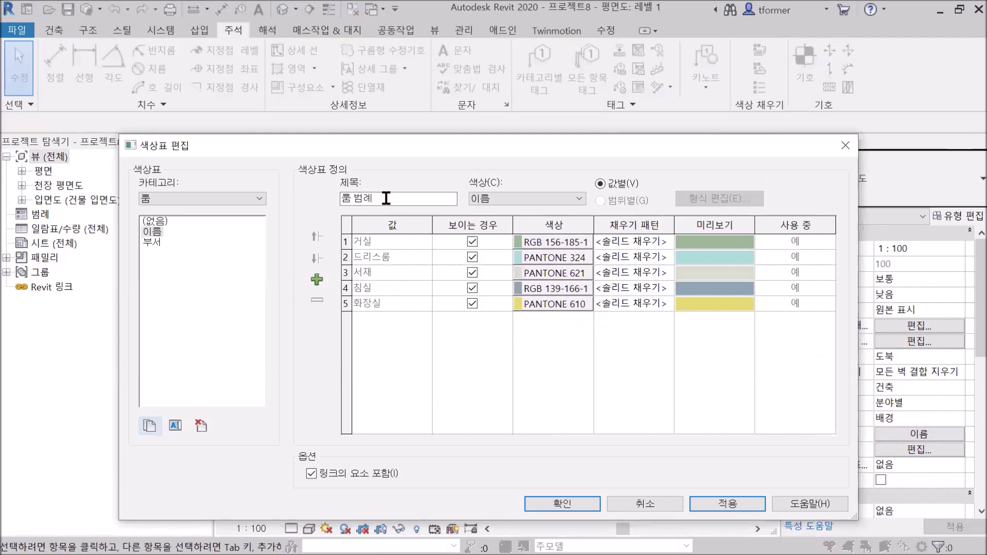
pyautogui.click(575, 198)
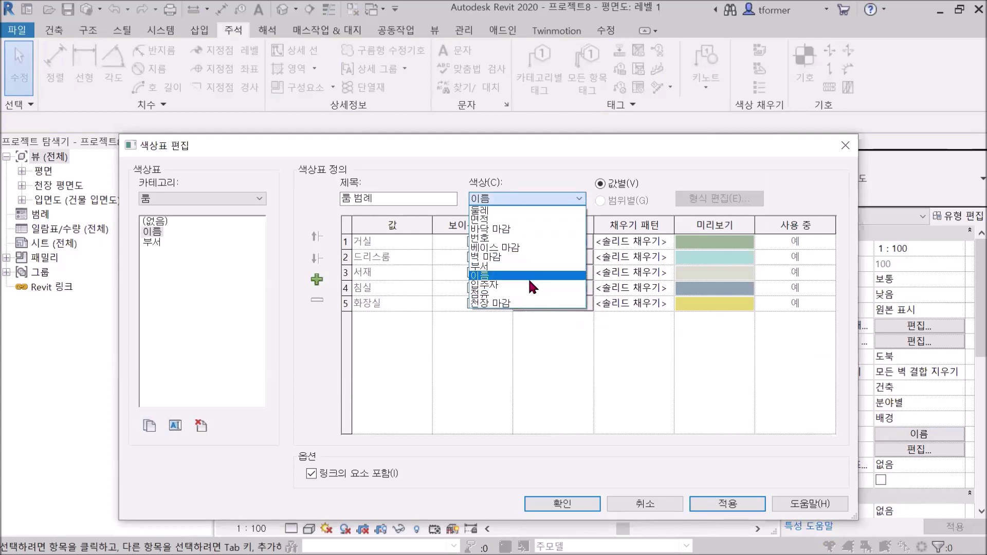
pyautogui.click(495, 220)
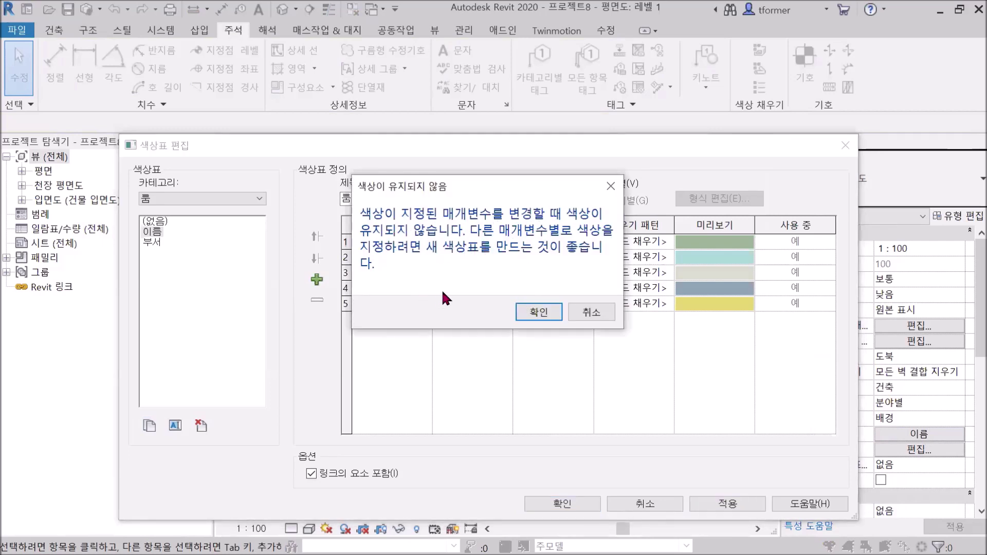
pyautogui.click(610, 187)
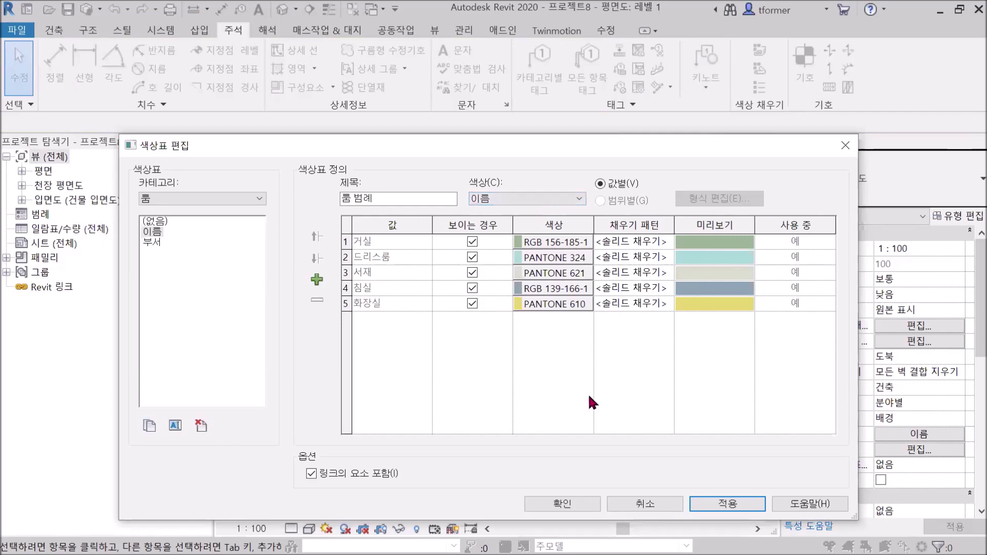
pyautogui.click(730, 503)
pyautogui.click(562, 503)
pyautogui.scroll(-2, 517, 375)
pyautogui.moveTo(489, 370); pyautogui.dragTo(538, 335, button='middle')
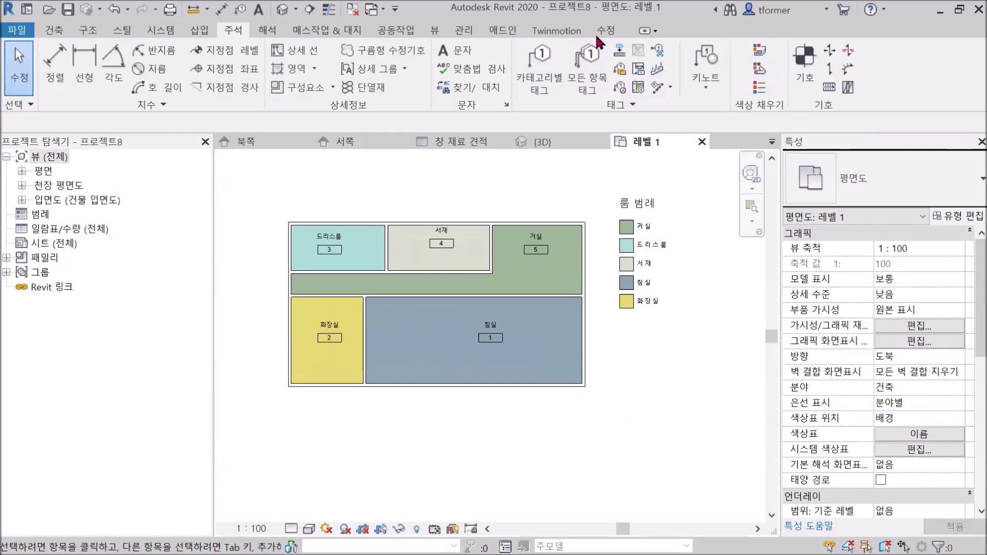
# Switch to the Acrobat Reader slides and read the room schedule instructions of Modeling Step 36
pyautogui.hotkey('alt', 'Tab')
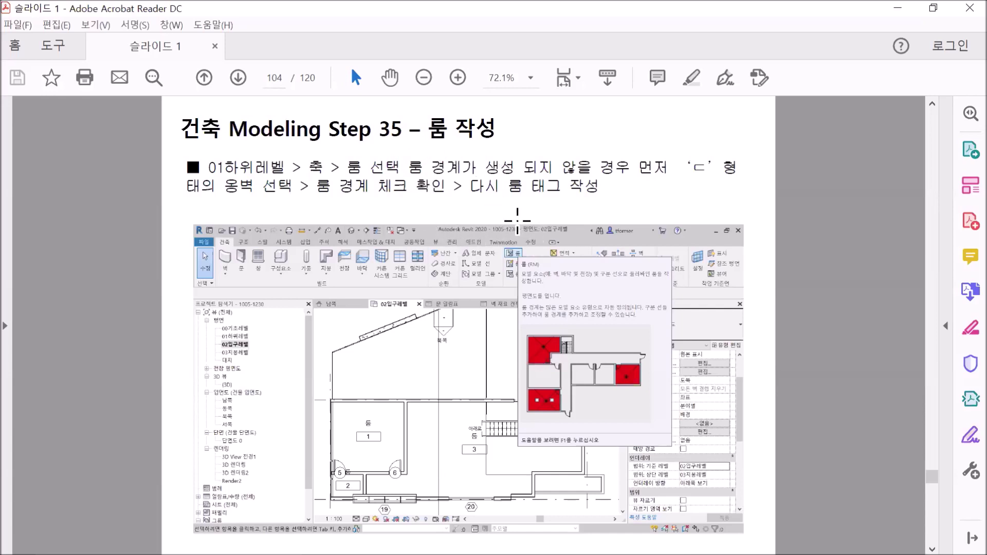
pyautogui.scroll(-1, 519, 220)
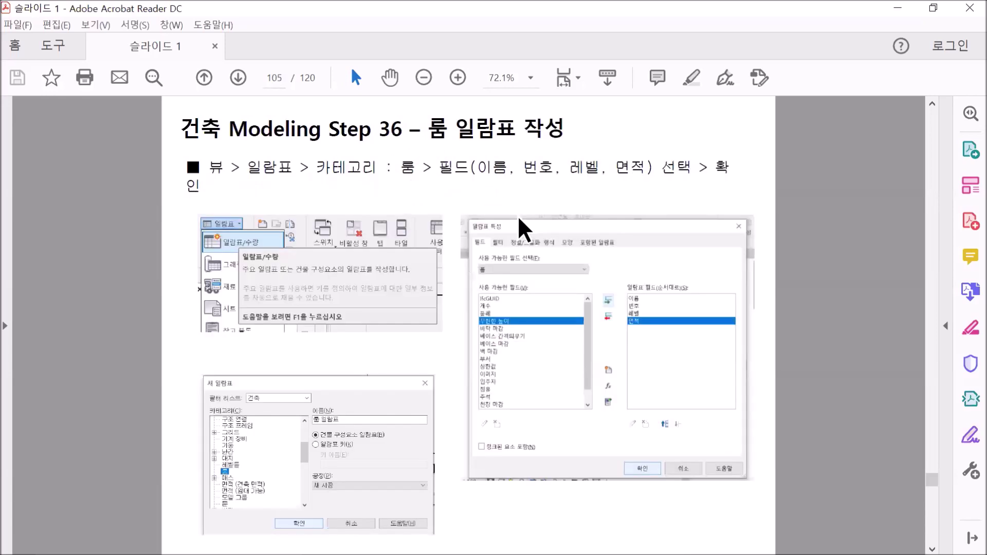
pyautogui.scroll(-1, 521, 226)
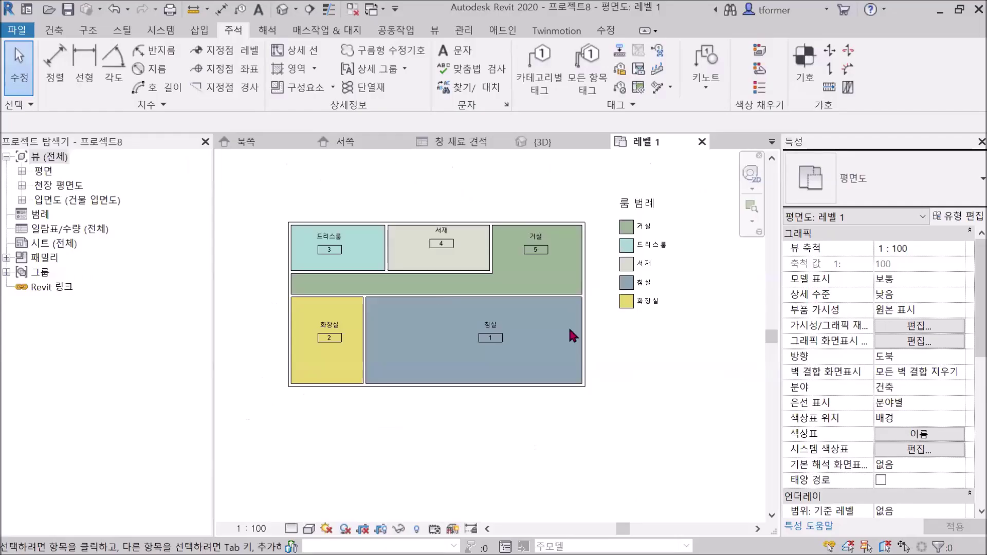
# Back in Revit, create a new building component schedule for the 룸 category named 룸 일람표
pyautogui.moveTo(571, 335); pyautogui.dragTo(628, 368, button='middle')
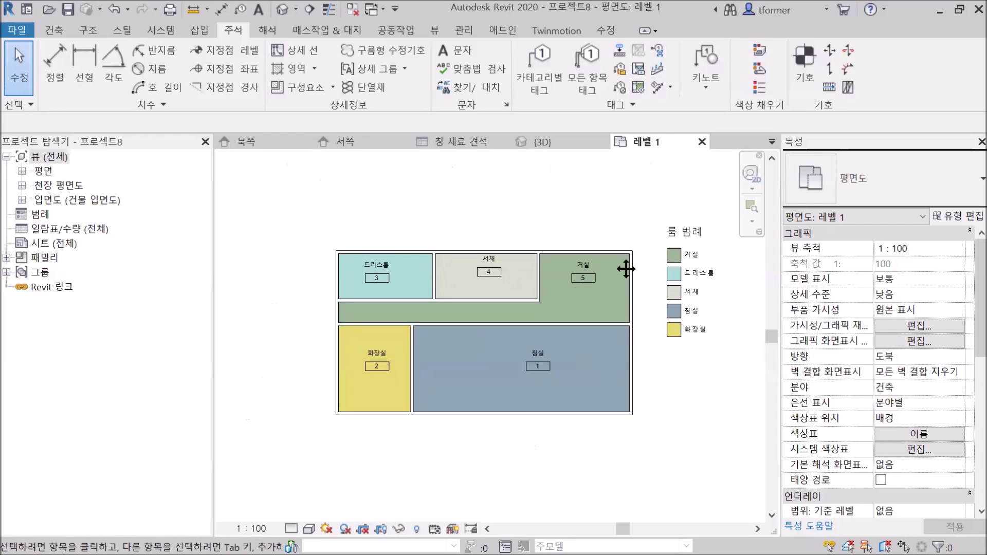
pyautogui.moveTo(620, 269); pyautogui.dragTo(596, 247, button='middle')
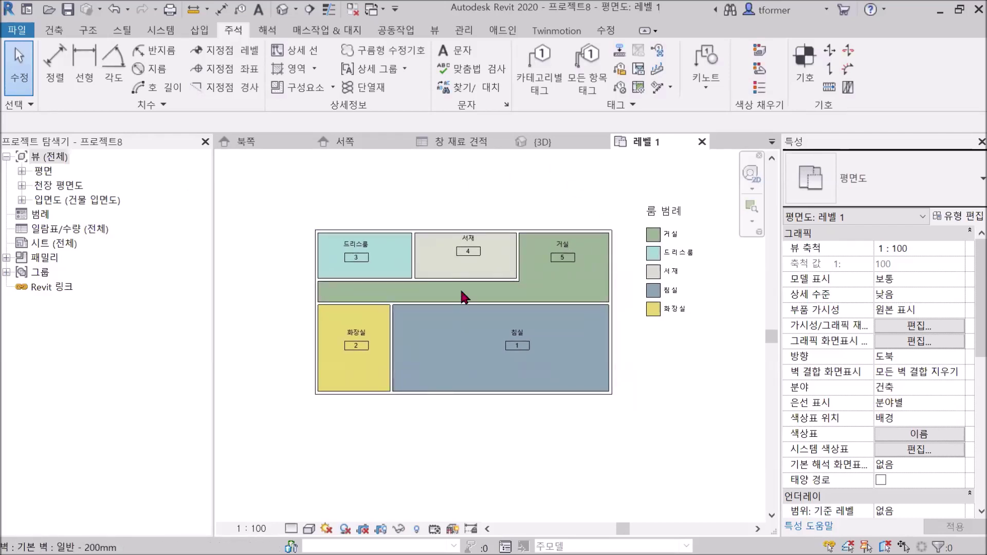
pyautogui.click(435, 31)
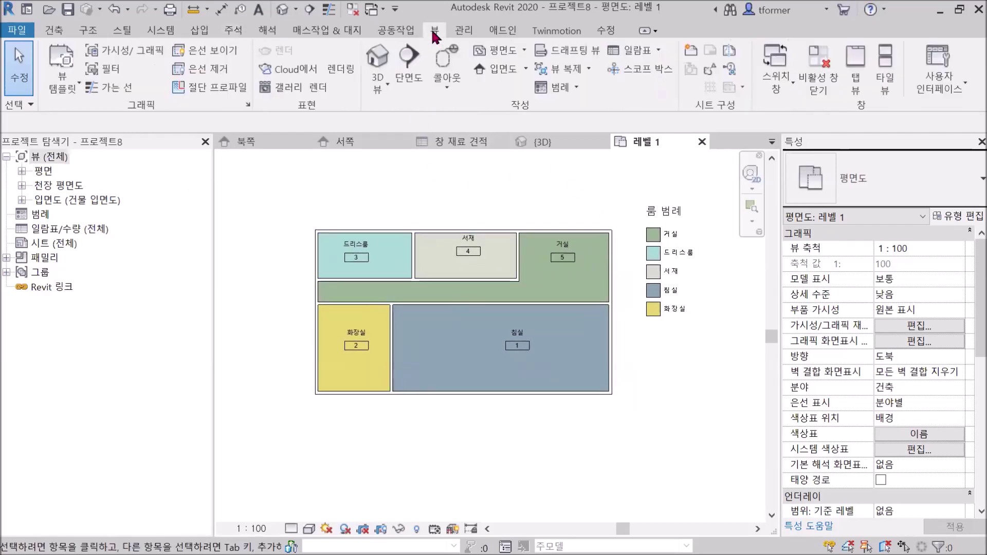
pyautogui.click(654, 51)
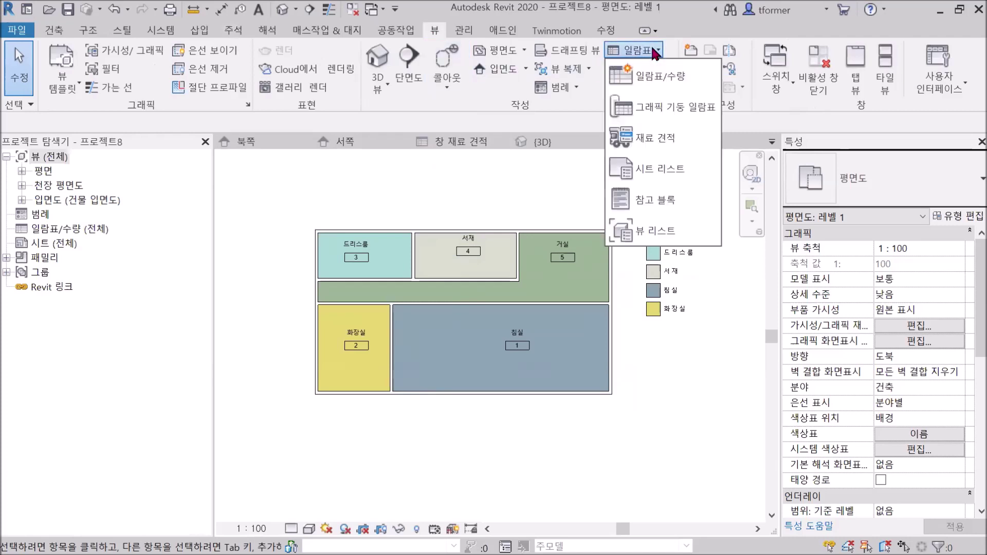
pyautogui.click(655, 78)
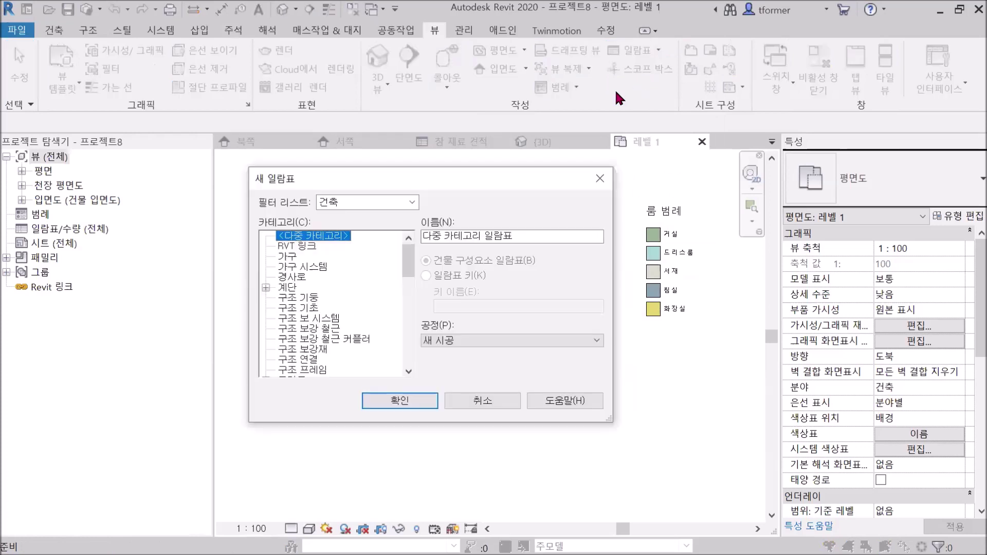
pyautogui.scroll(-4, 360, 319)
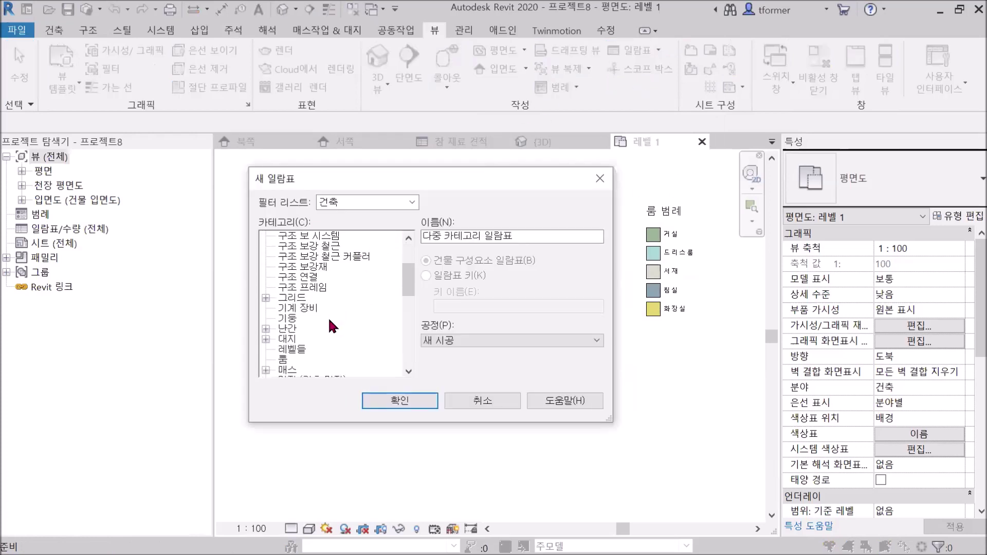
pyautogui.click(288, 330)
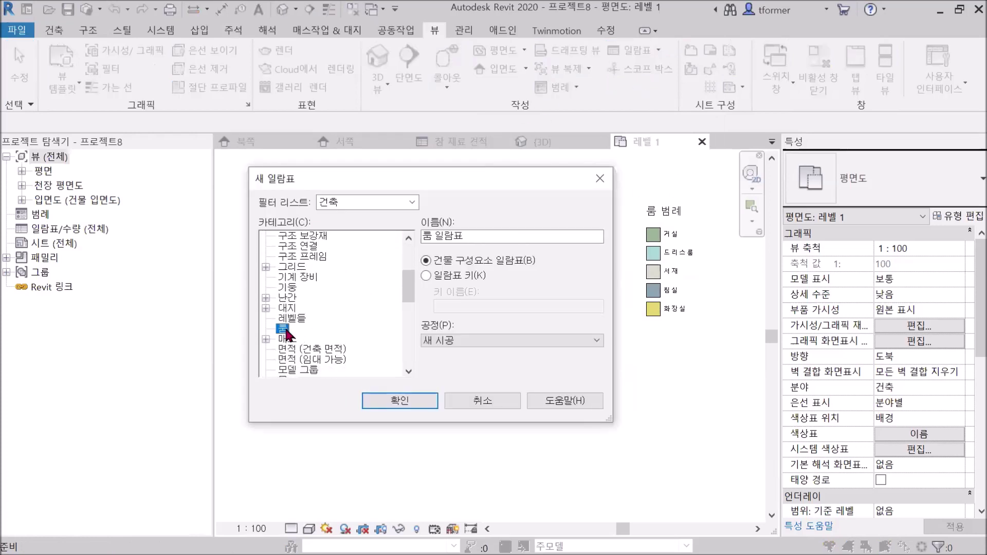
pyautogui.click(395, 402)
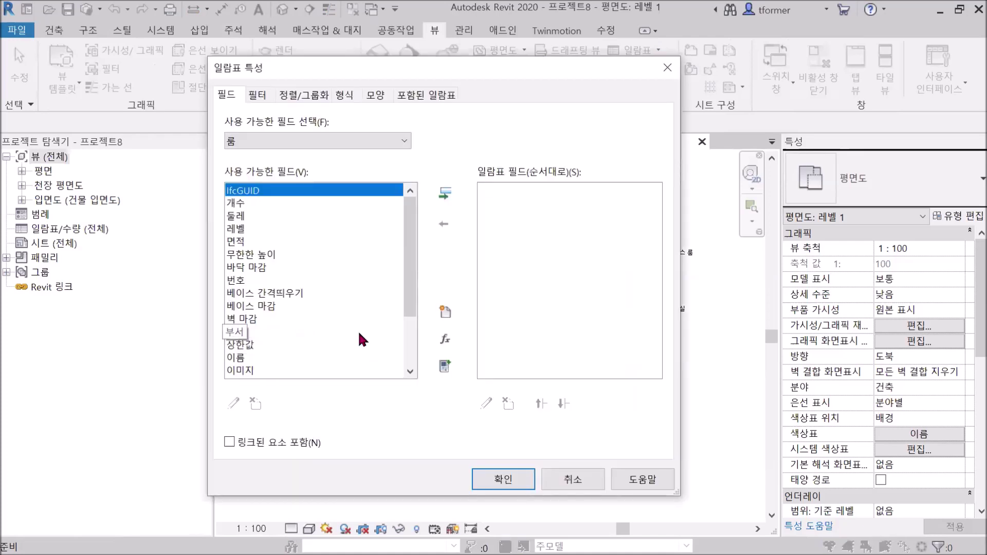
# Add the fields 레벨, 이름 and 면적 to the room schedule in that order and generate it
pyautogui.click(240, 228)
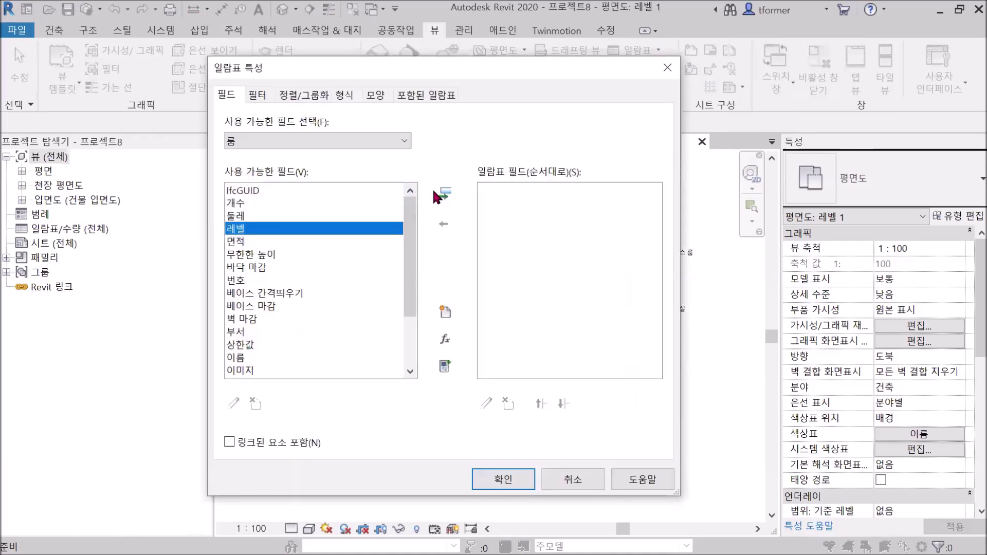
pyautogui.click(444, 194)
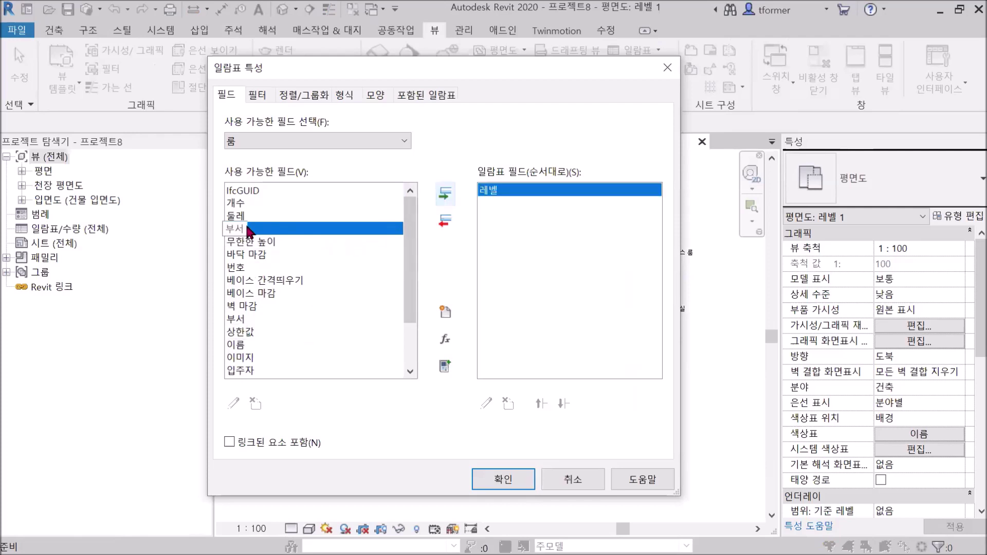
pyautogui.click(444, 194)
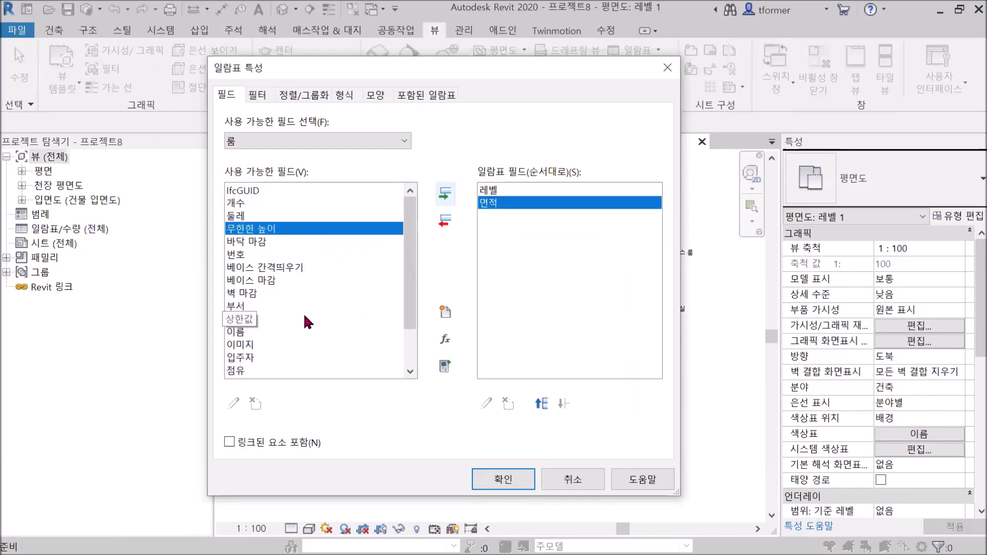
pyautogui.scroll(-2, 295, 324)
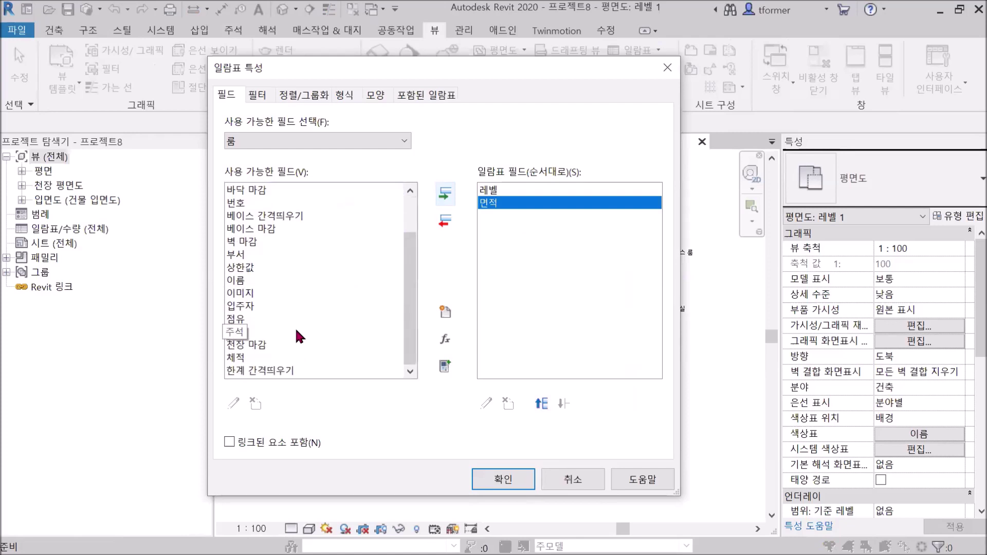
pyautogui.scroll(2, 294, 326)
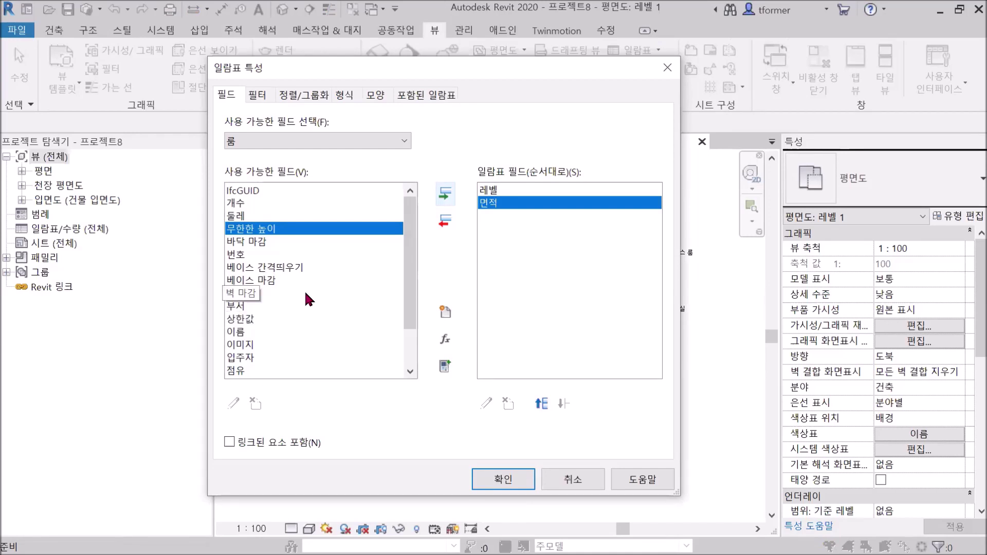
pyautogui.click(249, 333)
pyautogui.click(444, 194)
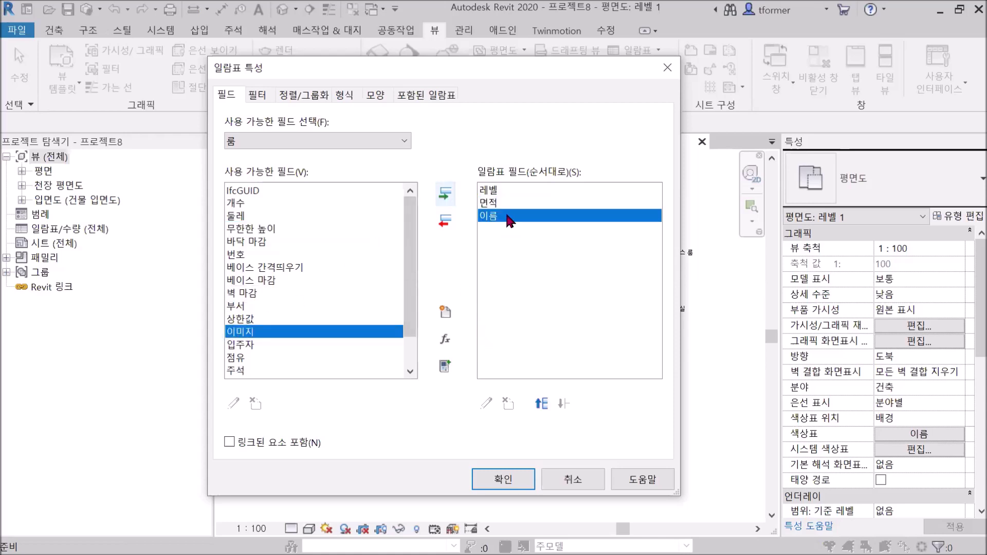
pyautogui.click(541, 404)
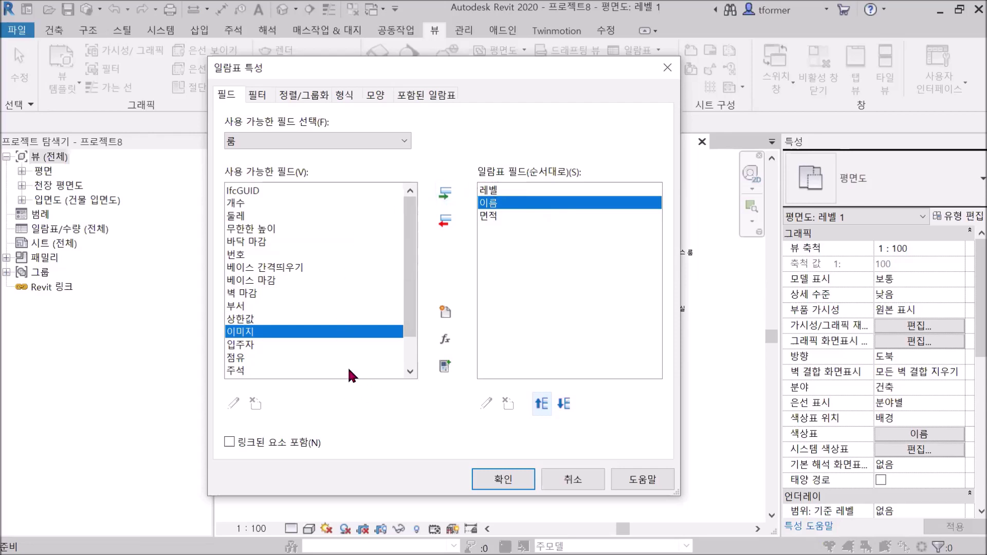
pyautogui.click(496, 479)
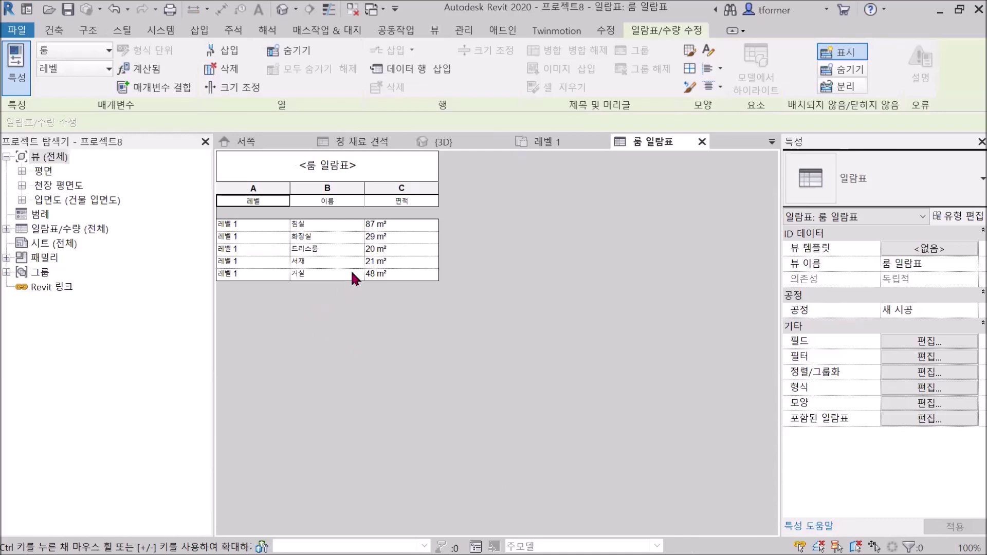
# From the 레벨 1 floor plan, set the project's room area calculation to 벽 중앙에서 in the area and volume computations
pyautogui.keyDown('ctrl'); pyautogui.scroll(2, 369, 229); pyautogui.keyUp('ctrl')
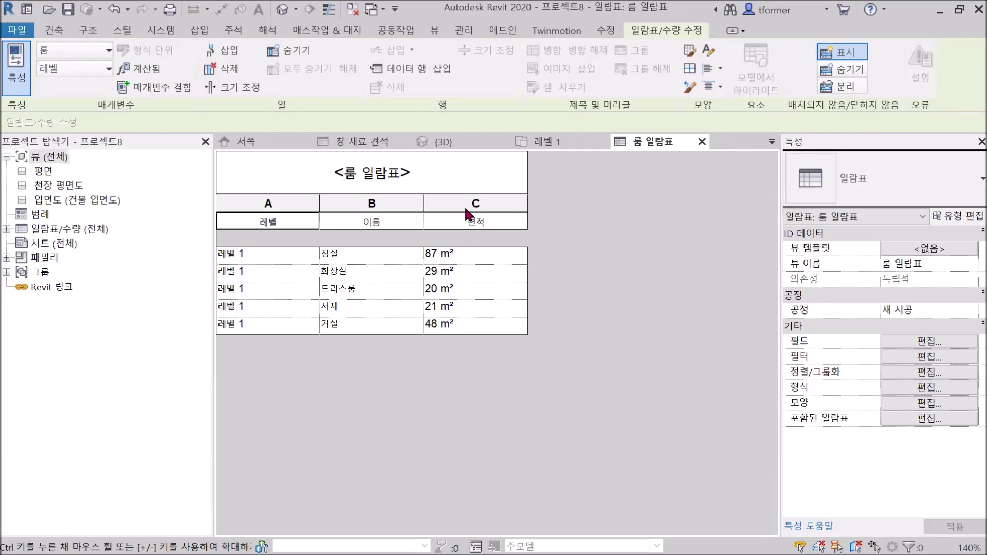
pyautogui.click(54, 30)
pyautogui.click(368, 144)
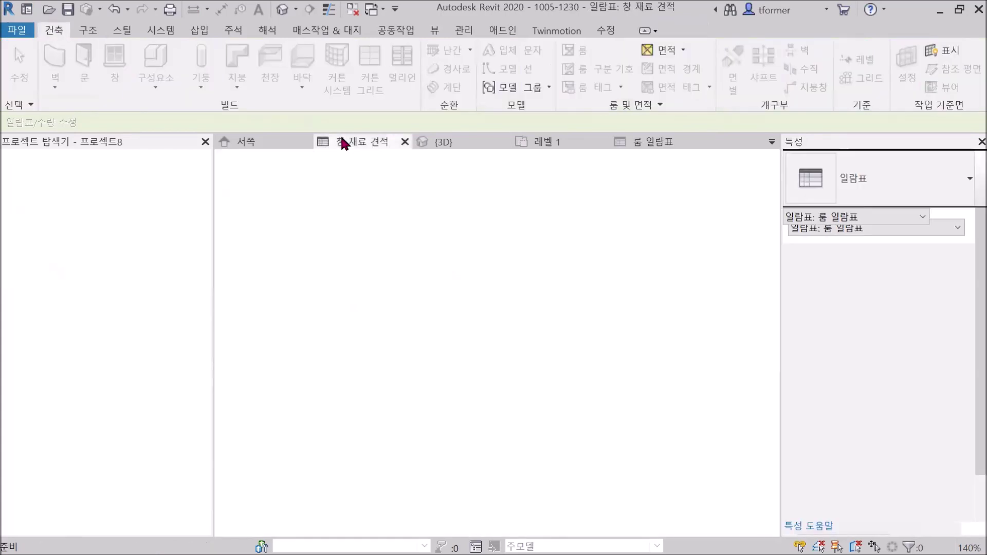
pyautogui.click(557, 144)
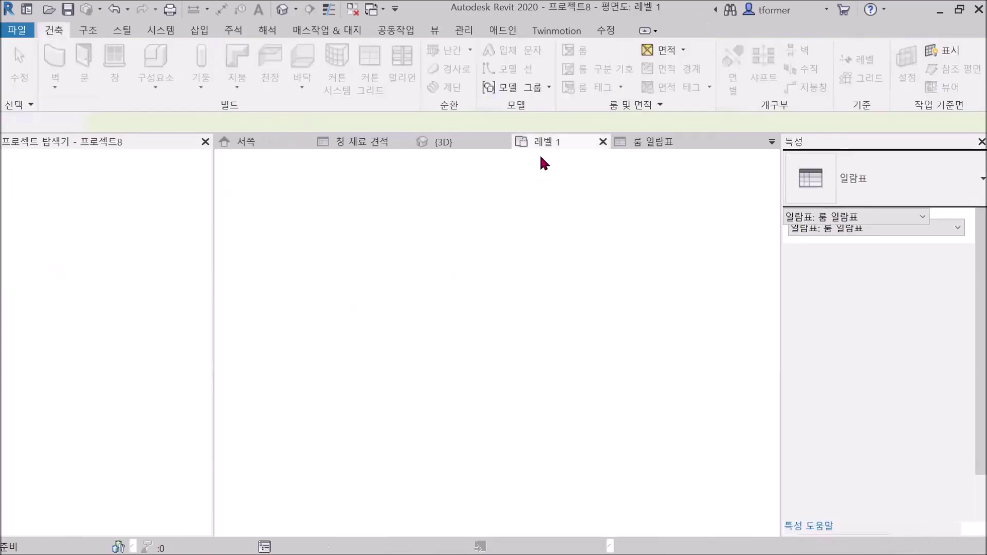
pyautogui.moveTo(519, 309); pyautogui.dragTo(553, 322, button='middle')
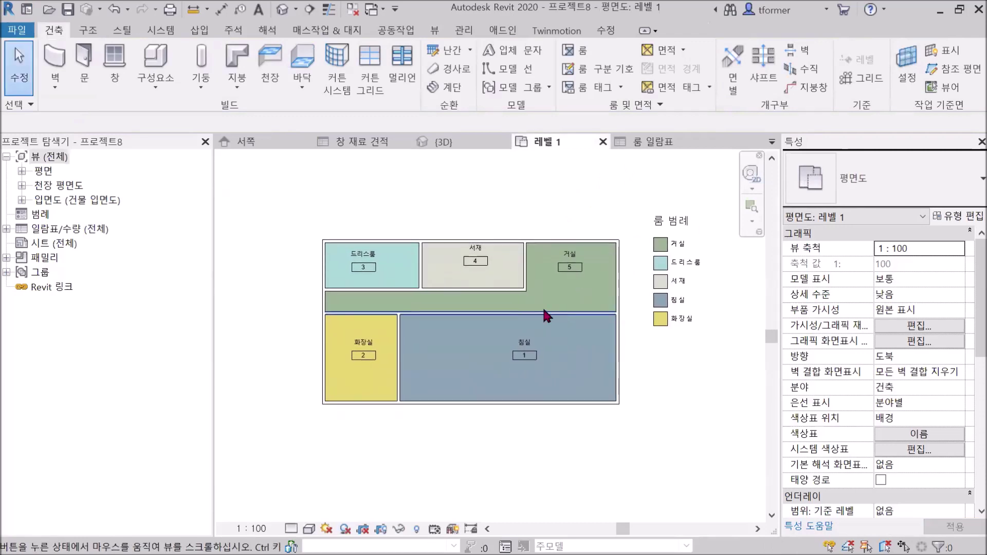
pyautogui.scroll(2, 544, 302)
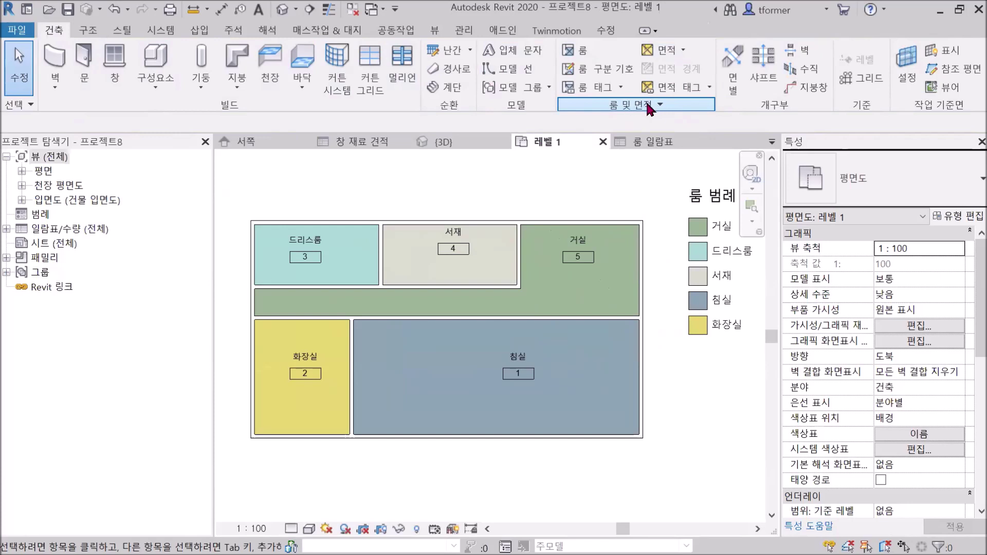
pyautogui.click(661, 106)
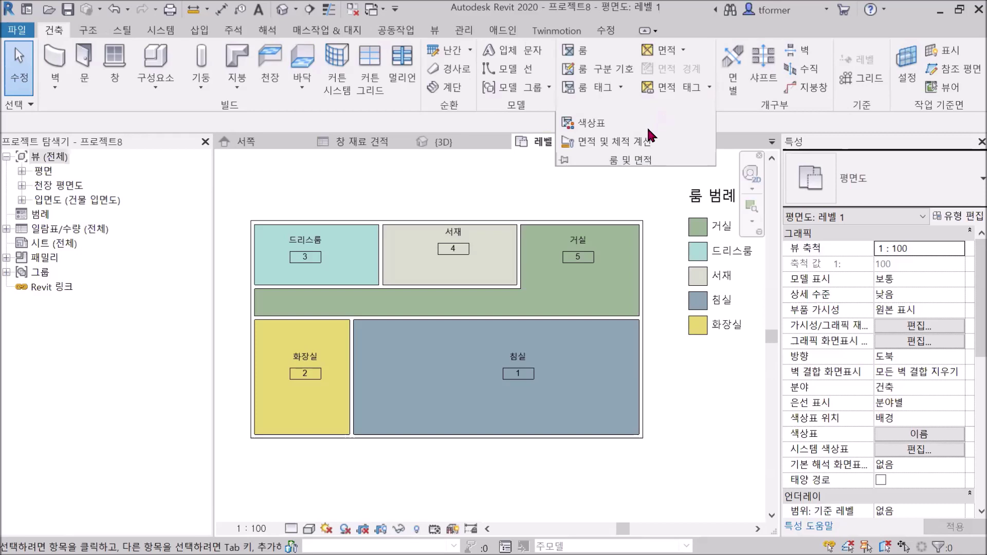
pyautogui.click(596, 146)
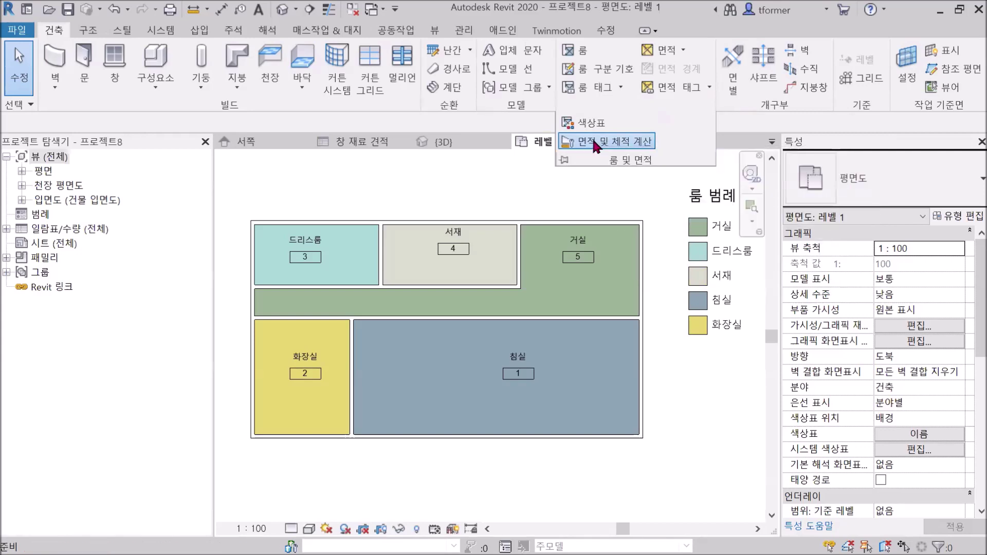
pyautogui.click(591, 149)
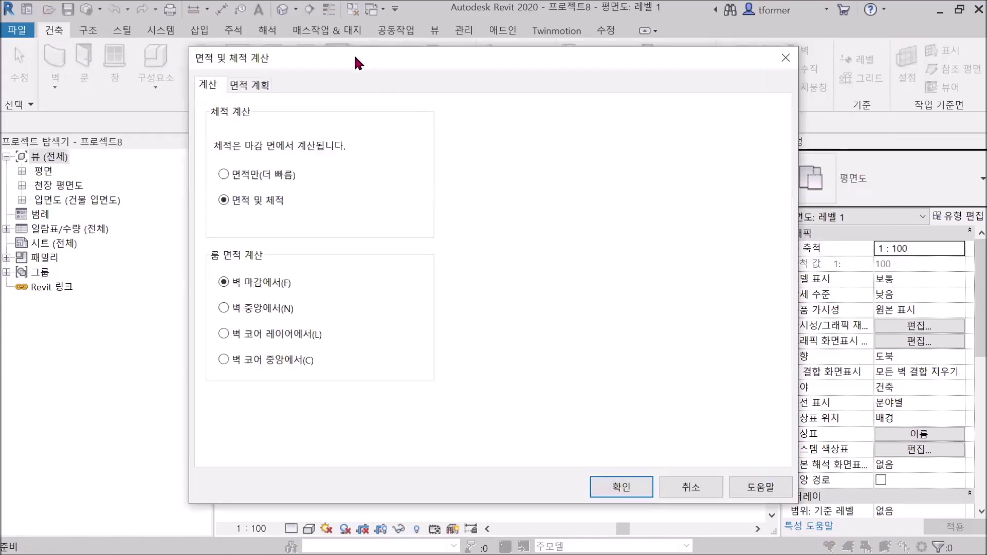
pyautogui.moveTo(355, 62); pyautogui.dragTo(347, 66)
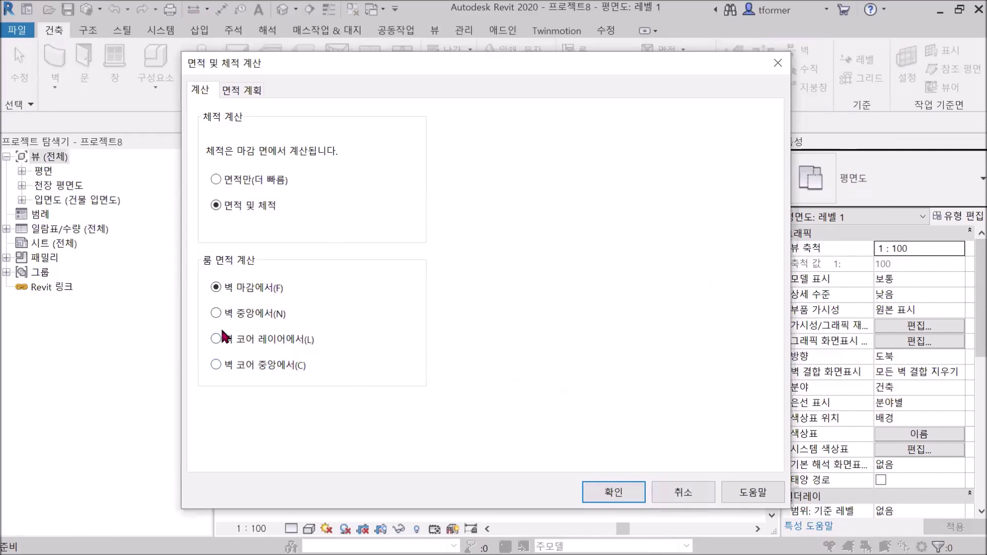
pyautogui.click(216, 311)
pyautogui.click(617, 492)
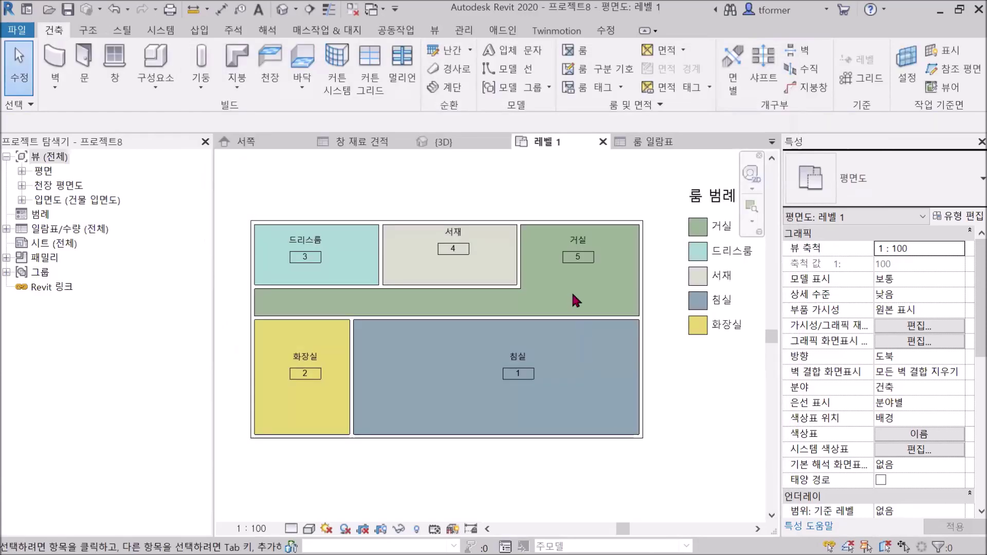
# Select the 거실 room to examine its boundary along the walls, and check the room areas in 룸 일람표
pyautogui.click(565, 270)
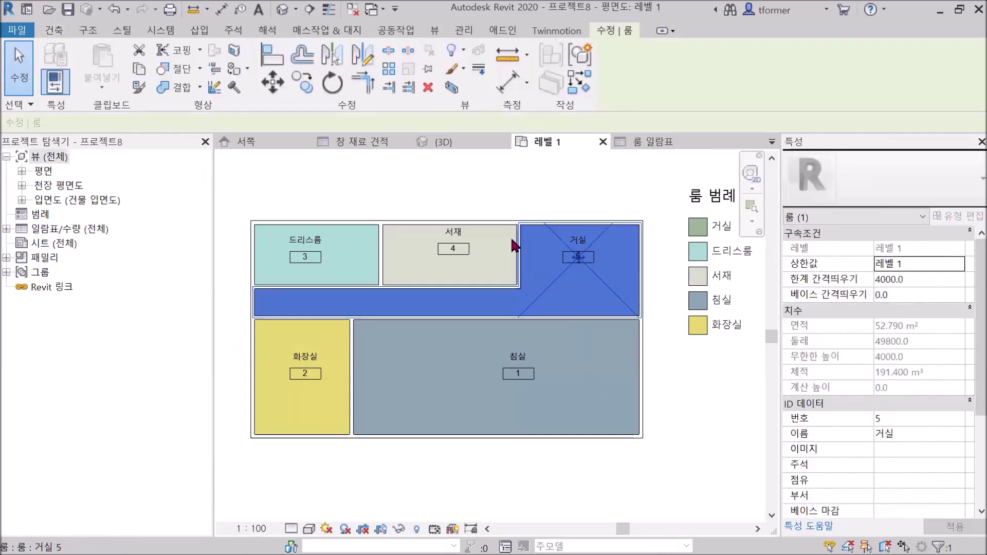
pyautogui.scroll(4, 514, 241)
pyautogui.scroll(2, 518, 239)
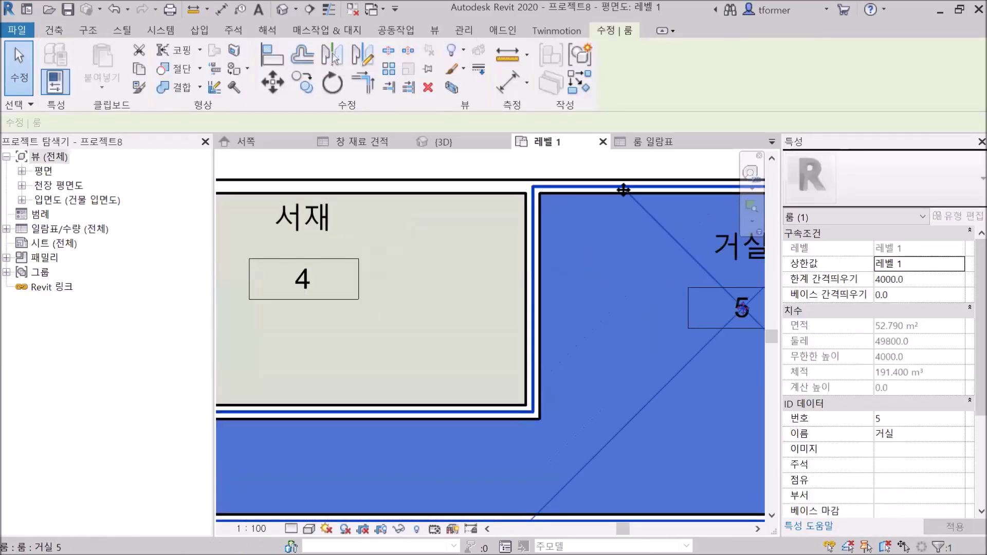
pyautogui.scroll(-3, 665, 254)
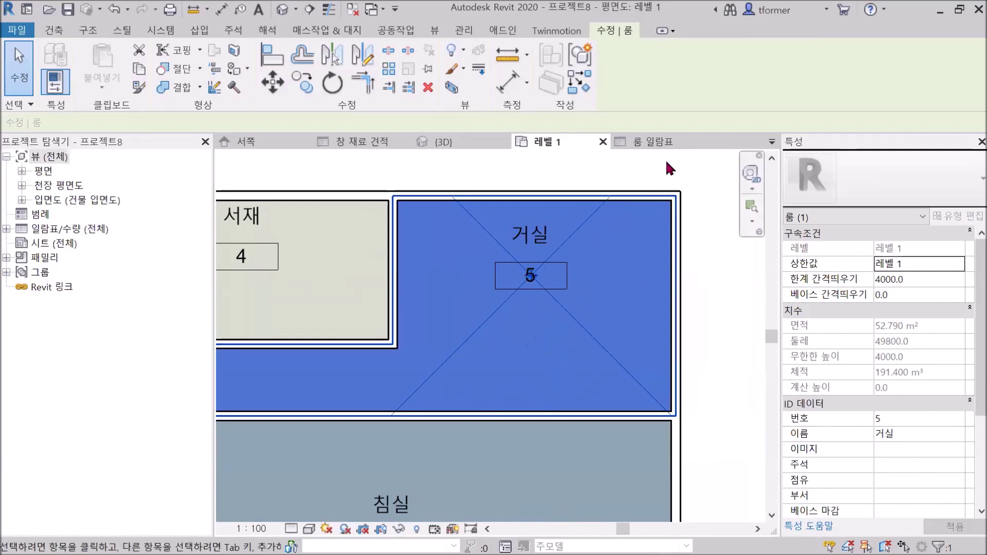
pyautogui.click(660, 141)
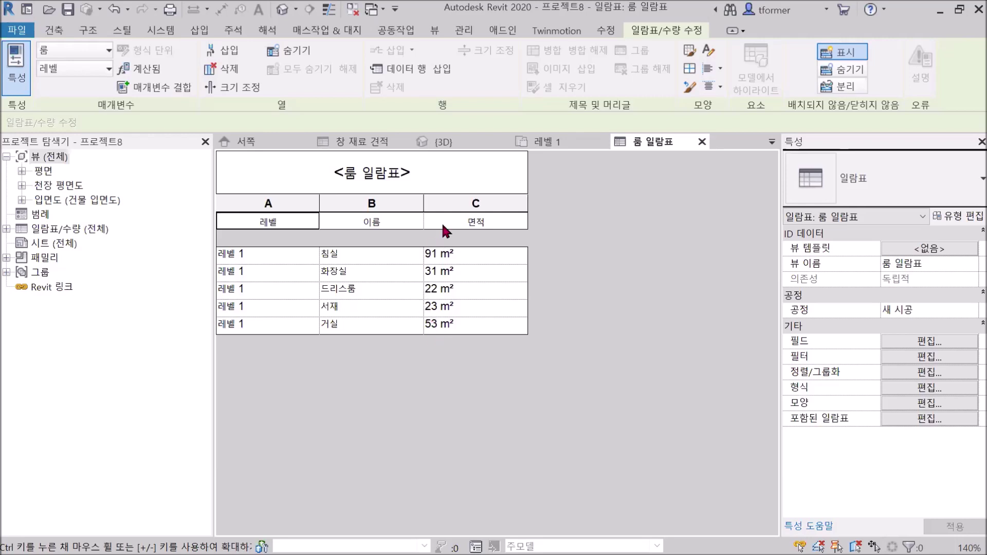
# Review the room area calculation option in the area and volume computations, and close the settings without changes
pyautogui.click(50, 30)
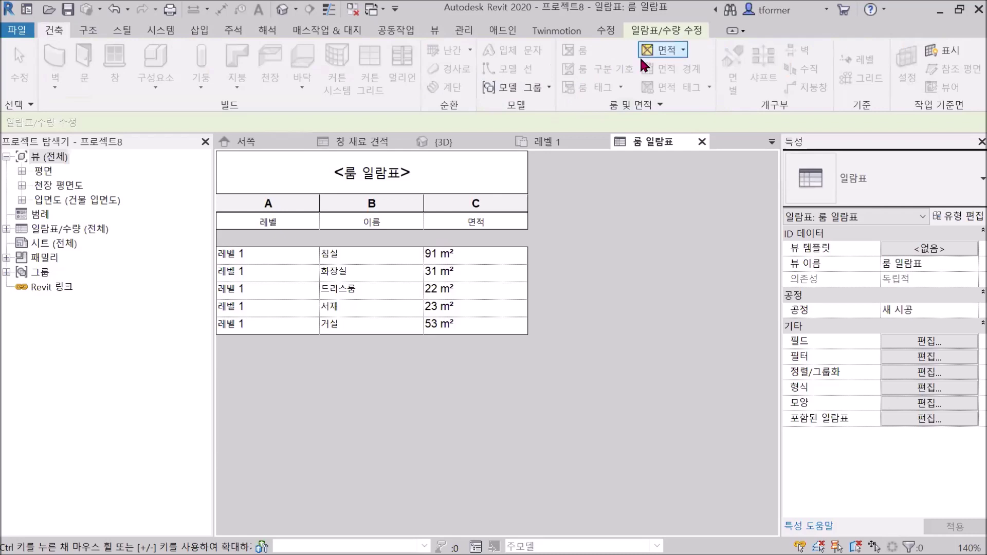
pyautogui.click(659, 105)
pyautogui.click(612, 143)
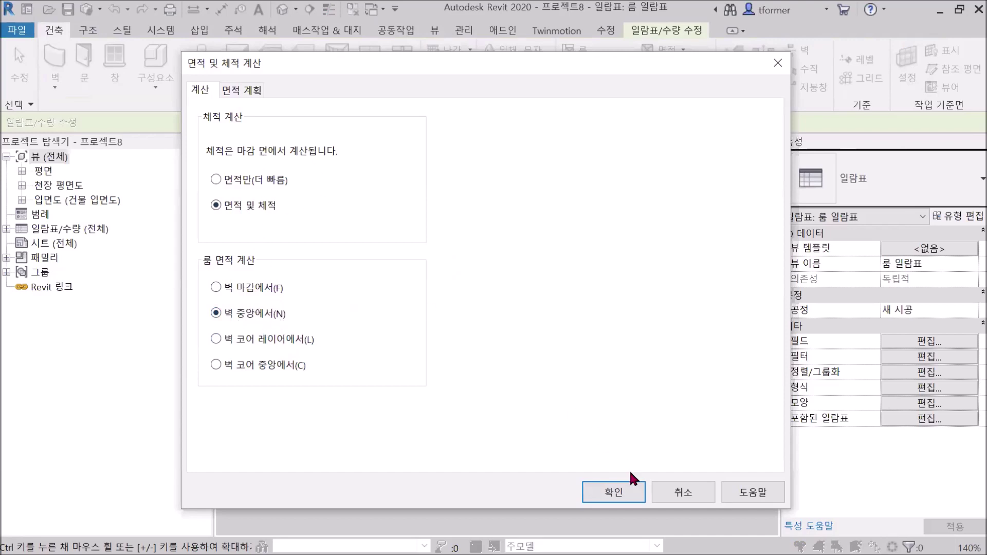
pyautogui.click(683, 493)
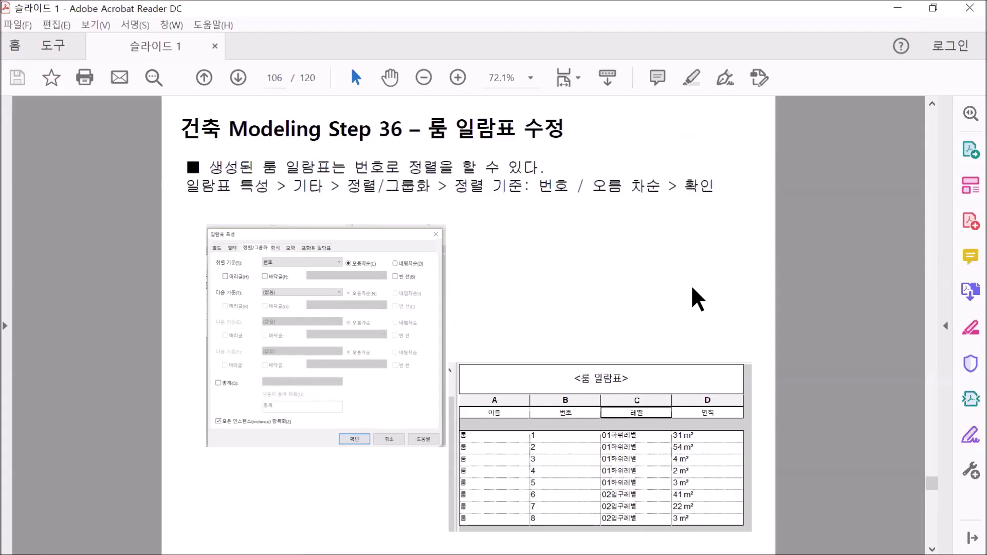
# In the Acrobat Reader slides, read Modeling Steps 36 to 38 on editing the room schedule, room boundaries and the room legend
pyautogui.scroll(-1, 691, 287)
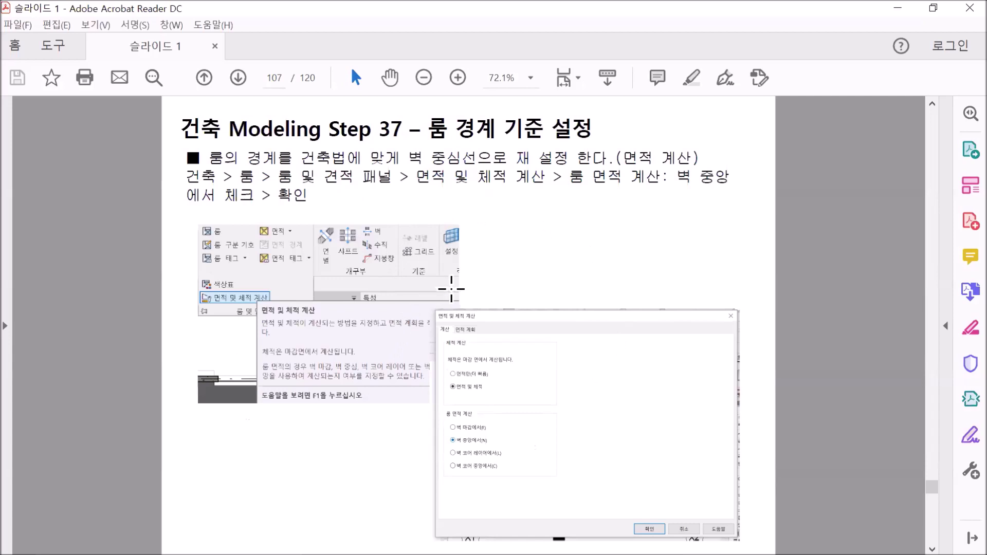
pyautogui.scroll(-1, 451, 289)
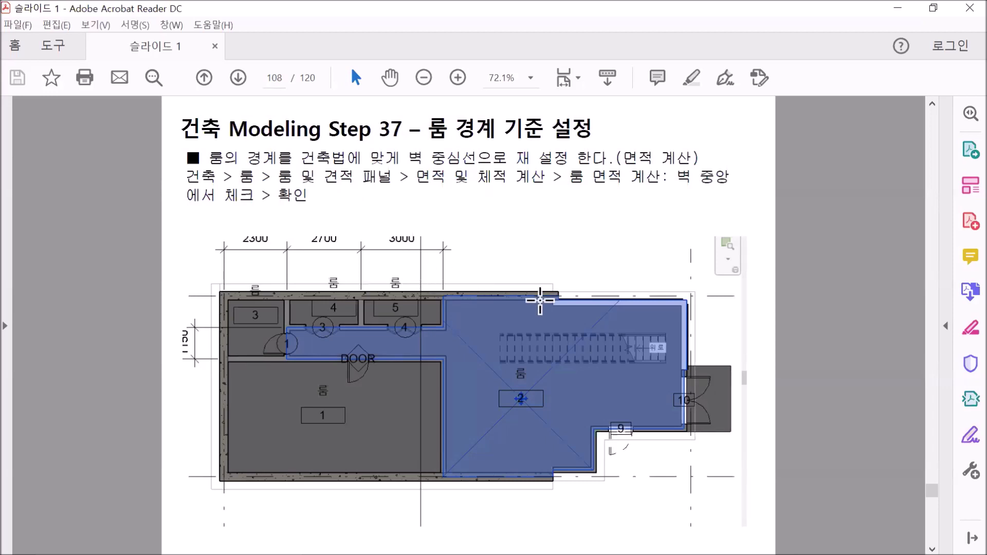
pyautogui.scroll(-1, 540, 300)
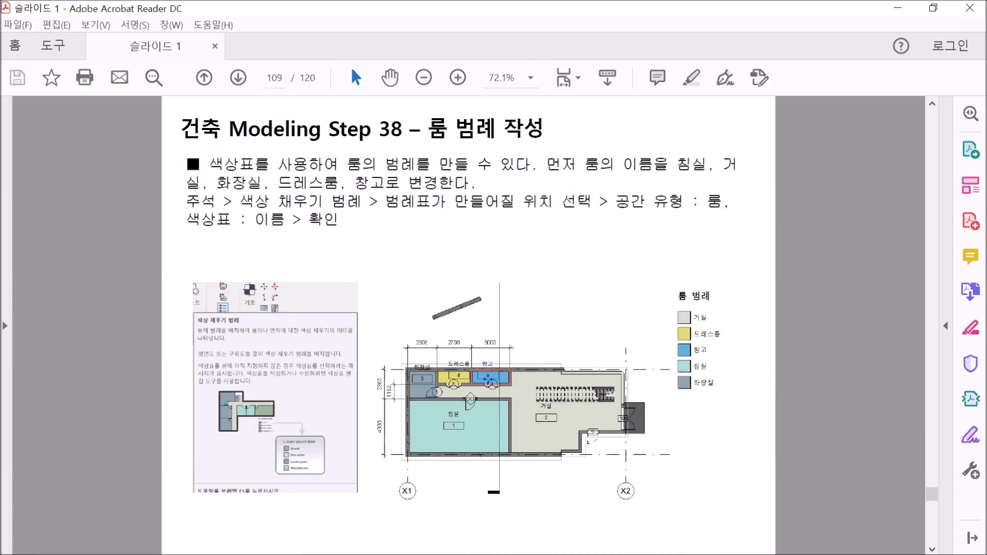
# Switch back to Revit and bring up the recent project 1005-1230.rvt, dismissing the notice about unsaved changes
pyautogui.hotkey('alt', 'Tab')
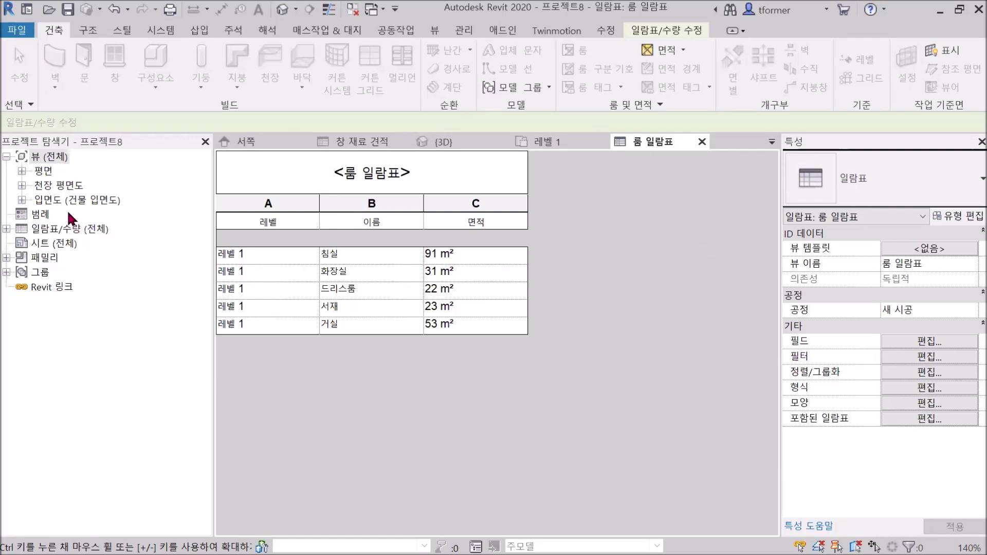
pyautogui.click(22, 185)
pyautogui.click(22, 170)
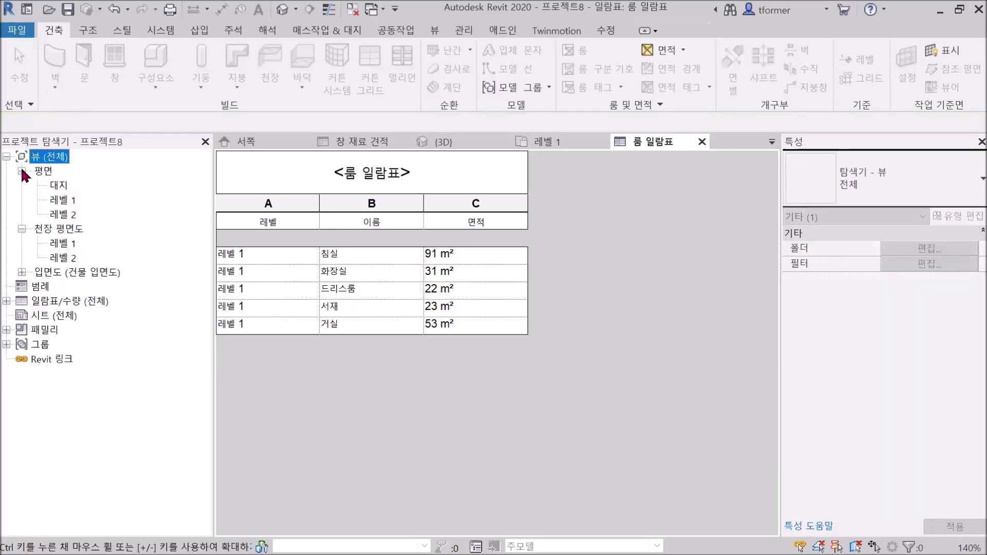
pyautogui.click(12, 31)
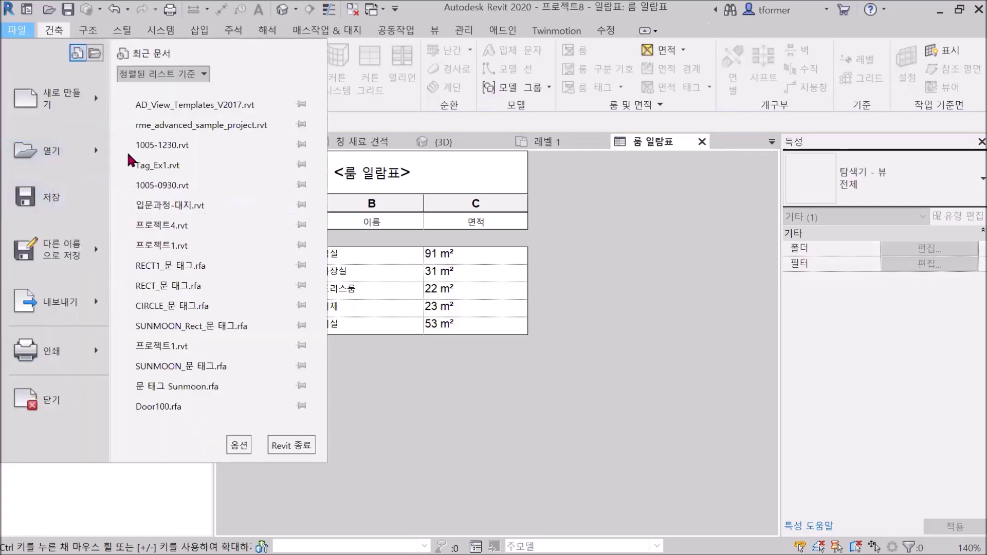
pyautogui.click(187, 145)
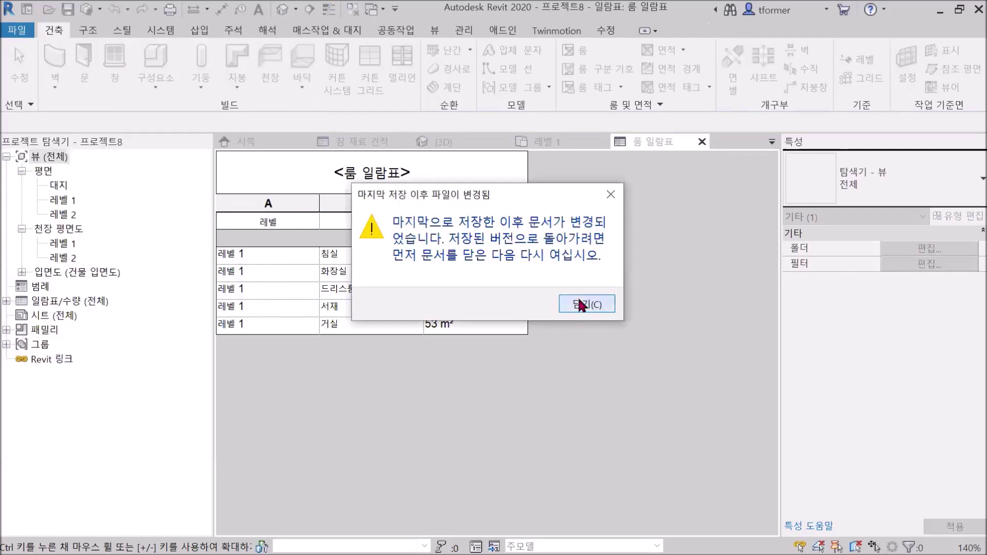
pyautogui.click(577, 303)
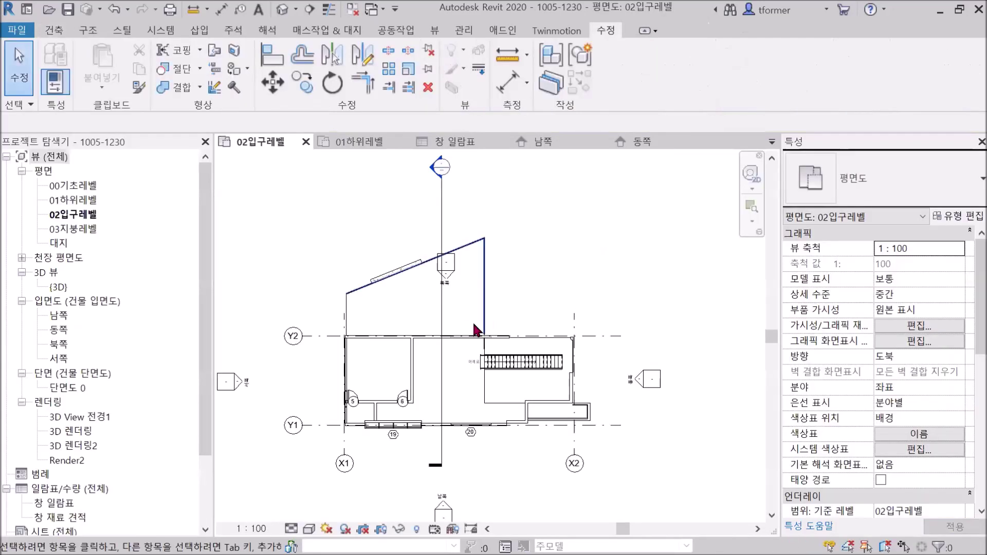
# Compare the 02입구레벨 floor plan with the color-filled 01하위레벨 plan and its room legend
pyautogui.moveTo(486, 309); pyautogui.dragTo(494, 300, button='middle')
pyautogui.scroll(2, 496, 331)
pyautogui.scroll(2, 613, 283)
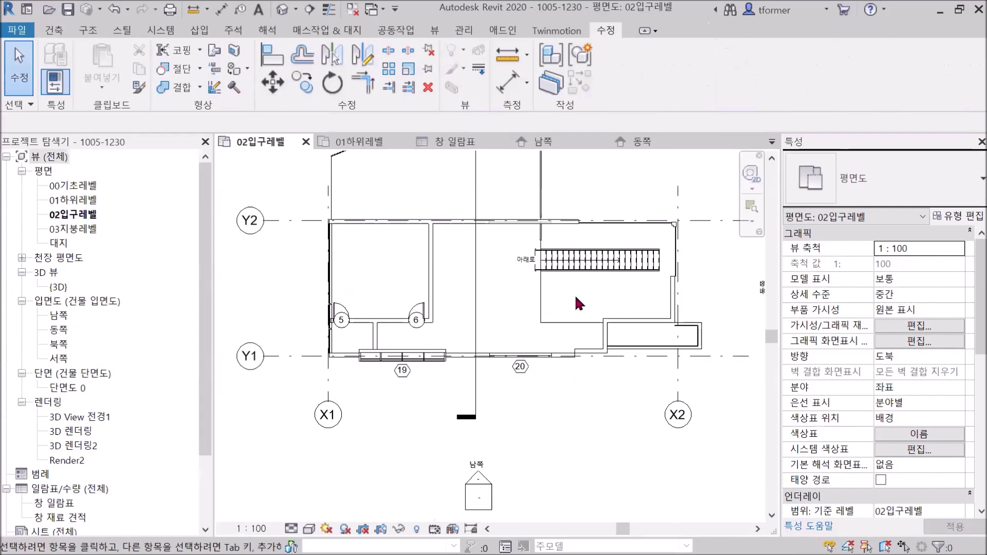
pyautogui.moveTo(577, 302); pyautogui.dragTo(499, 393, button='middle')
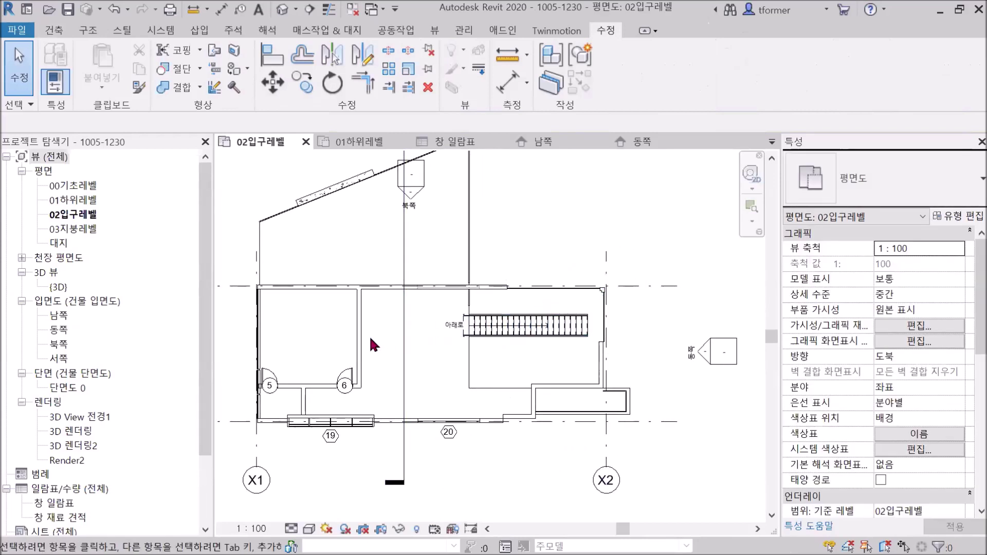
pyautogui.click(355, 141)
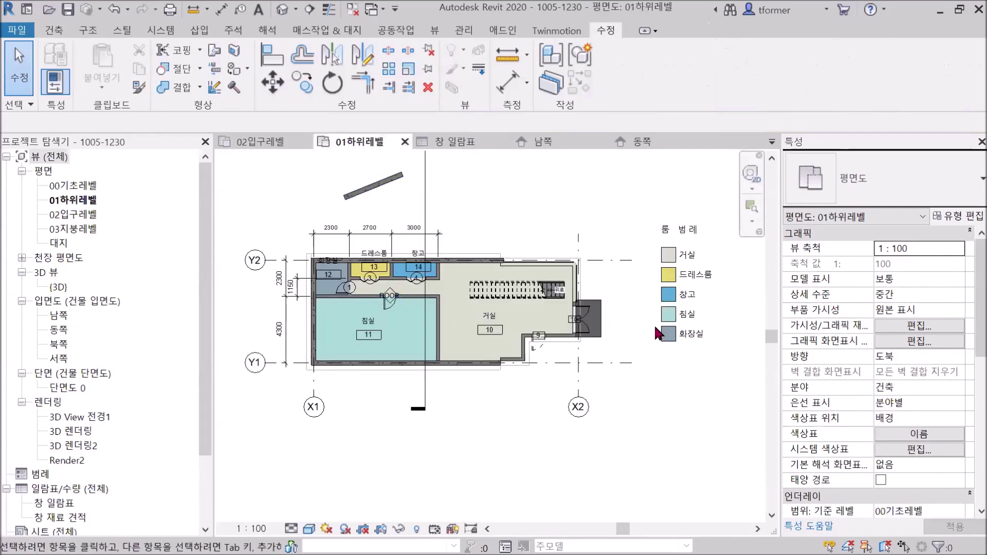
pyautogui.click(257, 142)
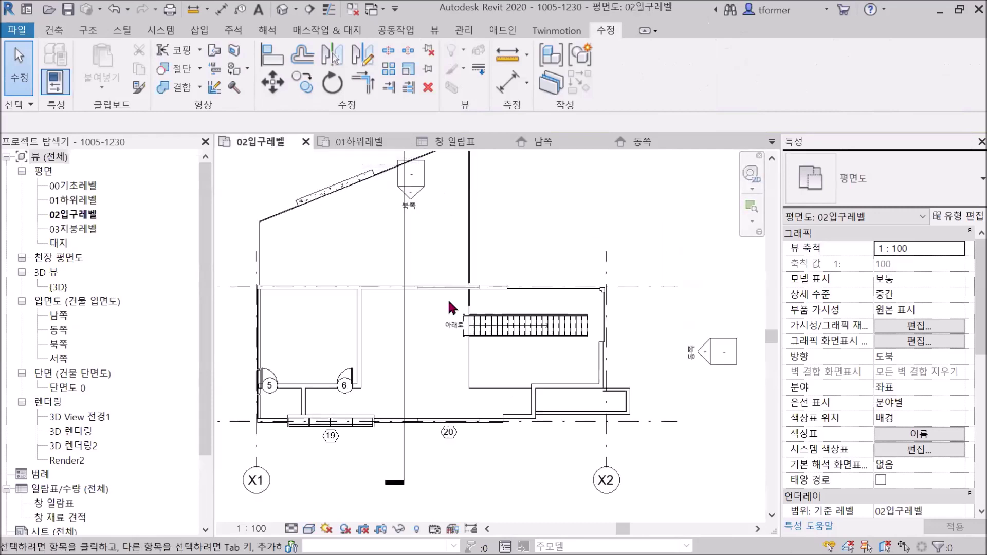
pyautogui.moveTo(421, 354); pyautogui.dragTo(425, 309, button='middle')
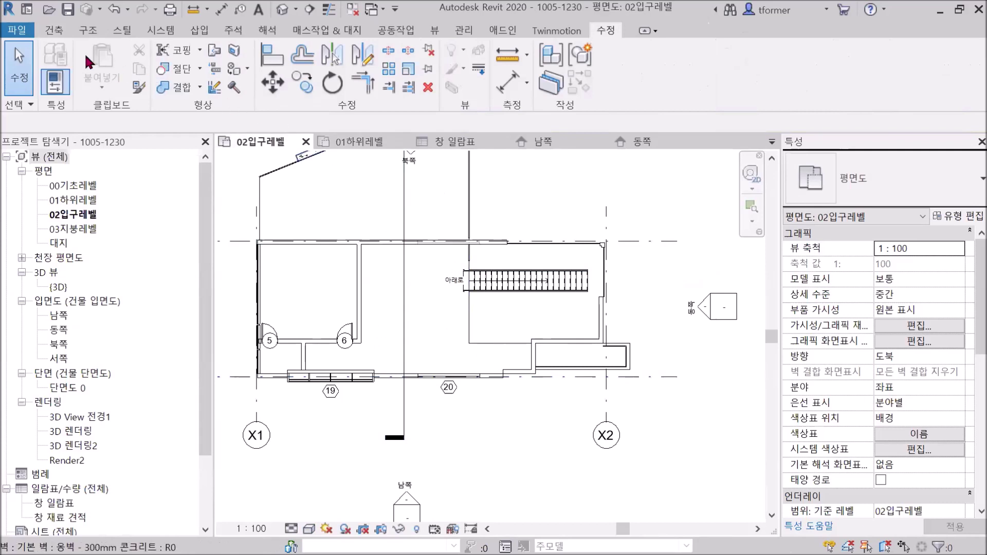
# Place tagged rooms in the central hall, the upper-left space and the small lower-left space of the 02입구레벨 plan
pyautogui.click(55, 30)
pyautogui.click(574, 50)
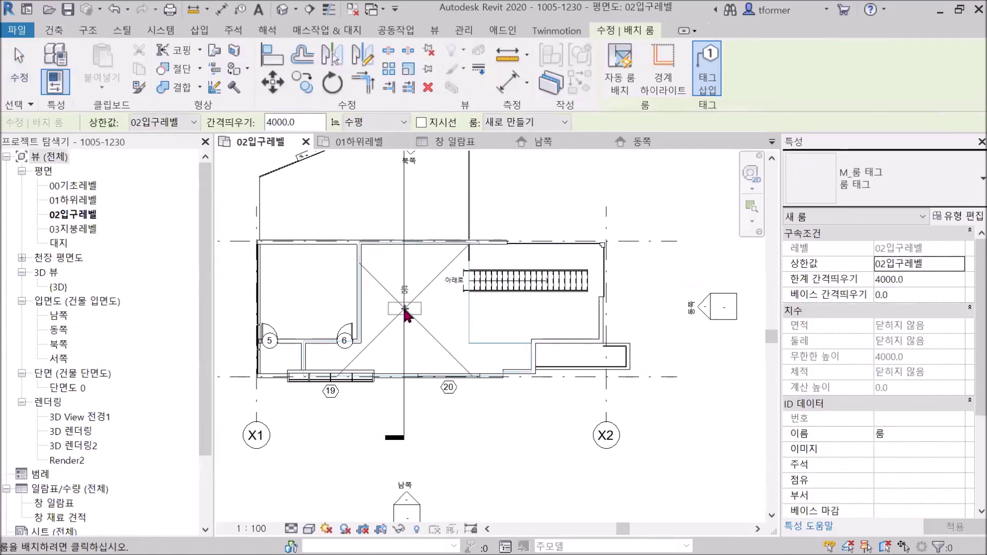
pyautogui.click(410, 311)
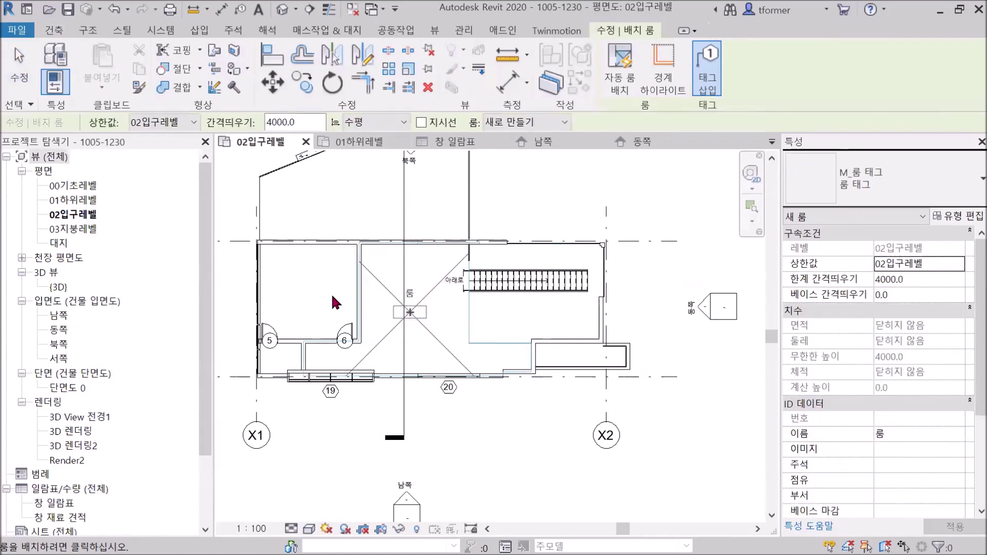
pyautogui.click(306, 280)
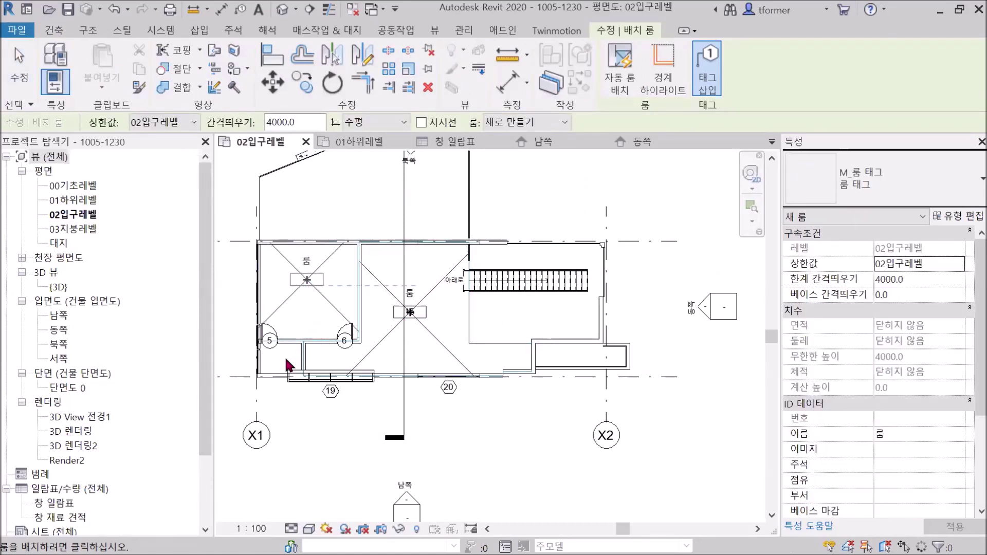
pyautogui.scroll(3, 284, 359)
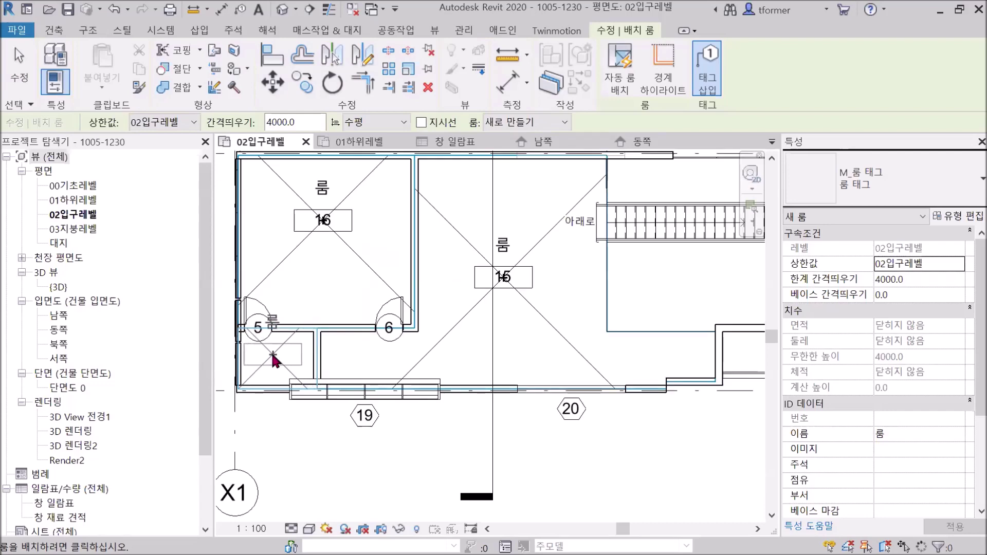
pyautogui.click(272, 353)
pyautogui.rightClick(459, 203)
pyautogui.click(496, 219)
pyautogui.scroll(-3, 549, 261)
pyautogui.moveTo(549, 261); pyautogui.dragTo(436, 288, button='middle')
pyautogui.scroll(2, 481, 280)
pyautogui.scroll(-1, 439, 278)
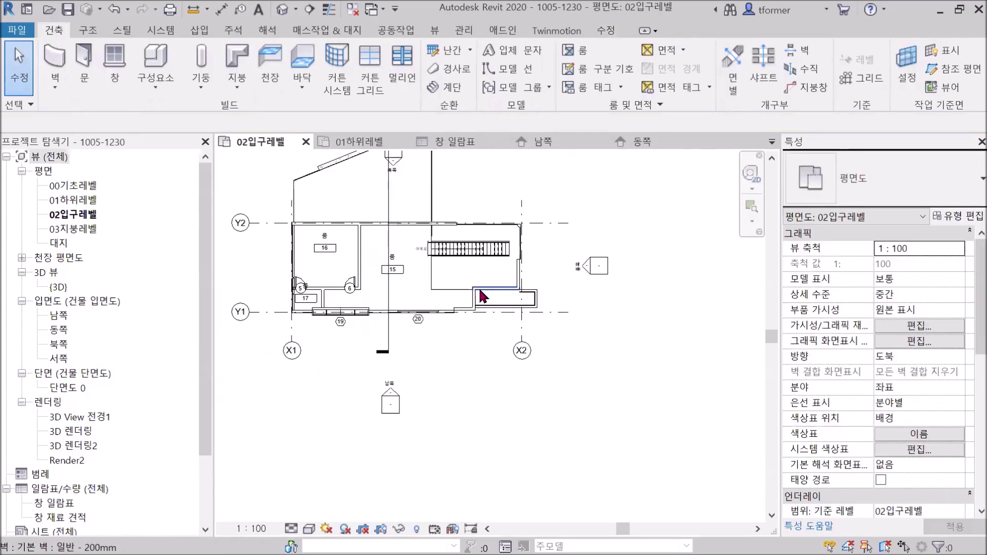
pyautogui.scroll(1, 383, 279)
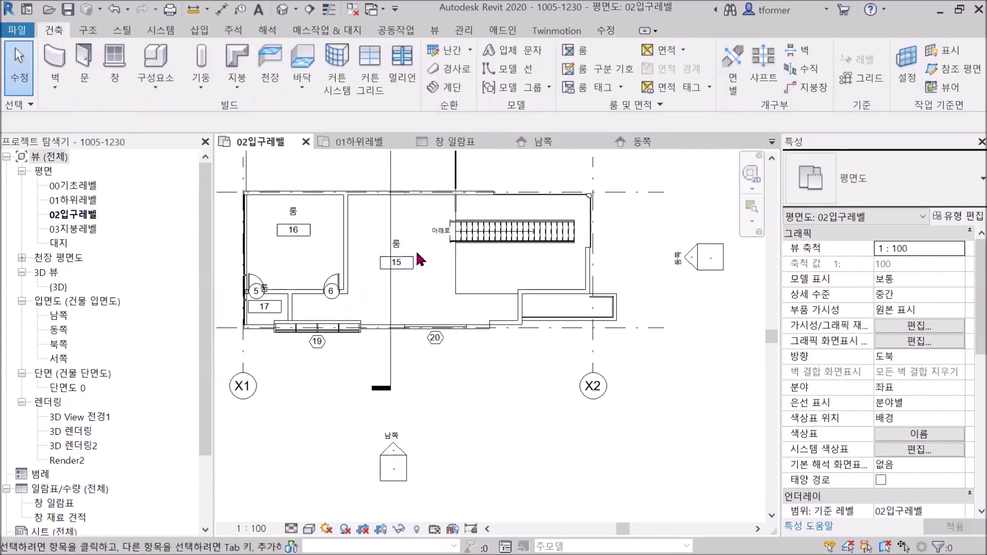
pyautogui.click(660, 105)
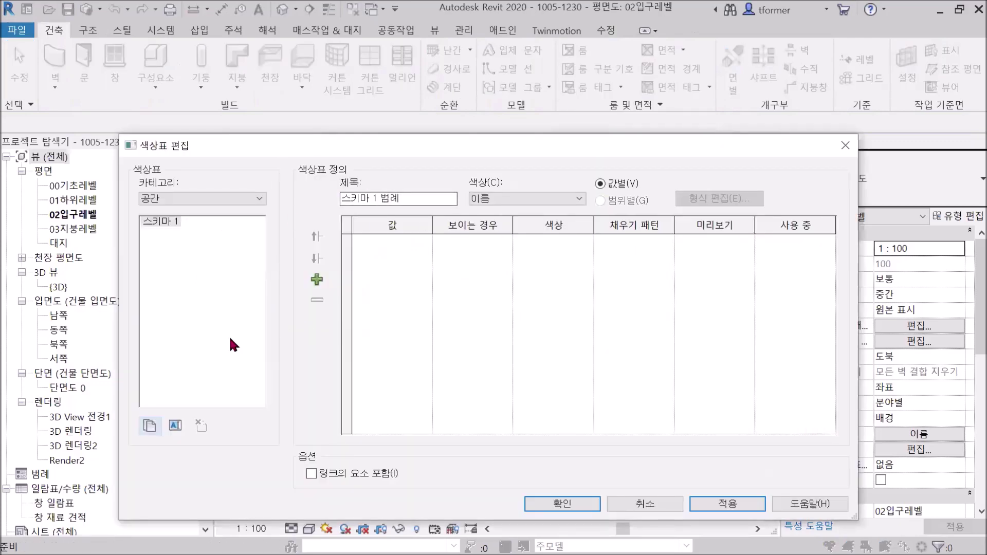
pyautogui.click(844, 148)
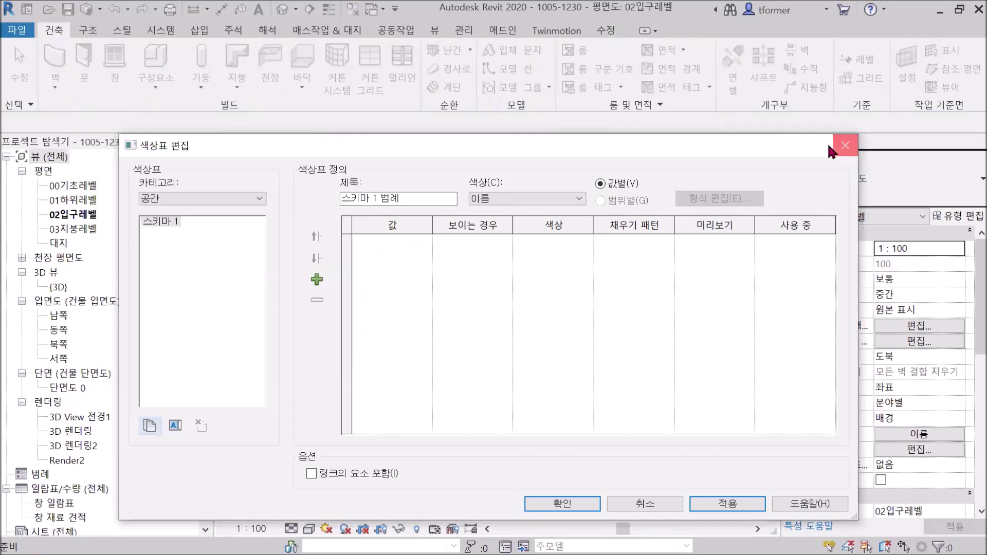
pyautogui.click(434, 30)
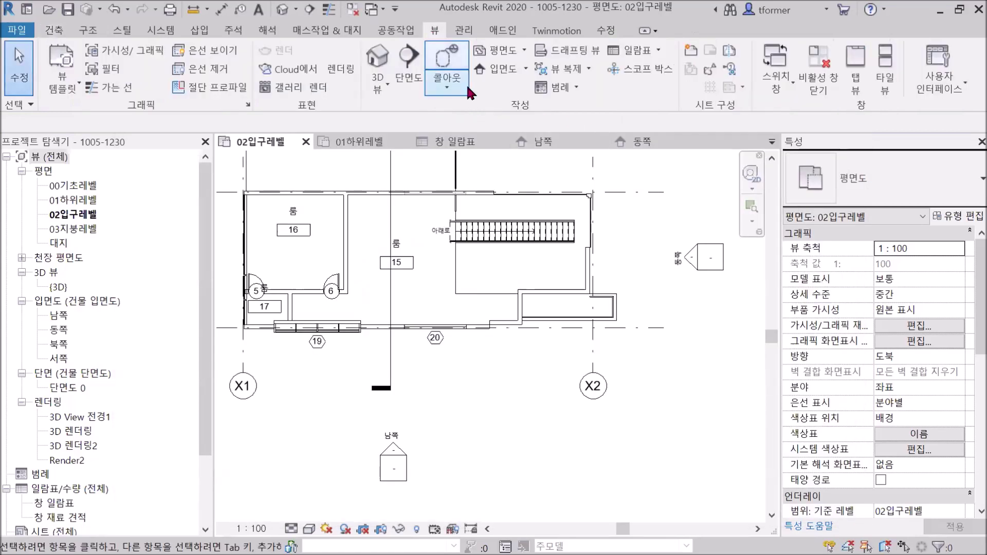
# Place a color fill legend for rooms in the empty area to the upper right of the 02입구레벨 plan
pyautogui.click(235, 31)
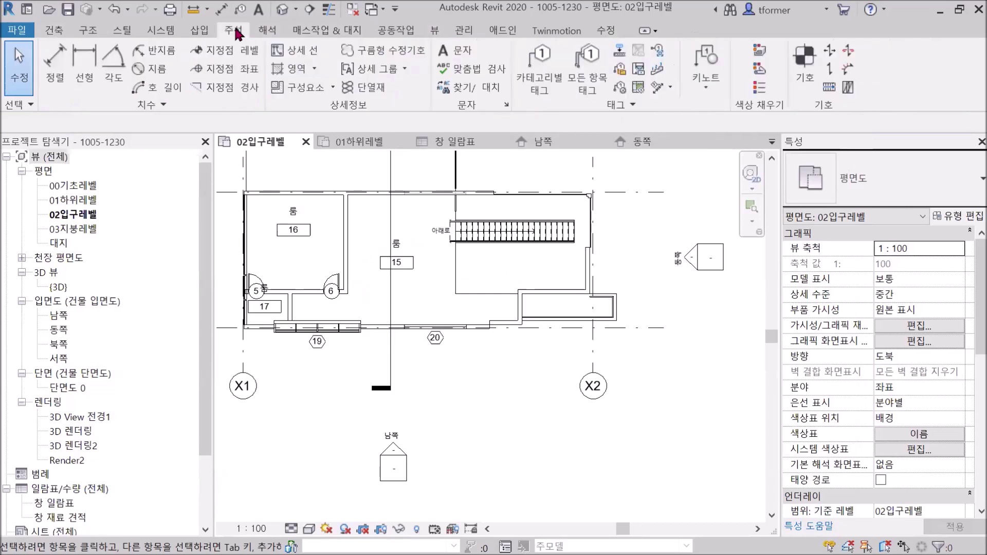
pyautogui.click(764, 91)
pyautogui.moveTo(639, 202); pyautogui.dragTo(523, 273, button='middle')
pyautogui.click(578, 214)
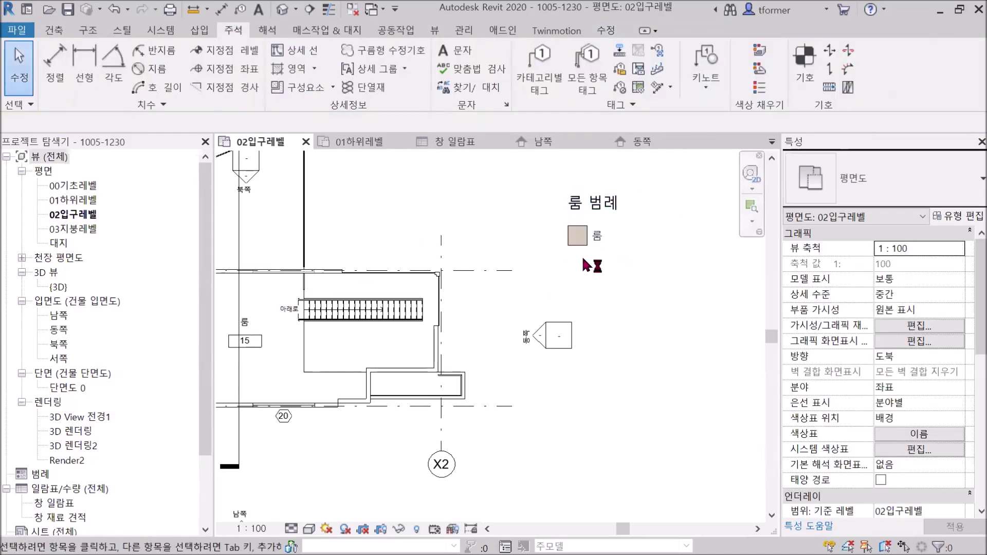
pyautogui.rightClick(431, 182)
pyautogui.click(473, 191)
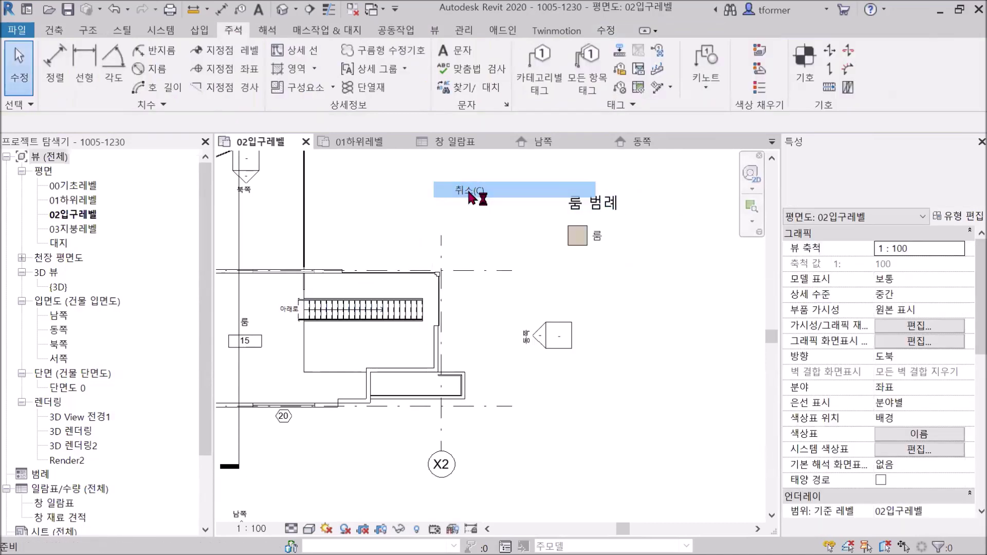
# Rename the room tagged 15 in the central hall as 거실
pyautogui.scroll(-4, 445, 225)
pyautogui.scroll(4, 453, 287)
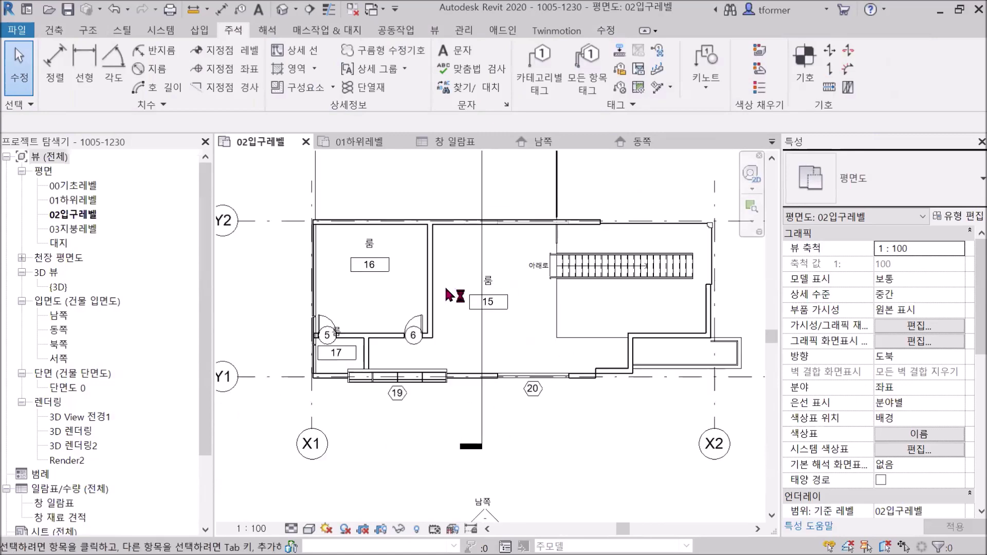
pyautogui.scroll(3, 475, 295)
pyautogui.click(497, 278)
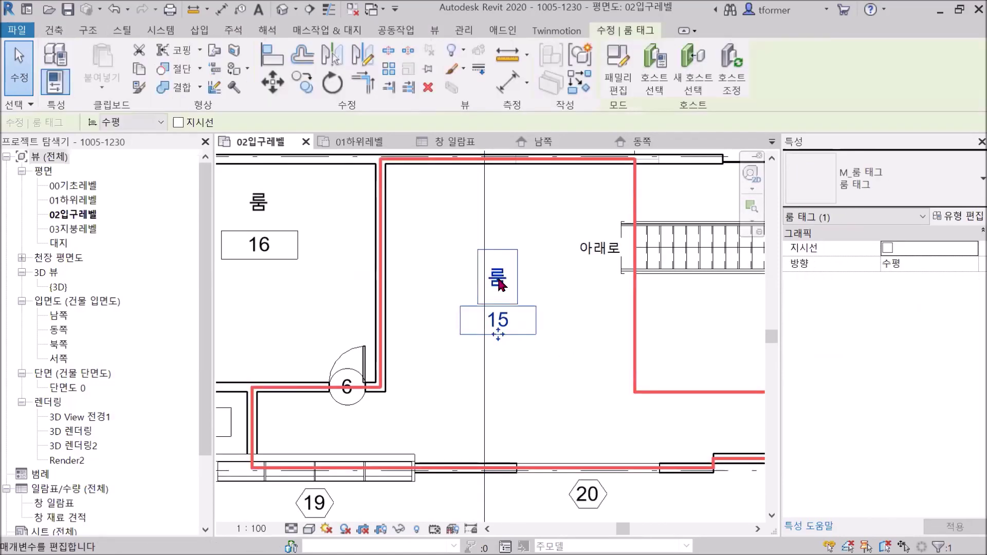
pyautogui.click(498, 280)
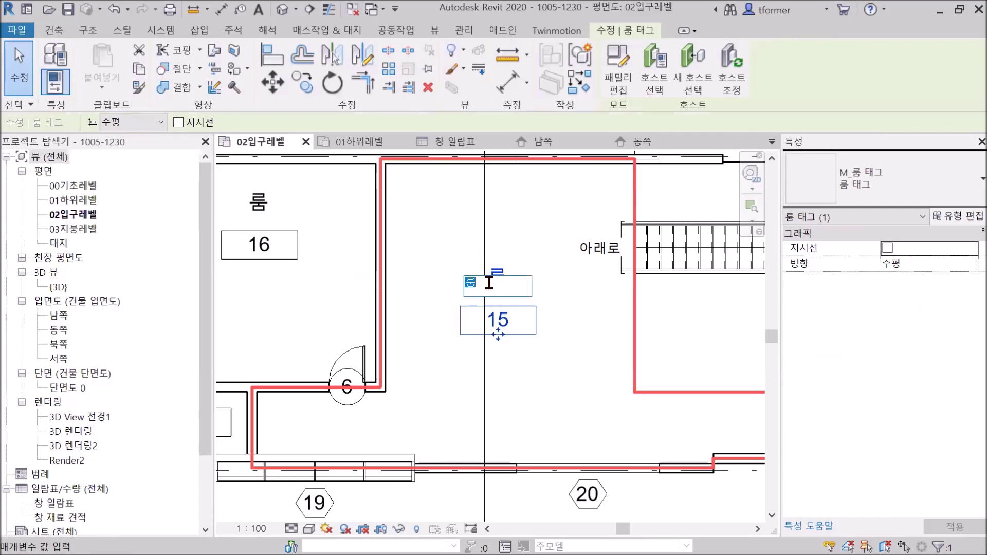
pyautogui.write('거실')
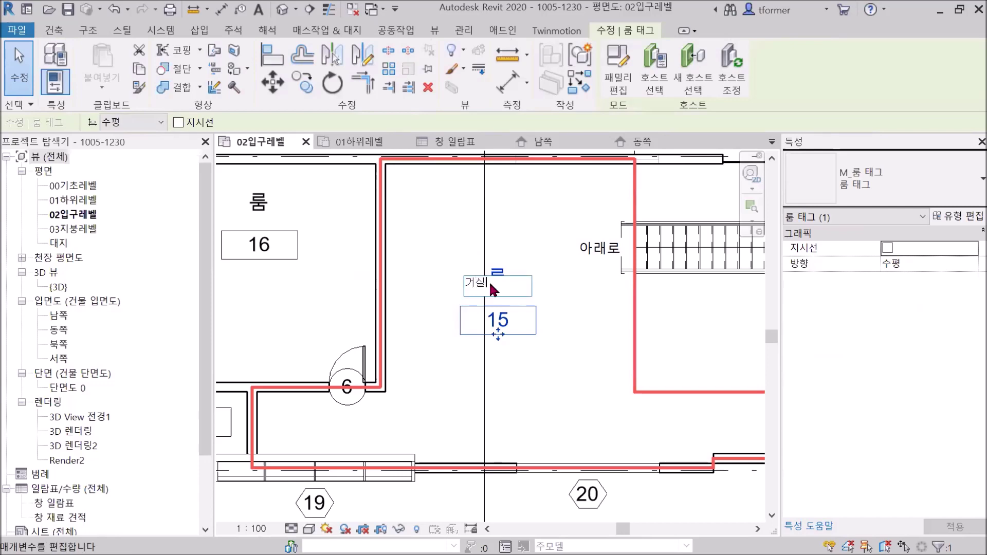
pyautogui.press('Return')
# Rename the room tagged 16 in the upper-left space as 침실
pyautogui.scroll(-2, 282, 255)
pyautogui.scroll(-1, 246, 339)
pyautogui.moveTo(211, 321); pyautogui.dragTo(370, 276, button='middle')
pyautogui.scroll(2, 436, 270)
pyautogui.moveTo(452, 268); pyautogui.dragTo(464, 297, button='middle')
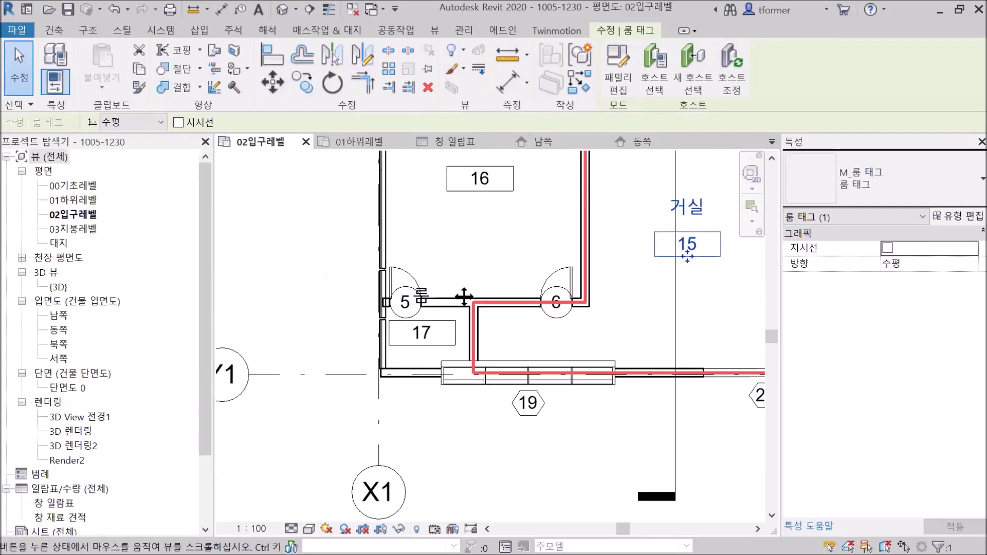
pyautogui.moveTo(466, 190); pyautogui.dragTo(457, 248, button='middle')
pyautogui.click(467, 200)
pyautogui.click(468, 202)
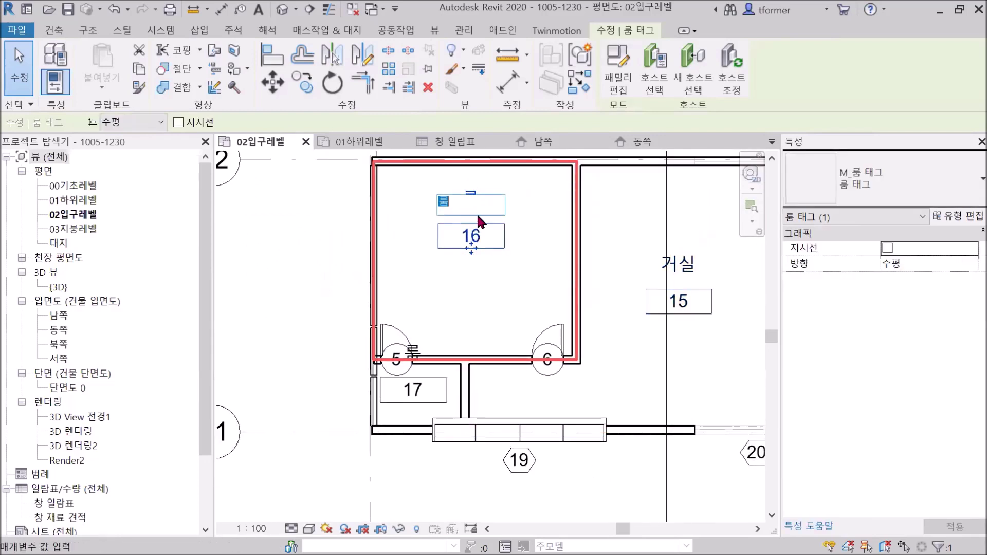
pyautogui.write('침실')
pyautogui.press('Return')
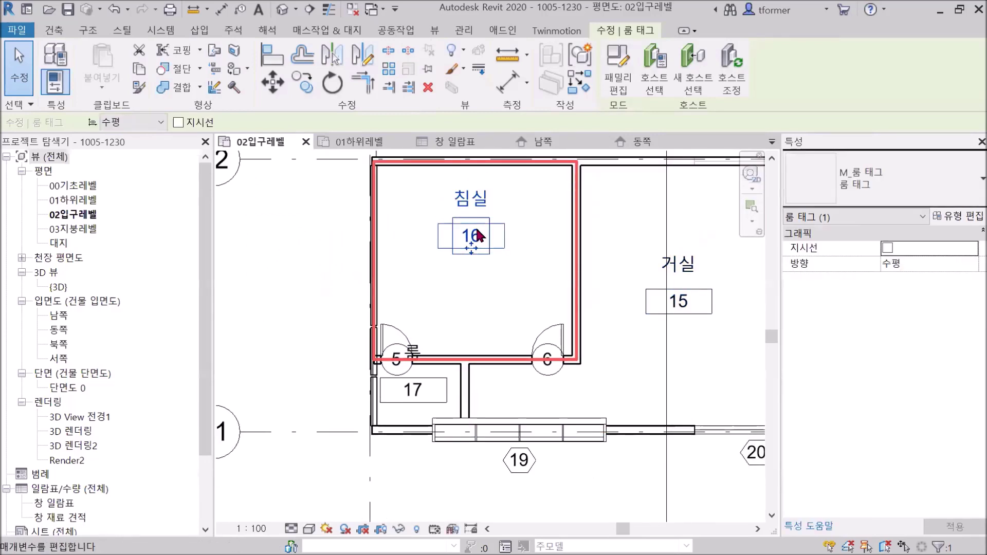
# Rename the room tagged 17 in the small lower-left space as 화장실
pyautogui.click(416, 355)
pyautogui.scroll(3, 417, 355)
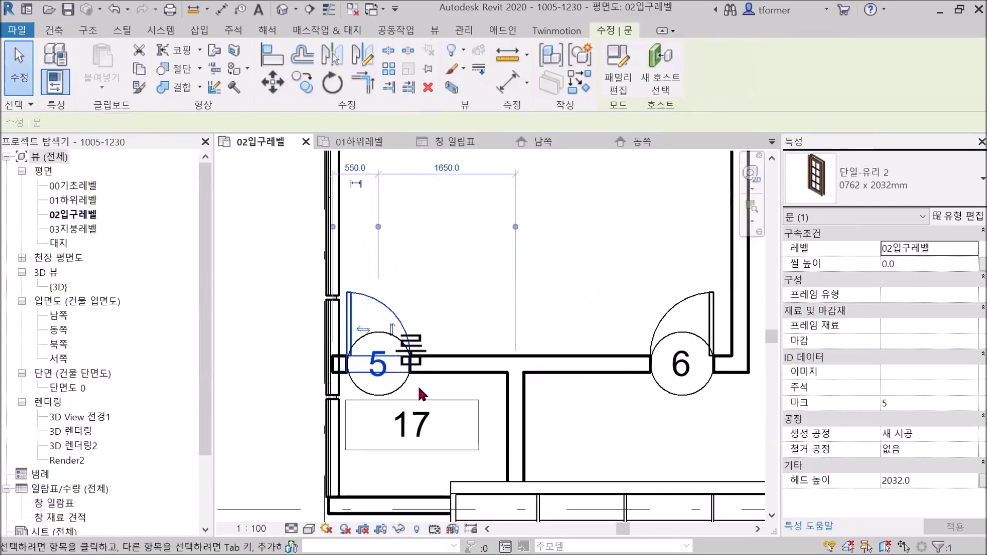
pyautogui.click(416, 351)
pyautogui.click(417, 351)
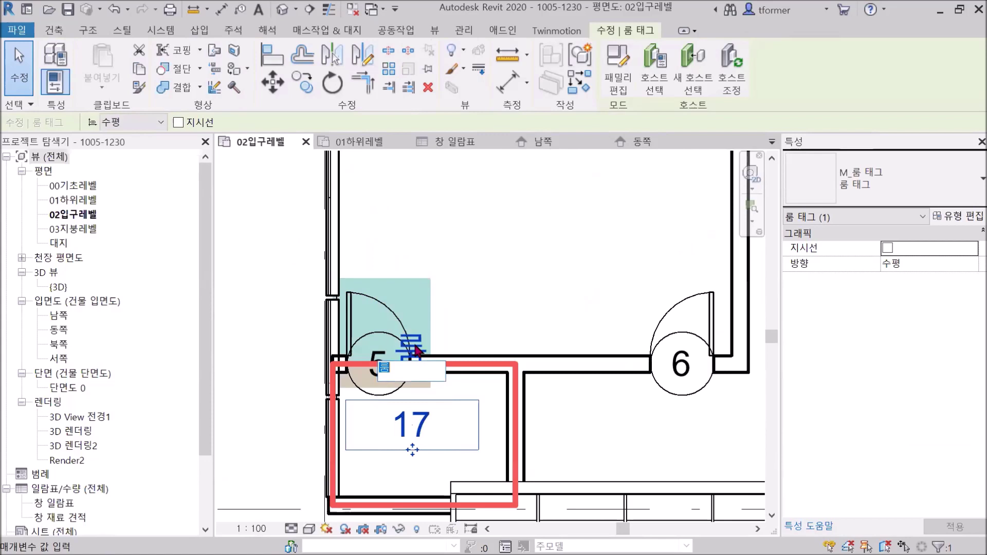
pyautogui.write('ㅎ')
pyautogui.write('장실')
pyautogui.press('Return')
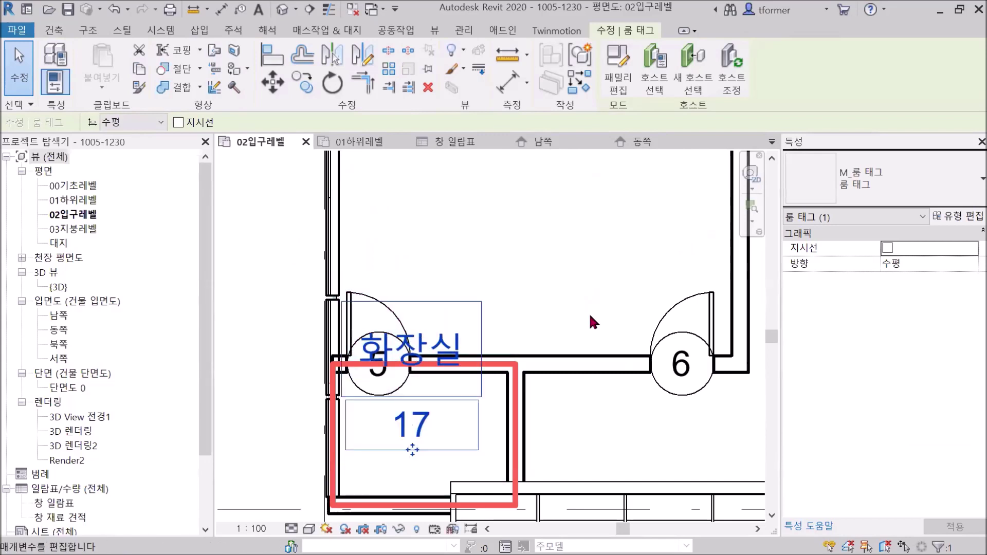
# Retitle the name-based room color scheme as 입구레벨 룸 범례 and apply it to the 02입구레벨 plan
pyautogui.scroll(-5, 571, 292)
pyautogui.scroll(-2, 671, 311)
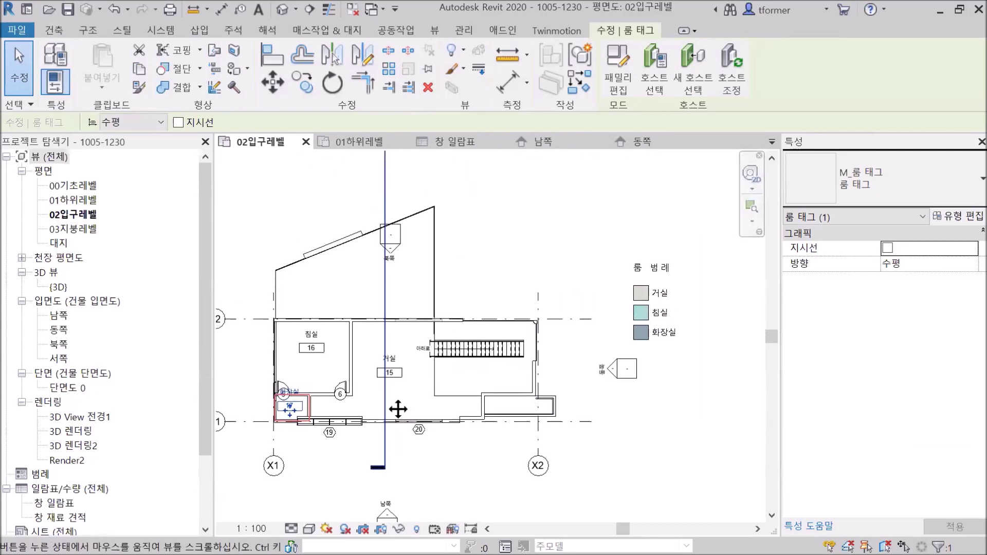
pyautogui.scroll(4, 628, 301)
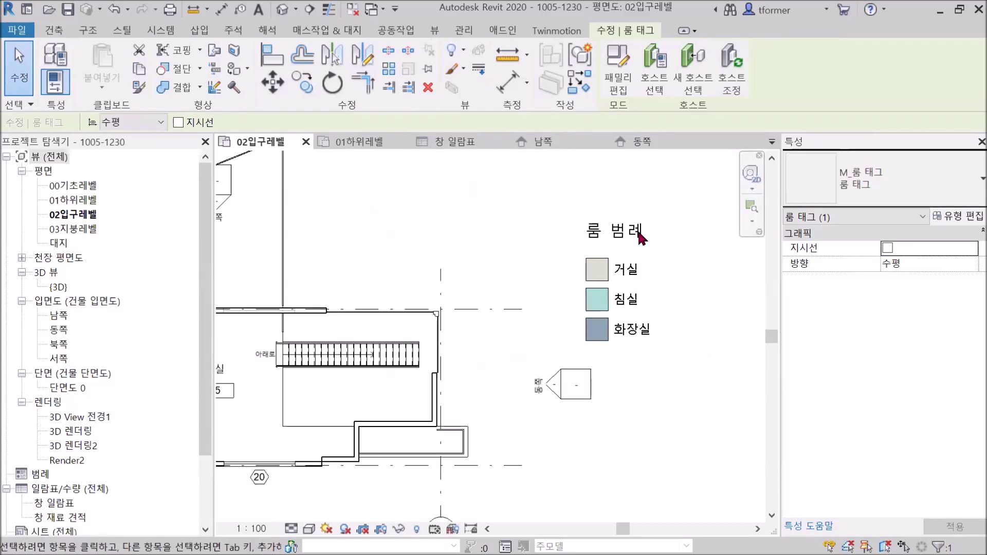
pyautogui.click(611, 230)
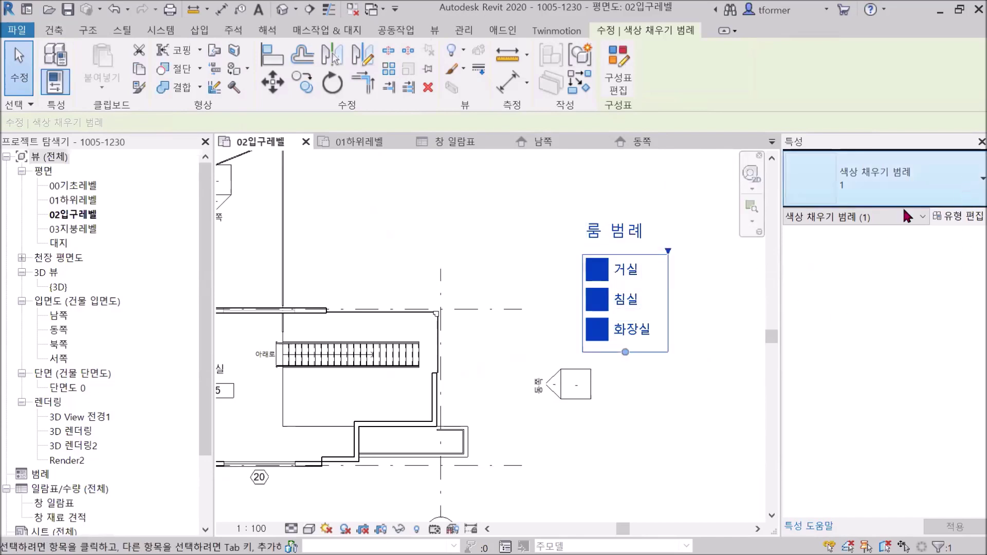
pyautogui.click(564, 194)
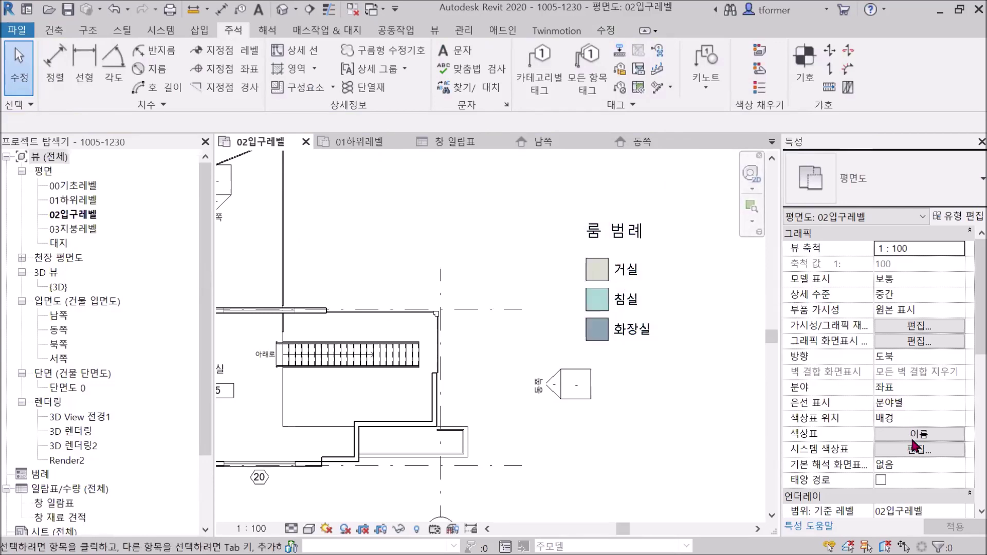
pyautogui.click(915, 435)
pyautogui.click(359, 200)
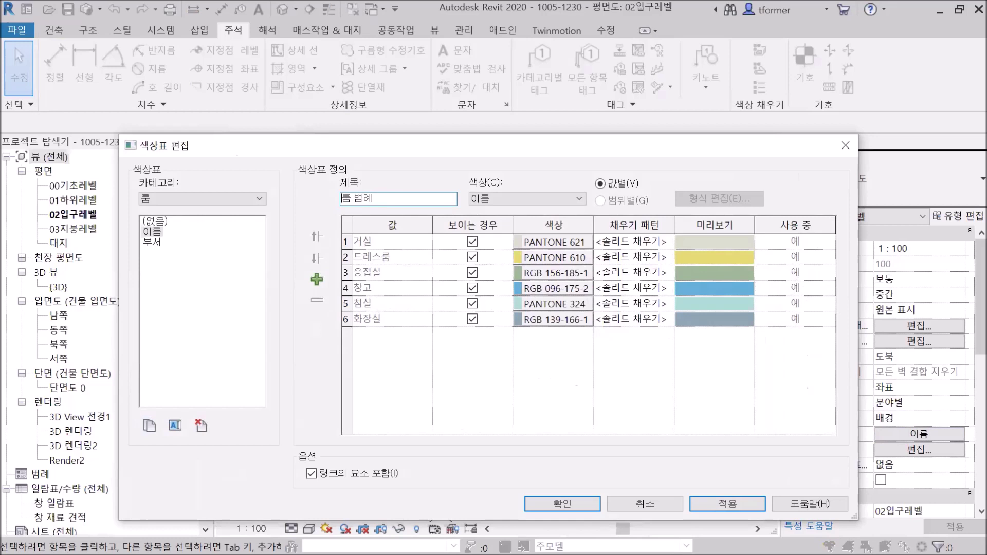
pyautogui.write('입구레')
pyautogui.write('ㅂ')
pyautogui.press('BackSpace')
pyautogui.press('BackSpace')
pyautogui.press('BackSpace')
pyautogui.press('BackSpace')
pyautogui.press('BackSpace')
pyautogui.write('구레벨')
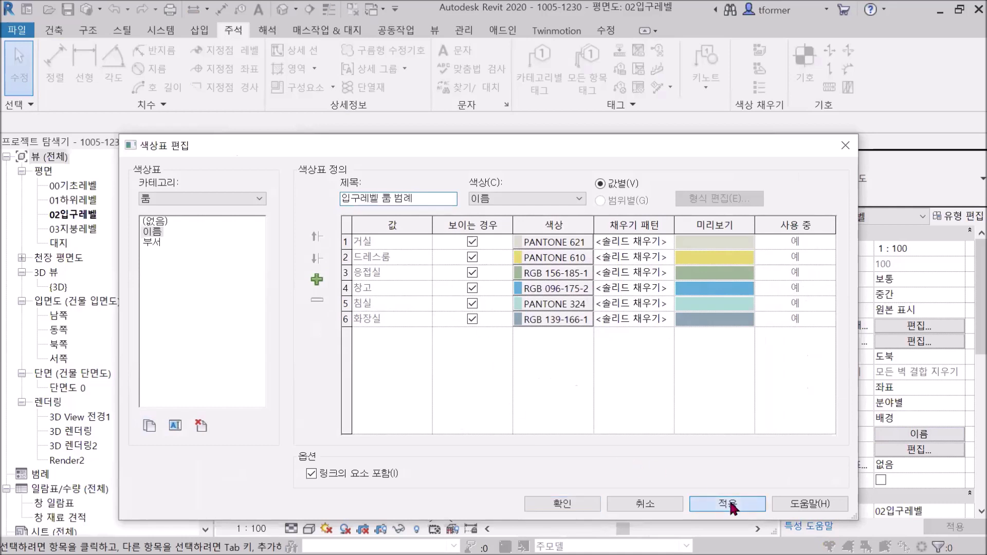
pyautogui.click(562, 498)
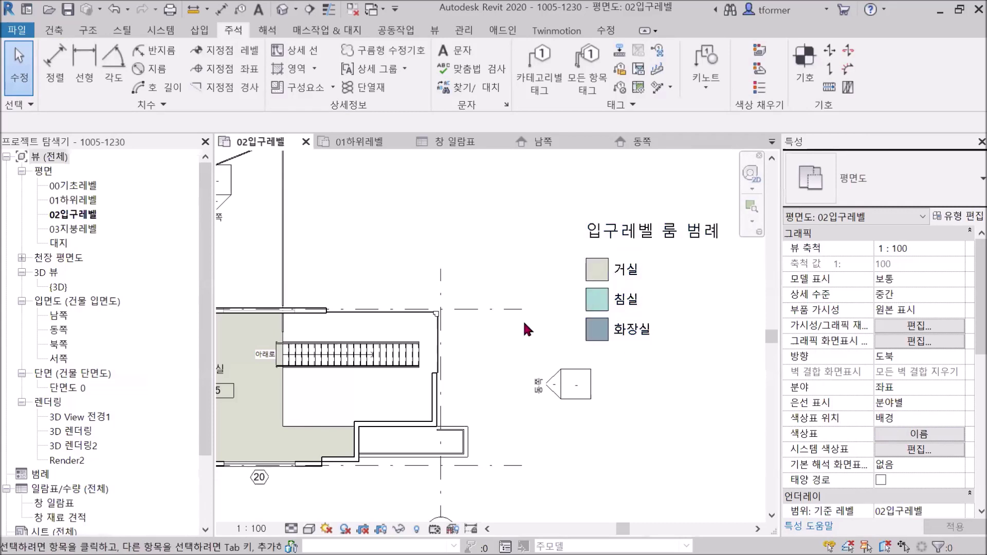
# Open the {3D} view of the house and frame the whole model with its section box
pyautogui.scroll(-2, 511, 310)
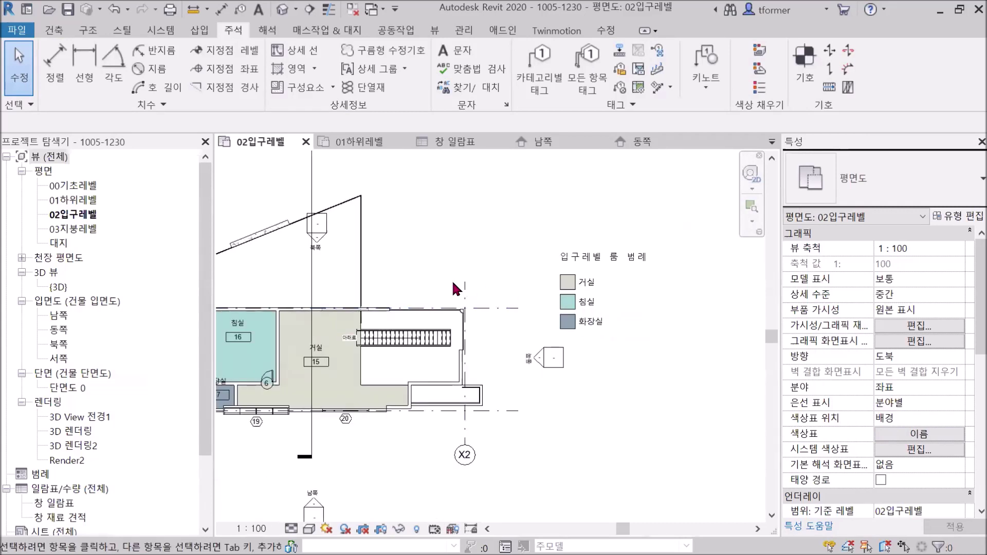
pyautogui.moveTo(450, 289); pyautogui.dragTo(509, 287, button='middle')
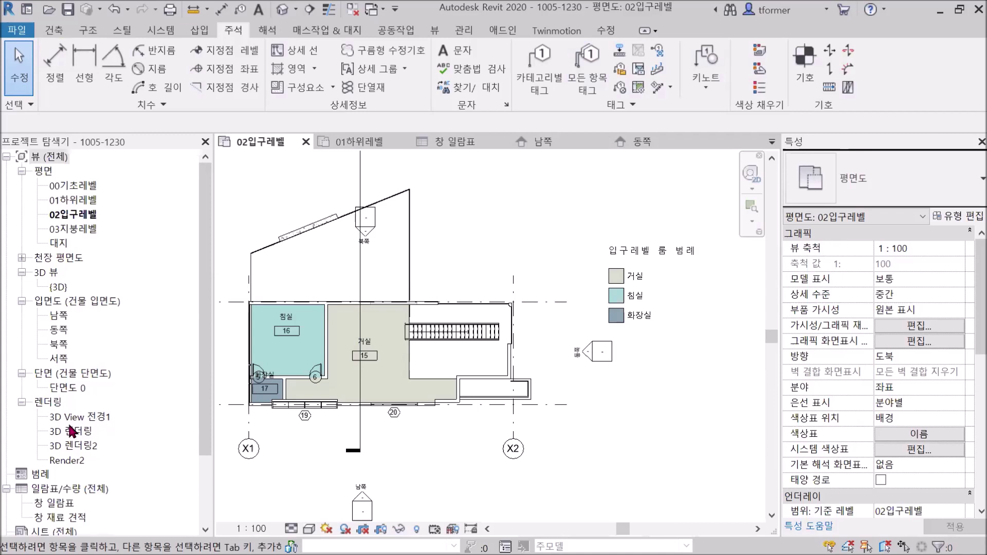
pyautogui.click(57, 288)
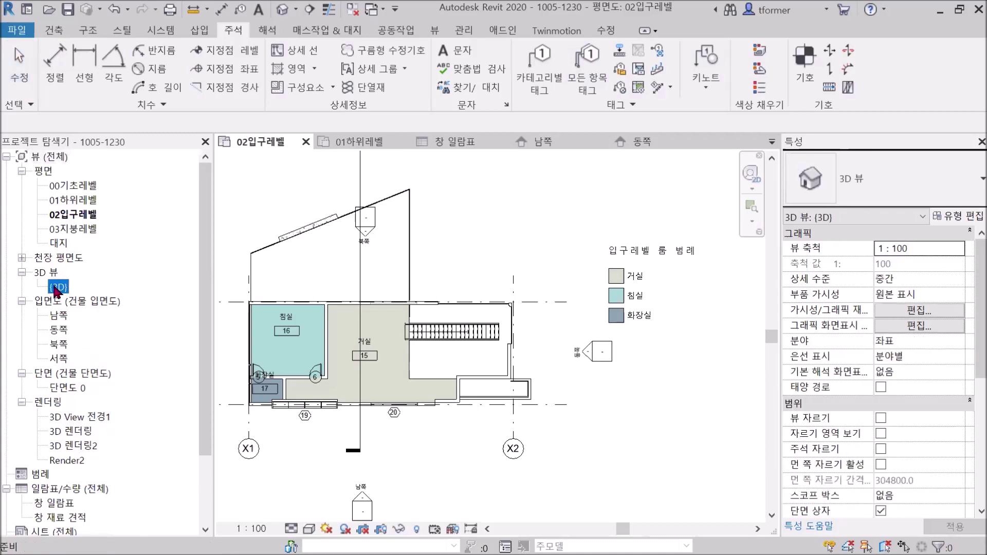
pyautogui.doubleClick(56, 288)
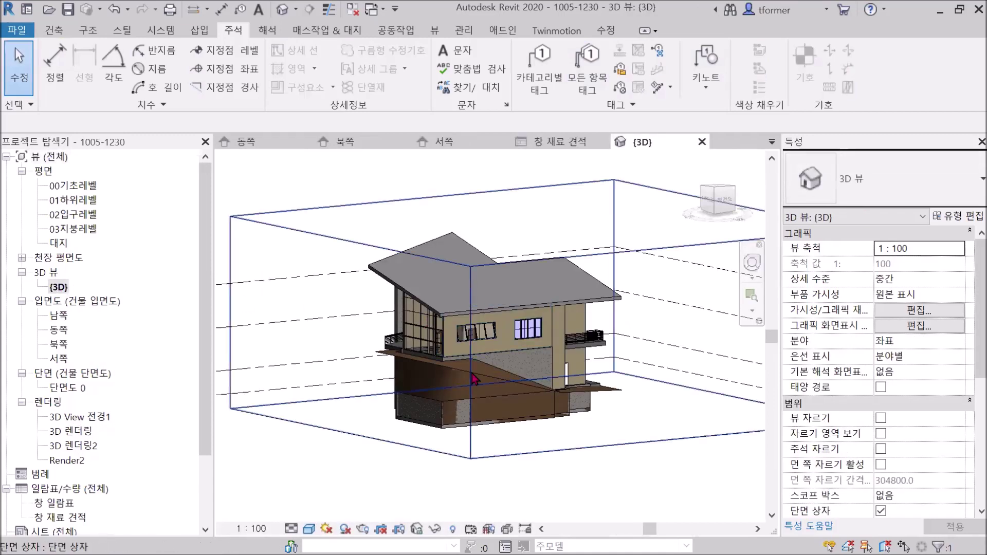
pyautogui.scroll(-3, 500, 393)
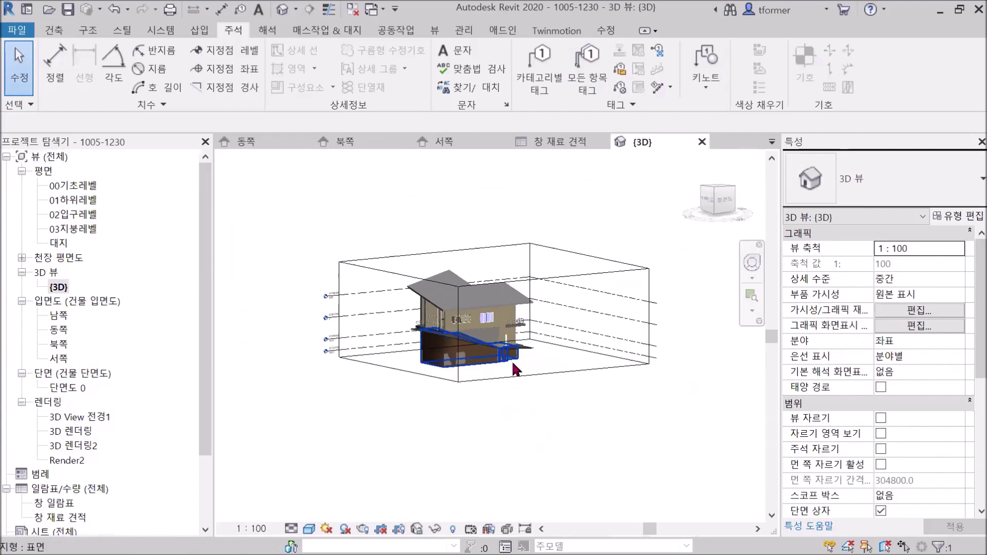
pyautogui.scroll(1, 537, 389)
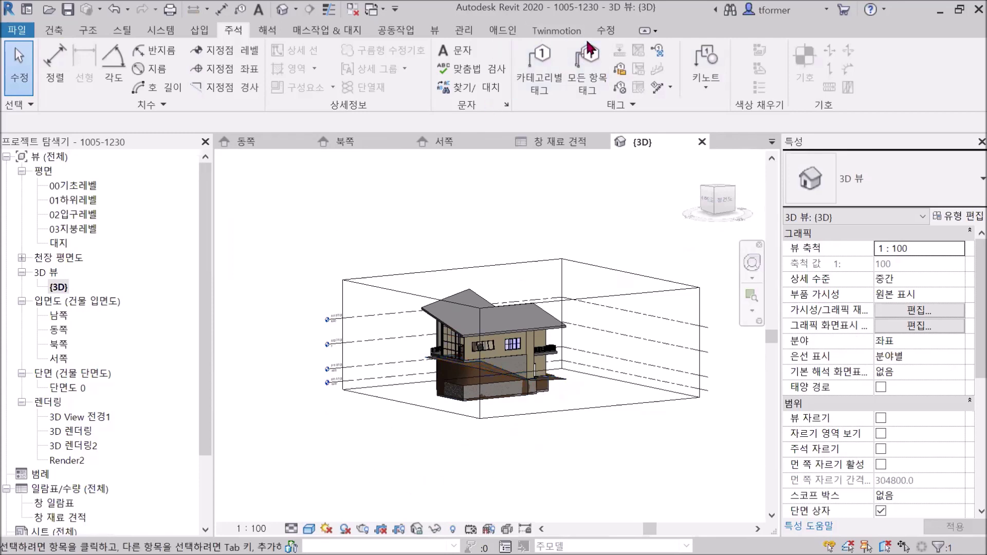
# Consult the slides past Modeling Step 38 in Acrobat Reader, and turn on the sun path in Revit's {3D} view using the specified project location, date and time
pyautogui.hotkey('alt', 'Tab')
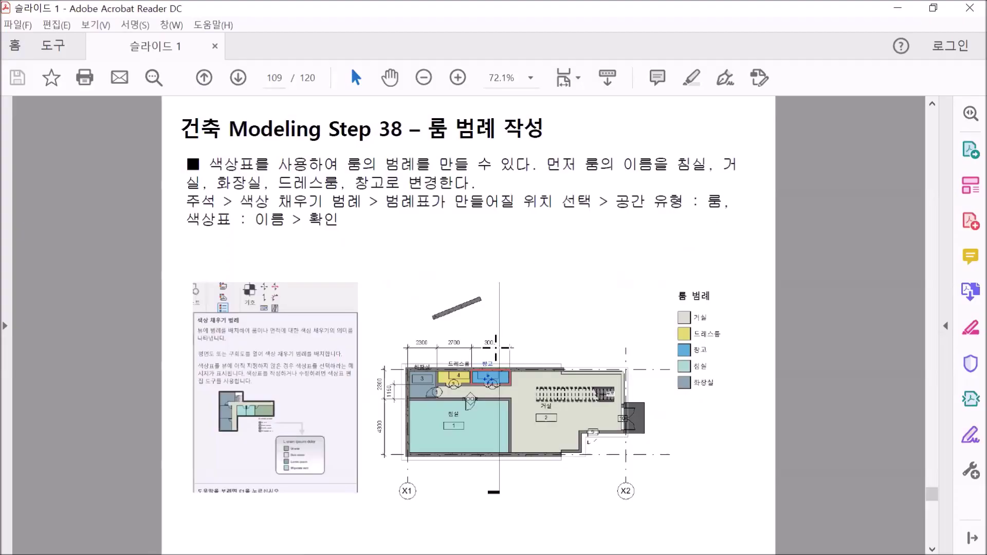
pyautogui.scroll(-1, 495, 350)
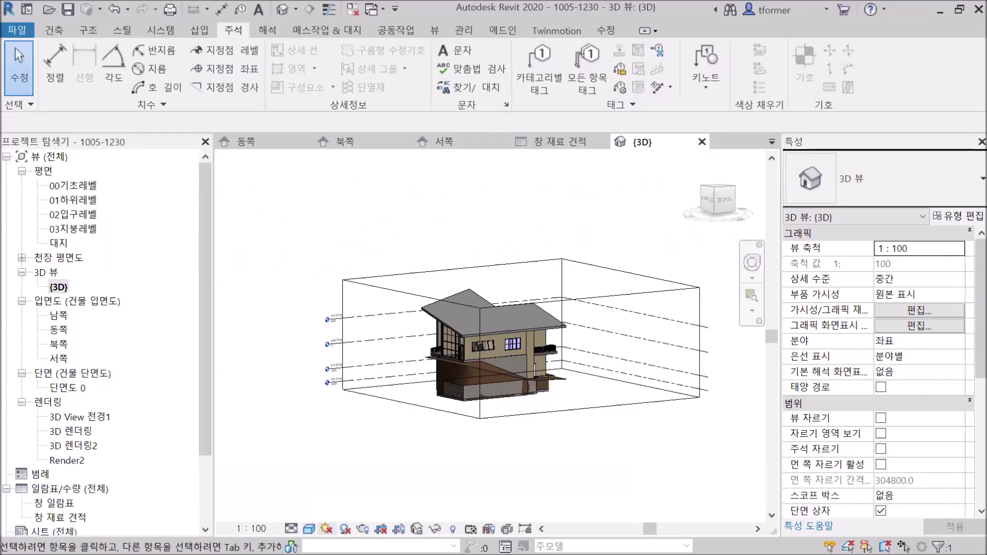
pyautogui.click(327, 528)
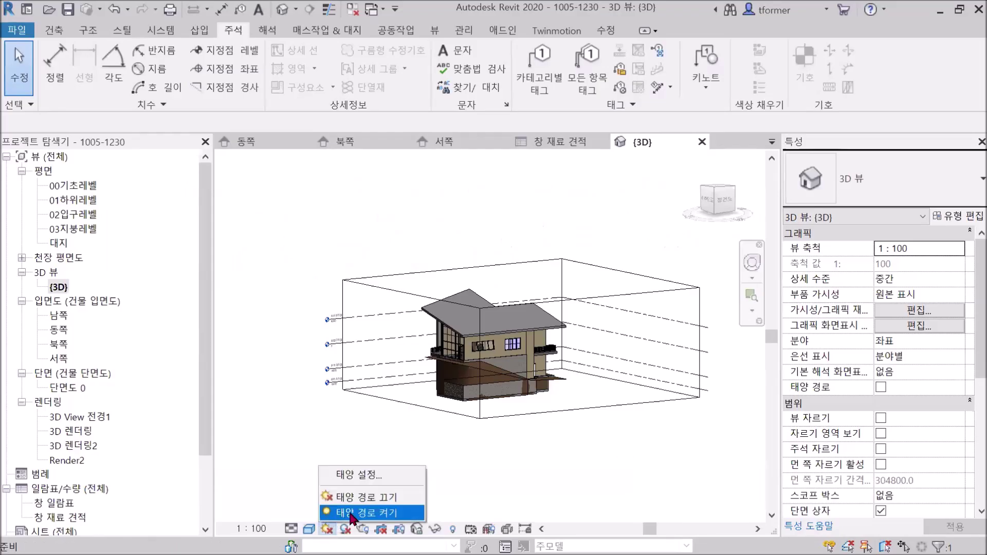
pyautogui.click(349, 512)
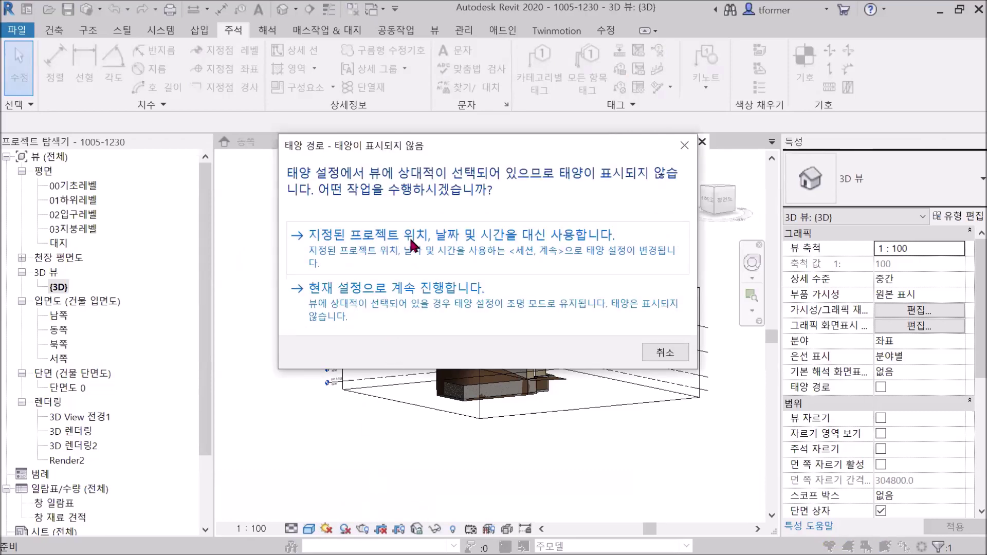
pyautogui.click(475, 249)
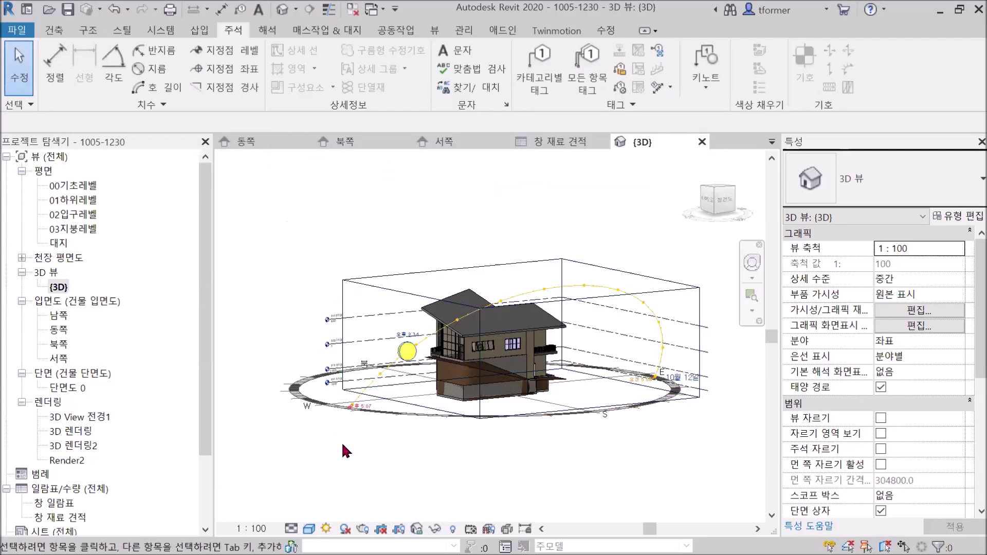
# Turn on shadows in the {3D} view, and set the solar study type to 일일 기준 in the sun settings
pyautogui.click(345, 528)
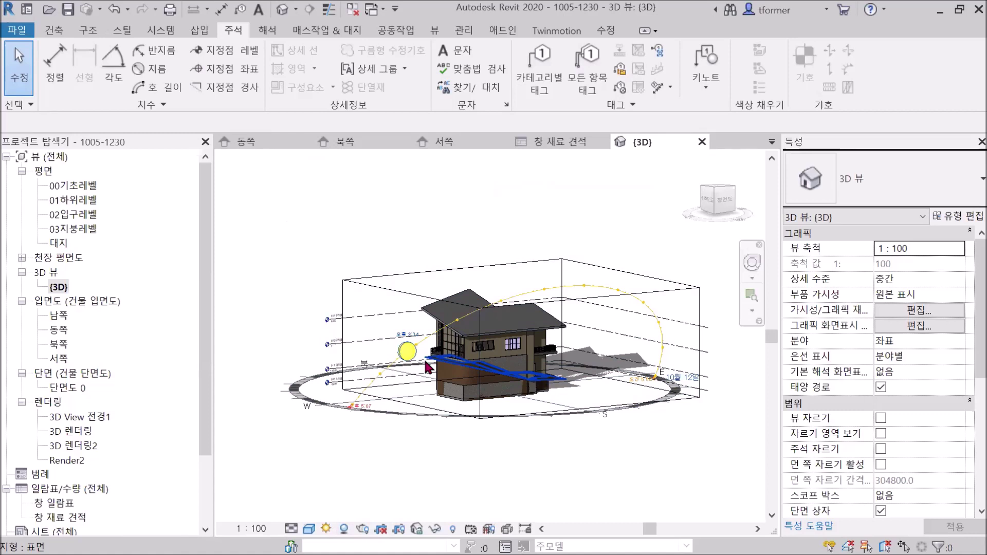
pyautogui.moveTo(427, 366); pyautogui.dragTo(420, 347, button='middle')
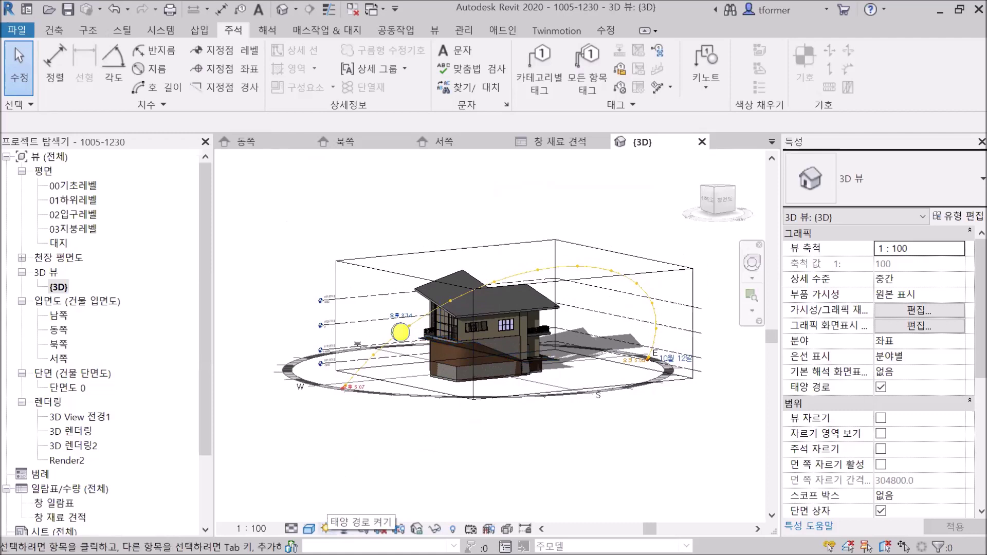
pyautogui.click(326, 529)
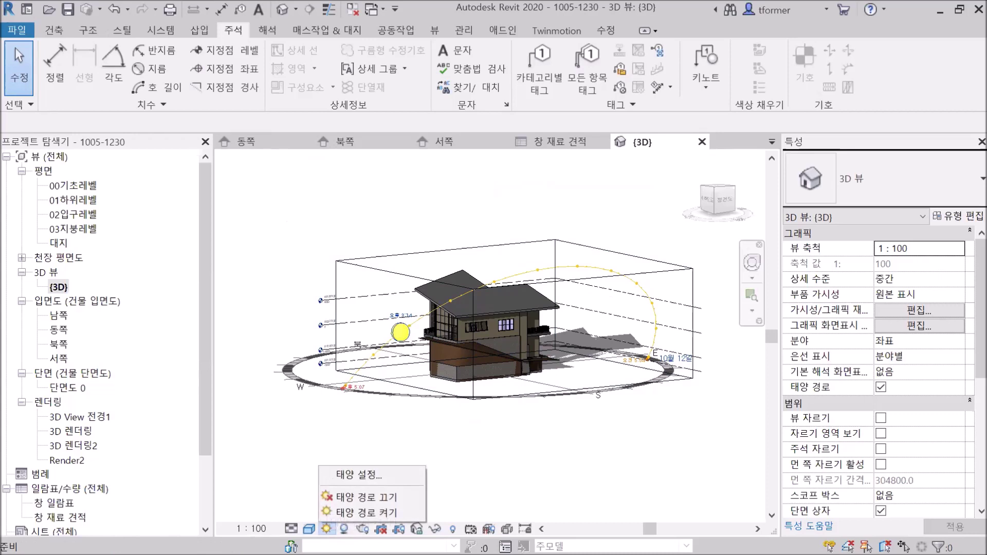
pyautogui.click(357, 475)
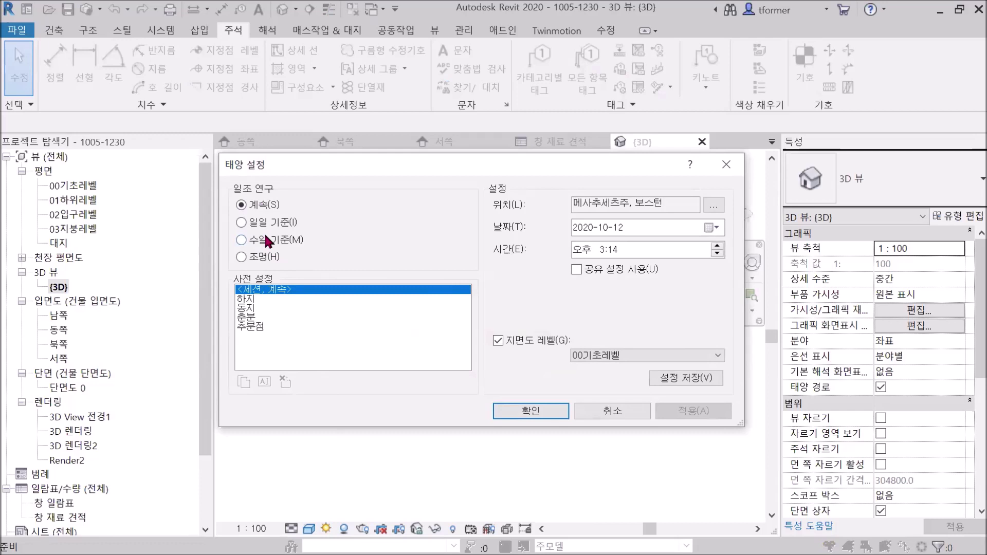
pyautogui.click(241, 222)
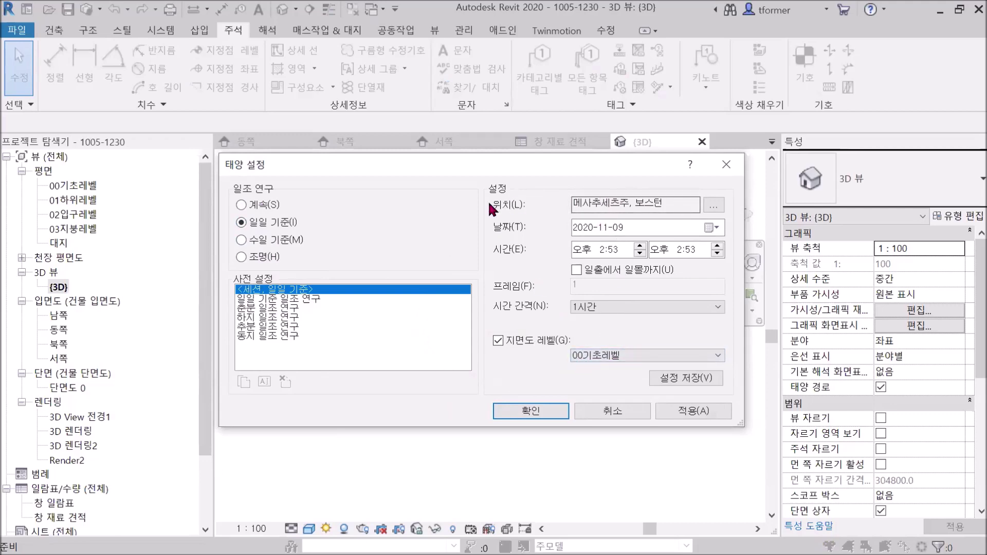
# Search the internet mapping service for 아산 and set the second match as the project location
pyautogui.click(712, 205)
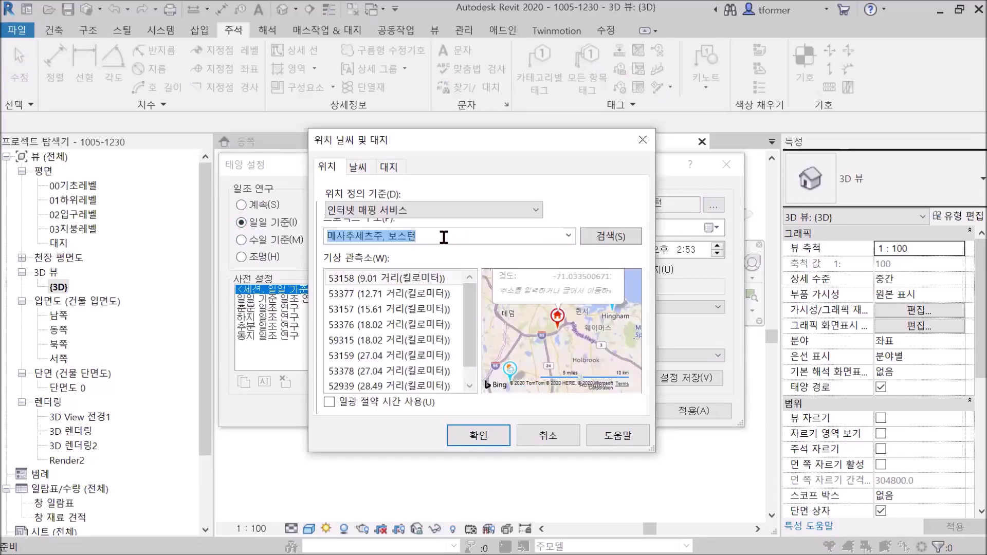
pyautogui.write('아사')
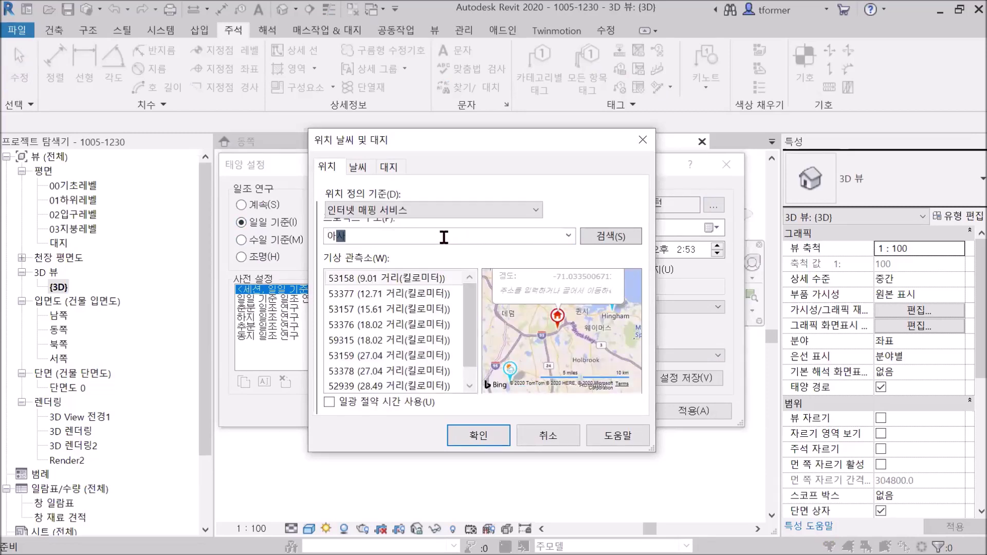
pyautogui.write('ㄴ')
pyautogui.click(611, 238)
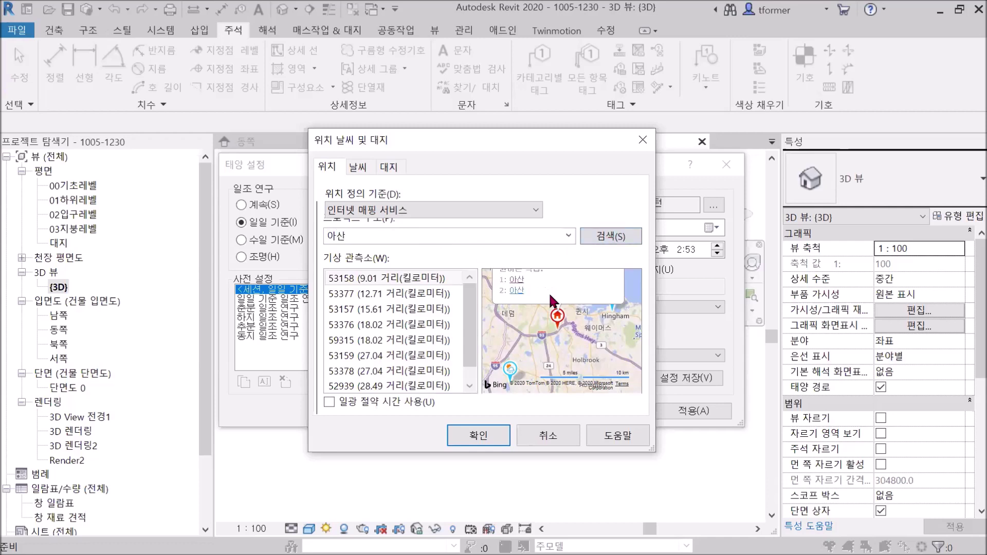
pyautogui.click(516, 291)
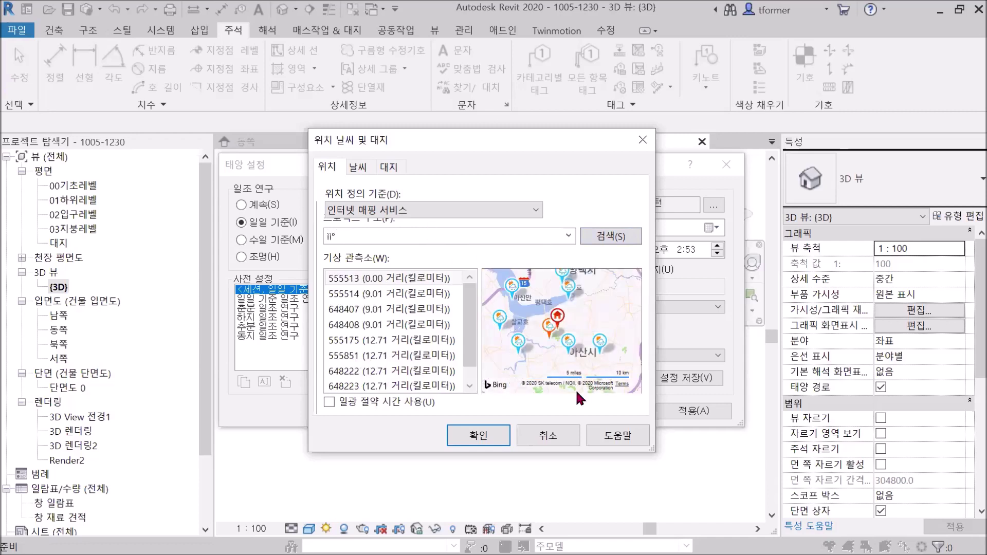
pyautogui.click(494, 436)
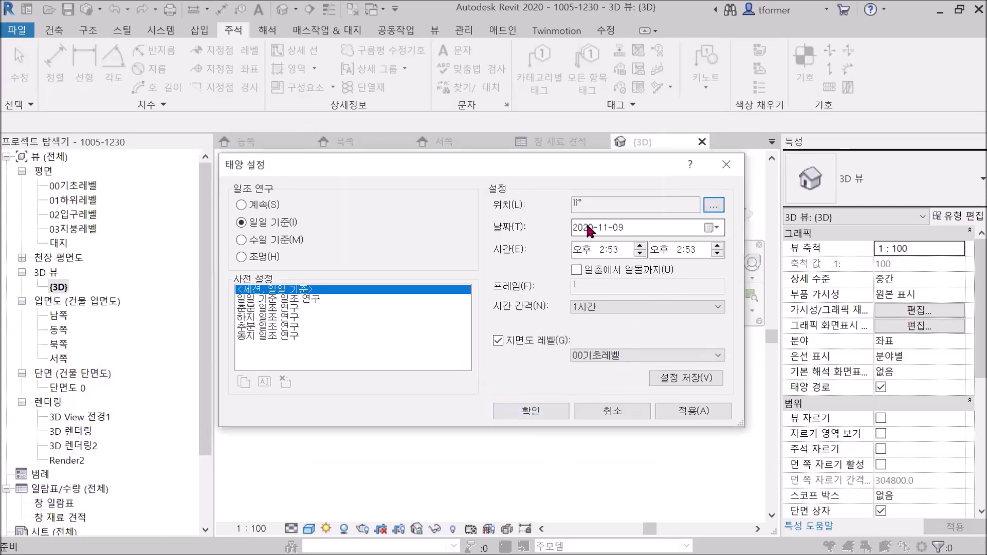
# Set the daily solar study to 2020-11-09, running from sunrise to sunset at 30분 intervals
pyautogui.click(713, 228)
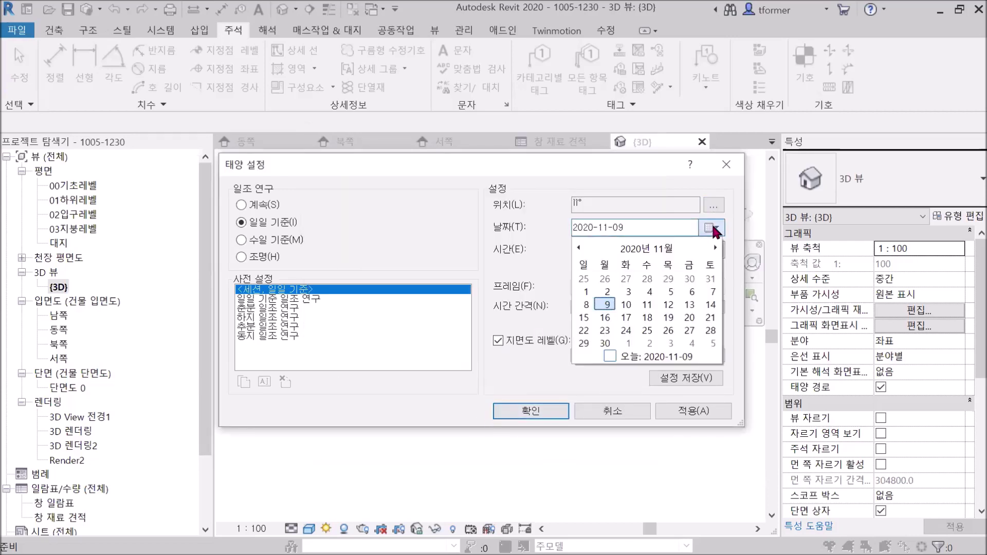
pyautogui.click(608, 306)
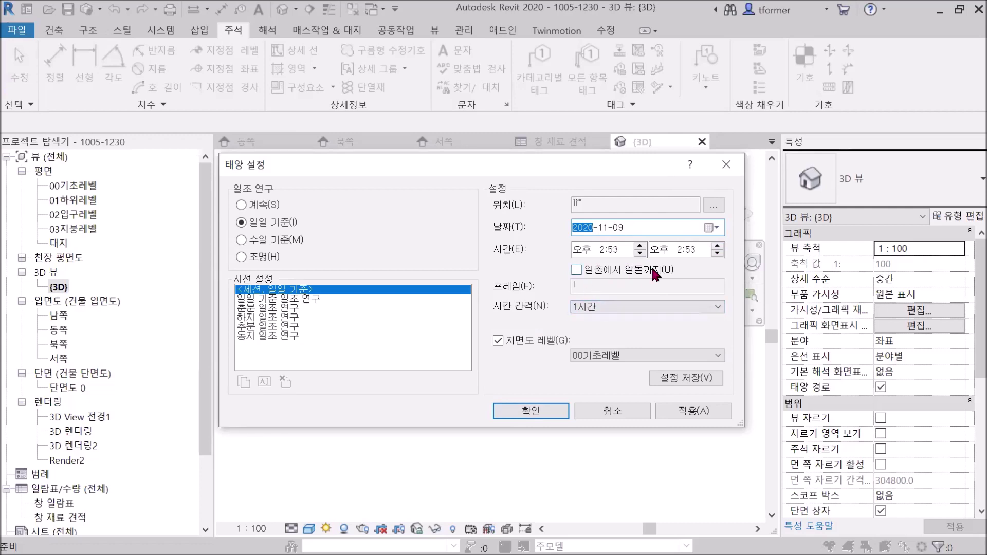
pyautogui.click(575, 272)
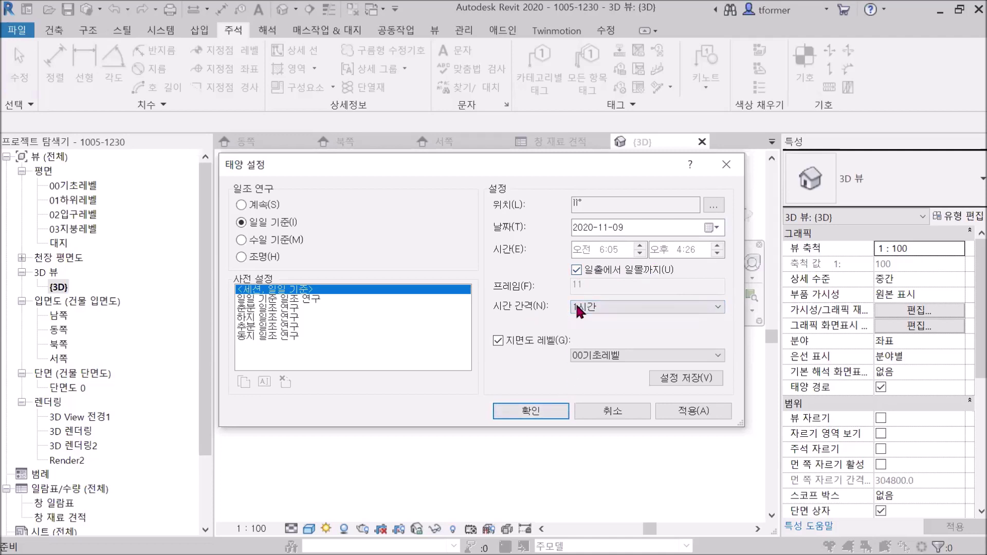
pyautogui.click(718, 306)
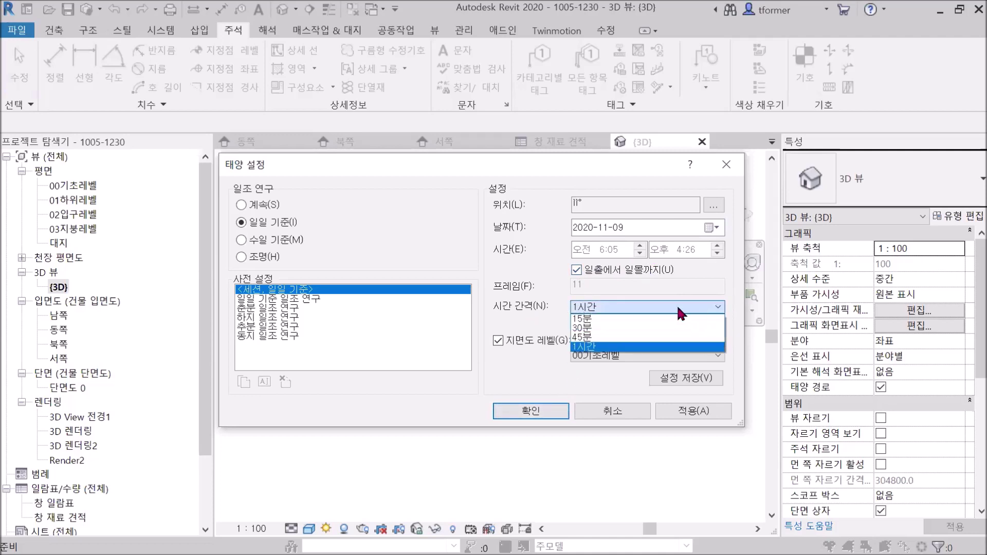
pyautogui.click(601, 328)
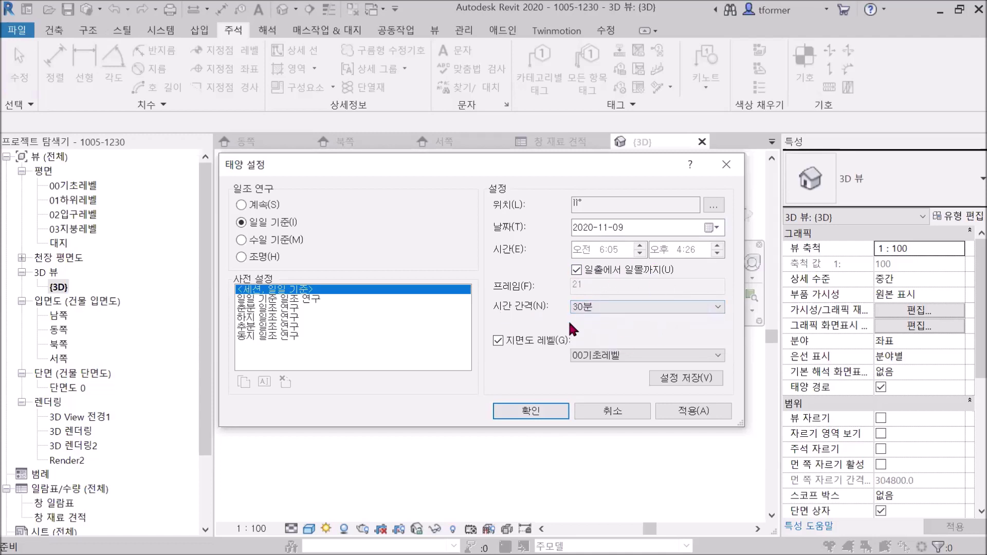
# Try to save the sun settings as a preset named 일일 기준 연구: 아산시
pyautogui.click(683, 375)
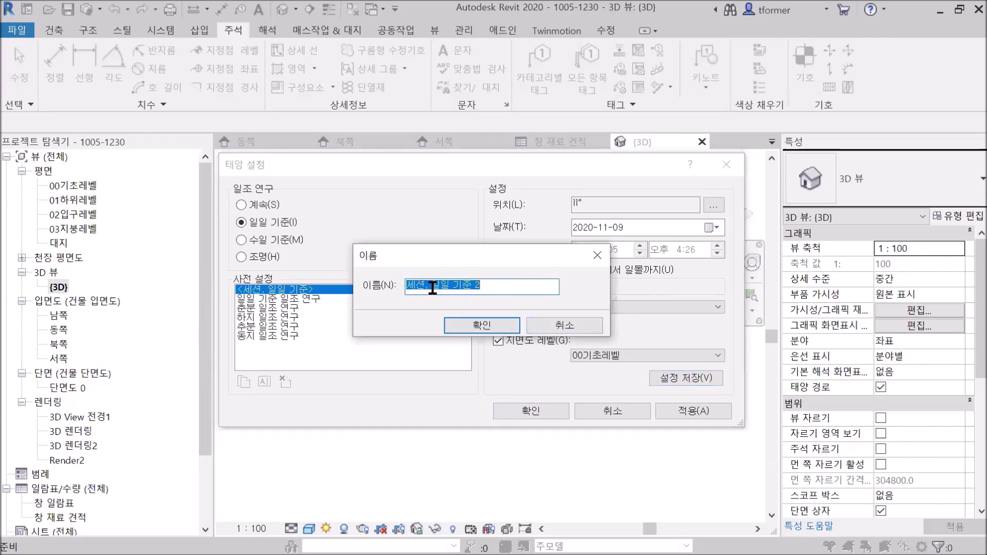
pyautogui.click(431, 284)
pyautogui.press('BackSpace')
pyautogui.press('BackSpace')
pyautogui.press('BackSpace')
pyautogui.press('BackSpace')
pyautogui.press('BackSpace')
pyautogui.write('연구')
pyautogui.write(': 아사')
pyautogui.write('산시')
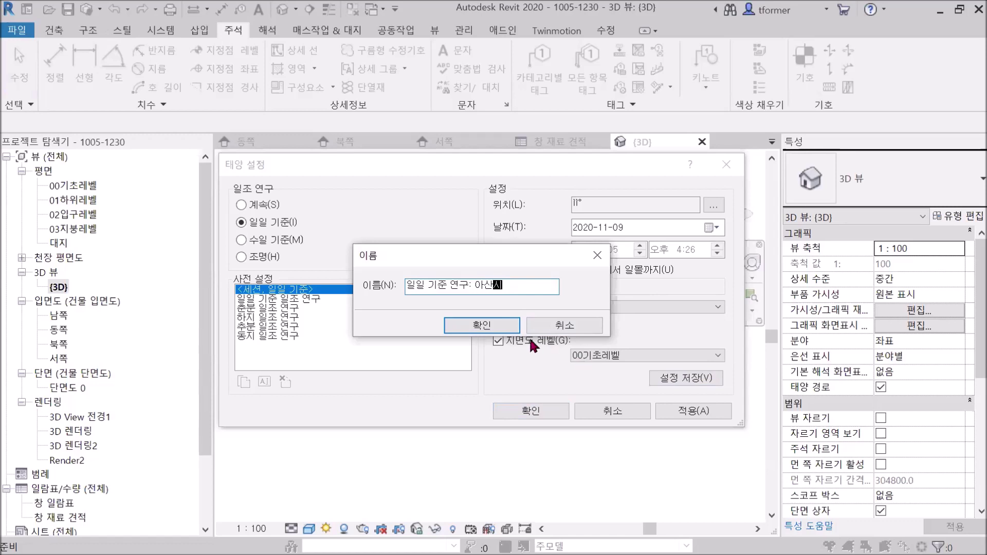
pyautogui.click(483, 325)
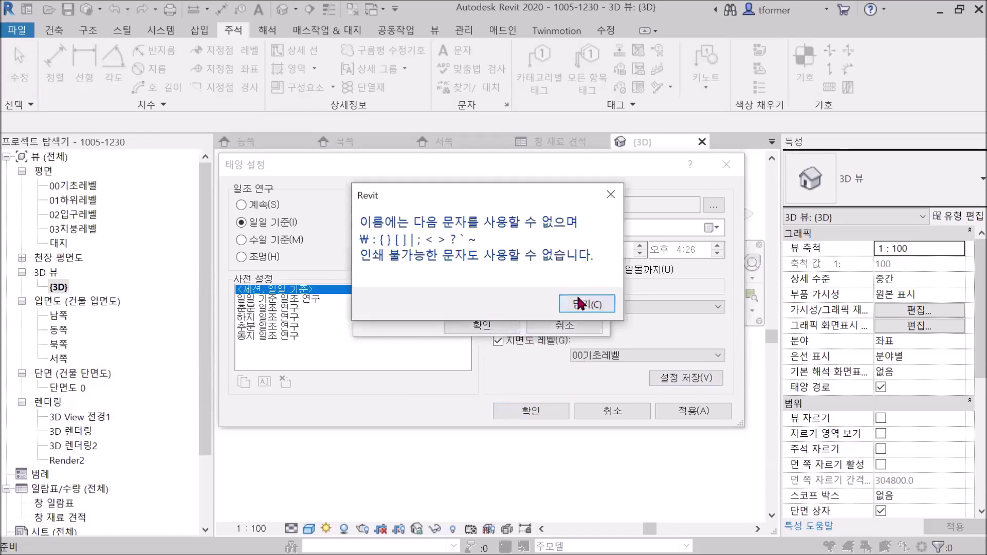
# Remove the colon from the preset name, save it as 일일 기준 연구 아산시, and apply it to the view
pyautogui.click(589, 302)
pyautogui.click(472, 285)
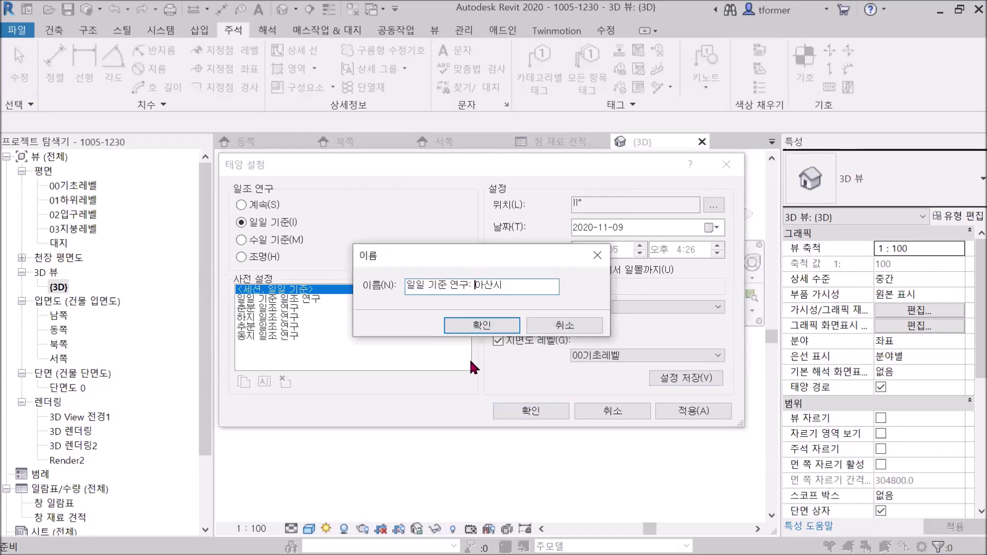
pyautogui.press('Delete')
pyautogui.press('BackSpace')
pyautogui.click(473, 326)
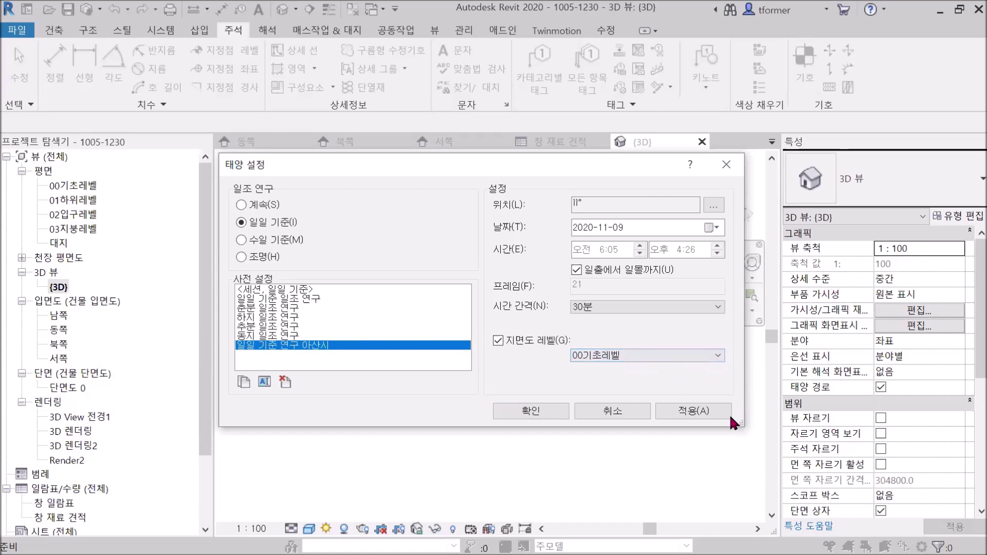
pyautogui.click(695, 409)
pyautogui.click(540, 406)
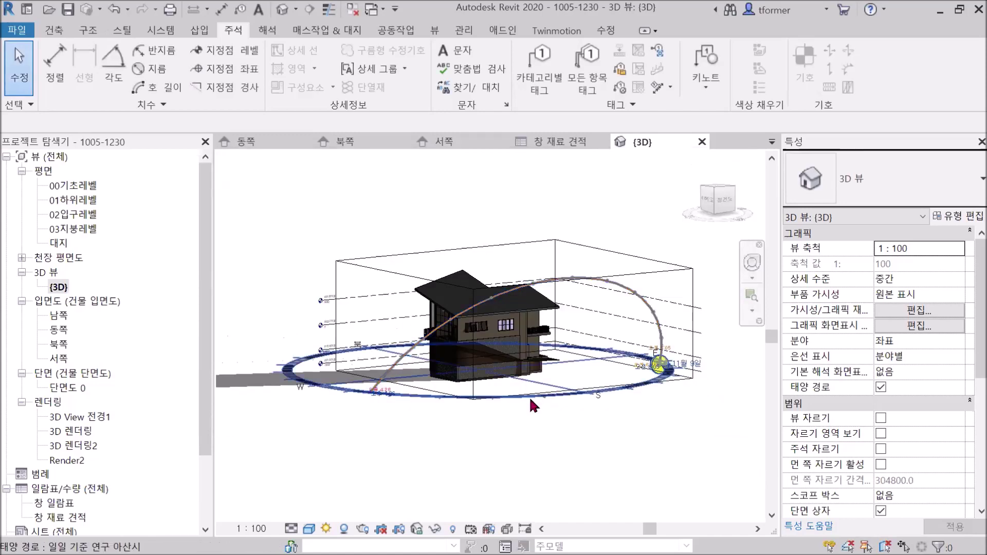
# Move the start time of the solar study along the sun path to 오전 8:00
pyautogui.keyDown('shift'); pyautogui.moveTo(540, 406); pyautogui.dragTo(460, 401, button='middle'); pyautogui.keyUp('shift')
pyautogui.scroll(-1, 535, 395)
pyautogui.scroll(3, 460, 402)
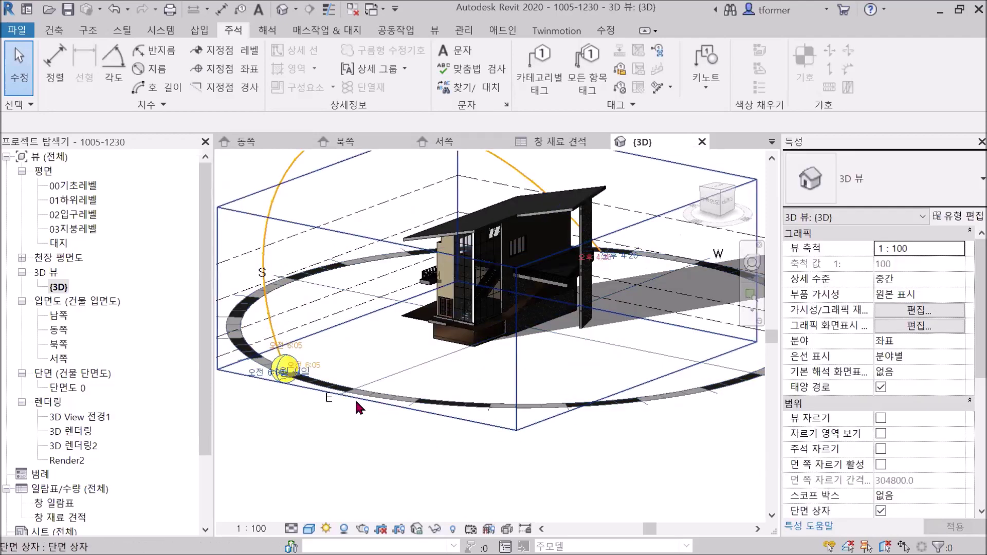
pyautogui.scroll(-1, 612, 311)
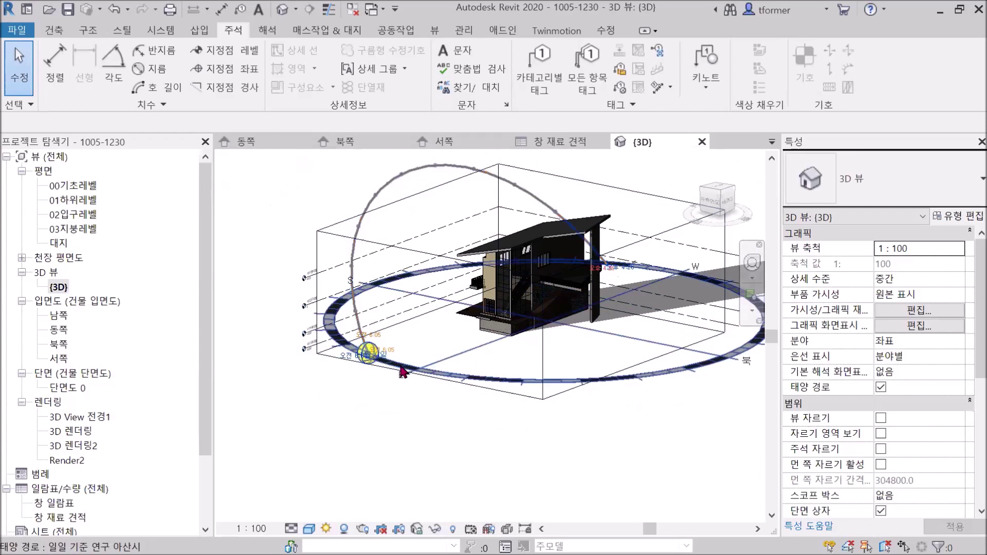
pyautogui.click(359, 316)
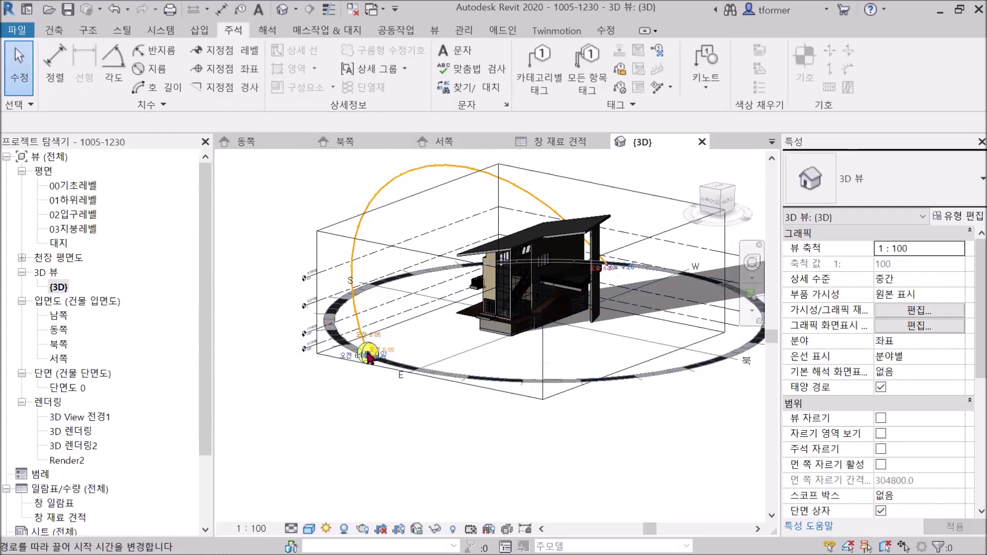
pyautogui.moveTo(355, 312); pyautogui.dragTo(355, 311)
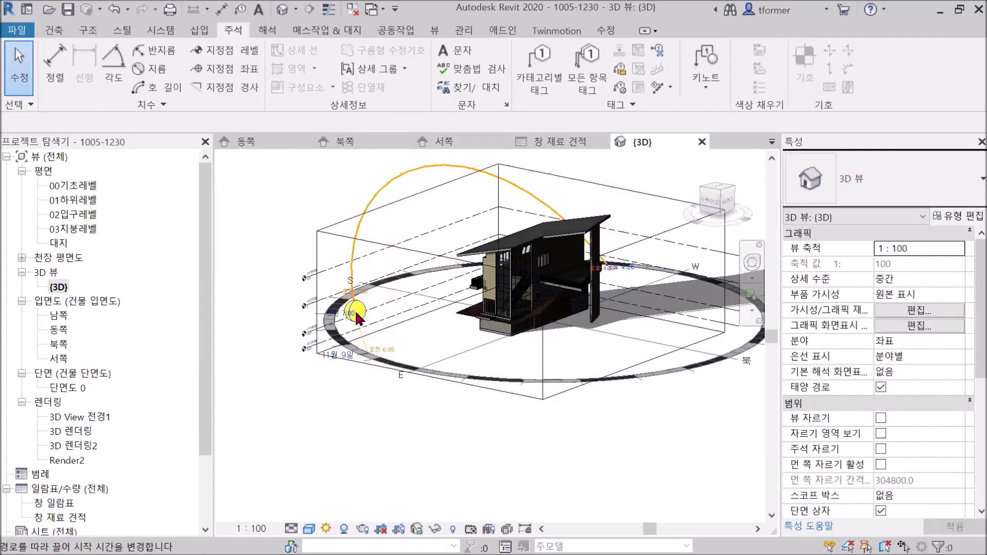
pyautogui.click(352, 270)
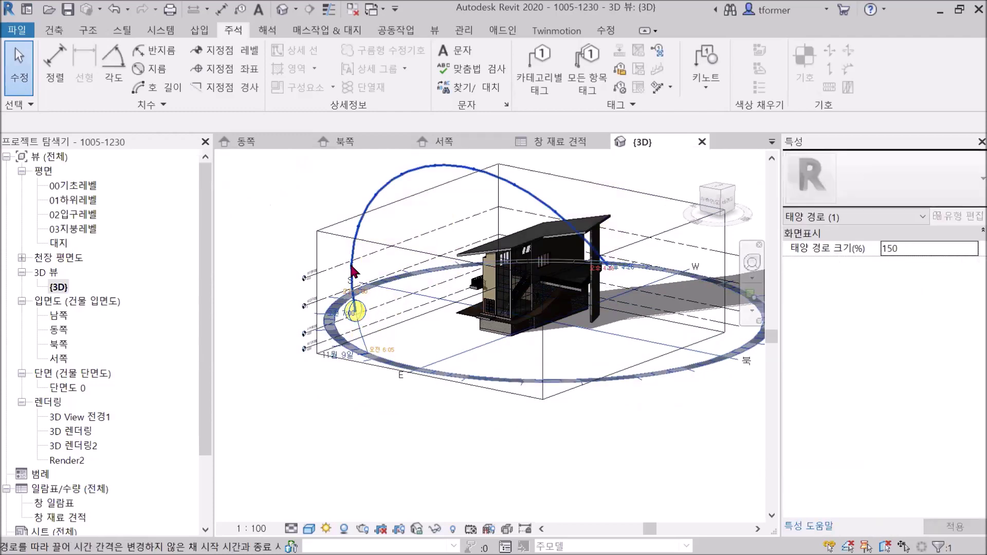
# Move the sun along its path past the highest point to about 오후 1:00, and deselect the sun path
pyautogui.moveTo(353, 308); pyautogui.dragTo(453, 168)
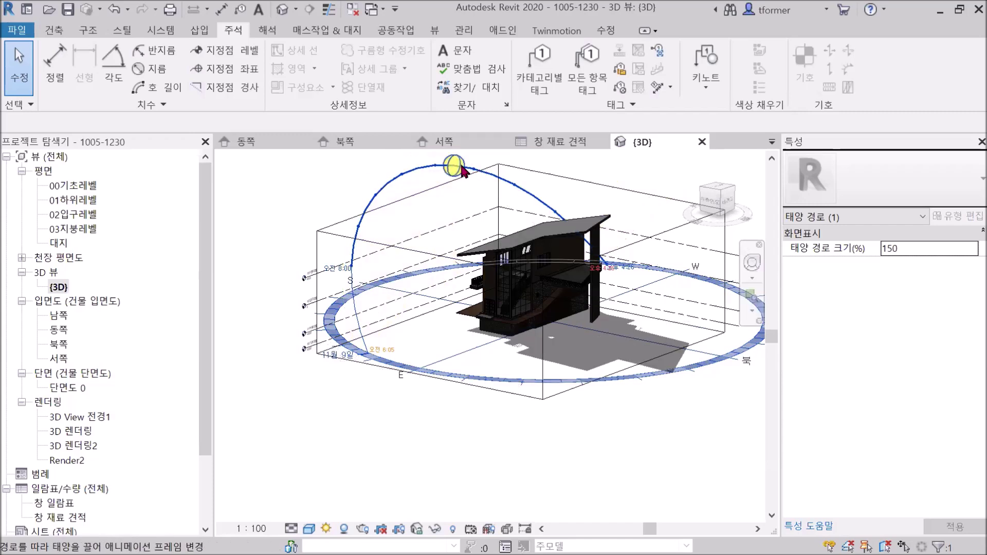
pyautogui.moveTo(469, 167)
pyautogui.moveTo(487, 176); pyautogui.dragTo(488, 176)
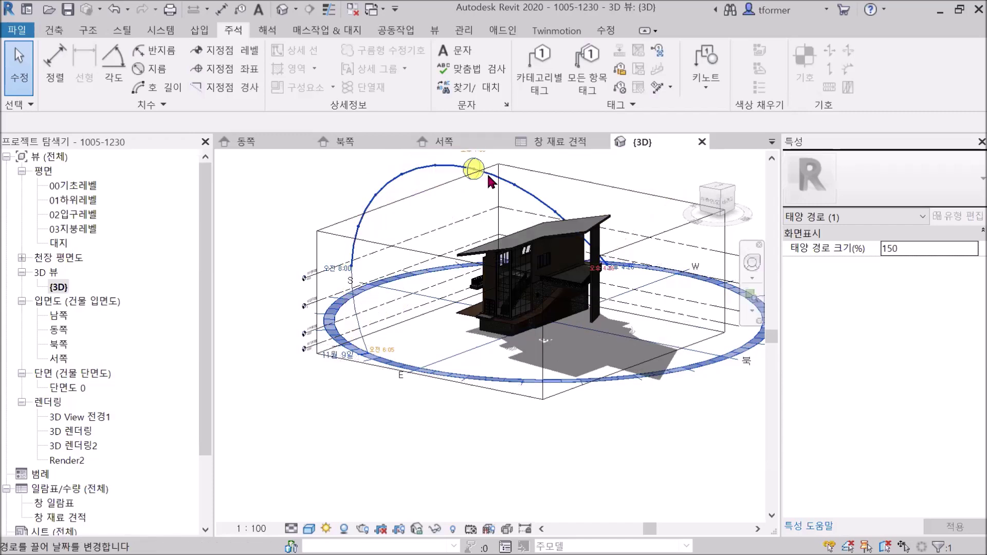
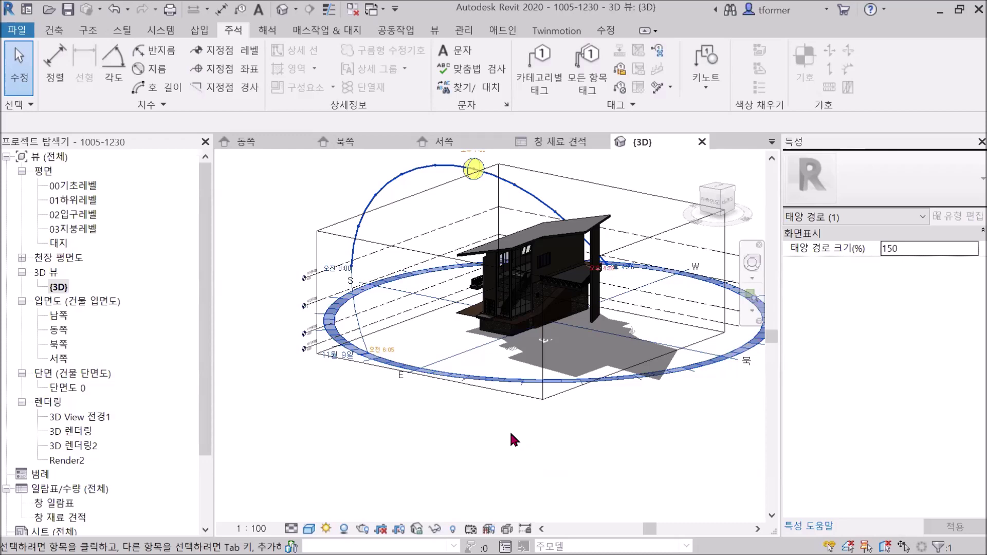
pyautogui.click(510, 429)
pyautogui.scroll(-2, 513, 421)
pyautogui.moveTo(573, 406); pyautogui.dragTo(512, 386, button='middle')
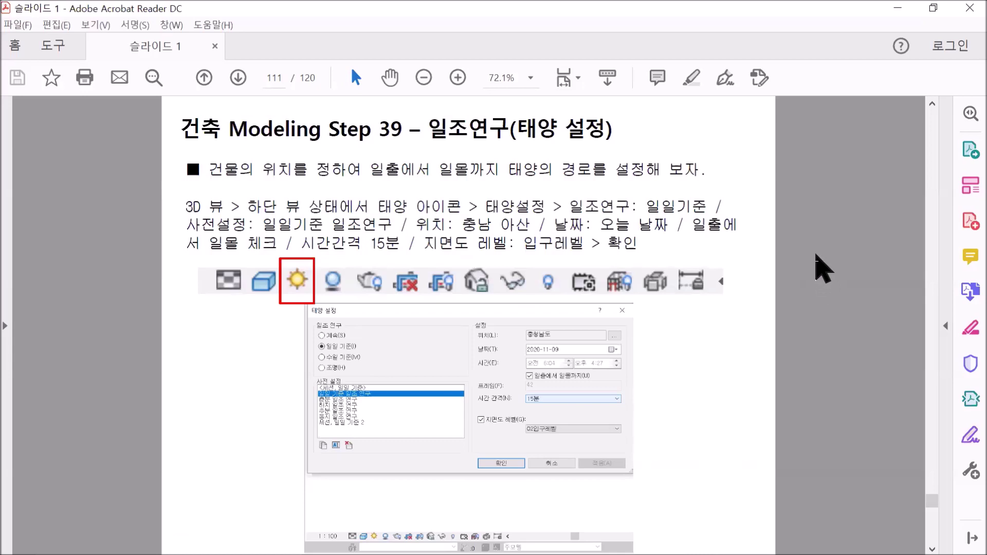
# Consult the Modeling Step 39 and Step 40 sun study slides in Acrobat Reader, and return to Revit's {3D} view of the house
pyautogui.scroll(-1, 817, 270)
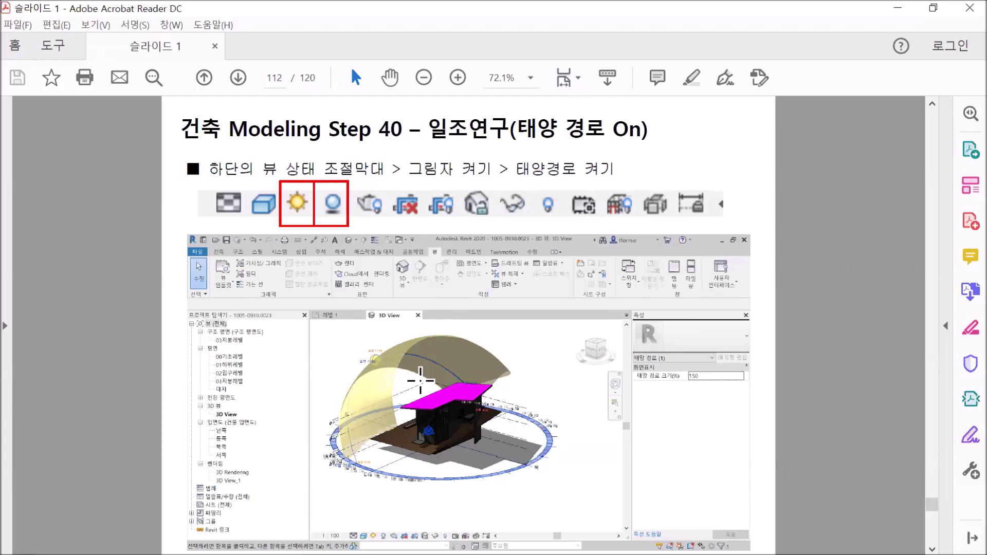
pyautogui.hotkey('alt', 'Tab')
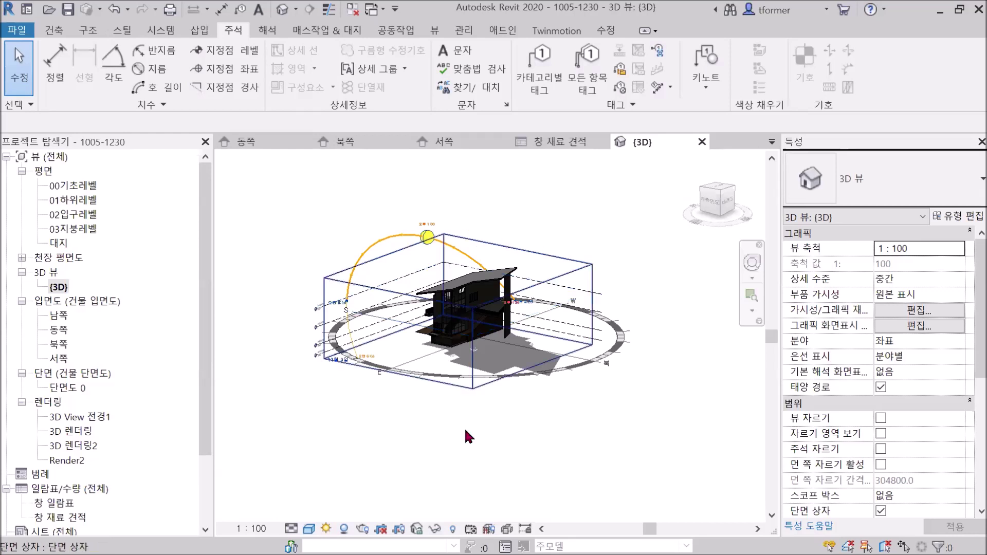
pyautogui.scroll(-1, 470, 390)
pyautogui.moveTo(471, 391)
pyautogui.mouseDown(button='middle')
pyautogui.moveTo(433, 392)
pyautogui.moveTo(440, 364)
pyautogui.moveTo(467, 381)
pyautogui.moveTo(462, 392)
pyautogui.mouseUp(button='middle')
pyautogui.scroll(3, 420, 358)
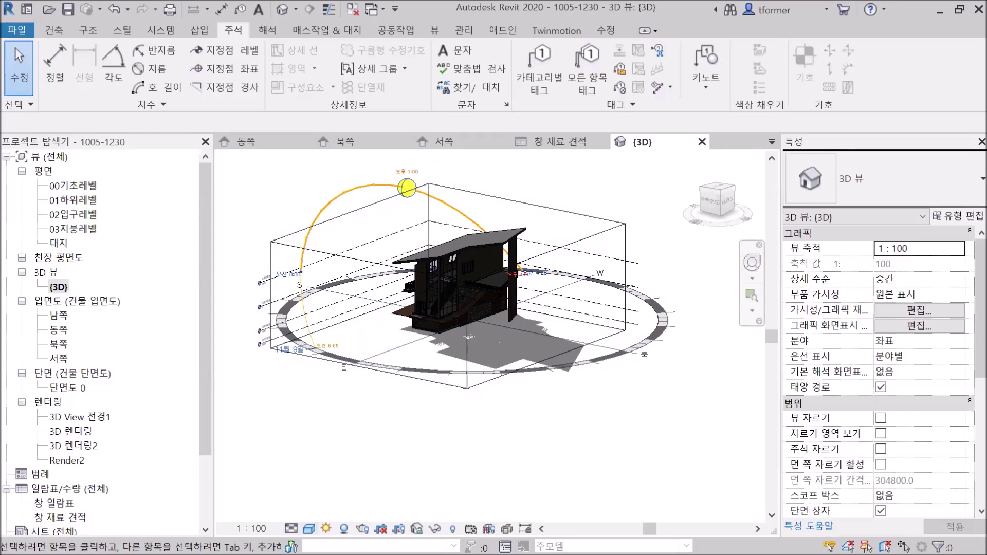
# Try the 사실적 visual style on the house's 3D view and switch it to 색상 일치
pyautogui.click(308, 528)
pyautogui.click(330, 500)
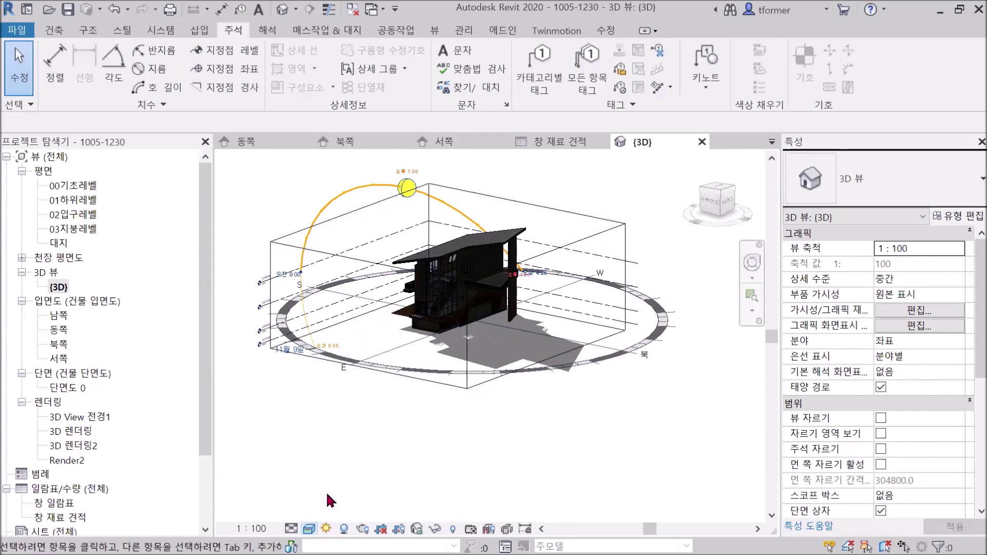
pyautogui.click(309, 529)
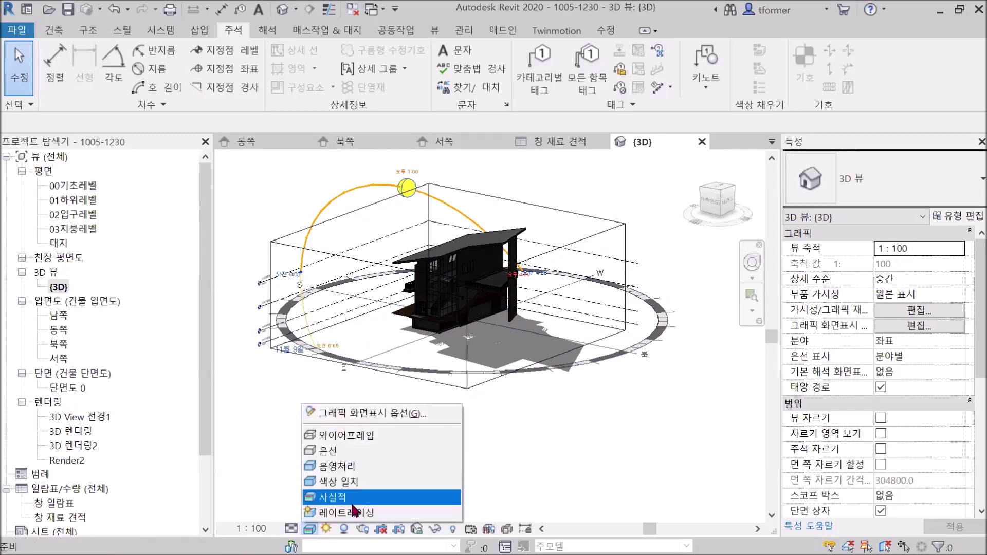
pyautogui.click(352, 482)
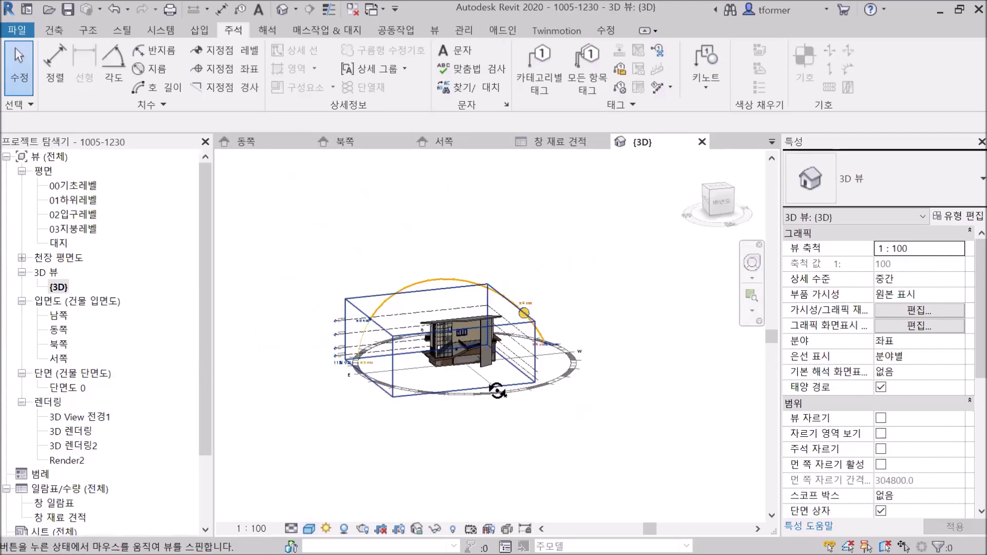
pyautogui.moveTo(498, 392)
pyautogui.keyDown('shift'); pyautogui.mouseDown(button='middle')
pyautogui.moveTo(533, 401)
pyautogui.moveTo(516, 393)
pyautogui.mouseUp(button='middle'); pyautogui.keyUp('shift')
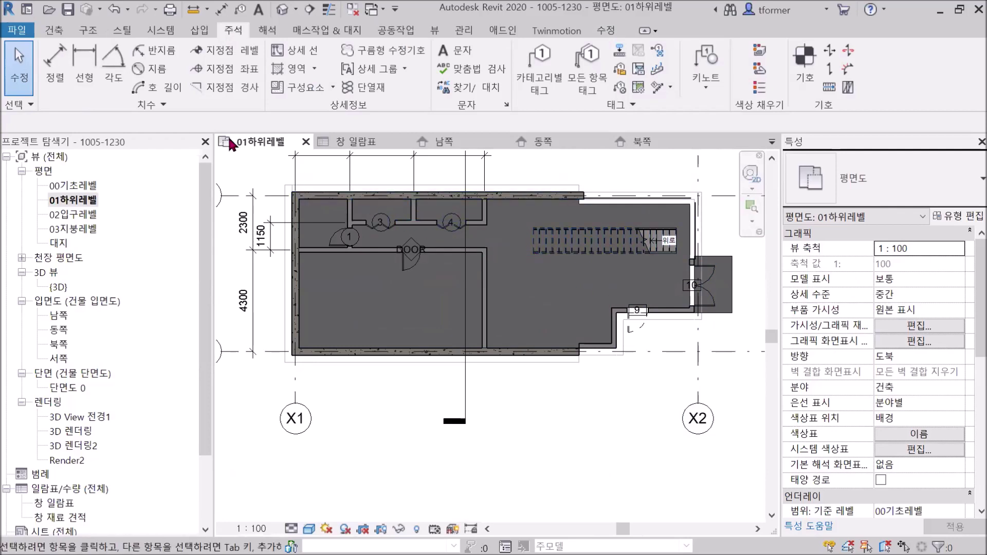
pyautogui.click(58, 31)
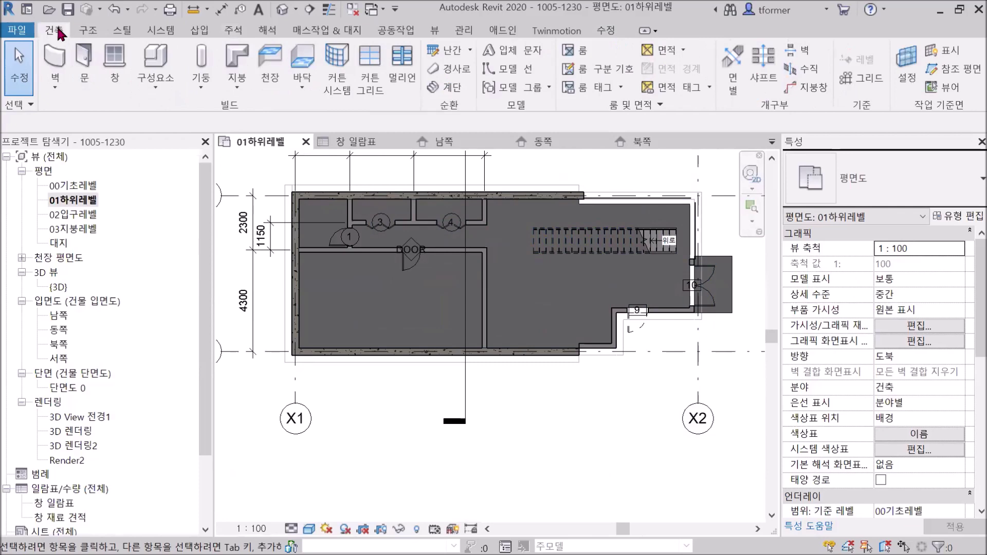
pyautogui.click(571, 51)
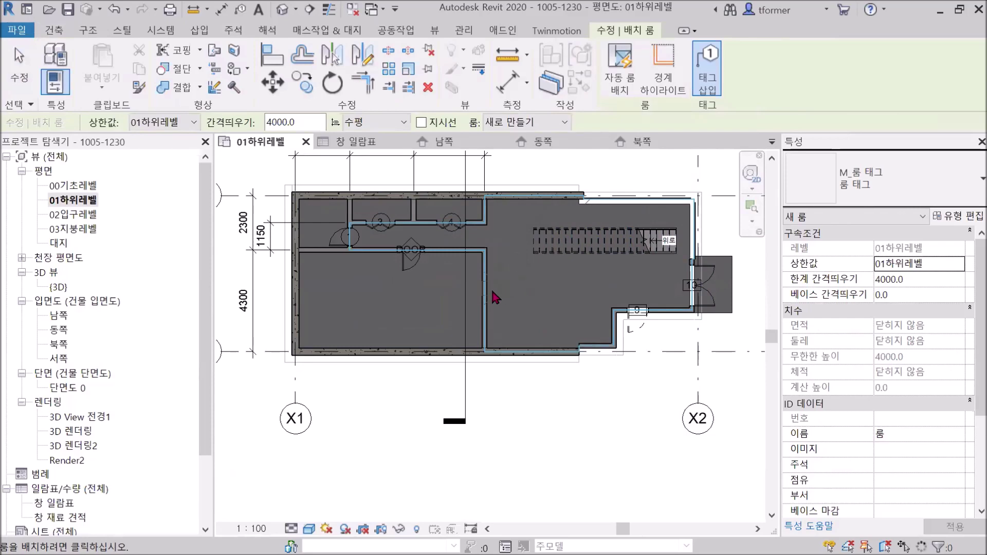
pyautogui.click(335, 230)
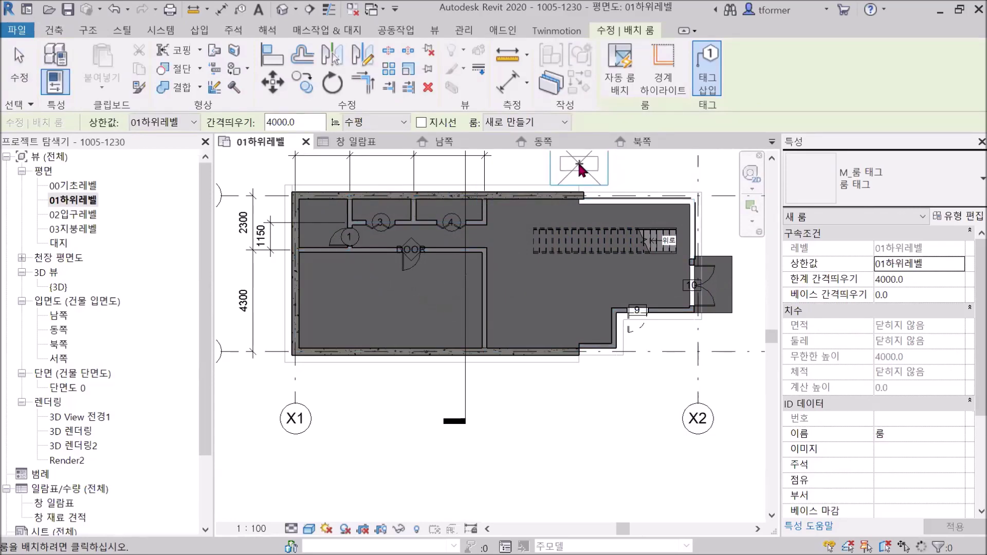
pyautogui.press('Escape')
pyautogui.press('Escape')
pyautogui.rightClick(585, 159)
pyautogui.press('Escape')
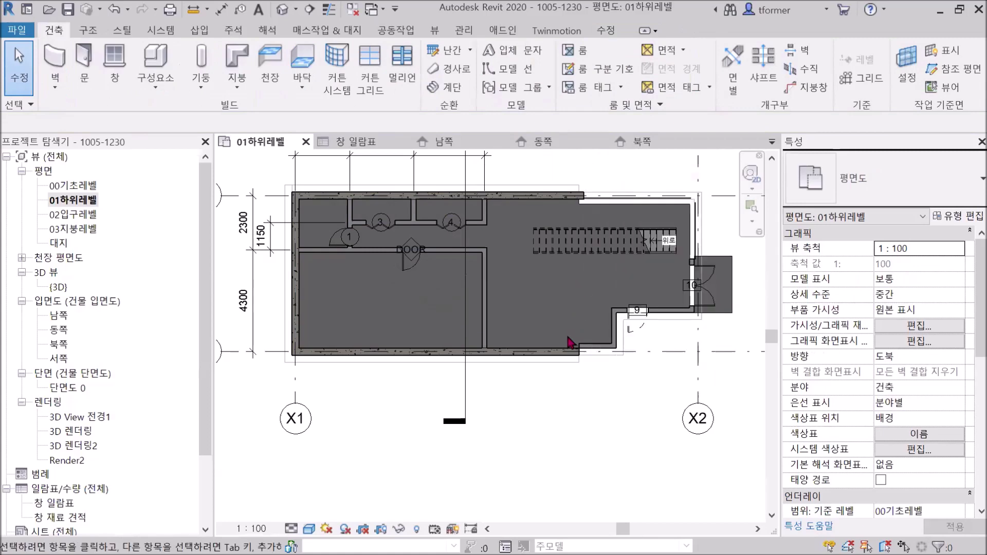
# Draw three chained 옹벽 - 300mm 콘크리트 walls as an open U below the plan, about 4100 mm deep with a lower wall of about 5950 mm
pyautogui.scroll(-3, 568, 334)
pyautogui.moveTo(602, 322); pyautogui.dragTo(540, 315, button='middle')
pyautogui.scroll(2, 476, 334)
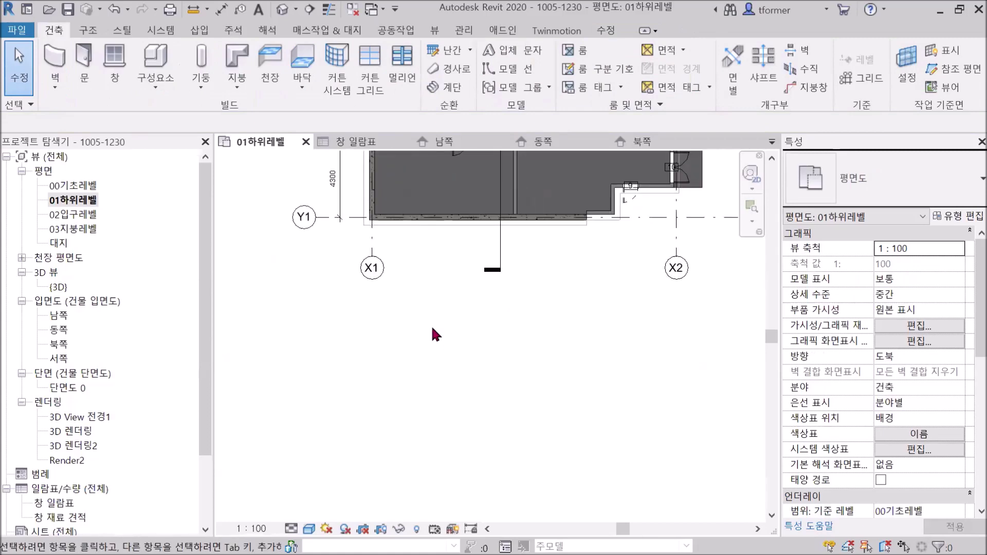
pyautogui.click(54, 57)
pyautogui.click(420, 290)
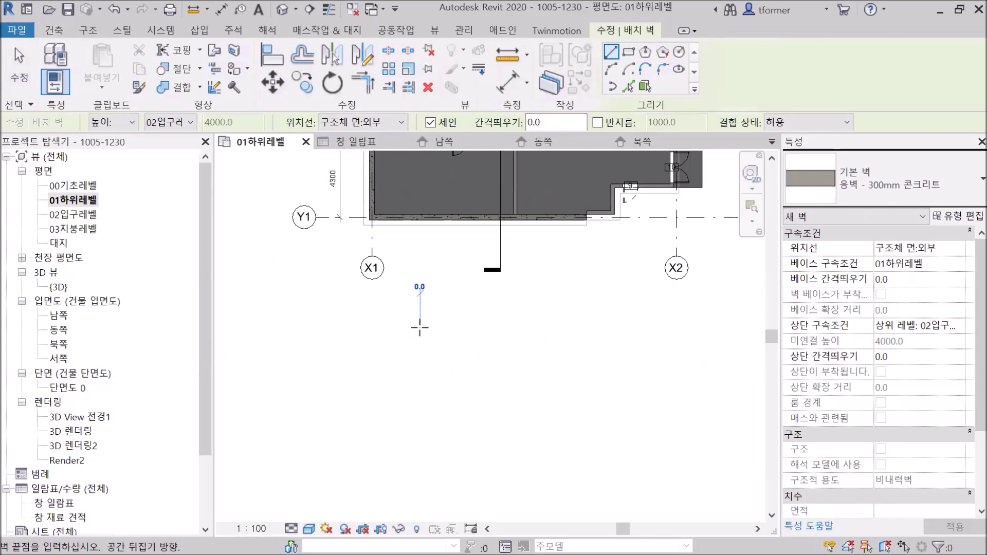
pyautogui.click(541, 330)
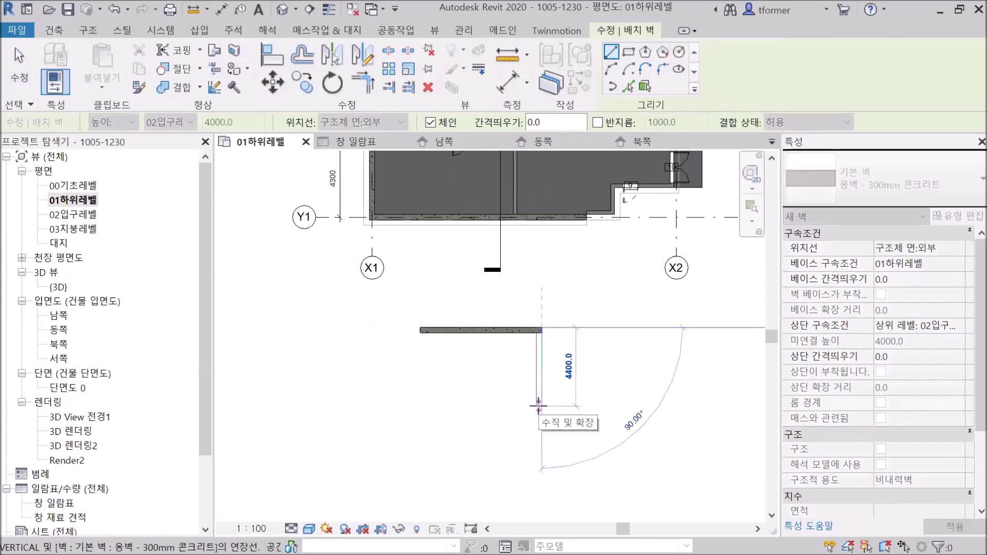
pyautogui.click(539, 403)
pyautogui.click(436, 404)
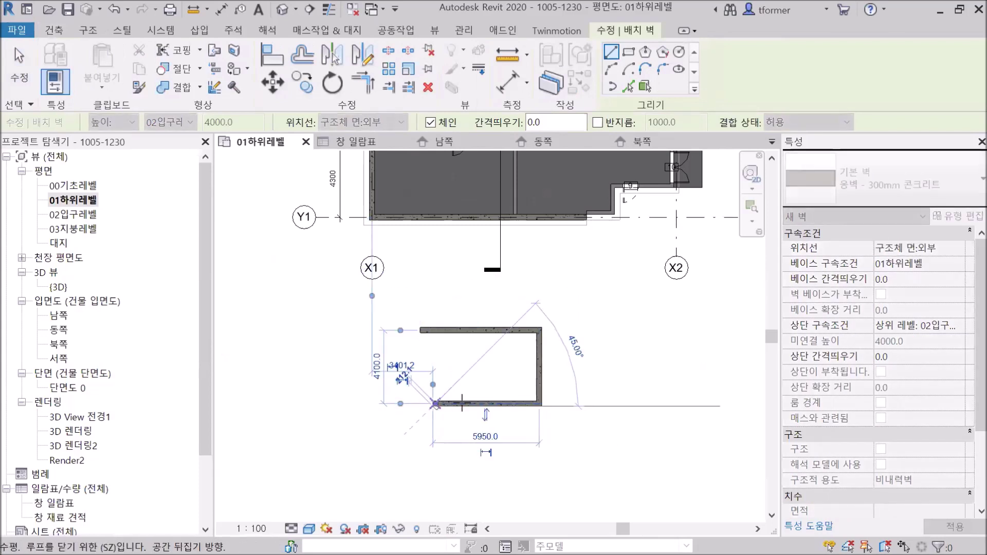
pyautogui.rightClick(546, 271)
pyautogui.click(569, 280)
pyautogui.rightClick(407, 282)
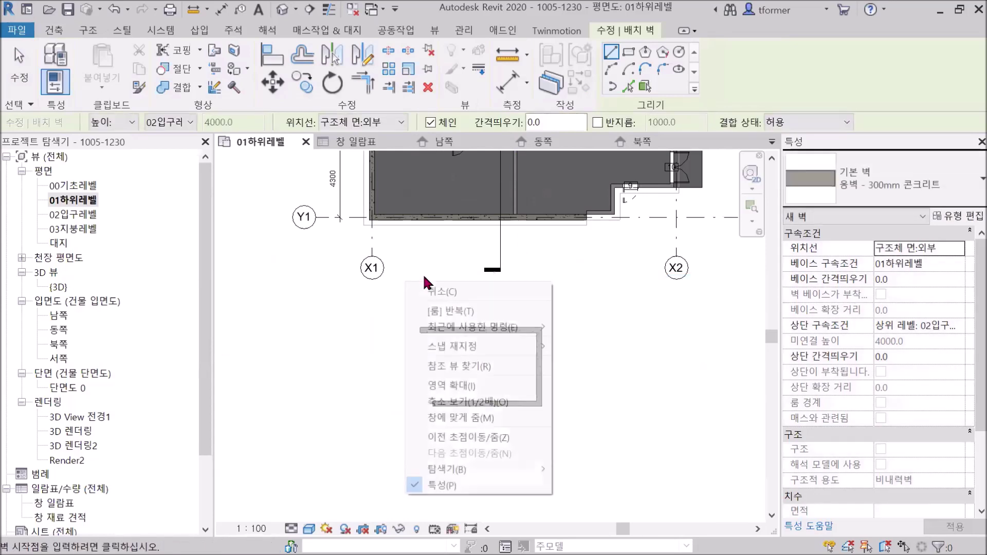
pyautogui.click(436, 291)
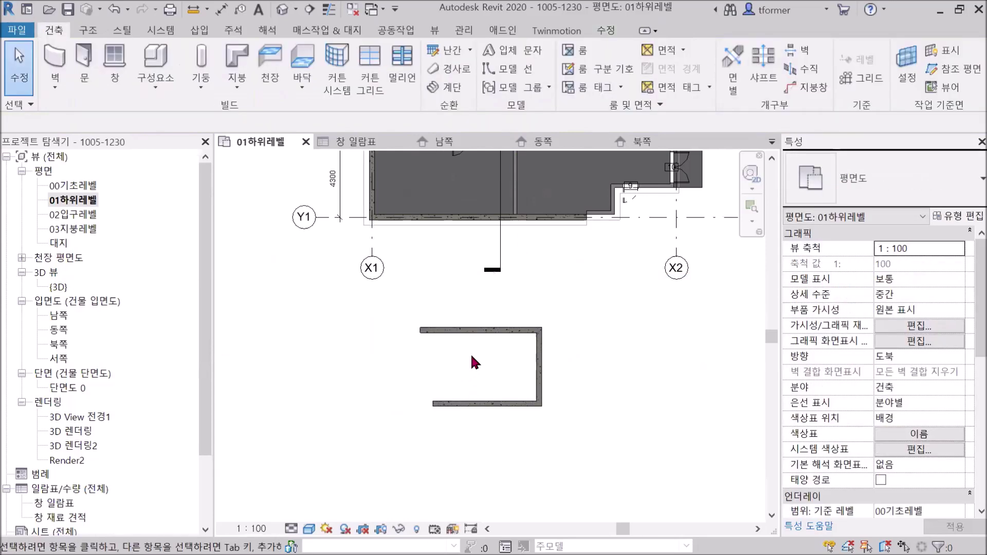
# Select all three walls of the open U-shaped outline to inspect their shared properties
pyautogui.scroll(2, 470, 353)
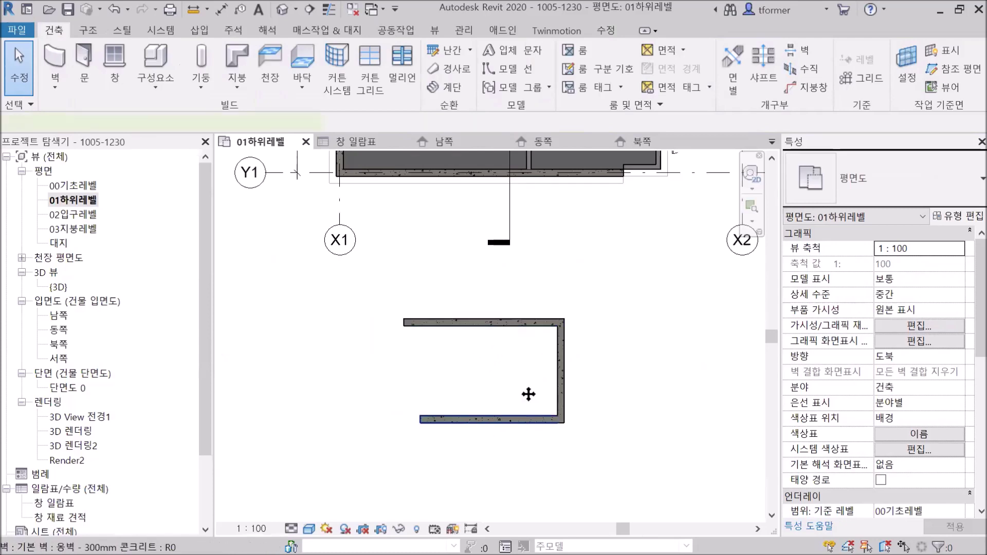
pyautogui.press('Tab')
pyautogui.click(561, 334)
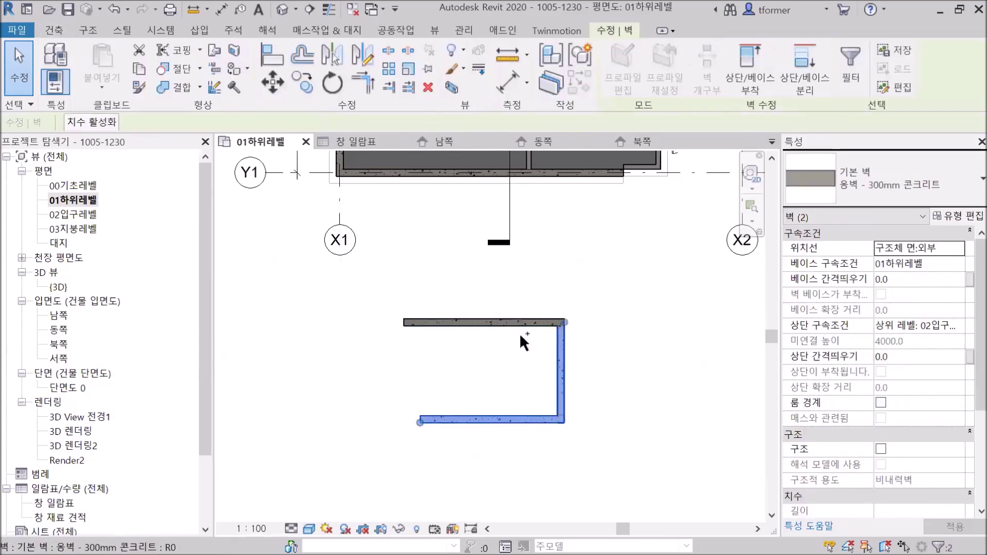
pyautogui.keyDown('ctrl'); pyautogui.click(495, 322); pyautogui.keyUp('ctrl')
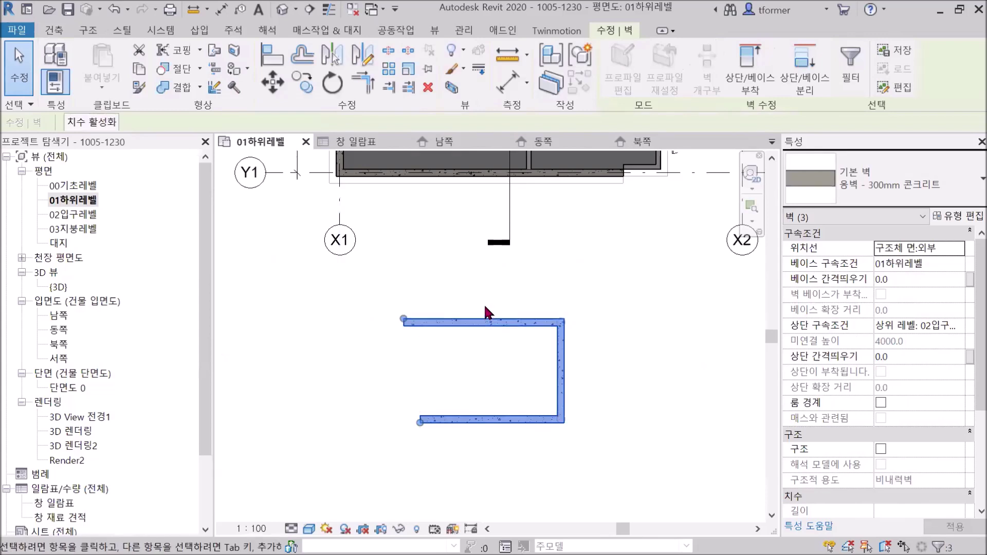
# Dismiss the save reminder, start the Room tool, and highlight the room-bounding elements around the open wall outline
pyautogui.click(55, 30)
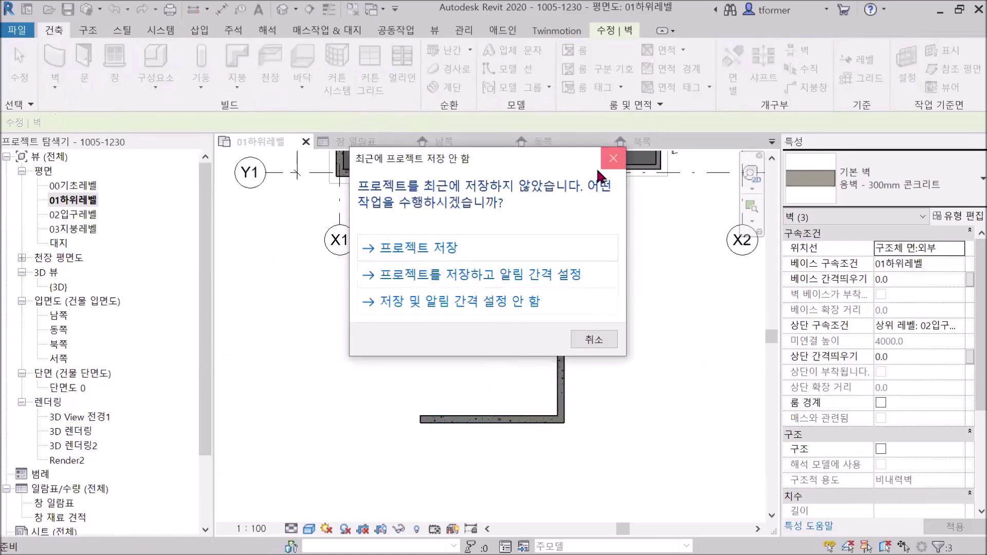
pyautogui.press('Escape')
pyautogui.press('r')
pyautogui.press('m')
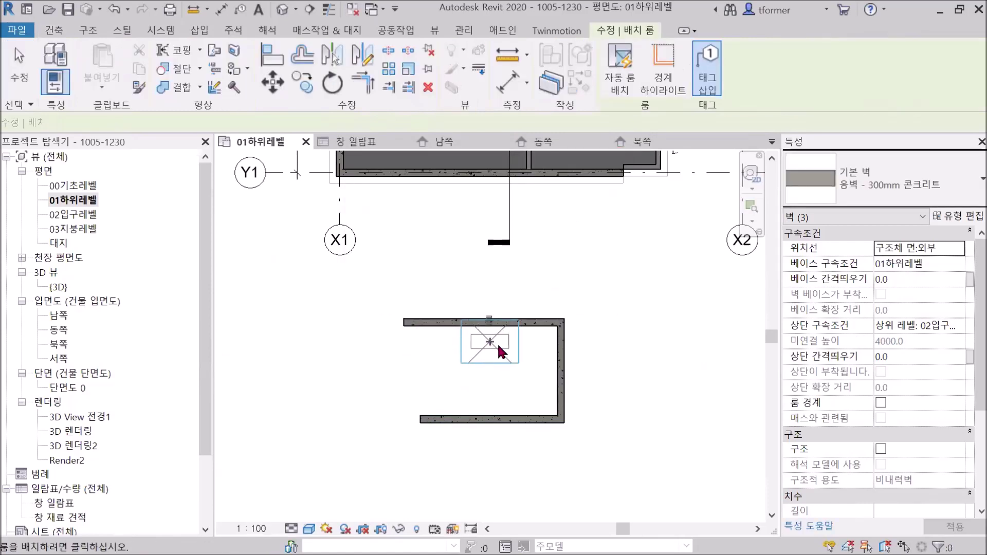
pyautogui.scroll(-3, 531, 296)
pyautogui.moveTo(525, 308); pyautogui.dragTo(564, 315, button='middle')
pyautogui.scroll(3, 525, 337)
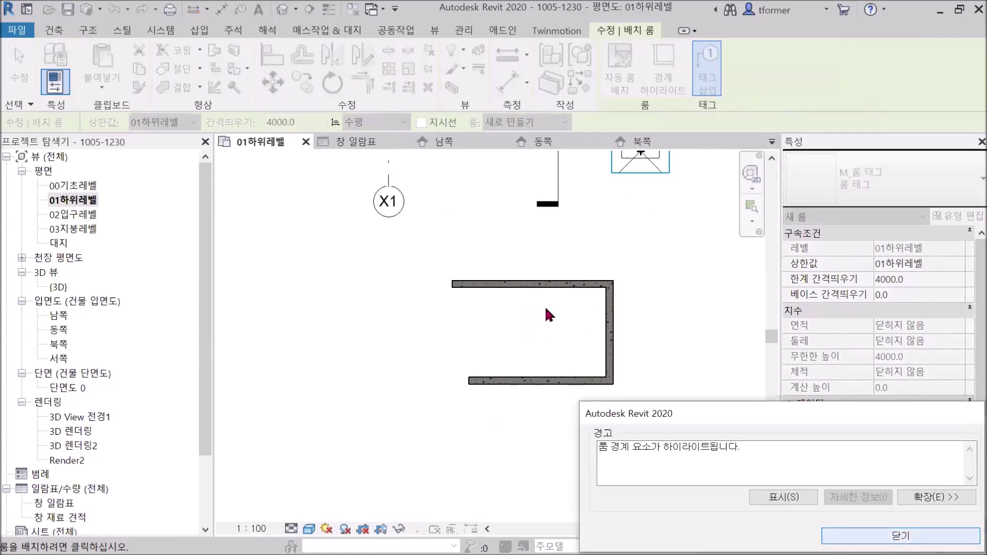
pyautogui.press('Return')
# Try to place three rooms inside the open U-shaped wall outline and leave the Room tool
pyautogui.click(545, 329)
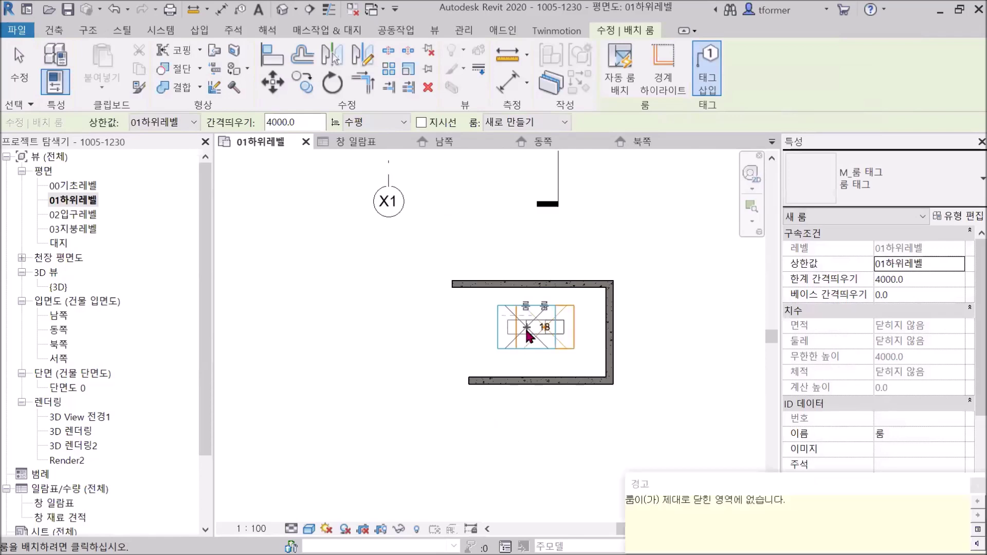
pyautogui.click(526, 329)
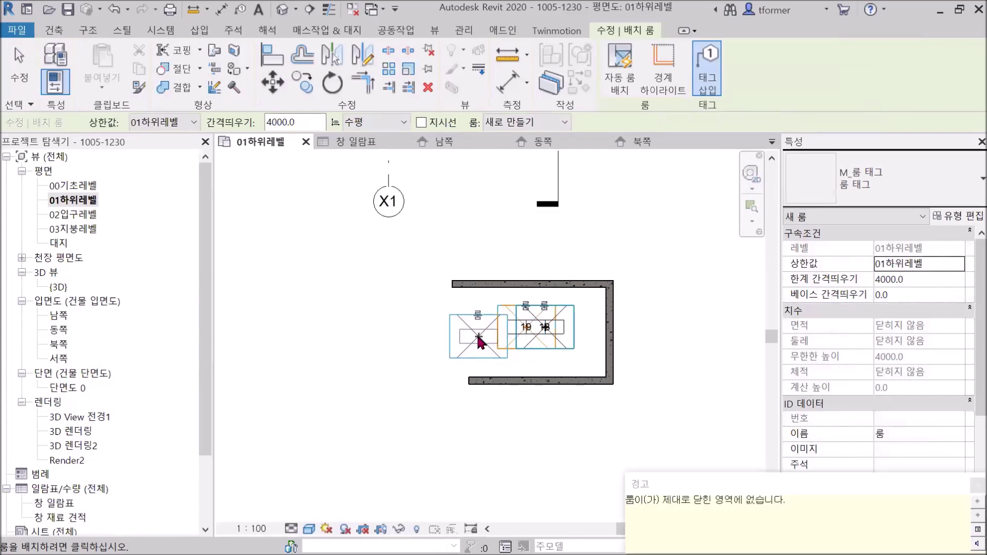
pyautogui.click(478, 339)
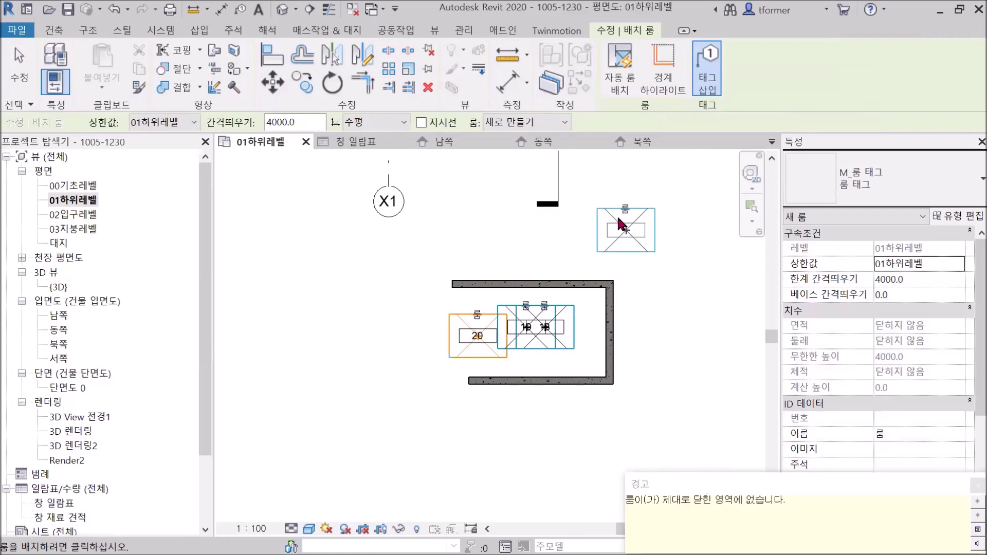
pyautogui.rightClick(623, 216)
pyautogui.click(637, 222)
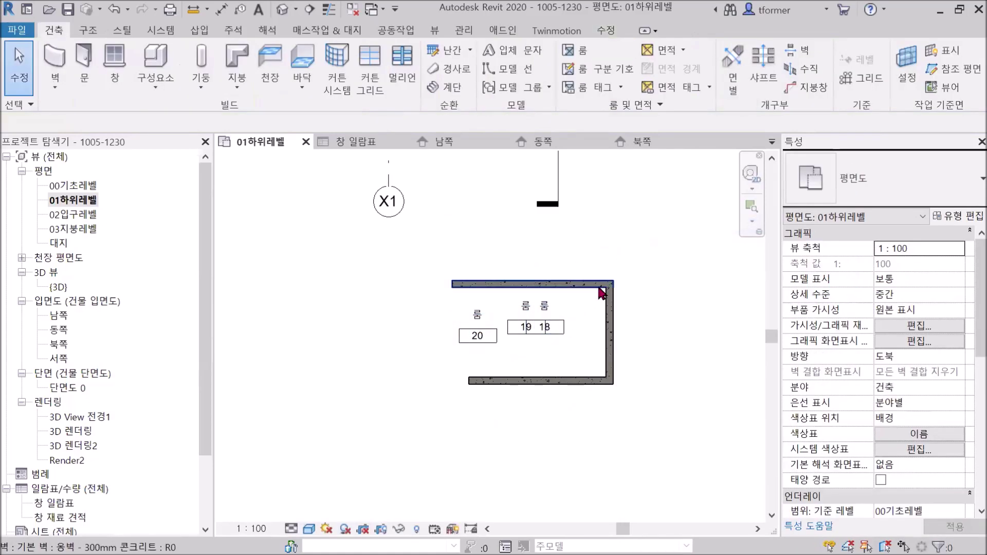
# Delete the rooms placed in the open U-shaped wall outline and dismiss the warning
pyautogui.click(447, 334)
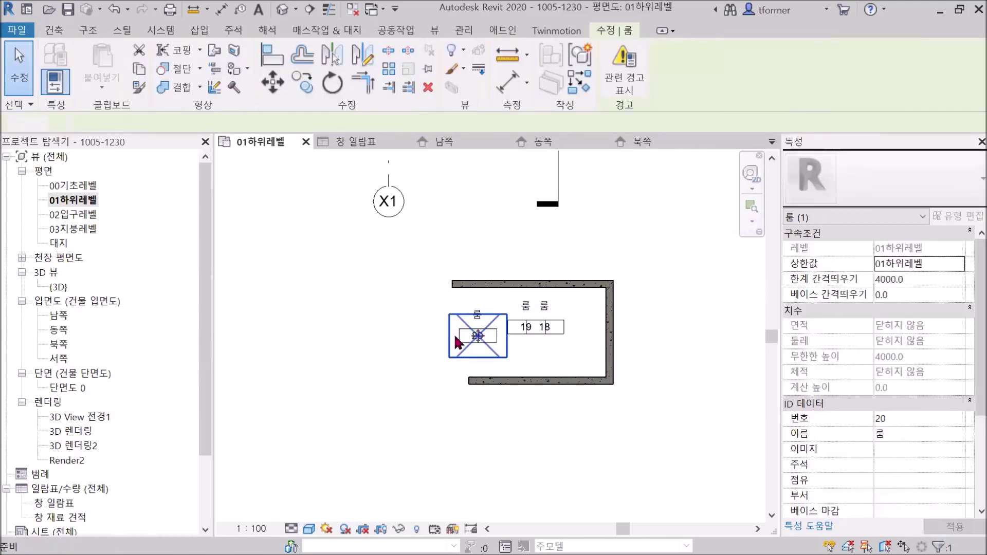
pyautogui.press('Delete')
pyautogui.click(519, 334)
pyautogui.press('Delete')
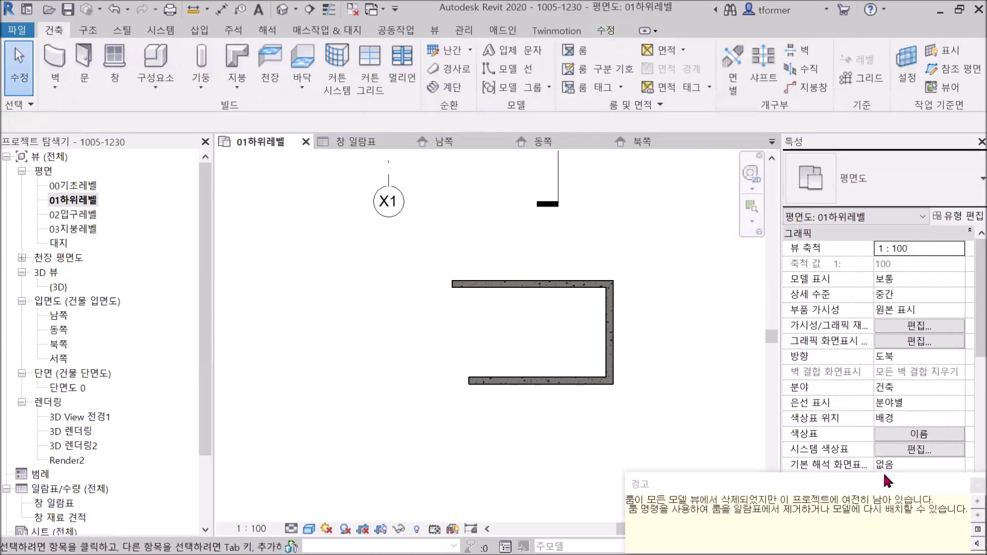
pyautogui.click(976, 485)
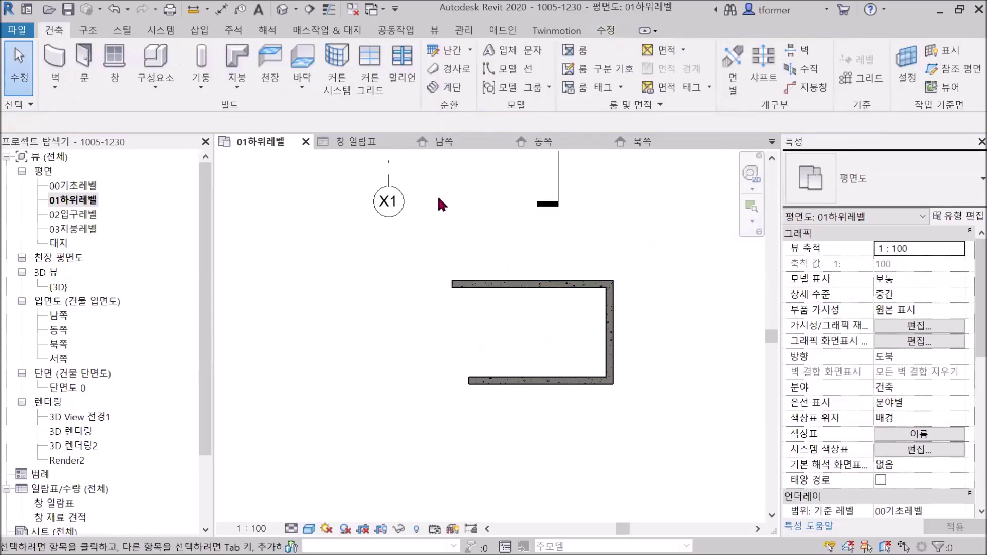
# Place tagged rooms in the house plan's stair hall, the large room beside it, and the three small rooms along the upper wall
pyautogui.moveTo(453, 203); pyautogui.dragTo(422, 519, button='middle')
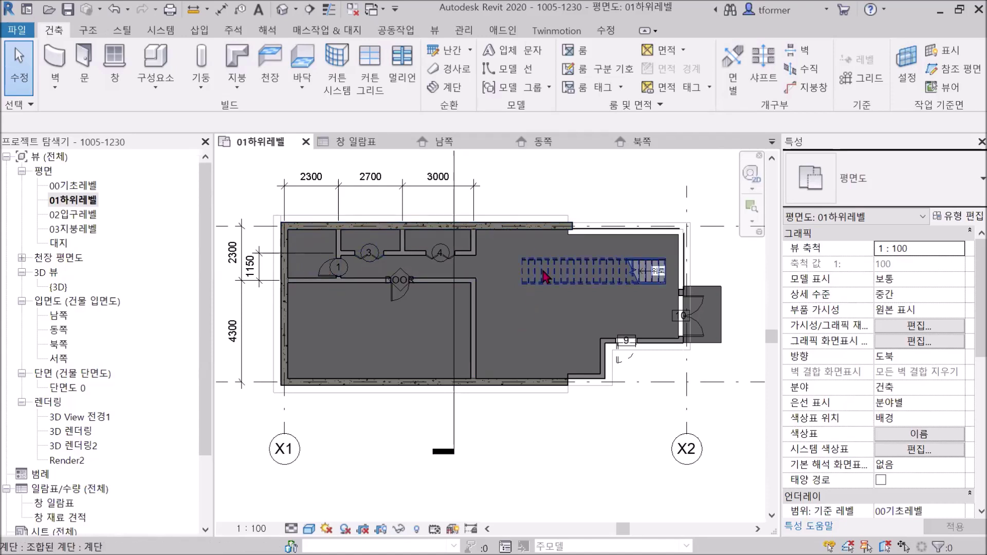
pyautogui.click(578, 53)
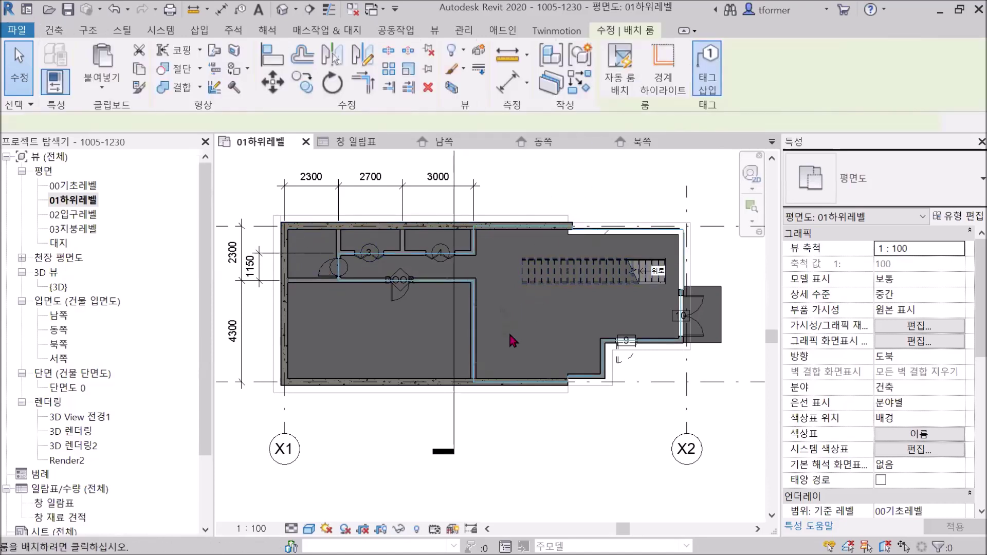
pyautogui.click(377, 337)
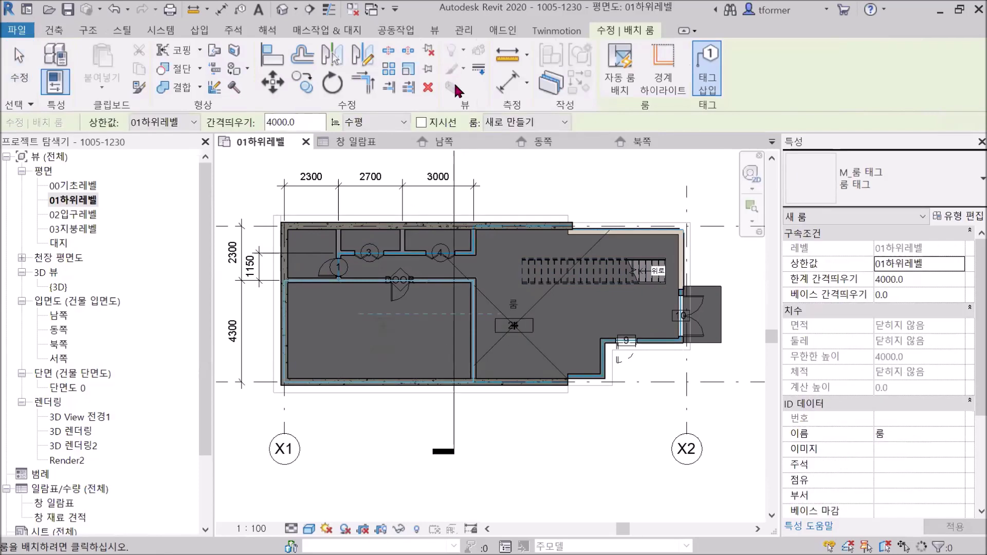
pyautogui.click(362, 331)
pyautogui.click(312, 248)
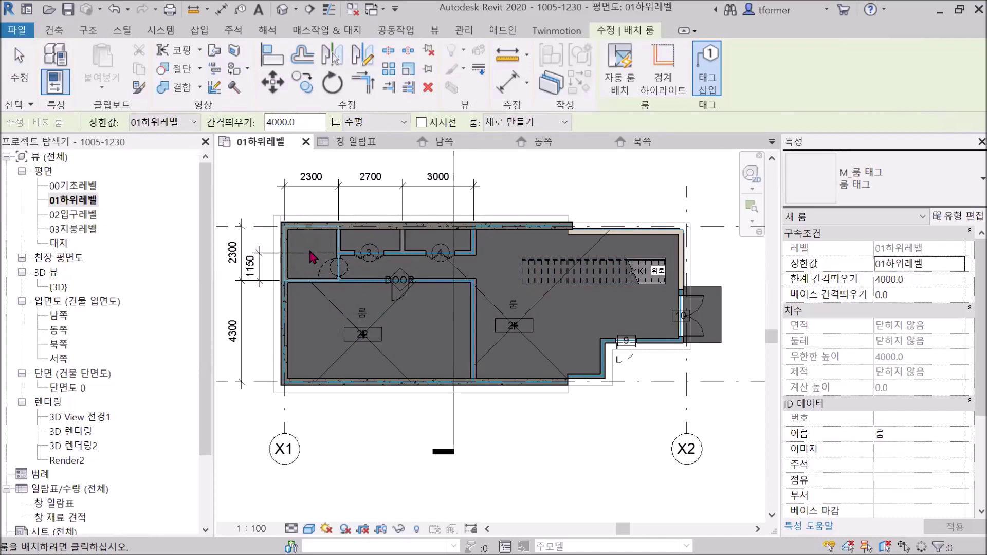
pyautogui.click(369, 244)
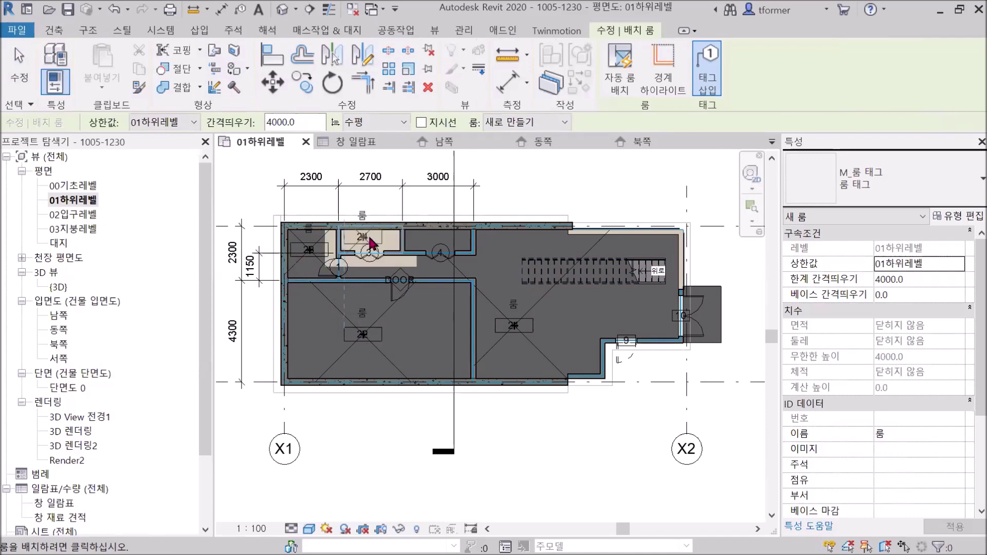
pyautogui.click(438, 246)
pyautogui.rightClick(539, 156)
pyautogui.click(561, 165)
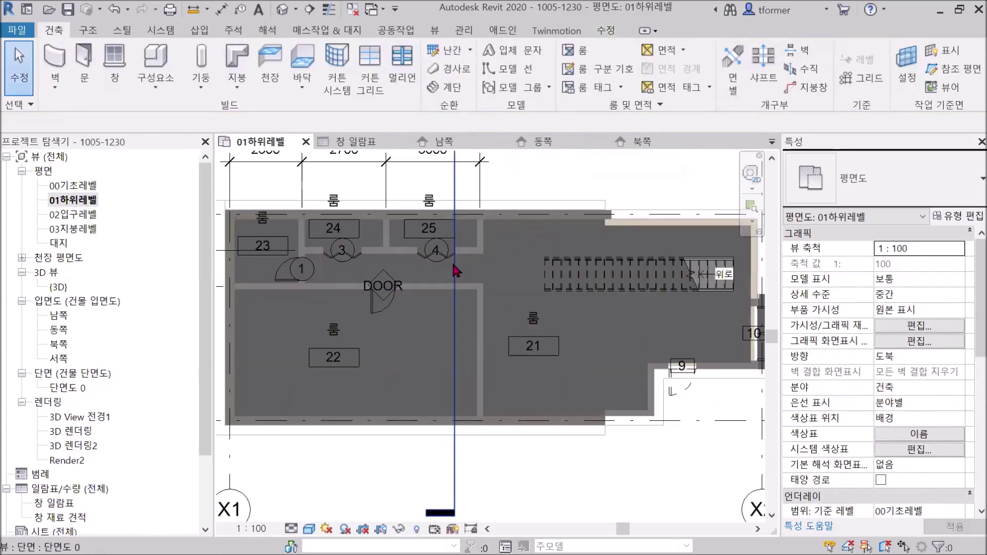
pyautogui.scroll(2, 435, 349)
pyautogui.moveTo(435, 349); pyautogui.dragTo(544, 444, button='middle')
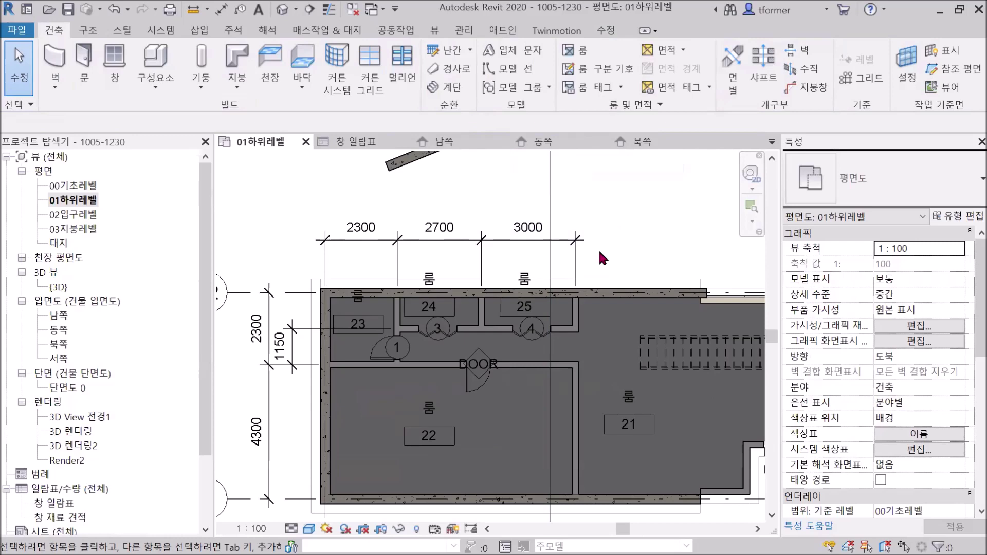
pyautogui.moveTo(598, 251); pyautogui.dragTo(555, 213, button='middle')
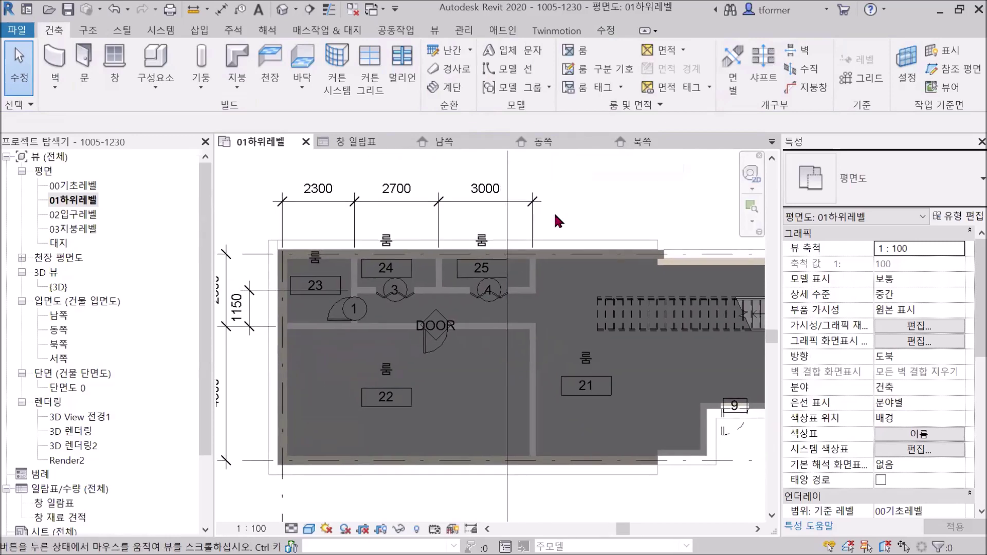
# Rename the room tagged 21 in the stair hall as 거실
pyautogui.click(586, 360)
pyautogui.click(585, 360)
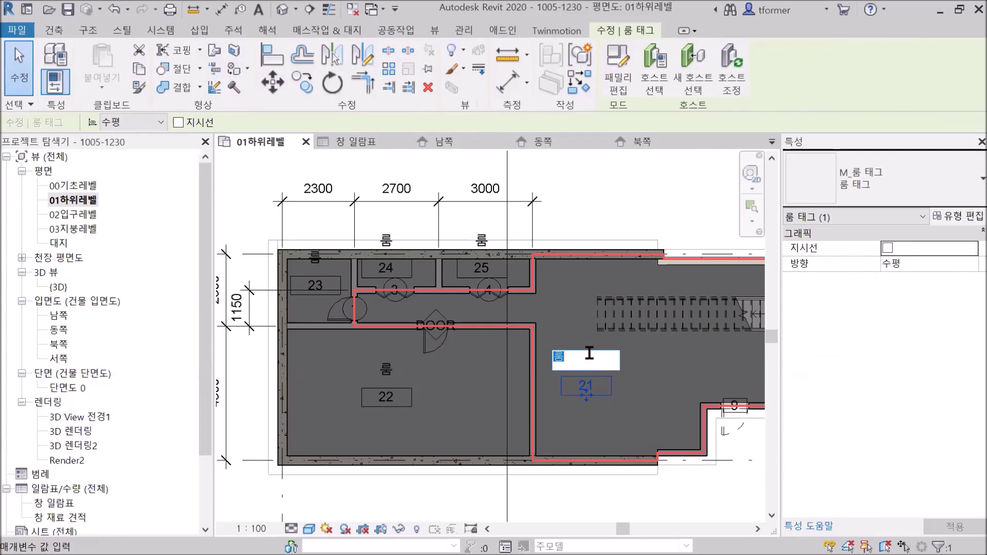
pyautogui.write('거실')
pyautogui.press('Return')
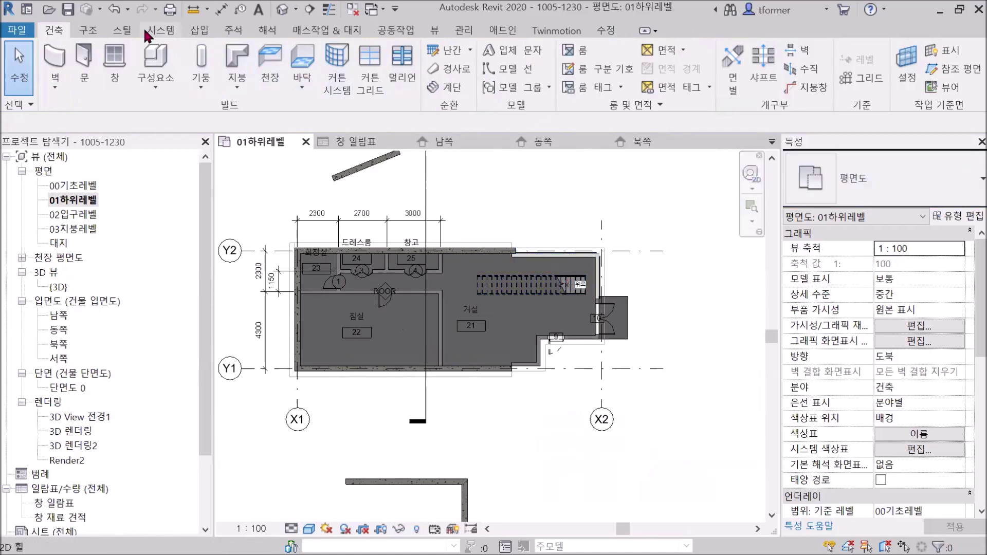
# Place a room color fill legend in the empty area beside the house plan
pyautogui.click(231, 31)
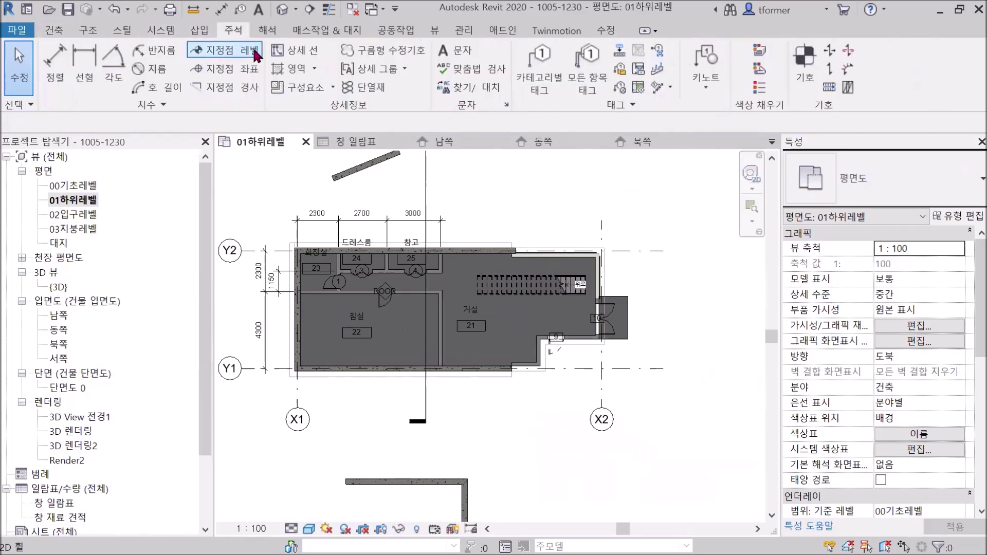
pyautogui.click(759, 89)
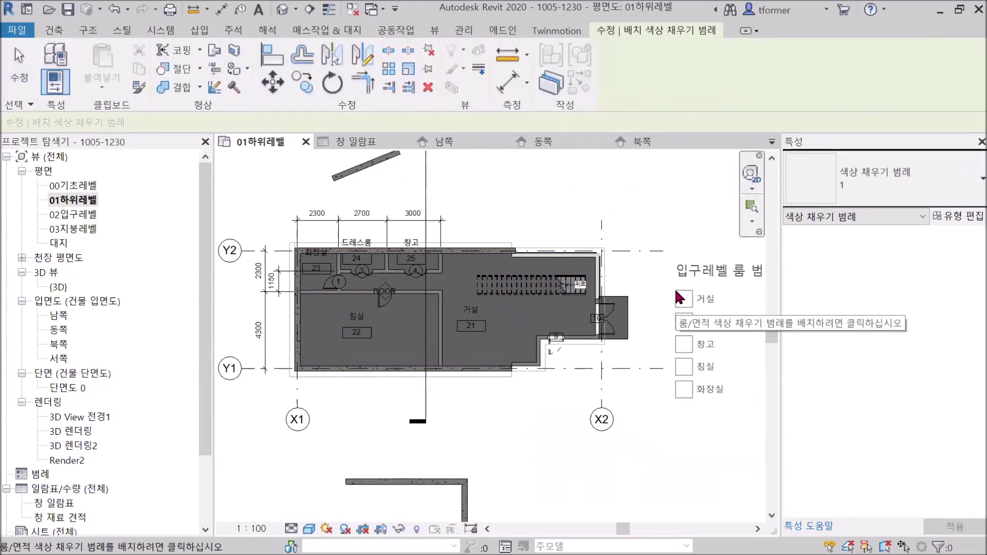
pyautogui.click(685, 291)
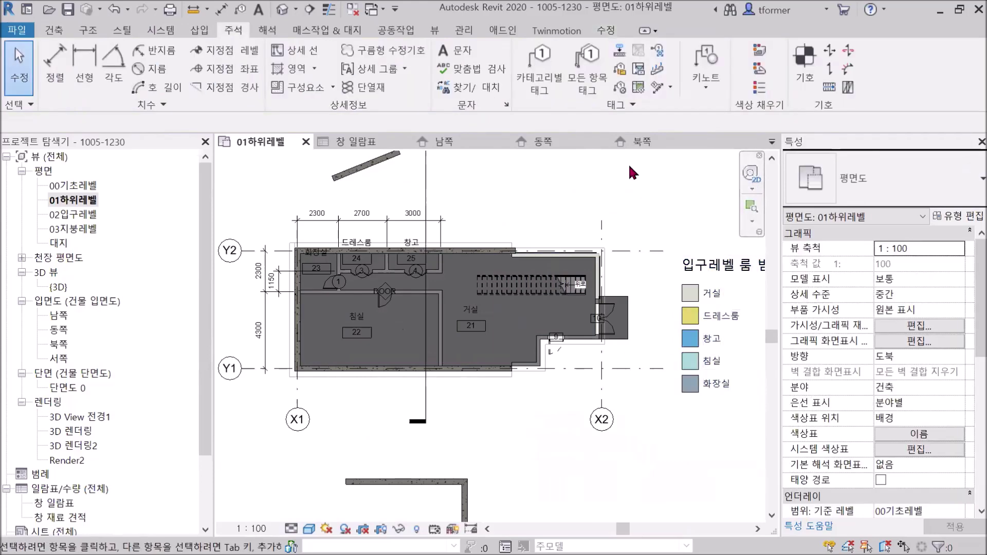
# Examine the placed color fill legend's title and its room entries against the plan
pyautogui.scroll(-3, 624, 191)
pyautogui.scroll(3, 495, 216)
pyautogui.rightClick(543, 189)
pyautogui.click(580, 202)
pyautogui.click(565, 246)
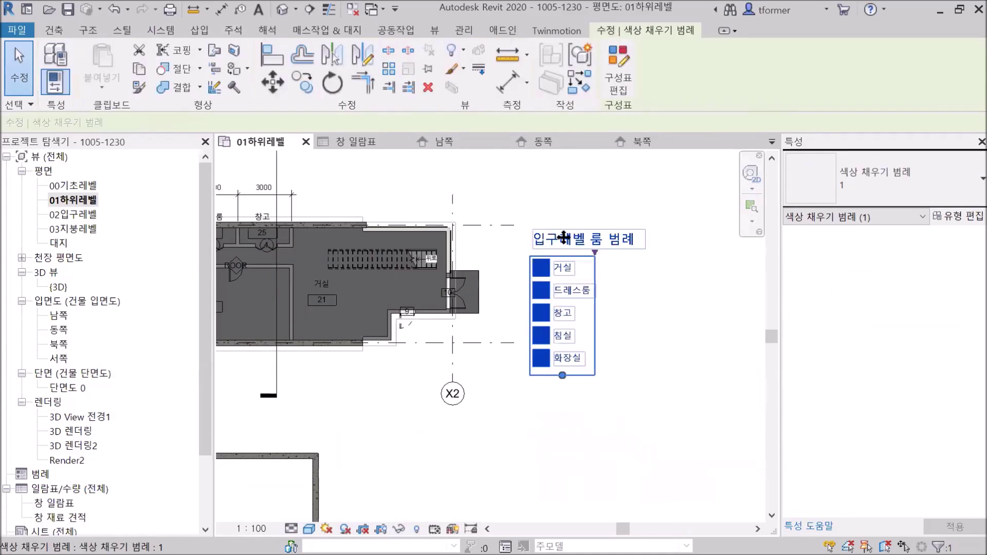
pyautogui.click(616, 302)
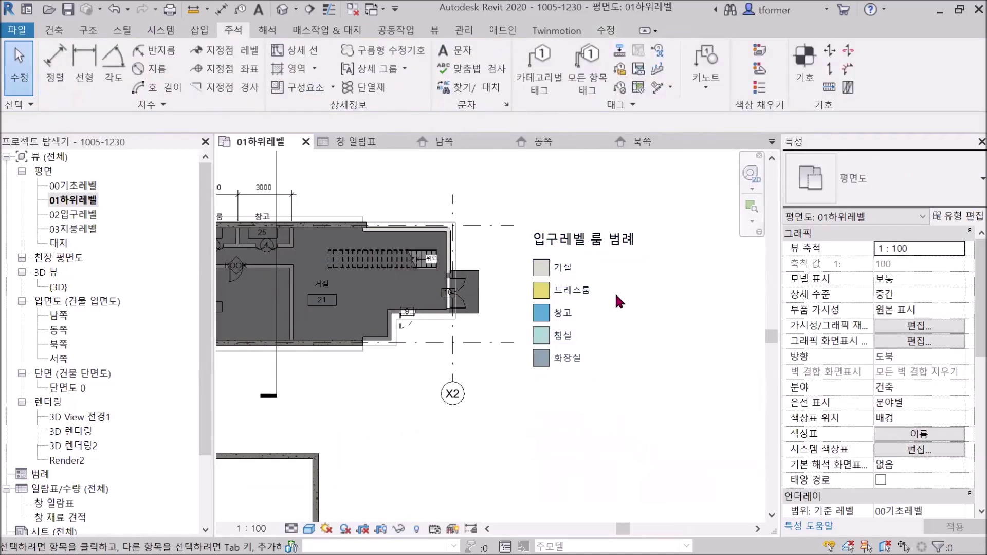
pyautogui.click(622, 246)
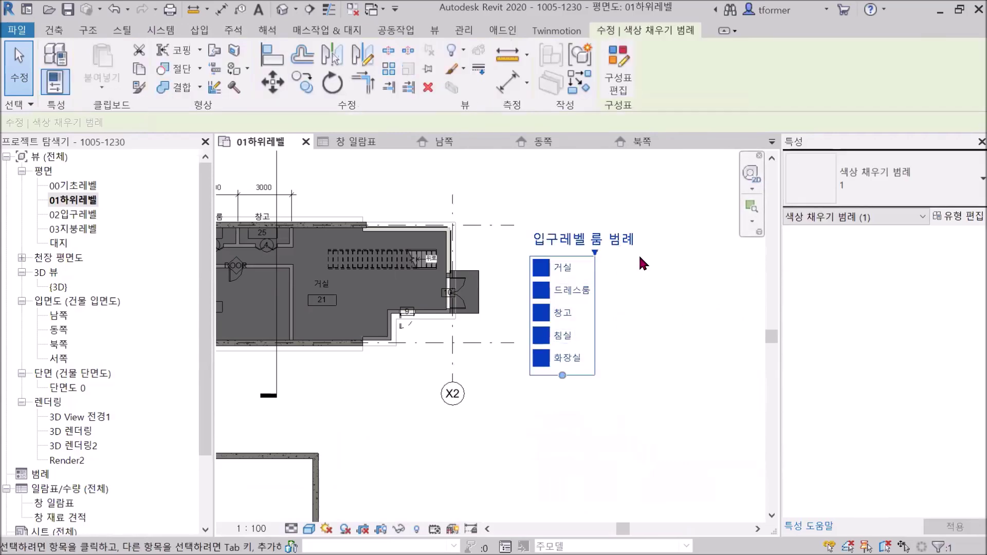
pyautogui.click(642, 291)
# Shorten the legend title of the view's 이름 room color scheme to 룸 범례 and apply the scheme
pyautogui.click(918, 435)
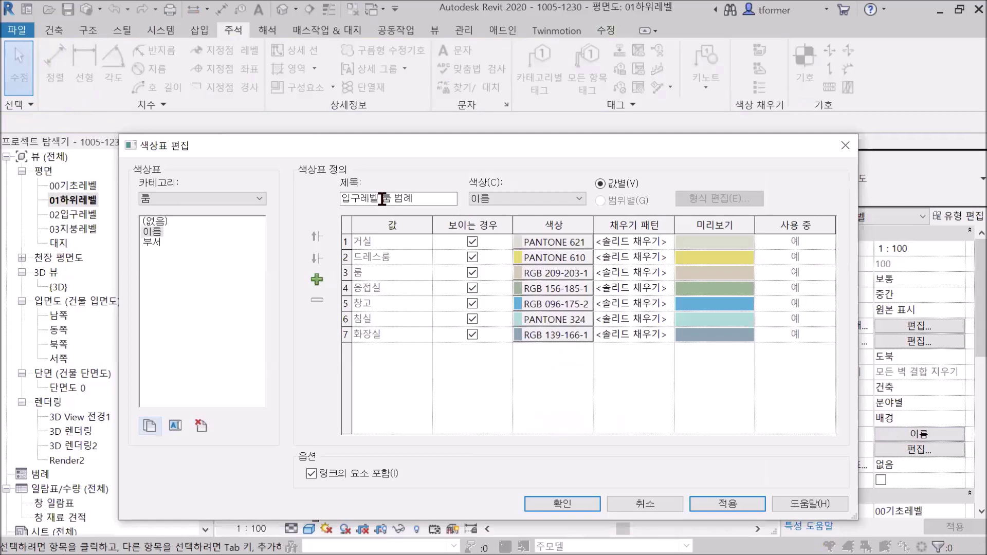
pyautogui.press('BackSpace')
pyautogui.press('BackSpace')
pyautogui.press('BackSpace')
pyautogui.press('BackSpace')
pyautogui.press('BackSpace')
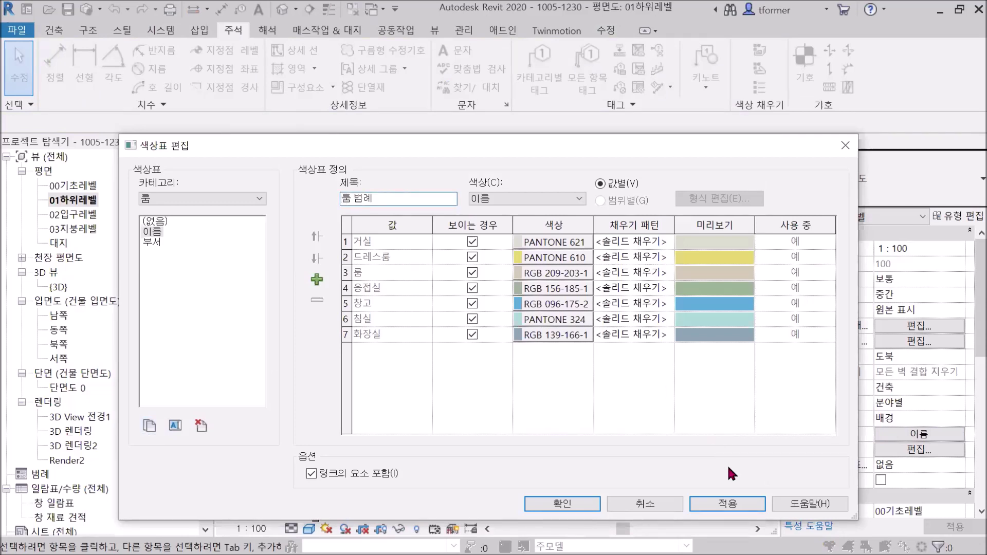
pyautogui.click(729, 502)
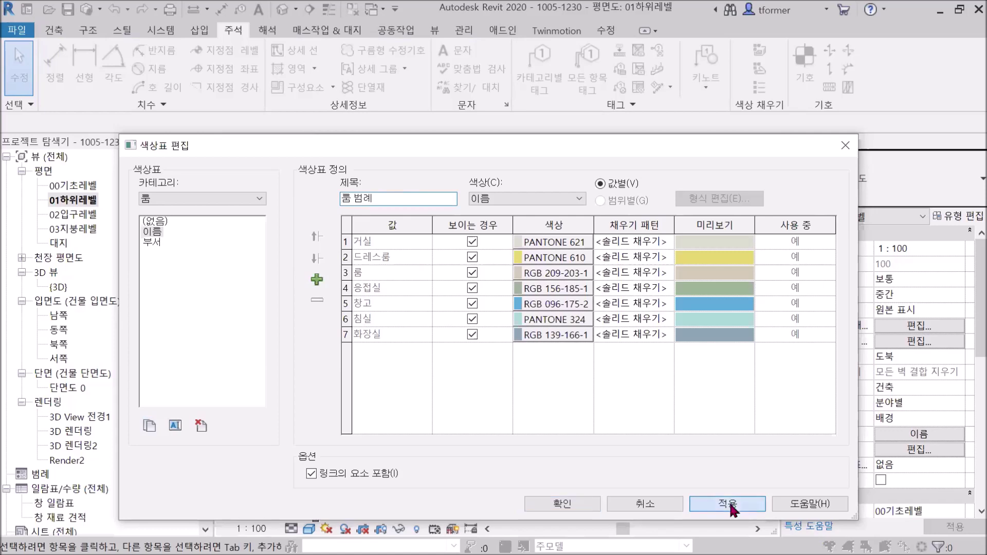
pyautogui.click(568, 501)
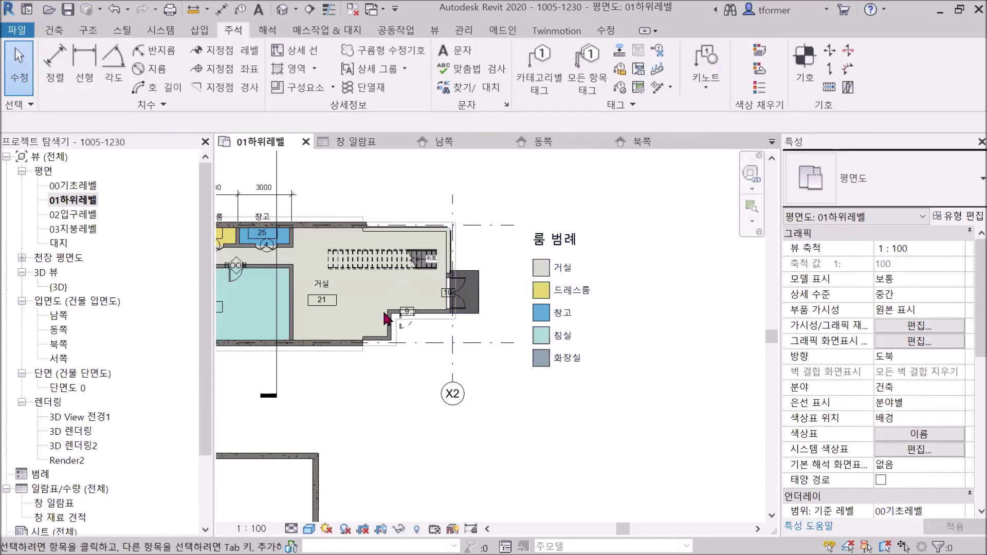
# Bring the open U-shaped wall outline below the house plan into view
pyautogui.scroll(-3, 389, 428)
pyautogui.moveTo(389, 428); pyautogui.dragTo(524, 282, button='middle')
pyautogui.scroll(3, 439, 337)
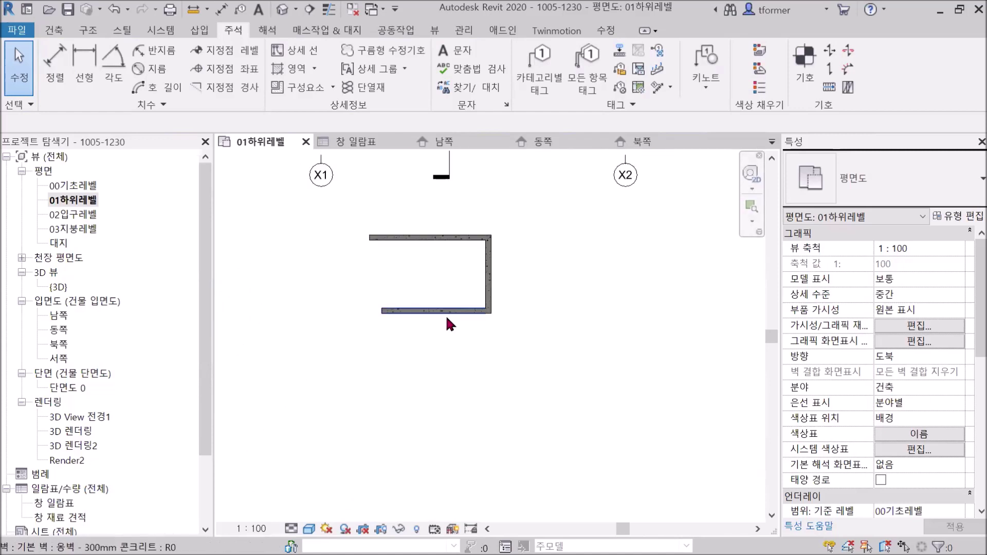